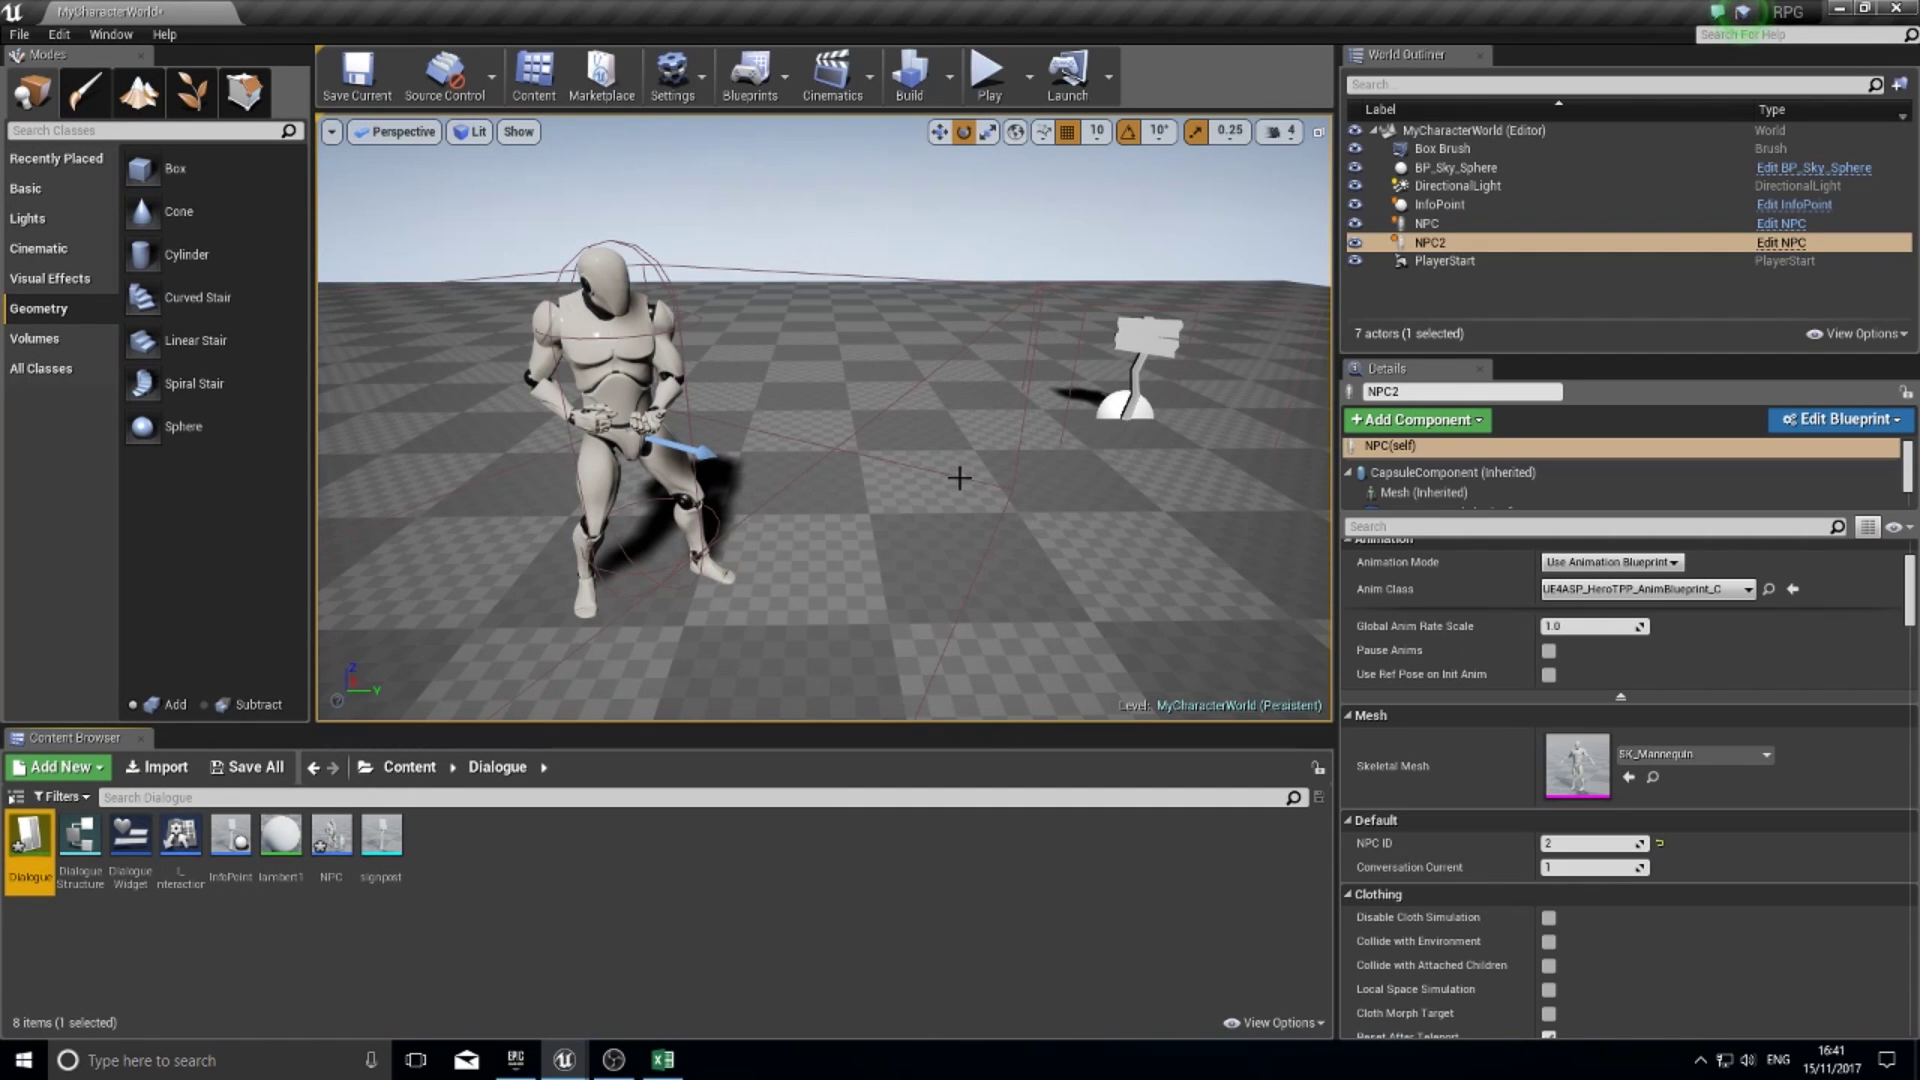
- Start a play session of the level, walk to the signpost and interact with it
{"action": "right_click_drag", "start_coordinate": [1027, 497], "coordinate": [919, 519]}
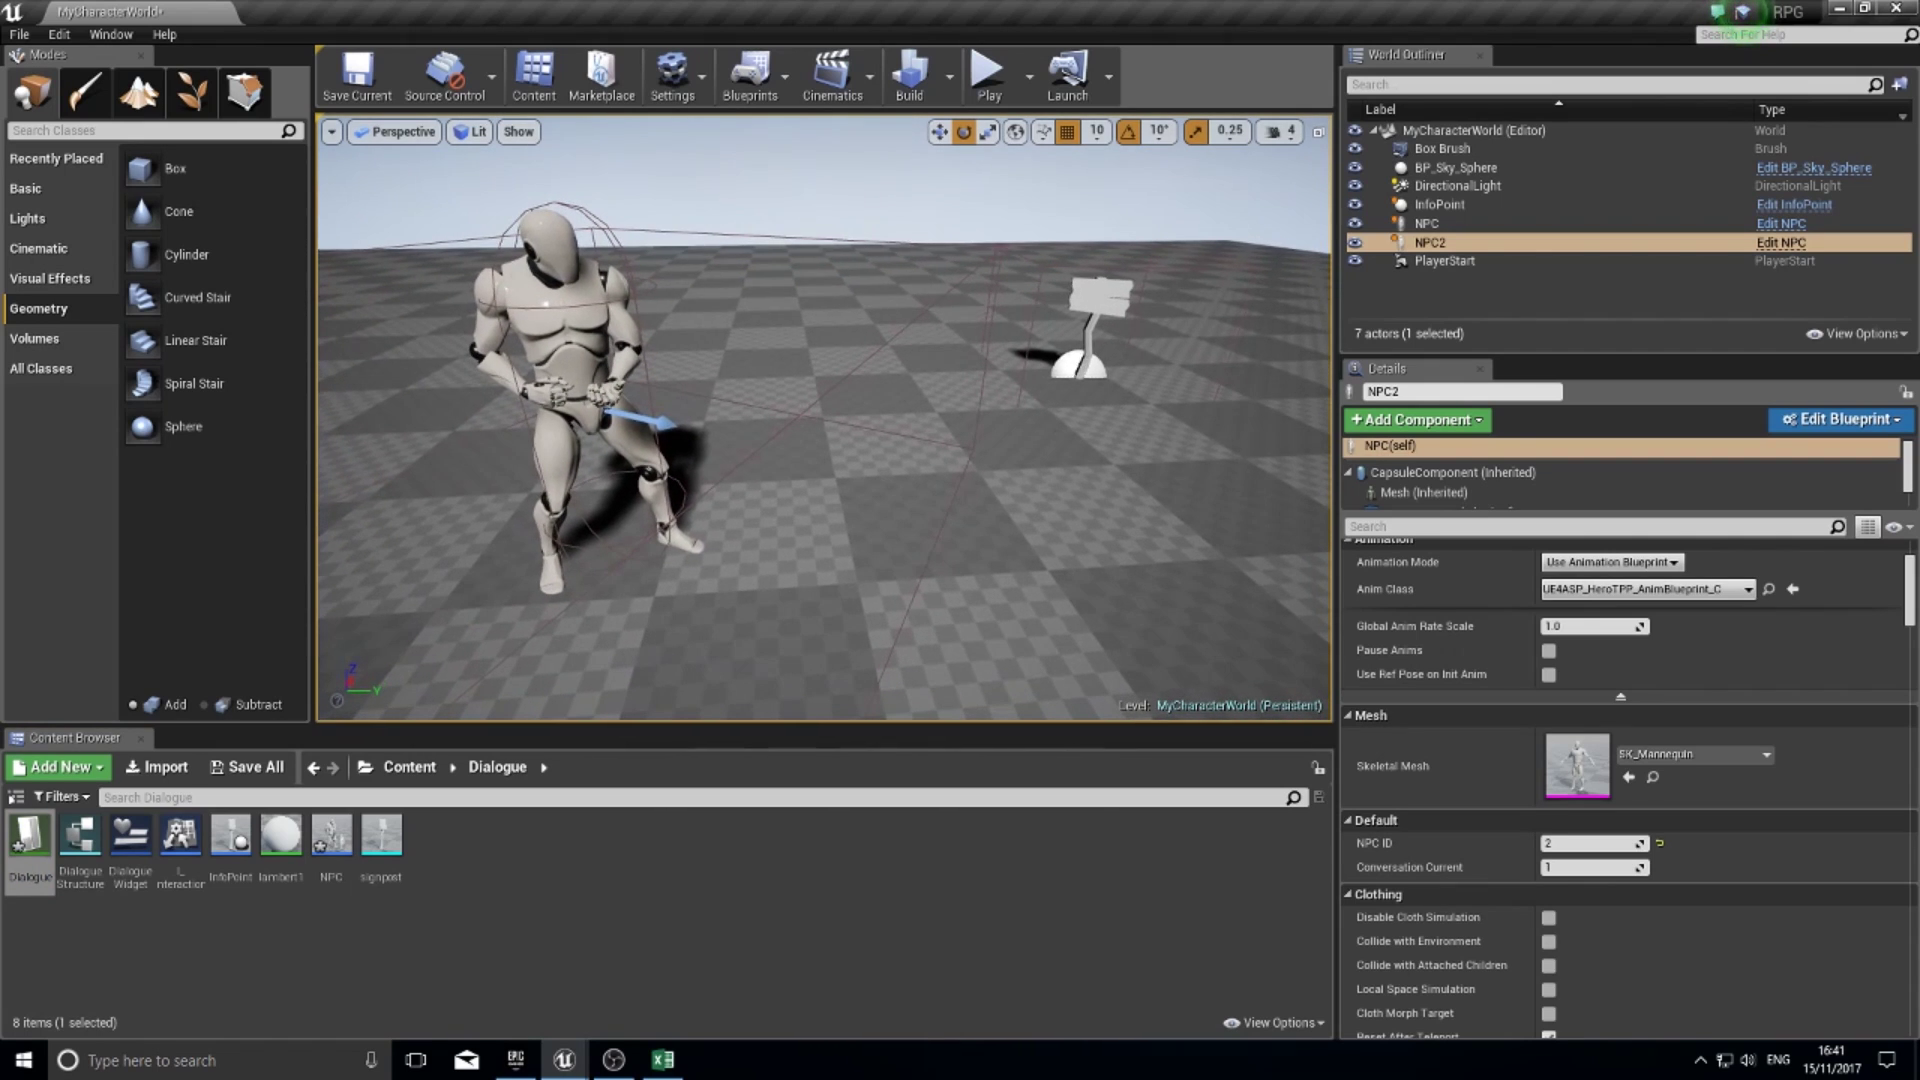
{"action": "left_click_drag", "start_coordinate": [975, 445], "coordinate": [1034, 450]}
{"action": "right_click_drag", "start_coordinate": [908, 389], "coordinate": [680, 395]}
{"action": "left_click_drag", "start_coordinate": [880, 470], "coordinate": [904, 390]}
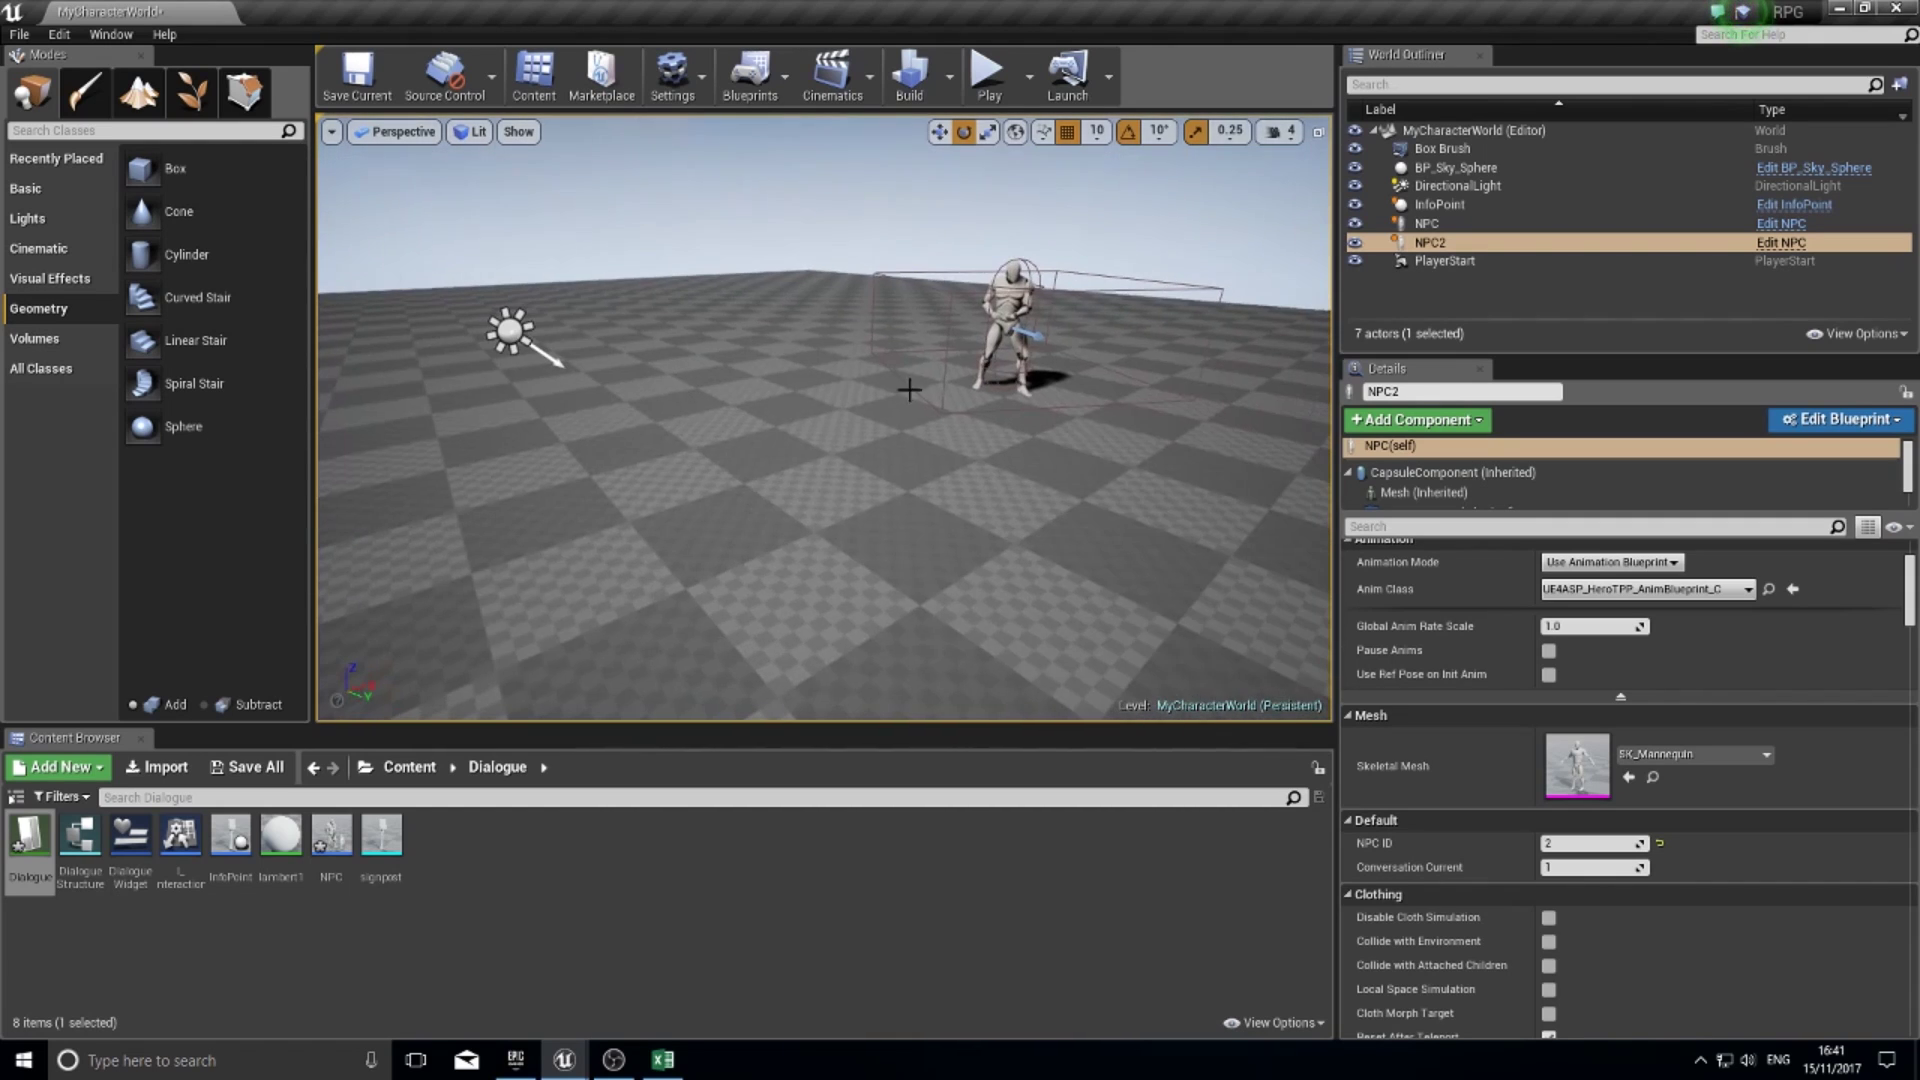
{"action": "left_click", "coordinate": [987, 75]}
{"action": "left_click", "coordinate": [824, 418]}
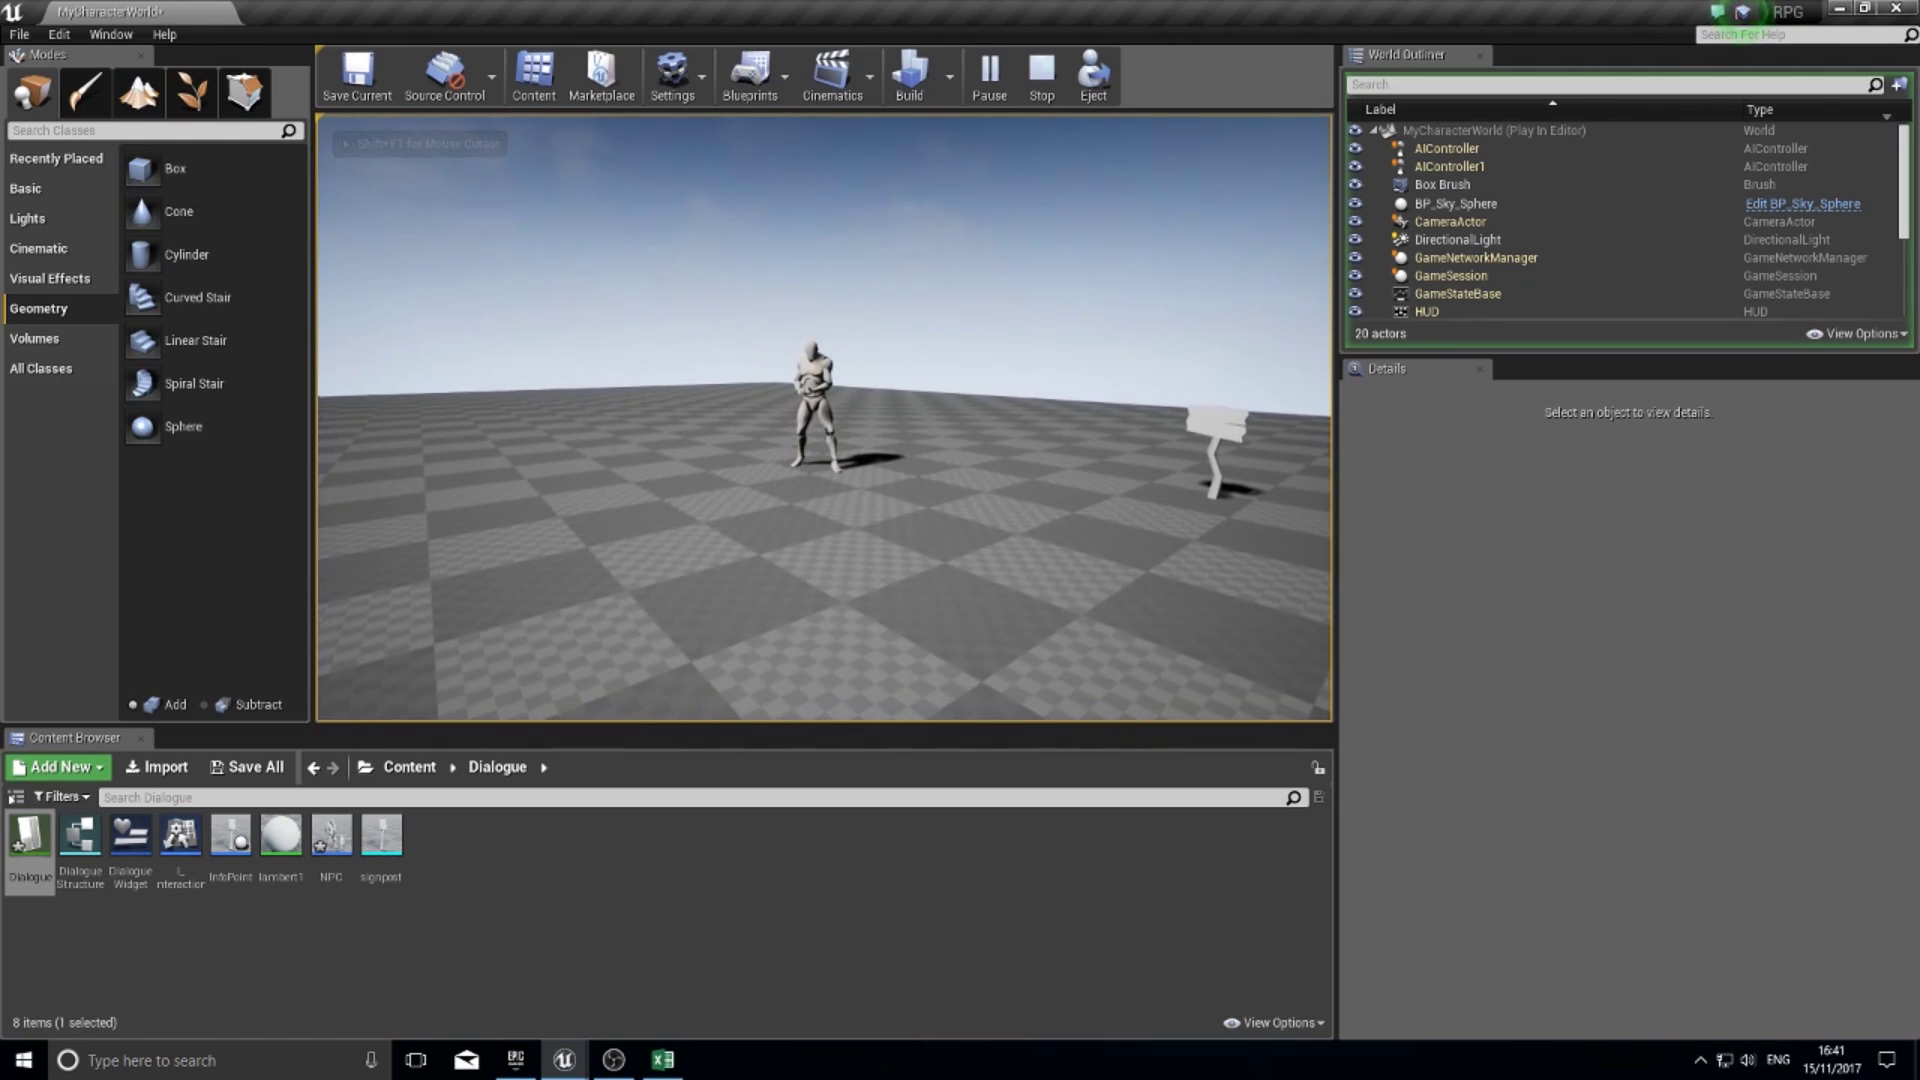
{"action": "key", "text": "w"}
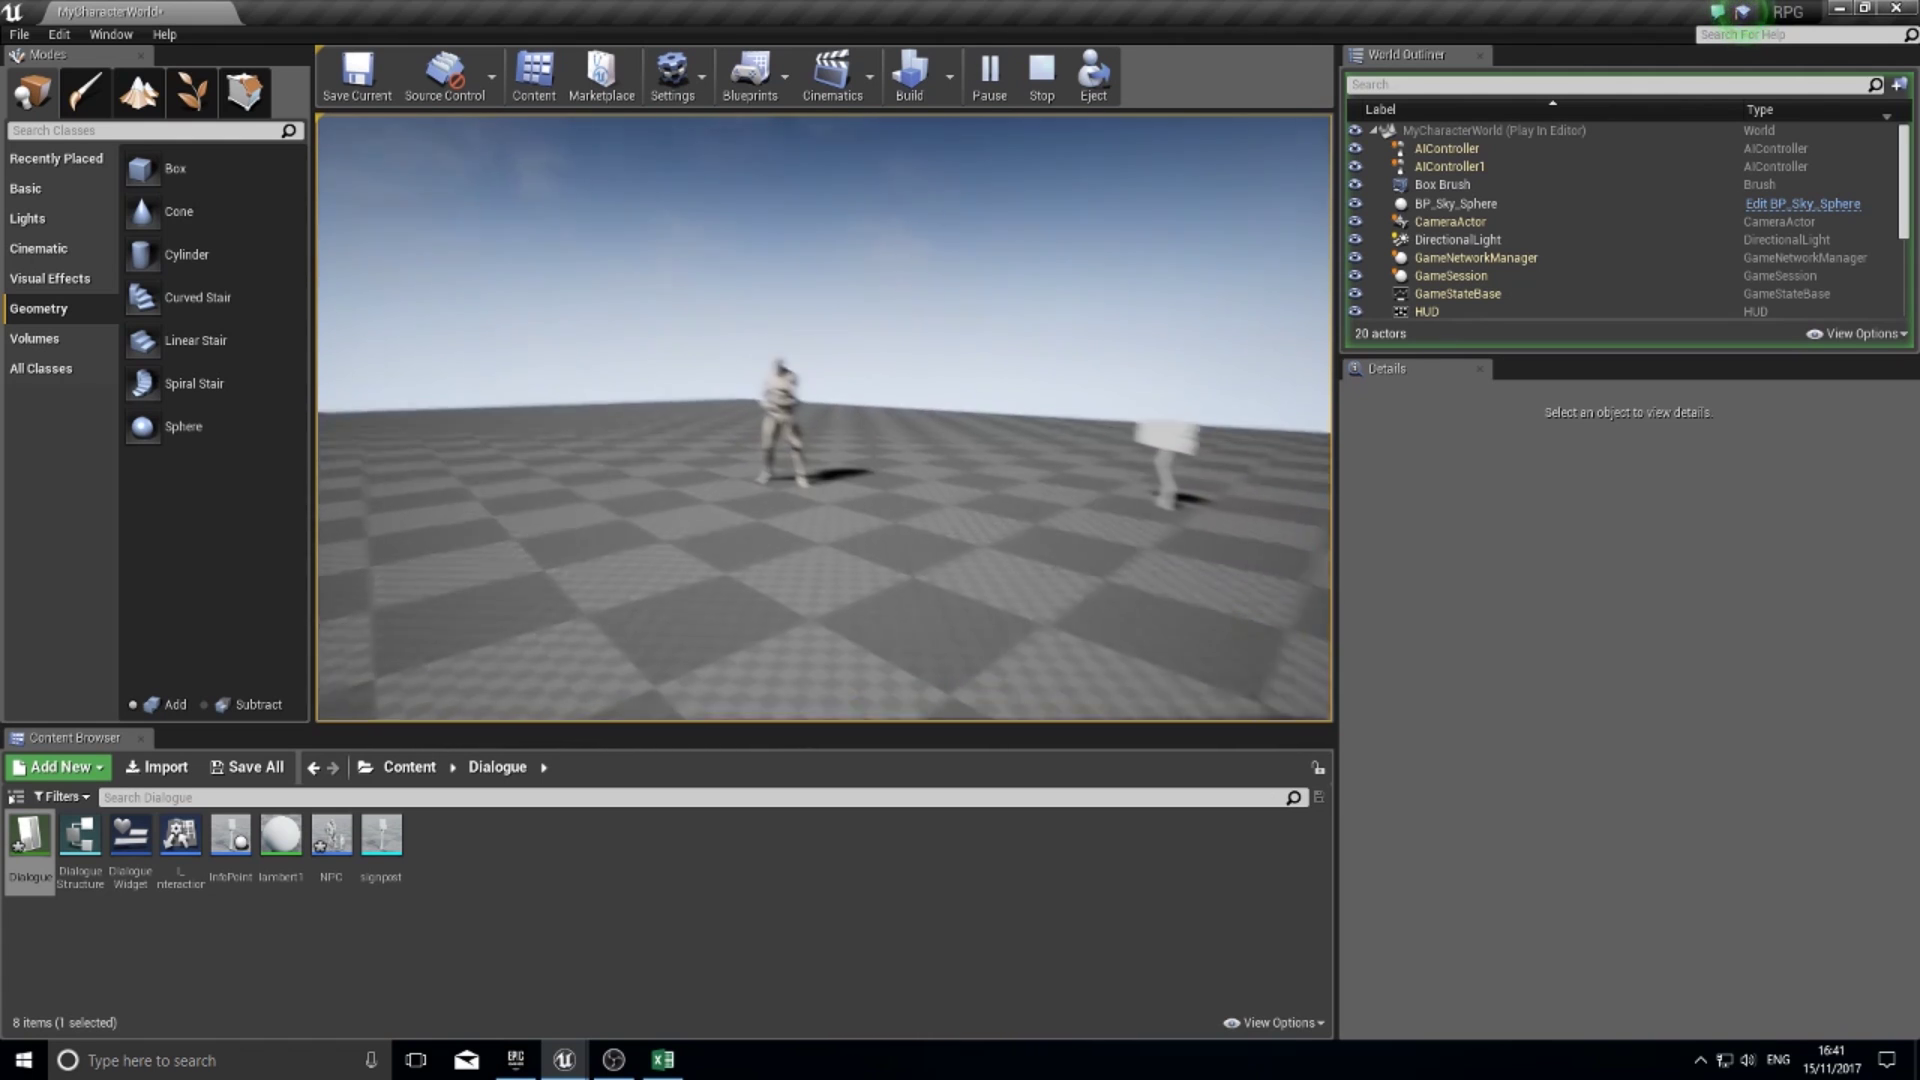
{"action": "key", "text": "w"}
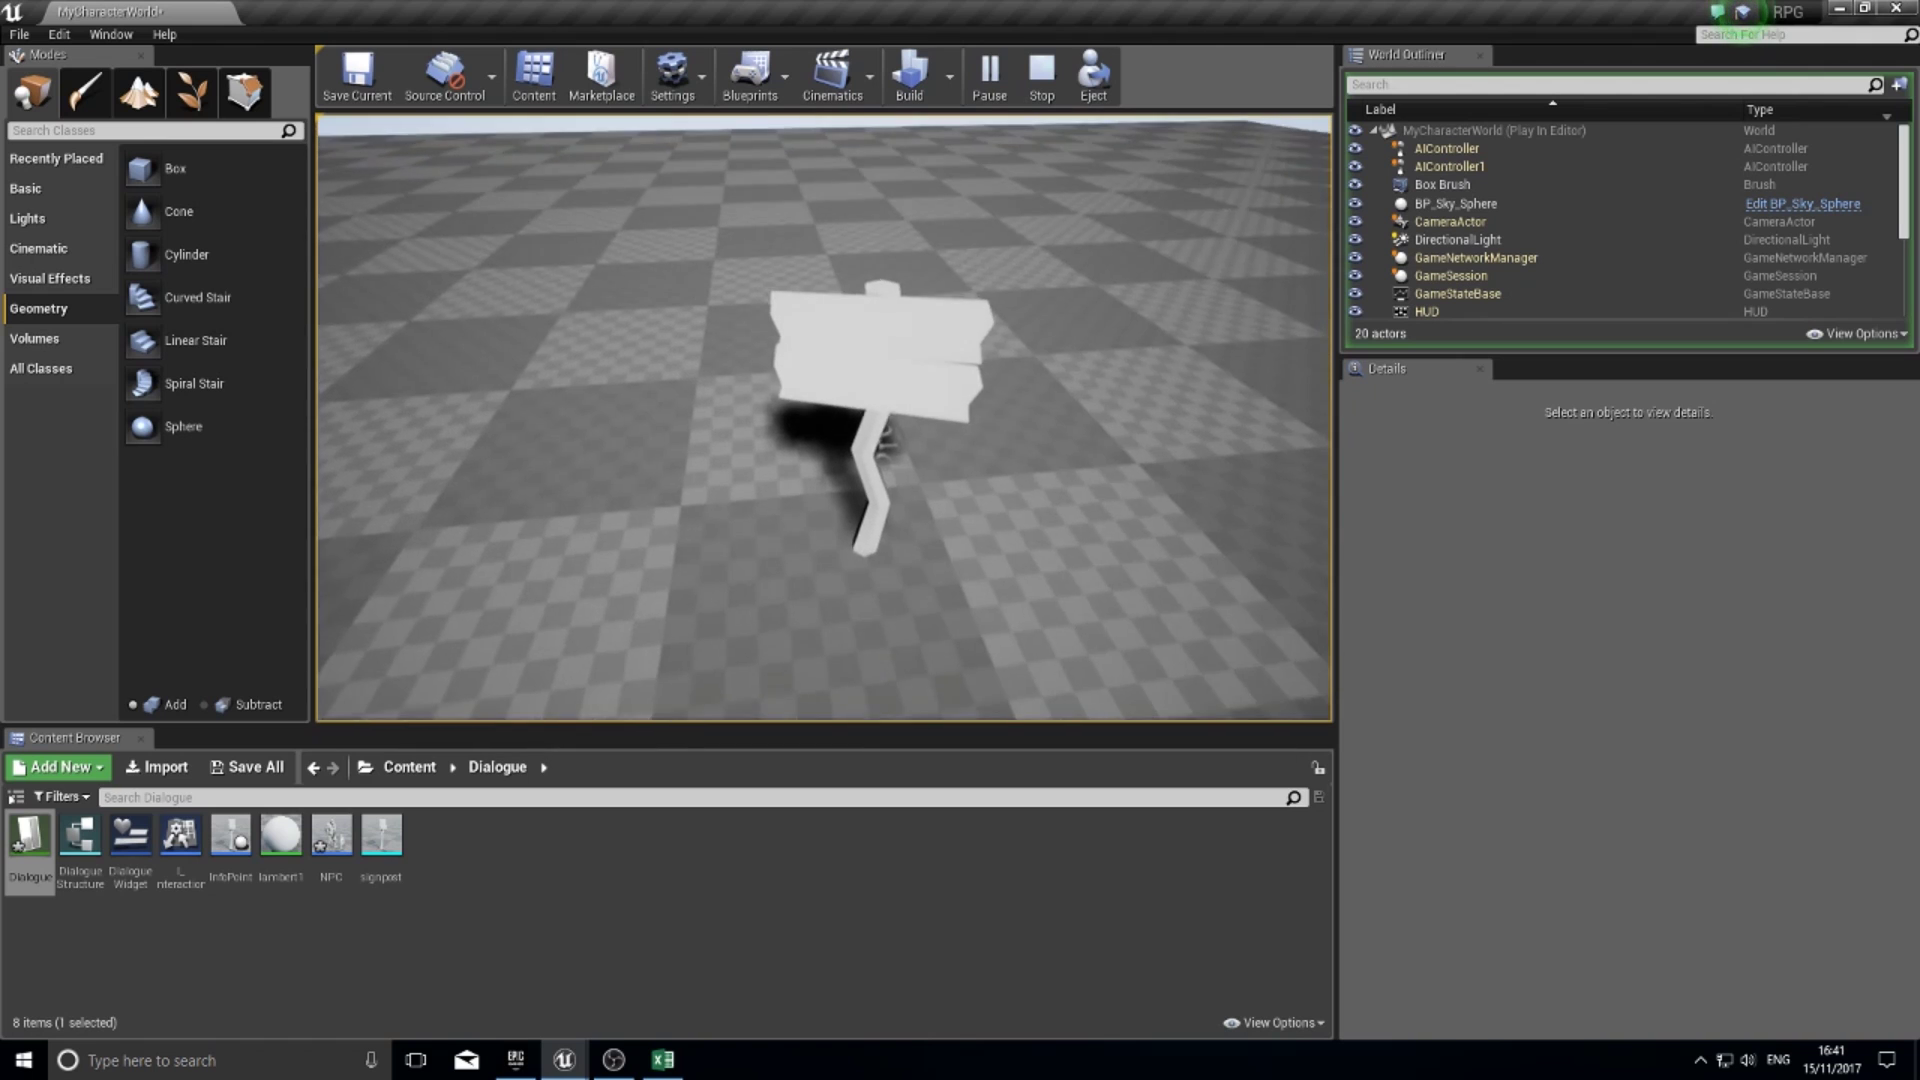
{"action": "key", "text": "e"}
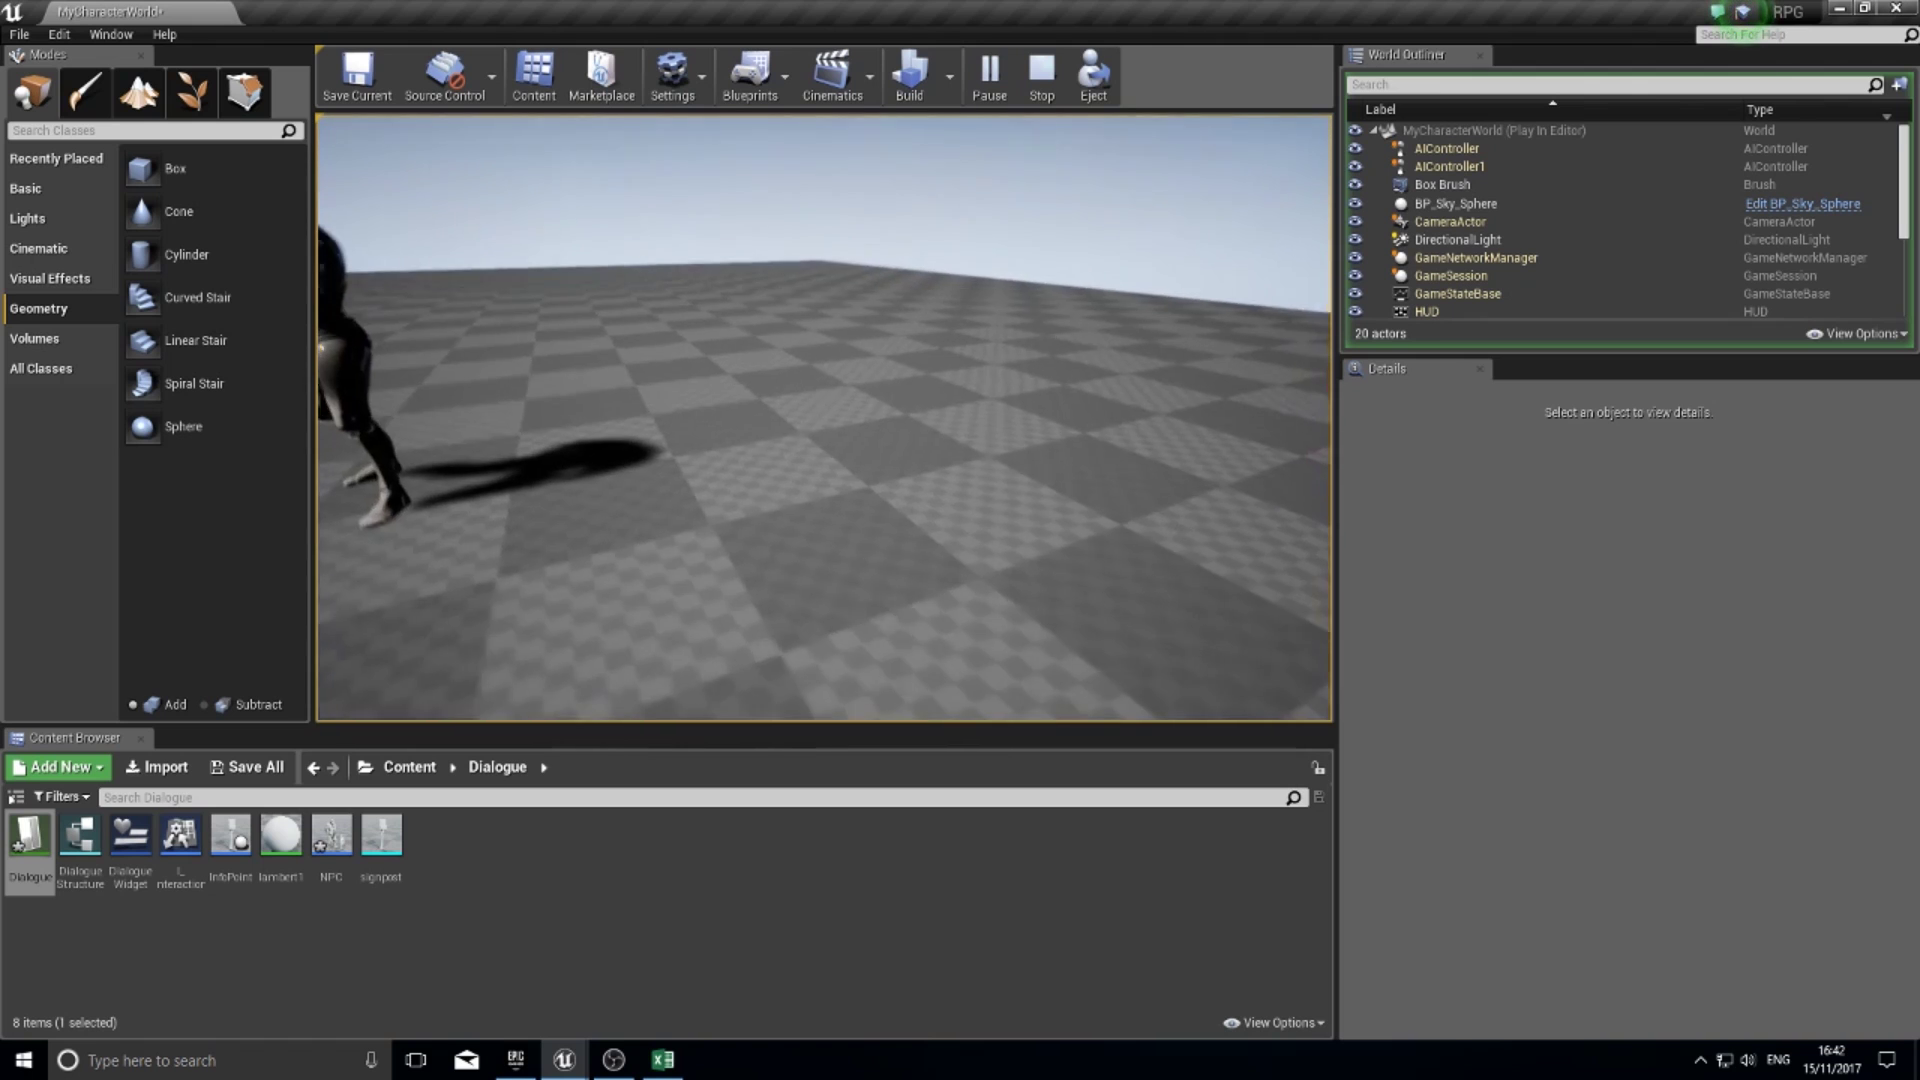
- Walk to the NPC near the signpost and go through its dialogue lines until the conversation closes
{"action": "key", "text": "w"}
{"action": "key", "text": "e"}
{"action": "key", "text": "e"}
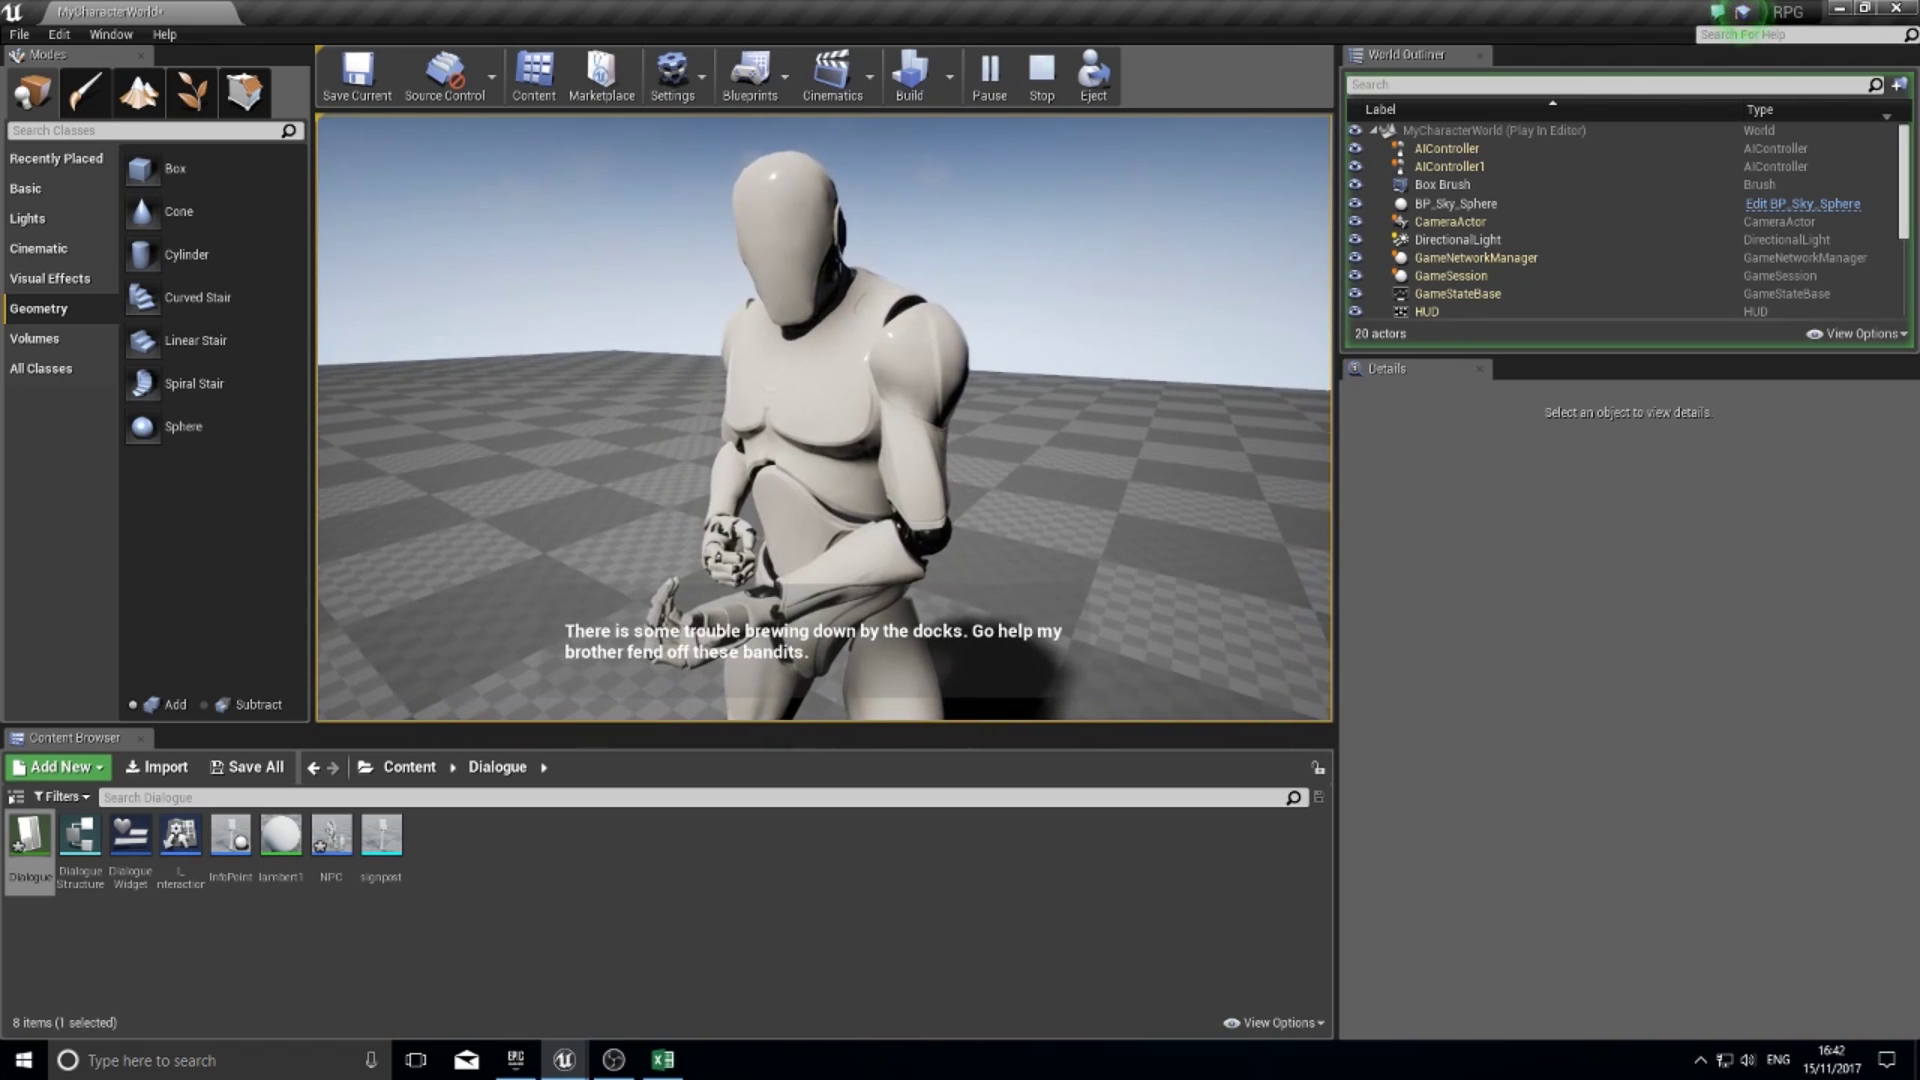
{"action": "key", "text": "e"}
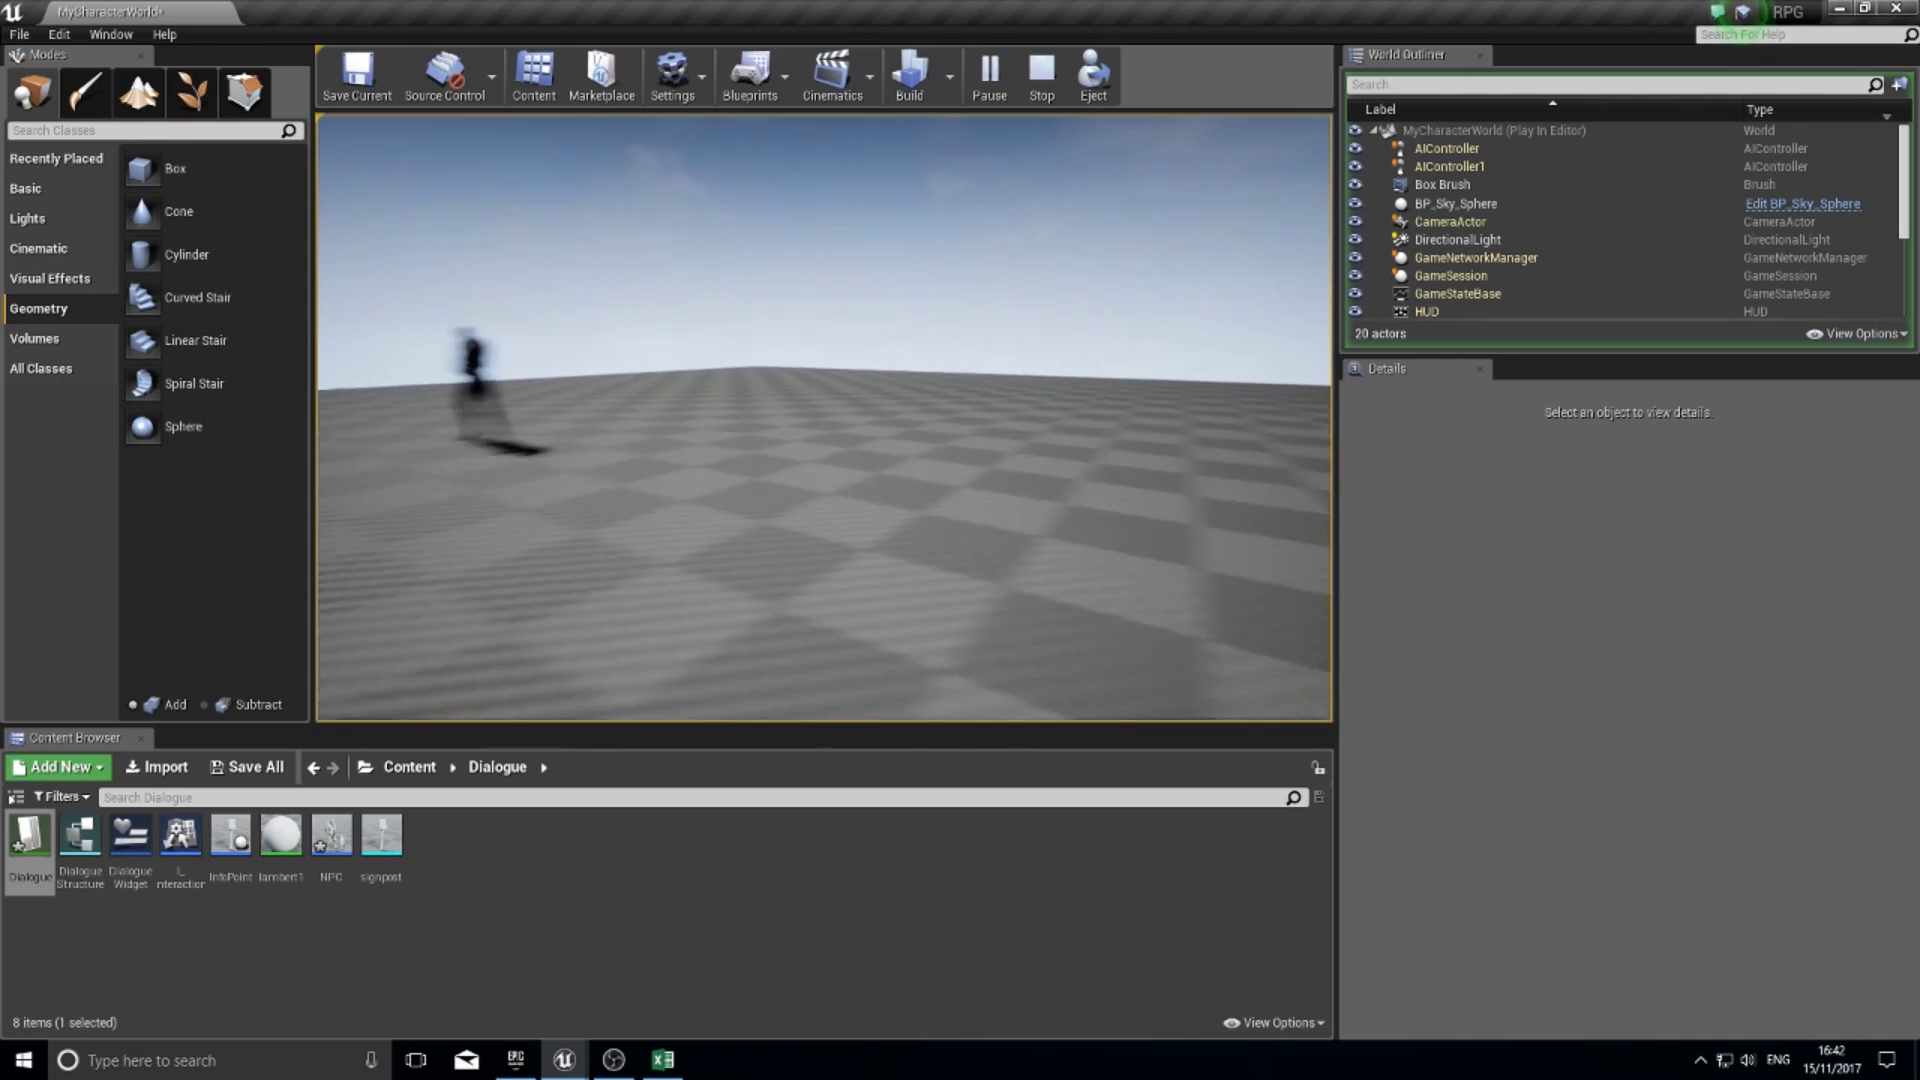
- Walk to the other NPC, go through its conversation, and end the play session
{"action": "key", "text": "w"}
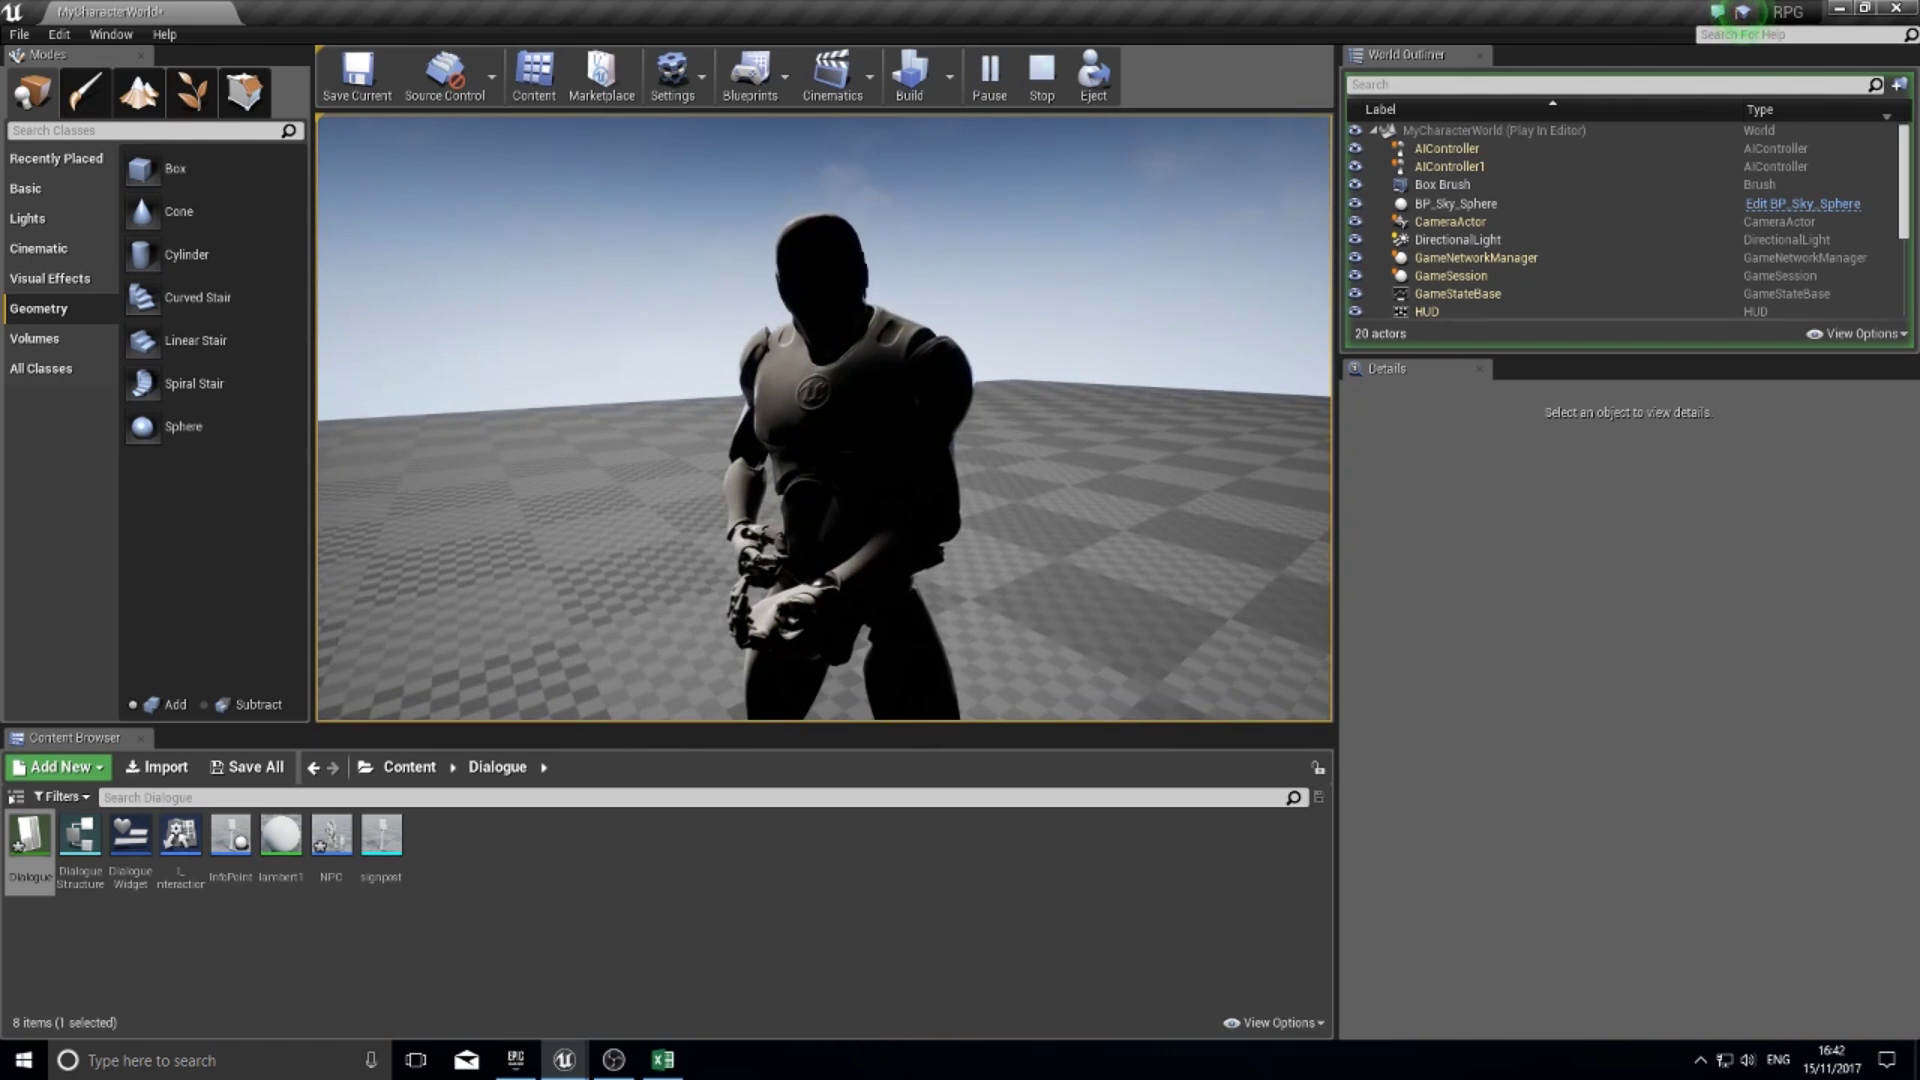
{"action": "key", "text": "e"}
{"action": "key", "text": "e"}
{"action": "key", "text": "e"}
{"action": "key", "text": "e"}
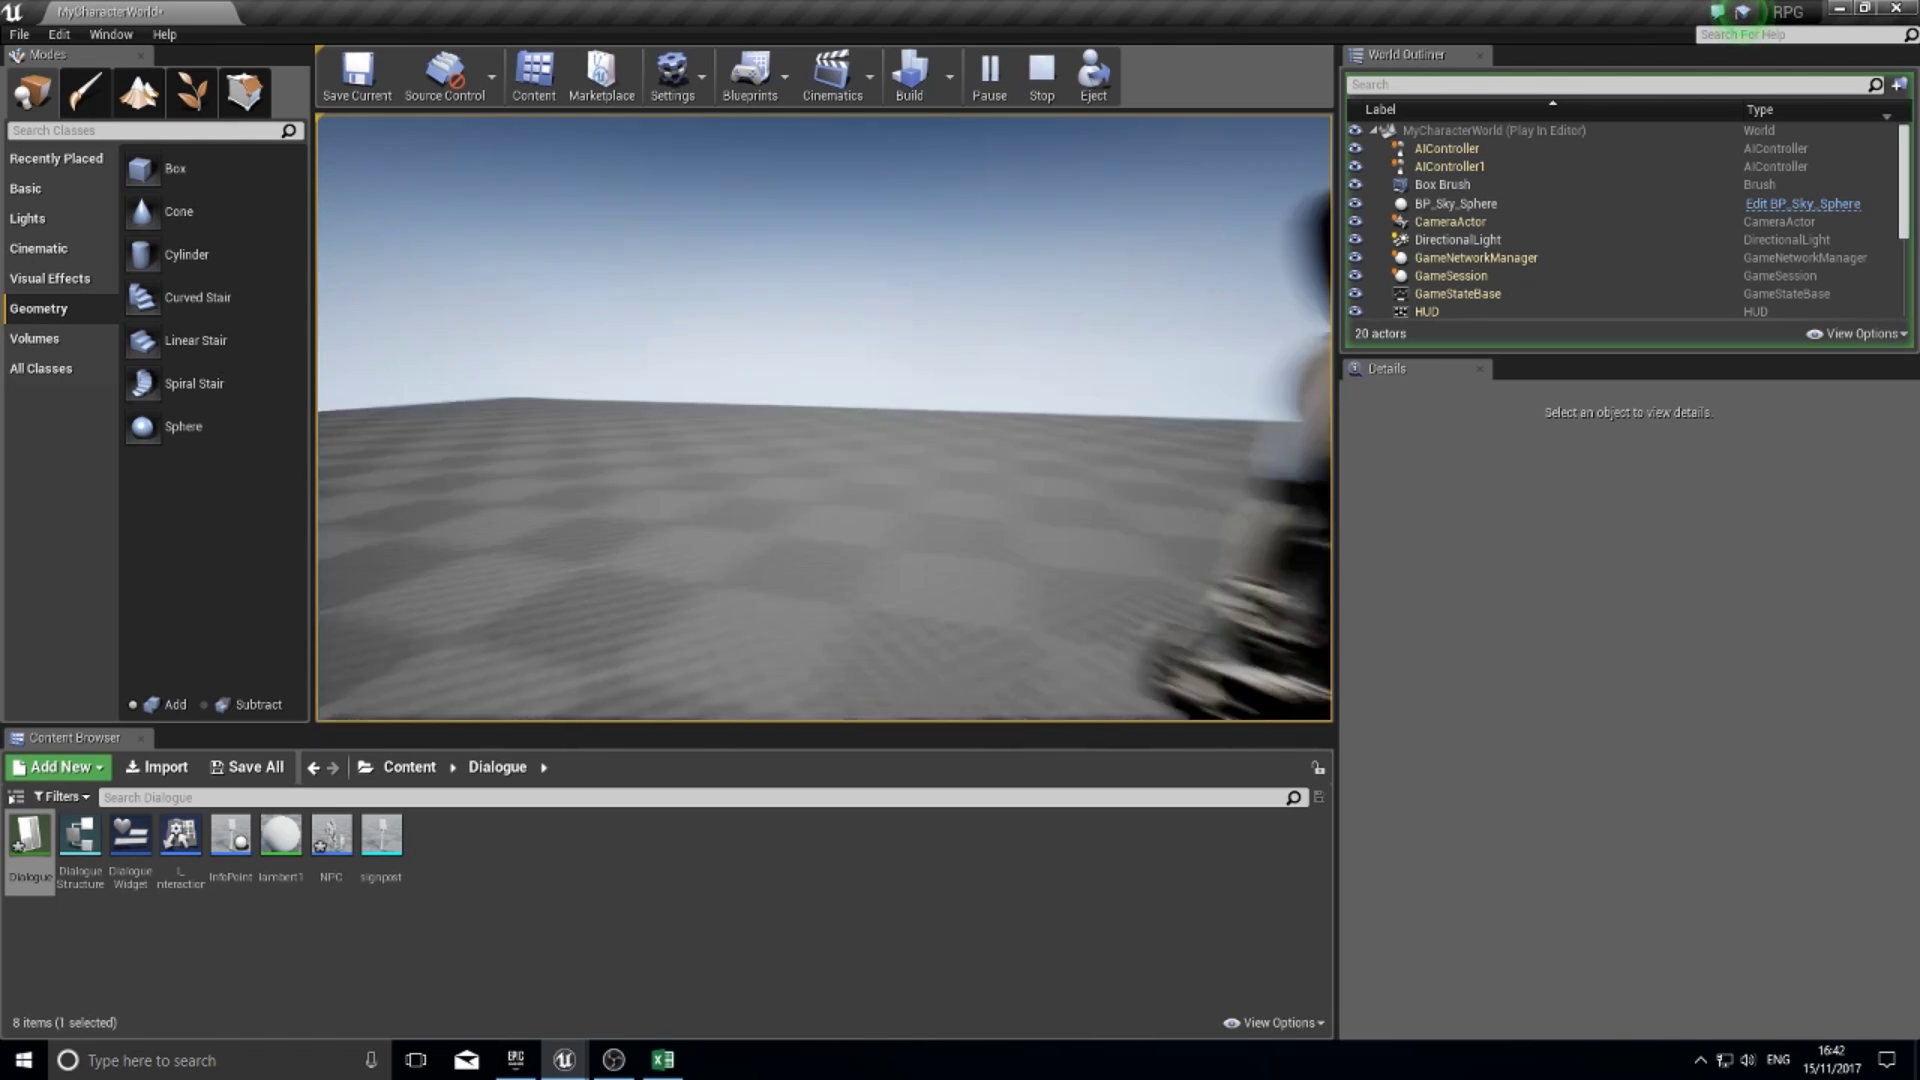
{"action": "key", "text": "w"}
{"action": "key", "text": "s"}
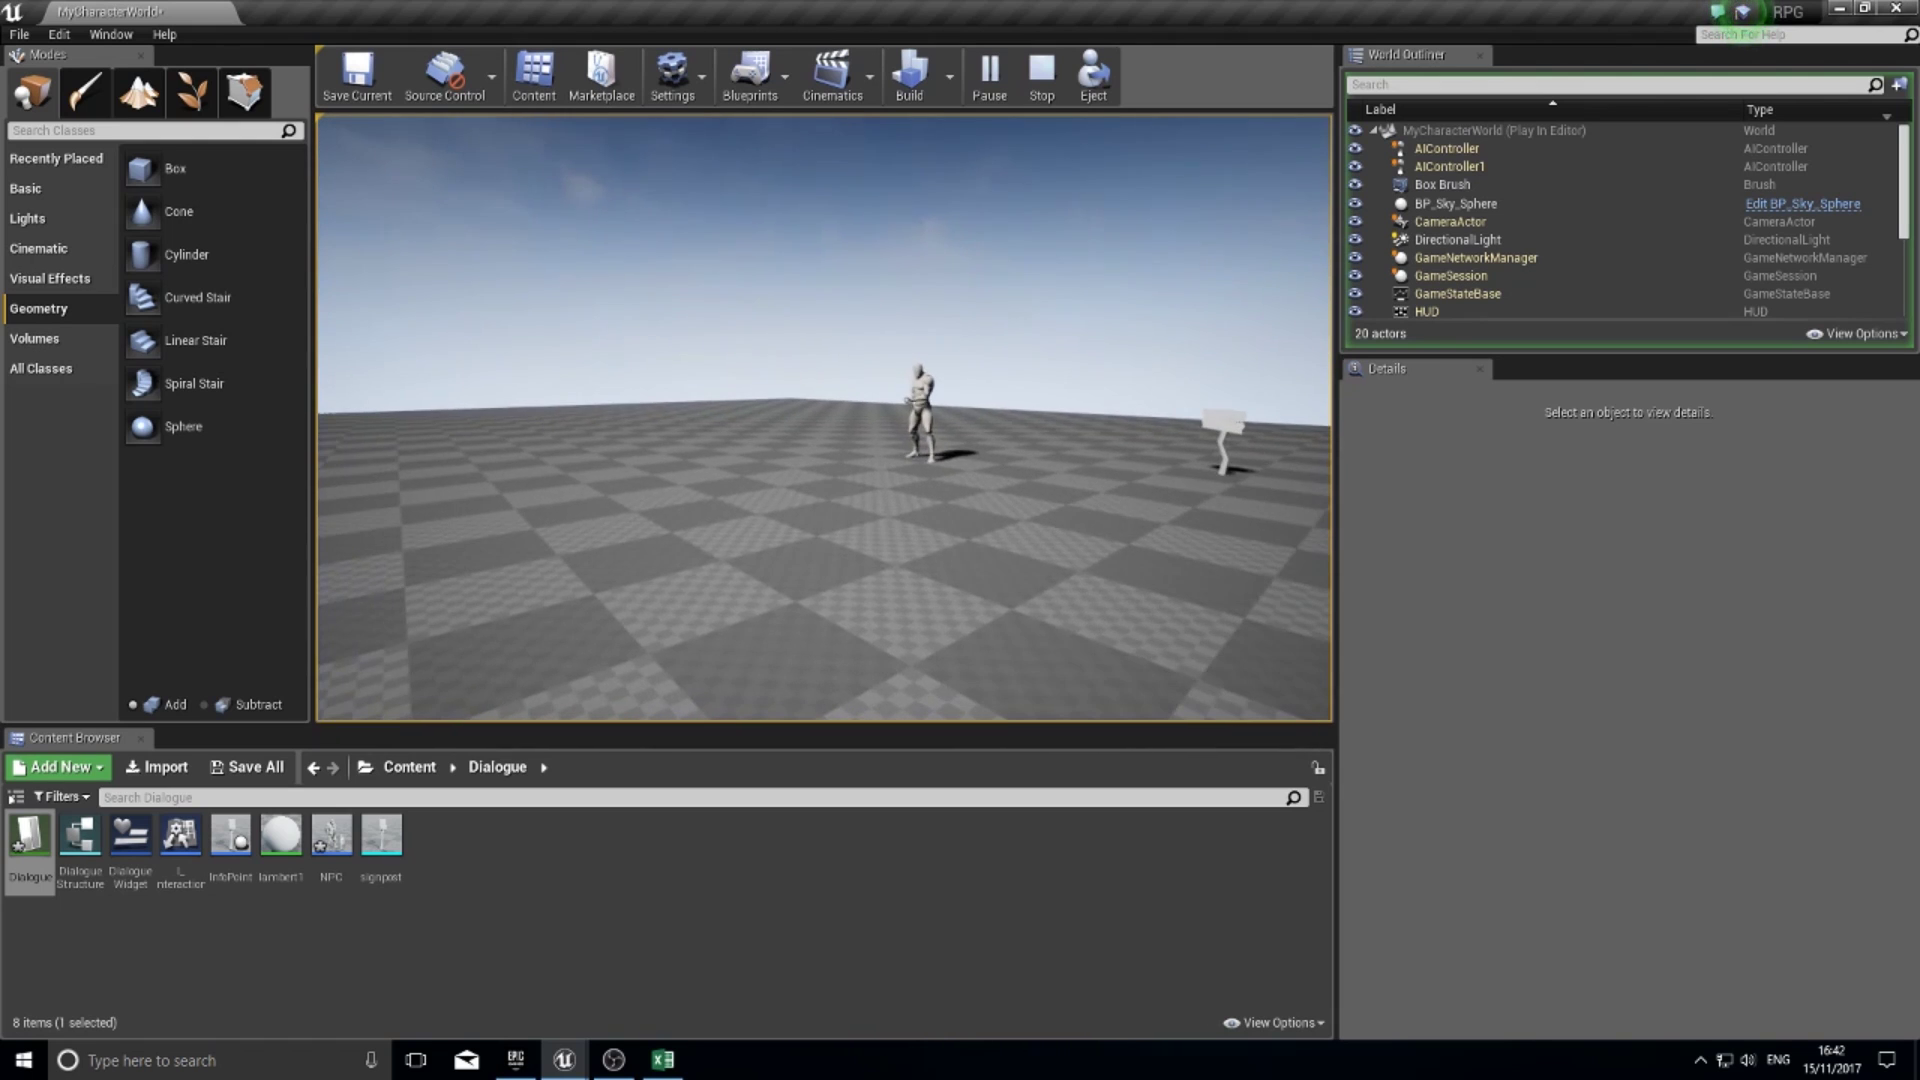
{"action": "key", "text": "Escape"}
- Place a third NPC from the Dialogue folder in the level and set its NPC ID to 3
{"action": "right_click_drag", "start_coordinate": [894, 473], "coordinate": [1179, 568]}
{"action": "key", "text": "s"}
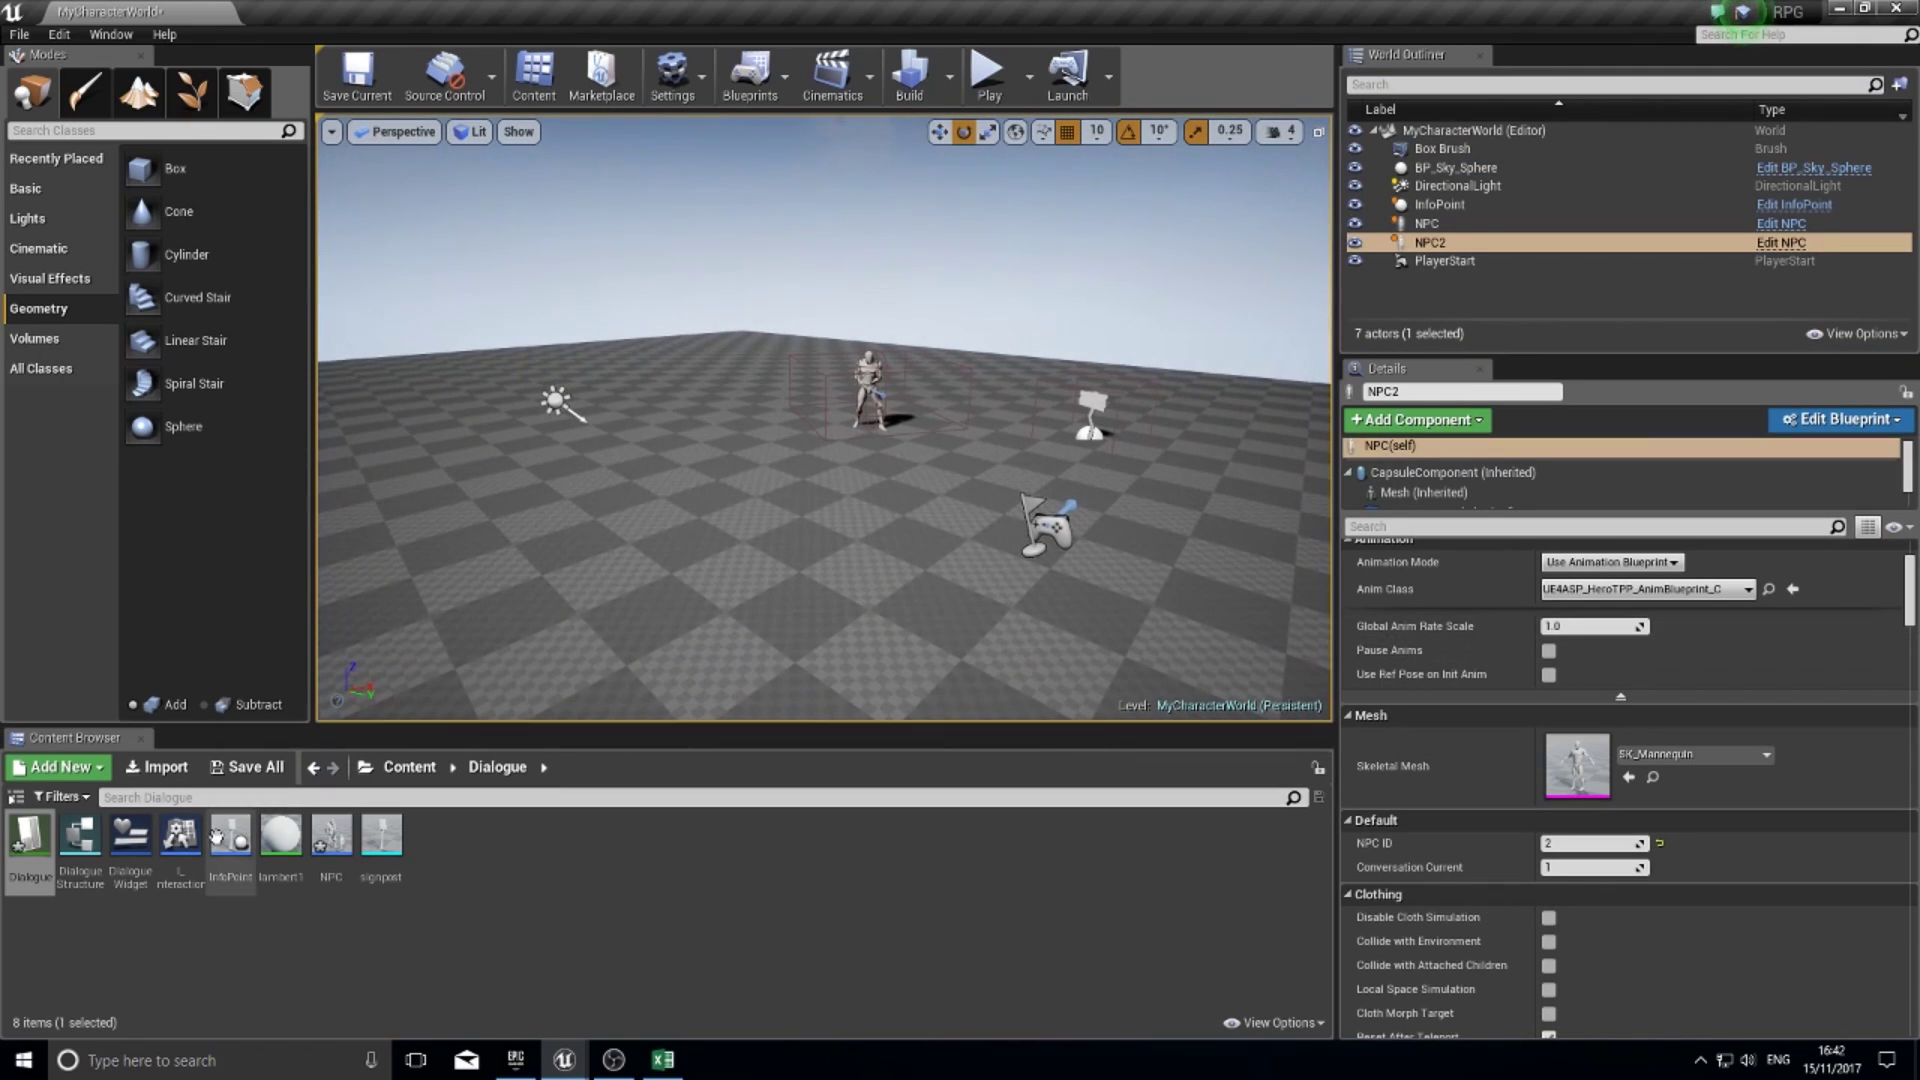
{"action": "left_click", "coordinate": [331, 840]}
{"action": "left_click_drag", "start_coordinate": [465, 770], "coordinate": [610, 478]}
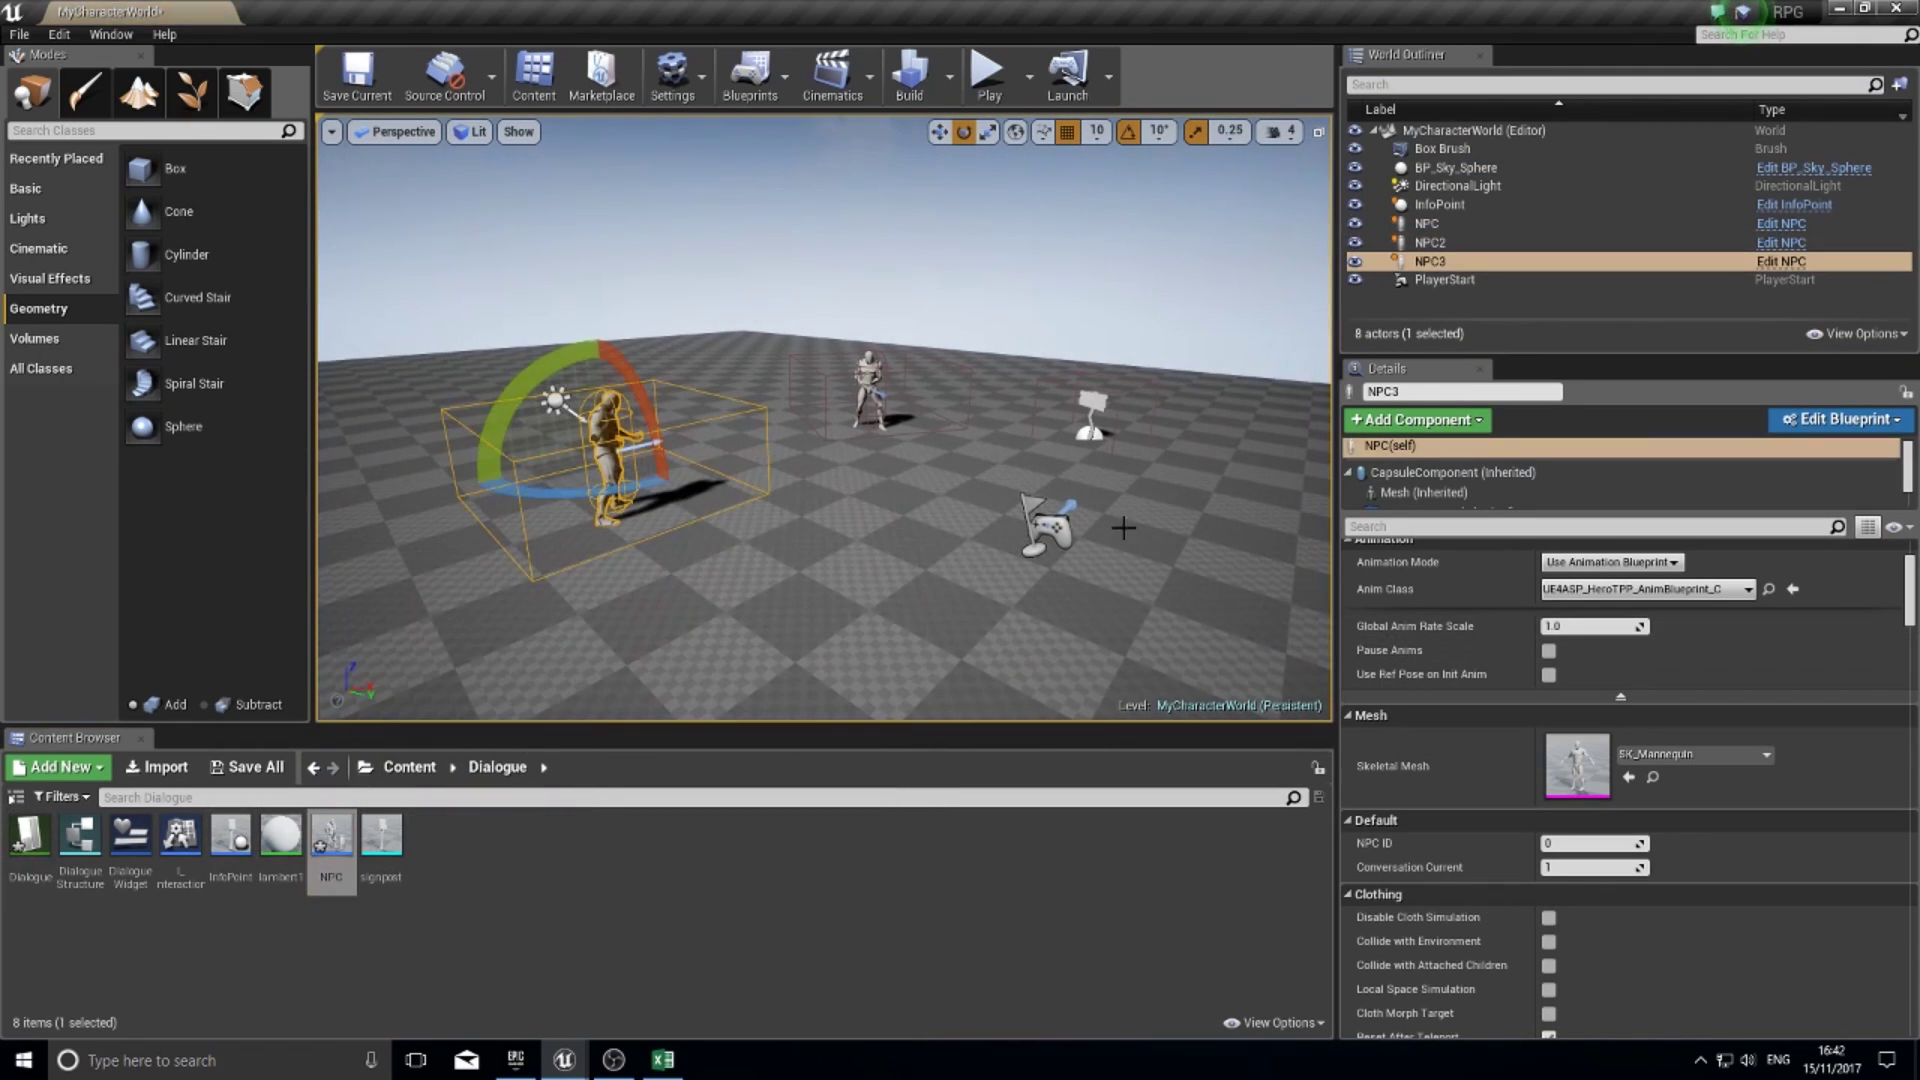
{"action": "left_click", "coordinate": [1577, 843]}
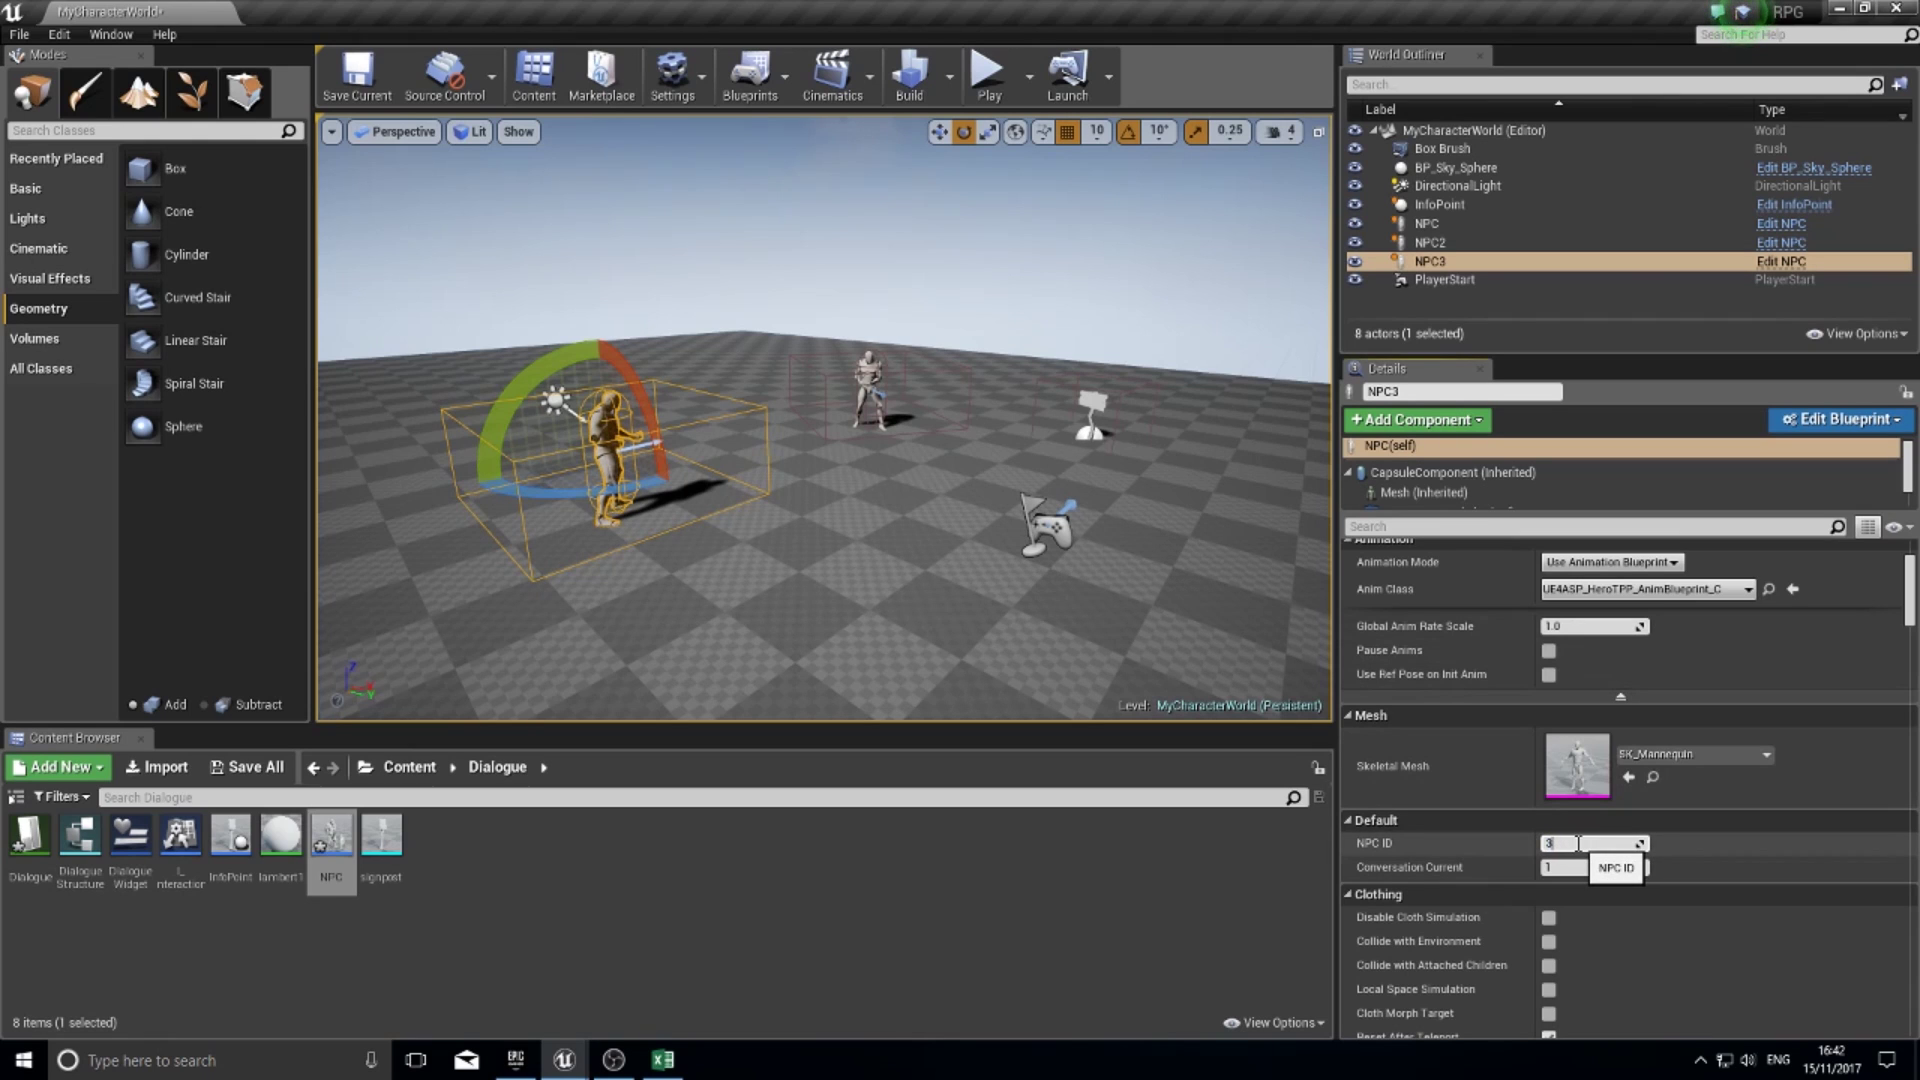
{"action": "type", "text": "3"}
- Play the level, talk to the newly placed NPC to test its dialogue, and stop the session
{"action": "left_click", "coordinate": [988, 75]}
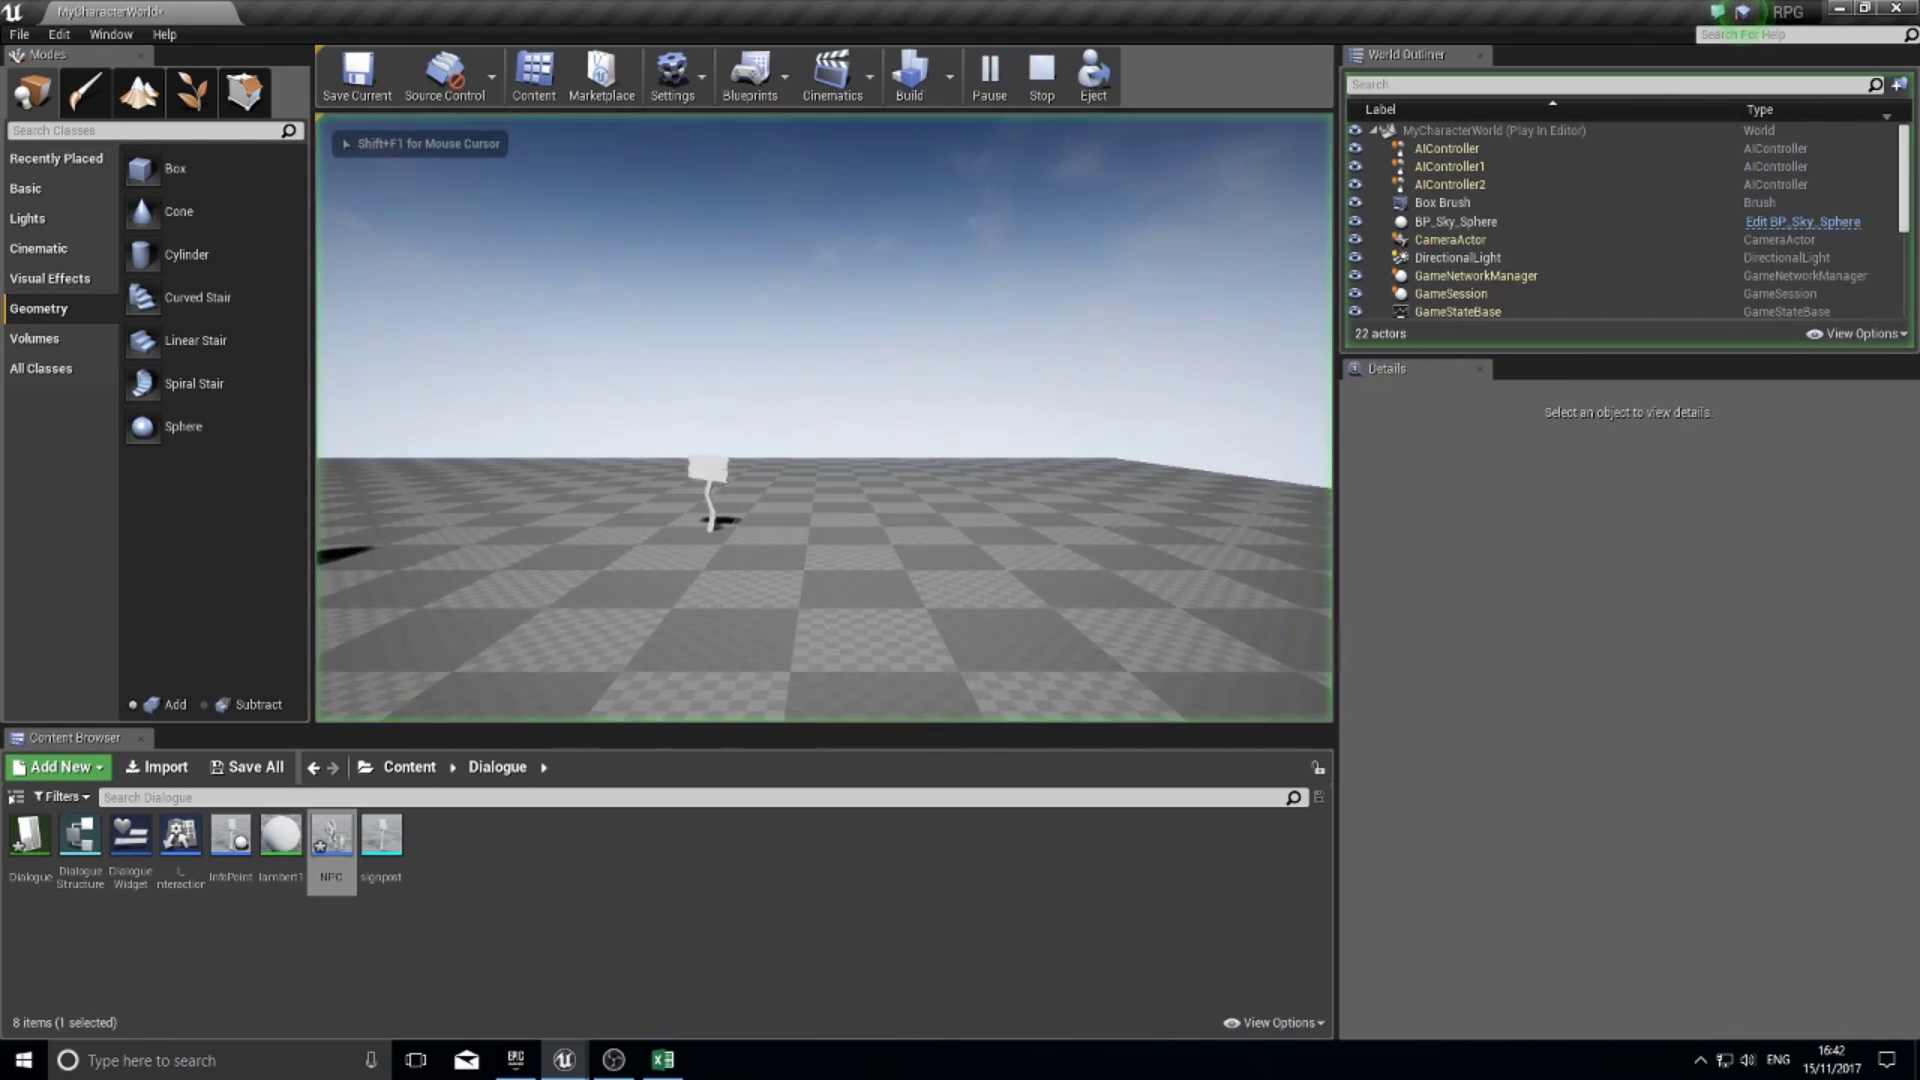
{"action": "key", "text": "w"}
{"action": "key", "text": "e"}
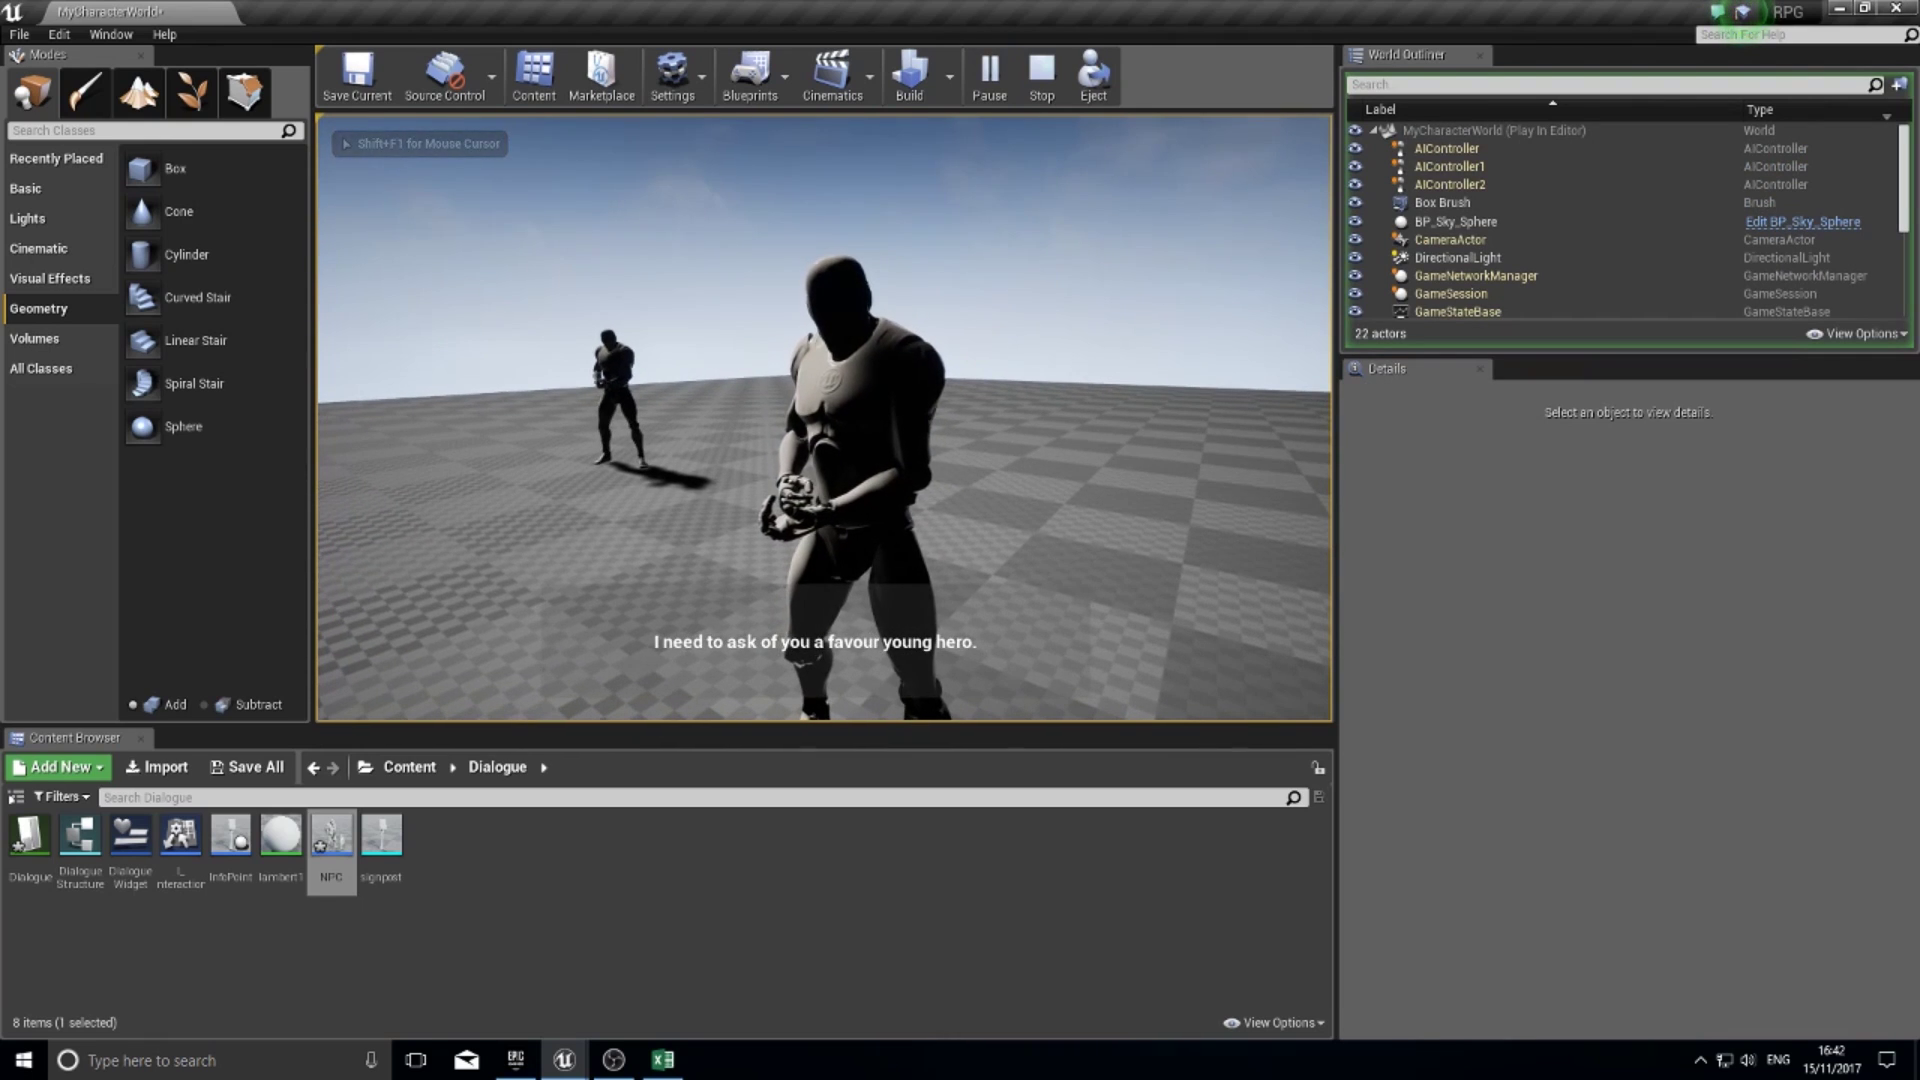
{"action": "key", "text": "e"}
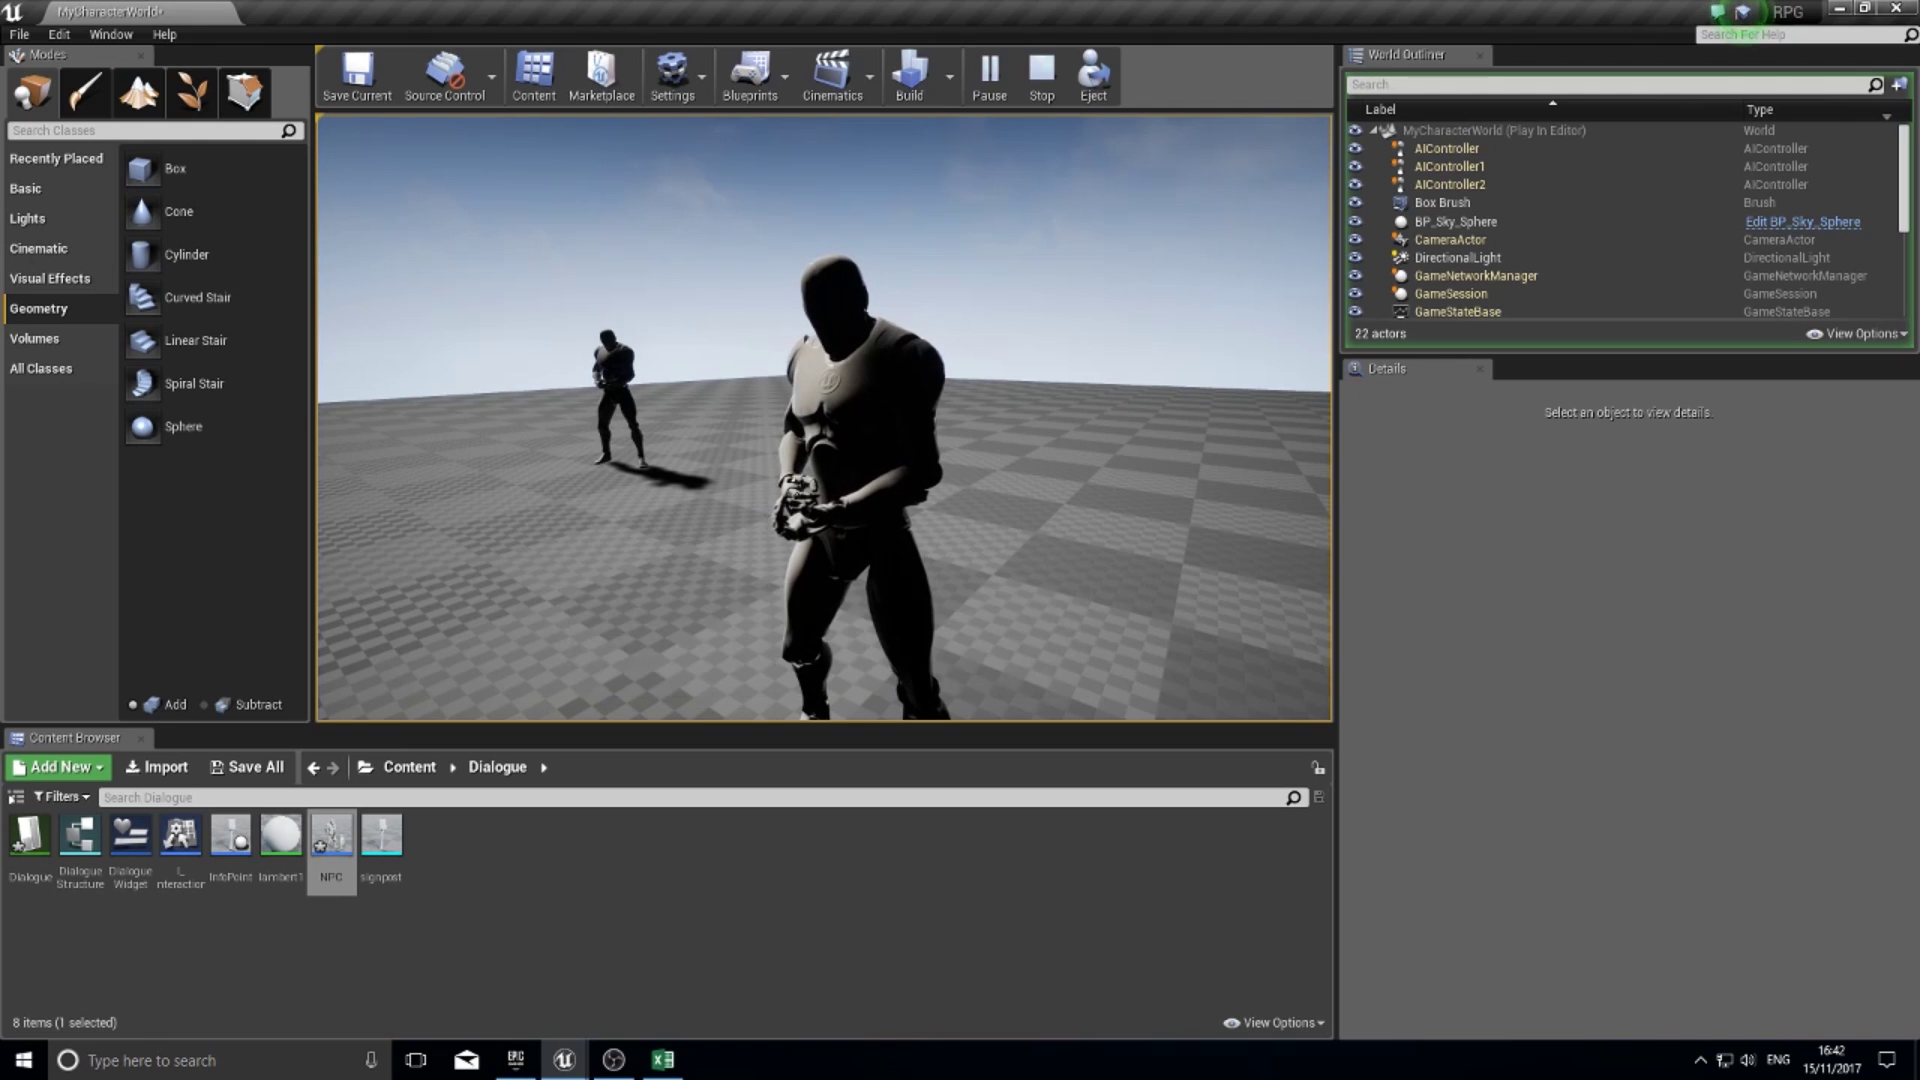
{"action": "key", "text": "s"}
{"action": "key", "text": "a"}
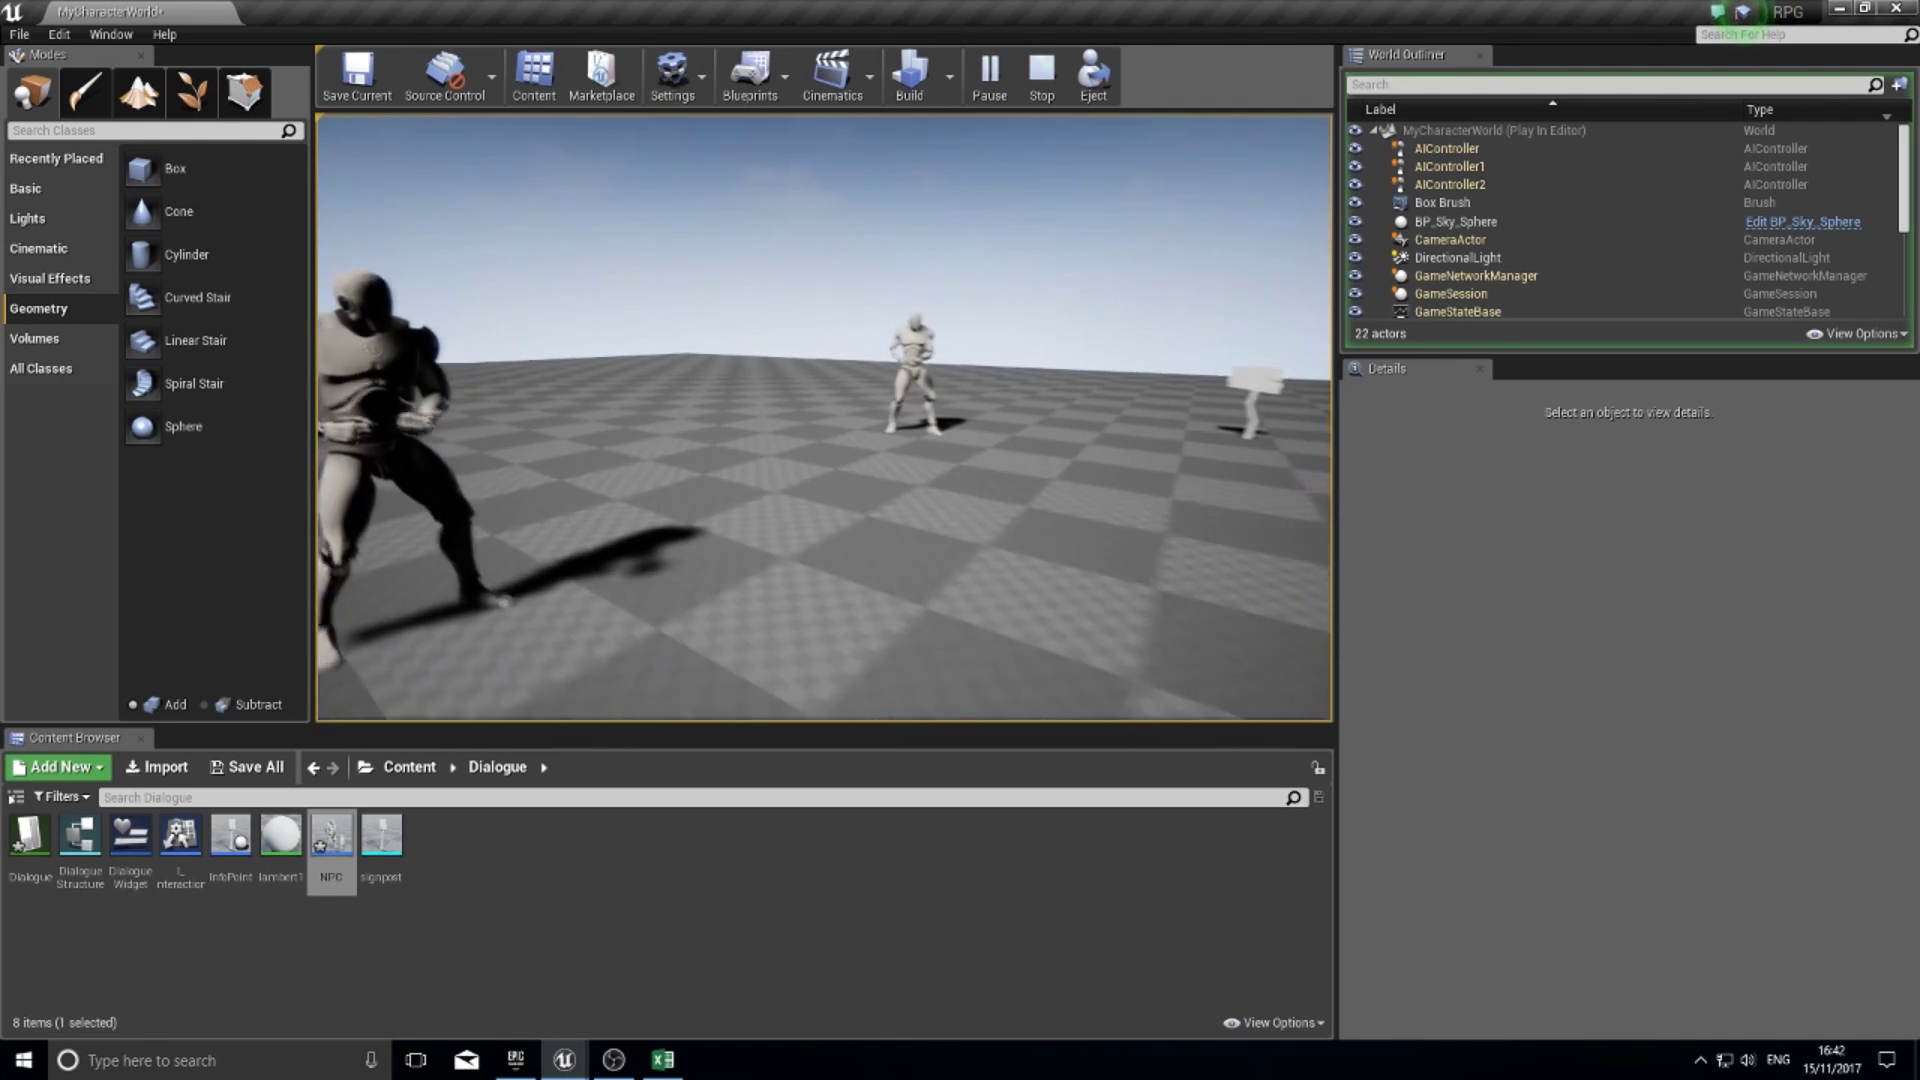
{"action": "key", "text": "d"}
{"action": "key", "text": "w"}
{"action": "key", "text": "Escape"}
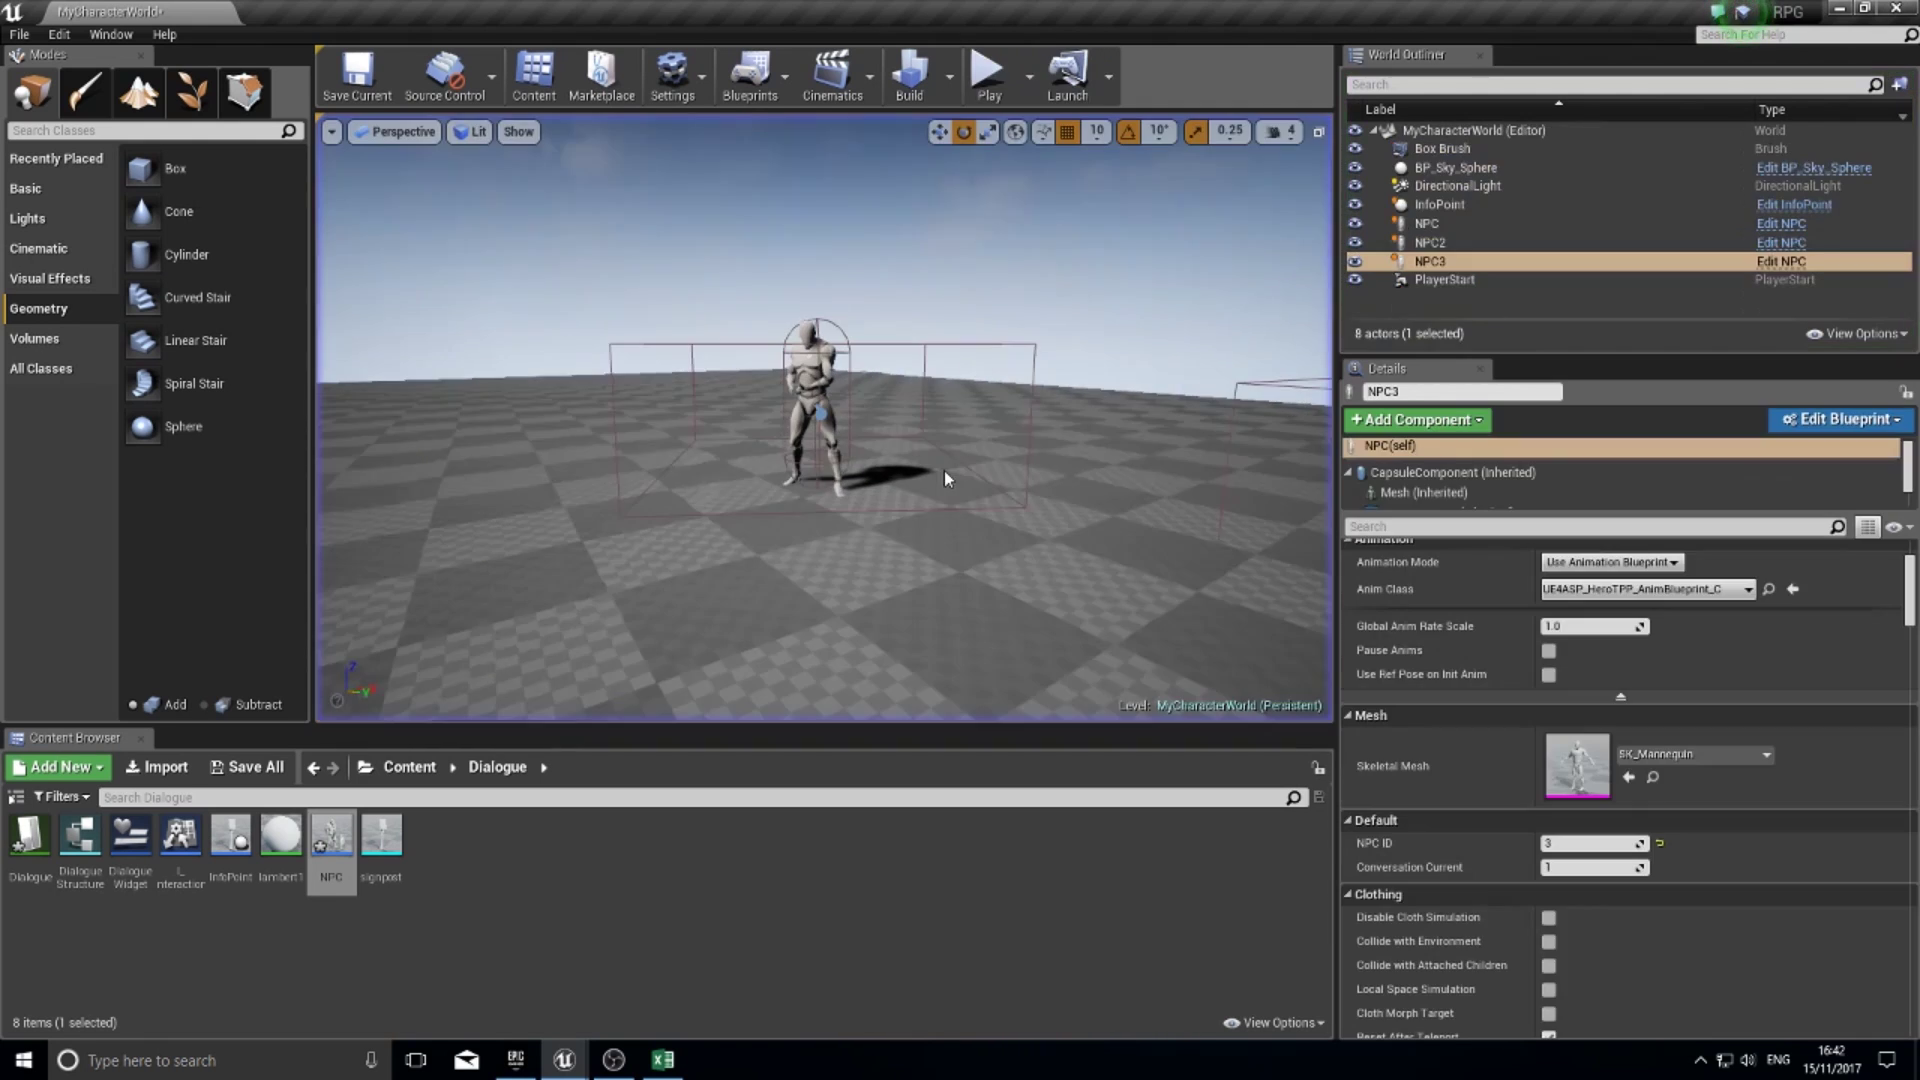
{"action": "right_click_drag", "start_coordinate": [1007, 529], "coordinate": [990, 465]}
{"action": "key", "text": "s"}
{"action": "key", "text": "a"}
{"action": "left_click_drag", "start_coordinate": [879, 490], "coordinate": [1109, 495]}
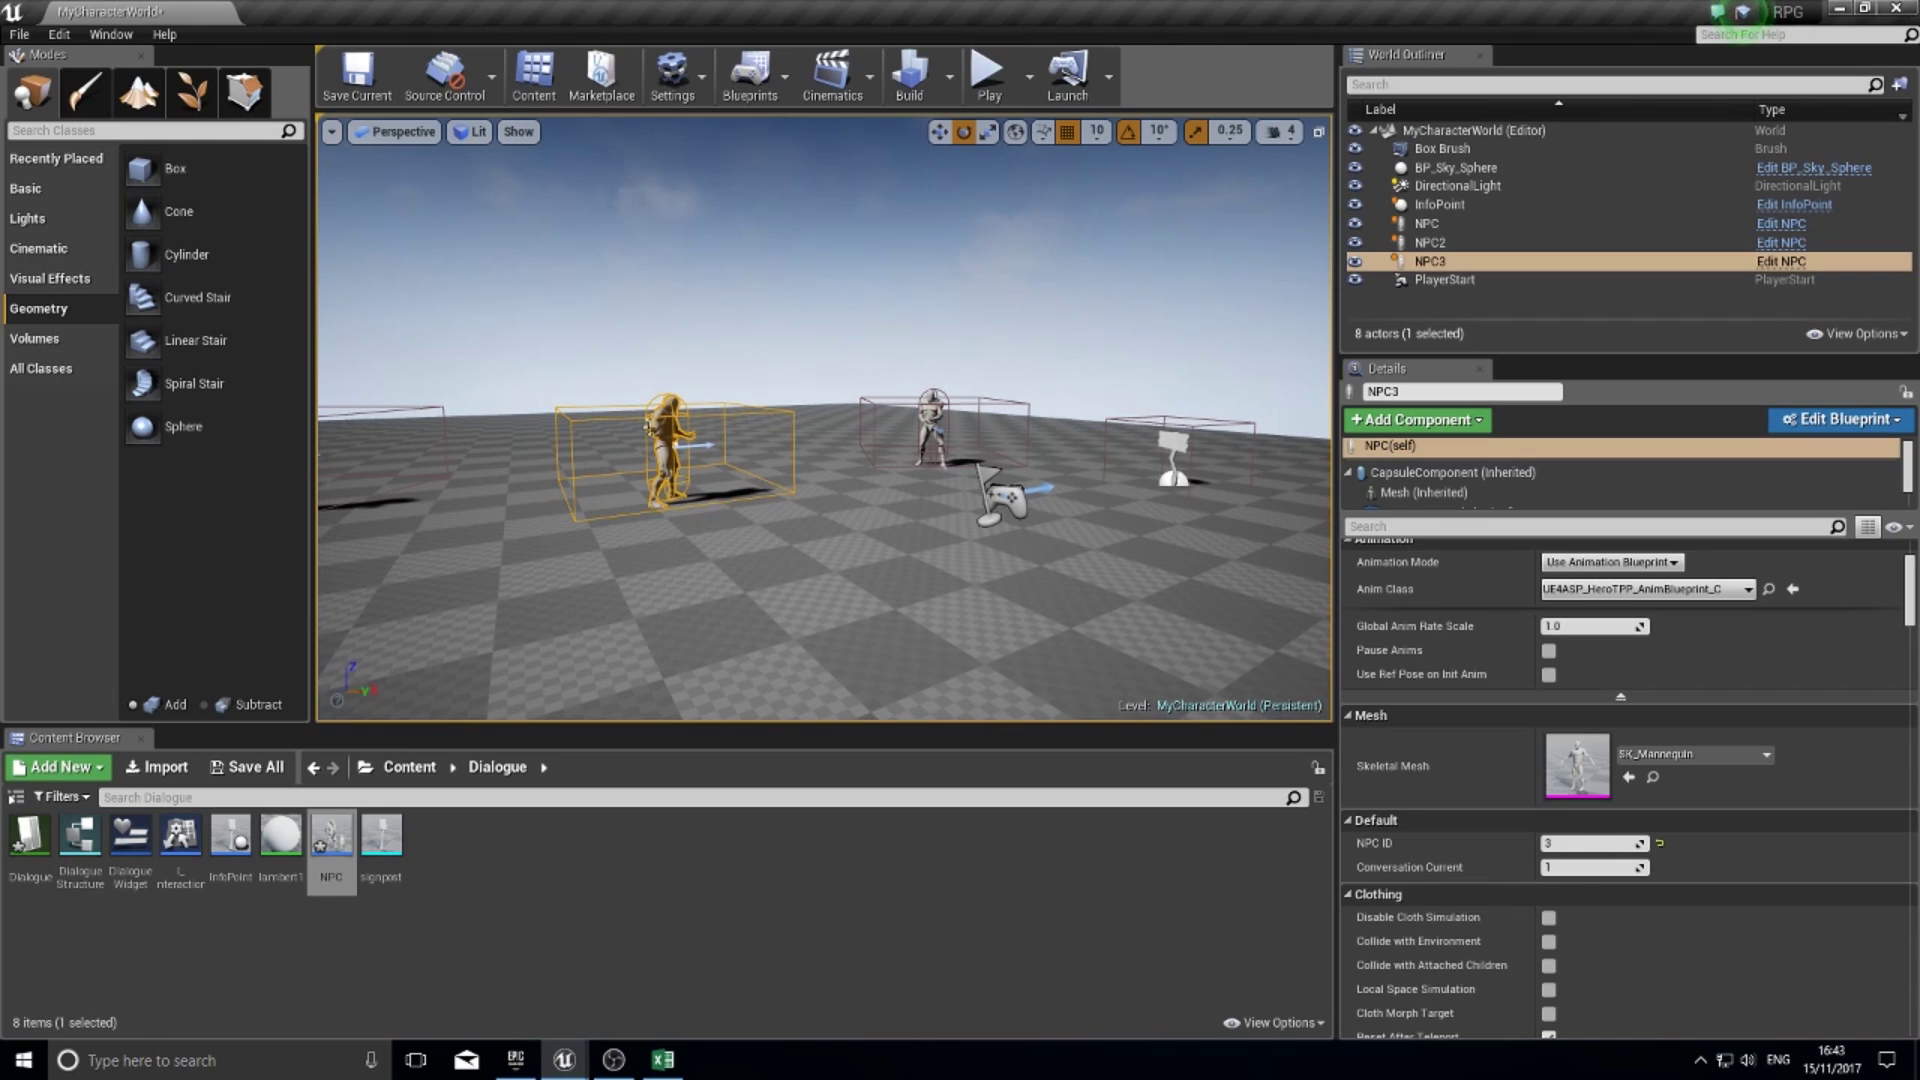
{"action": "right_click", "coordinate": [1037, 547]}
{"action": "left_click", "coordinate": [851, 361]}
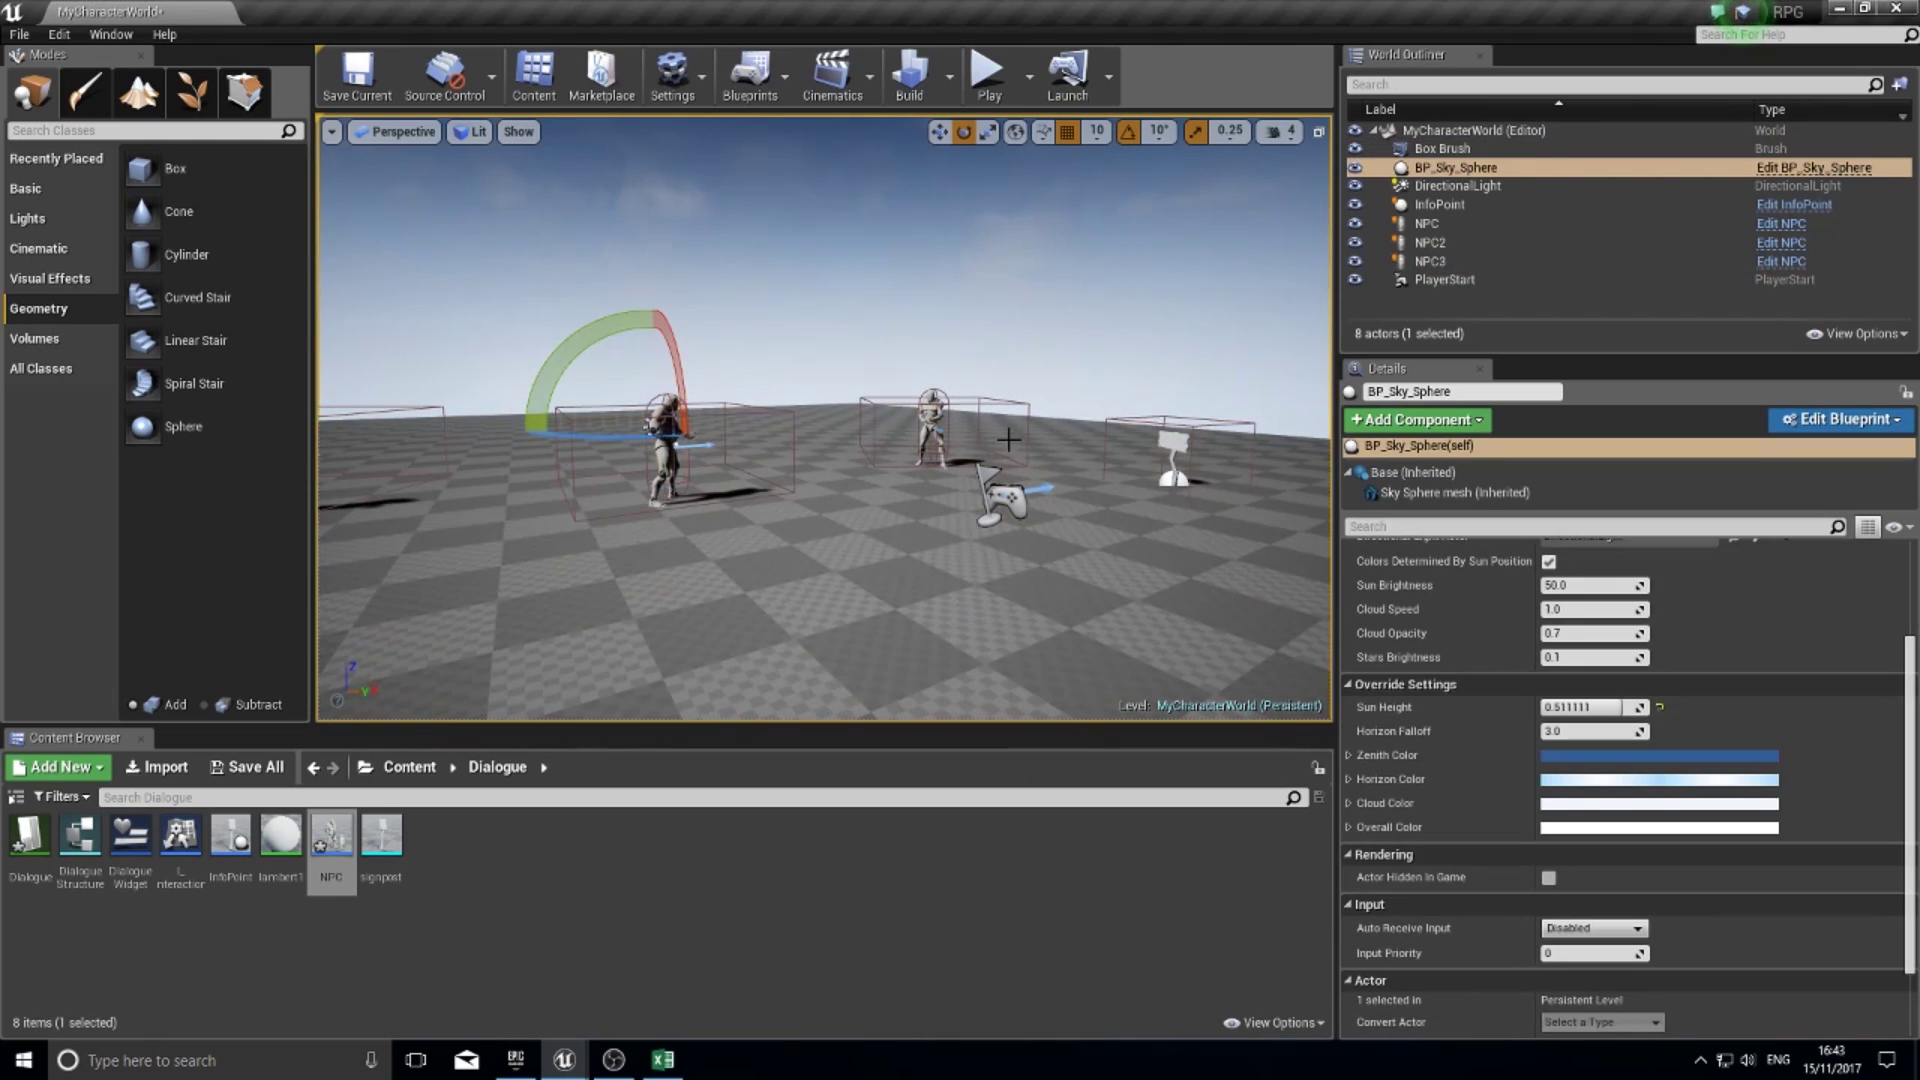
{"action": "mouse_move", "coordinate": [946, 495]}
{"action": "right_mouse_down"}
{"action": "mouse_move", "coordinate": [1135, 518]}
{"action": "mouse_move", "coordinate": [1090, 520]}
{"action": "right_mouse_up"}
{"action": "key", "text": "d"}
{"action": "right_click_drag", "start_coordinate": [845, 342], "coordinate": [946, 496]}
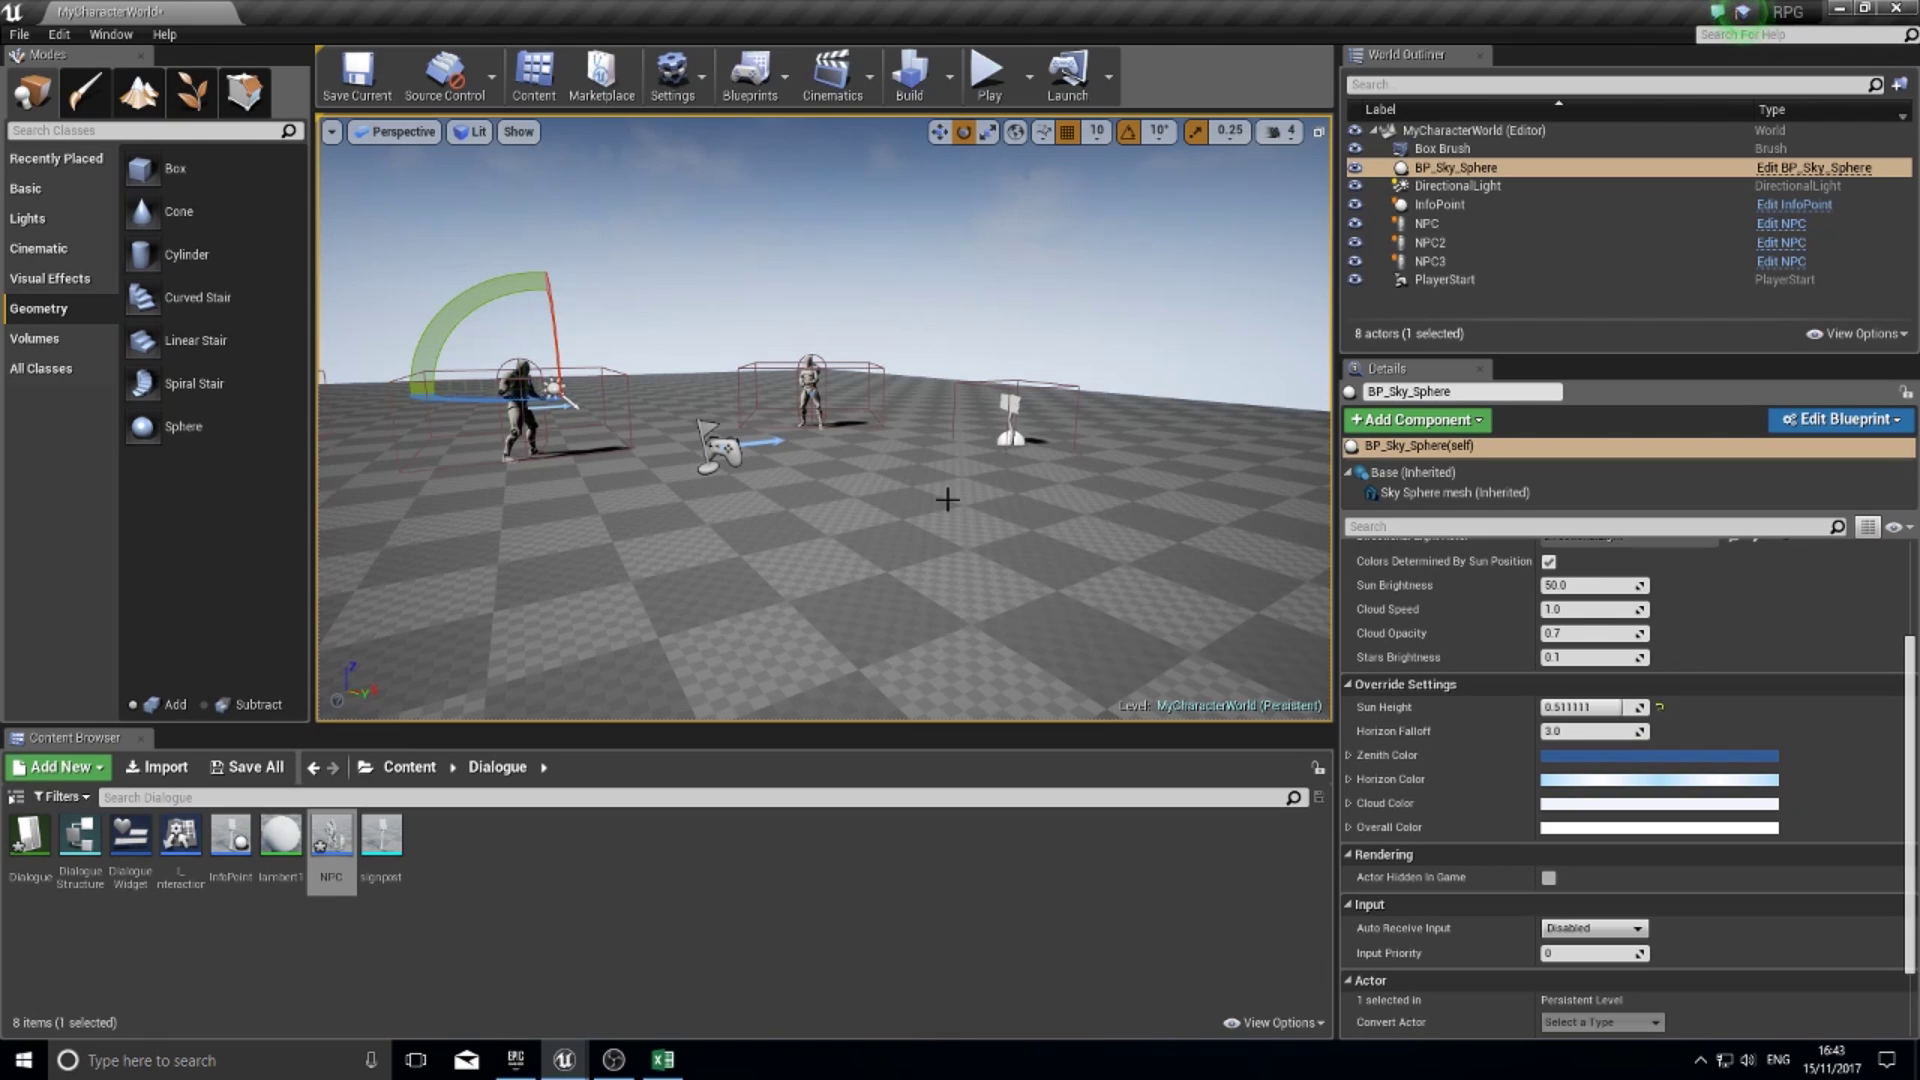
- Show the RPG project's root Content folder and switch to the Dialogue project's editor window
{"action": "left_click", "coordinate": [408, 767]}
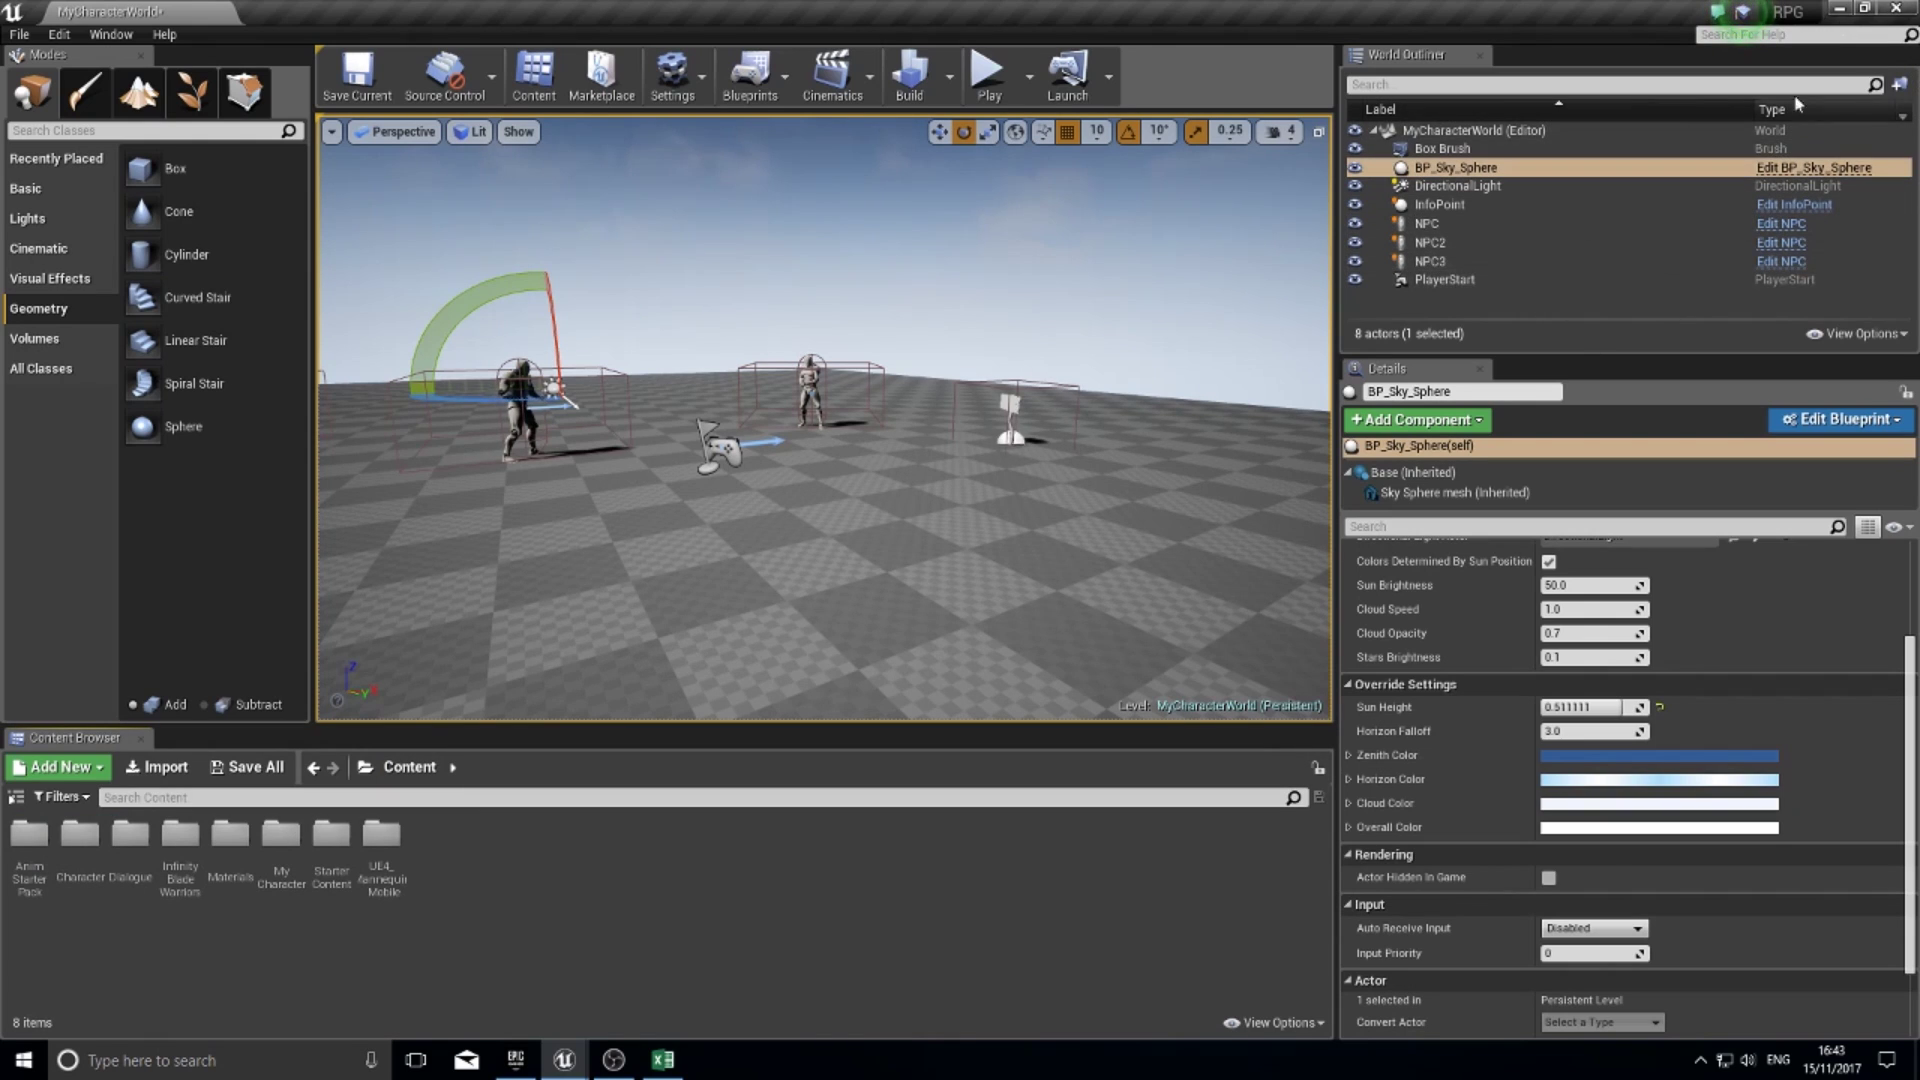
{"action": "left_click", "coordinate": [1843, 12]}
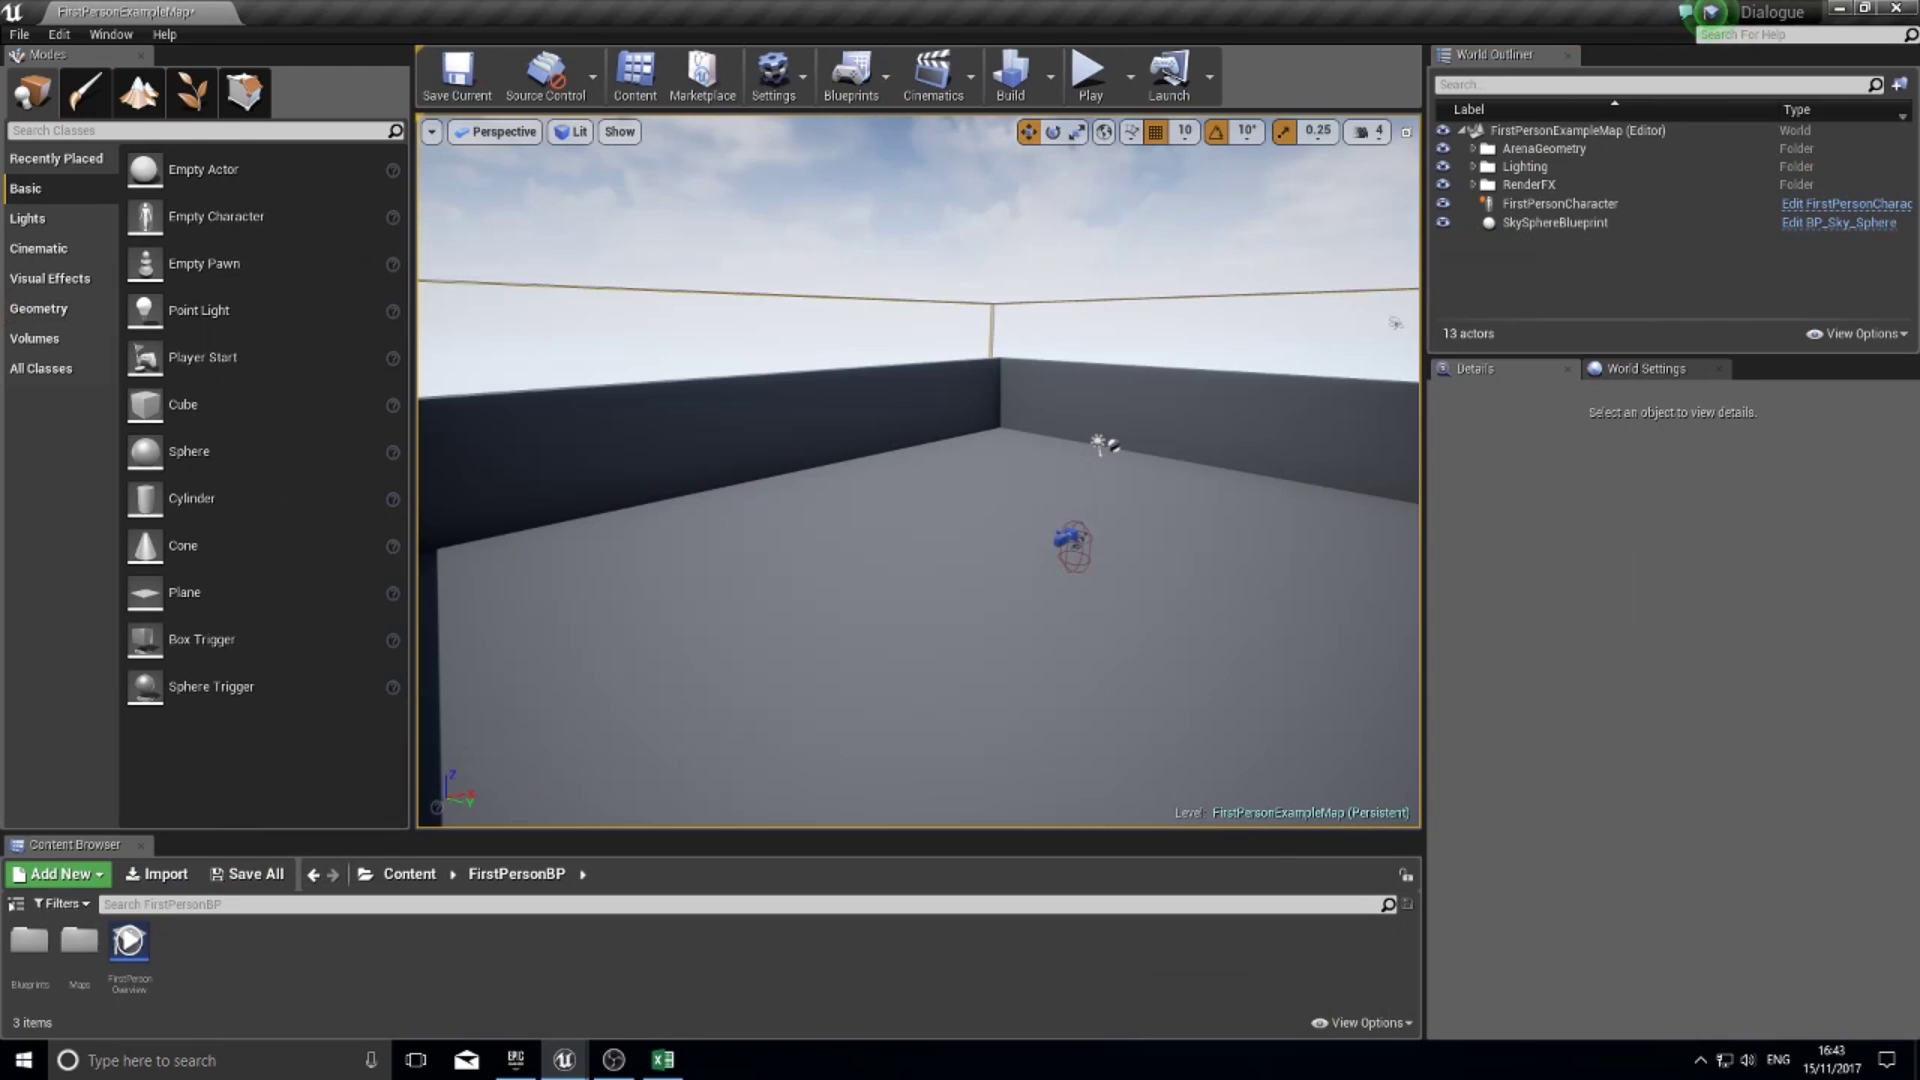
- Play the first-person example map, fire several projectiles across the arena, and stop the session
{"action": "mouse_move", "coordinate": [1114, 357]}
{"action": "right_mouse_down"}
{"action": "mouse_move", "coordinate": [1280, 480]}
{"action": "mouse_move", "coordinate": [1399, 420]}
{"action": "mouse_move", "coordinate": [1114, 357]}
{"action": "right_mouse_up"}
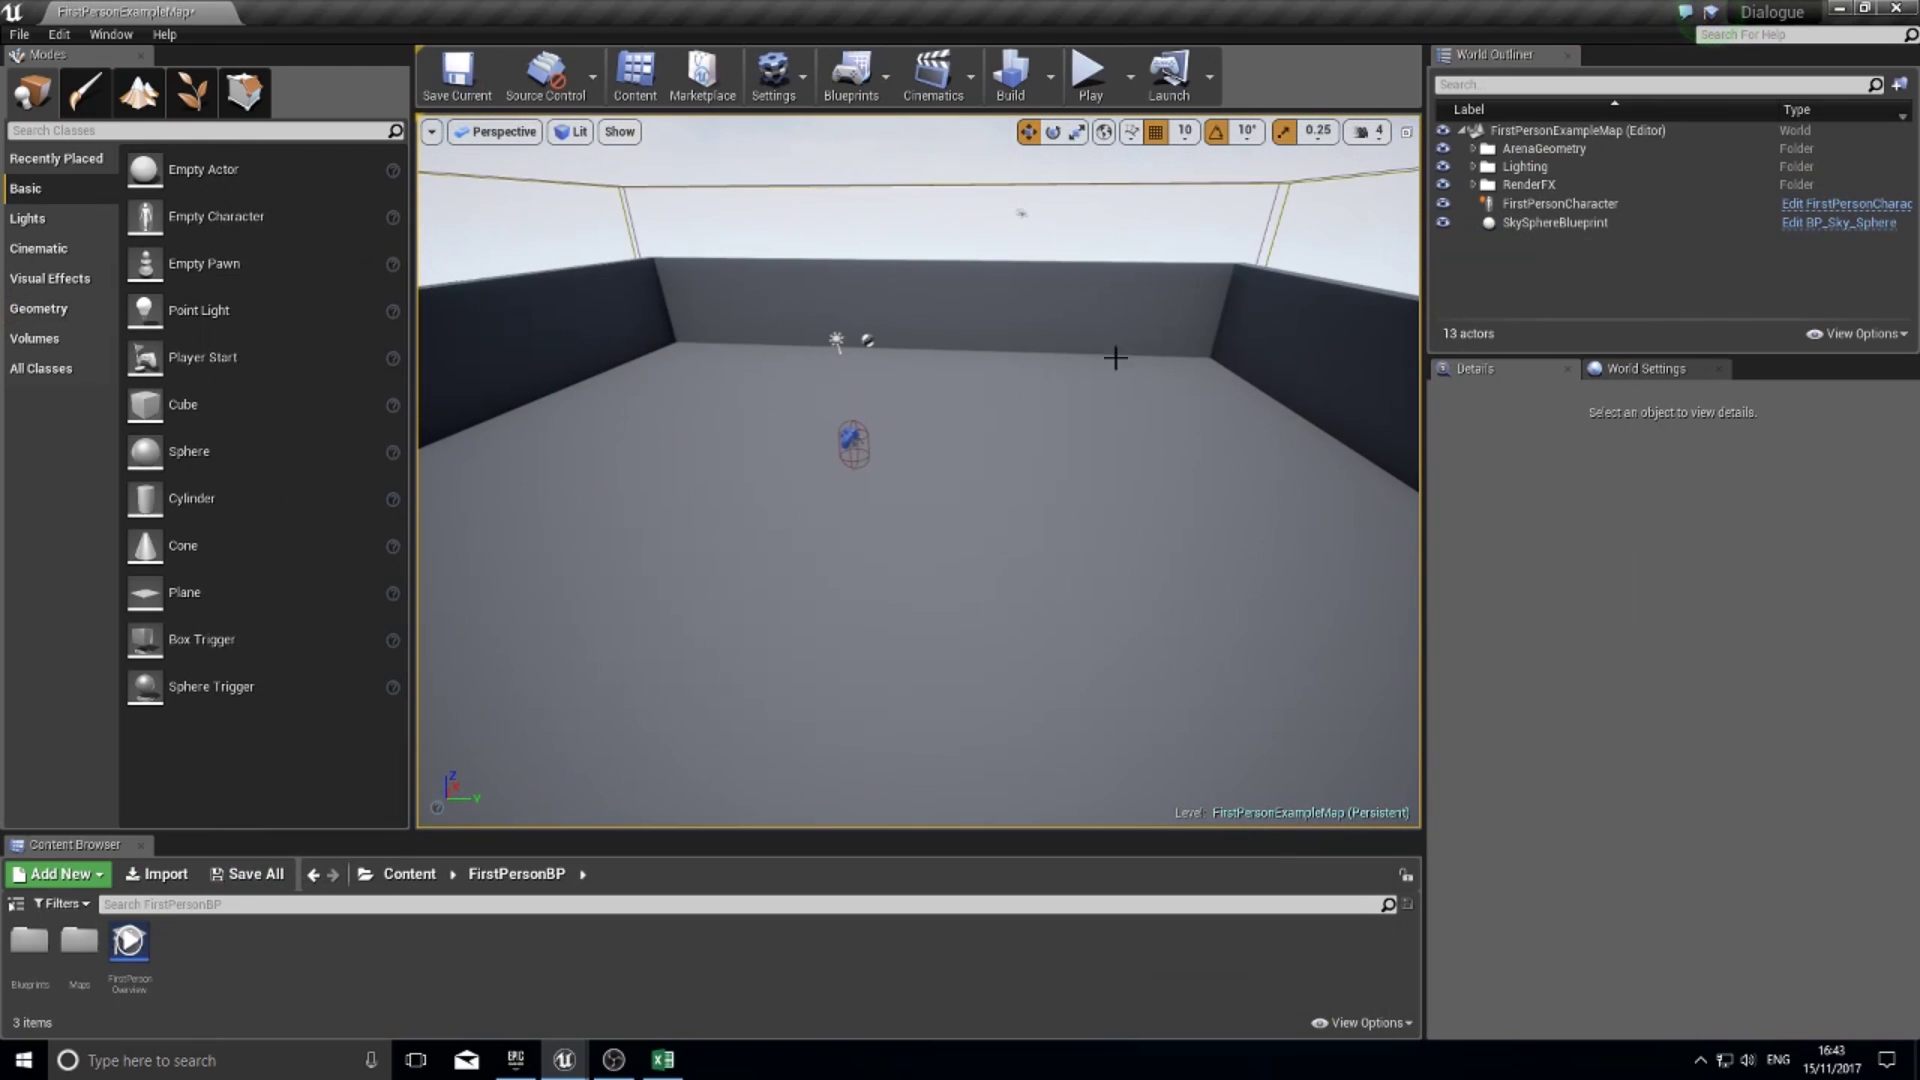
{"action": "left_click", "coordinate": [1089, 80]}
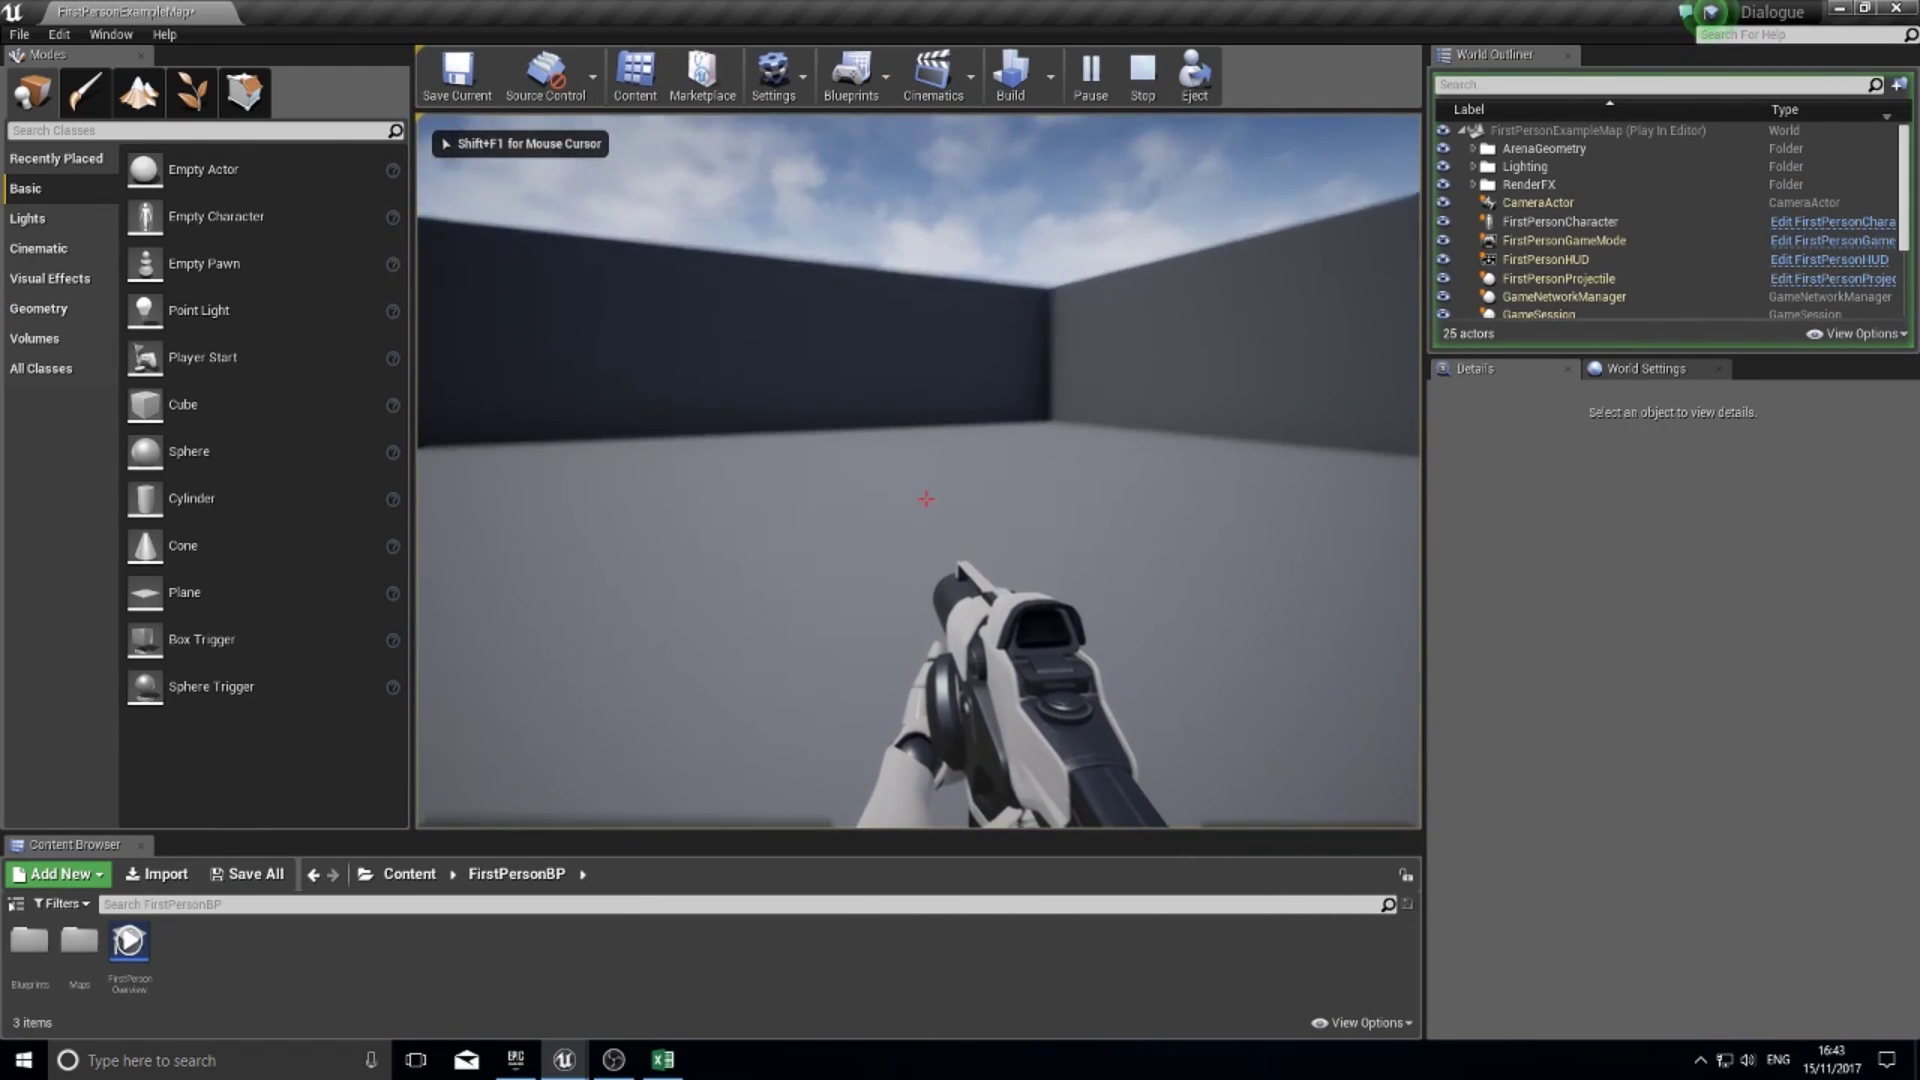
{"action": "left_click", "coordinate": [926, 498]}
{"action": "left_click", "coordinate": [926, 498]}
{"action": "left_click", "coordinate": [926, 498]}
{"action": "left_click", "coordinate": [926, 498]}
{"action": "left_click", "coordinate": [925, 498]}
{"action": "left_click", "coordinate": [925, 498]}
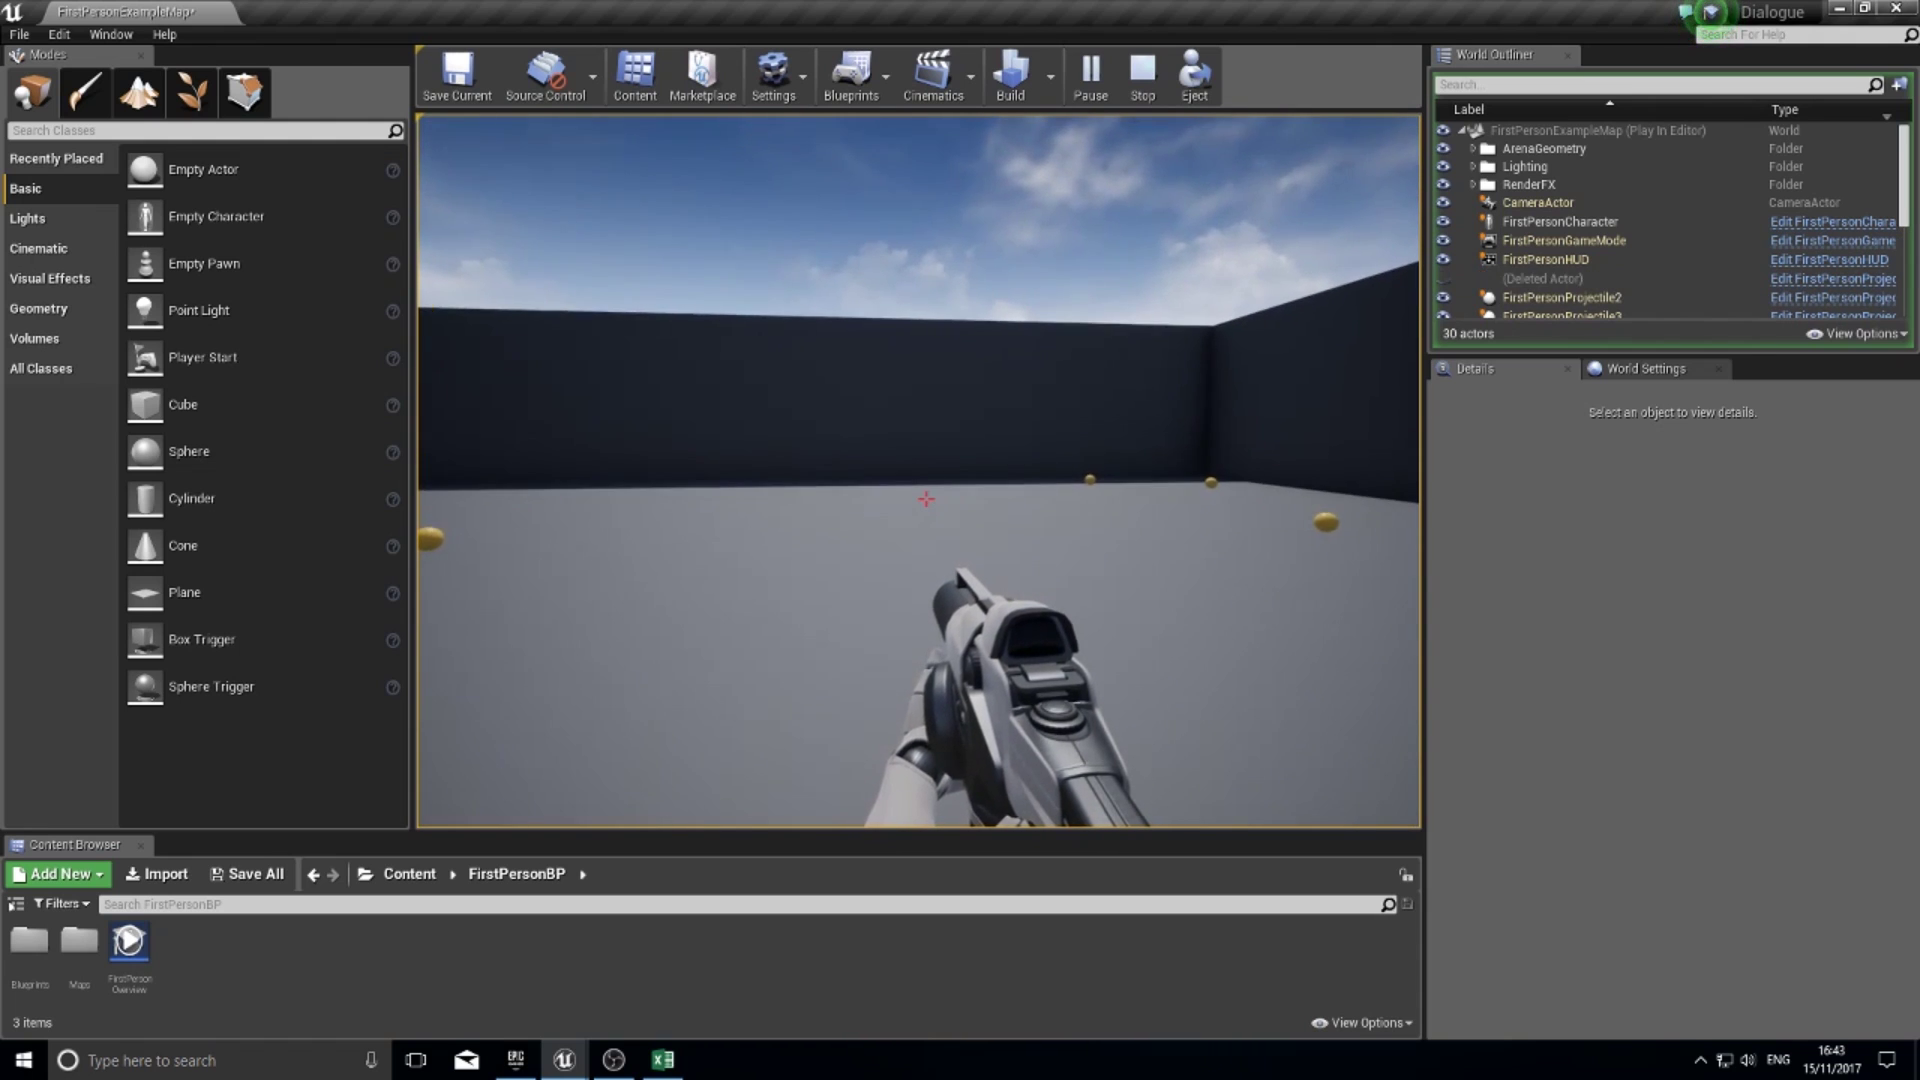
{"action": "key", "text": "Escape"}
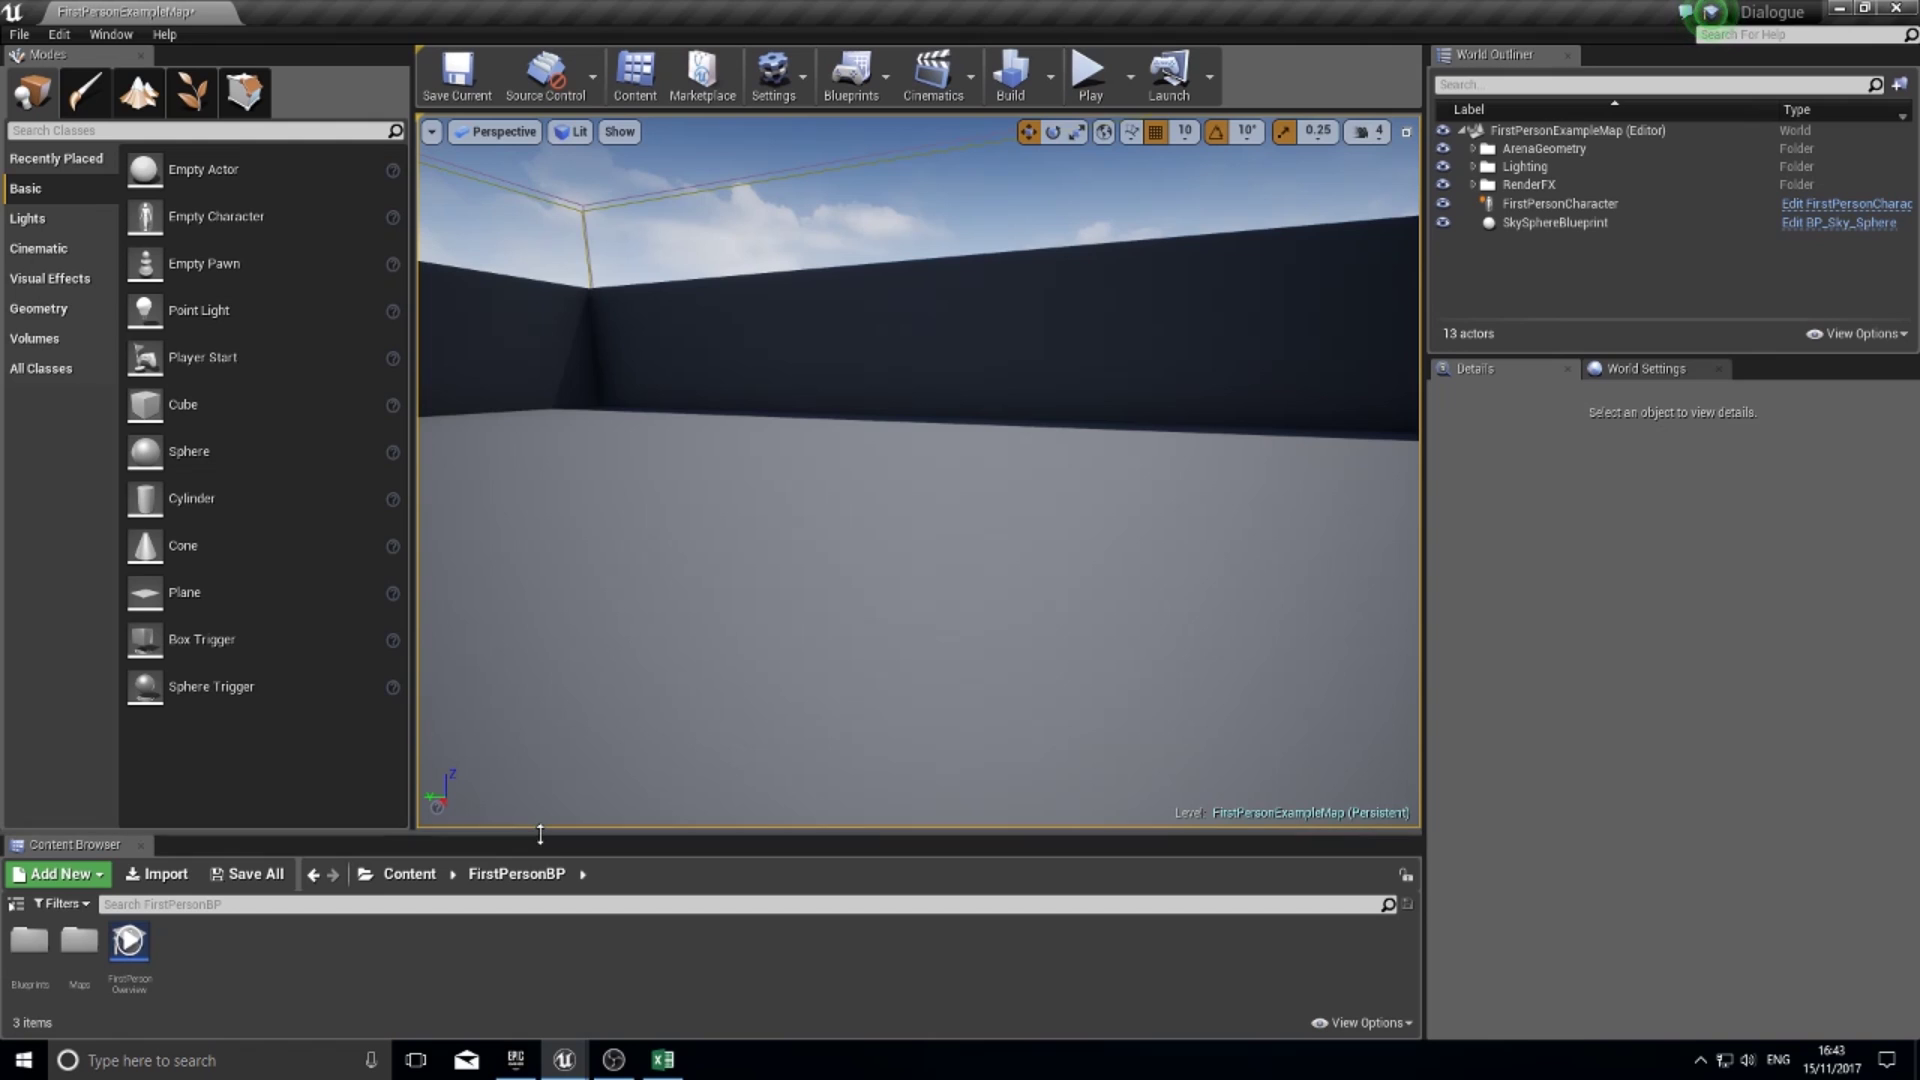
- Create a folder named Dialogue inside FirstPersonBP and open it
{"action": "left_click_drag", "start_coordinate": [538, 852], "coordinate": [540, 800]}
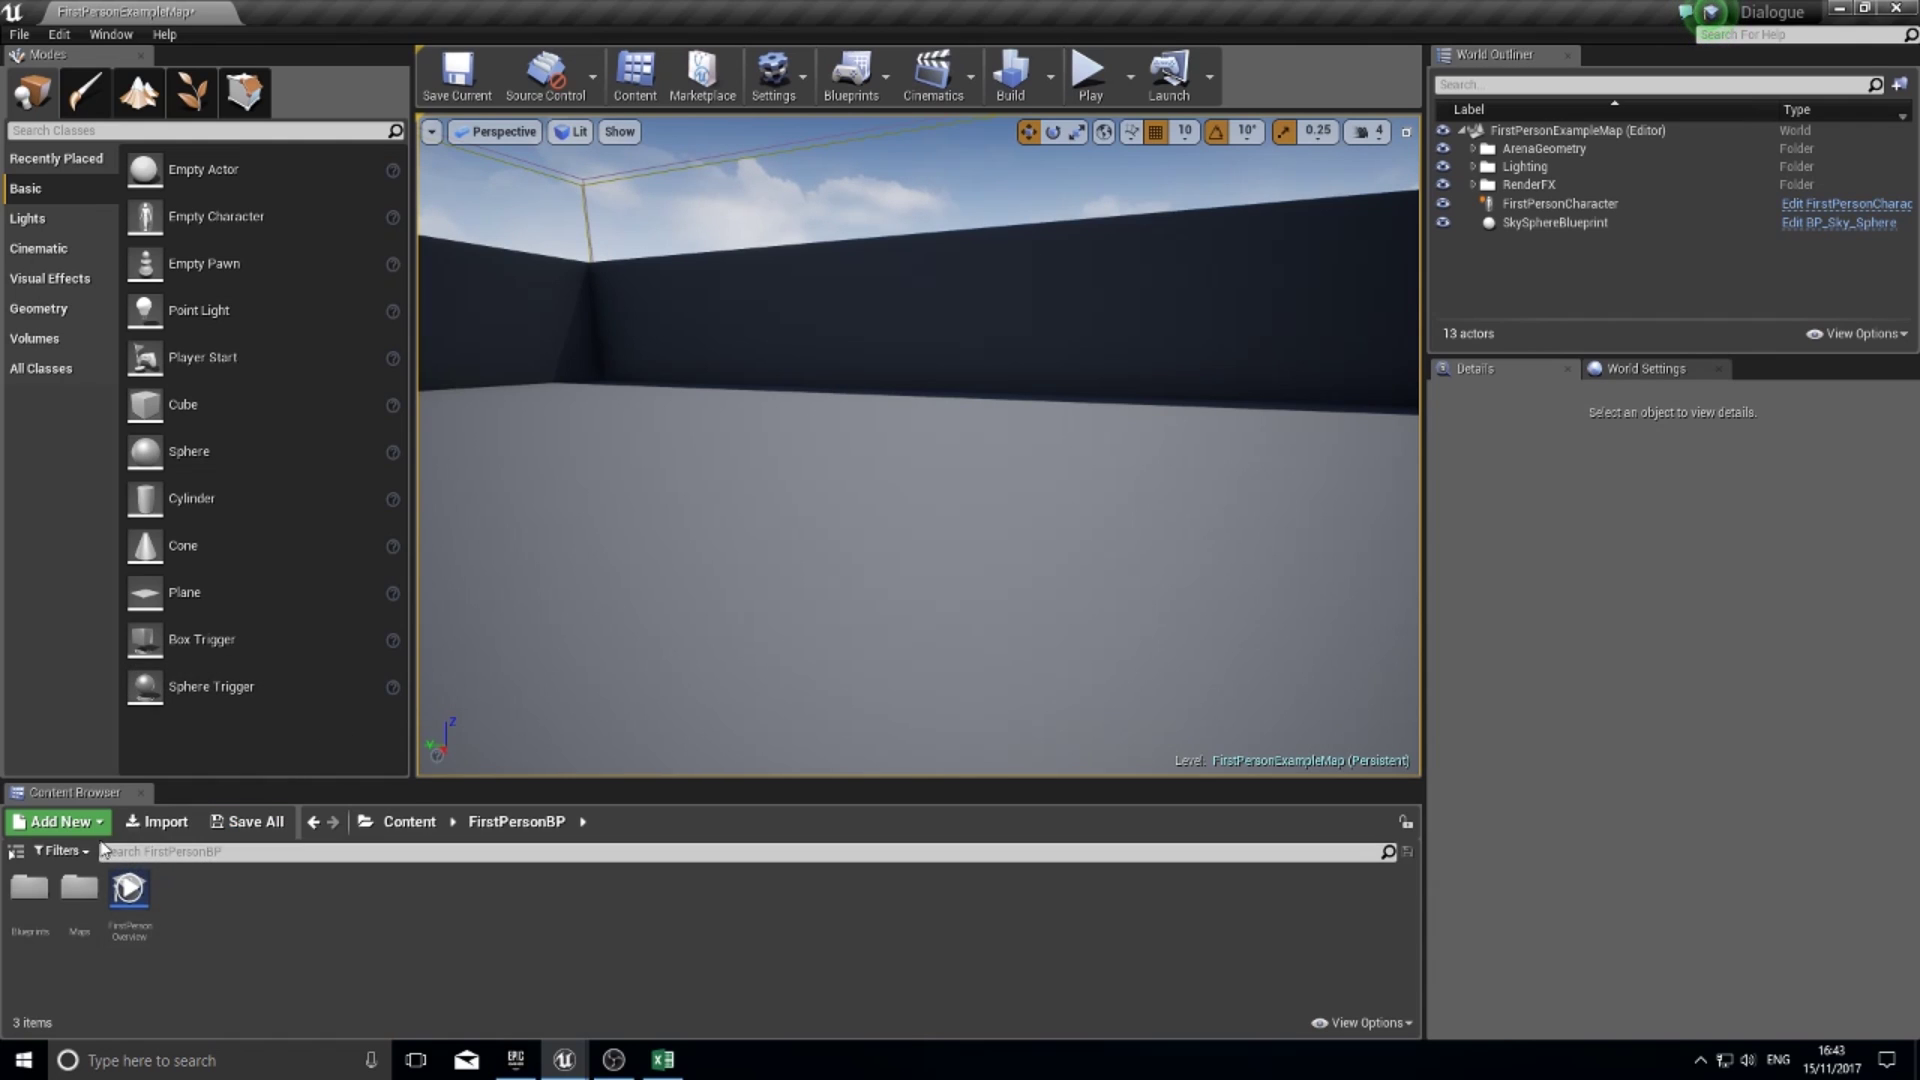
{"action": "right_click", "coordinate": [216, 906]}
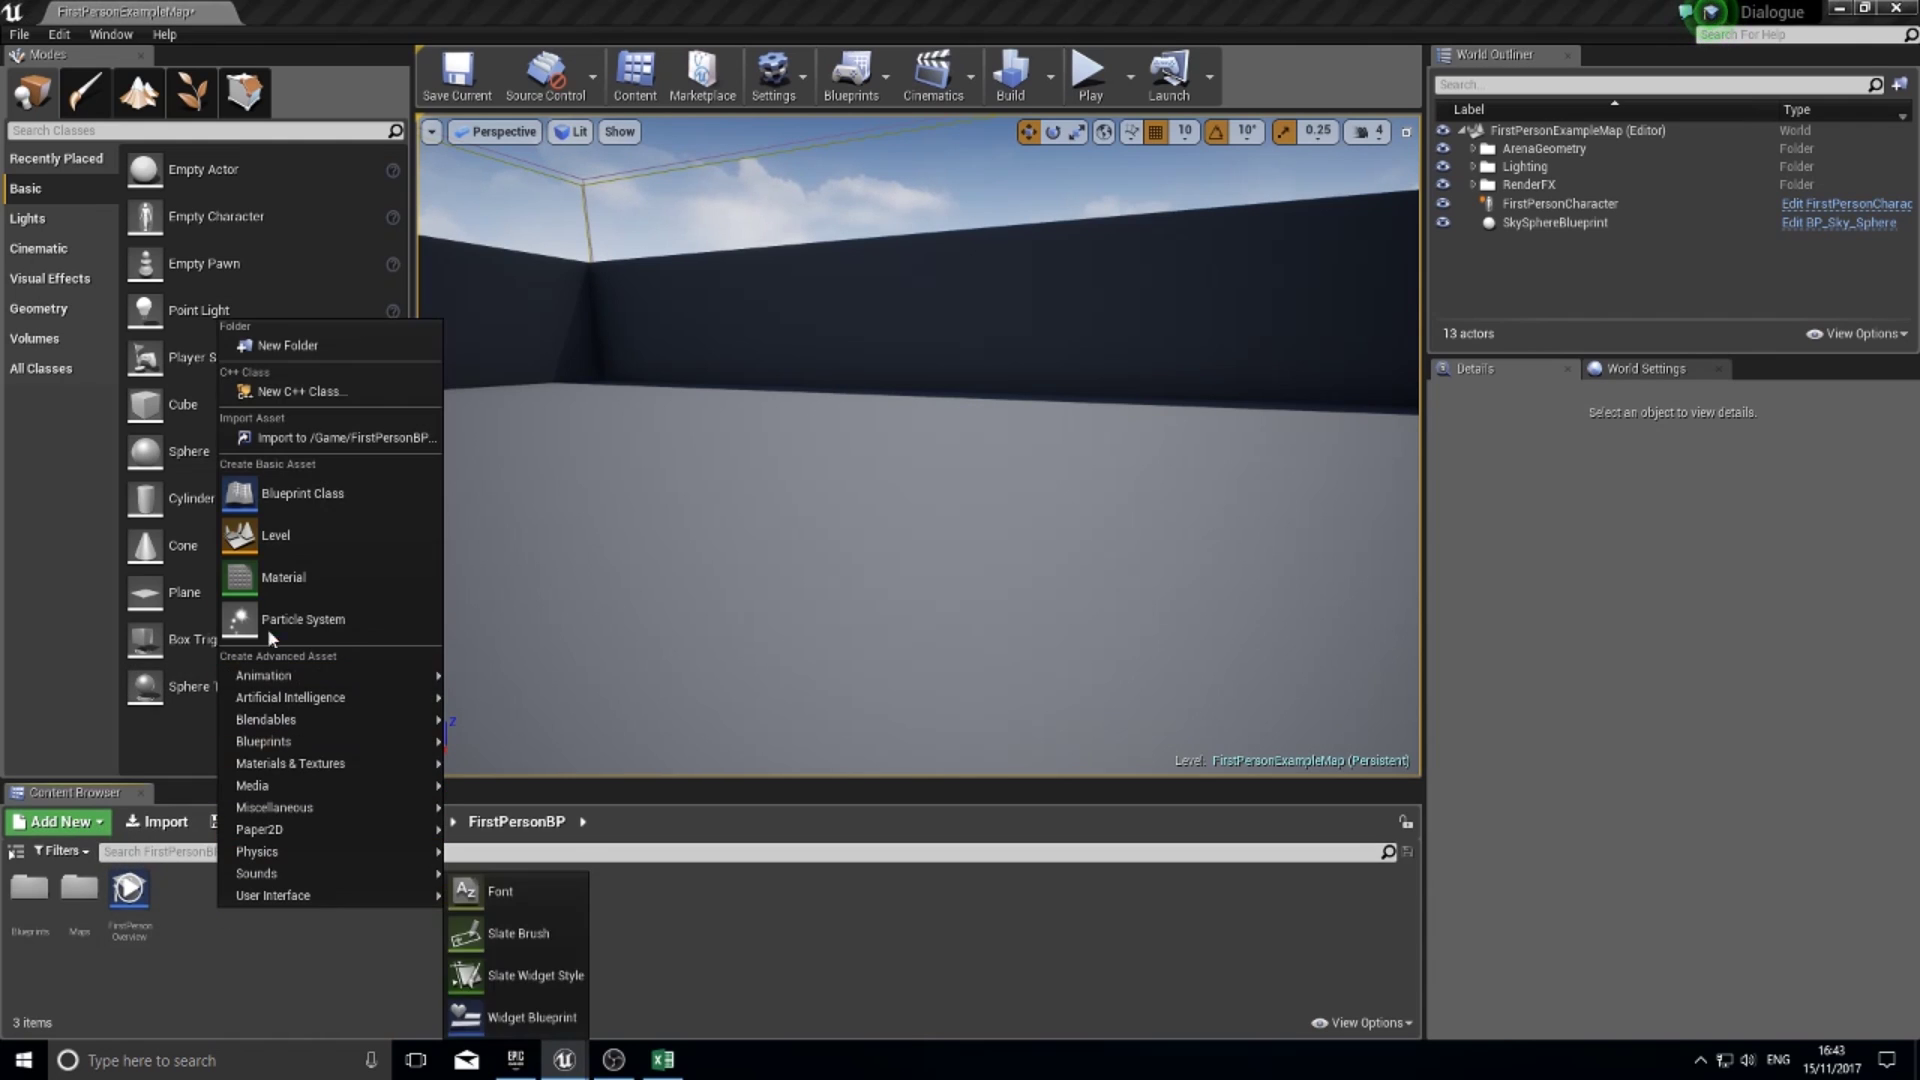
{"action": "left_click", "coordinate": [300, 345]}
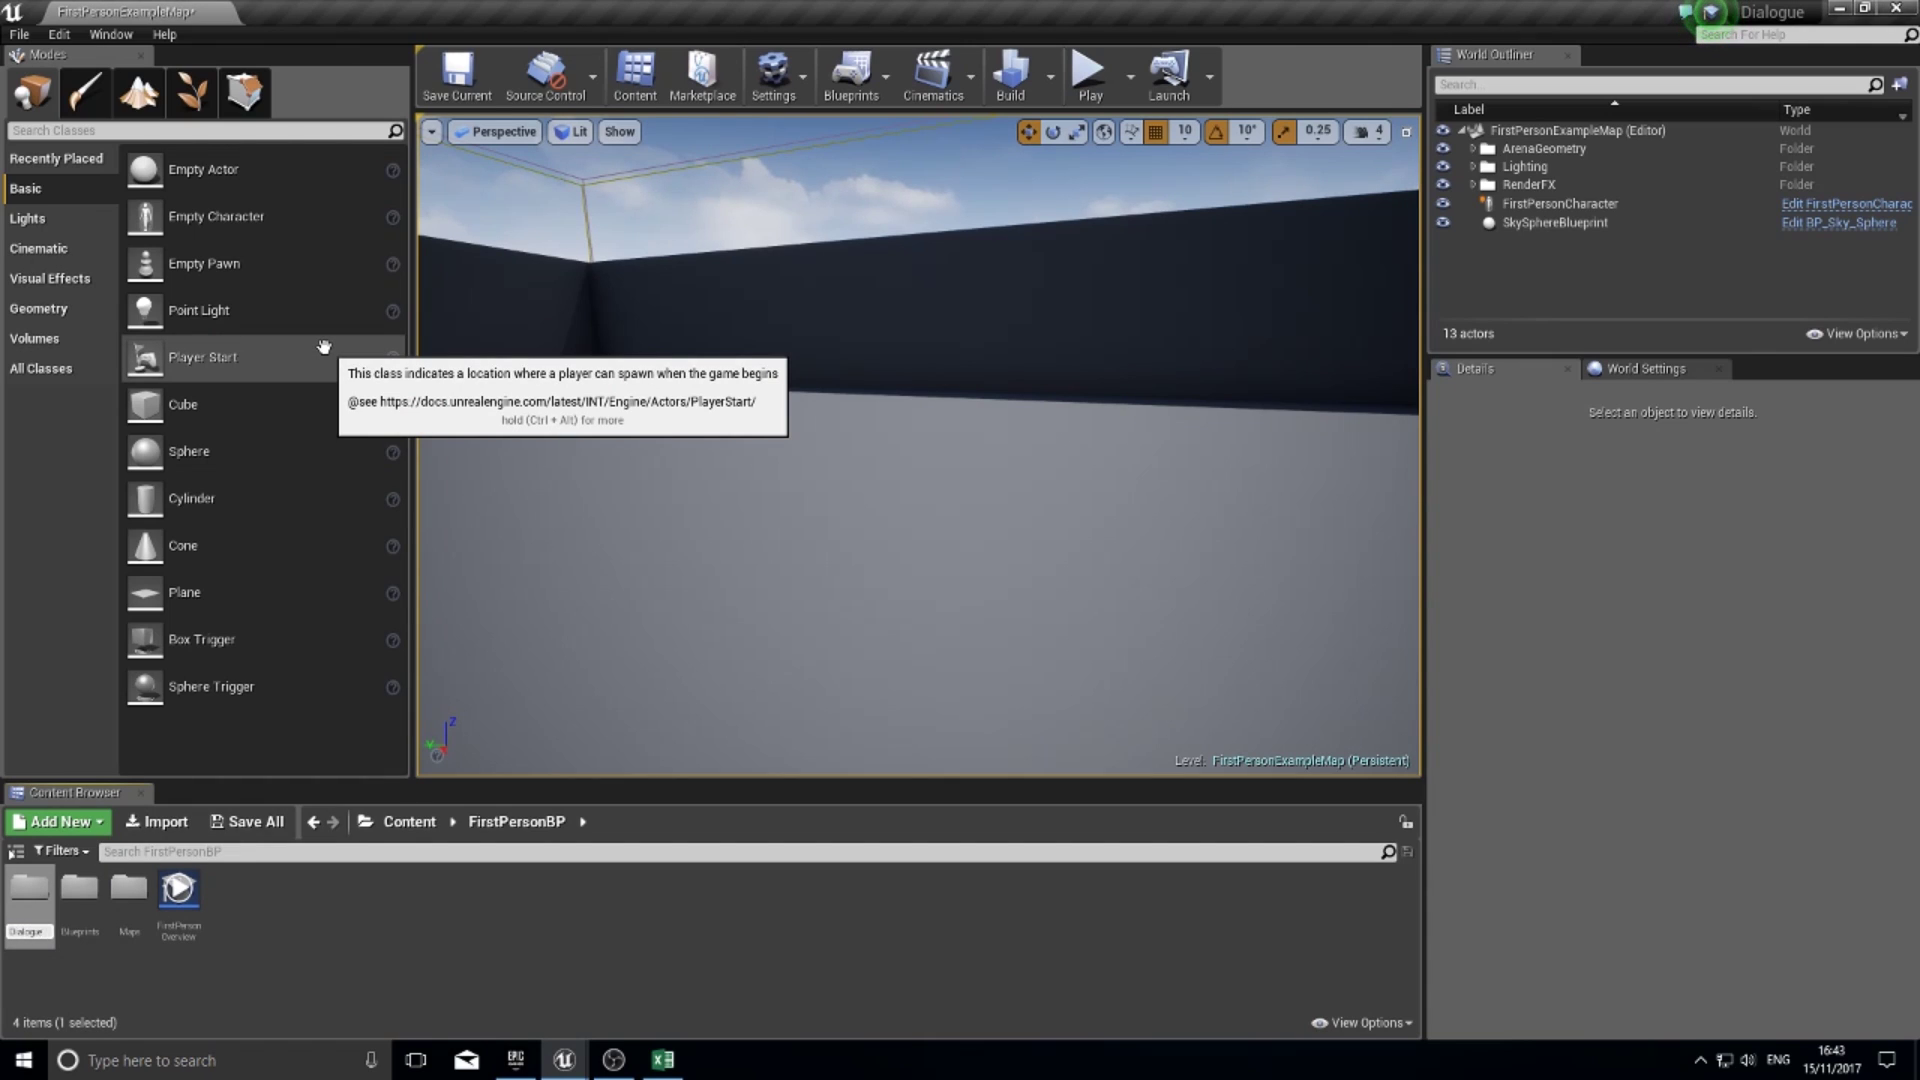
{"action": "key", "text": "Return"}
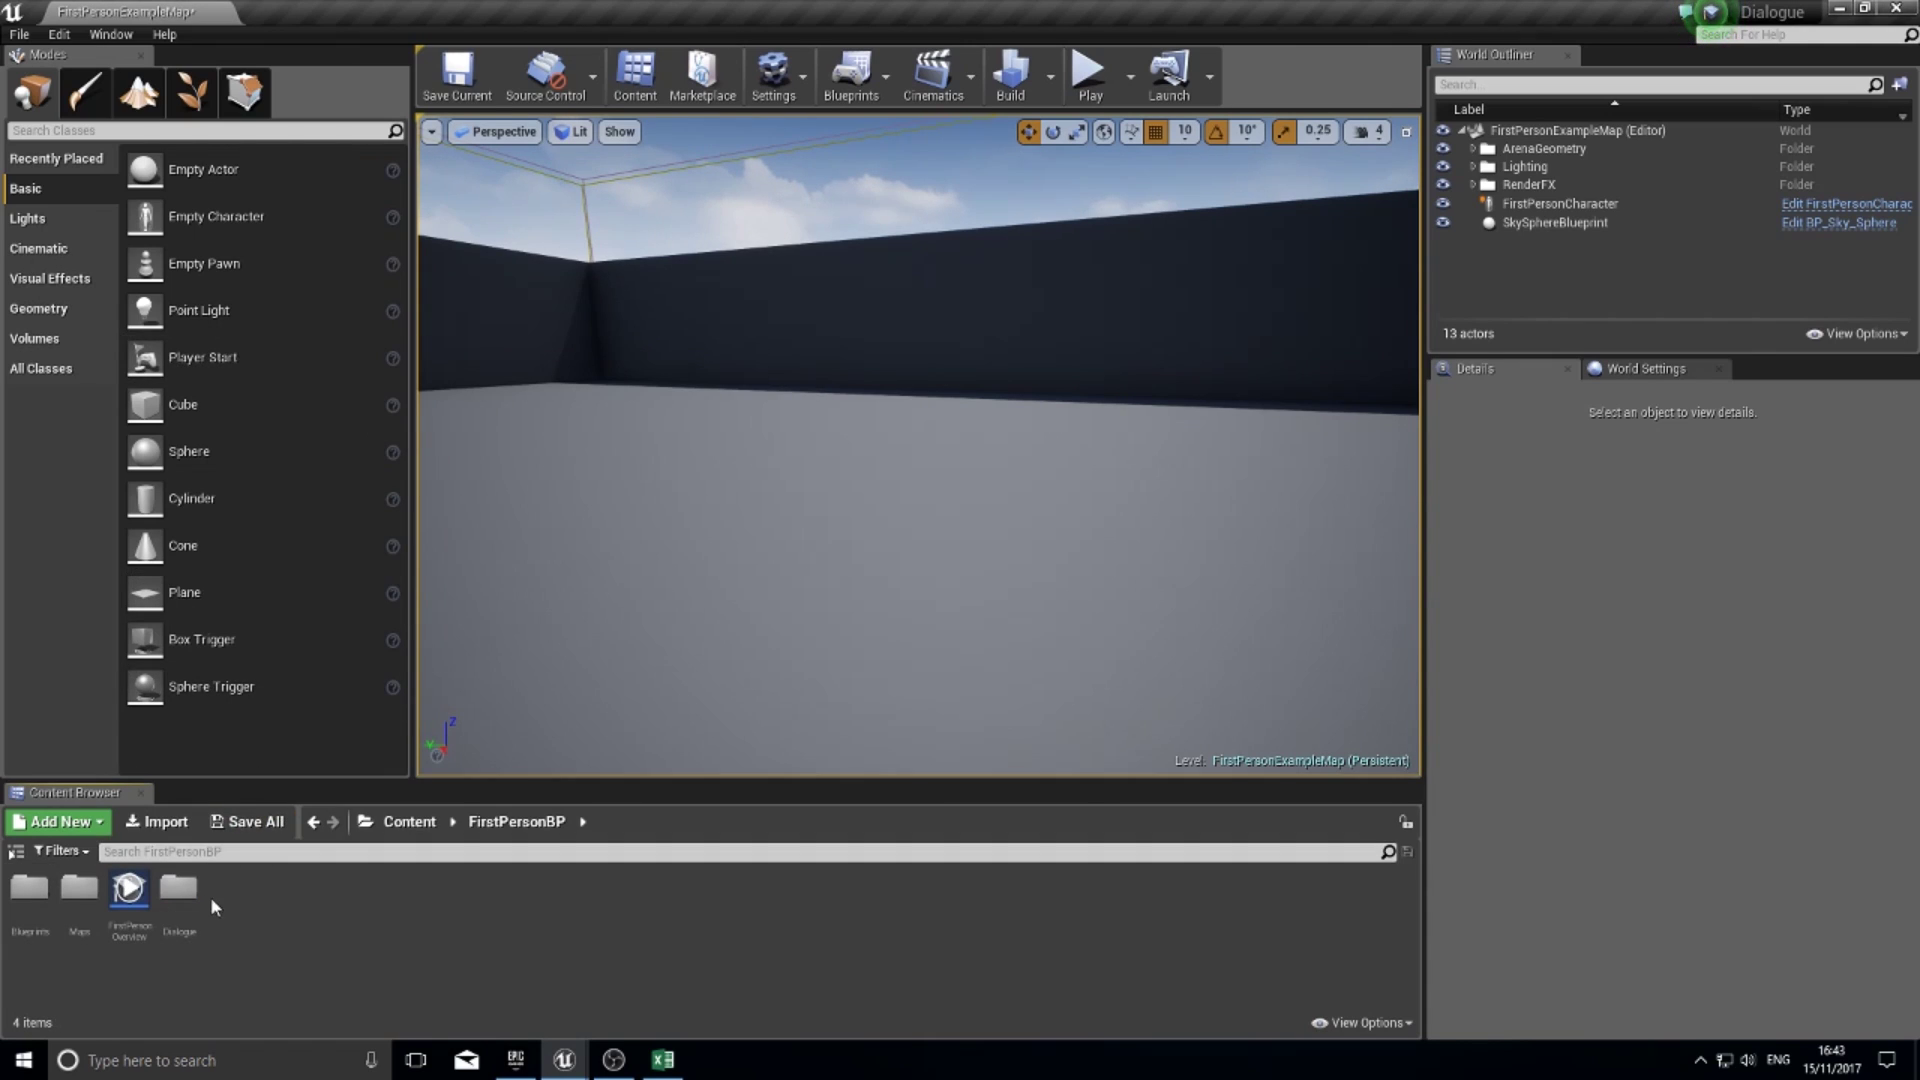
{"action": "double_click", "coordinate": [179, 889]}
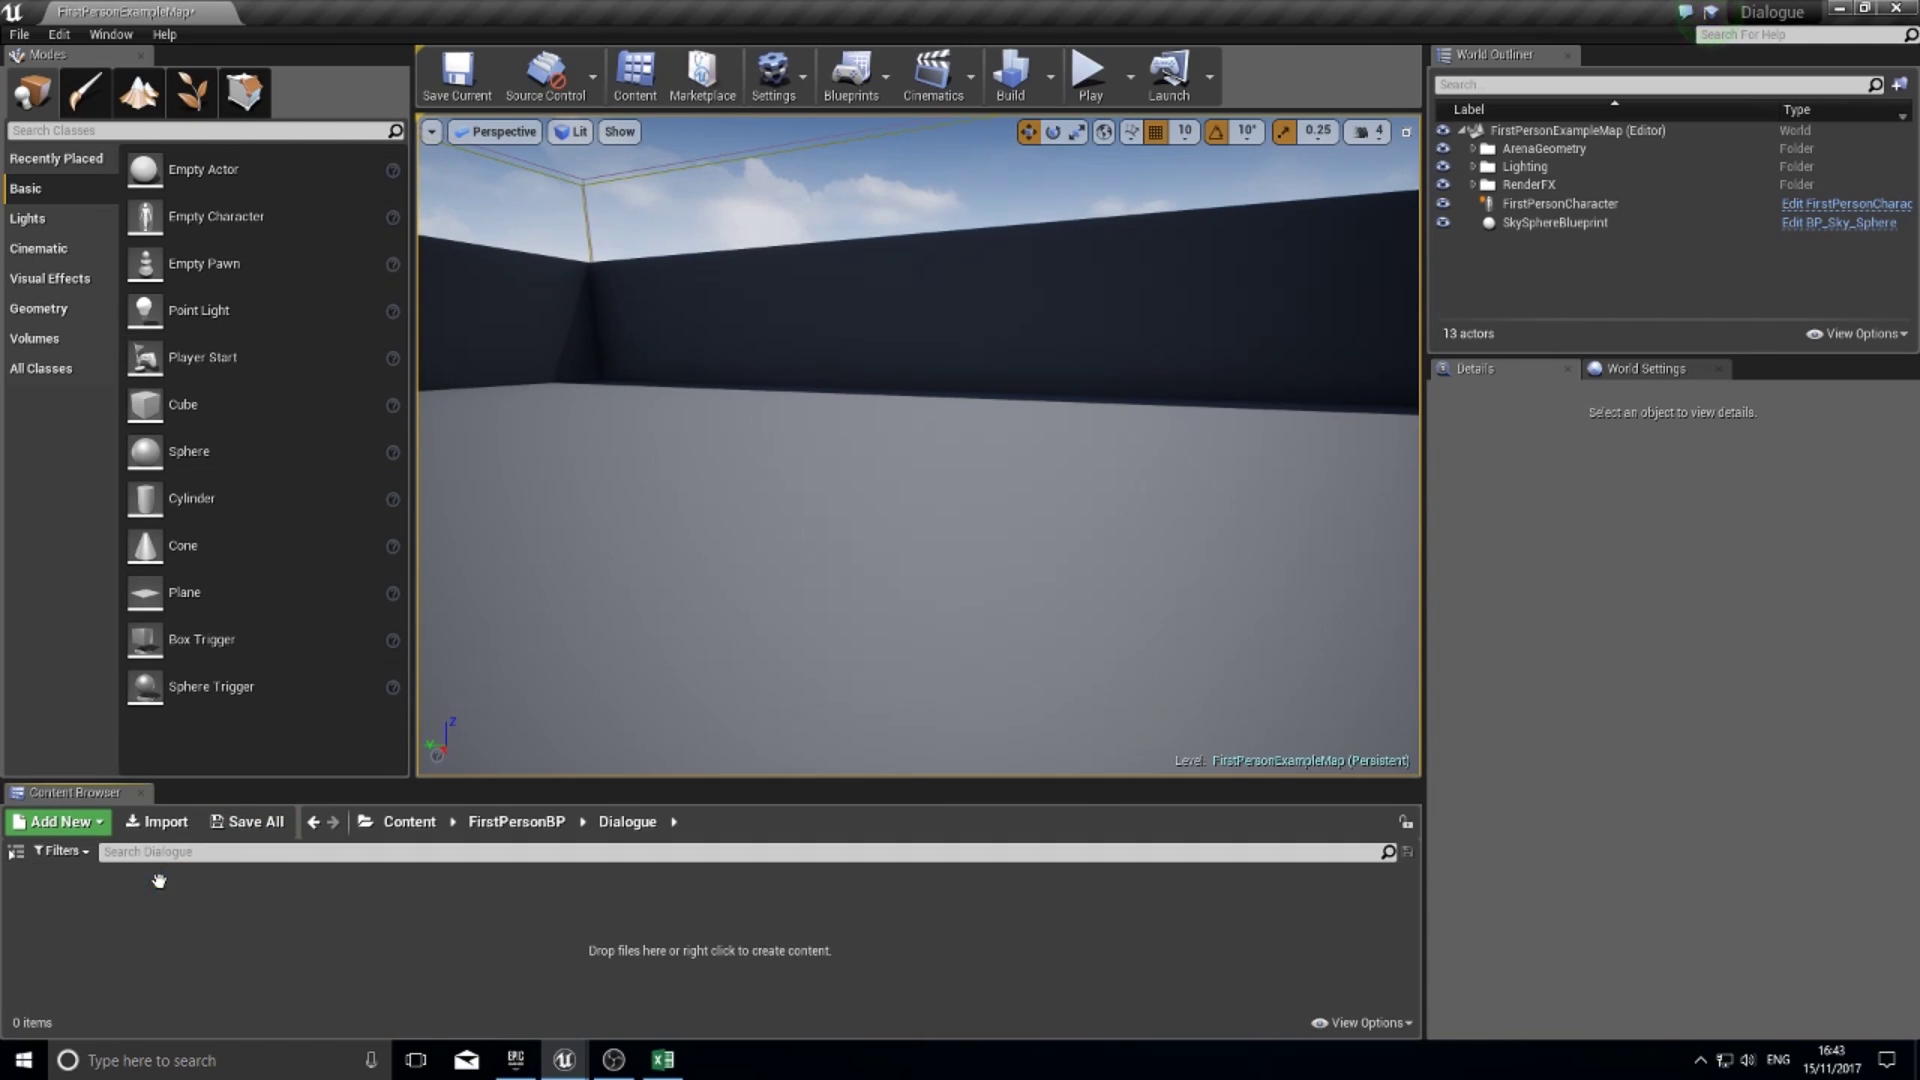
- Create a Widget Blueprint named DialogueWidget in the Dialogue folder
{"action": "left_click", "coordinate": [90, 826]}
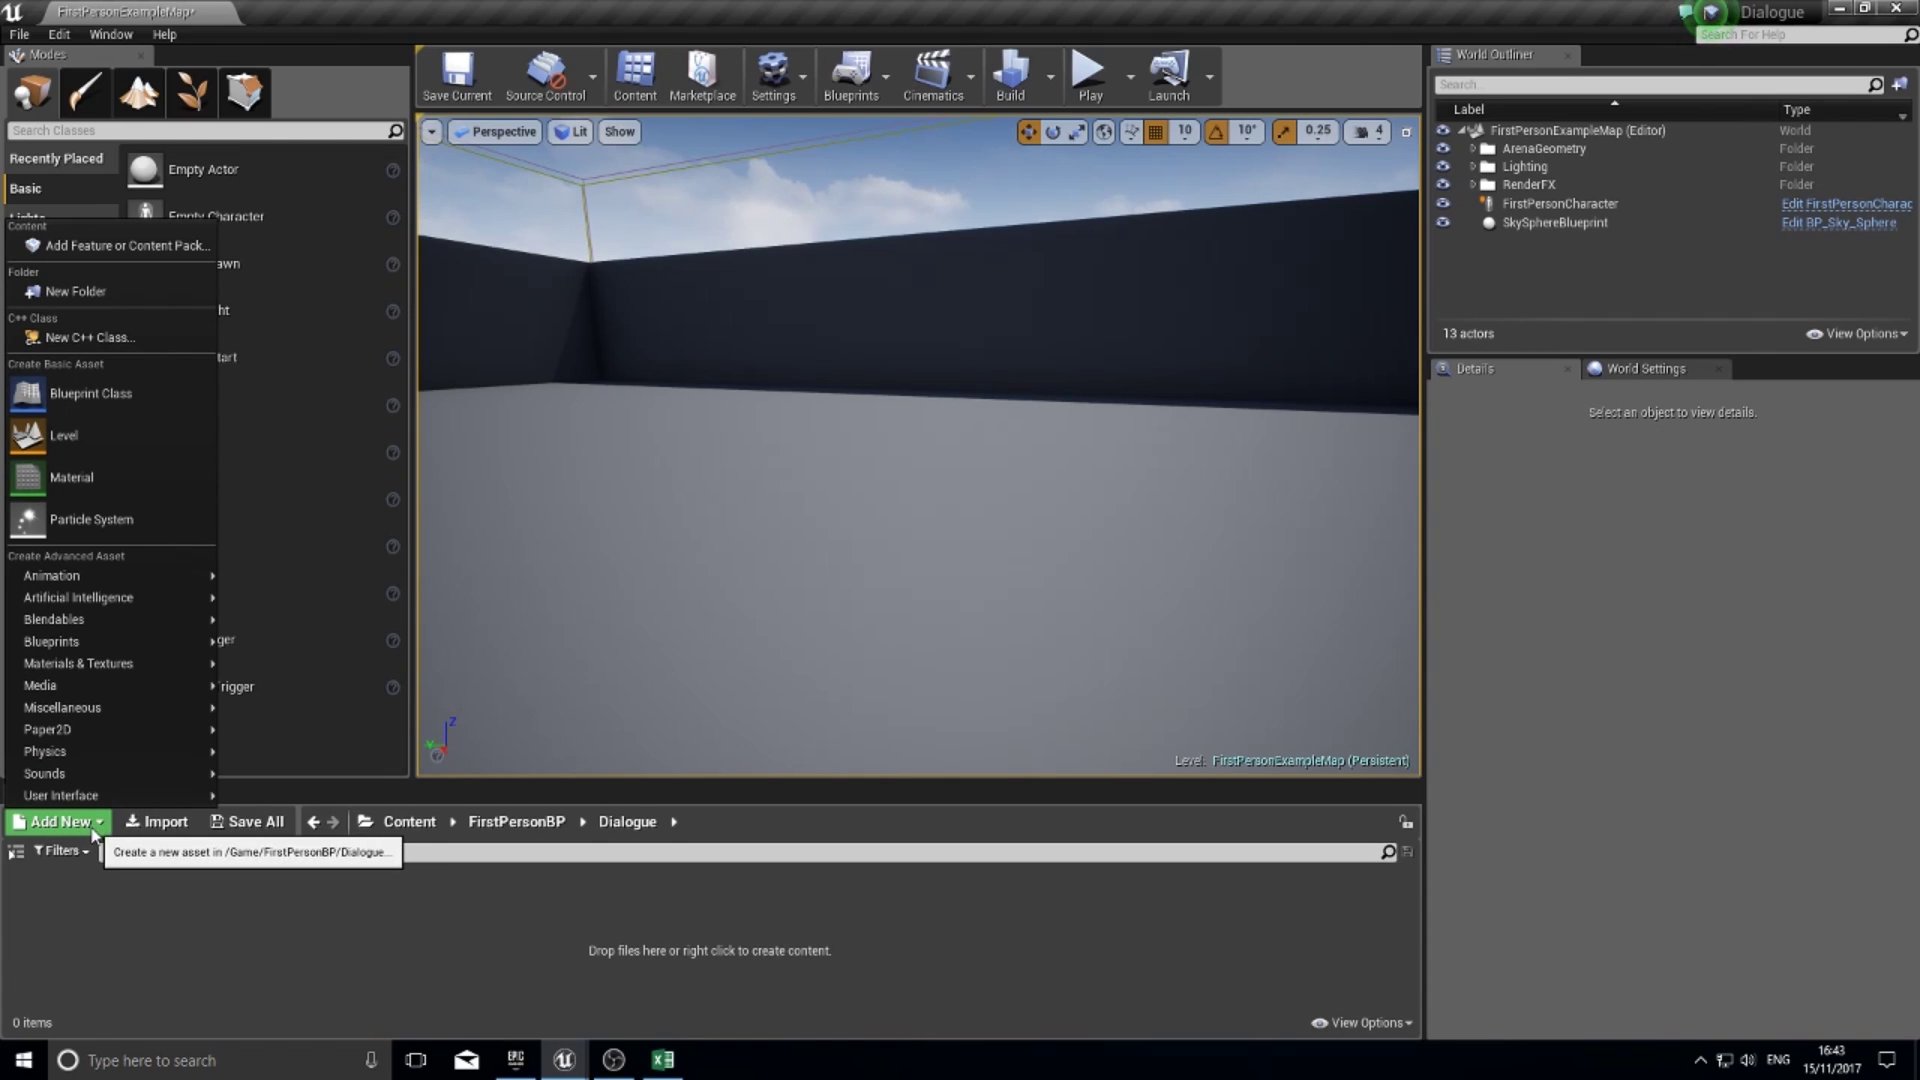
{"action": "mouse_move", "coordinate": [60, 686]}
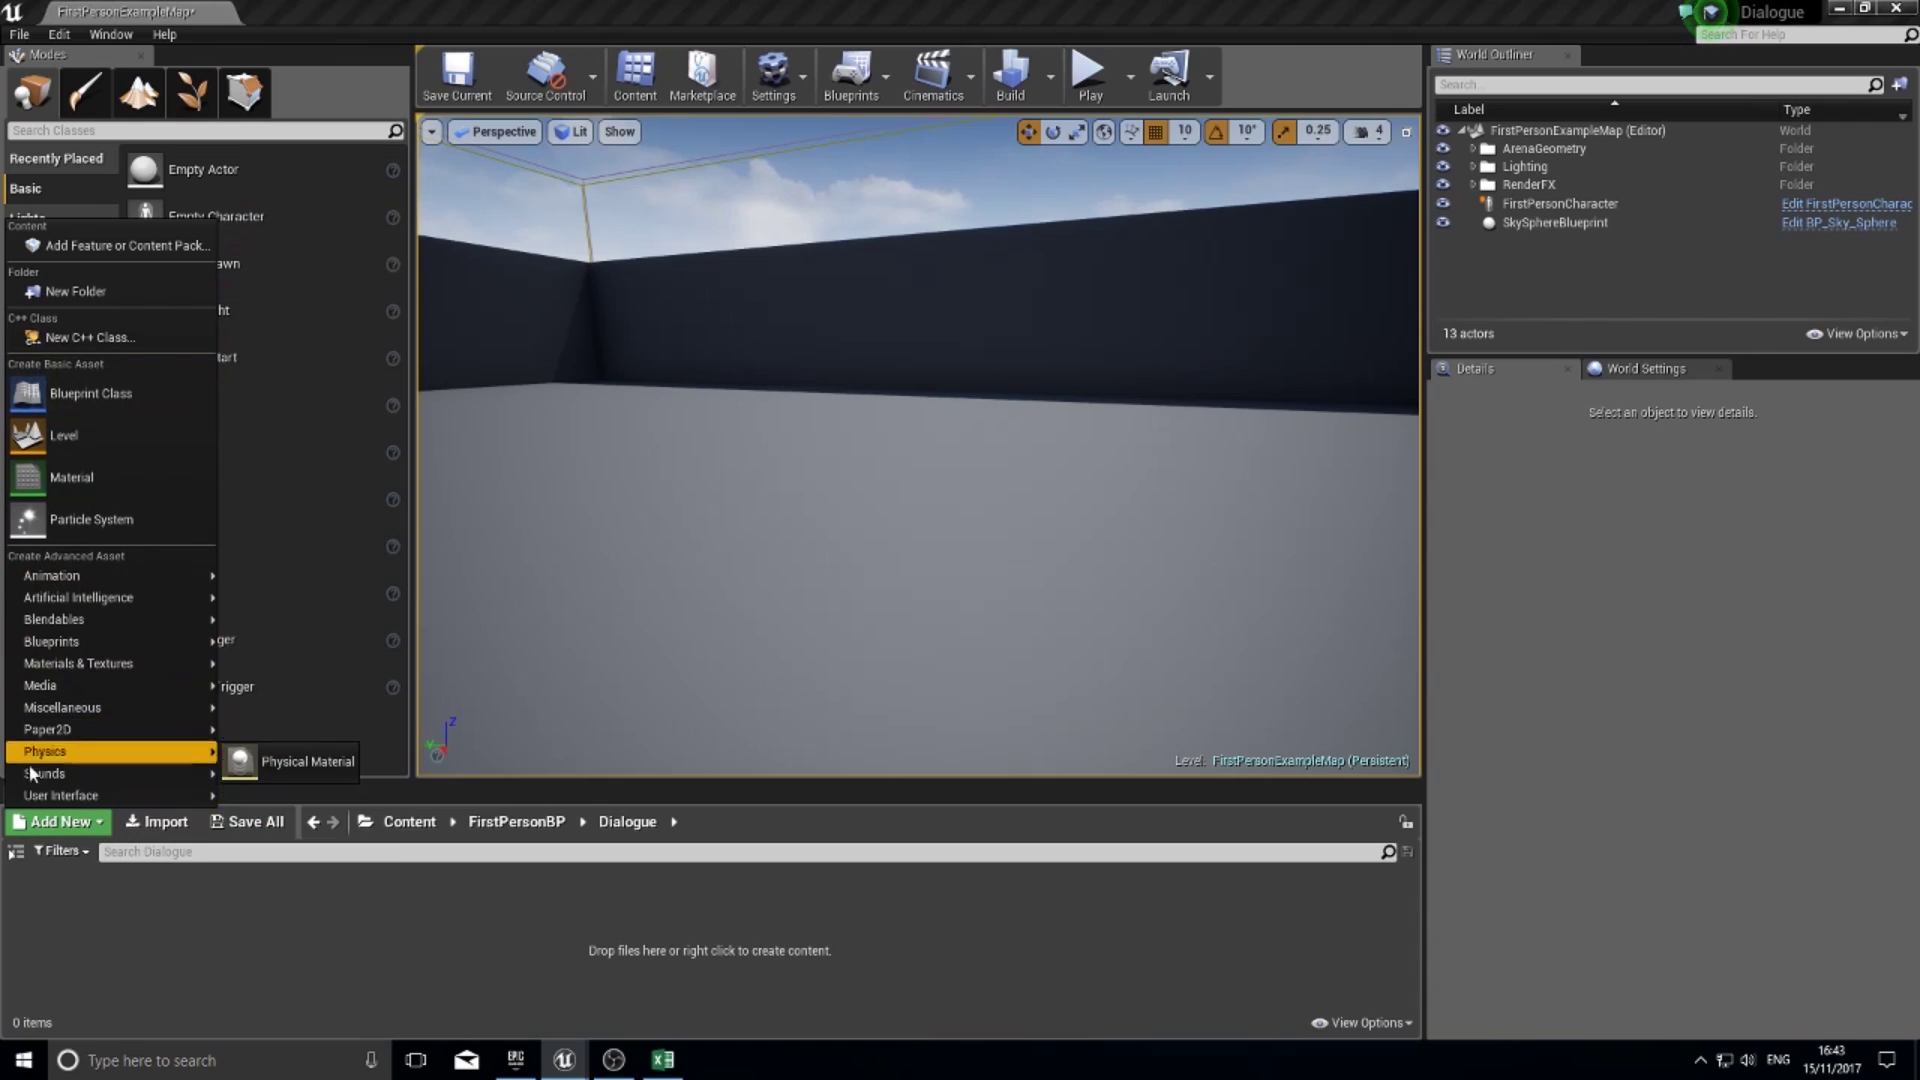
{"action": "mouse_move", "coordinate": [44, 795]}
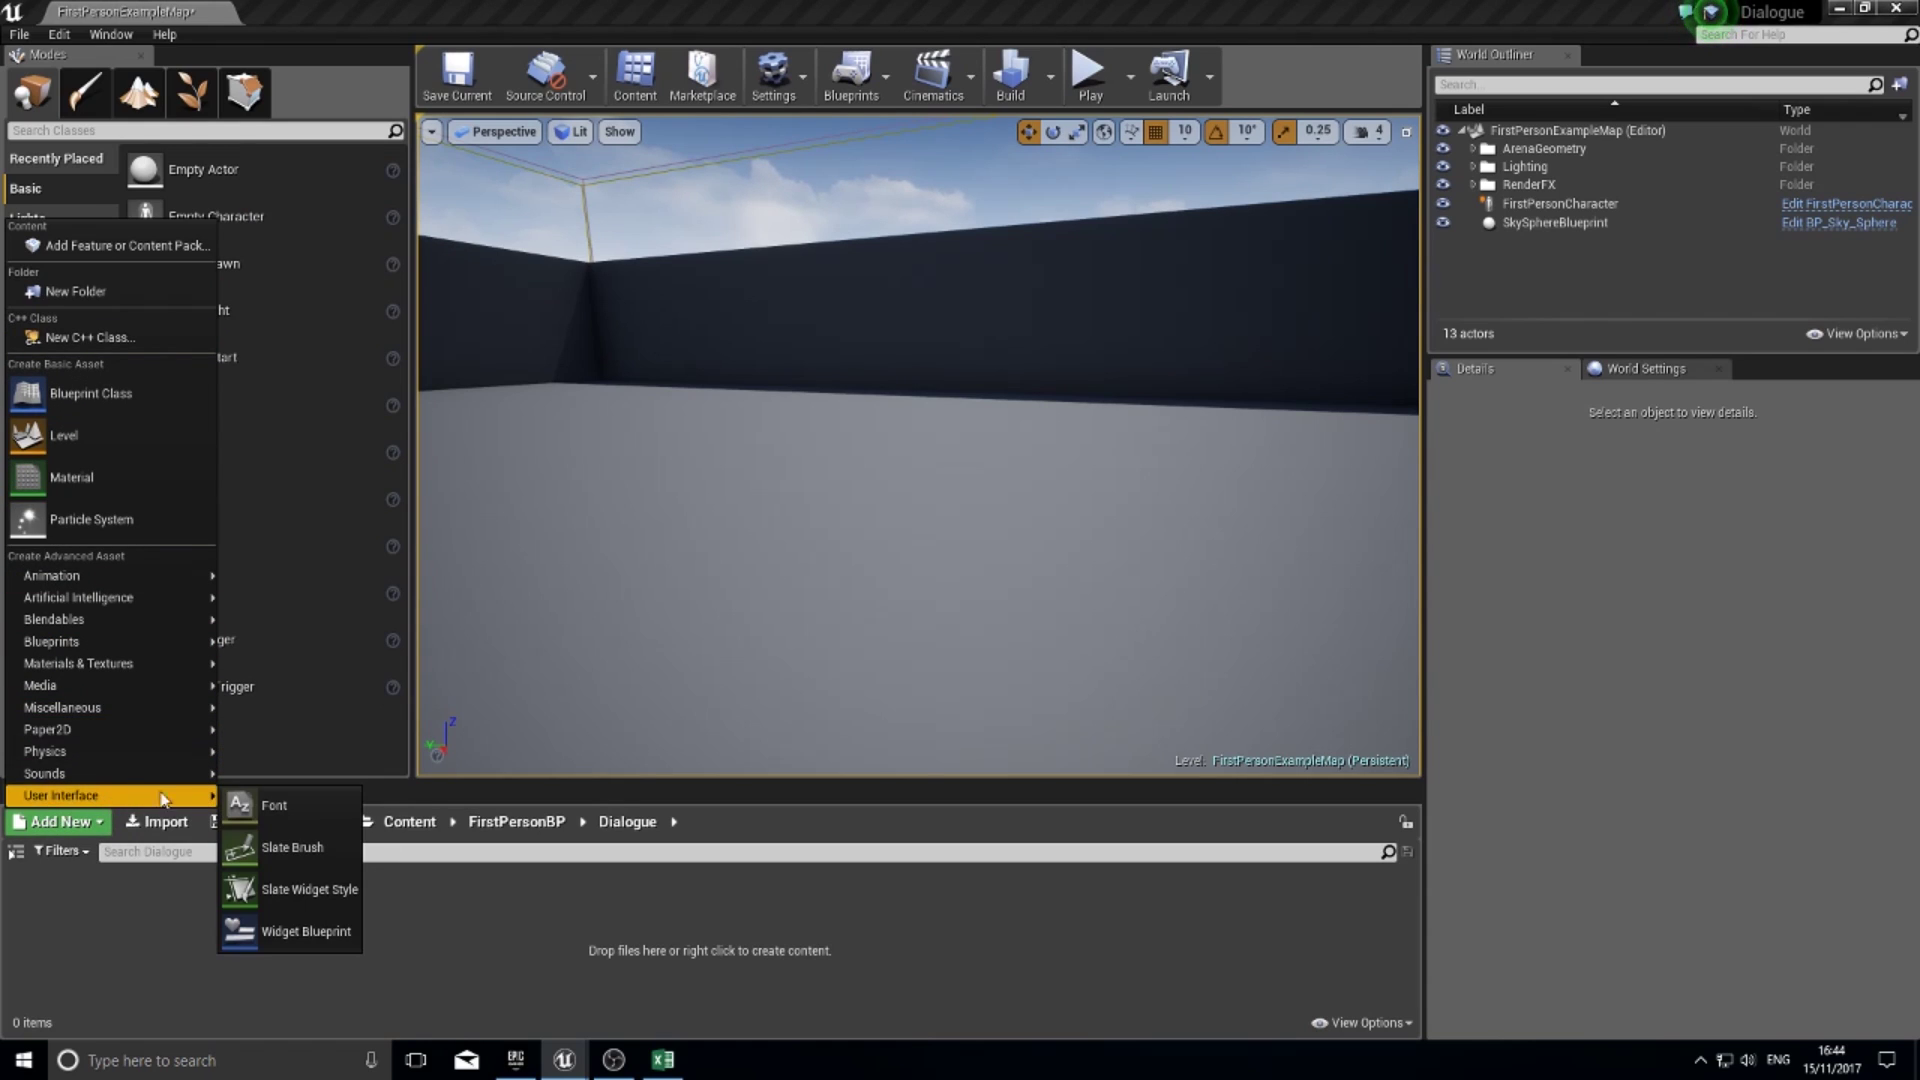
{"action": "left_click", "coordinate": [293, 935]}
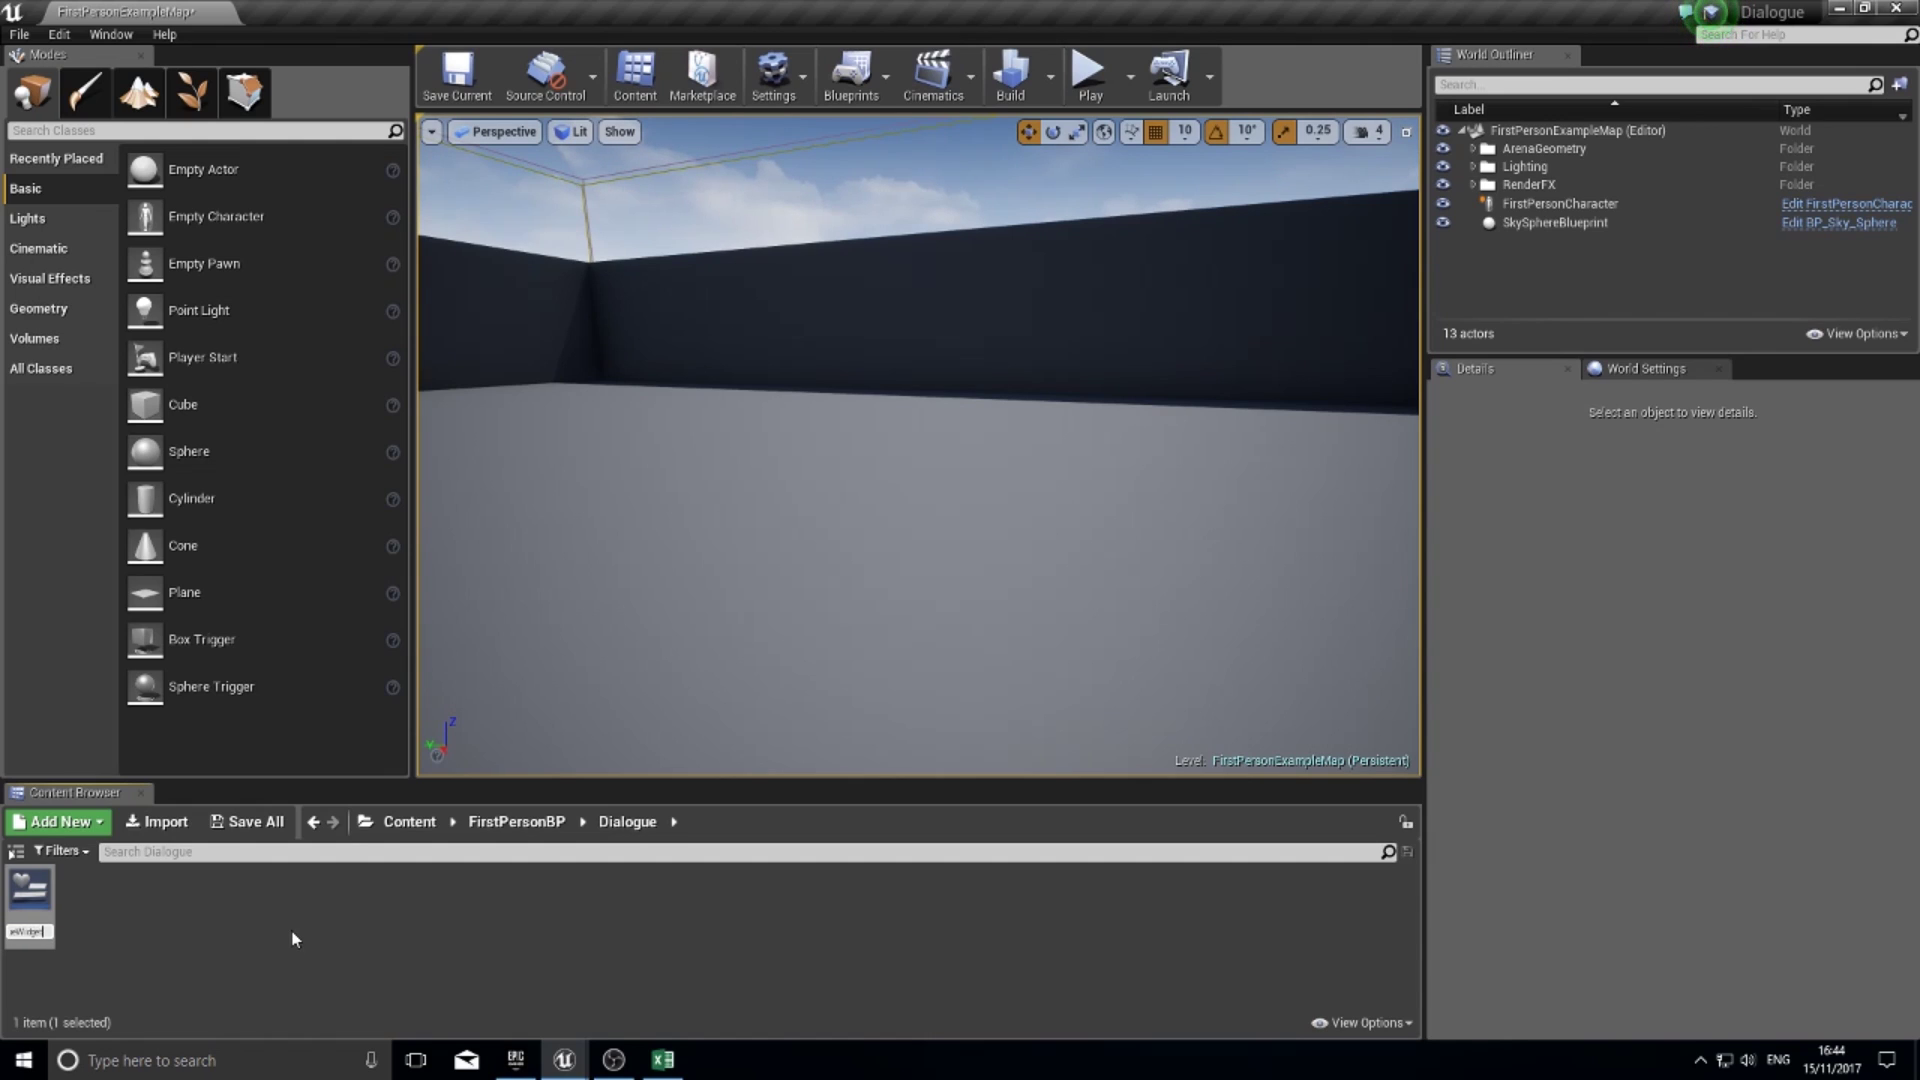
{"action": "type", "text": "DialogueWidget"}
{"action": "key", "text": "Return"}
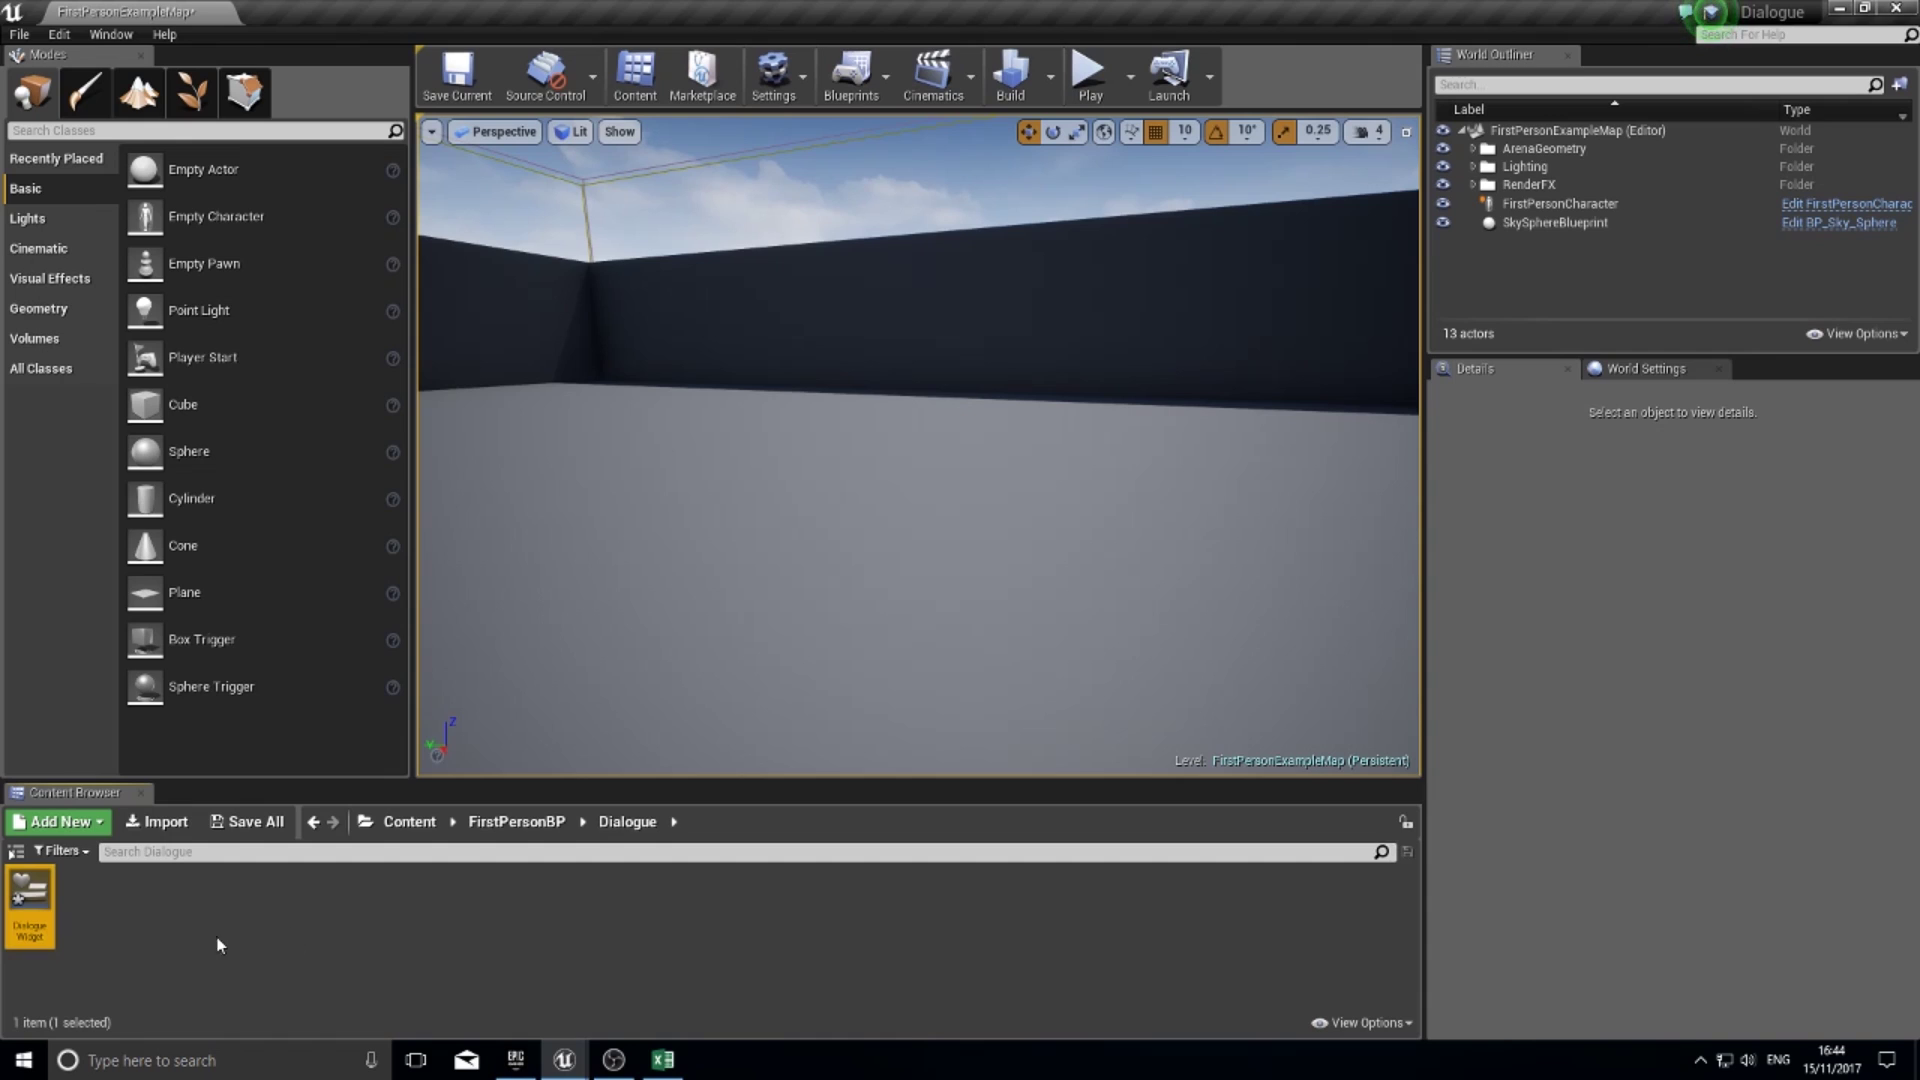
- Open the DialogueWidget blueprint and widen its canvas area
{"action": "double_click", "coordinate": [44, 885]}
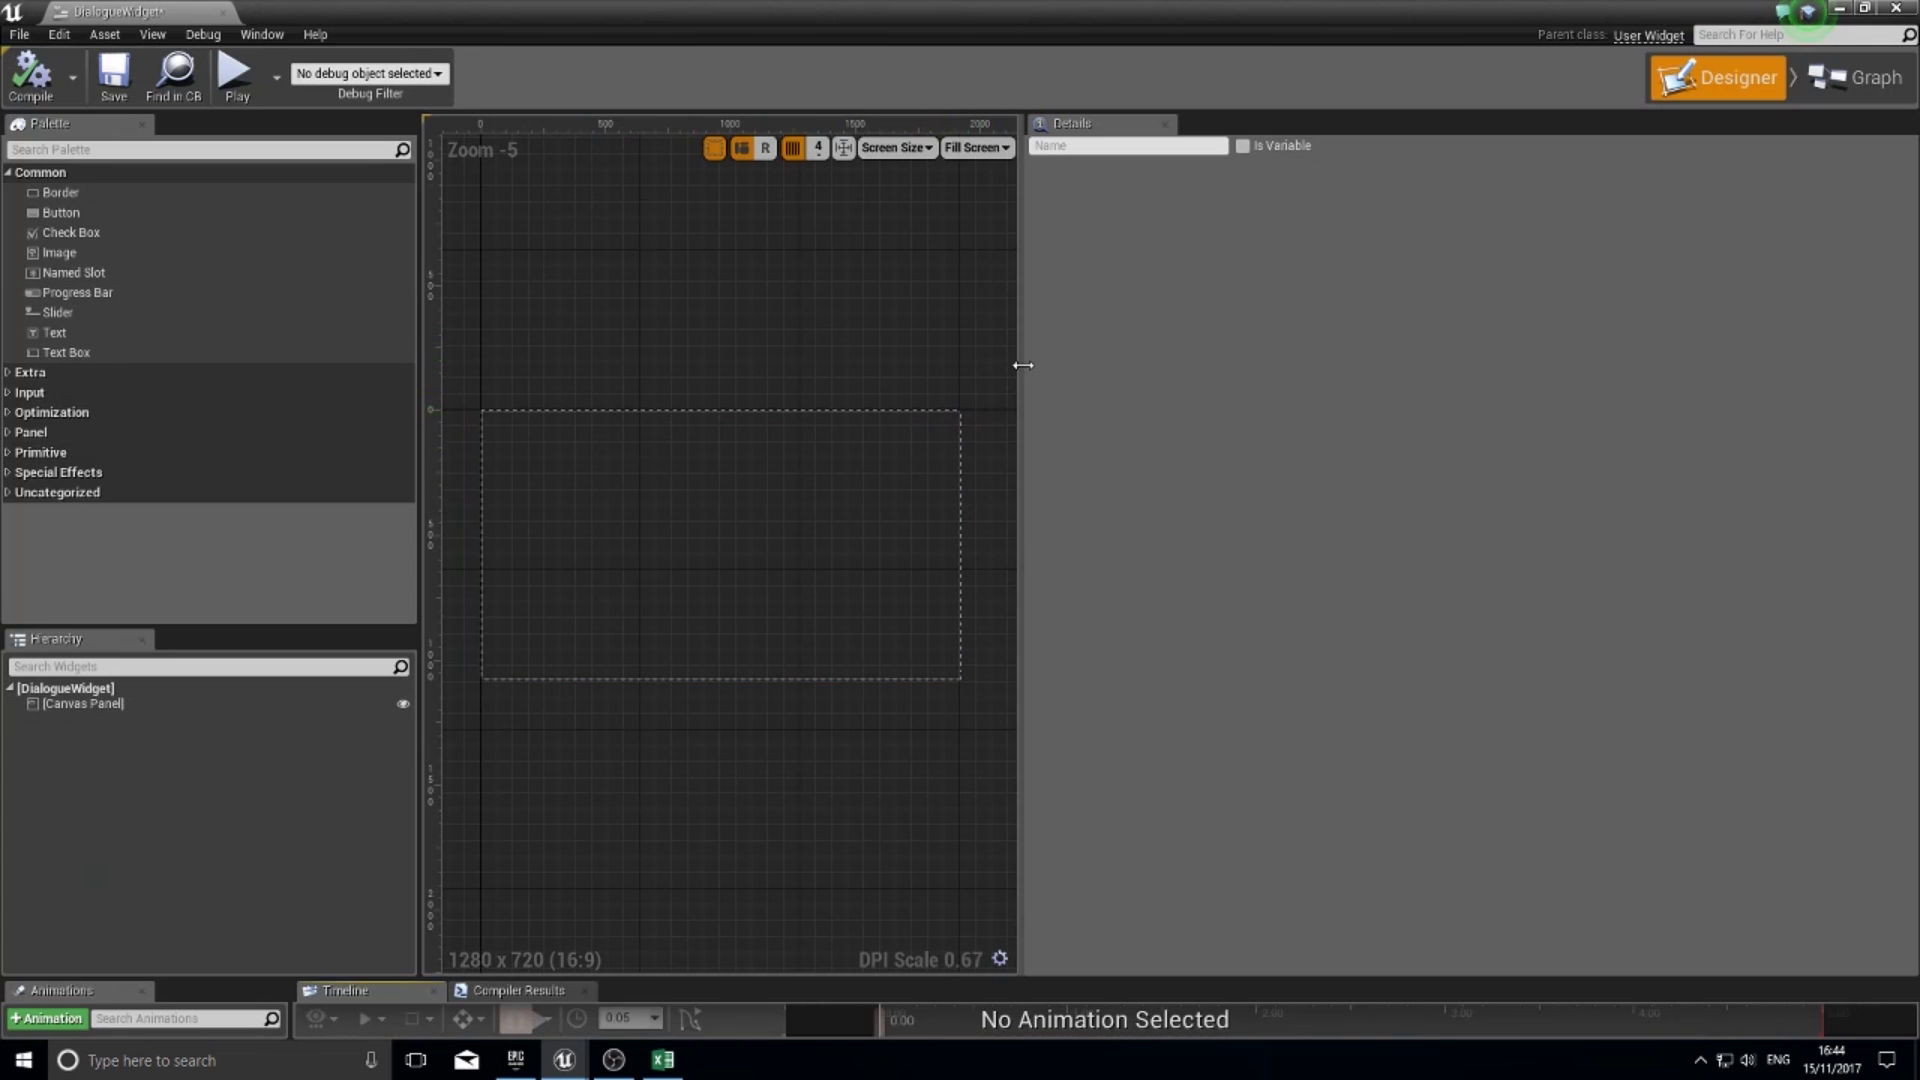
{"action": "left_click_drag", "start_coordinate": [1020, 368], "coordinate": [1233, 372]}
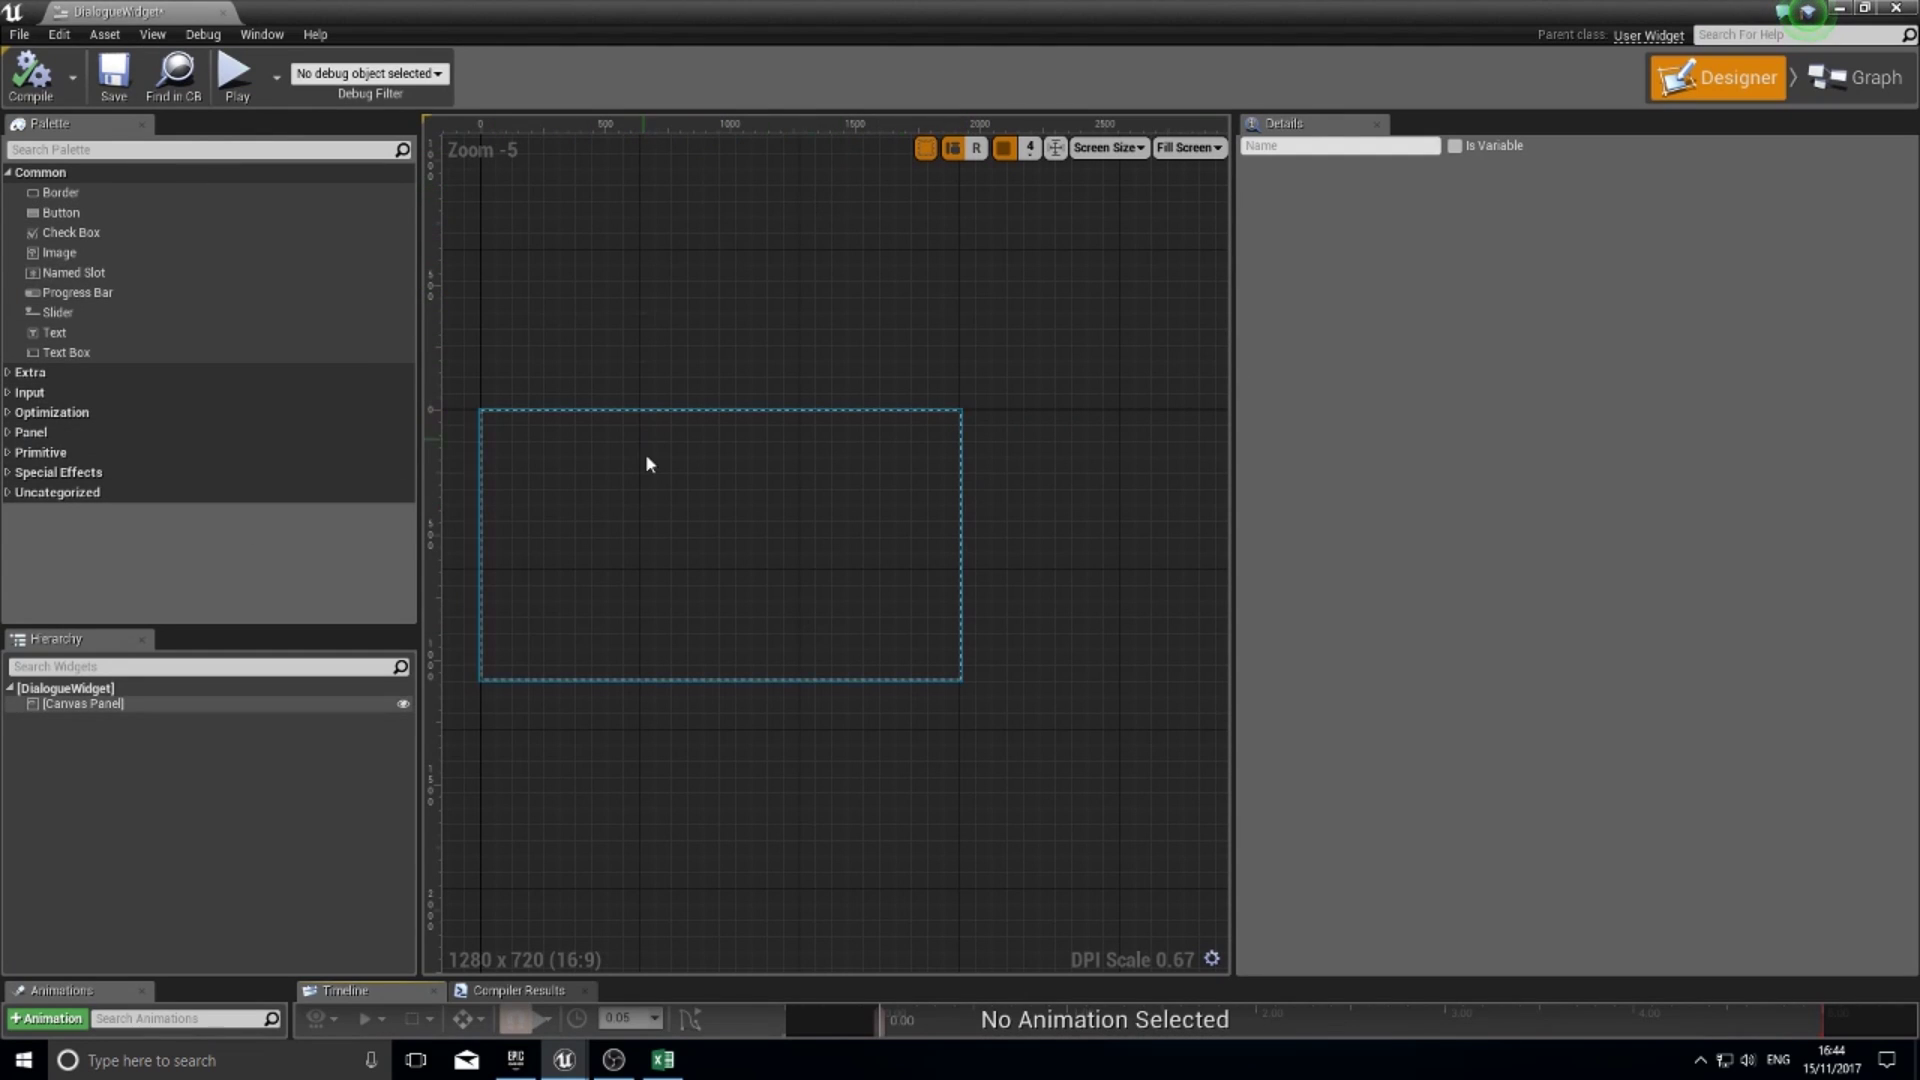
{"action": "right_click_drag", "start_coordinate": [649, 501], "coordinate": [776, 492]}
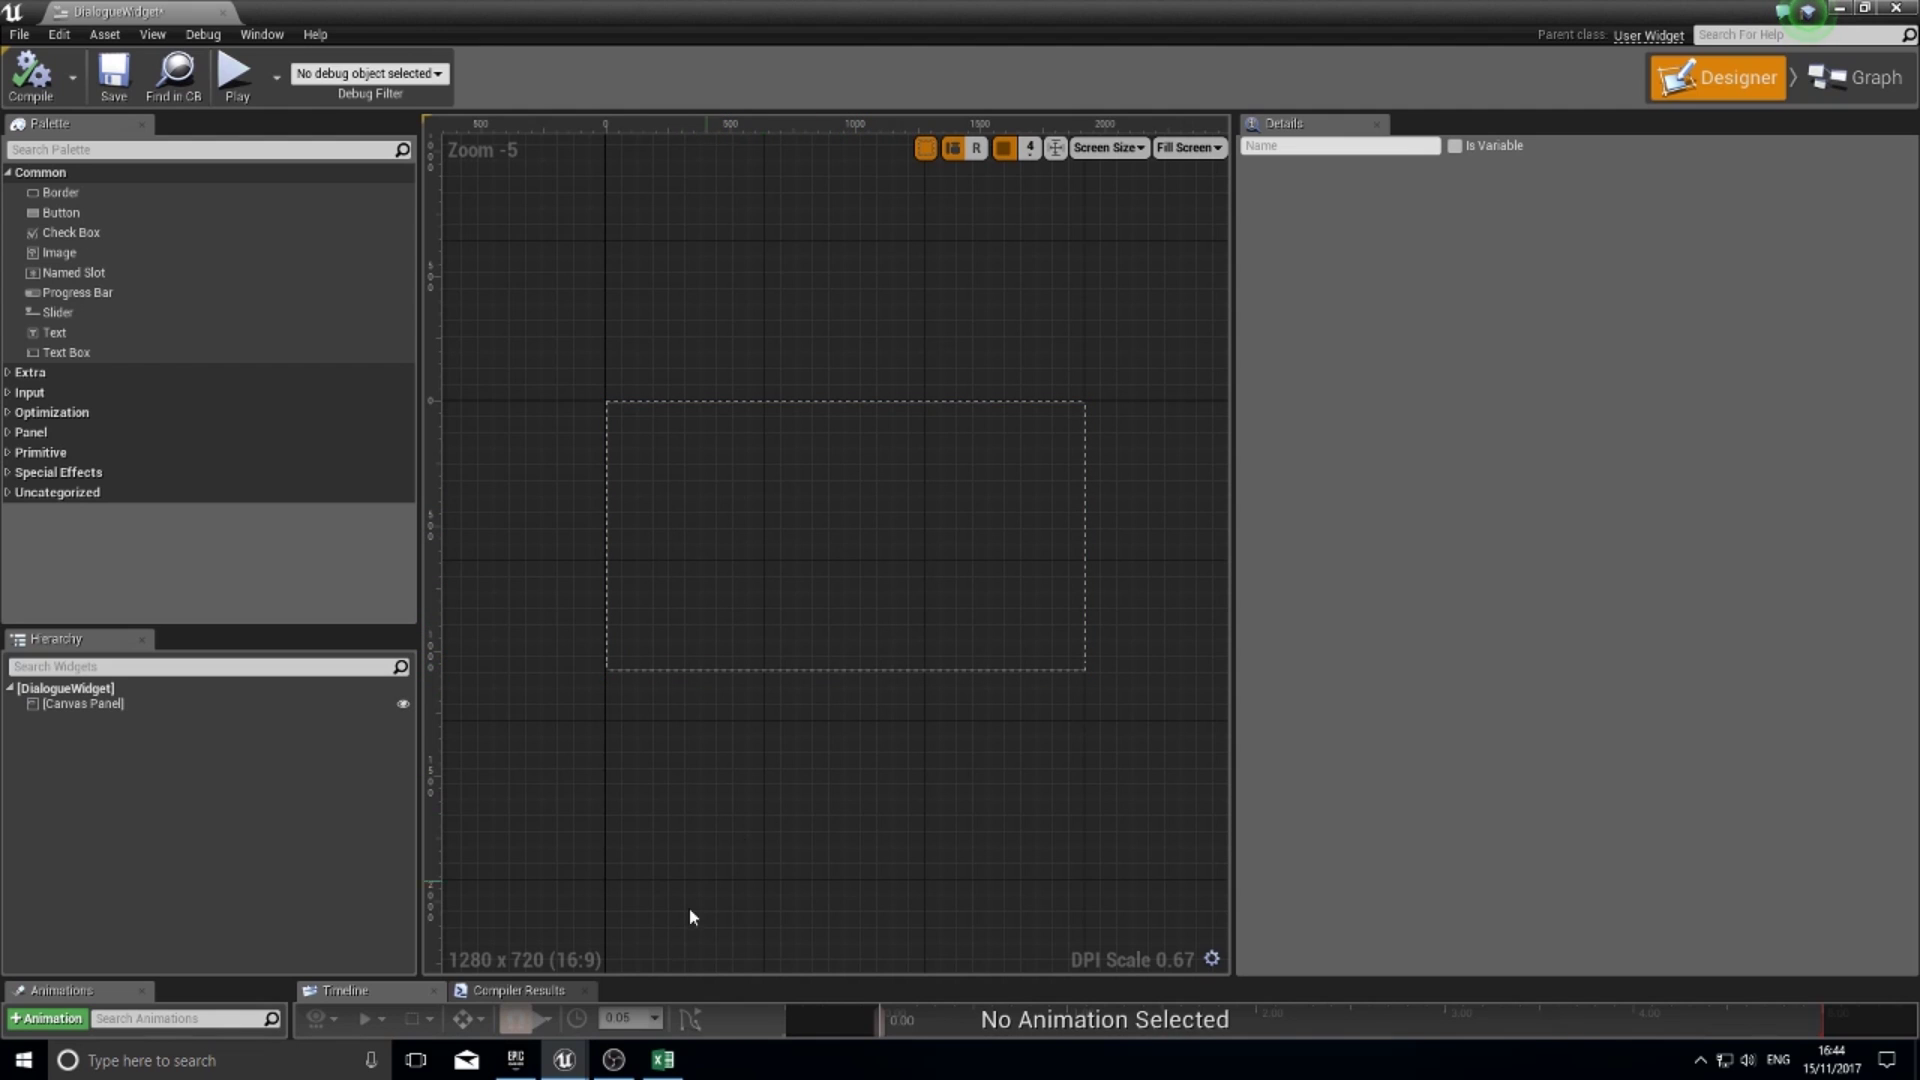
- Switch to the RPG project, play the level up to the signpost to show its dialogue text, and return to the Dialogue project's widget editor
{"action": "mouse_move", "coordinate": [565, 1061]}
{"action": "left_click", "coordinate": [378, 971]}
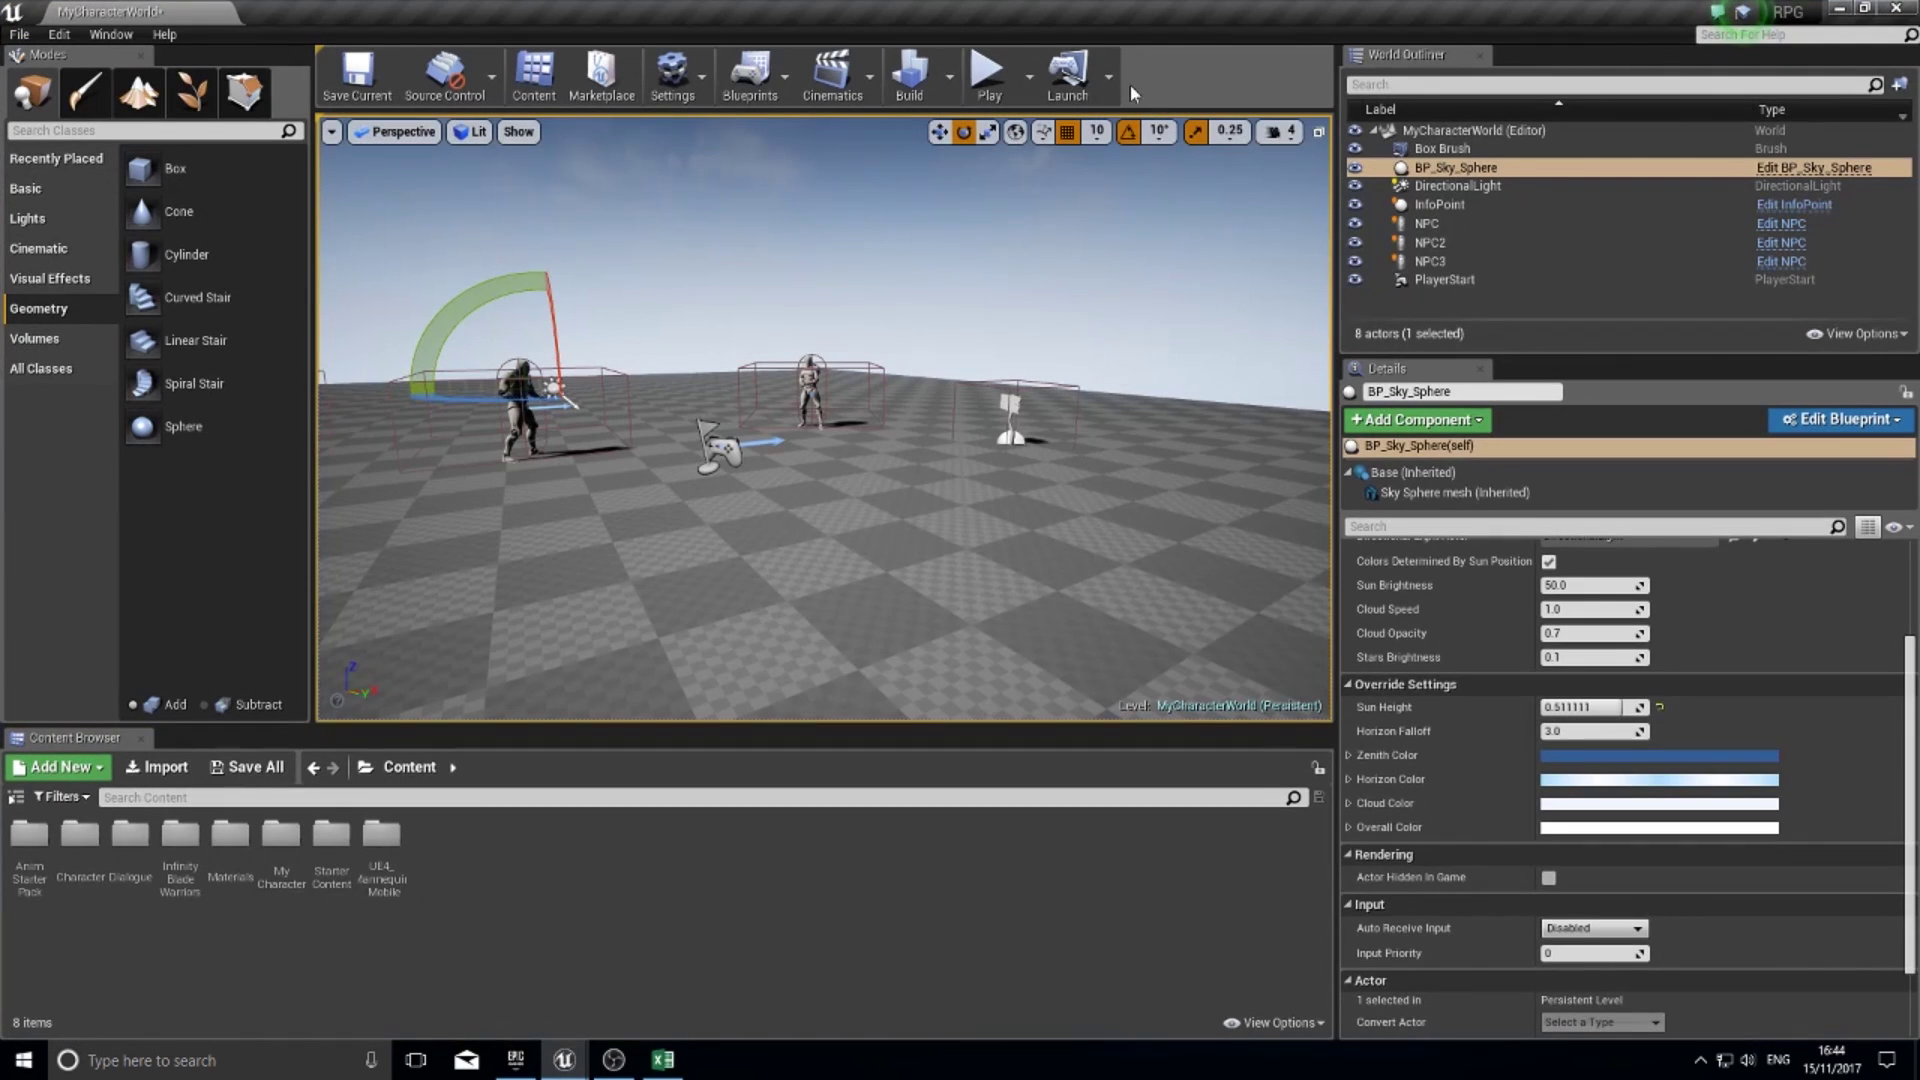
{"action": "left_click", "coordinate": [985, 78]}
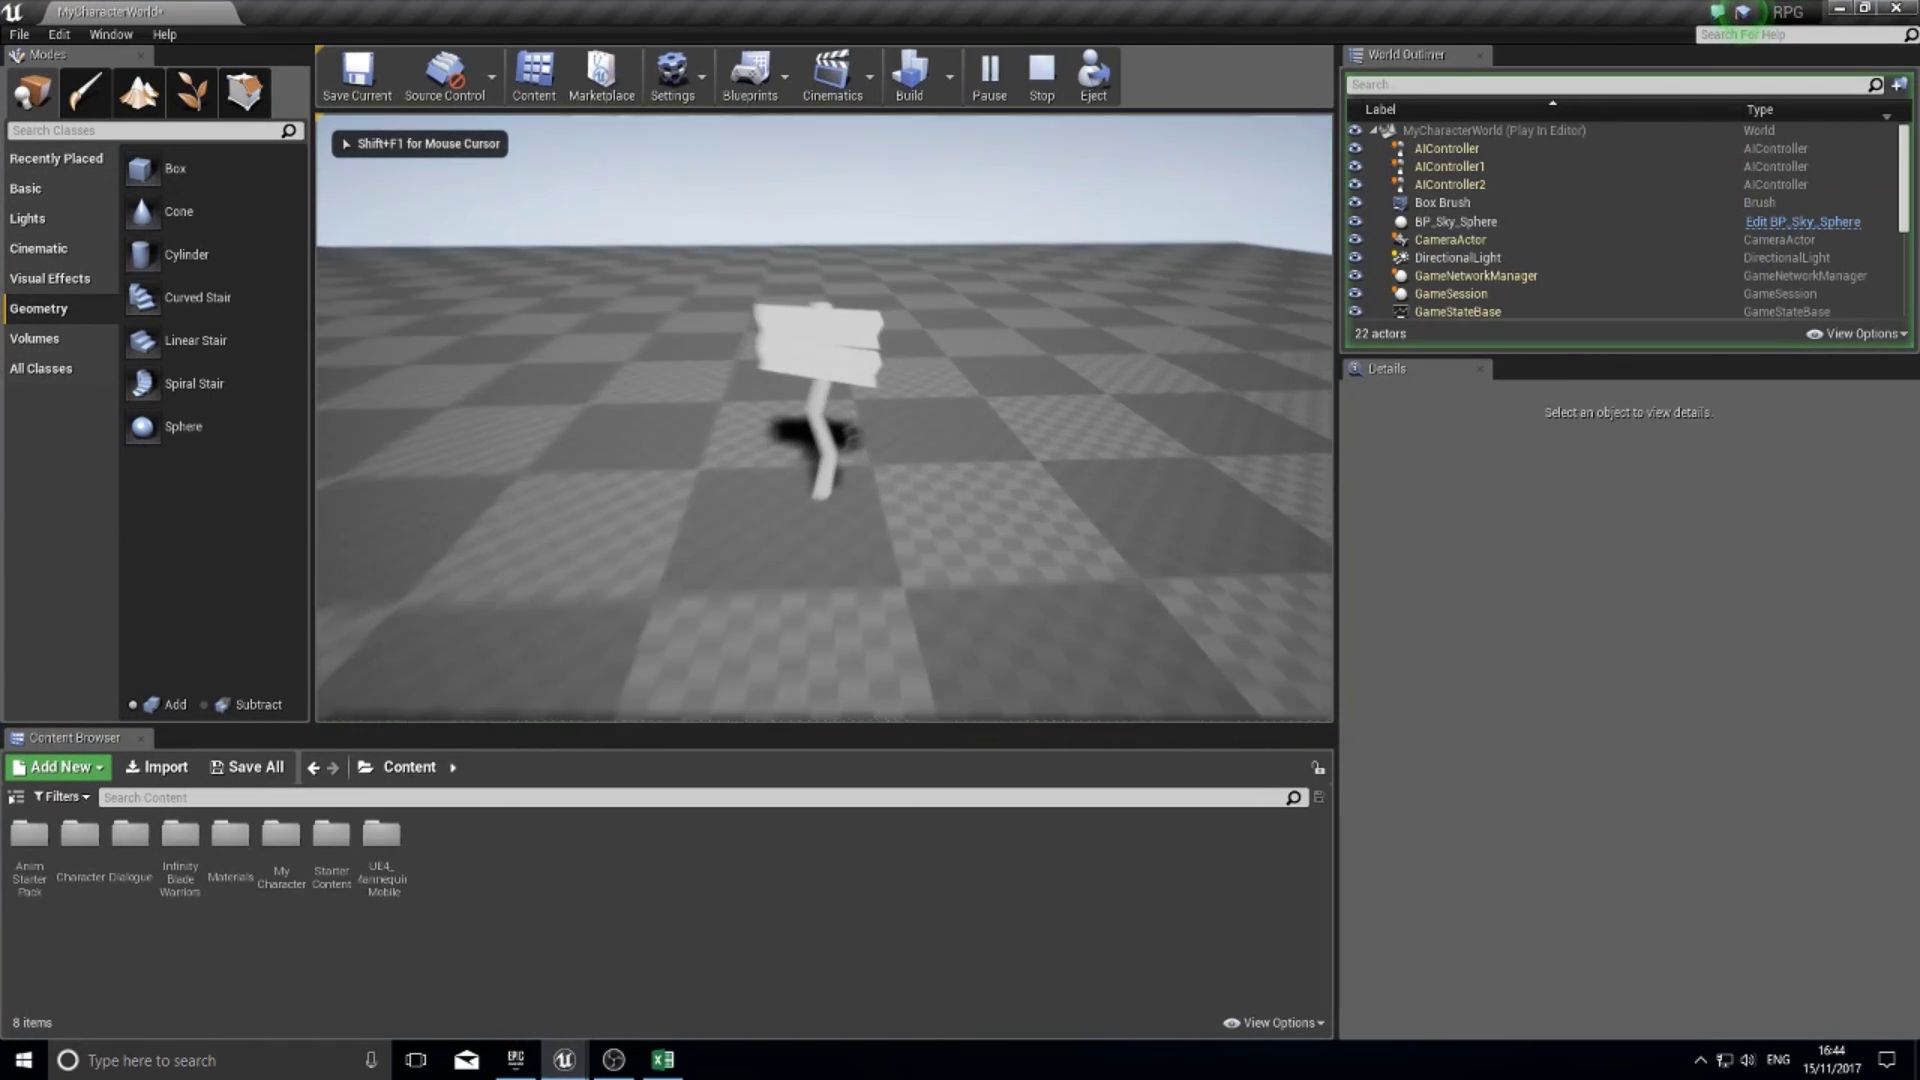
{"action": "key", "text": "w"}
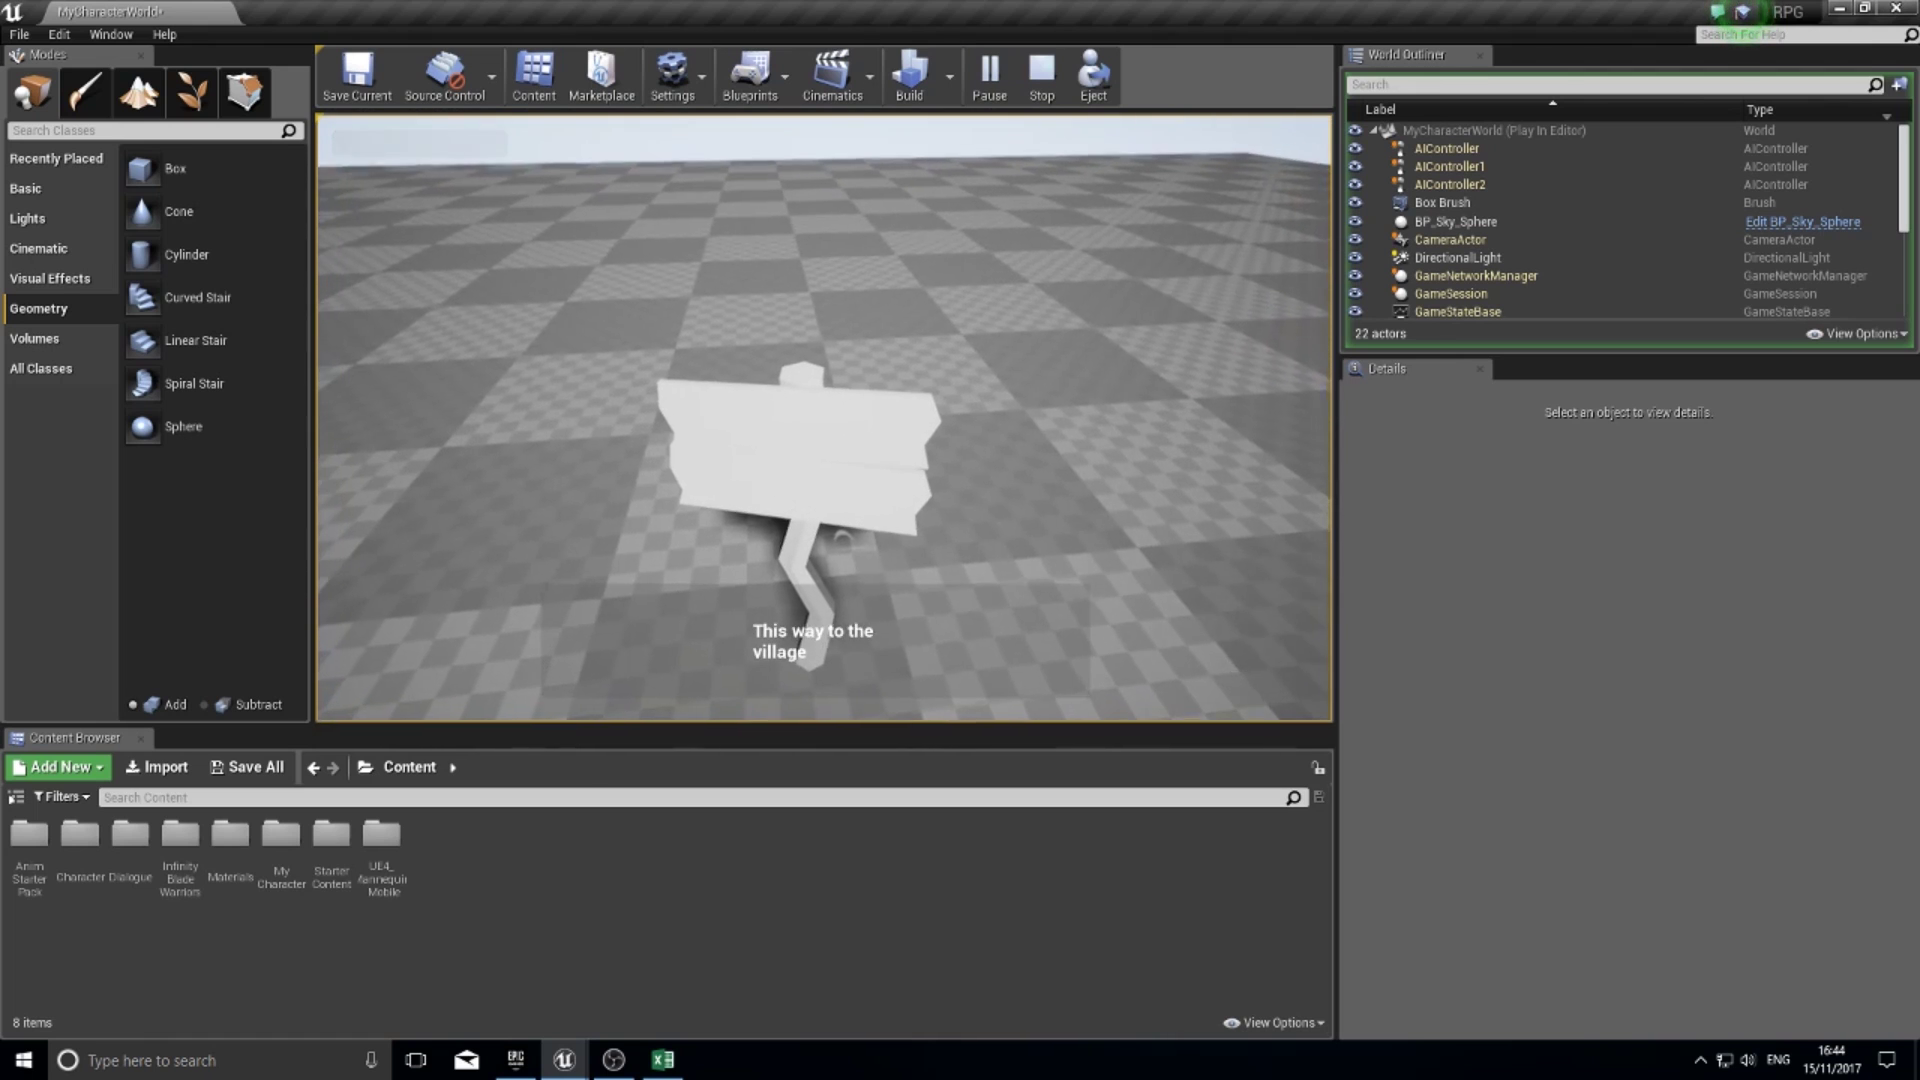
{"action": "key", "text": "Escape"}
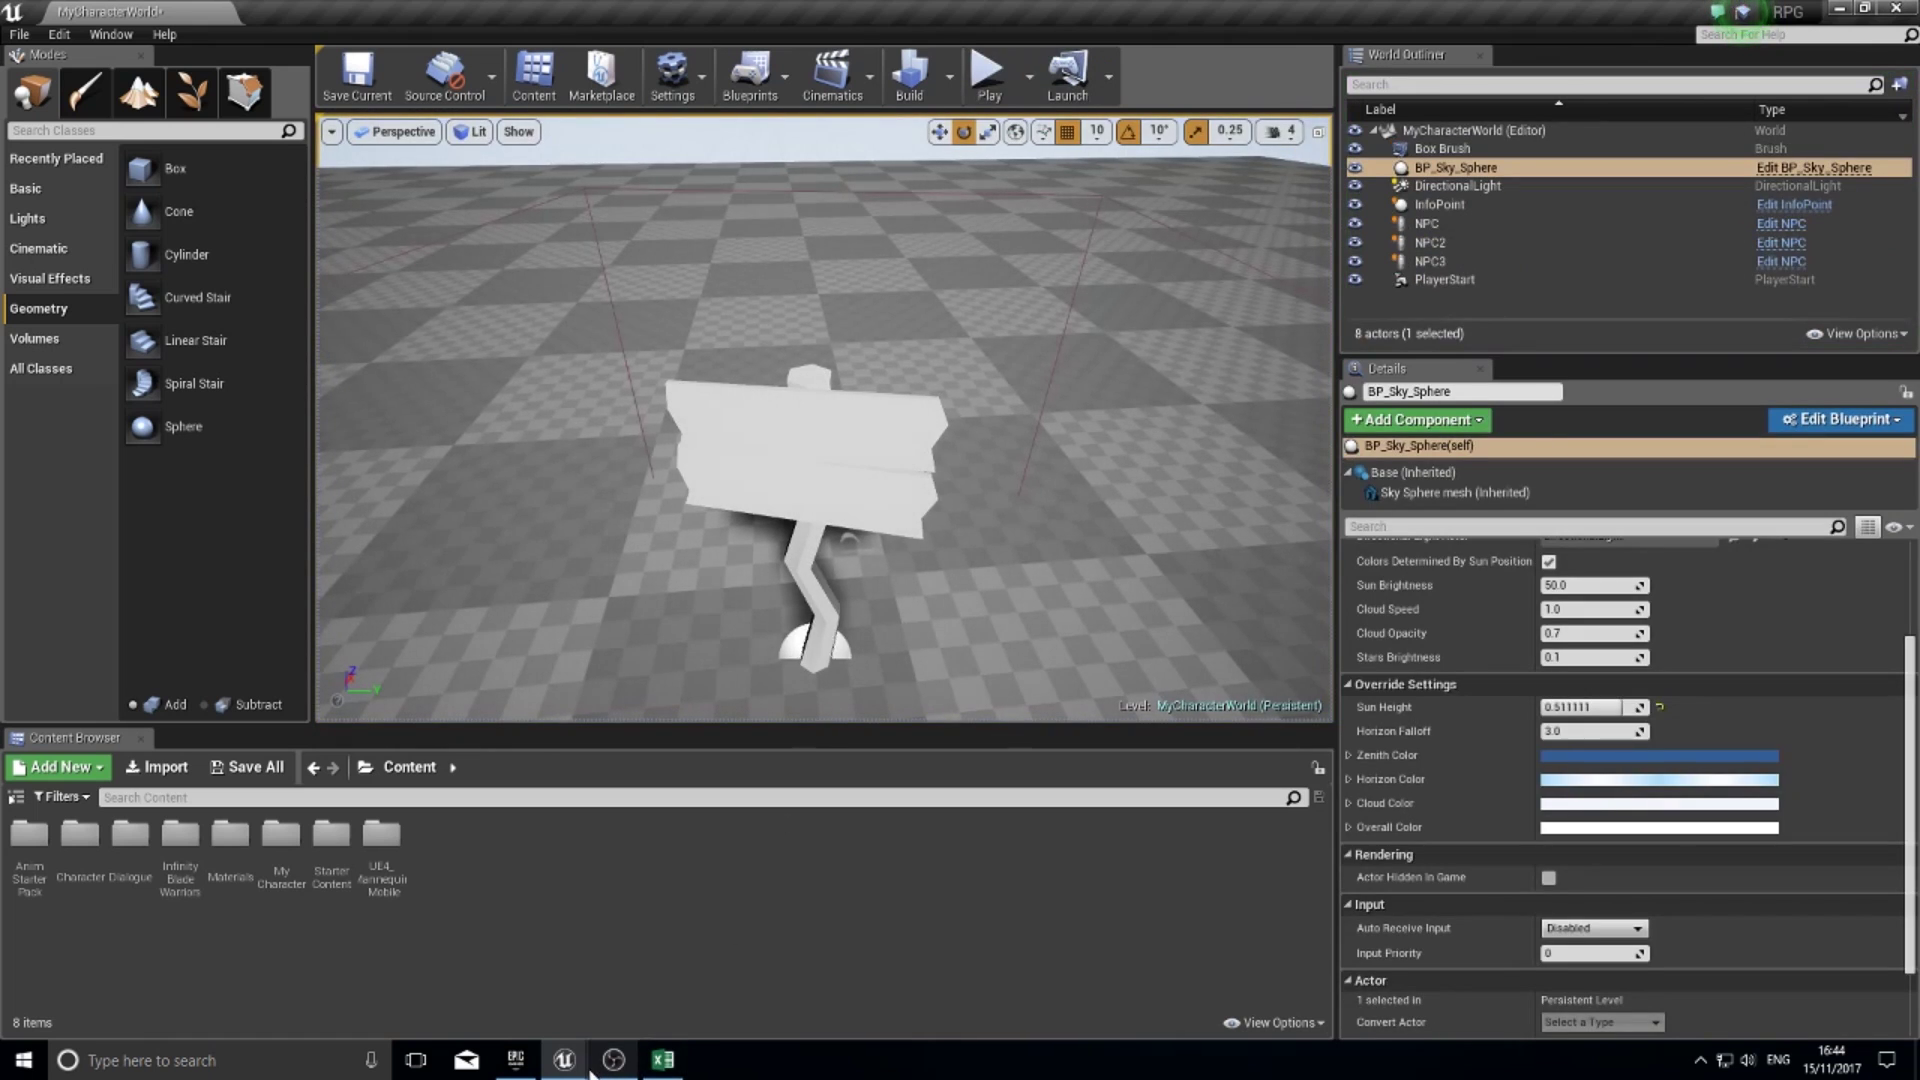
{"action": "mouse_move", "coordinate": [564, 1059]}
{"action": "left_click", "coordinate": [765, 996]}
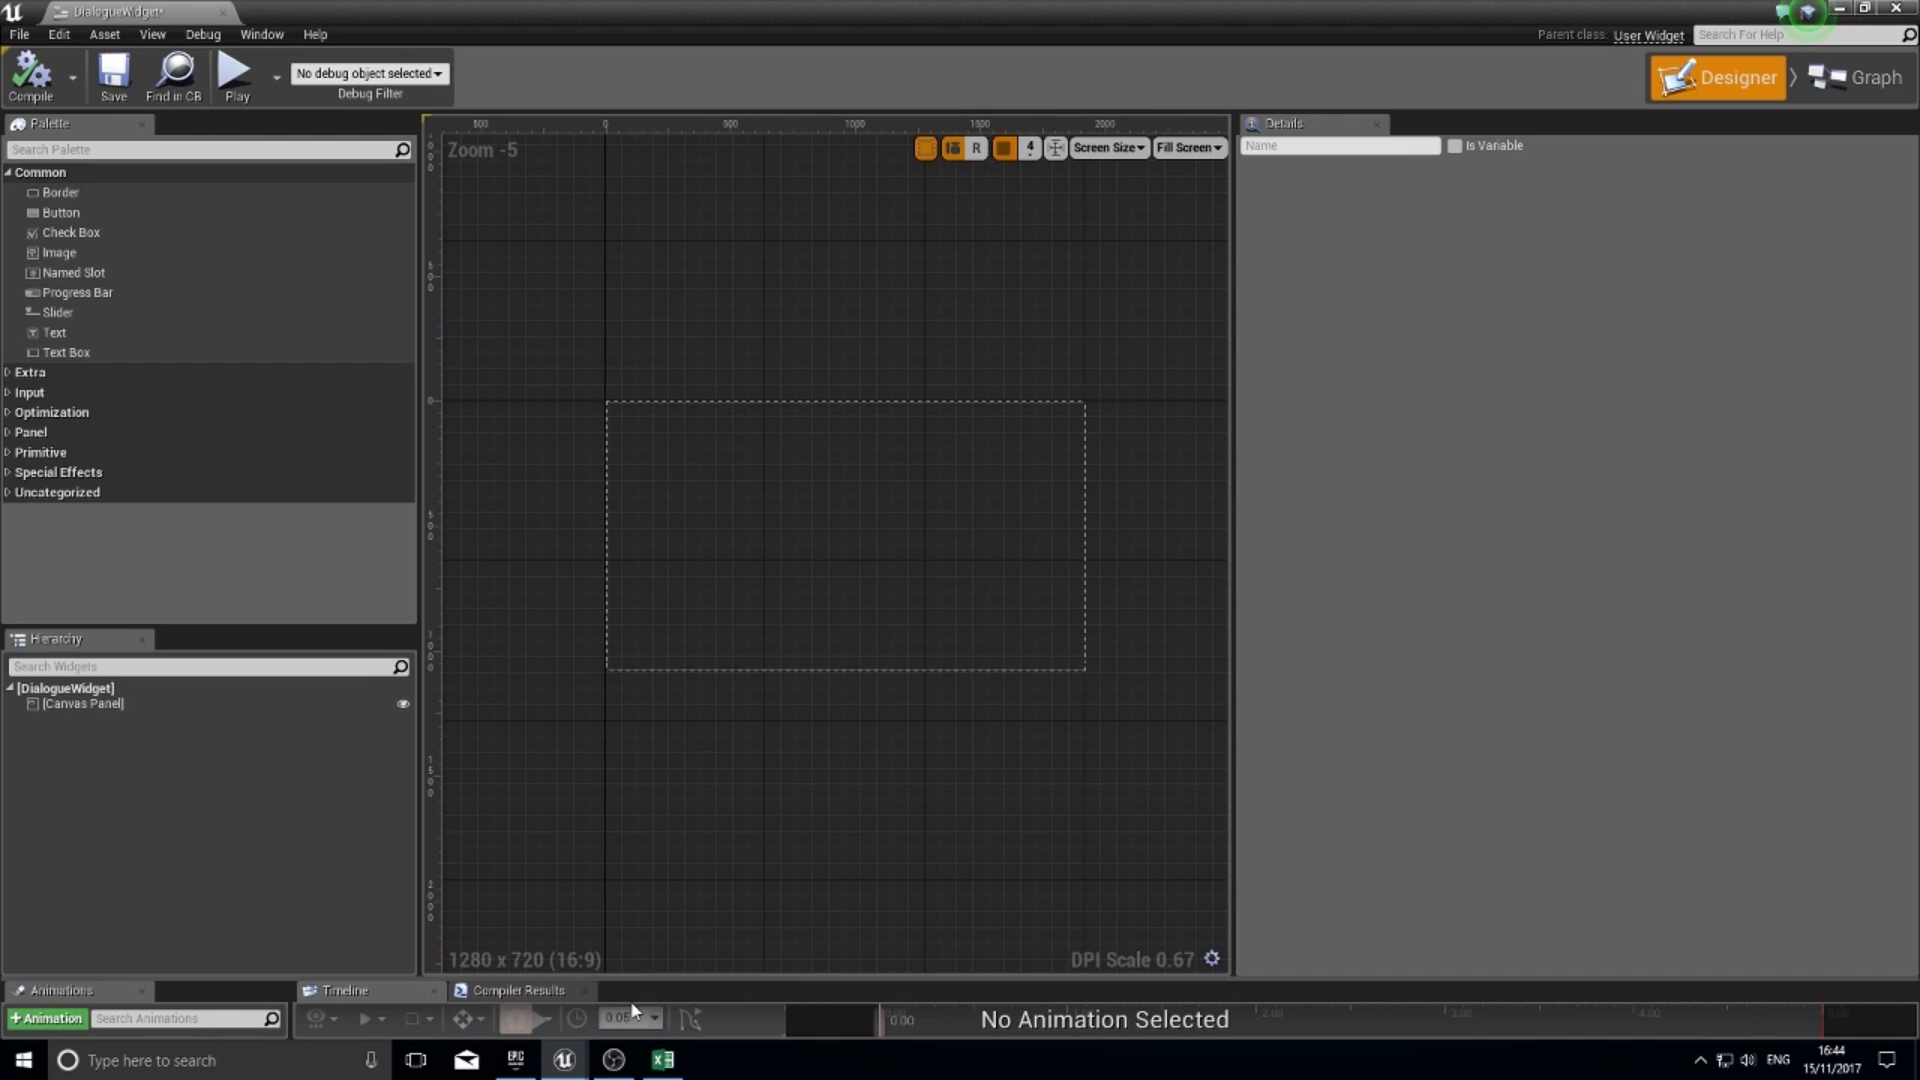
- Enlarge the animation area, browse the palette's widget categories, including Extra, Input and Optimization, and leave all categories collapsed
{"action": "left_click_drag", "start_coordinate": [641, 977], "coordinate": [630, 814]}
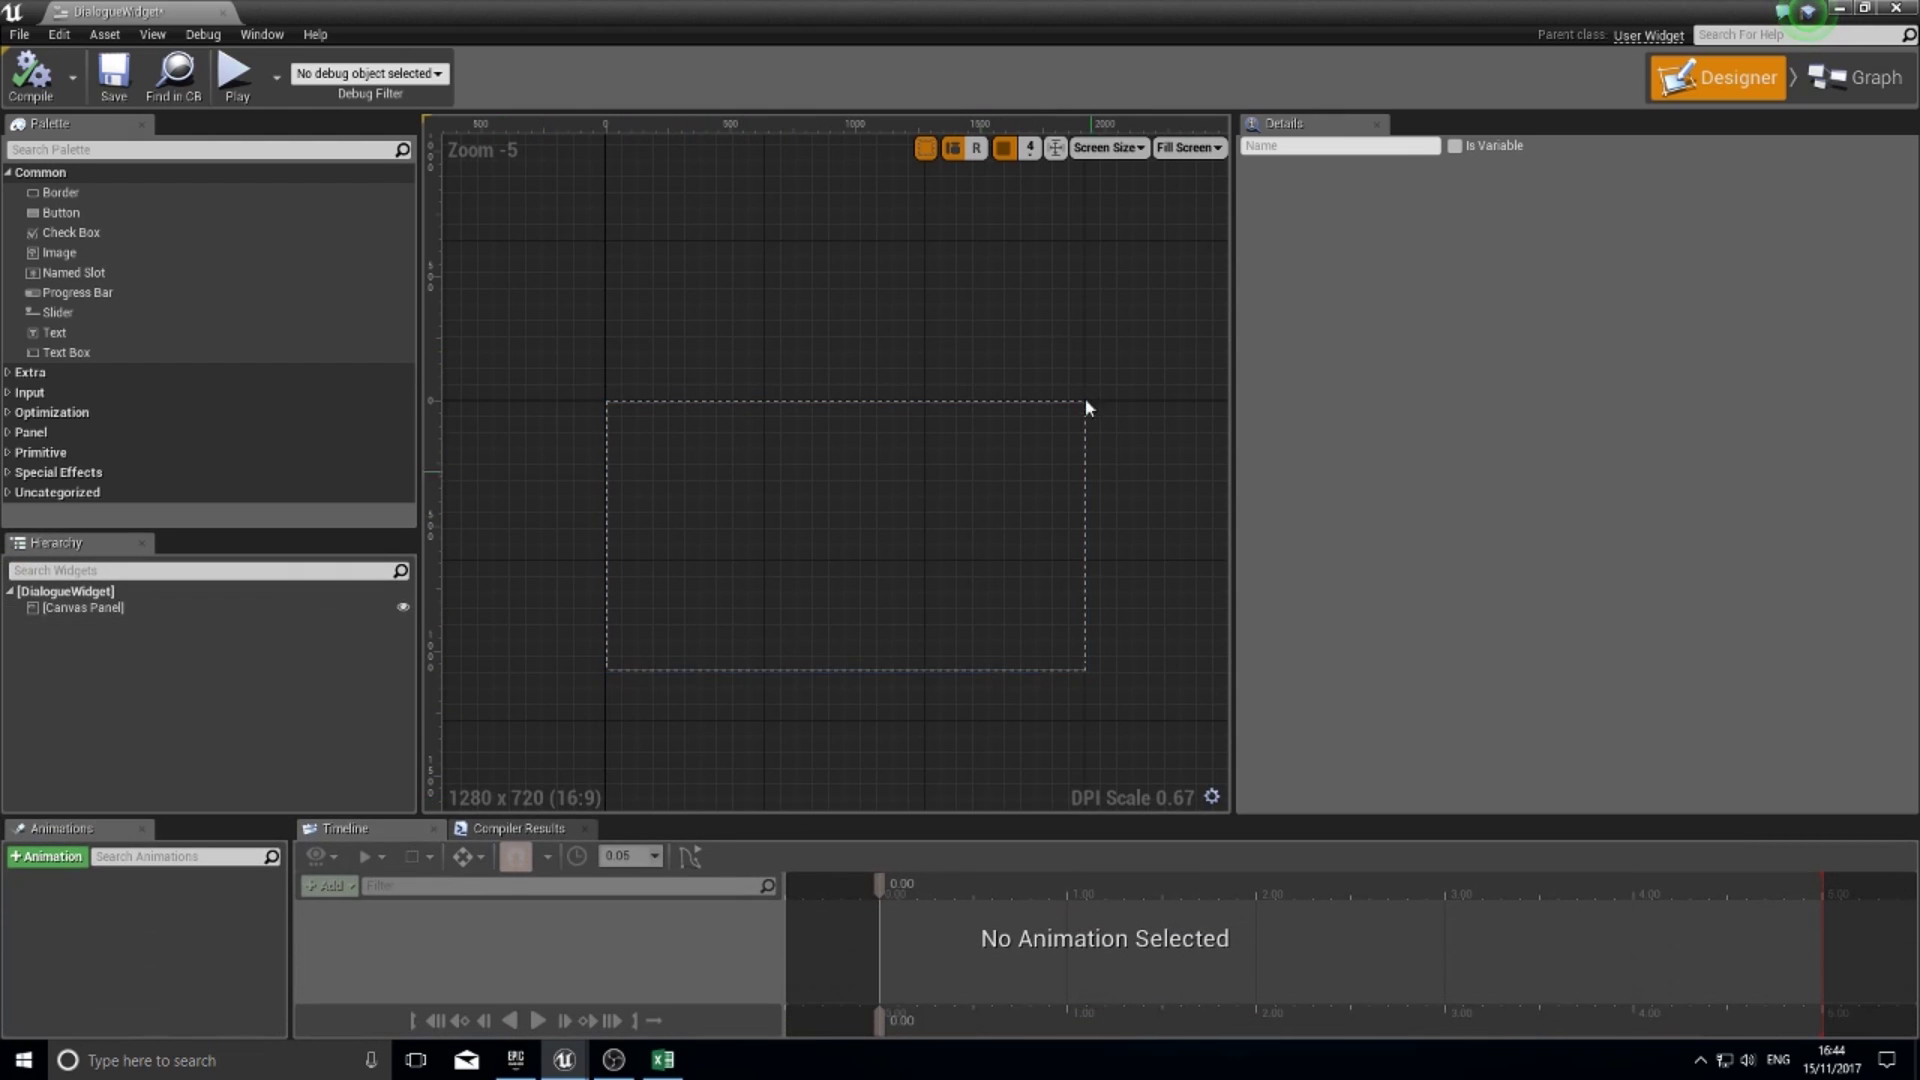
{"action": "right_click_drag", "start_coordinate": [987, 710], "coordinate": [977, 607]}
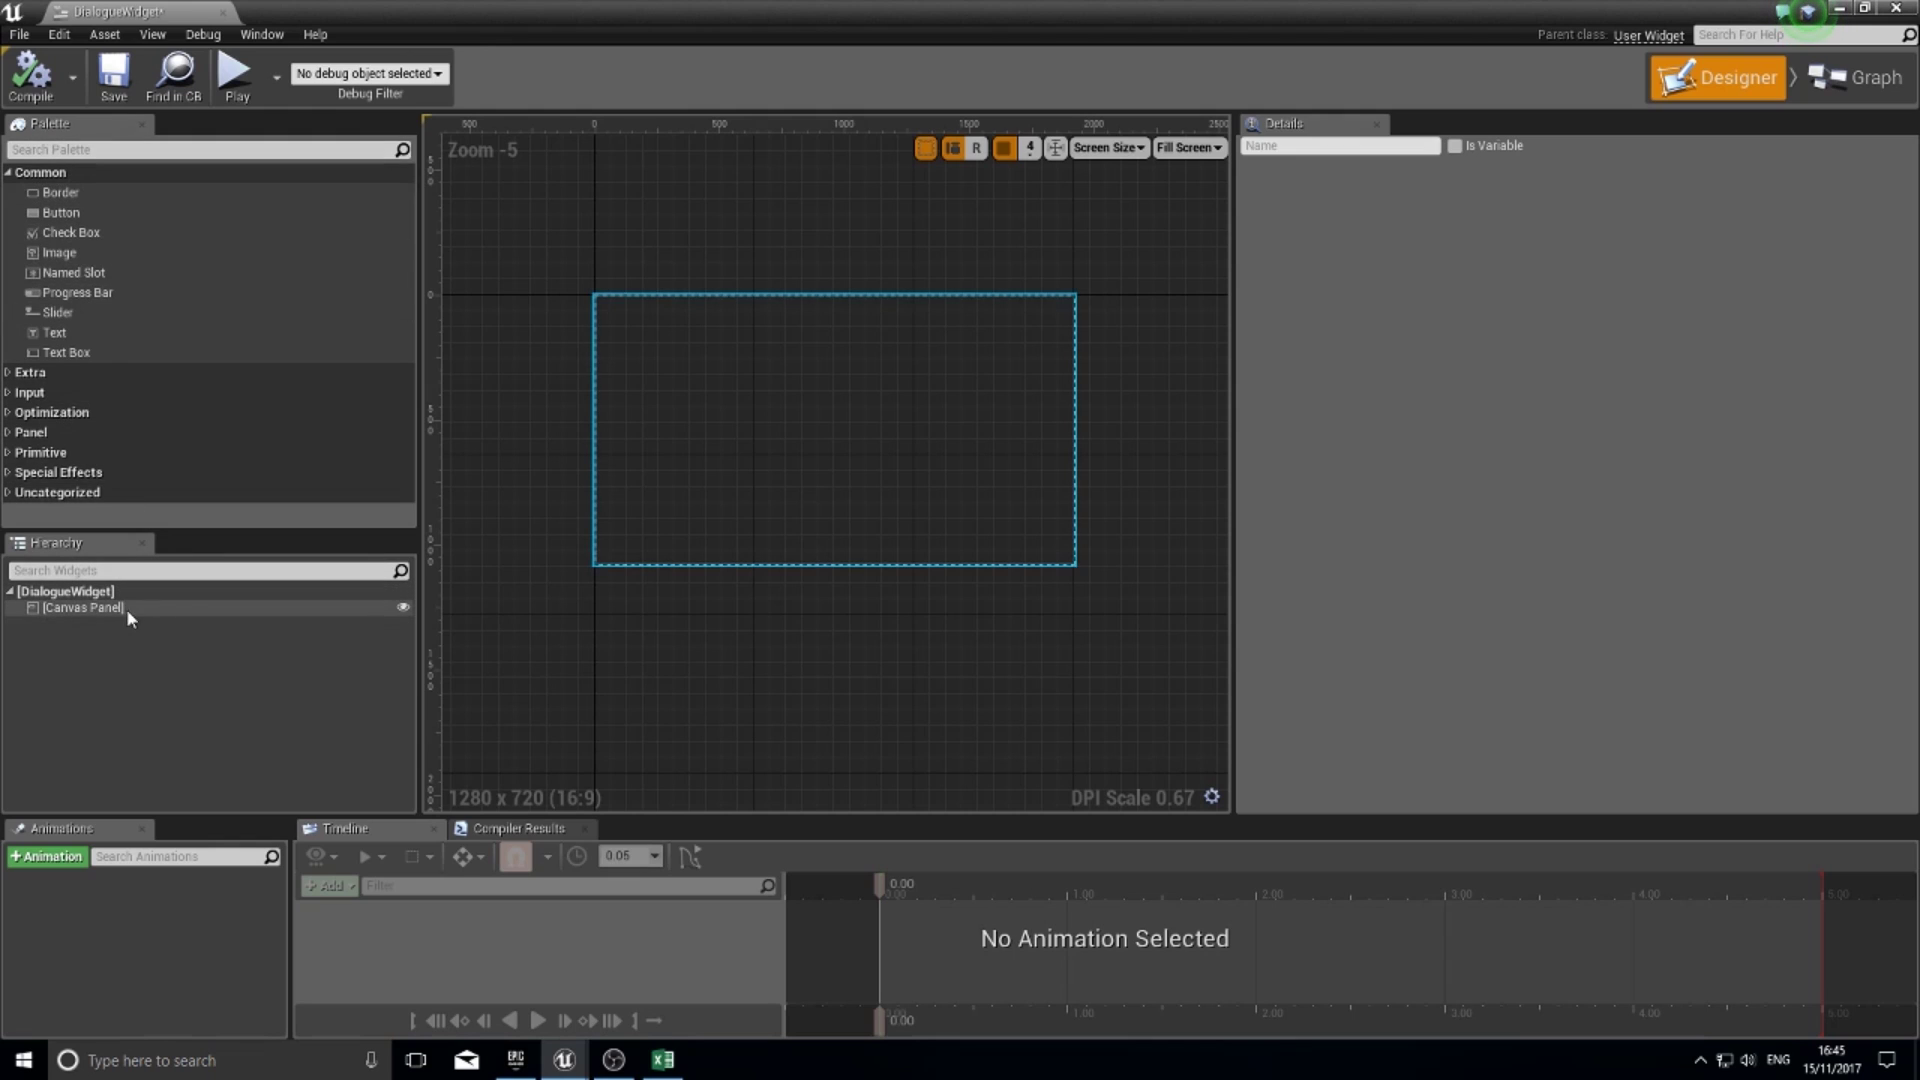
{"action": "left_click", "coordinate": [10, 172]}
{"action": "left_click", "coordinate": [10, 192]}
{"action": "left_click", "coordinate": [10, 192]}
{"action": "left_click", "coordinate": [11, 213]}
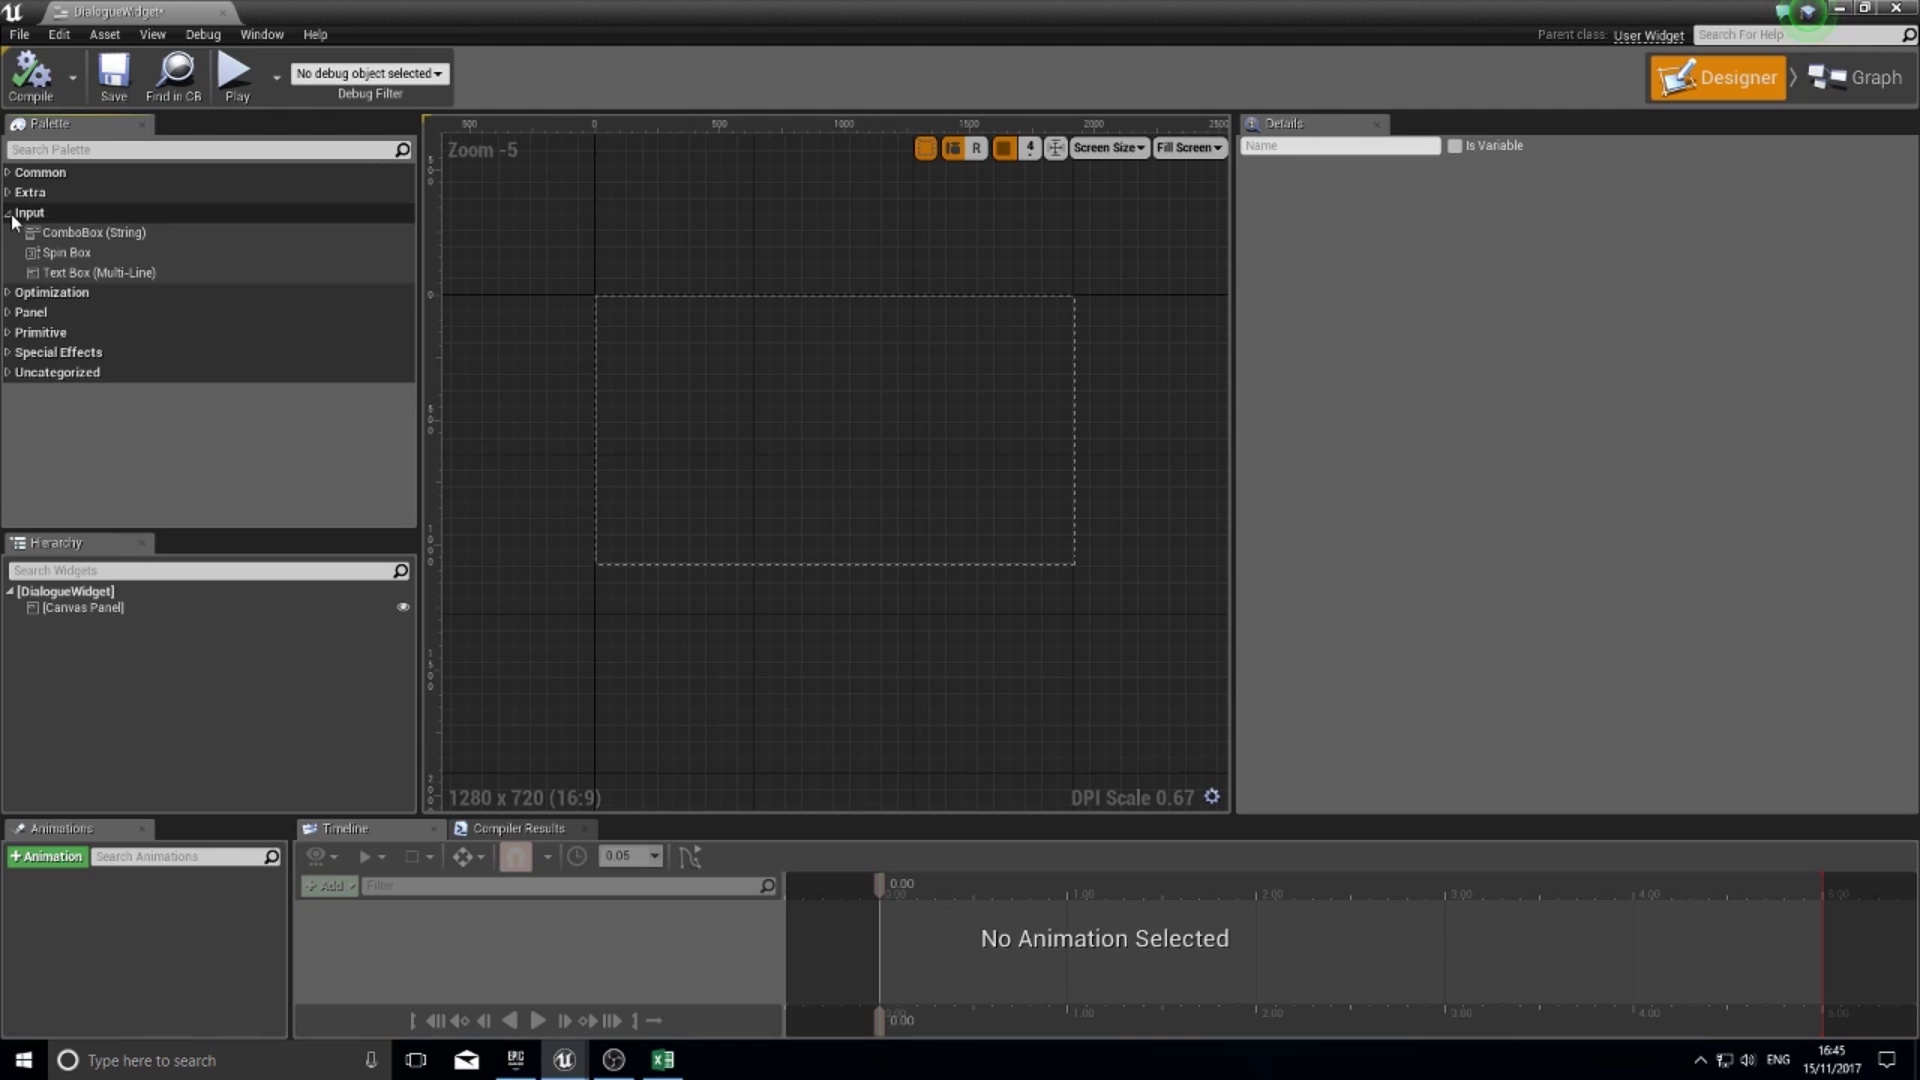
{"action": "left_click", "coordinate": [11, 213]}
{"action": "left_click", "coordinate": [10, 232]}
{"action": "left_click", "coordinate": [10, 232]}
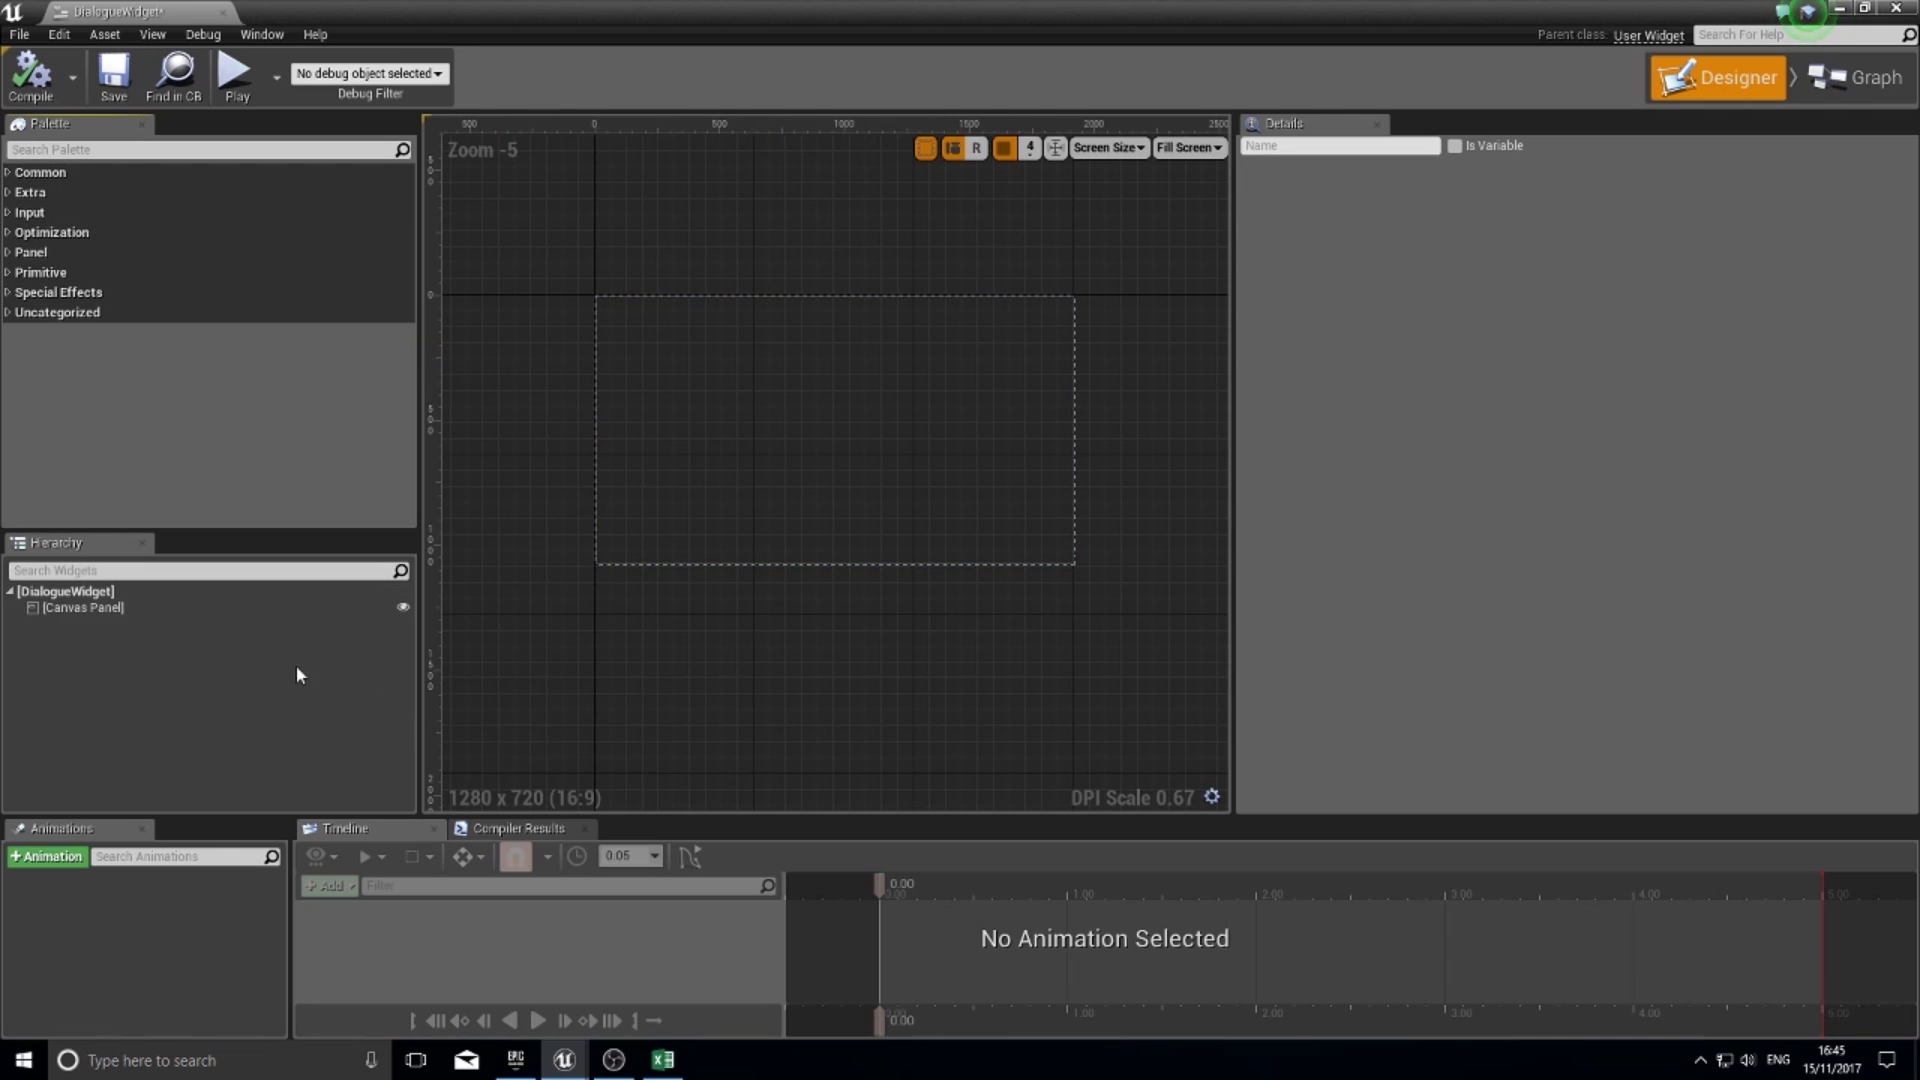
- Examine the Canvas Panel's properties and the widget's Event Graph, and return to the designer layout
{"action": "left_click", "coordinate": [143, 610]}
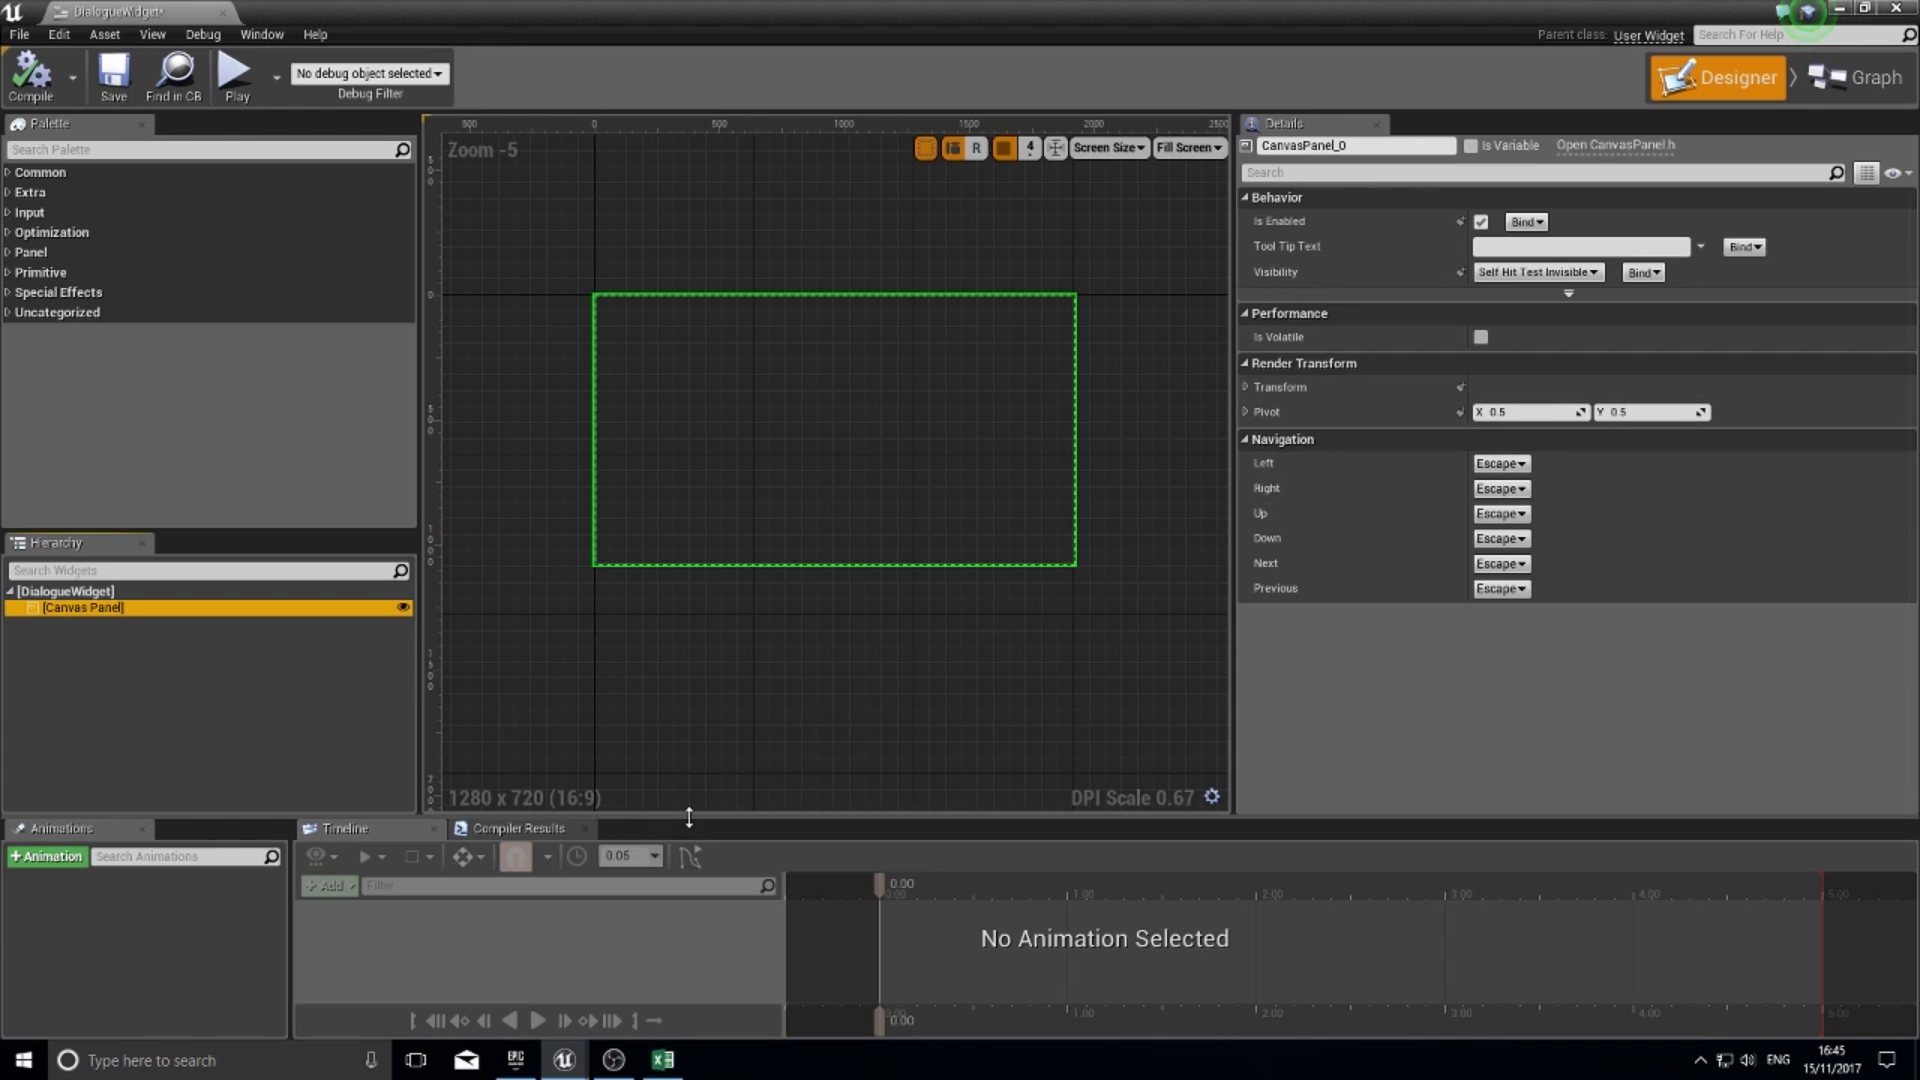
{"action": "mouse_move", "coordinate": [686, 813]}
{"action": "left_mouse_down"}
{"action": "mouse_move", "coordinate": [685, 770]}
{"action": "mouse_move", "coordinate": [696, 846]}
{"action": "left_mouse_up"}
{"action": "left_click_drag", "start_coordinate": [794, 35], "coordinate": [793, 0]}
{"action": "left_click_drag", "start_coordinate": [199, 817], "coordinate": [420, 776]}
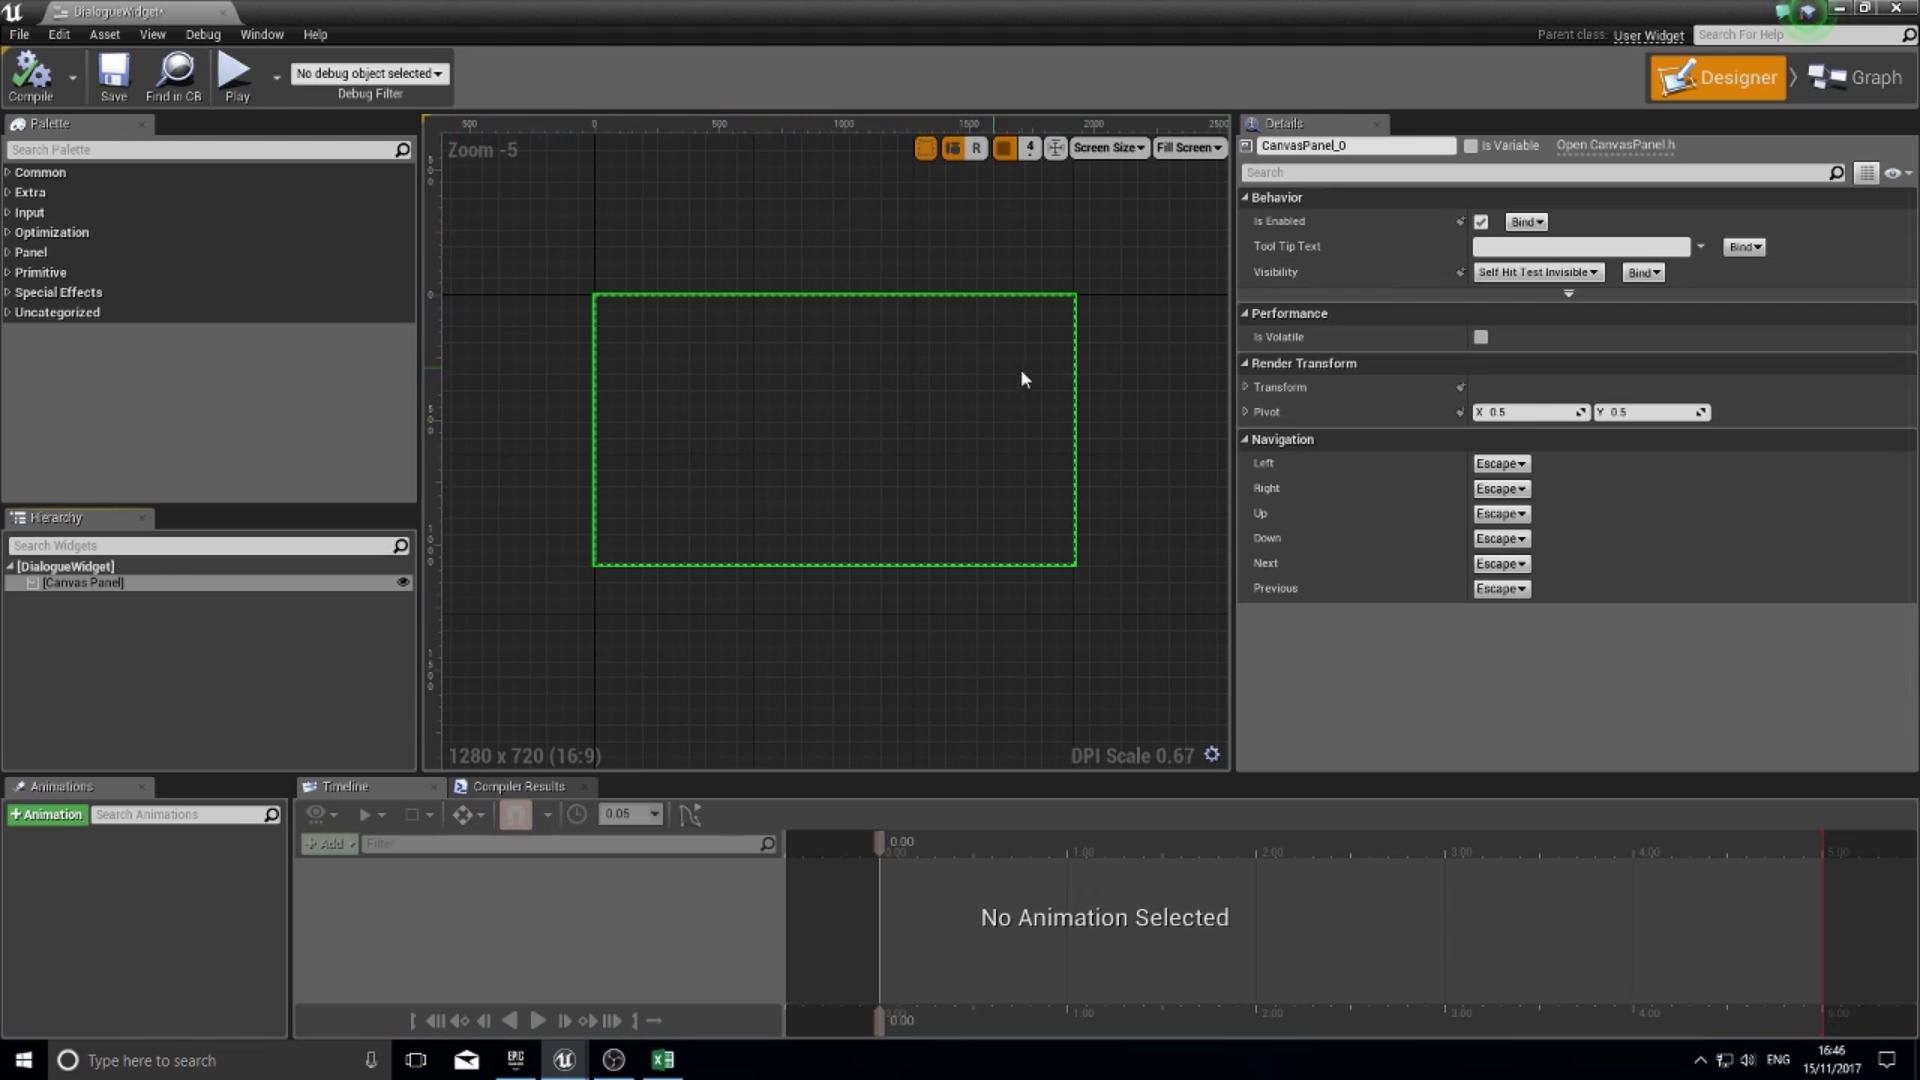
{"action": "left_click", "coordinate": [1864, 79]}
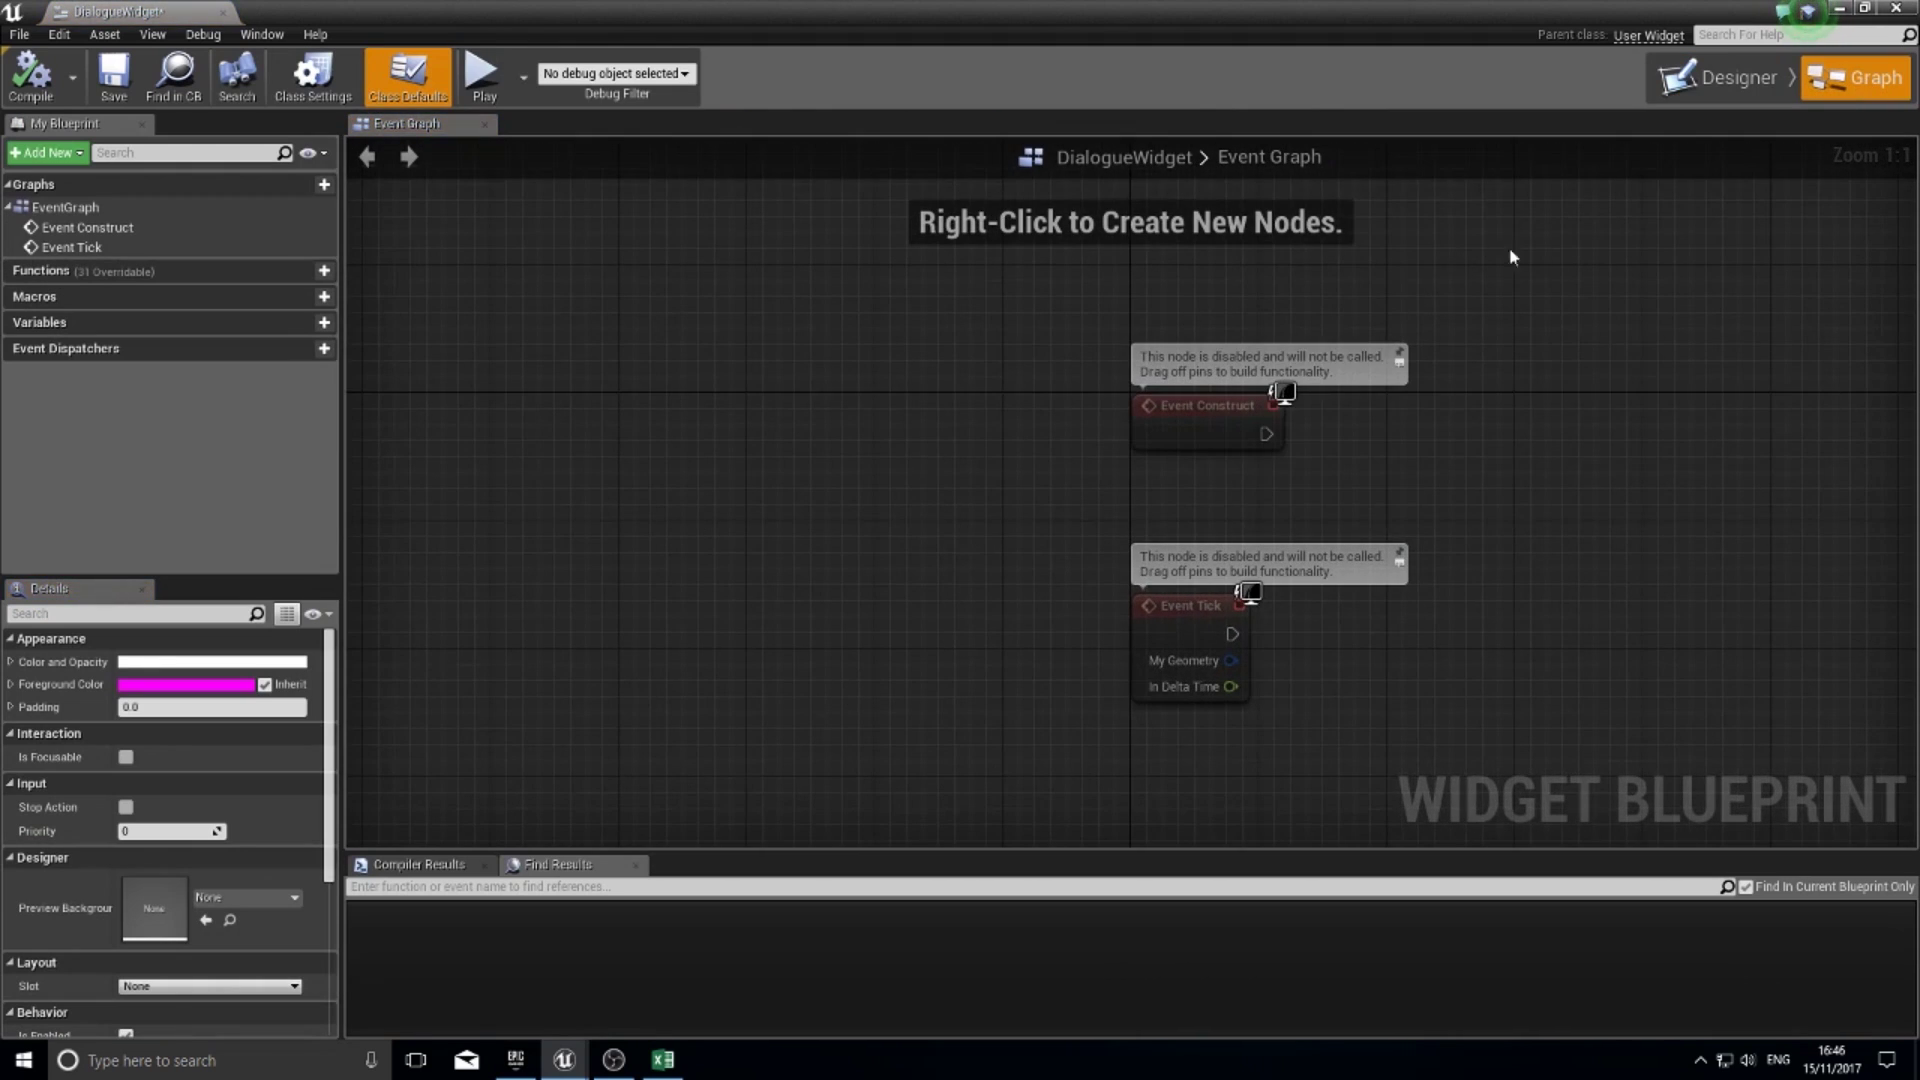
{"action": "left_click", "coordinate": [1677, 90]}
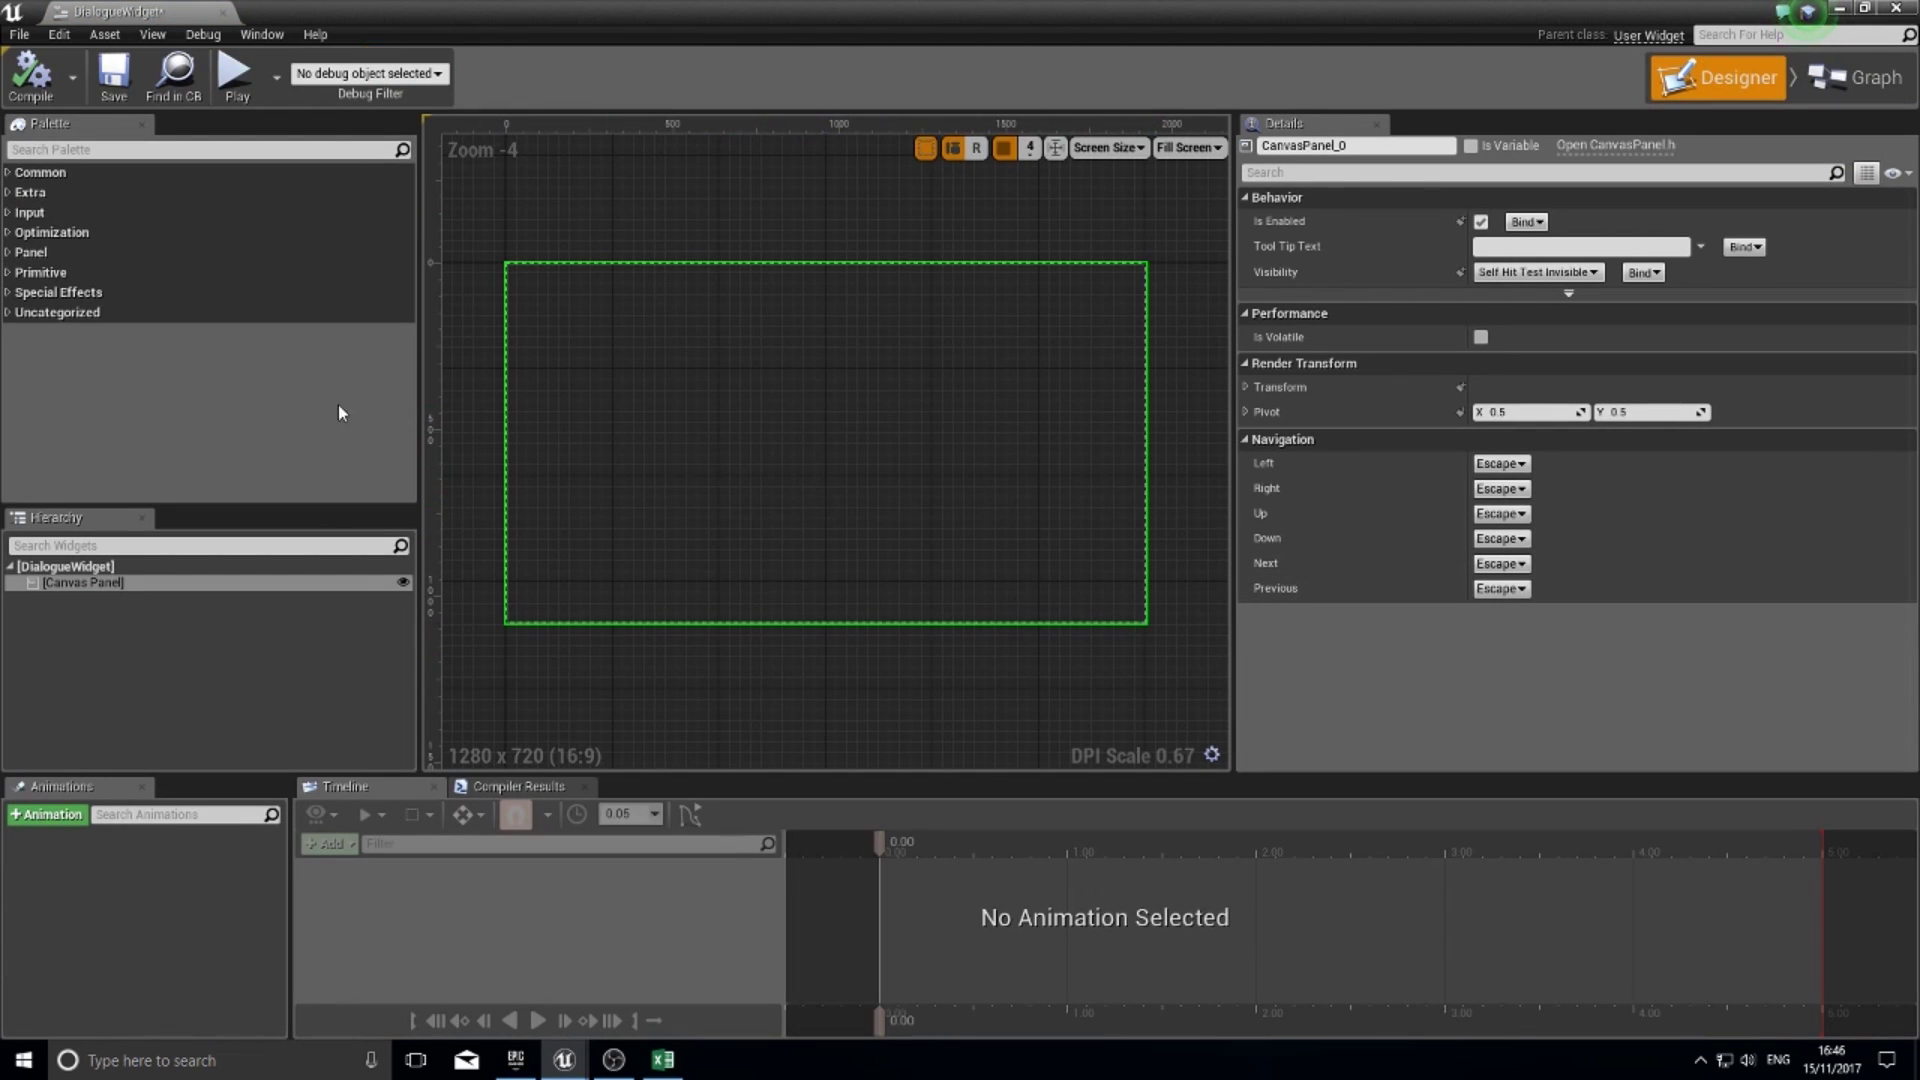
- Add a Border to the Canvas Panel and place it near the bottom centre at 636, 848, about 635 wide and 153 high
{"action": "left_click", "coordinate": [45, 173]}
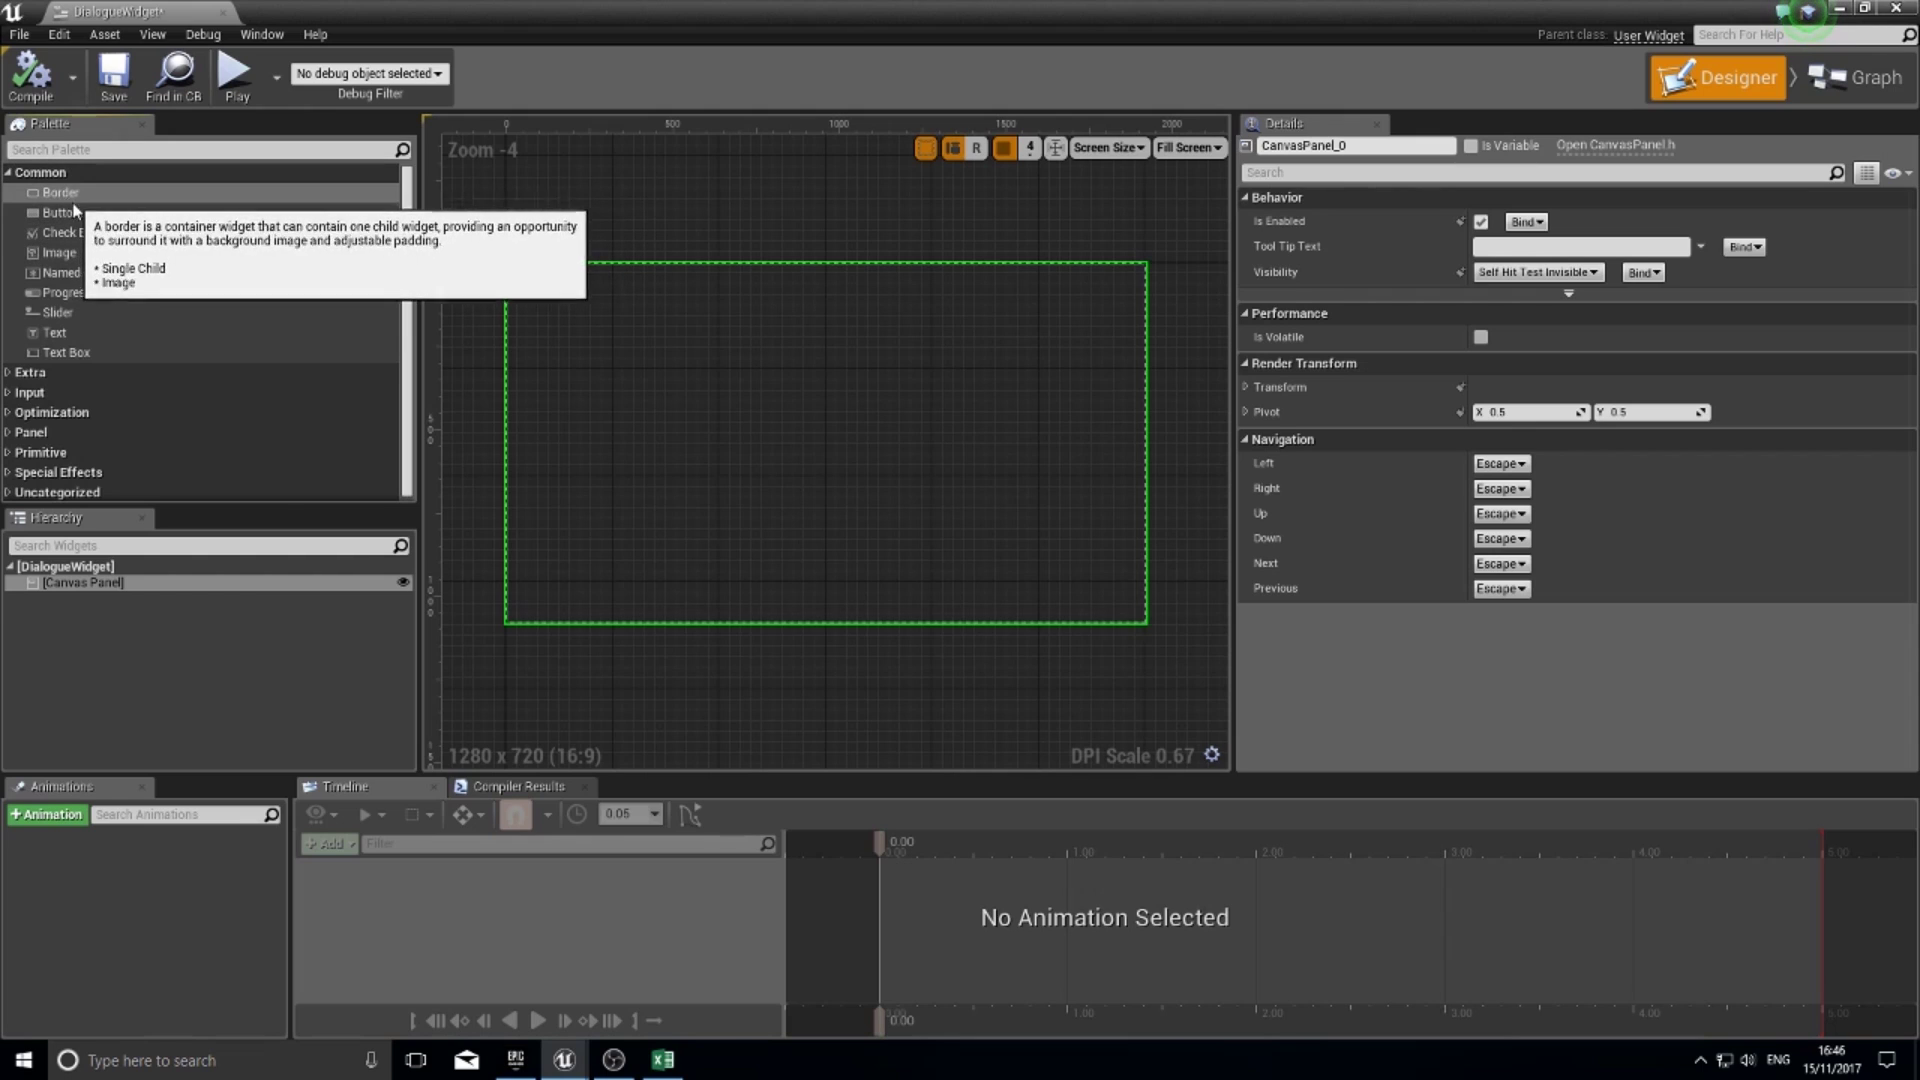
{"action": "left_click", "coordinate": [70, 194]}
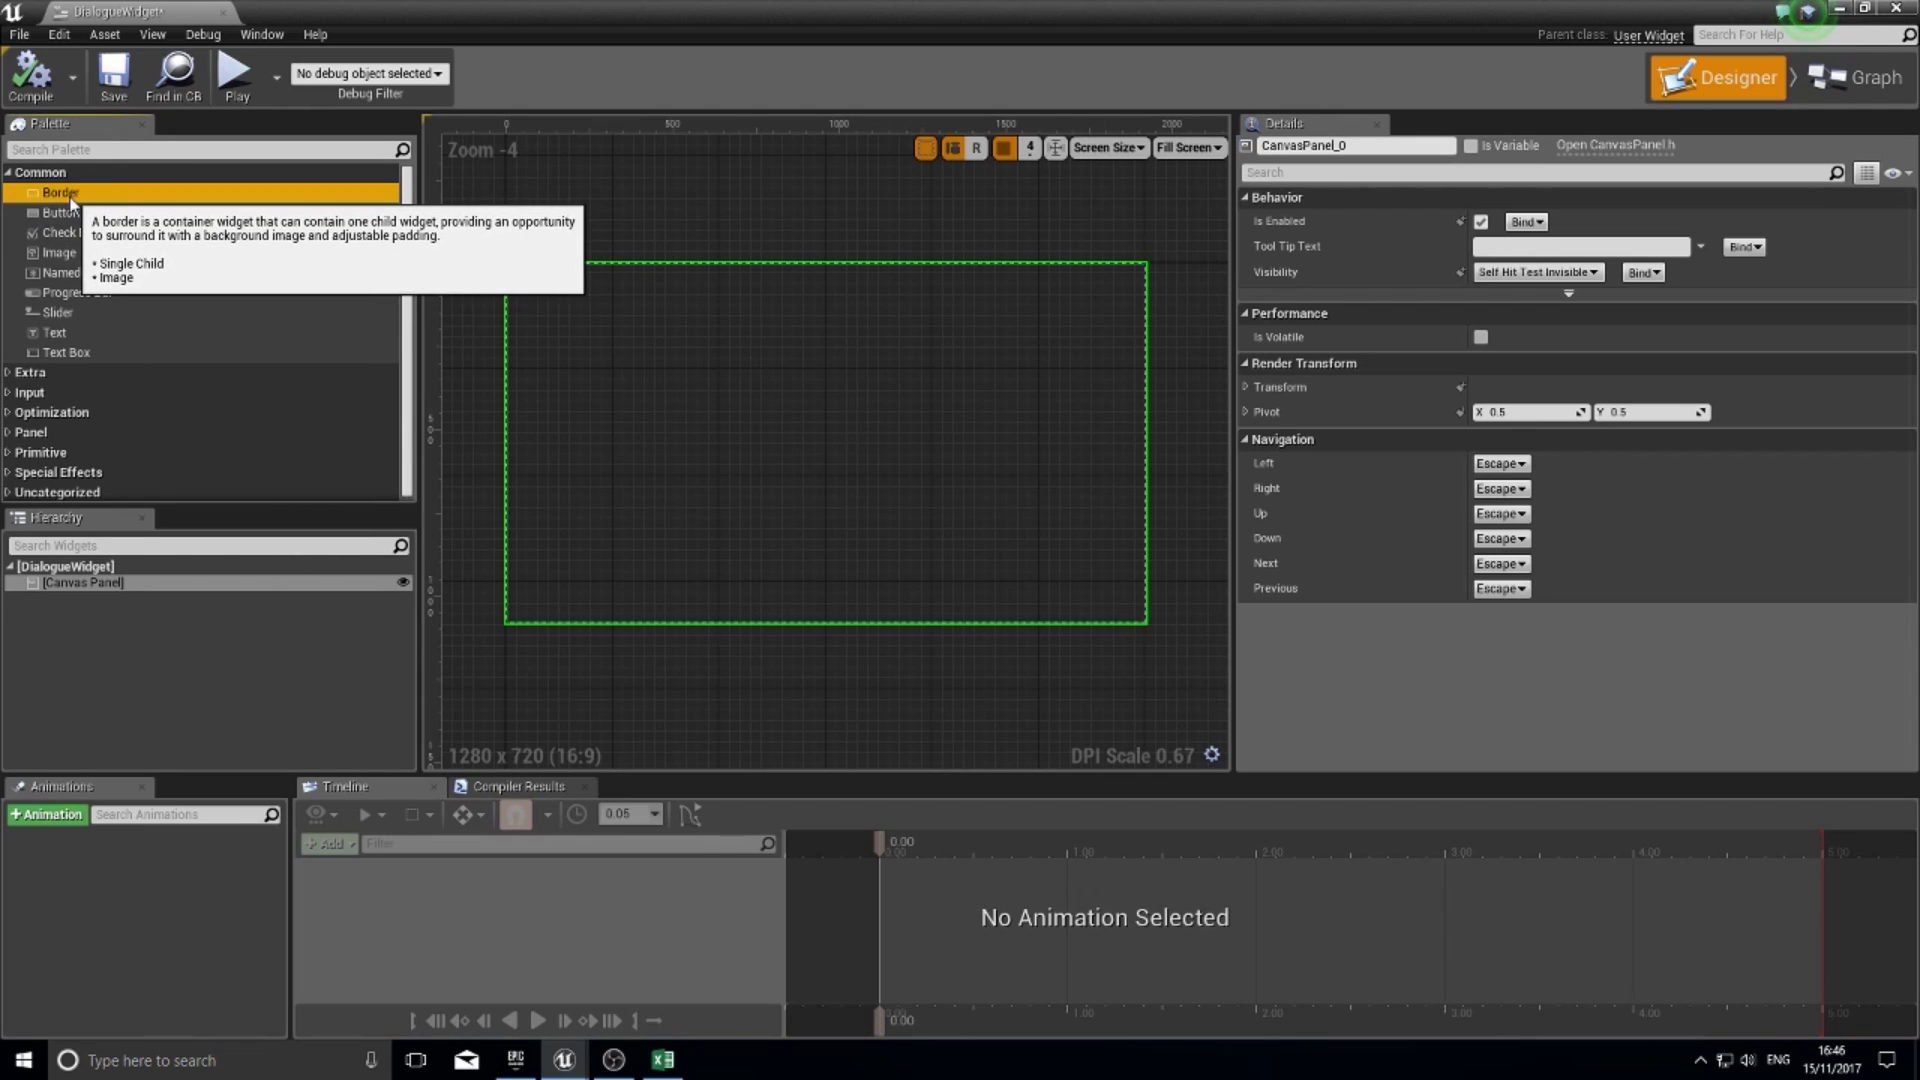
{"action": "left_click_drag", "start_coordinate": [74, 205], "coordinate": [71, 583]}
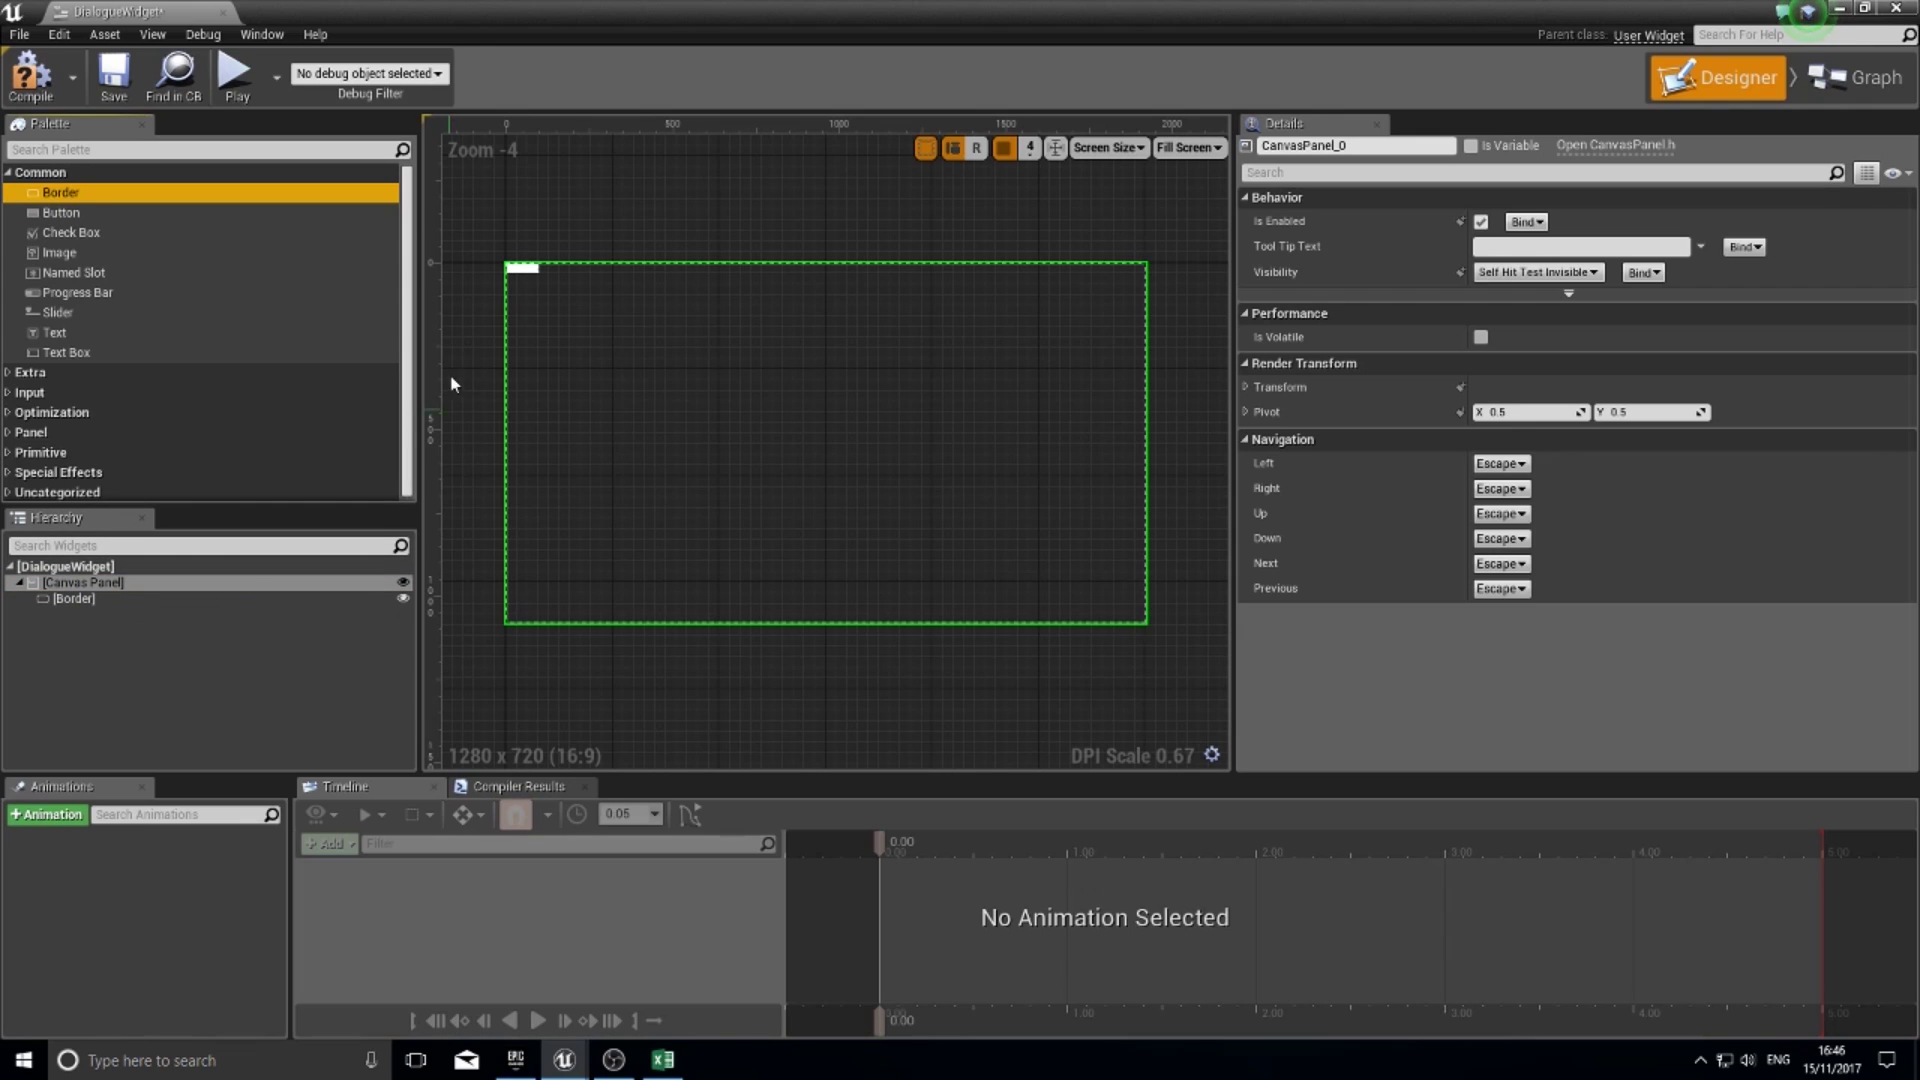
{"action": "left_click", "coordinate": [513, 283]}
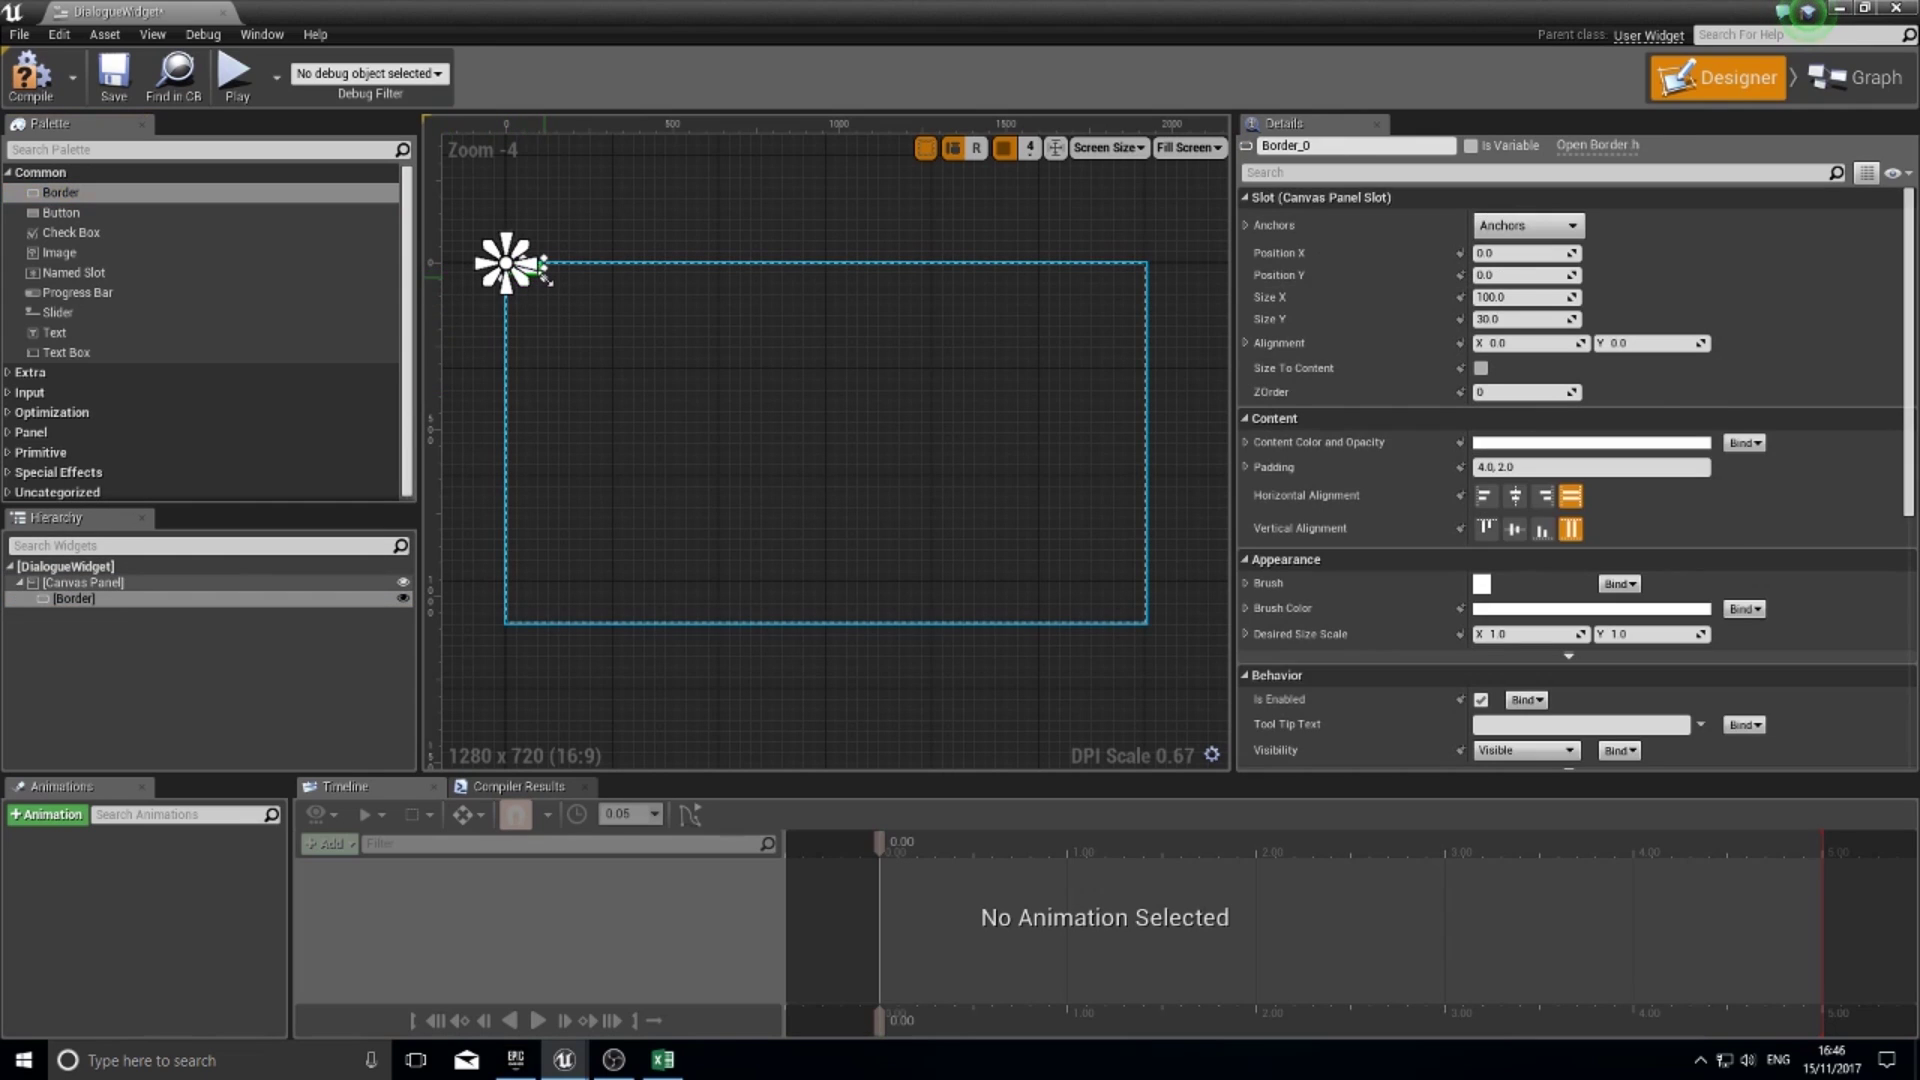
{"action": "left_click_drag", "start_coordinate": [541, 293], "coordinate": [862, 582]}
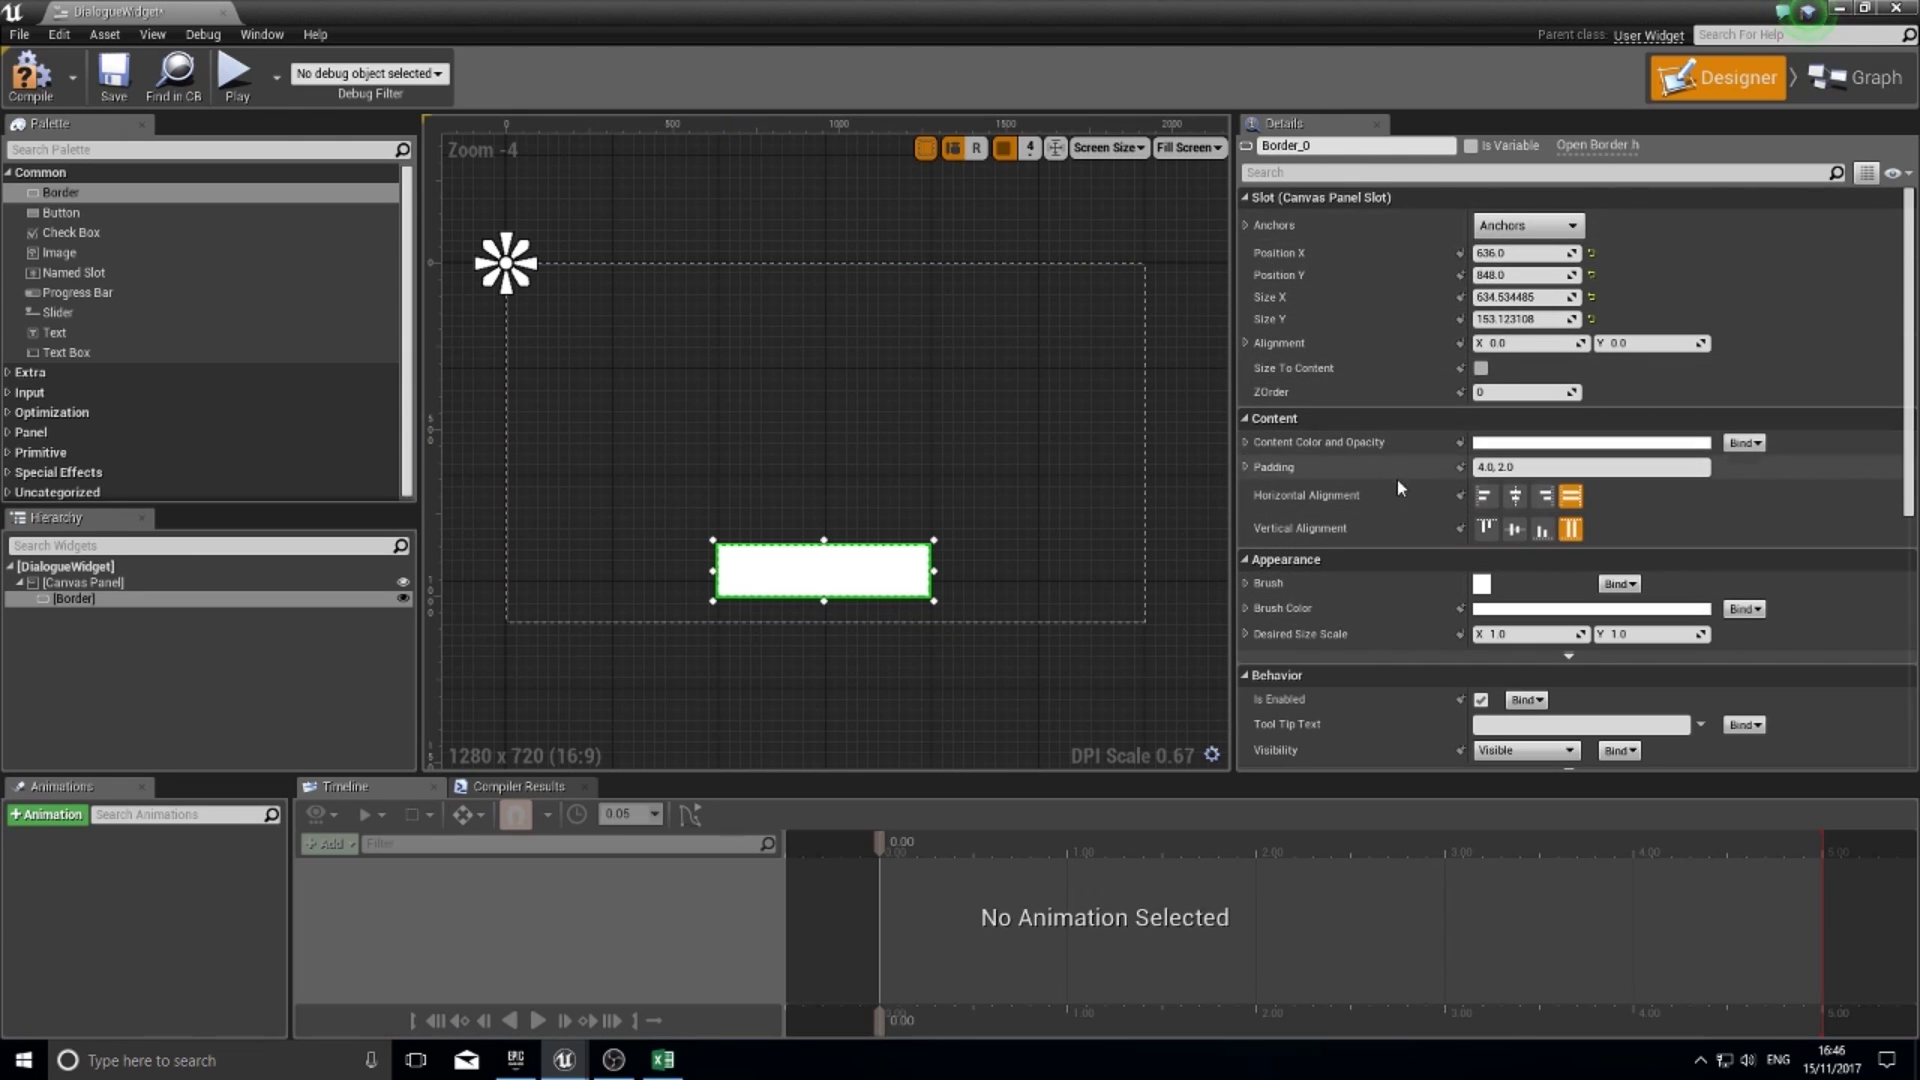
- Anchor the border to the bottom centre of the canvas and shift it to about X -337, Y -269
{"action": "scroll", "coordinate": [1465, 570], "scroll_direction": "down", "scroll_amount": 1}
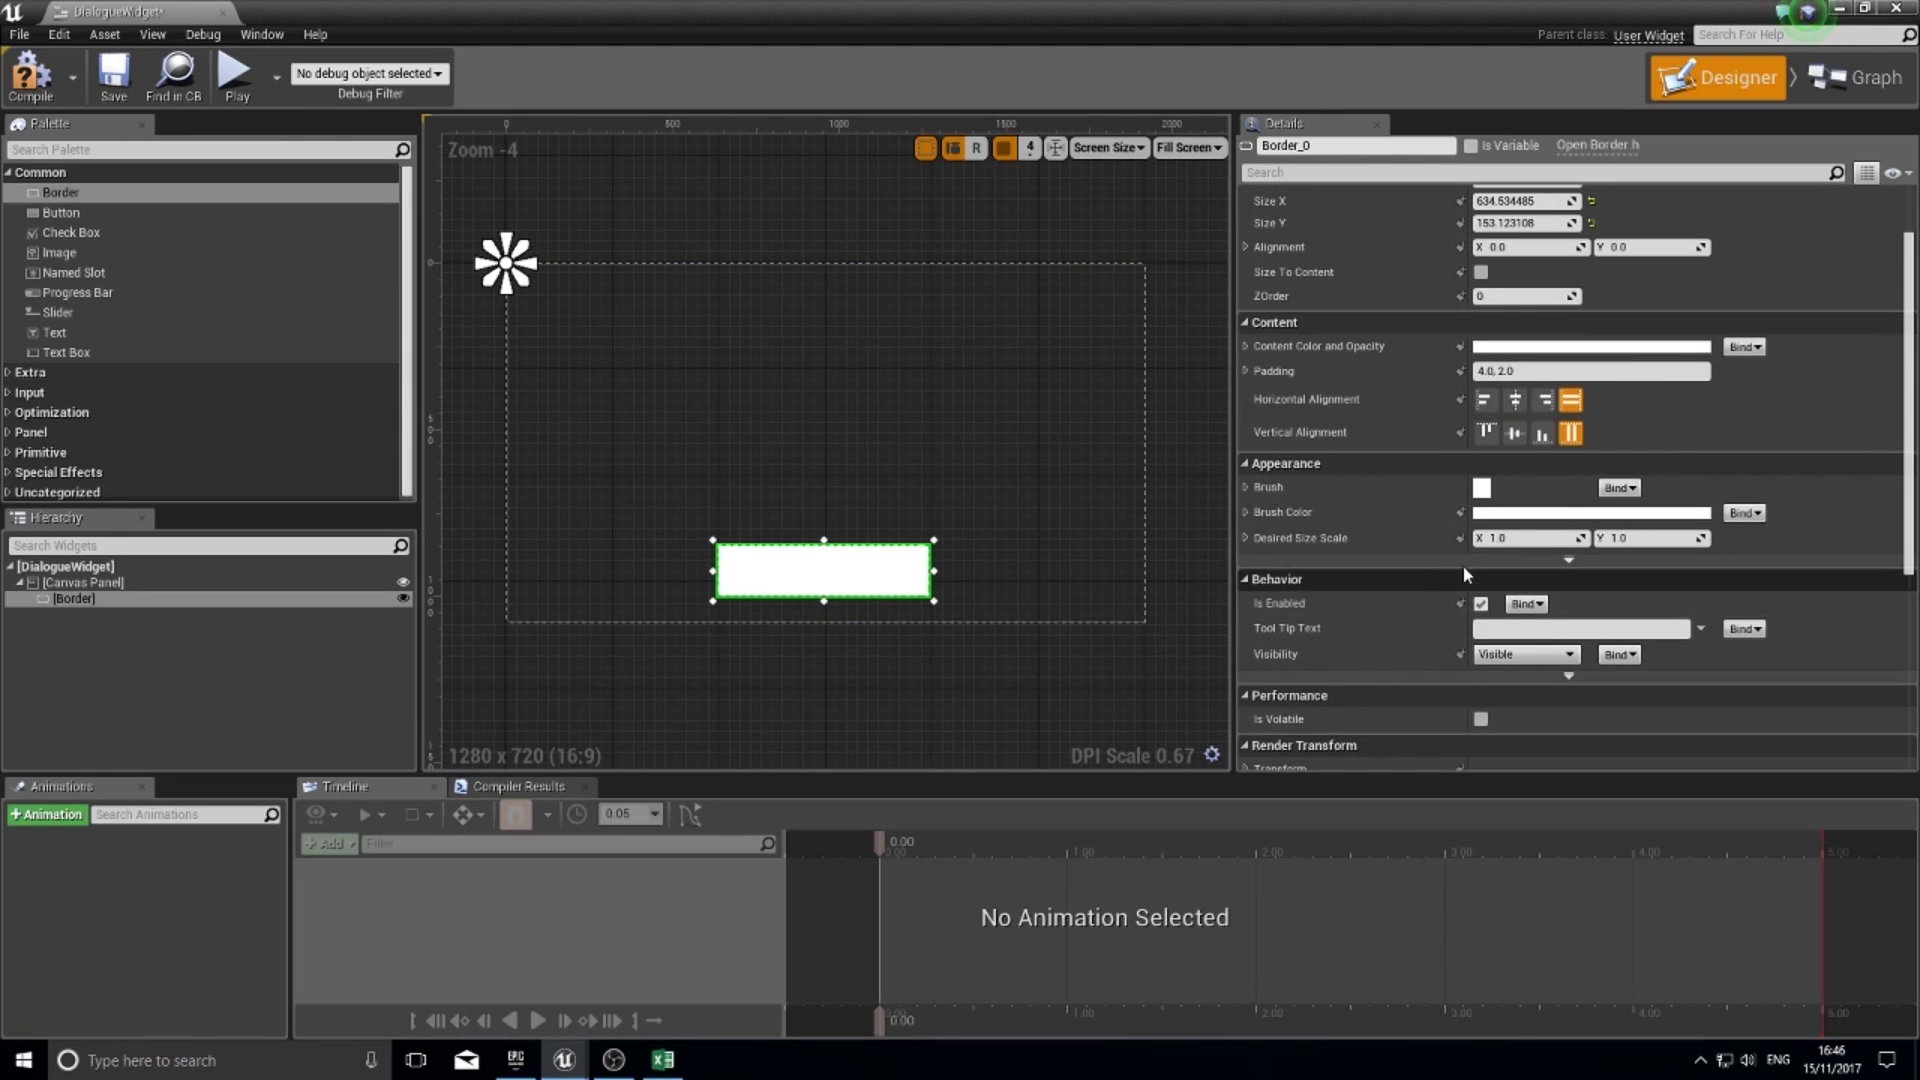
{"action": "scroll", "coordinate": [1504, 649], "scroll_direction": "down", "scroll_amount": 1}
{"action": "scroll", "coordinate": [1518, 624], "scroll_direction": "down", "scroll_amount": 2}
{"action": "scroll", "coordinate": [1530, 632], "scroll_direction": "up", "scroll_amount": 4}
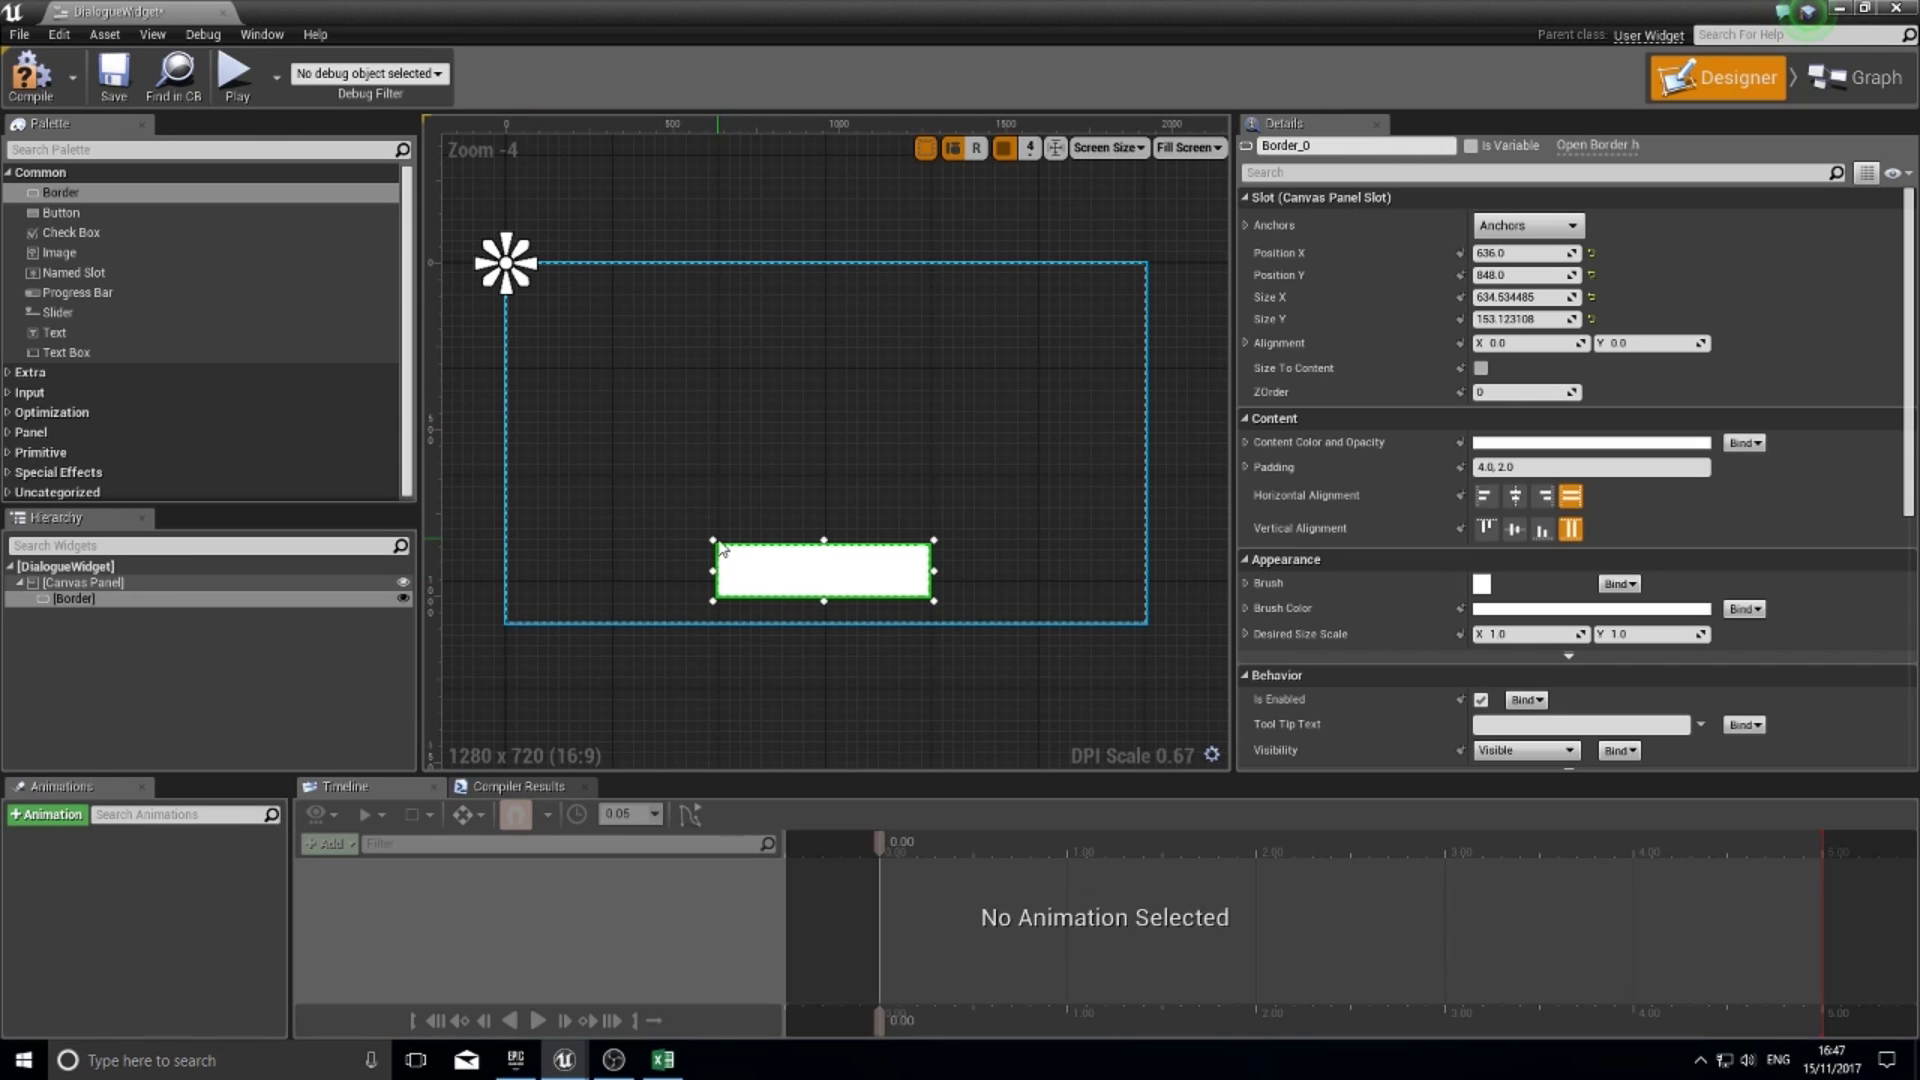
{"action": "mouse_move", "coordinate": [507, 287]}
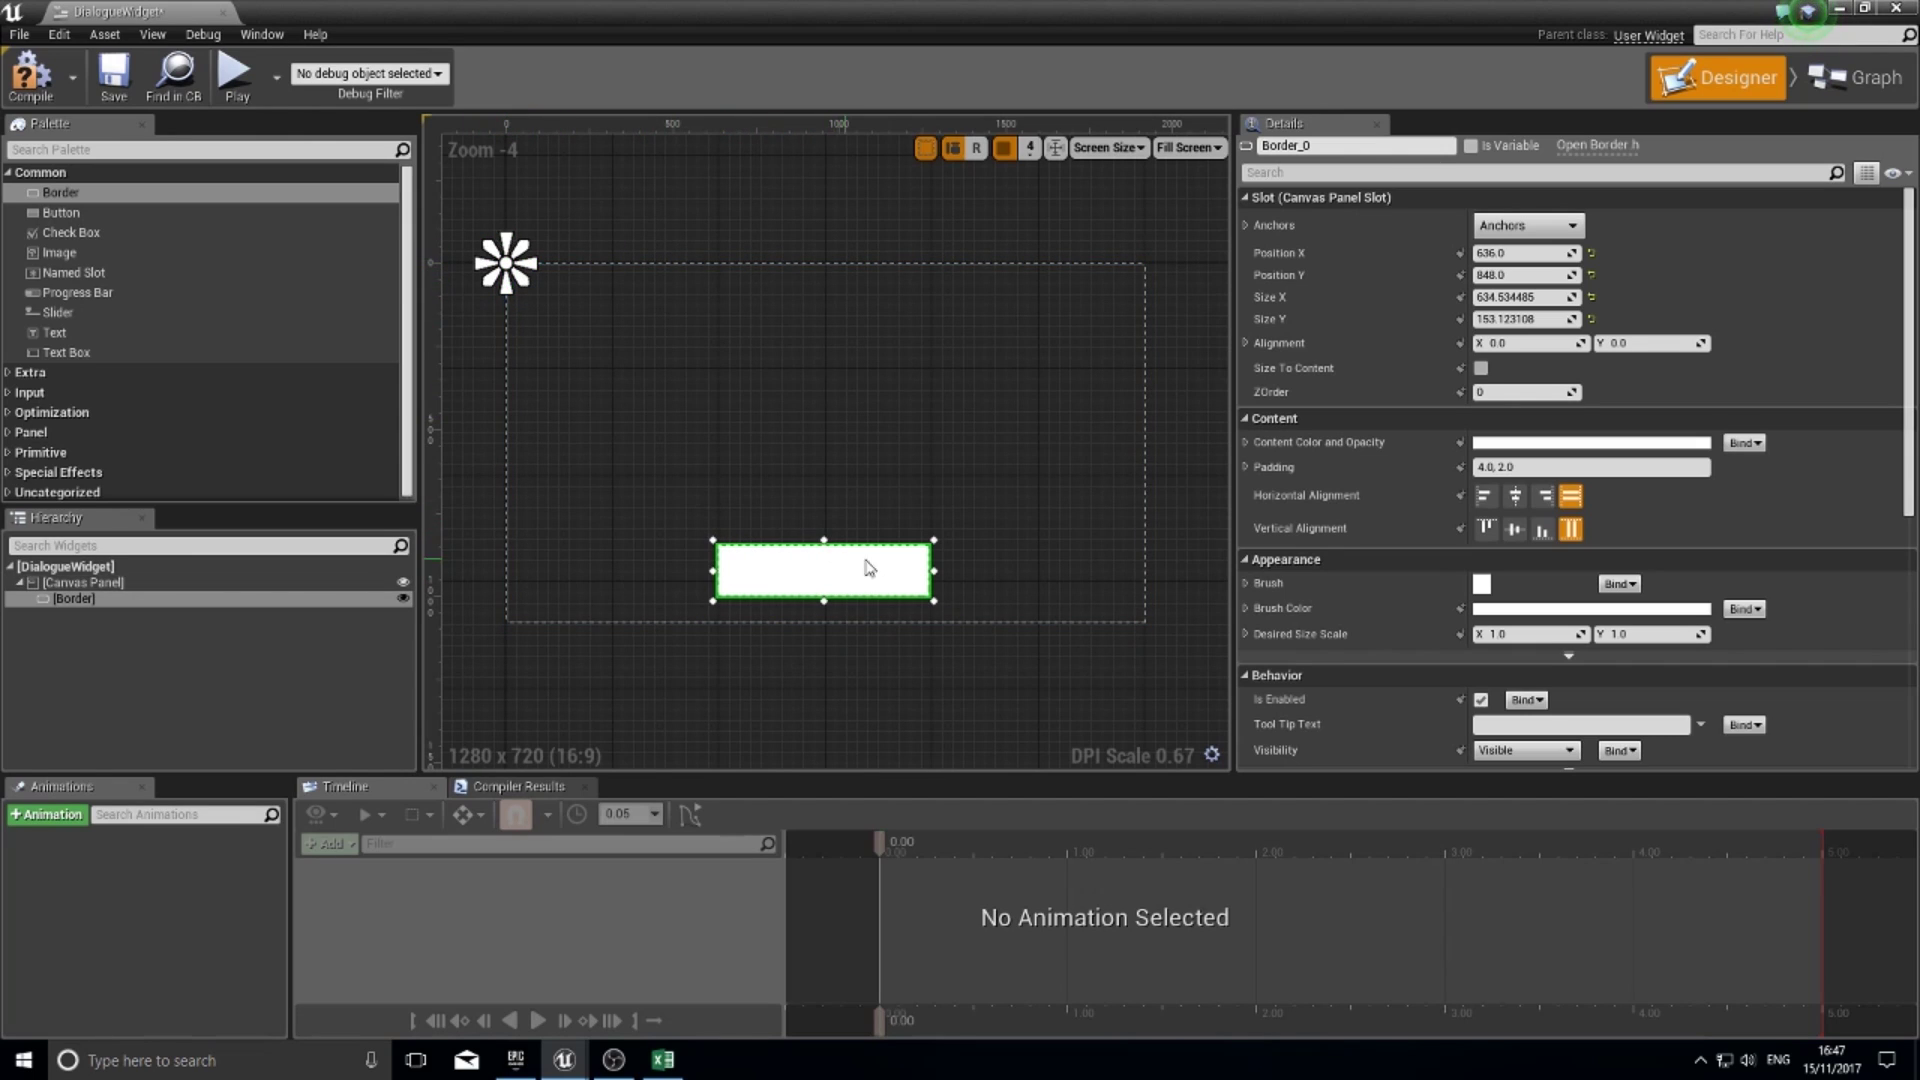
{"action": "left_click", "coordinate": [1518, 232]}
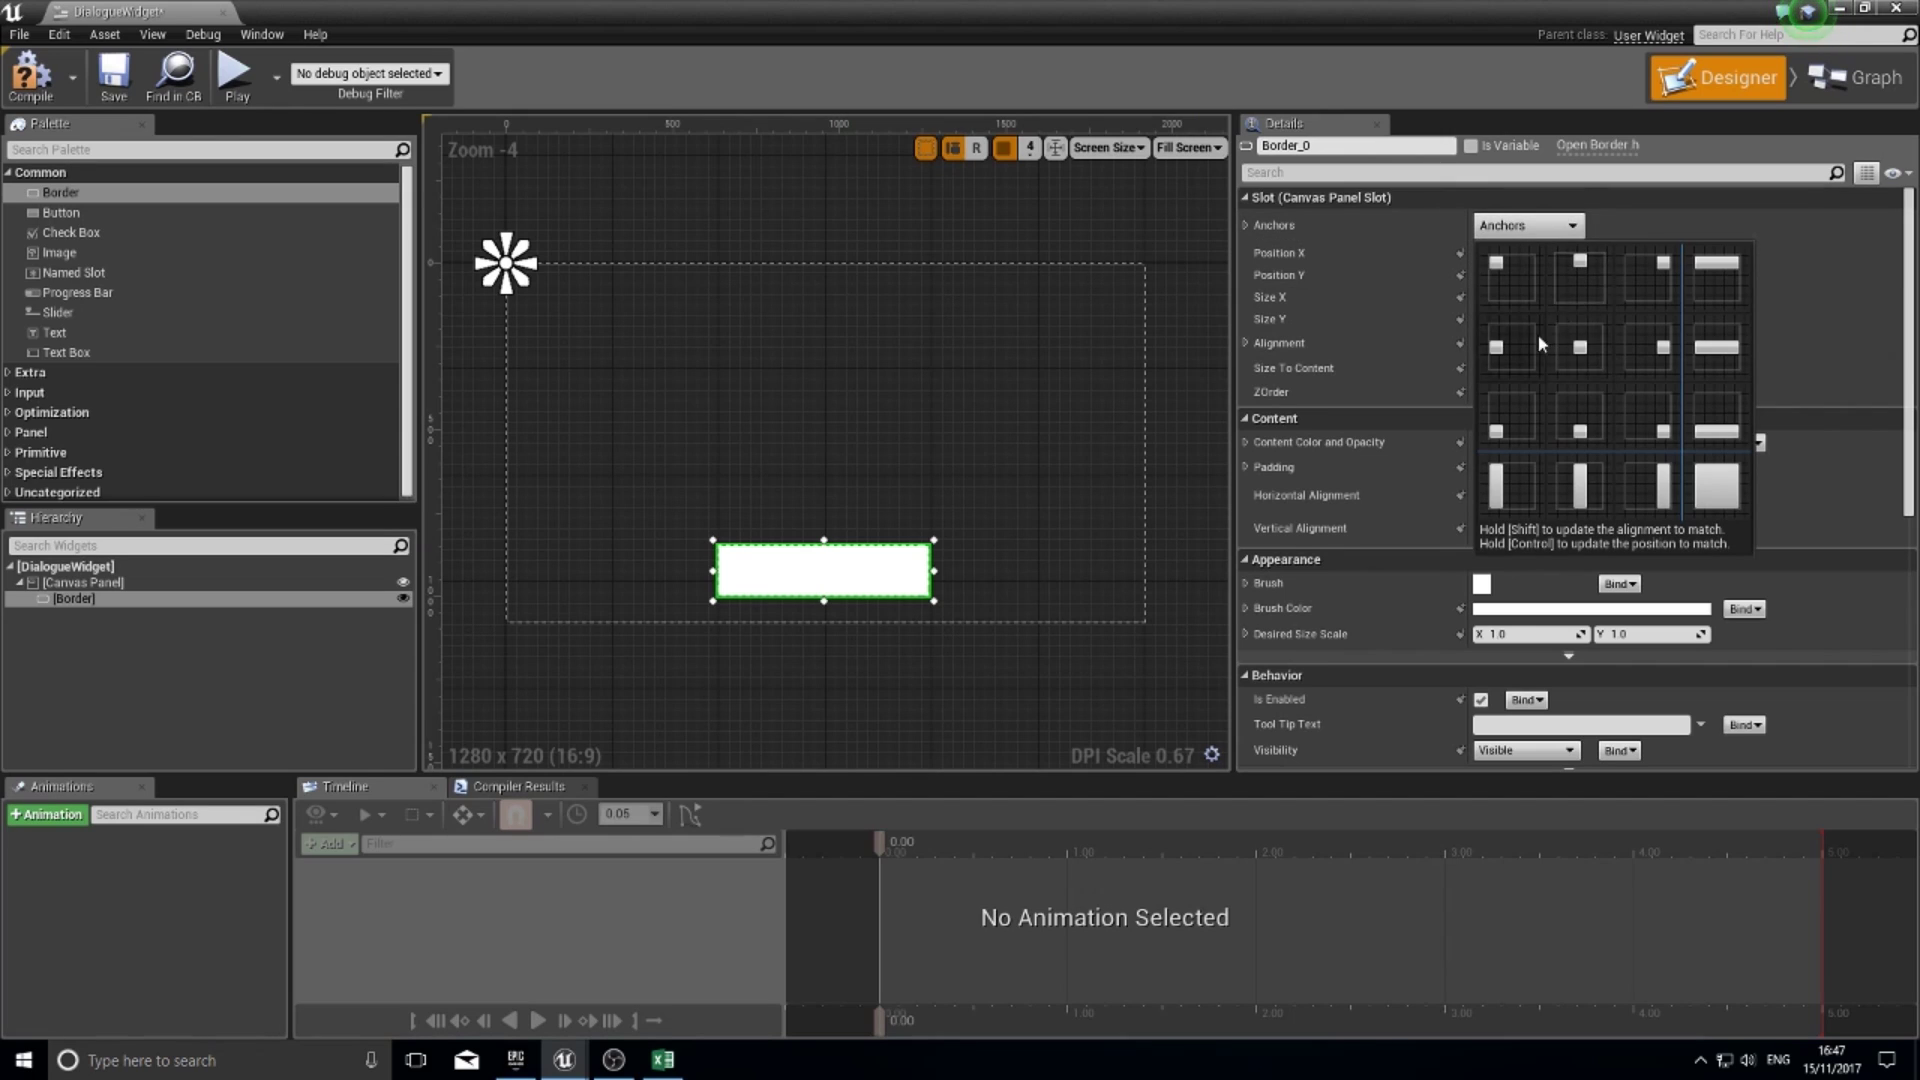
{"action": "left_click", "coordinate": [1585, 434]}
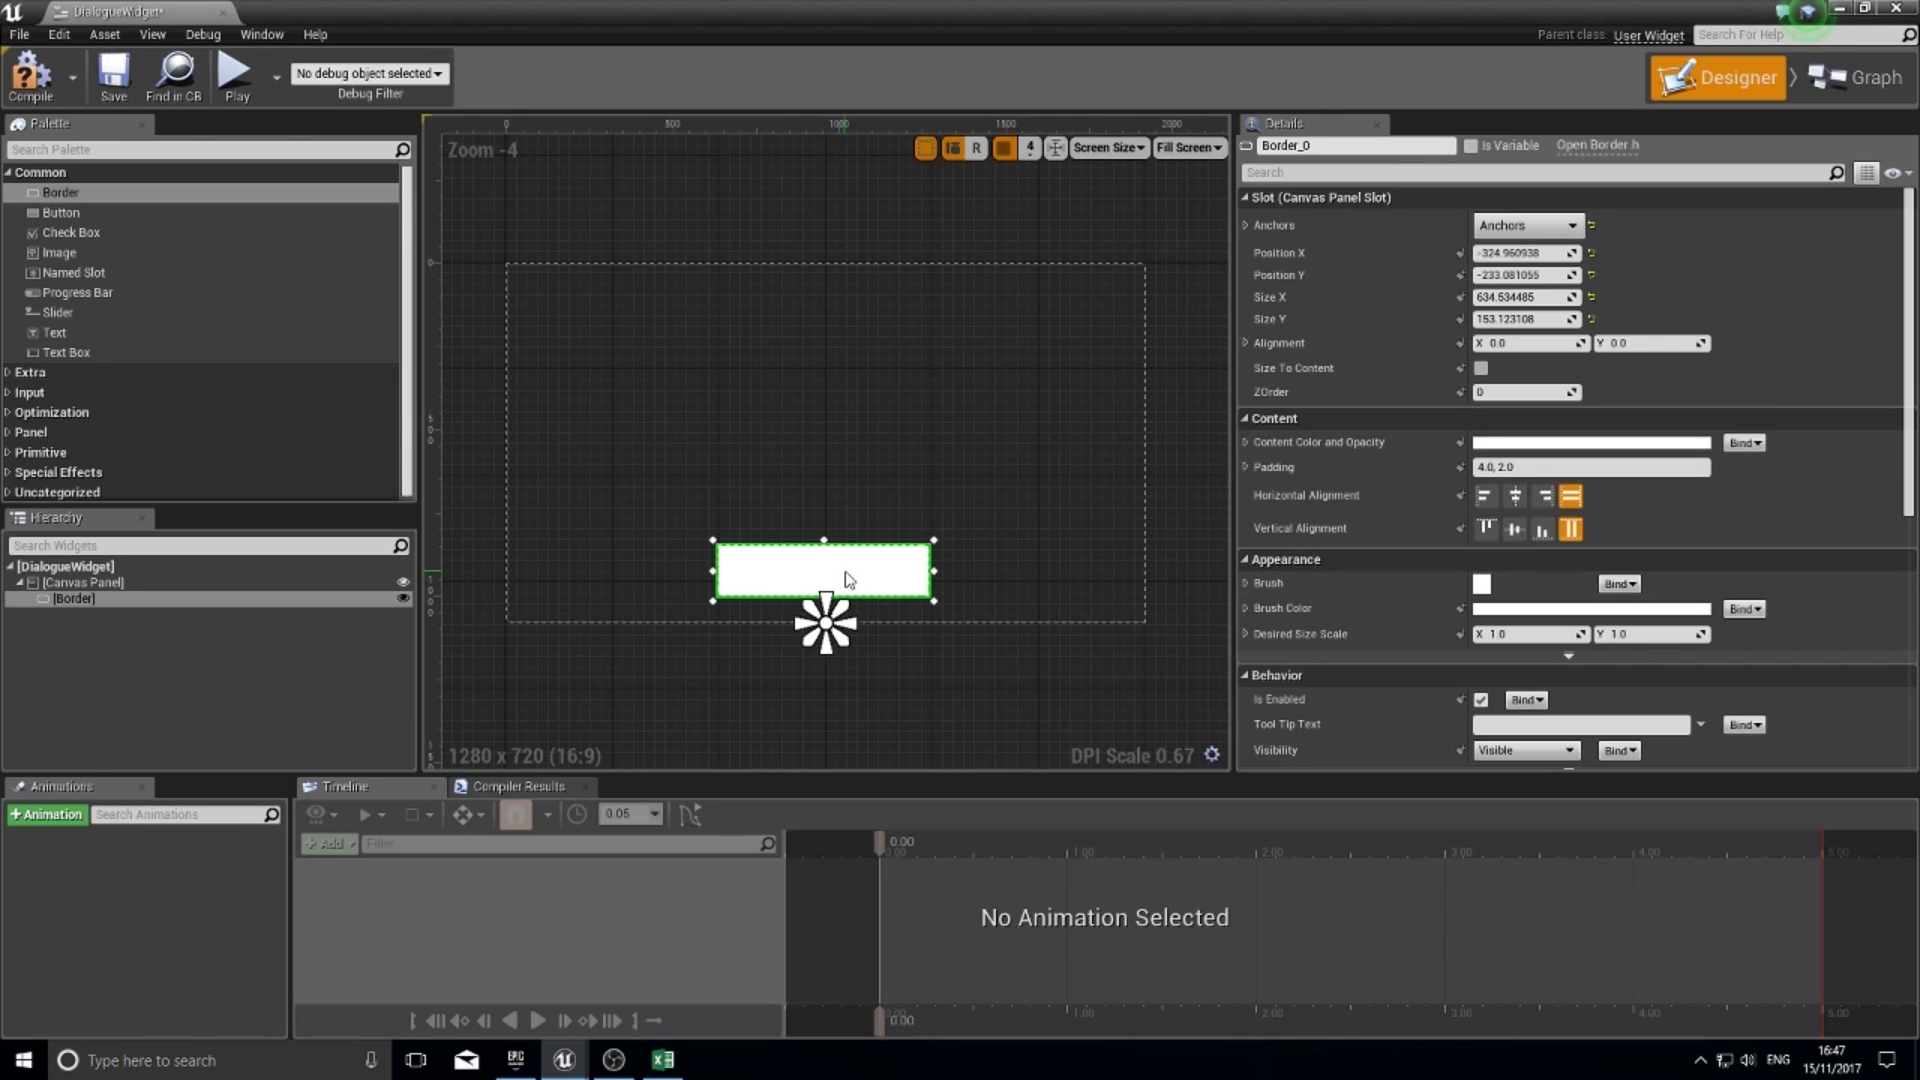
{"action": "left_click_drag", "start_coordinate": [810, 585], "coordinate": [814, 567]}
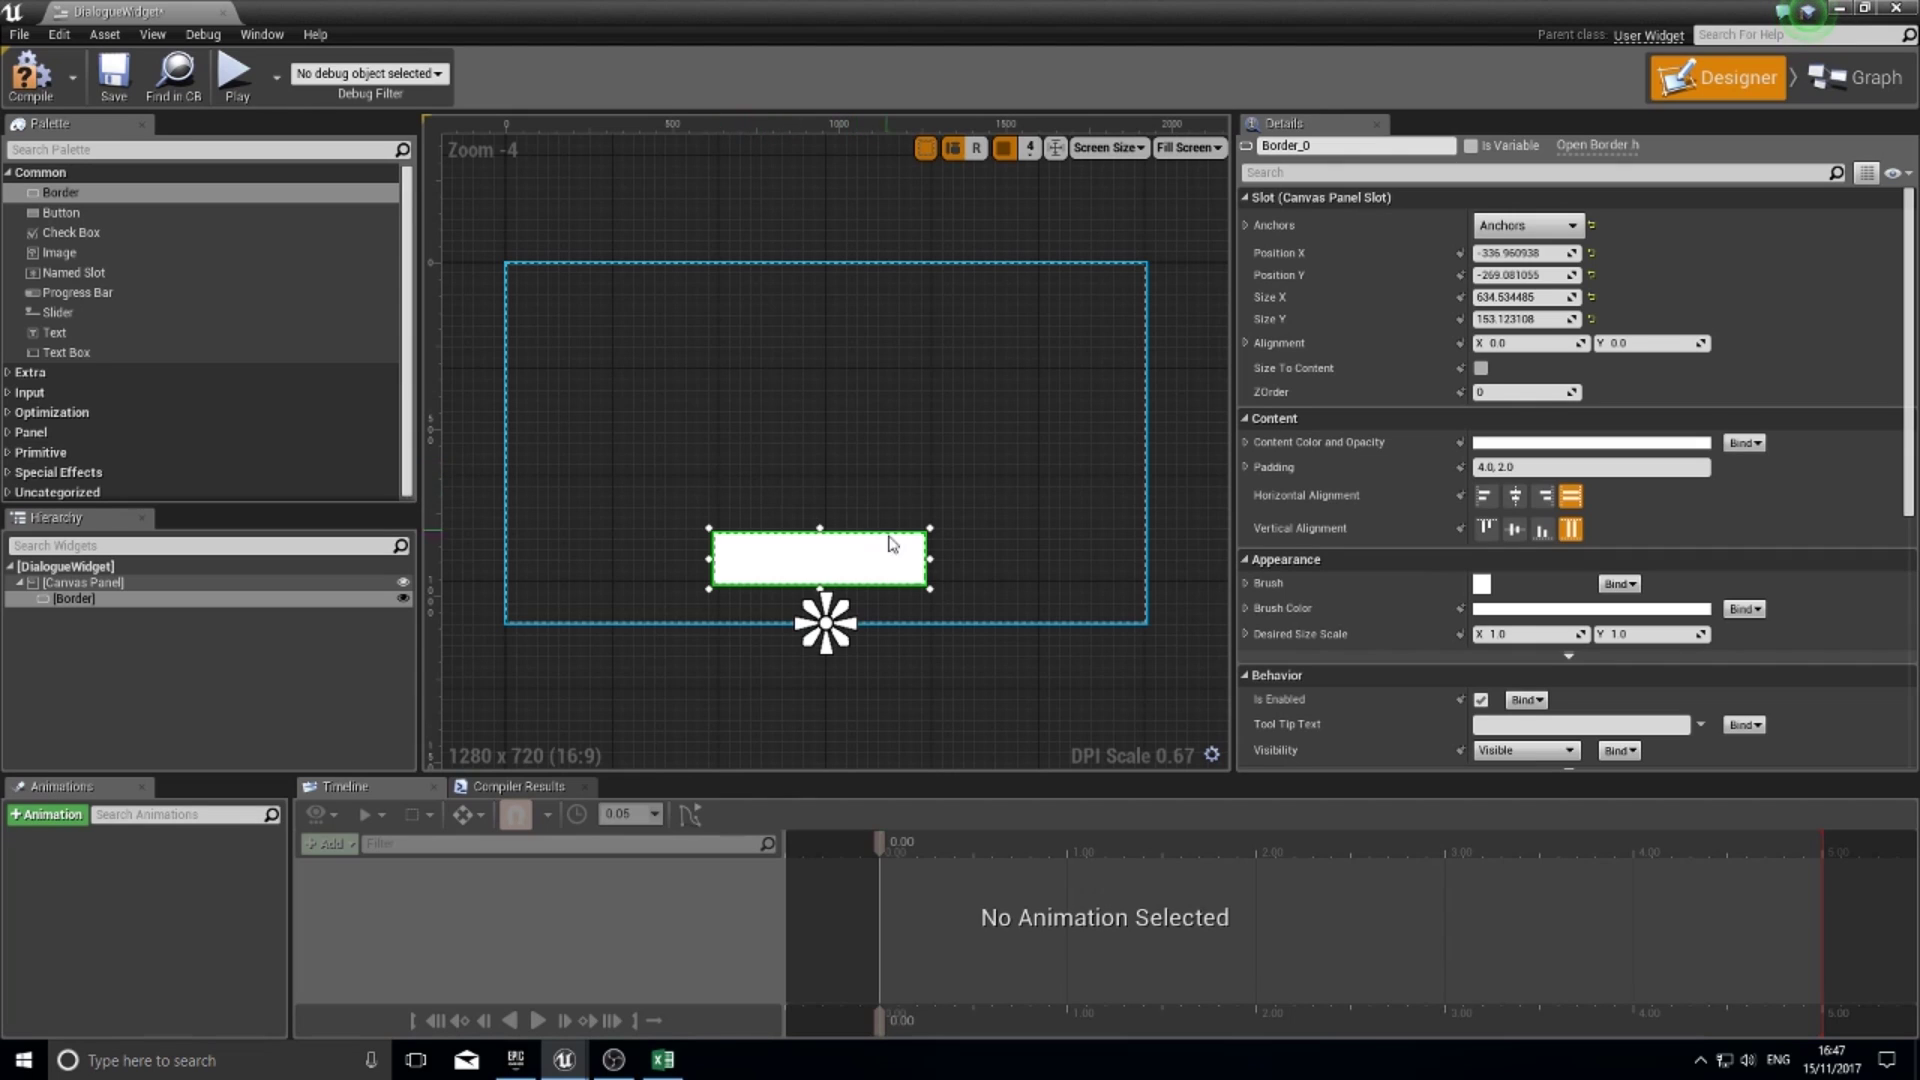
- Set the border's brush colour to a dark grey of about 0.045 in R, G and B, with an alpha of 0.4
{"action": "scroll", "coordinate": [976, 610], "scroll_direction": "up", "scroll_amount": 2}
{"action": "scroll", "coordinate": [975, 606], "scroll_direction": "up", "scroll_amount": 1}
{"action": "right_click_drag", "start_coordinate": [783, 506], "coordinate": [916, 403]}
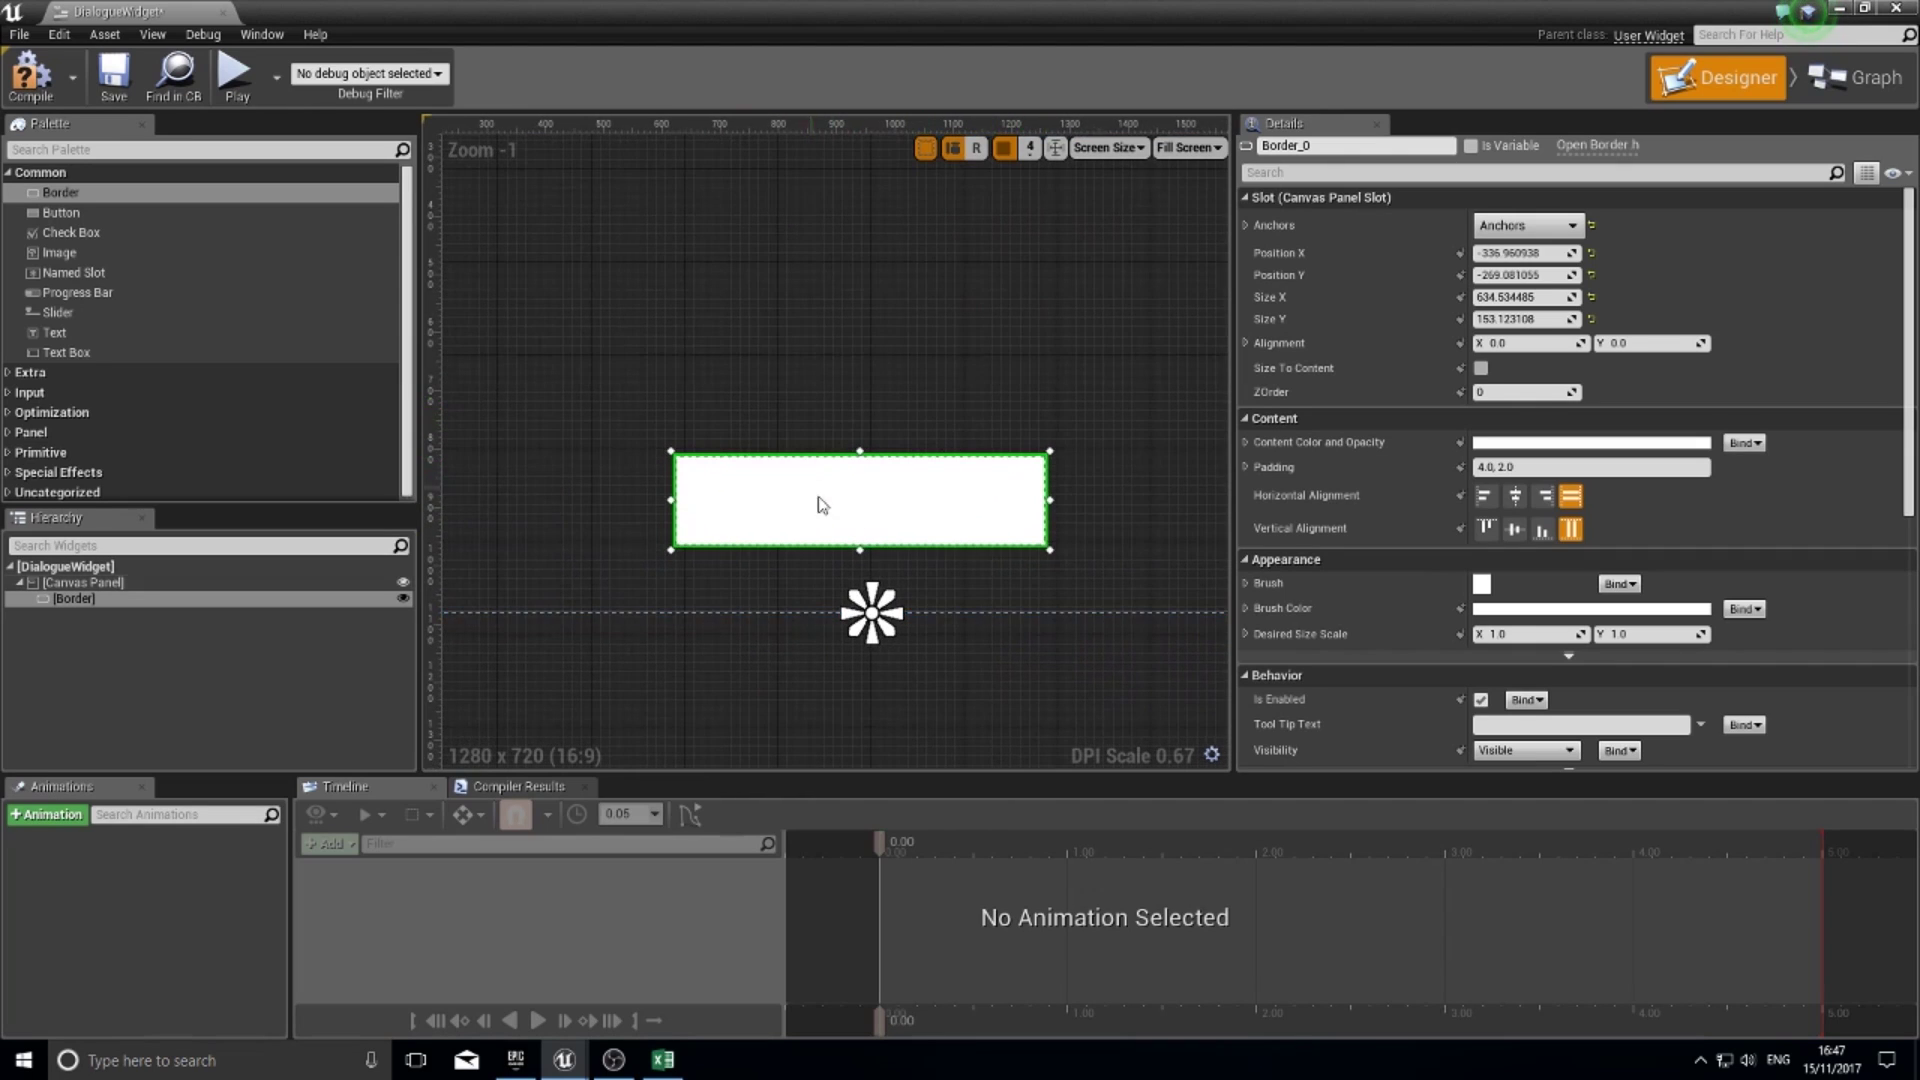
{"action": "left_click", "coordinate": [1245, 608]}
{"action": "left_click", "coordinate": [1524, 608]}
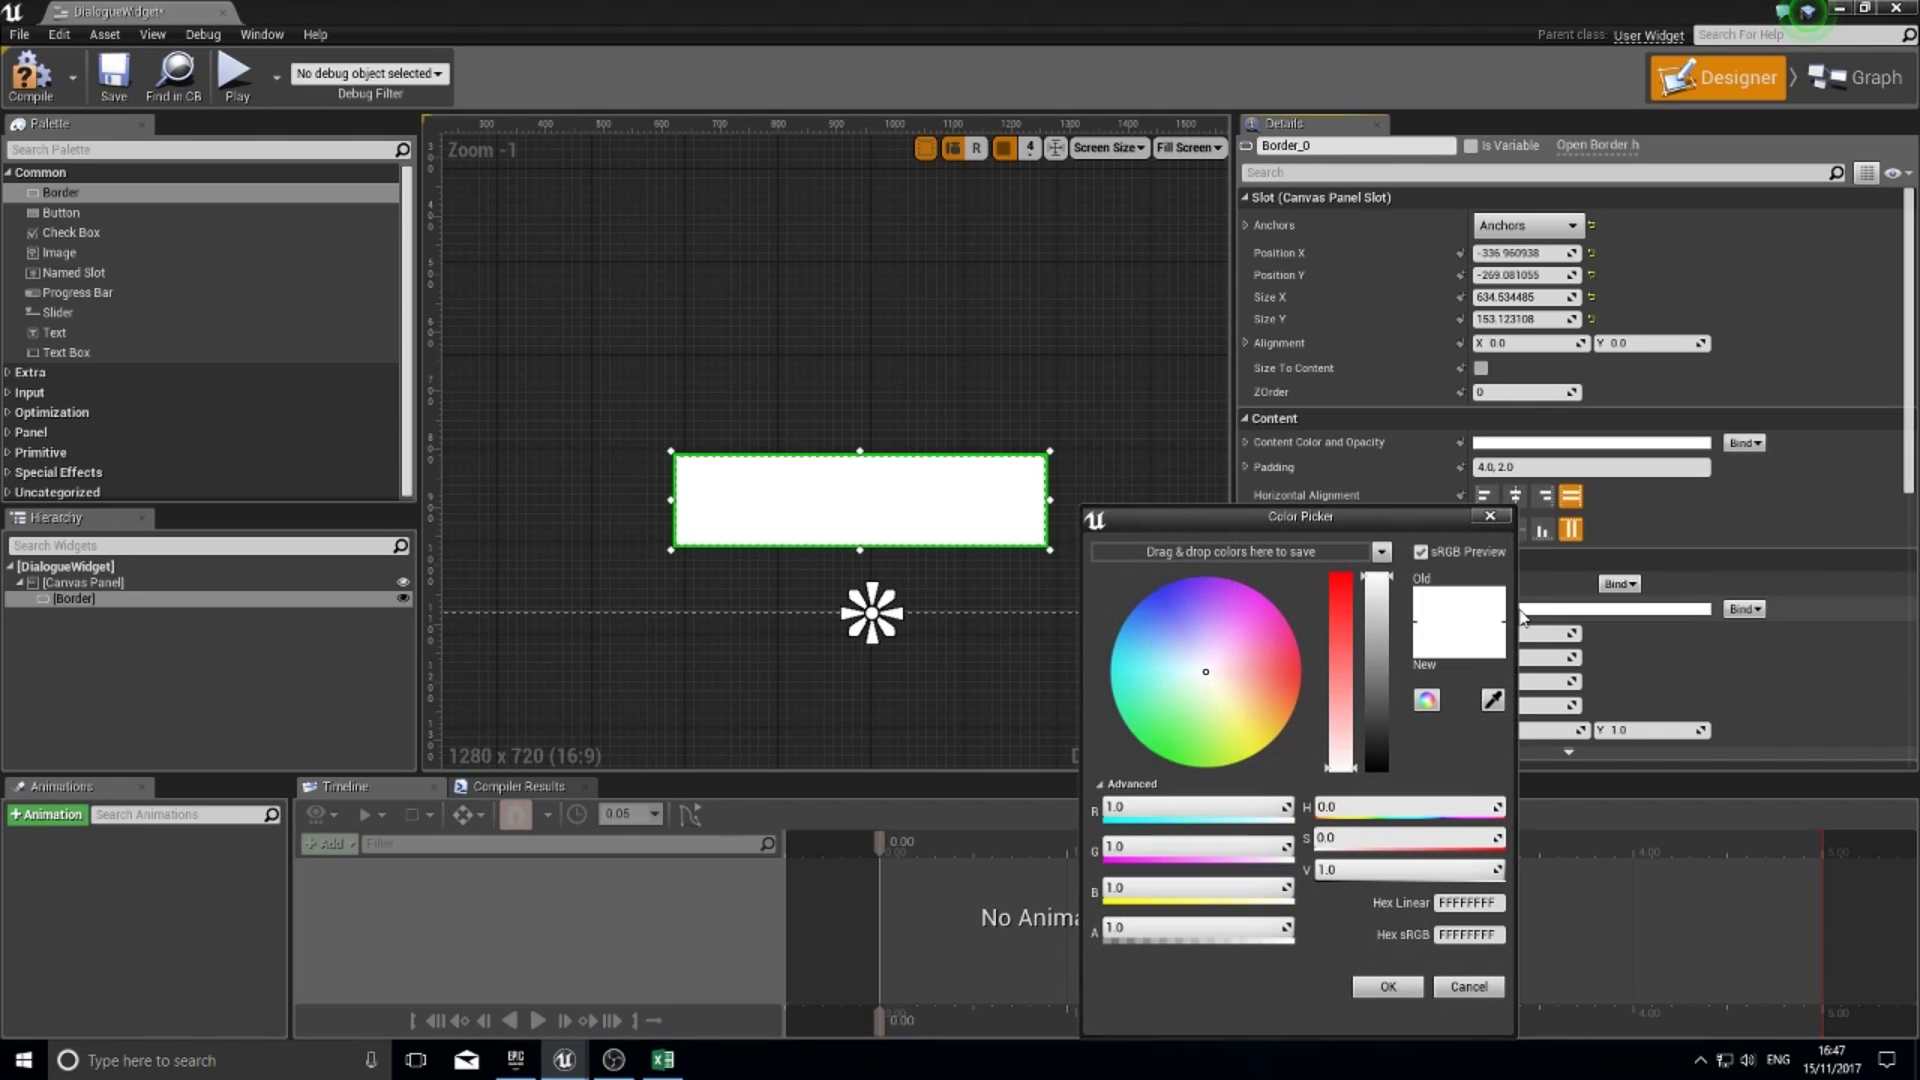
{"action": "left_click_drag", "start_coordinate": [1385, 628], "coordinate": [1381, 762]}
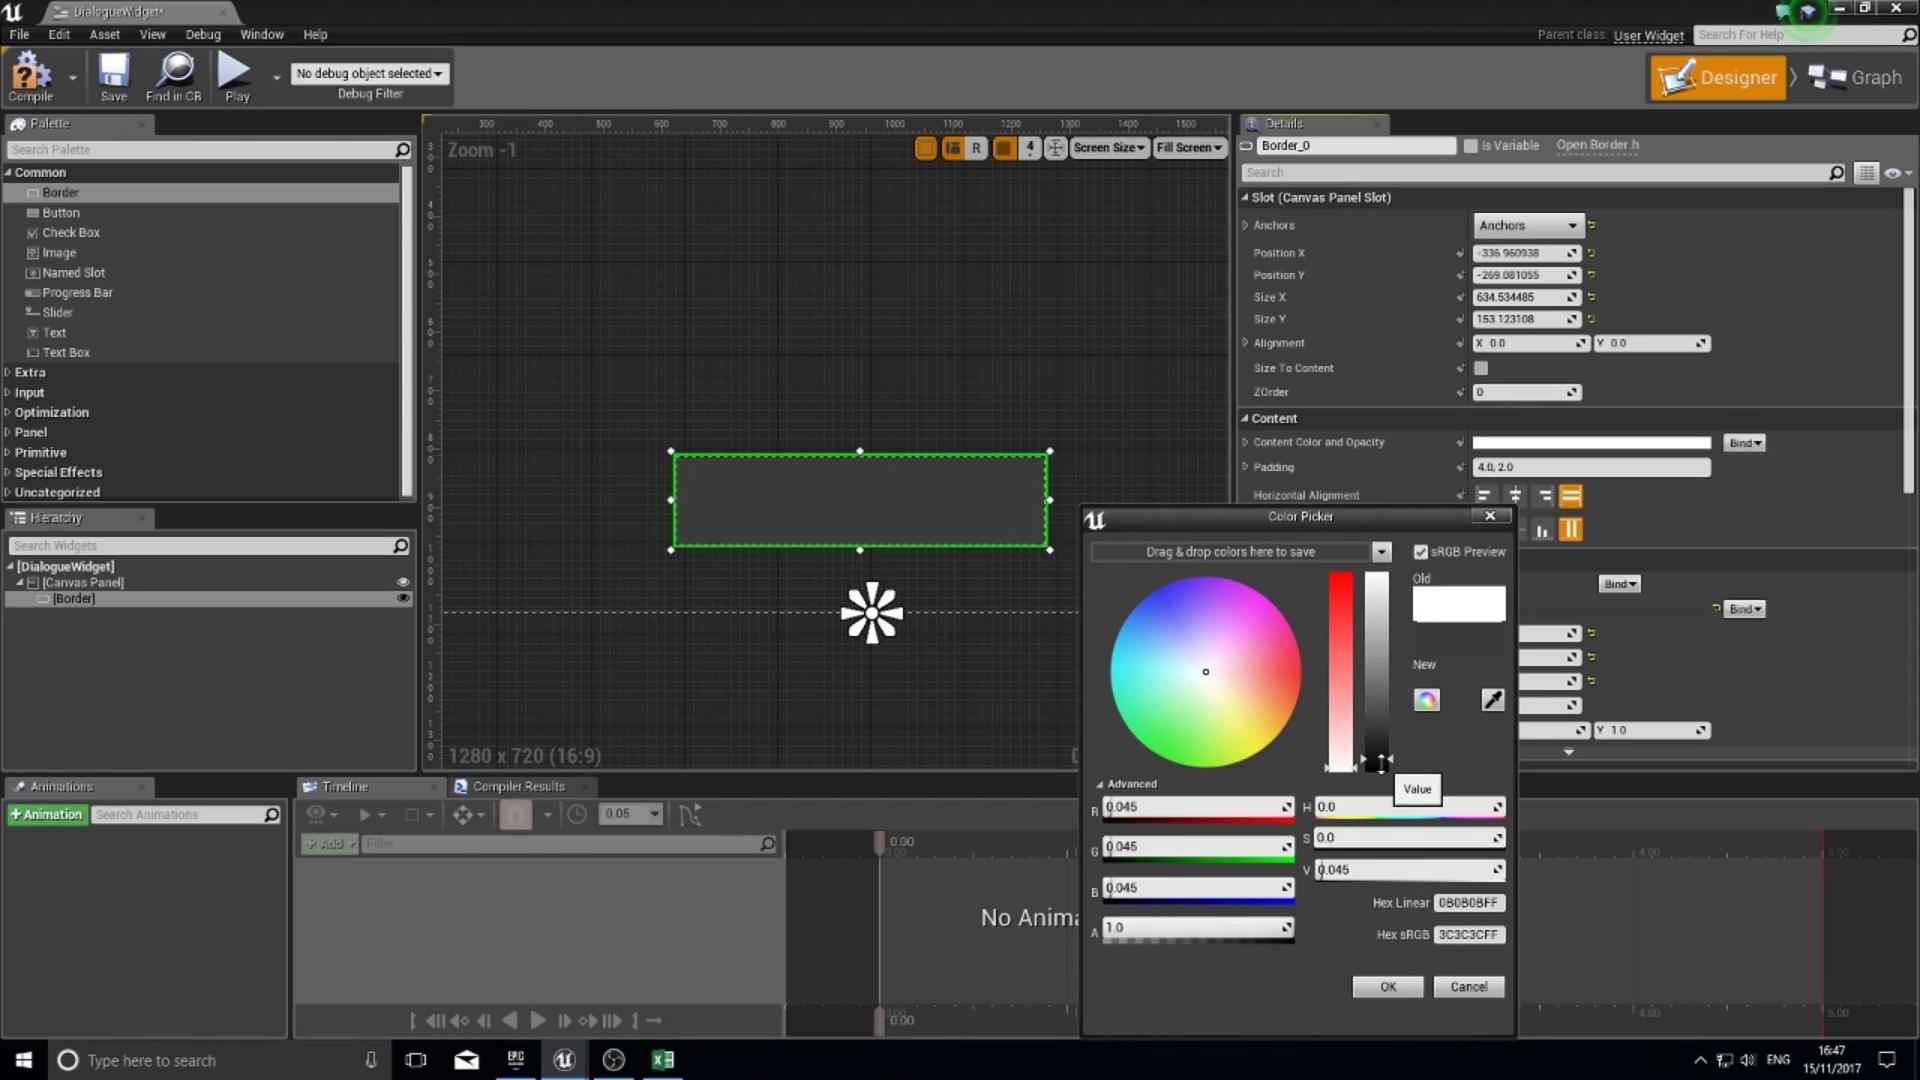
{"action": "left_click", "coordinate": [1211, 929]}
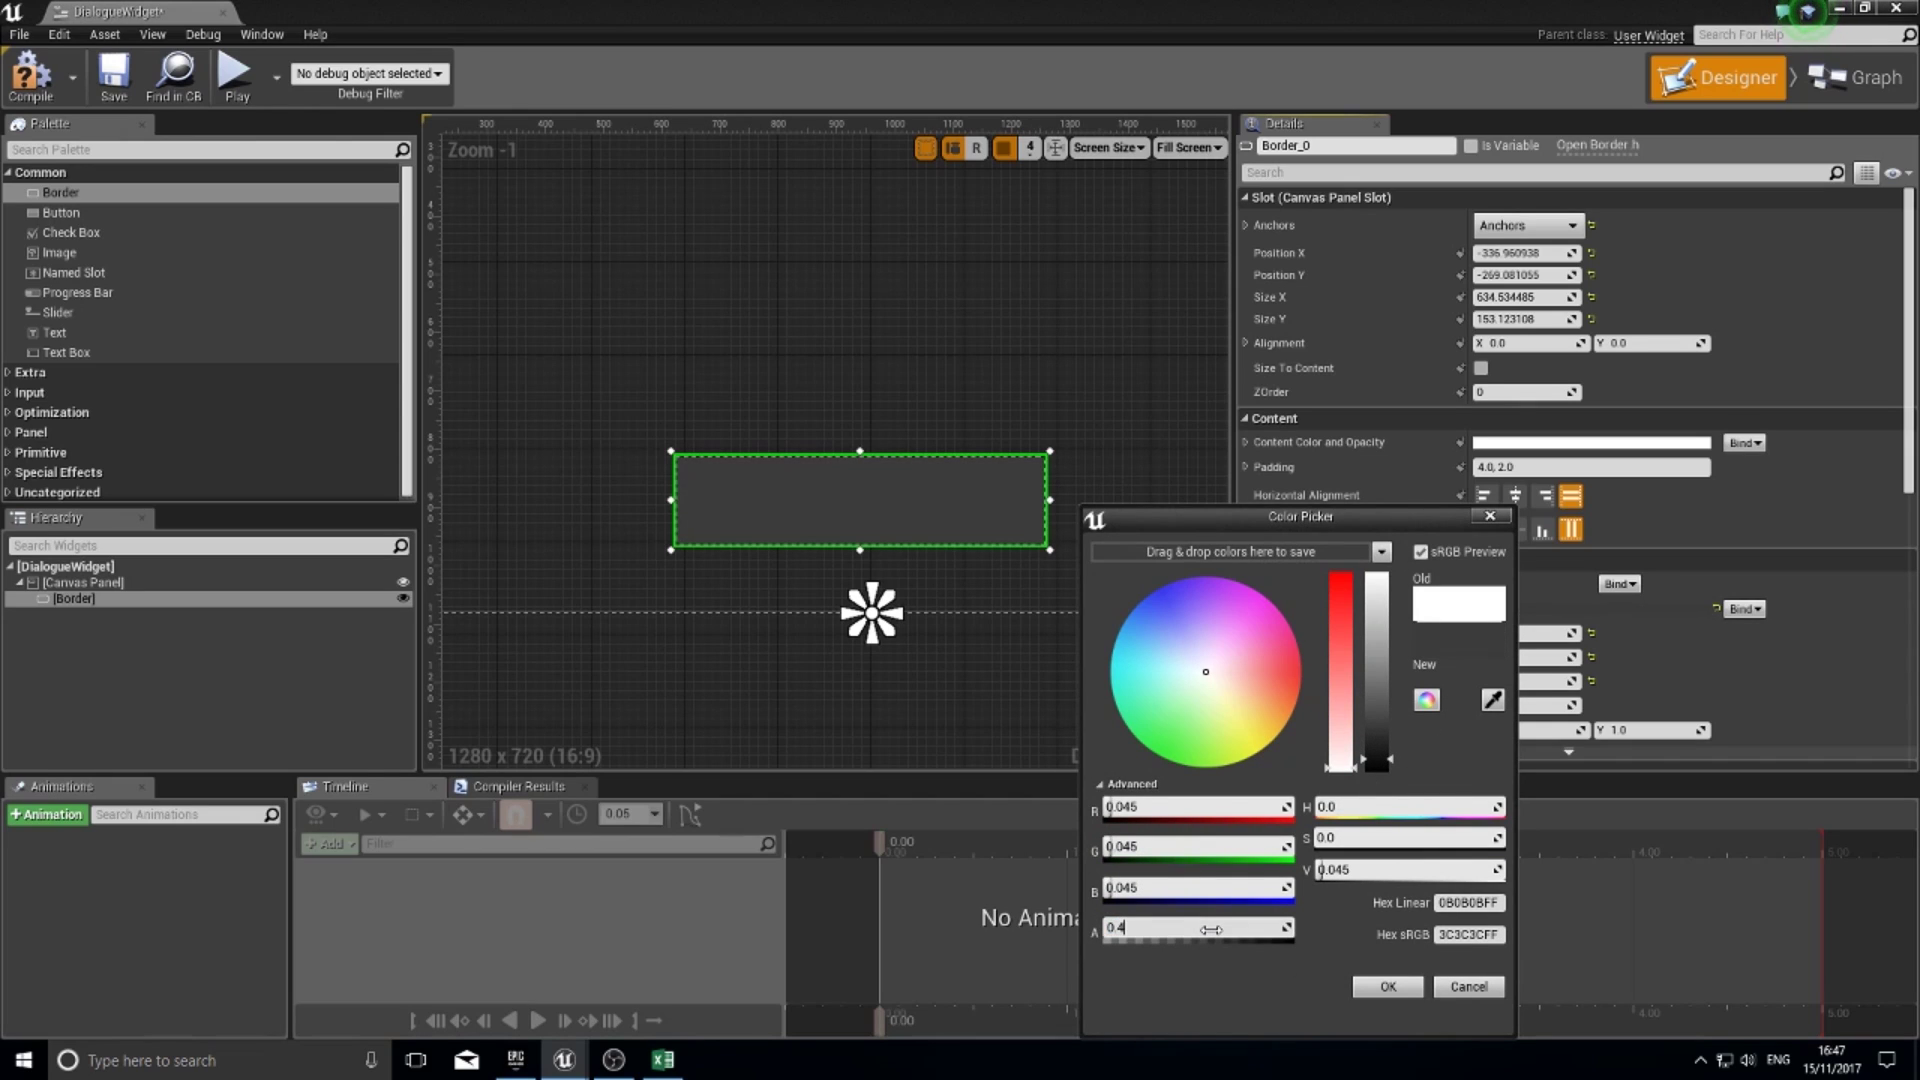
{"action": "left_click", "coordinate": [1385, 987]}
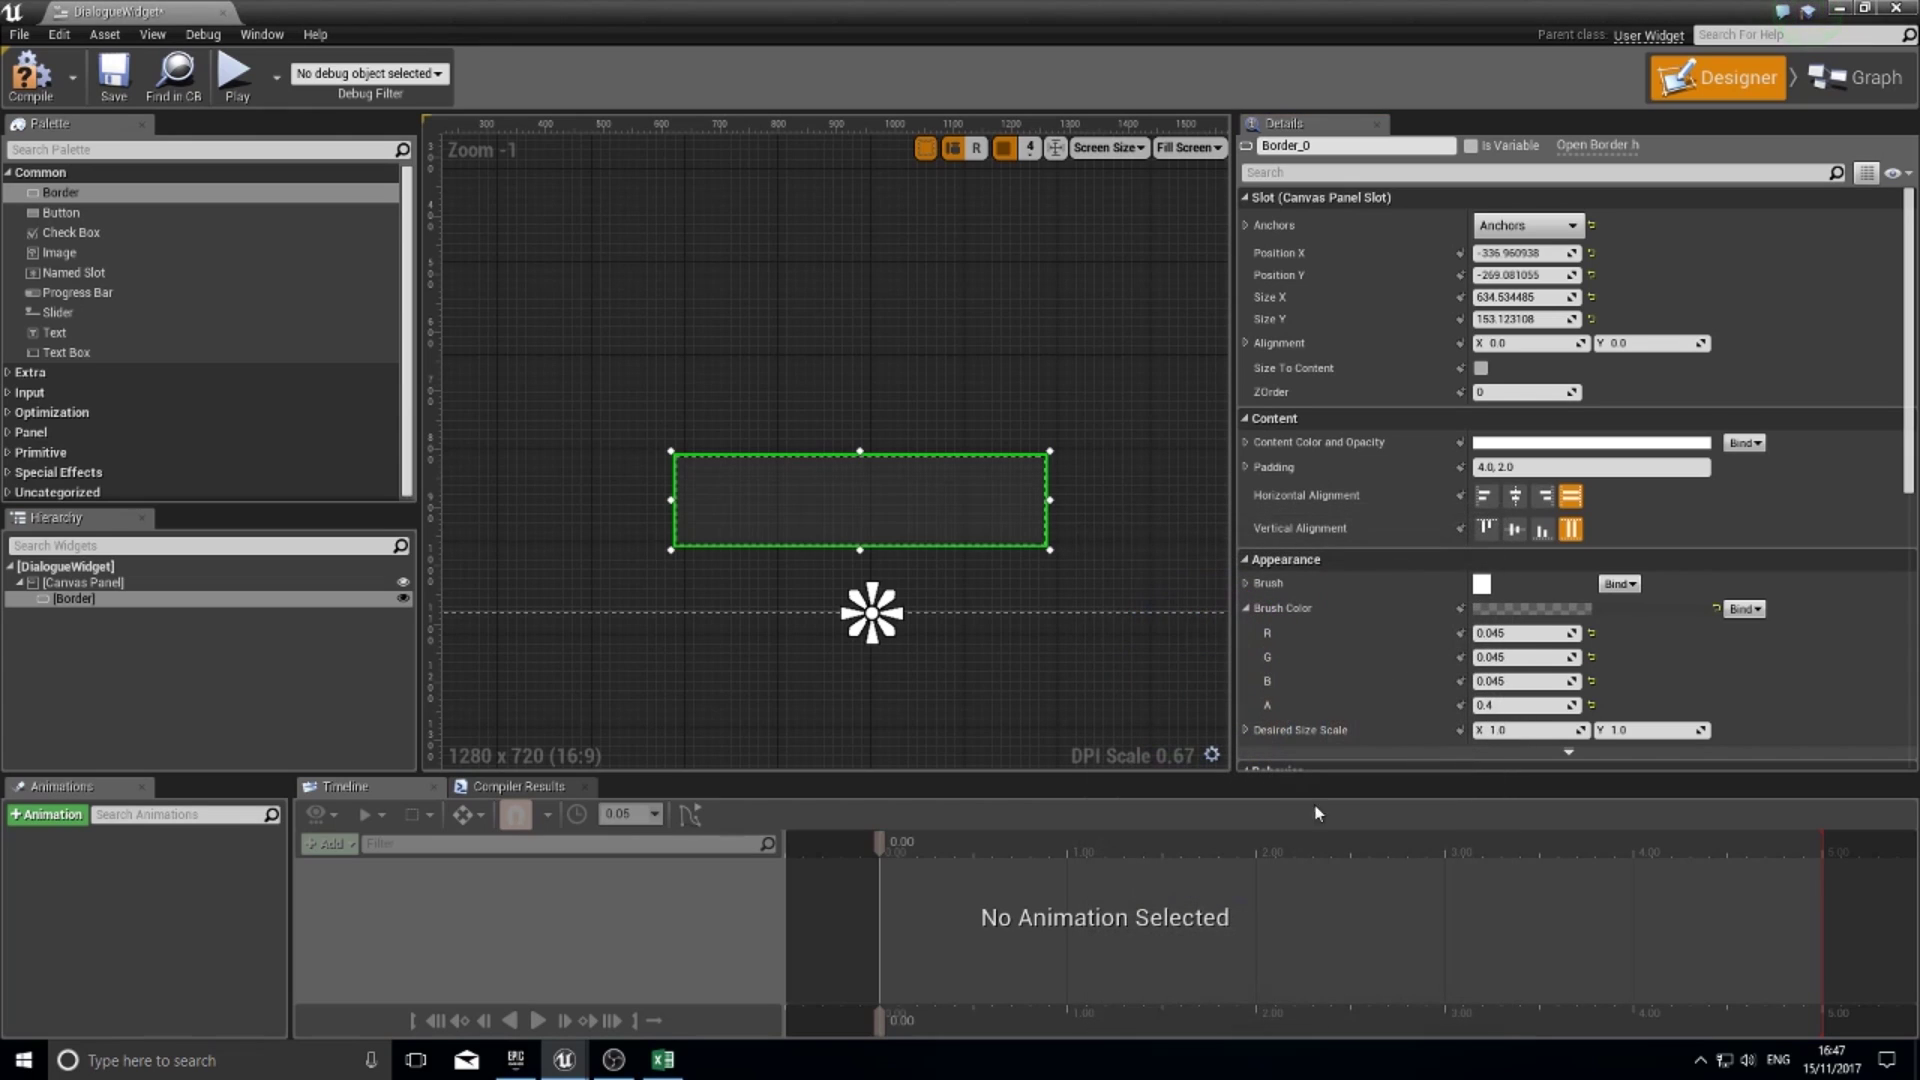
{"action": "left_click", "coordinate": [1133, 562]}
{"action": "left_click", "coordinate": [922, 472]}
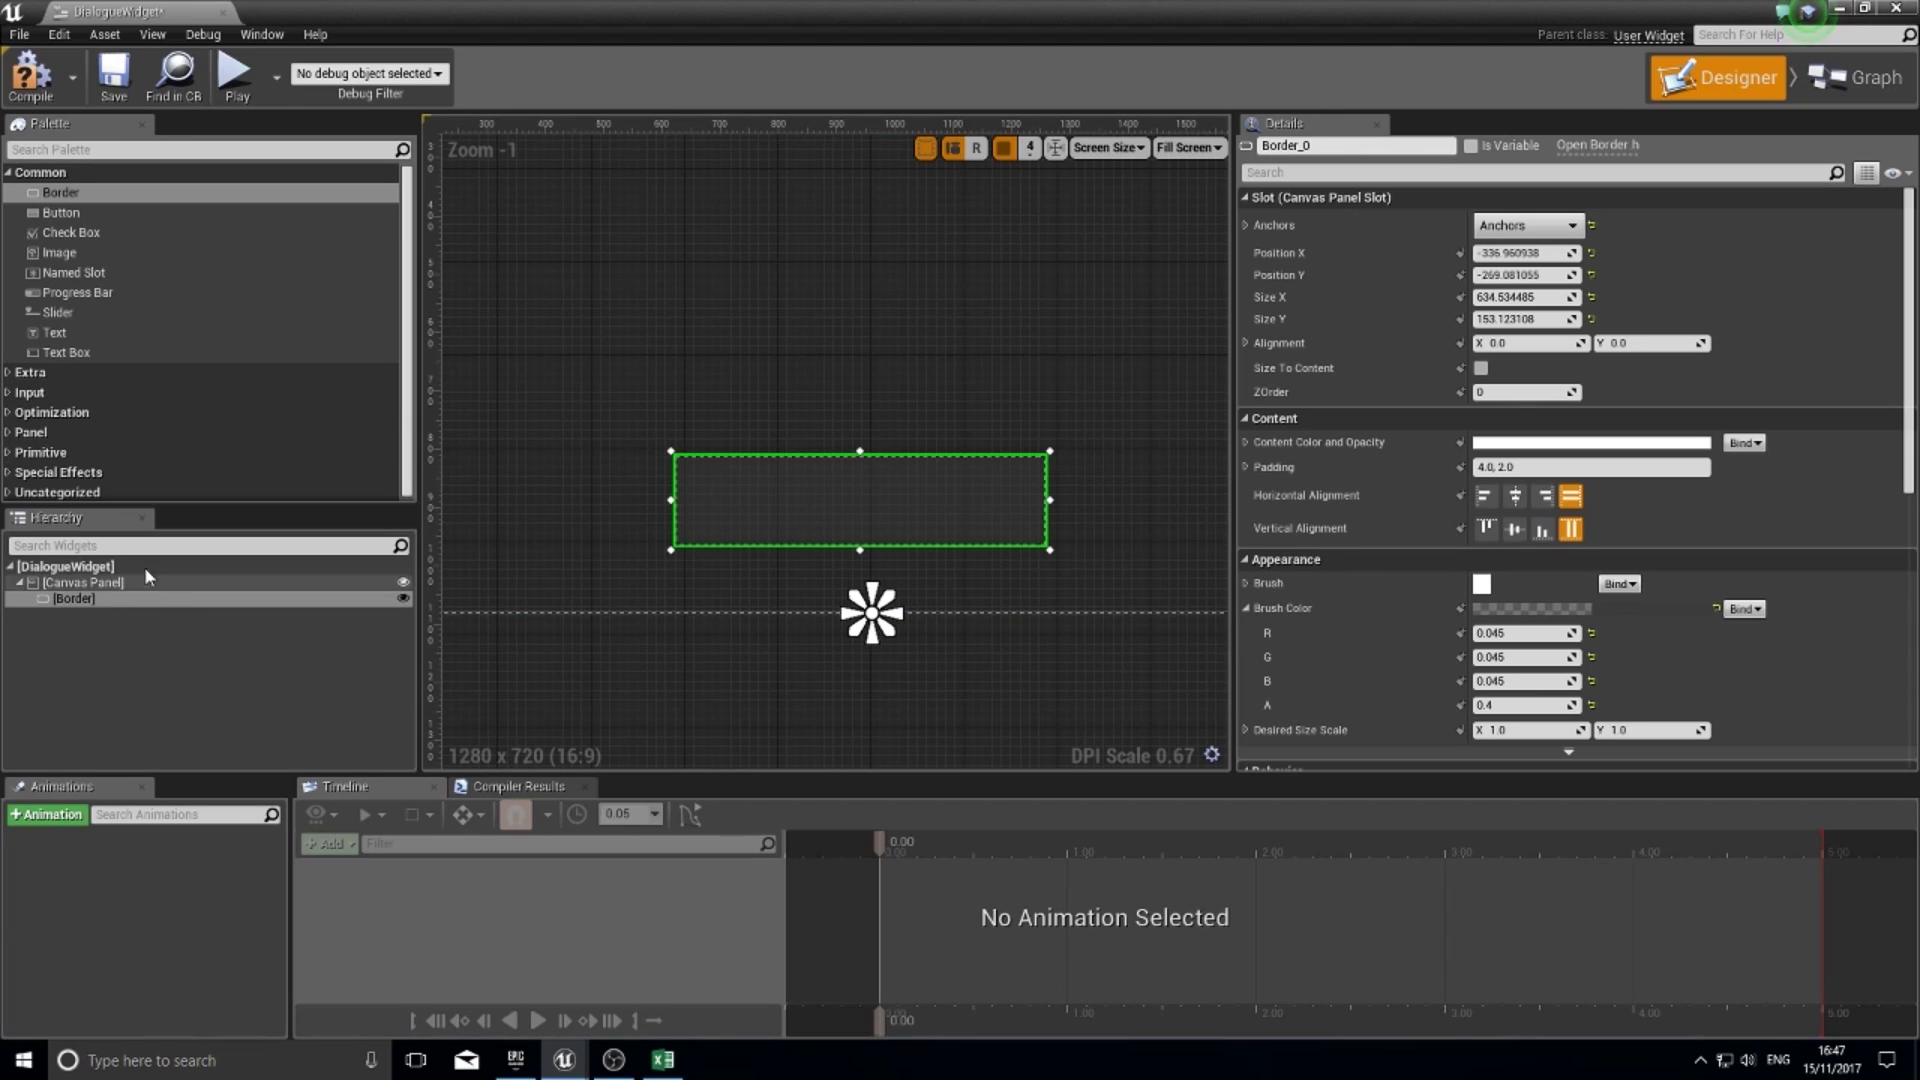
- Add a Text widget inside the Border, with centred justification and centred vertical alignment
{"action": "left_click", "coordinate": [65, 340]}
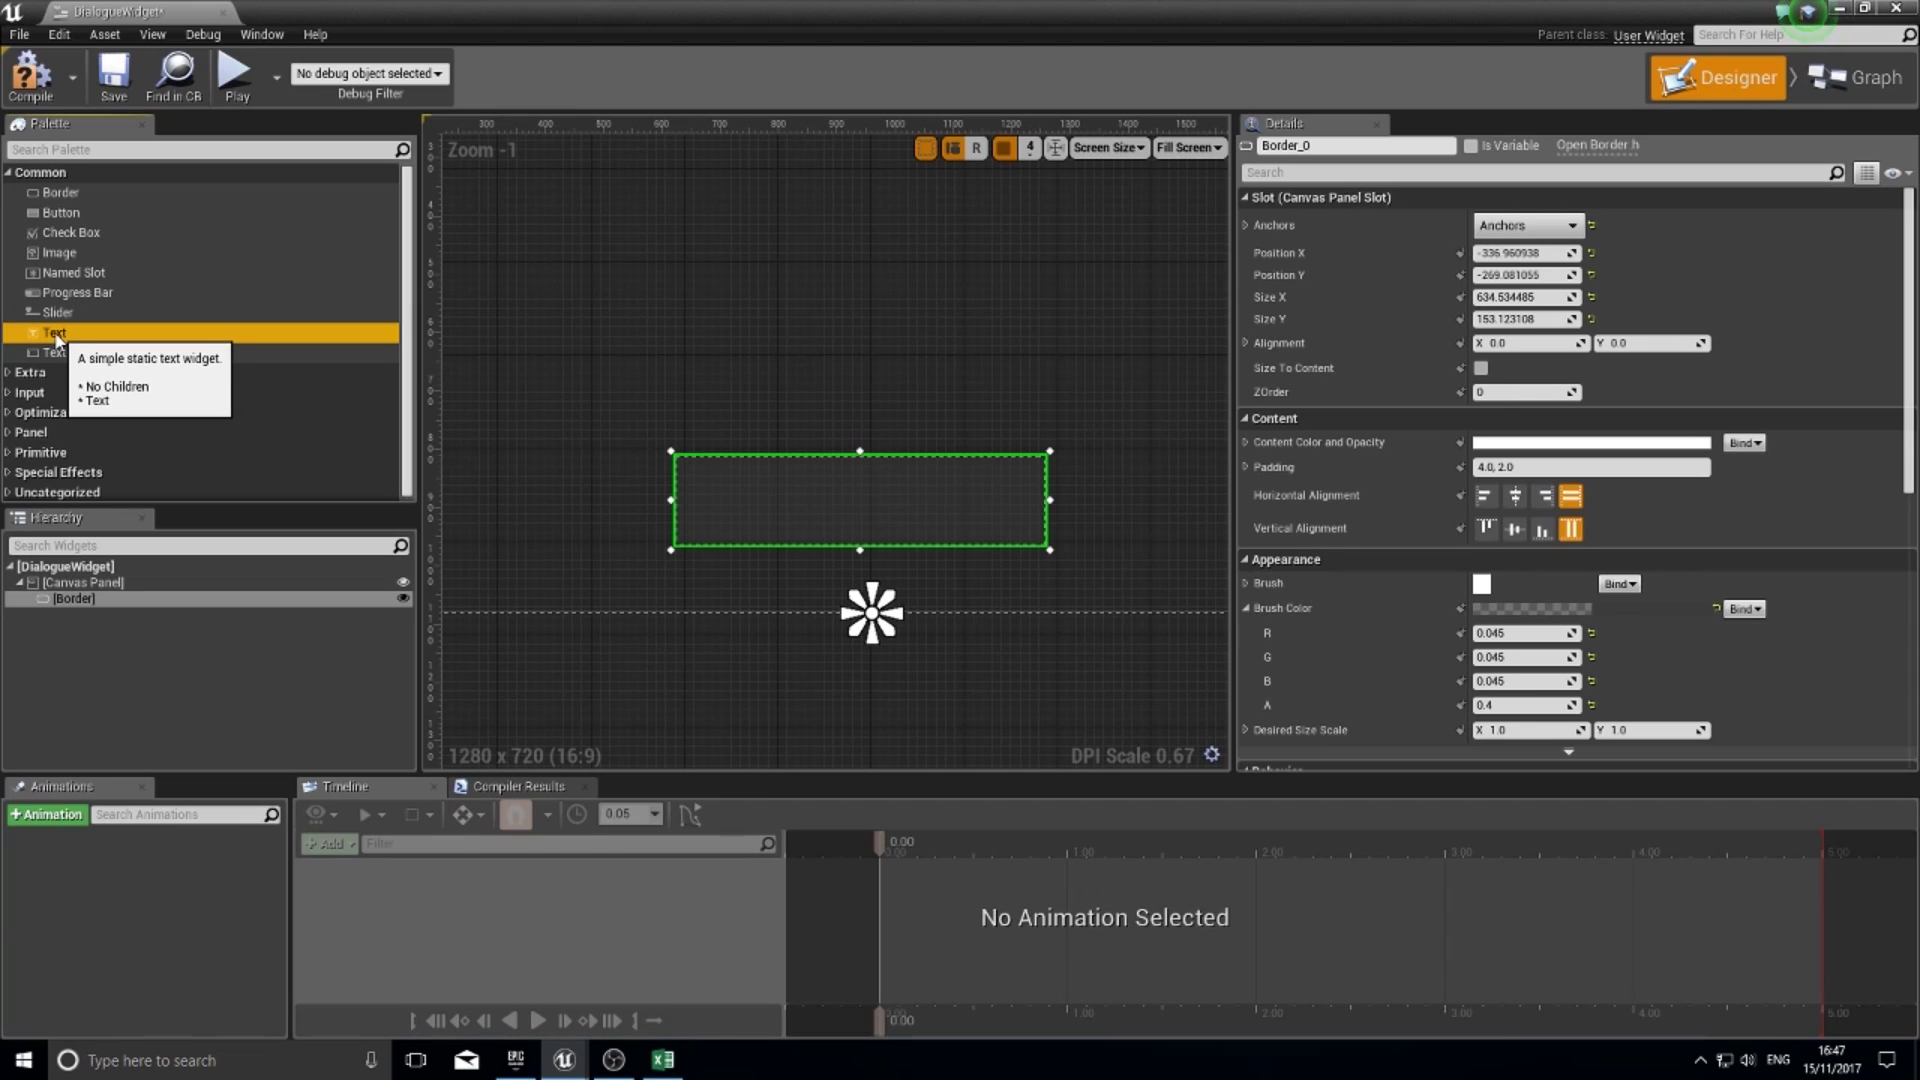
{"action": "left_click_drag", "start_coordinate": [57, 340], "coordinate": [95, 600]}
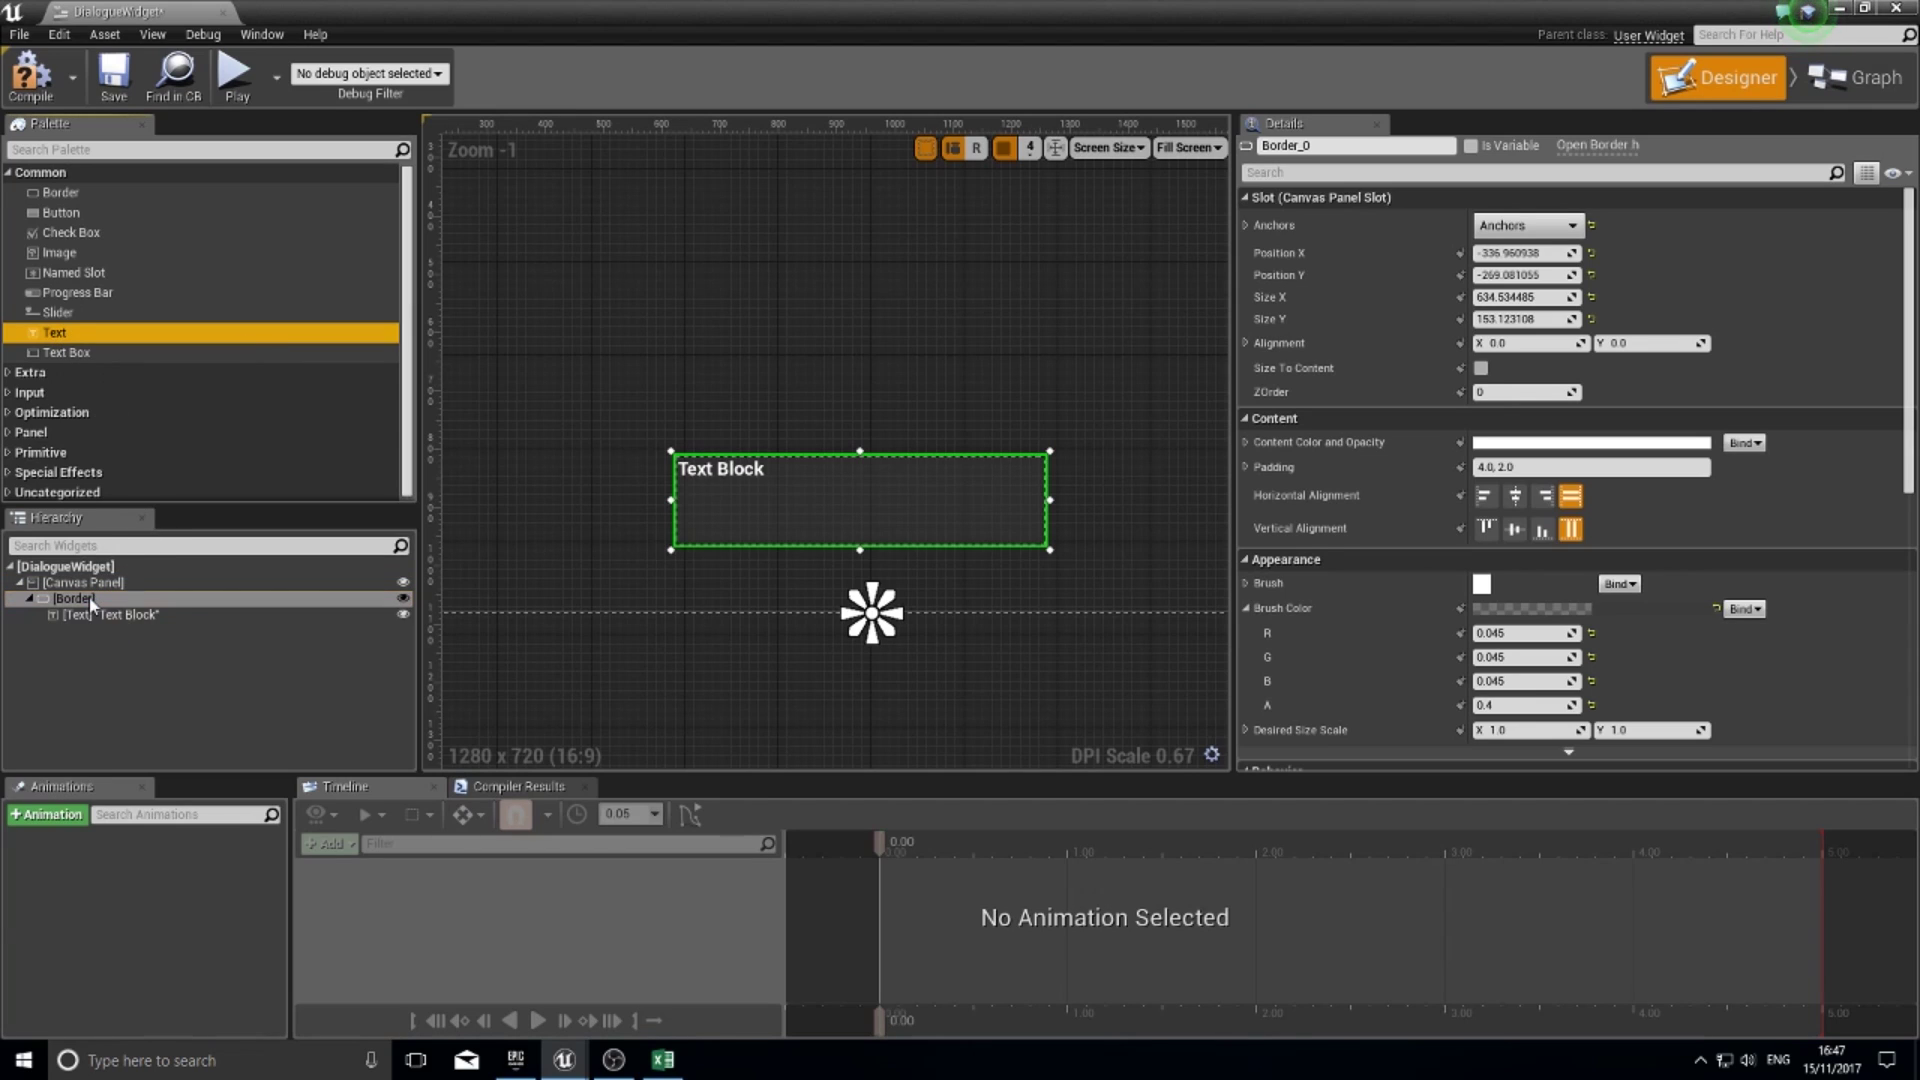
{"action": "left_click", "coordinate": [740, 472]}
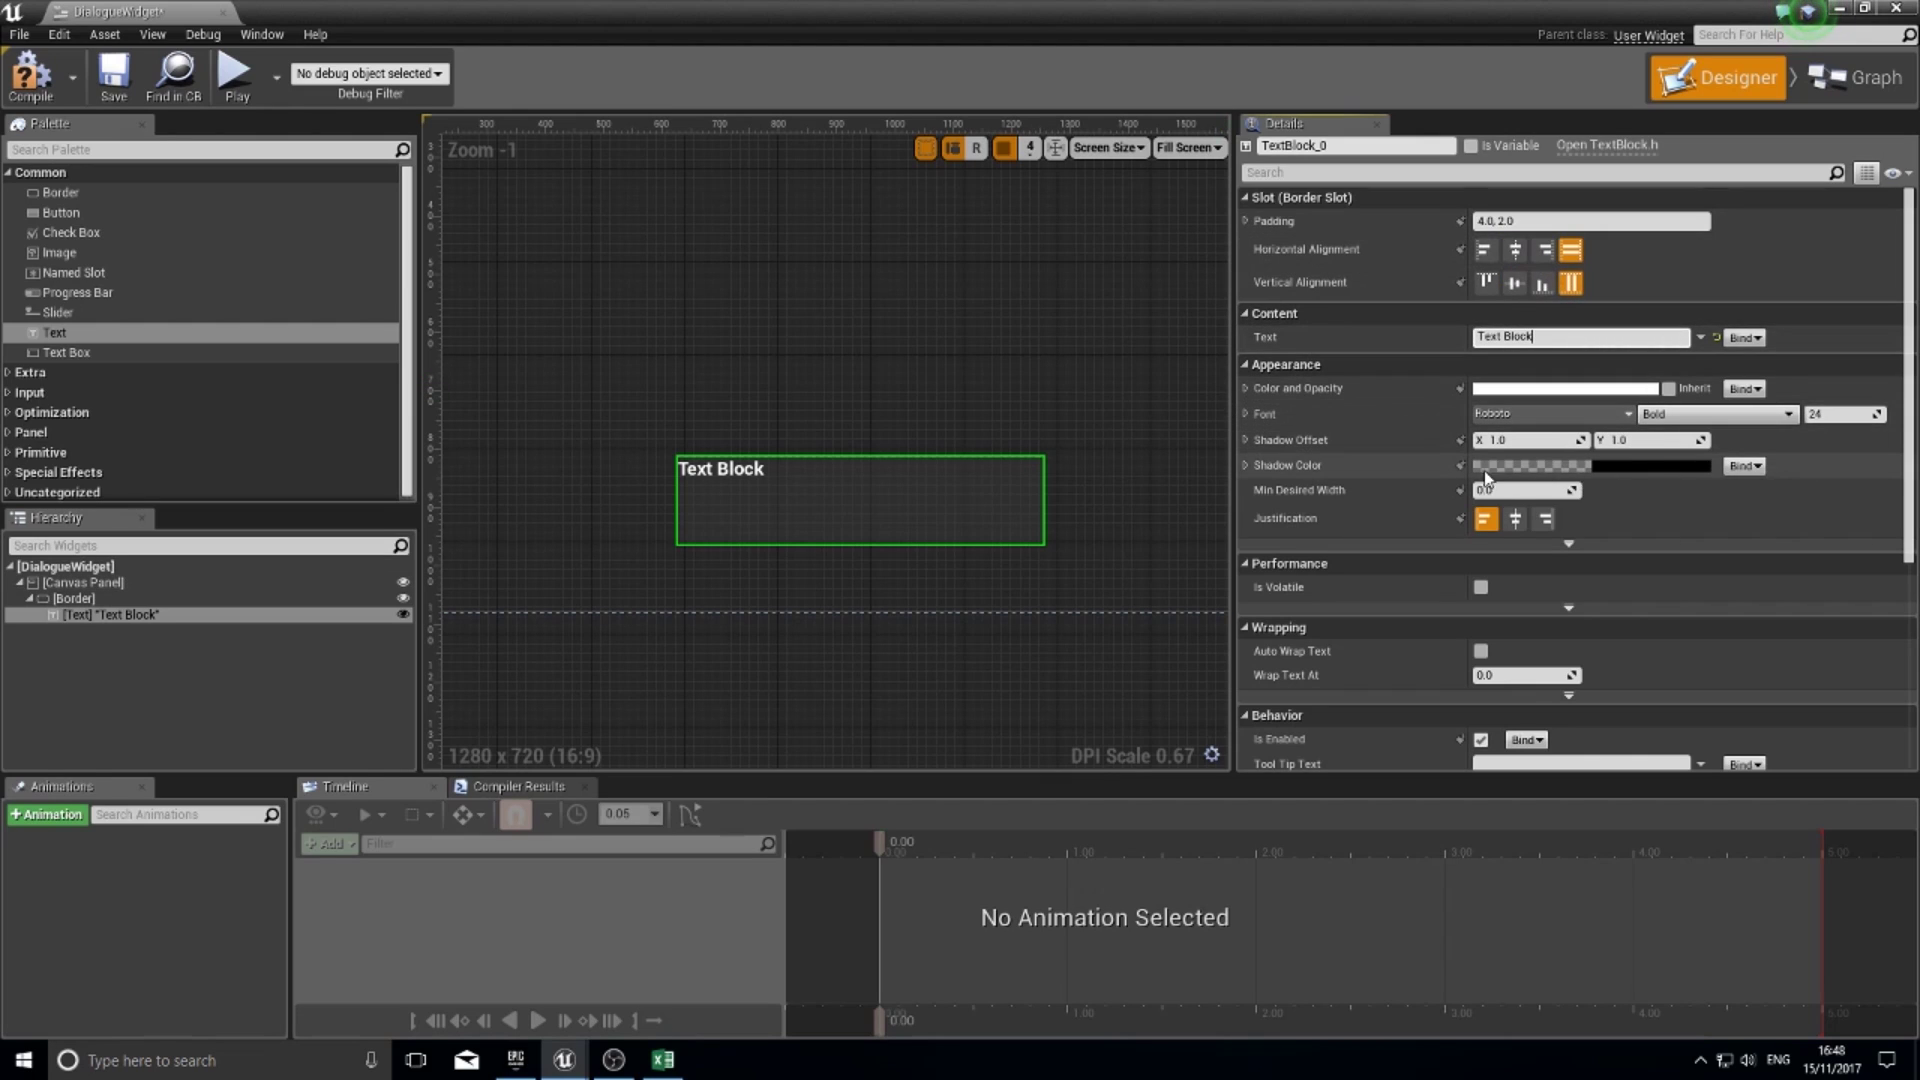
{"action": "left_click", "coordinate": [1516, 519]}
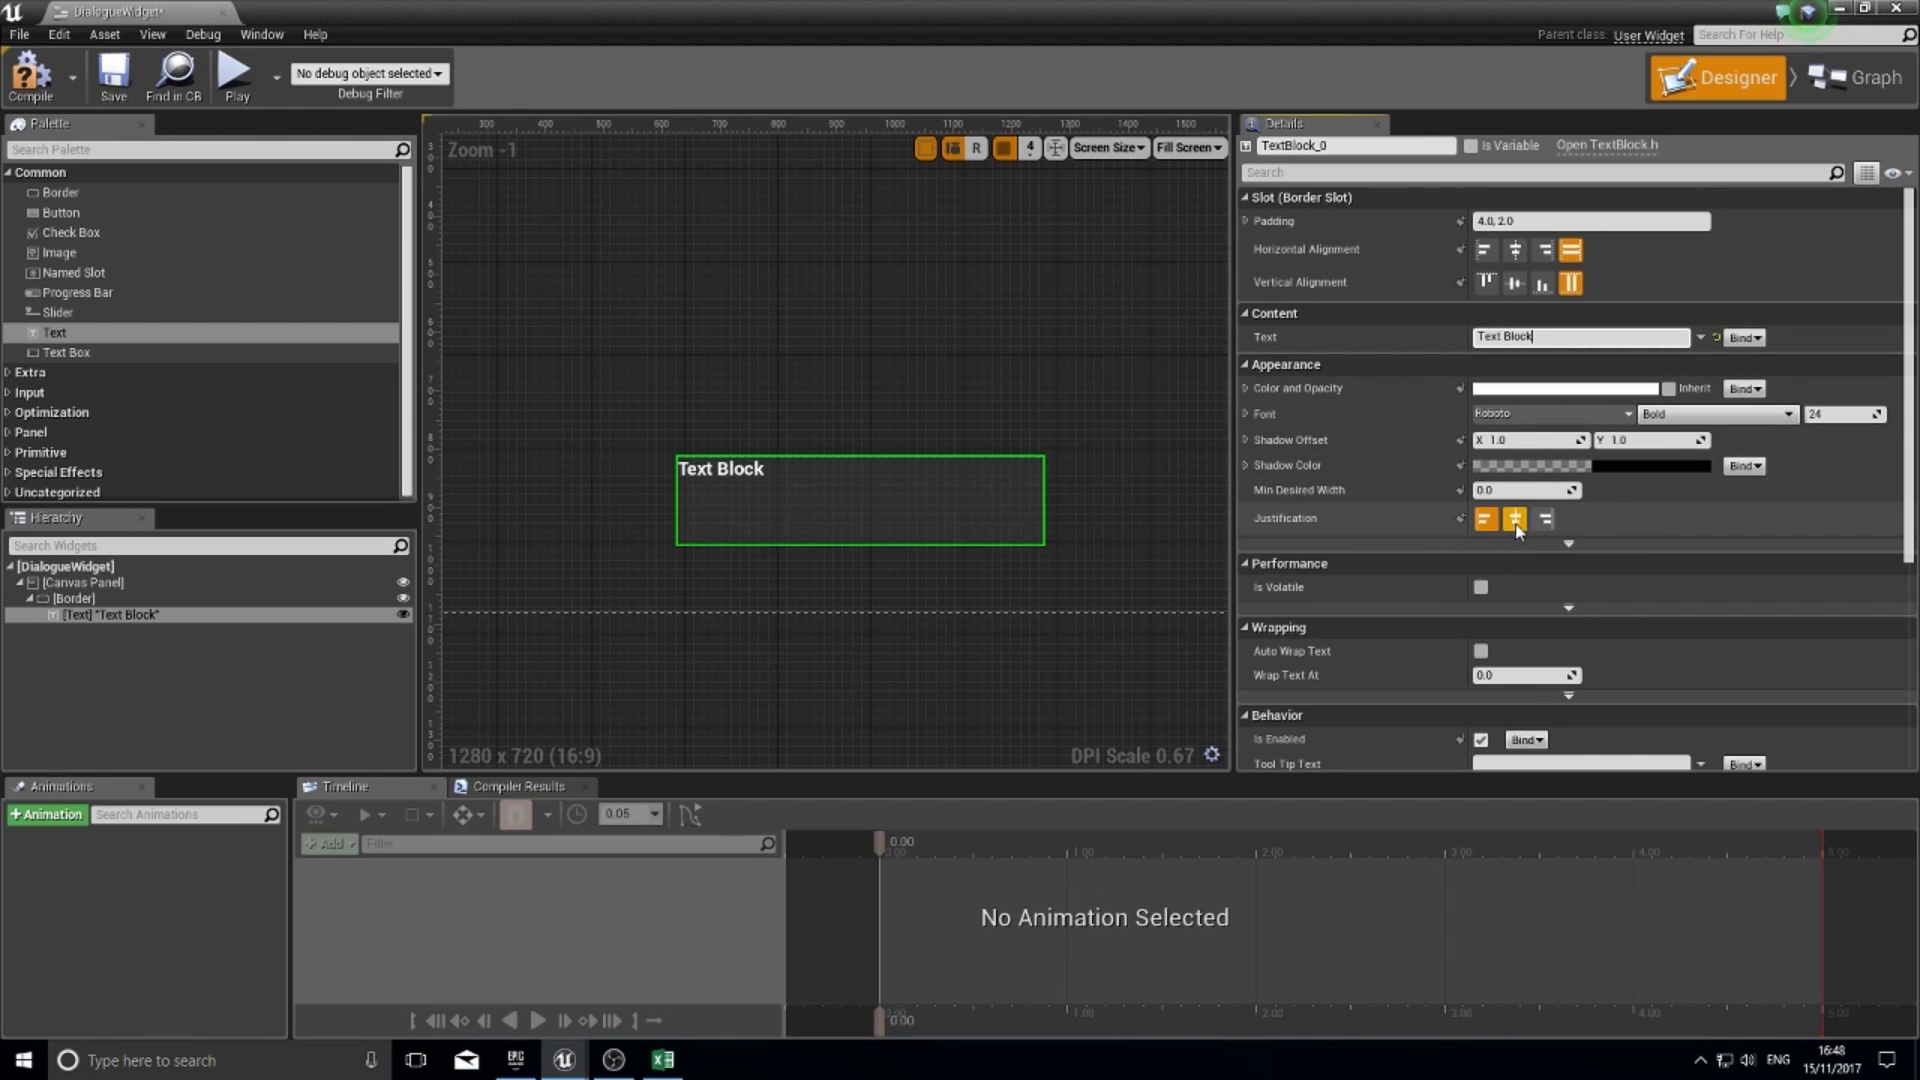
{"action": "left_click", "coordinate": [1515, 285]}
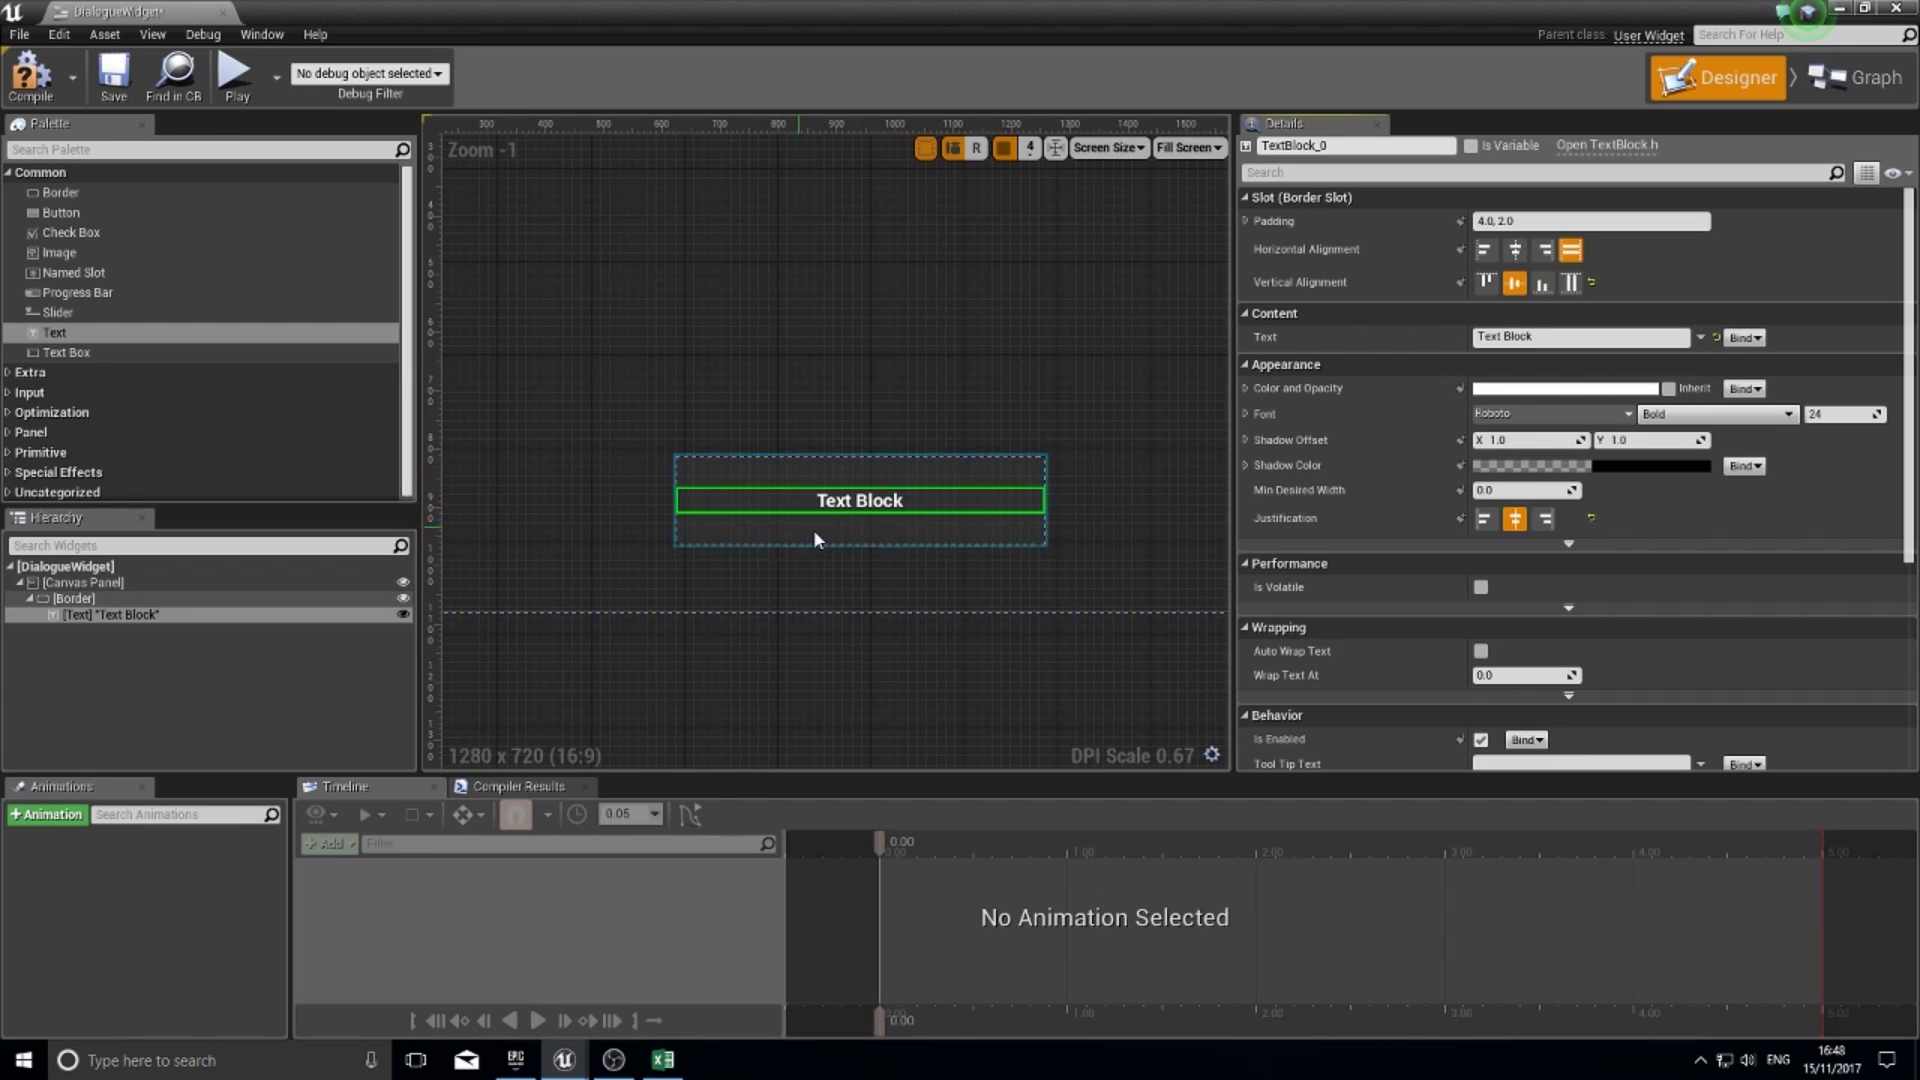
- Create a variable named DialogueText of type Text in the widget's graph and compile the blueprint
{"action": "left_click", "coordinate": [1845, 85]}
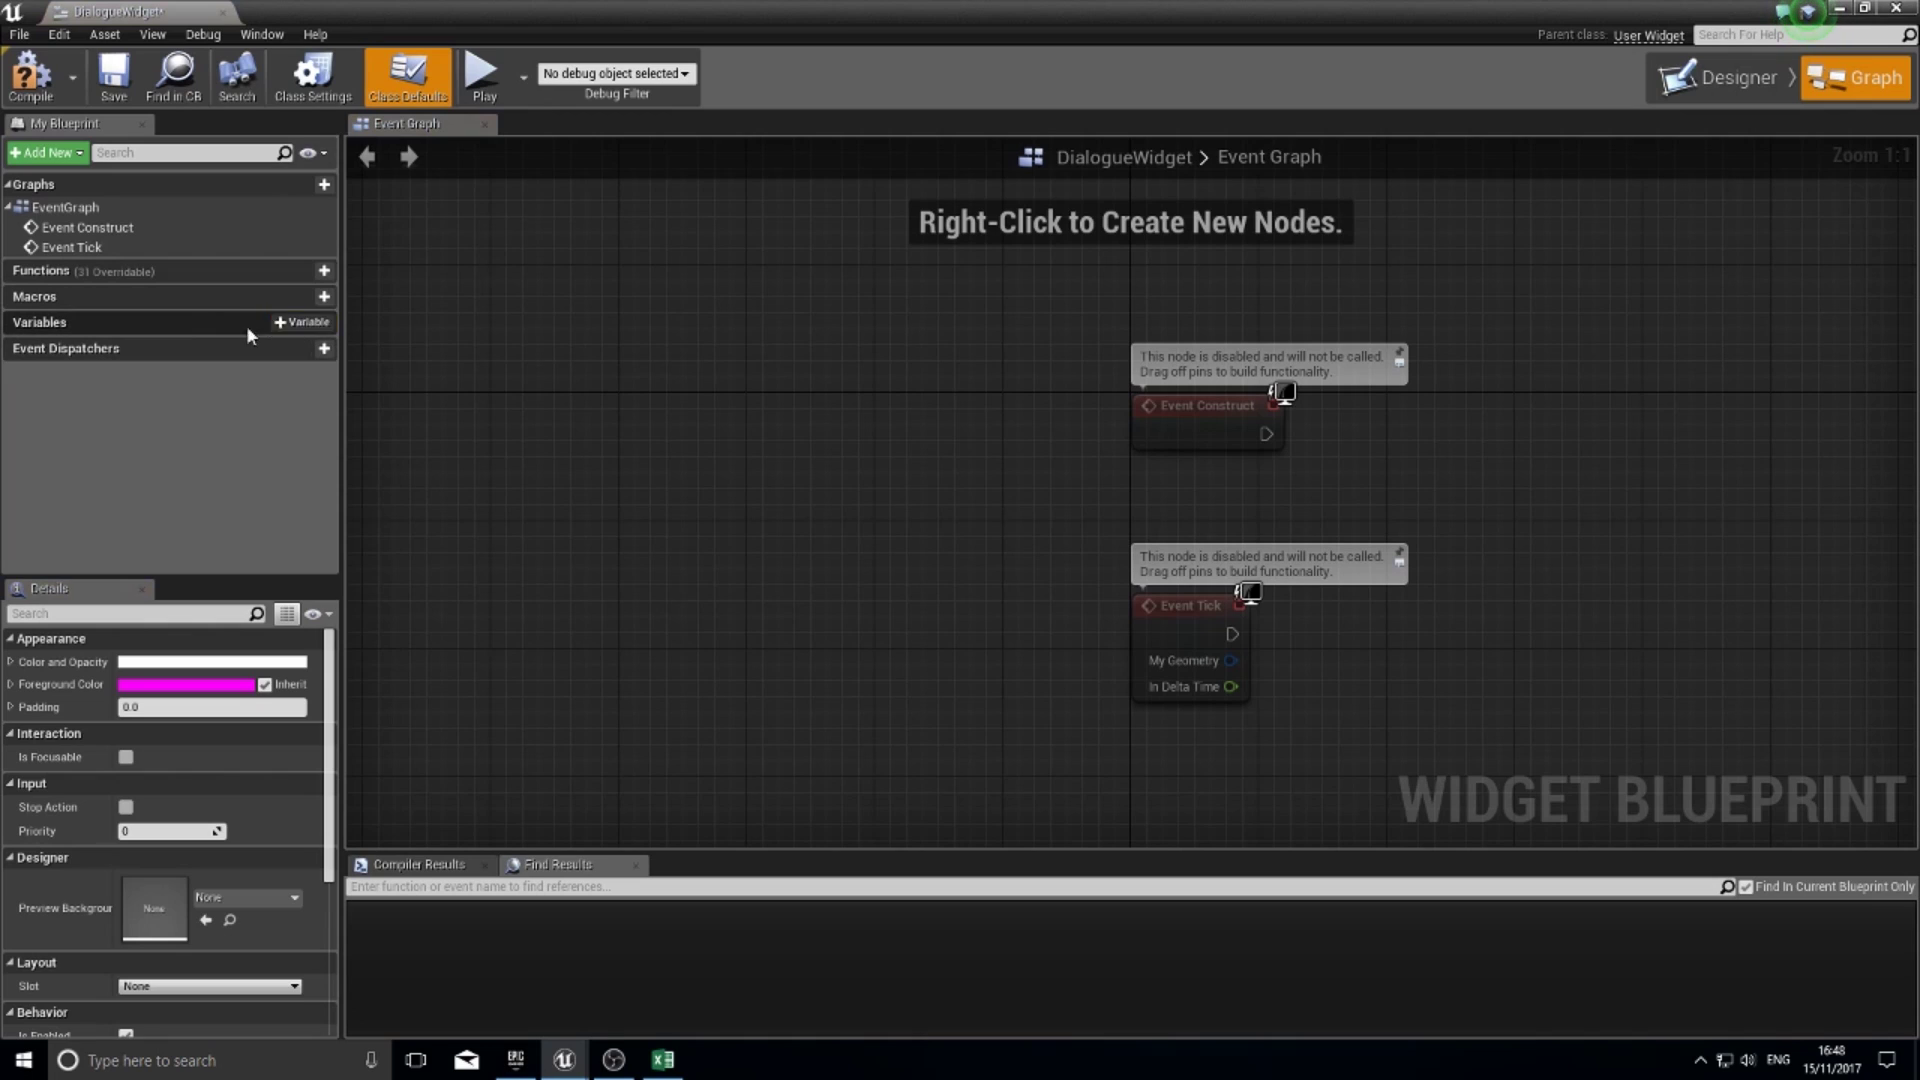
{"action": "left_click", "coordinate": [300, 322]}
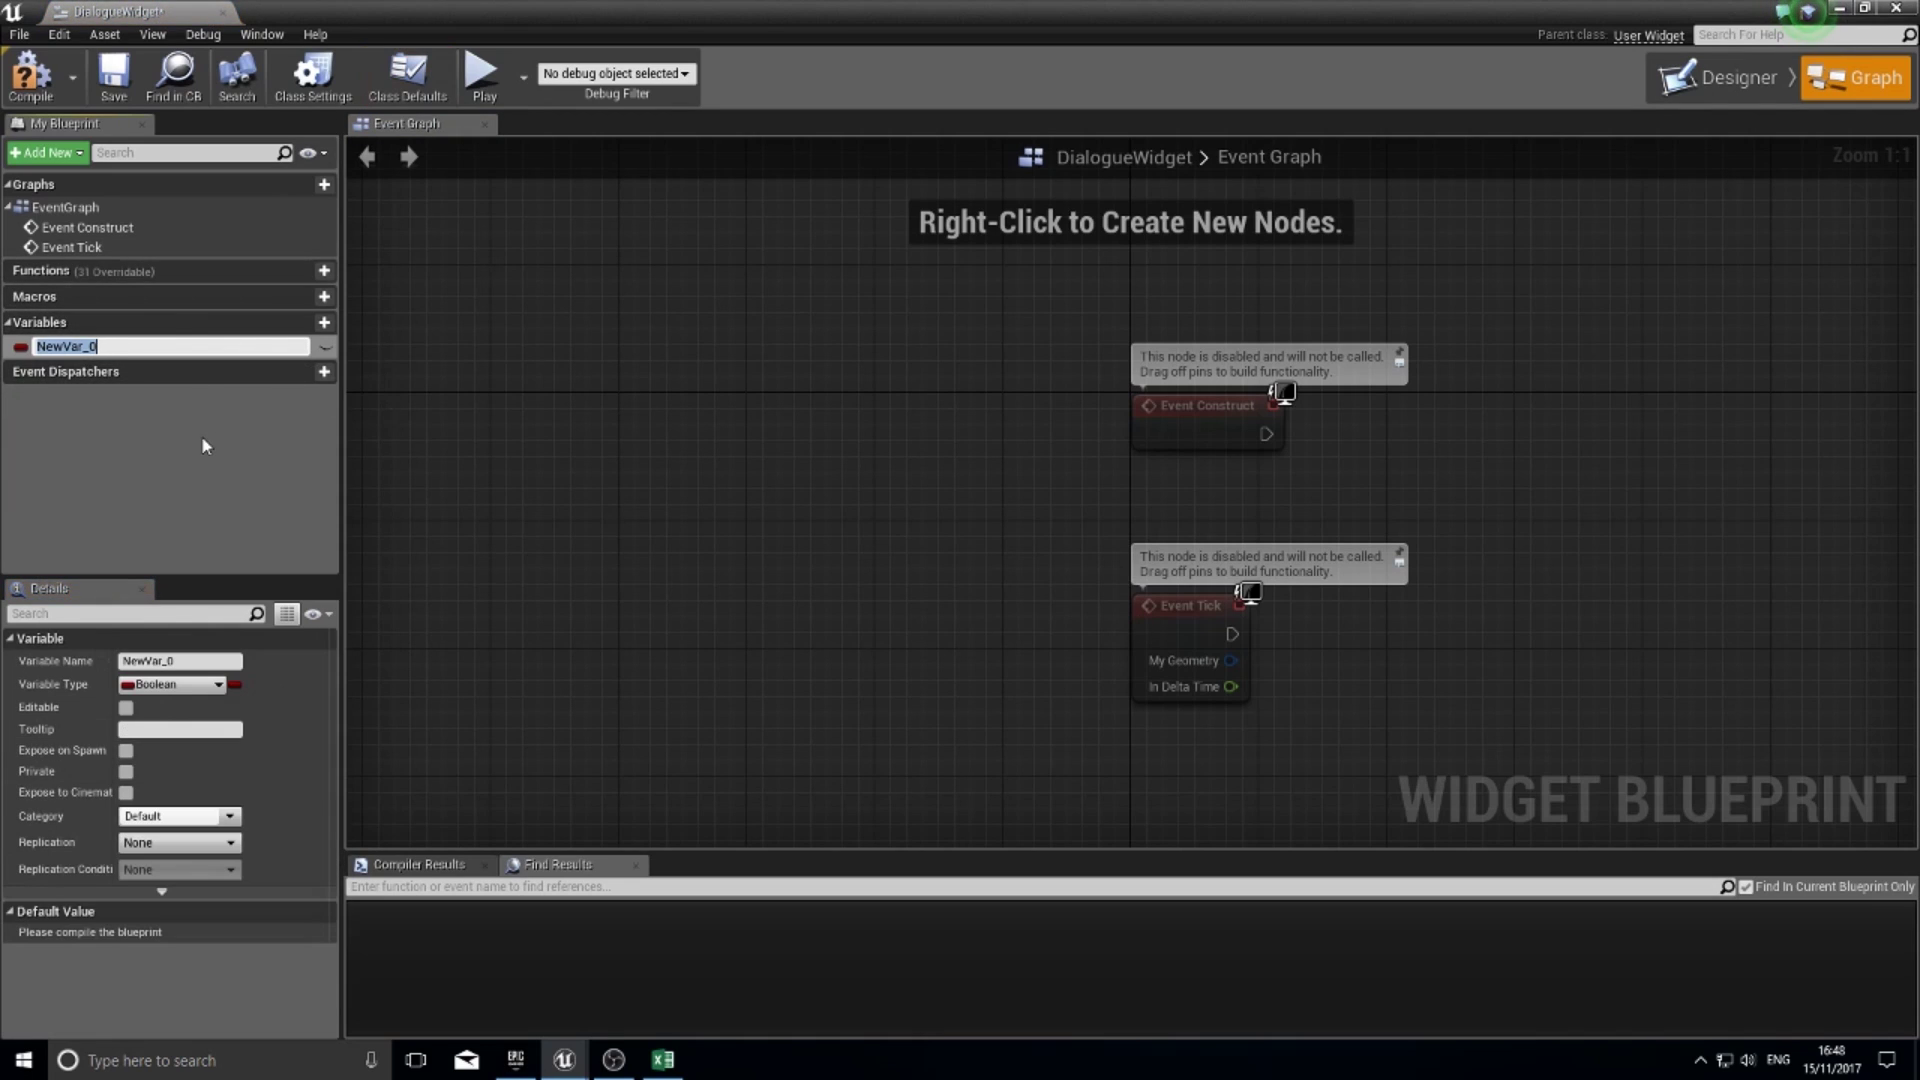
{"action": "type", "text": "DialogueText"}
{"action": "key", "text": "Return"}
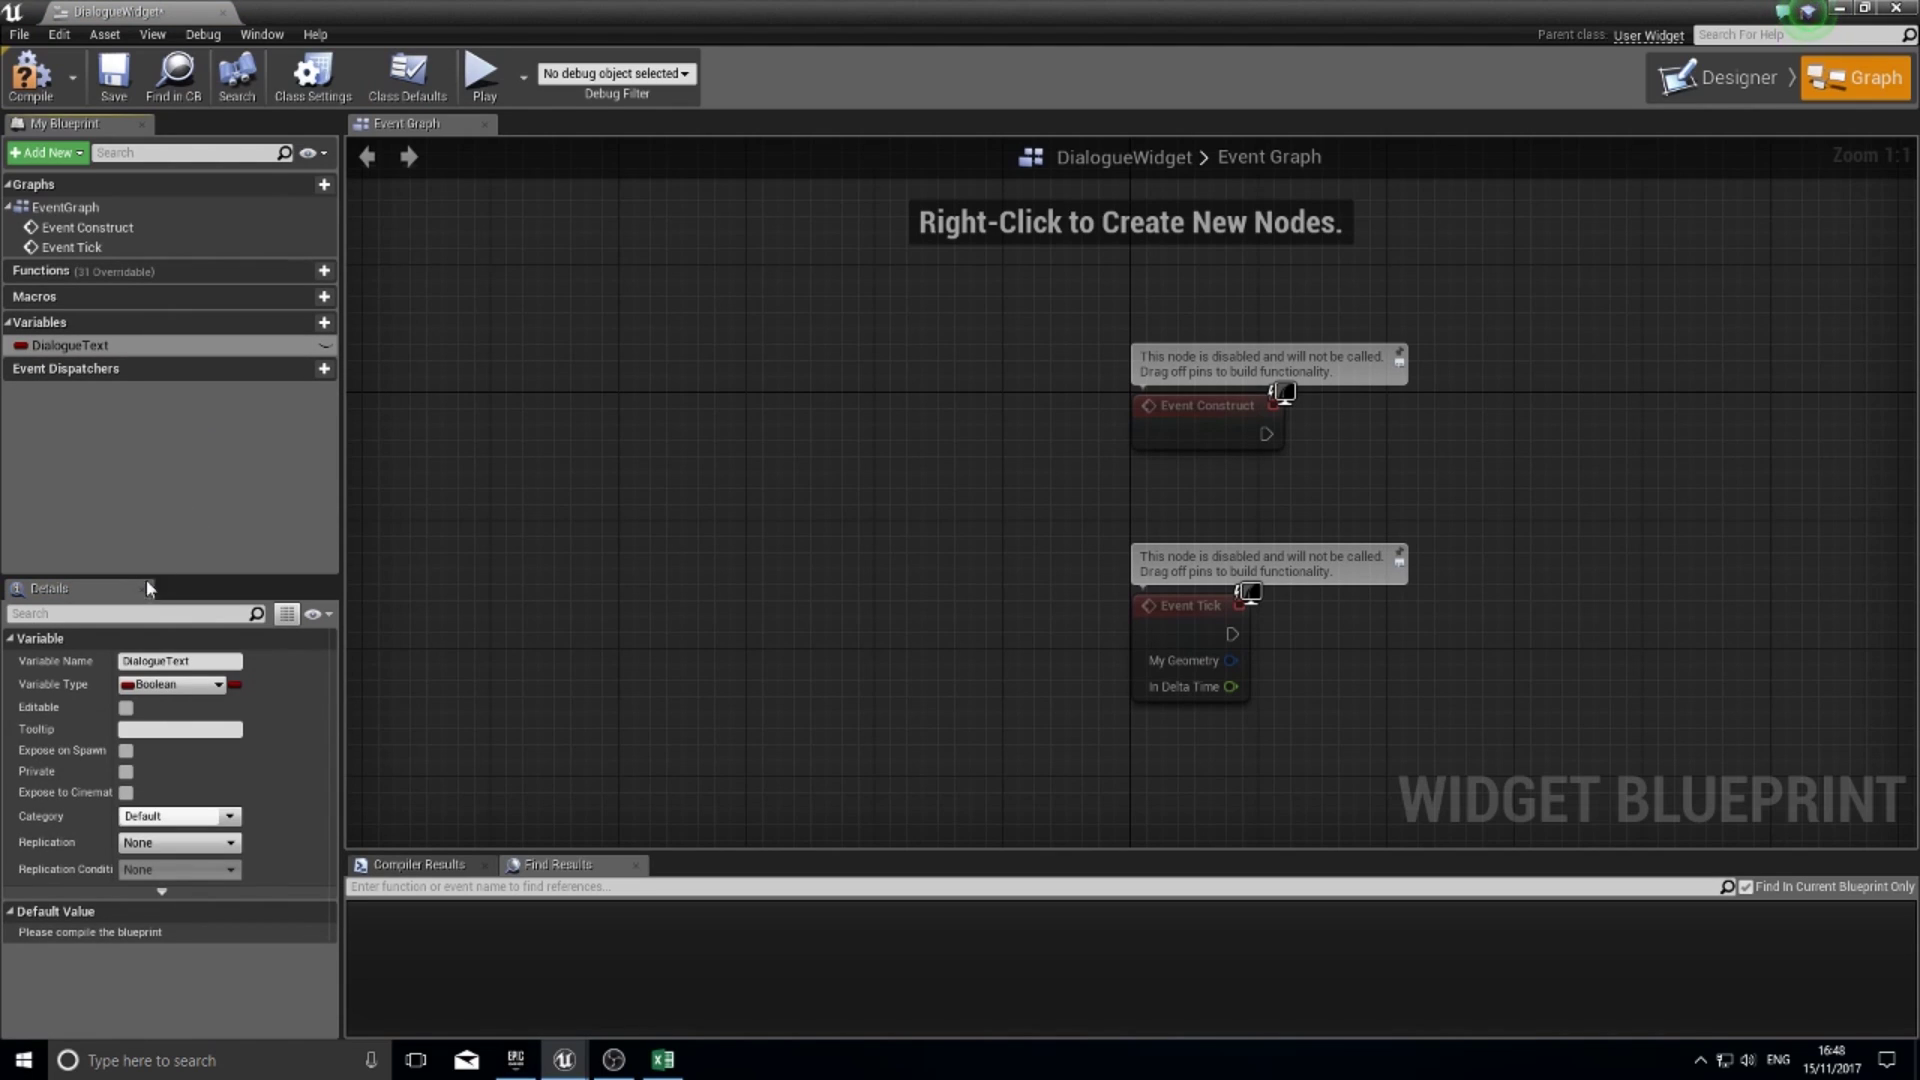
{"action": "left_click", "coordinate": [172, 683]}
{"action": "left_click", "coordinate": [165, 399]}
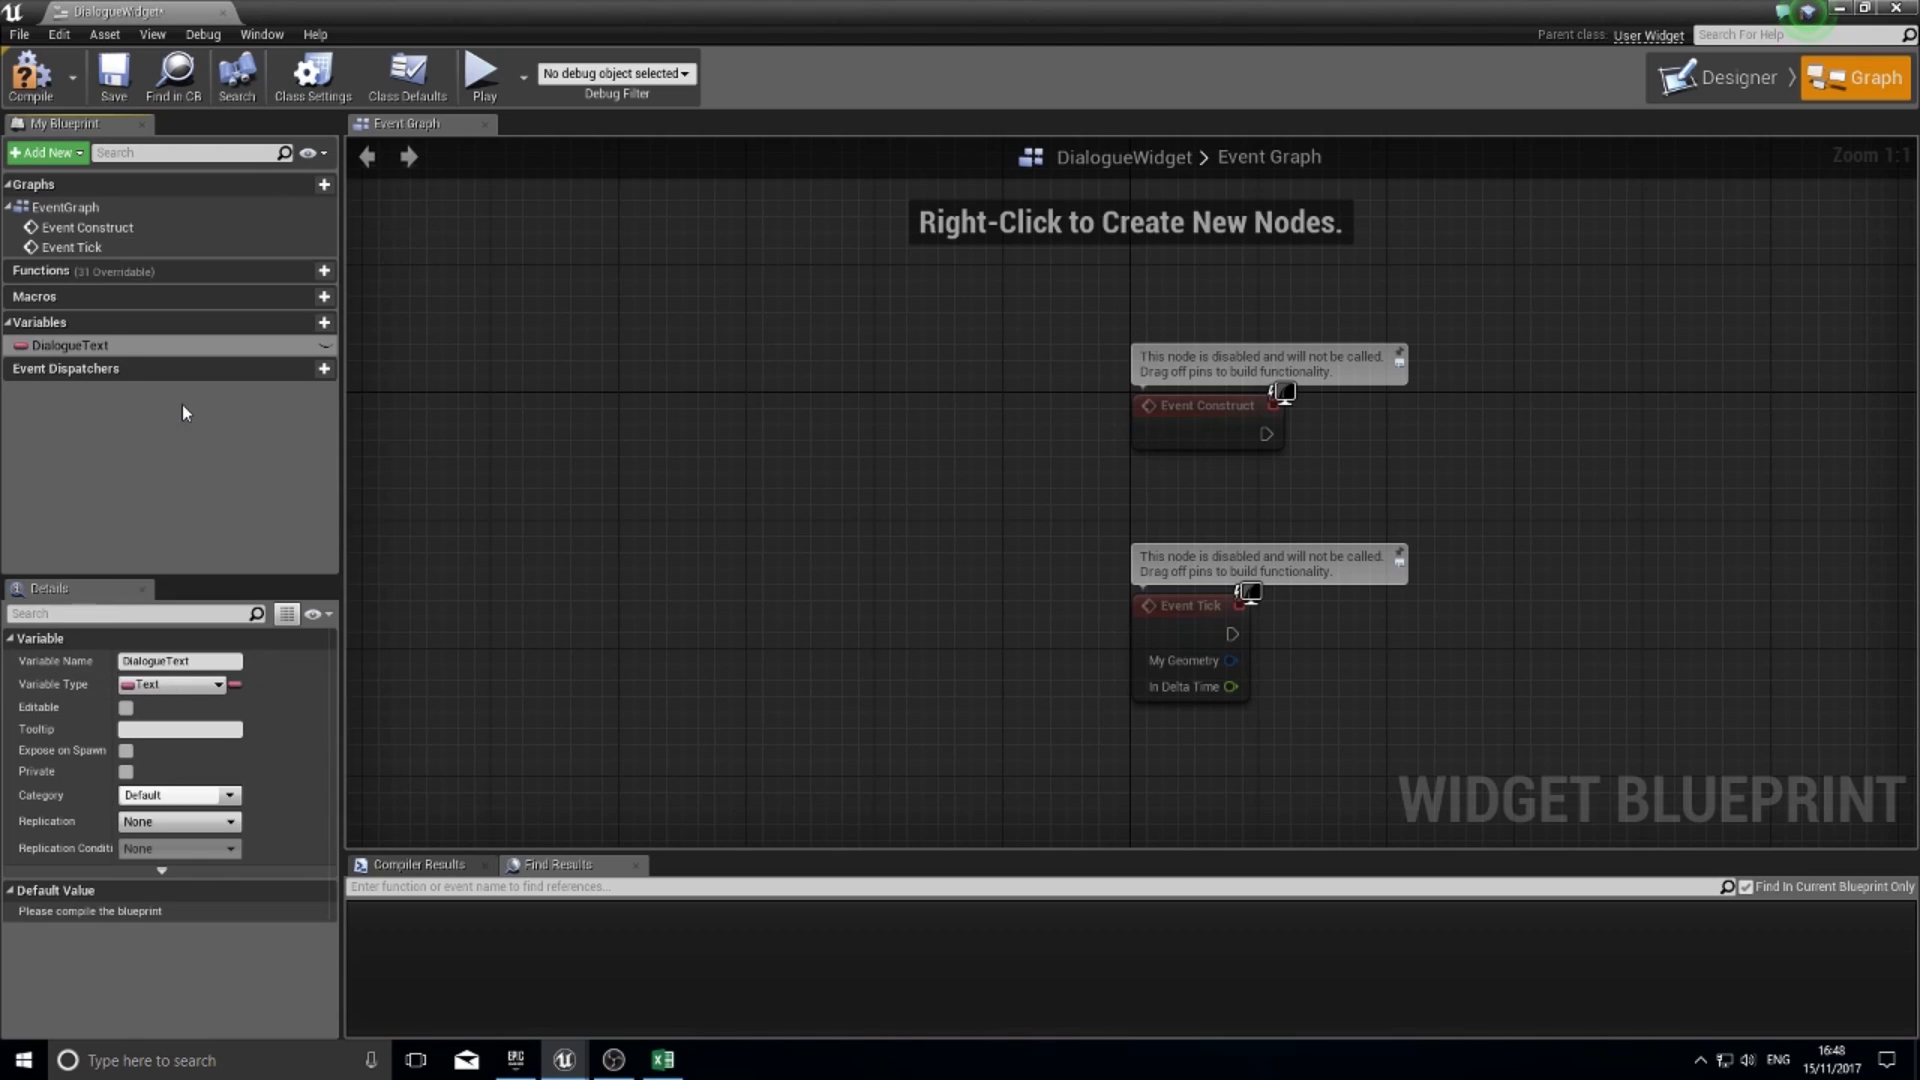
{"action": "left_click", "coordinate": [30, 75]}
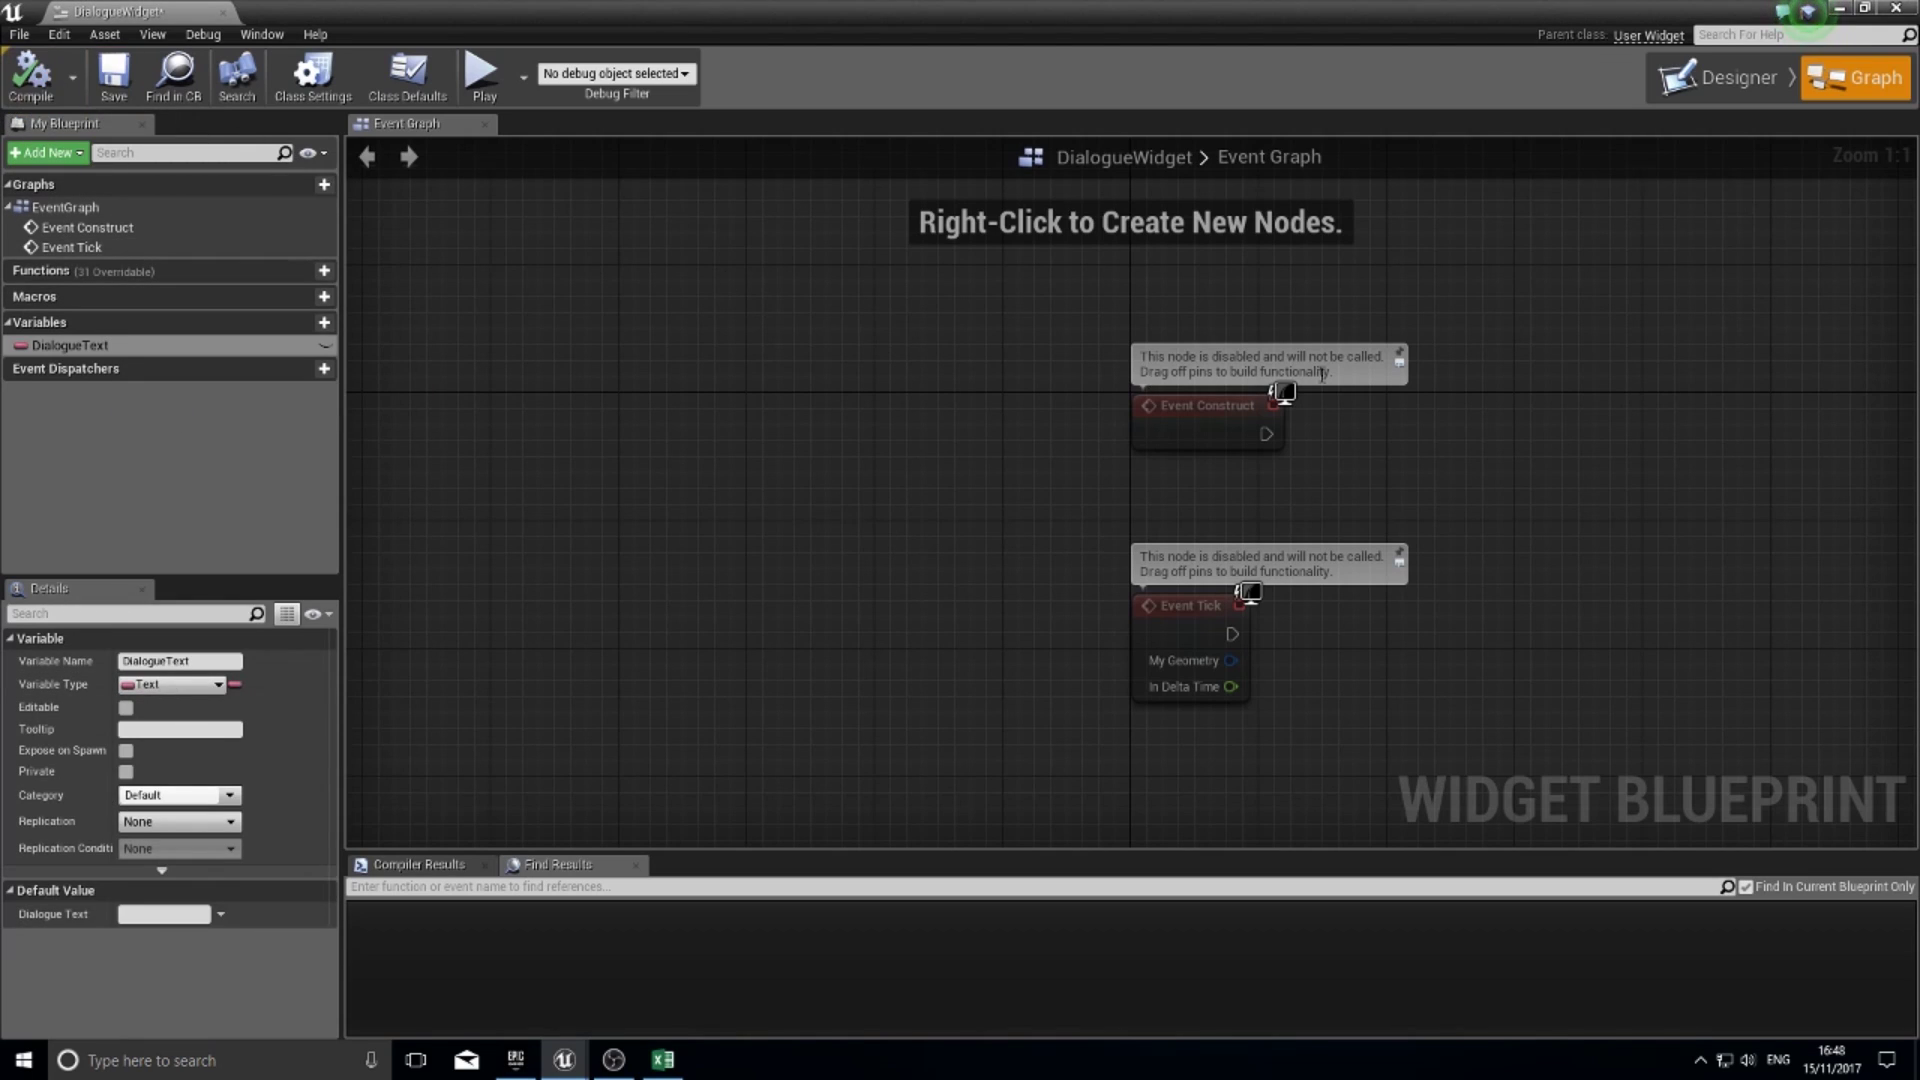
- Return to the designer layout and set the text block's displayed text to "text here"
{"action": "left_click", "coordinate": [1718, 78]}
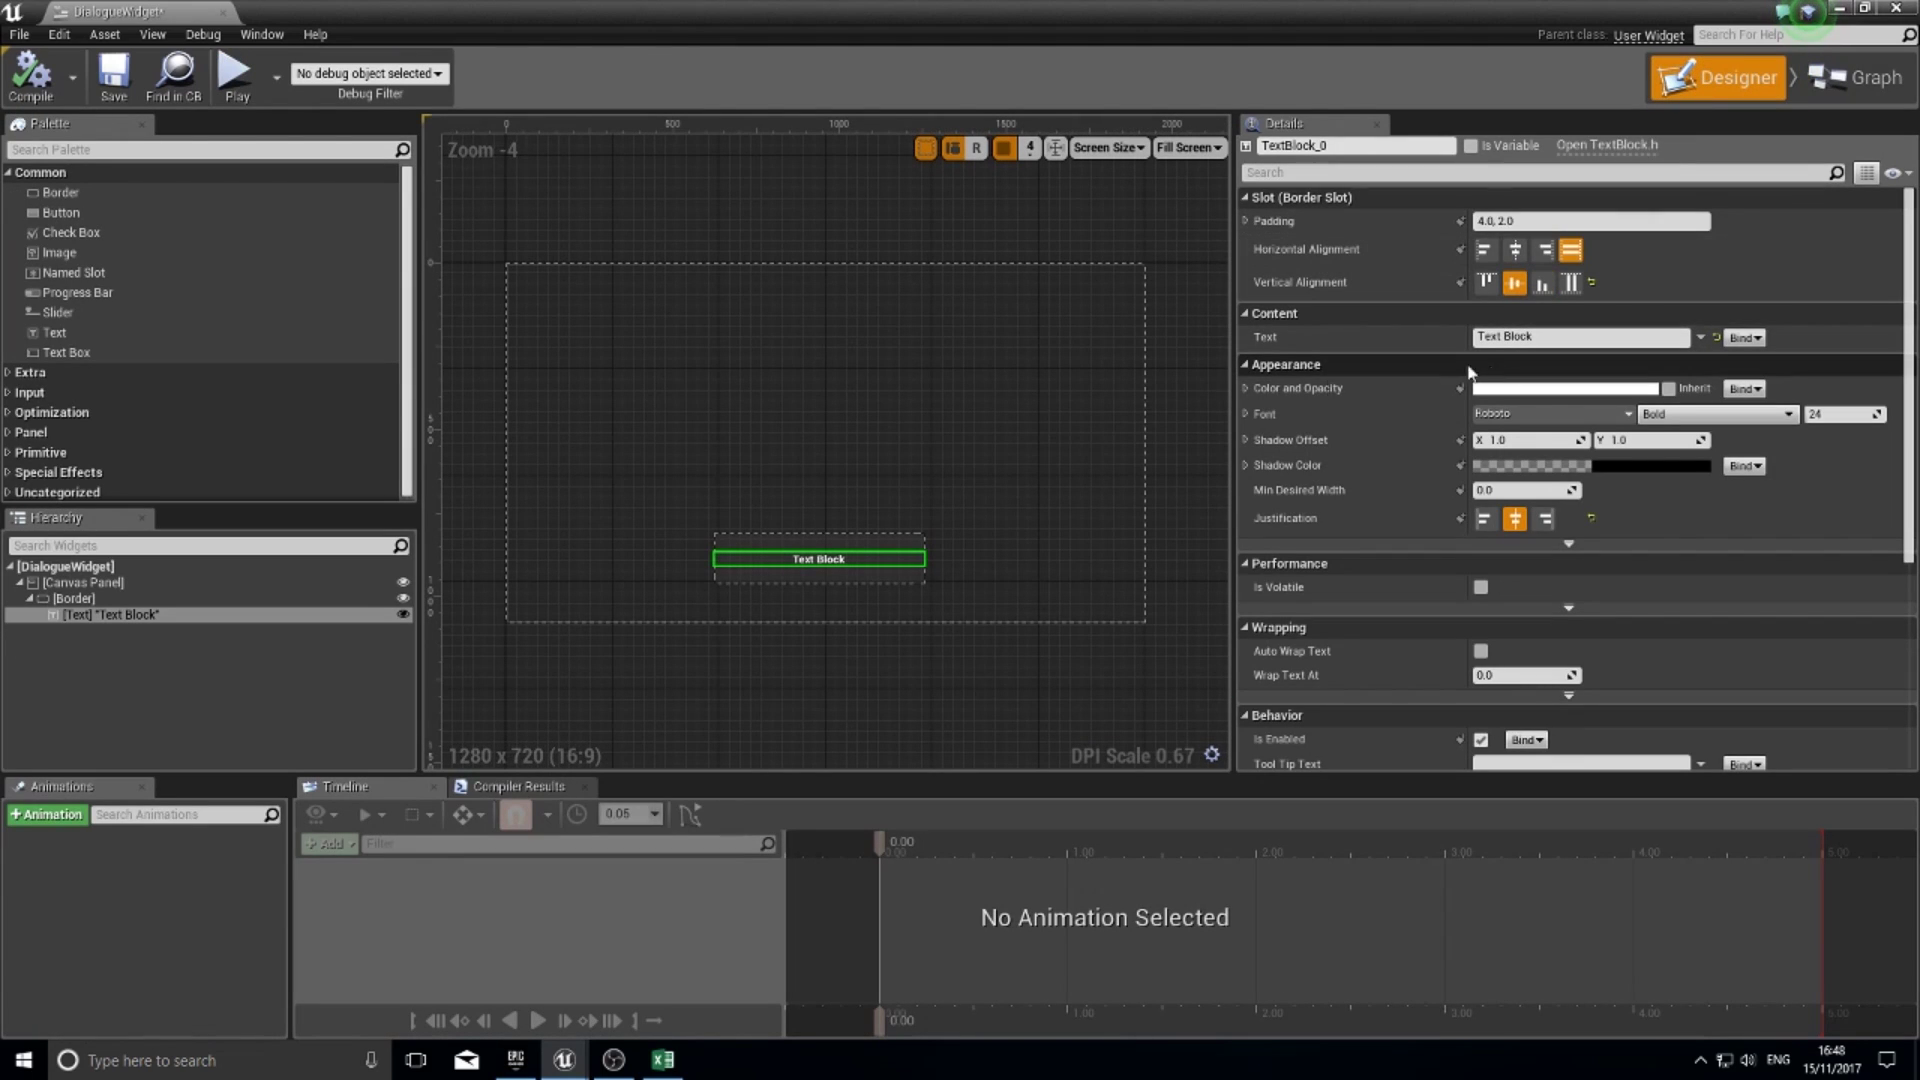
{"action": "left_click", "coordinate": [165, 613]}
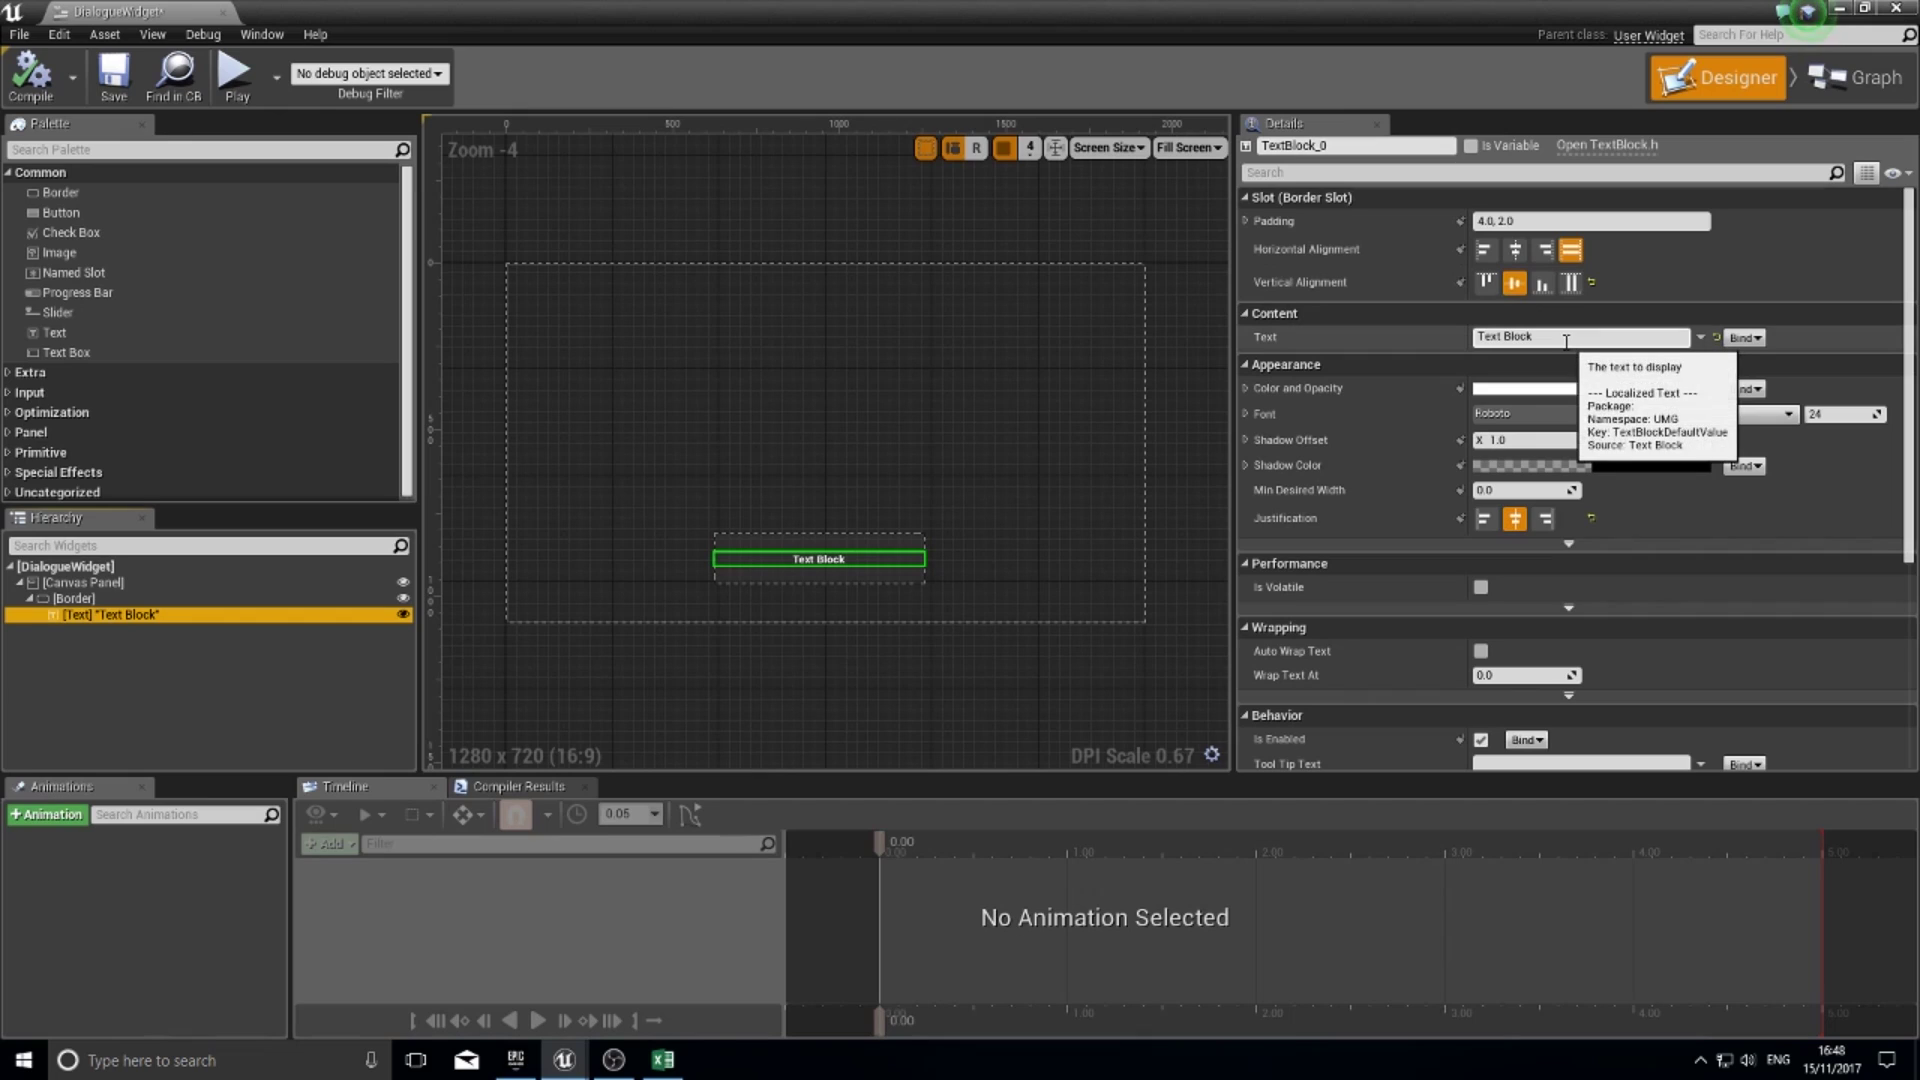
{"action": "left_click", "coordinate": [1532, 338]}
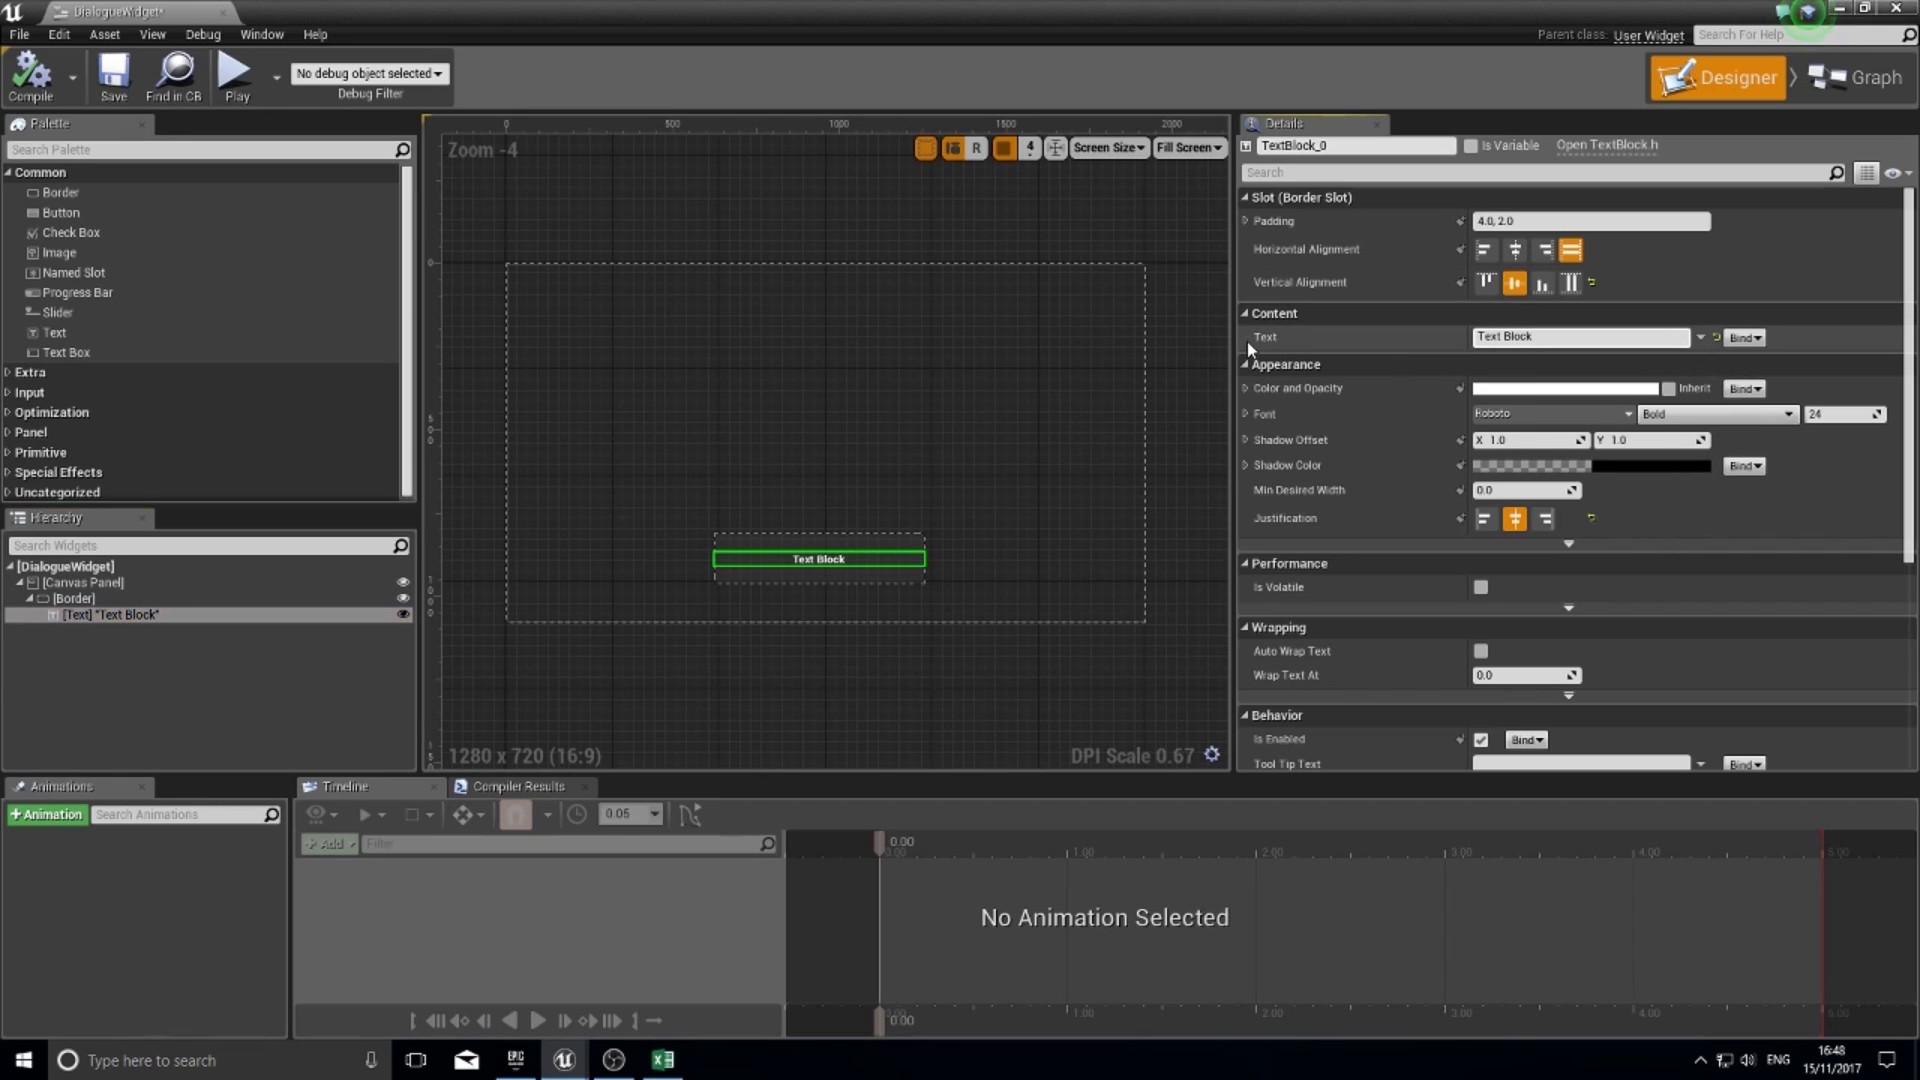
{"action": "left_click_drag", "start_coordinate": [1574, 340], "coordinate": [1443, 335]}
{"action": "type", "text": "text here"}
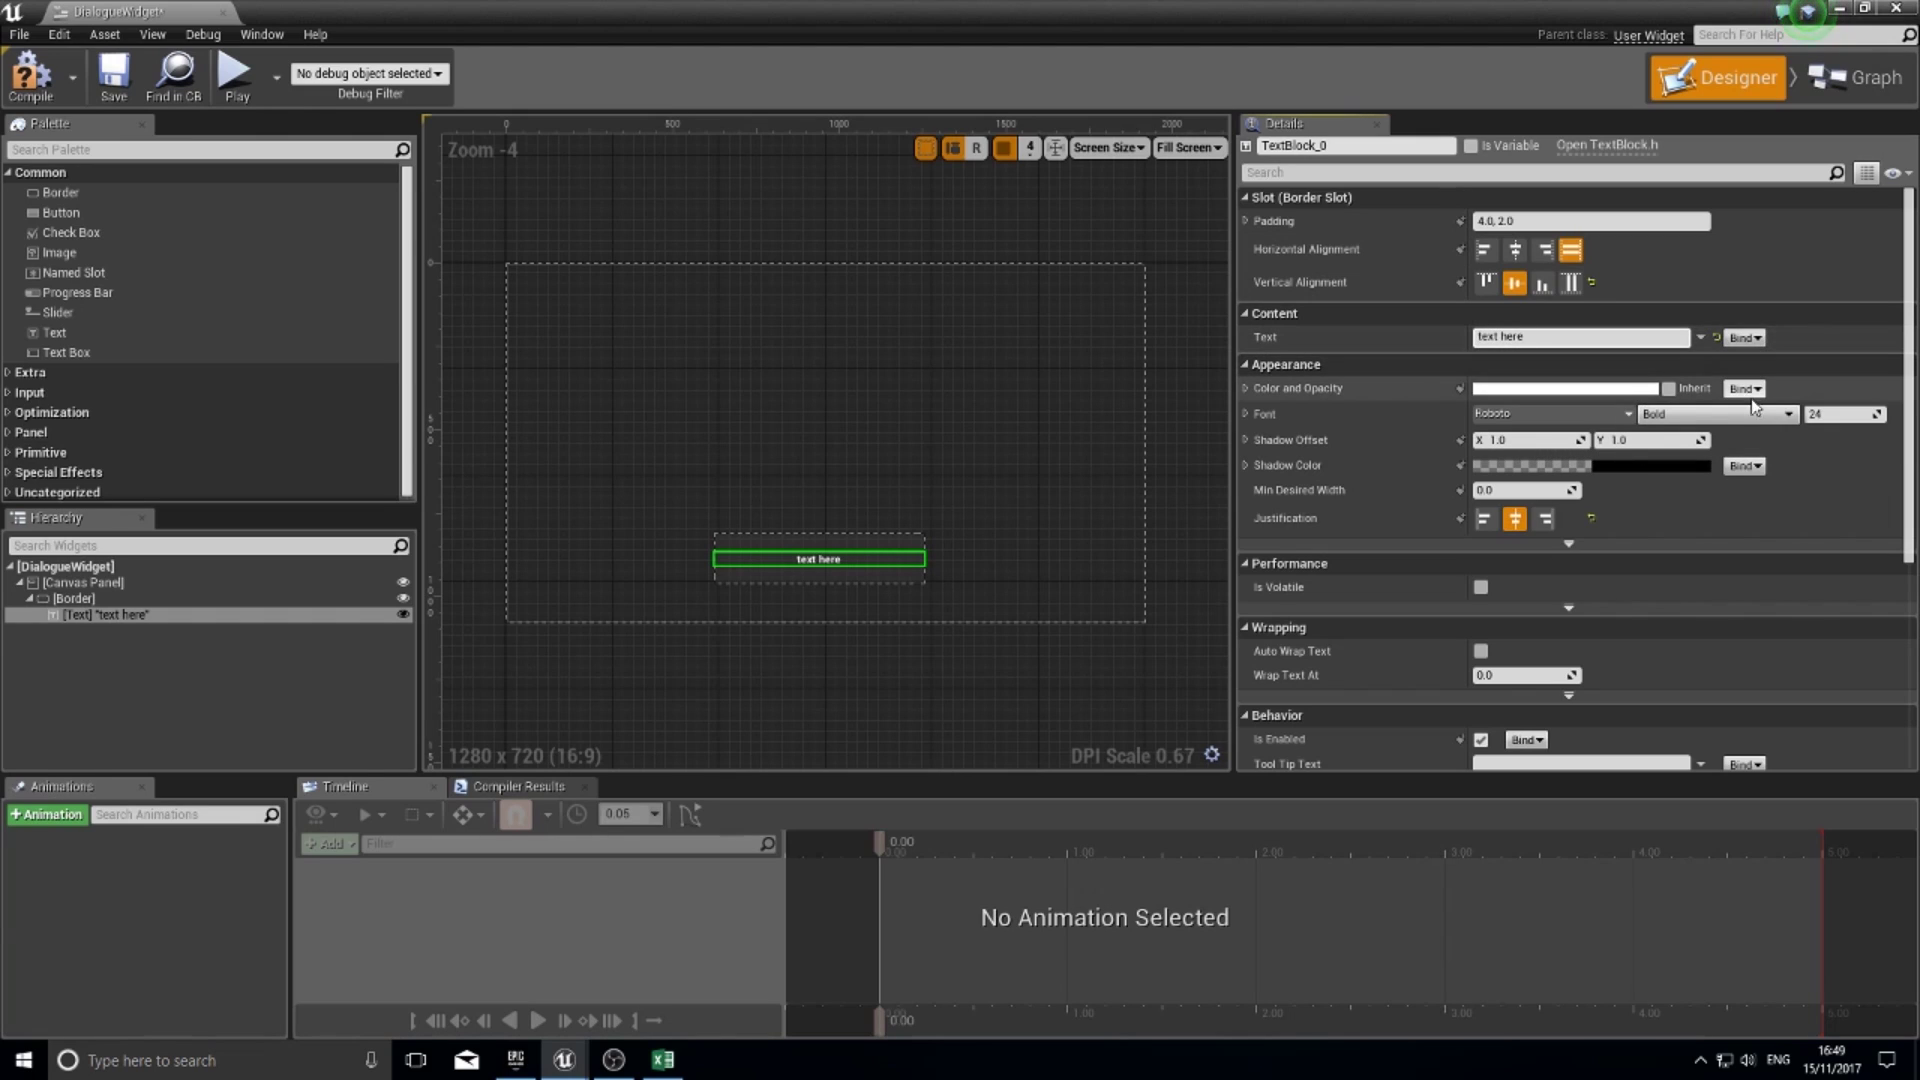
- Bind the text block's Text property to the DialogueText variable and compile the widget
{"action": "left_click", "coordinate": [1757, 340]}
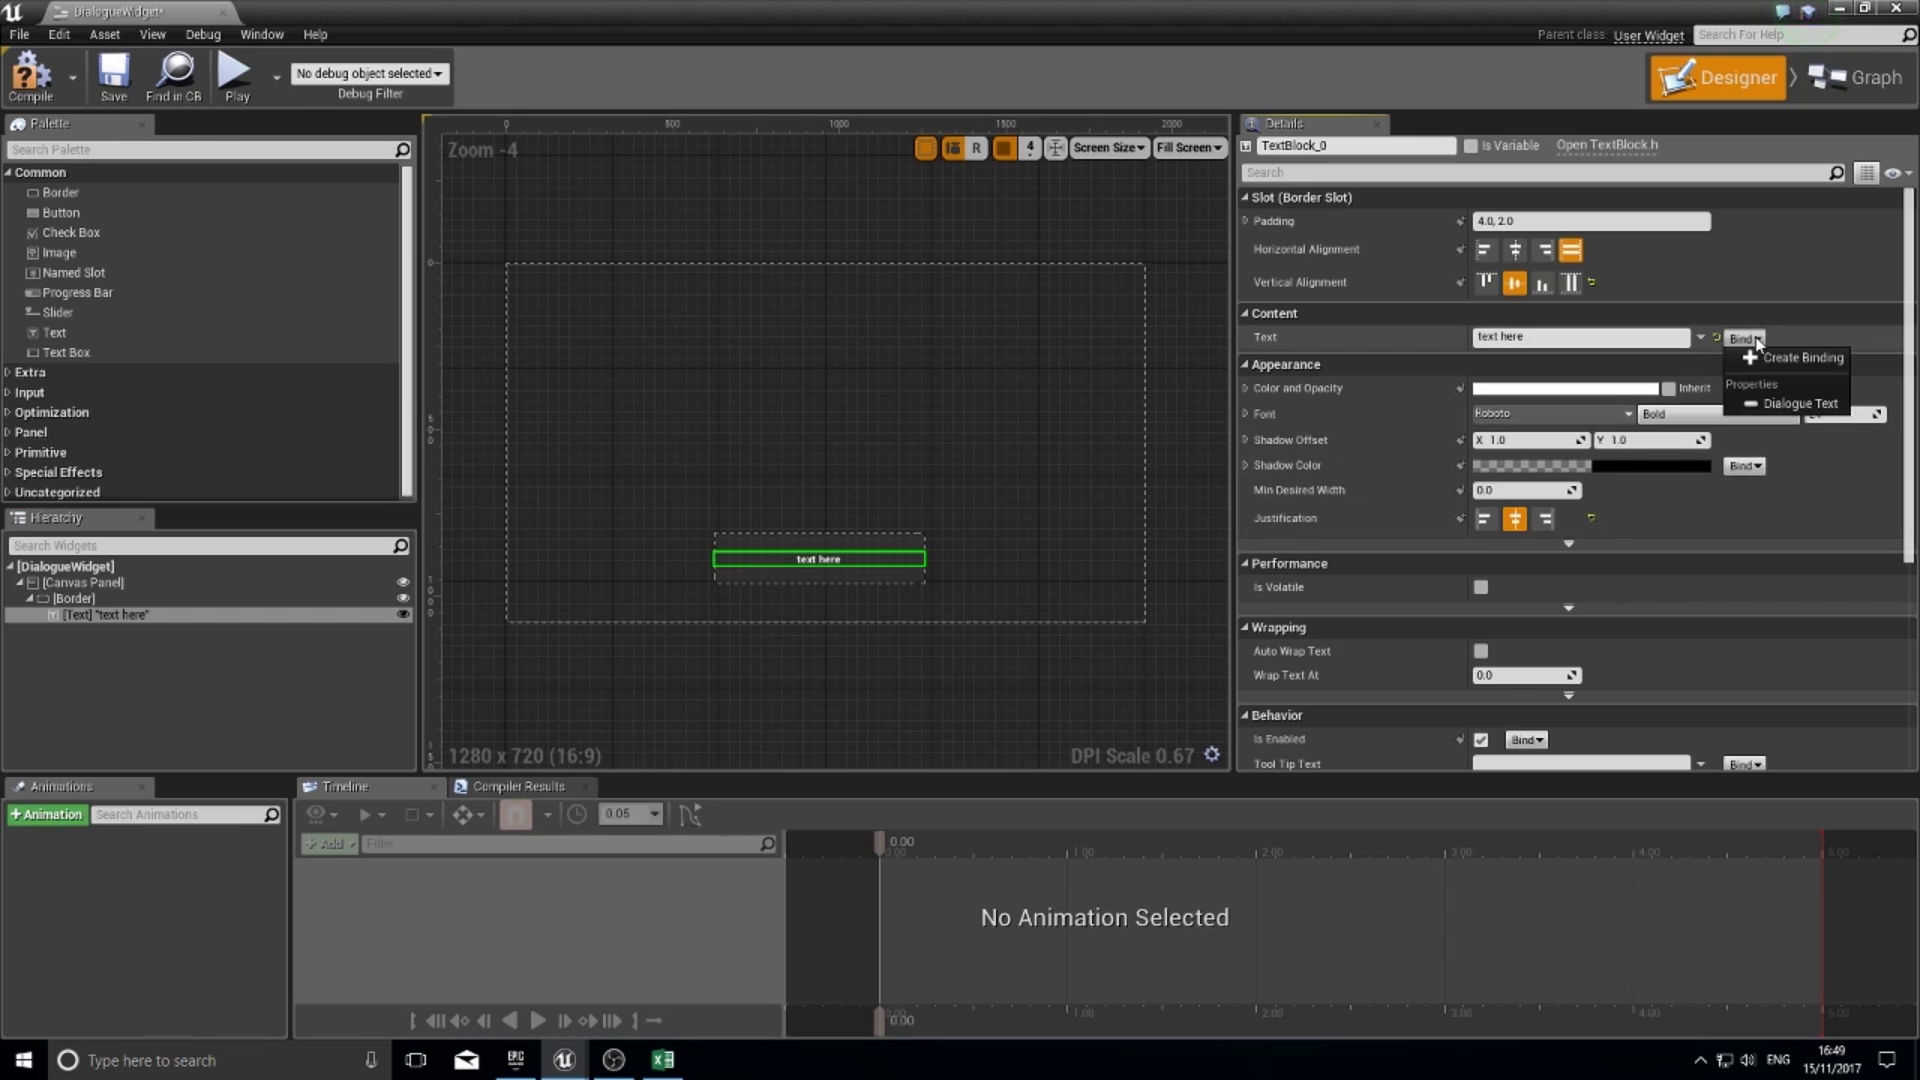
{"action": "left_click", "coordinate": [1814, 404]}
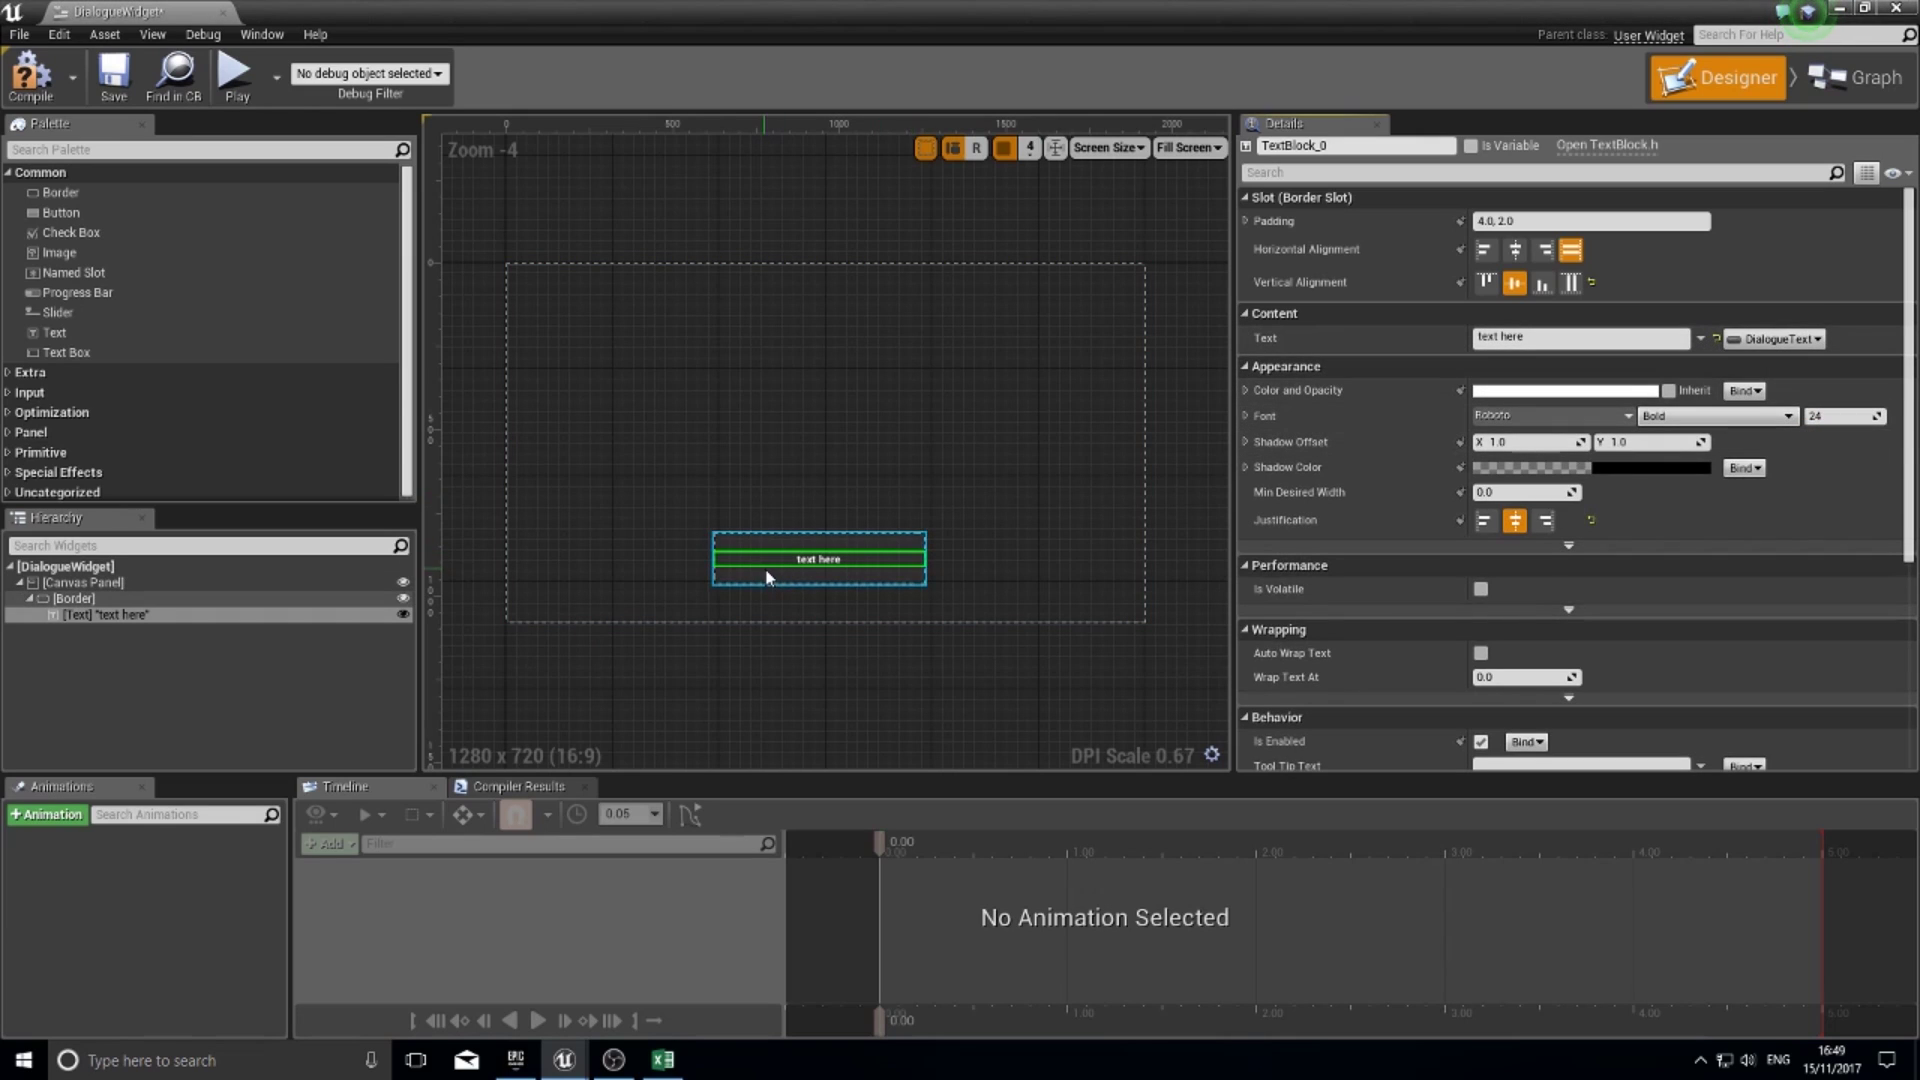
{"action": "left_click", "coordinate": [31, 82]}
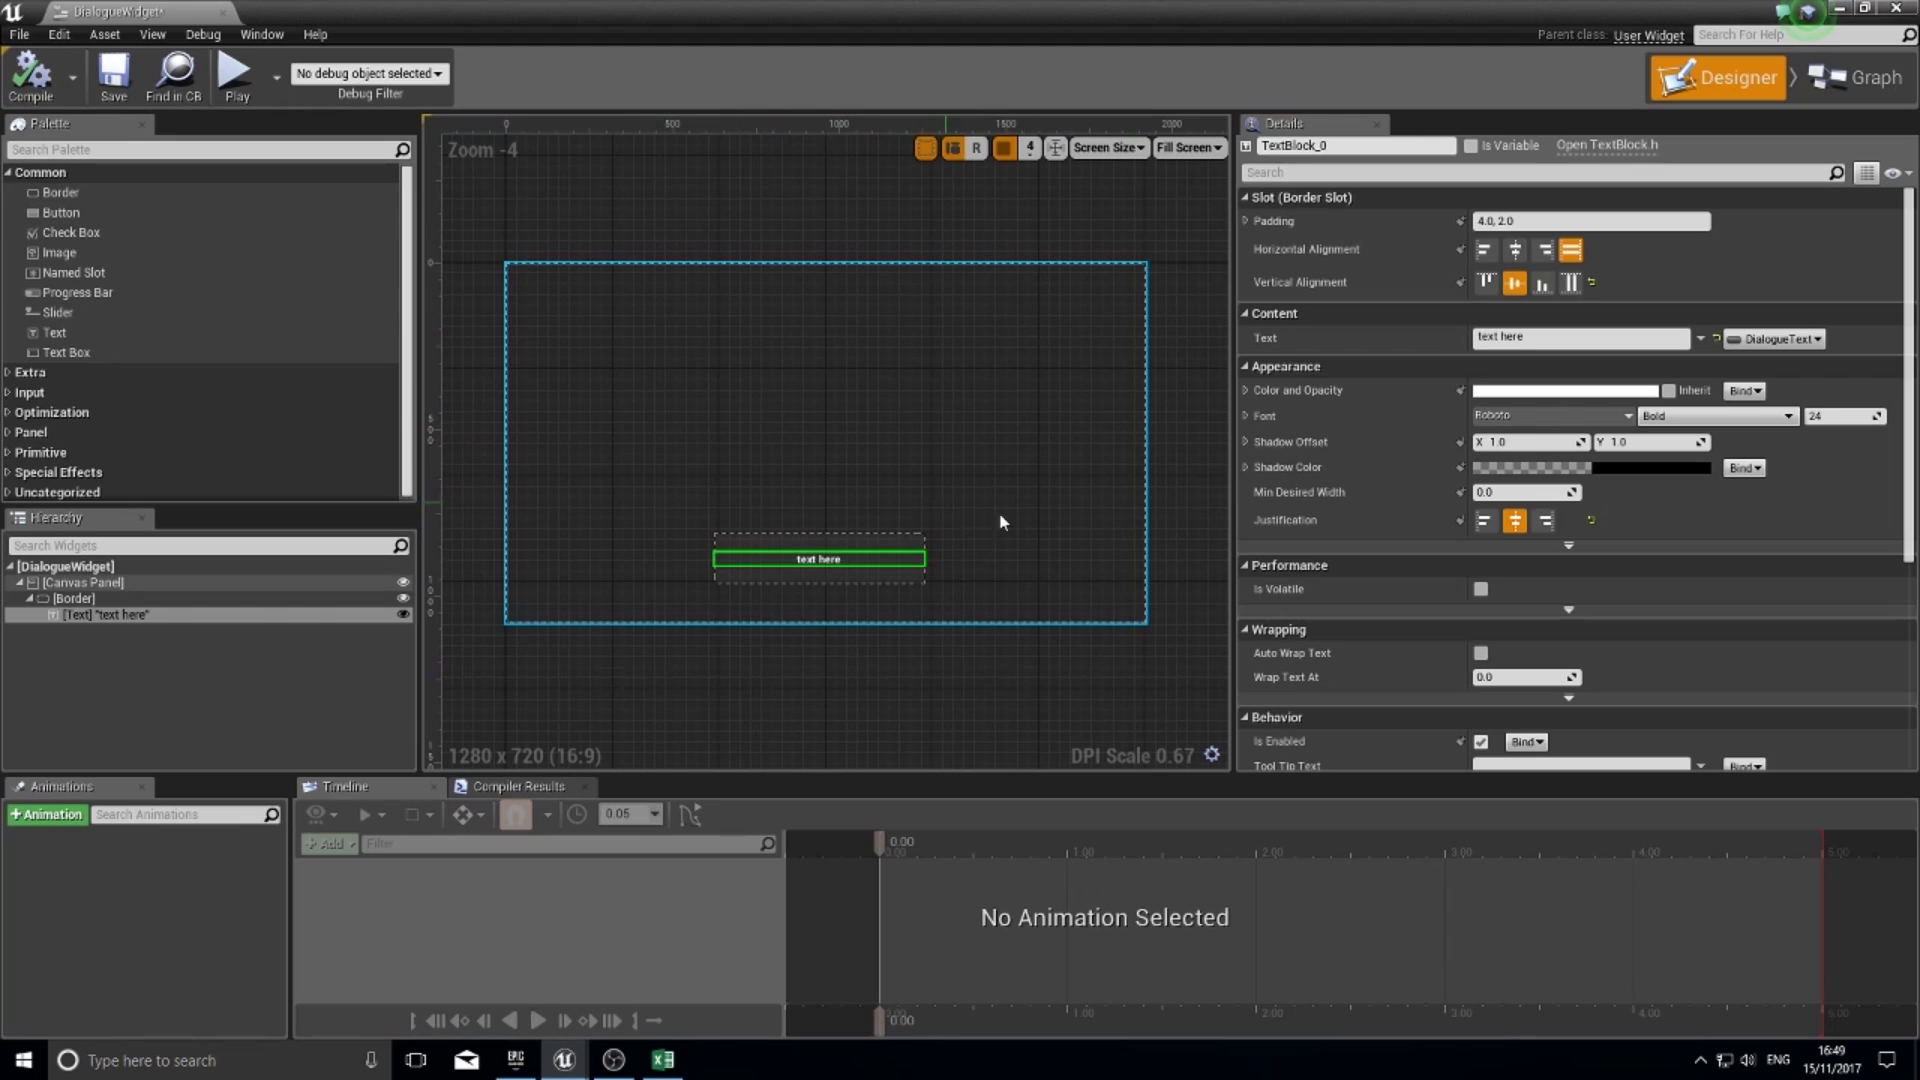
- Close the widget editor and open the FirstPersonCharacter blueprint from the FirstPersonBP Blueprints folder
{"action": "left_click", "coordinate": [1894, 10]}
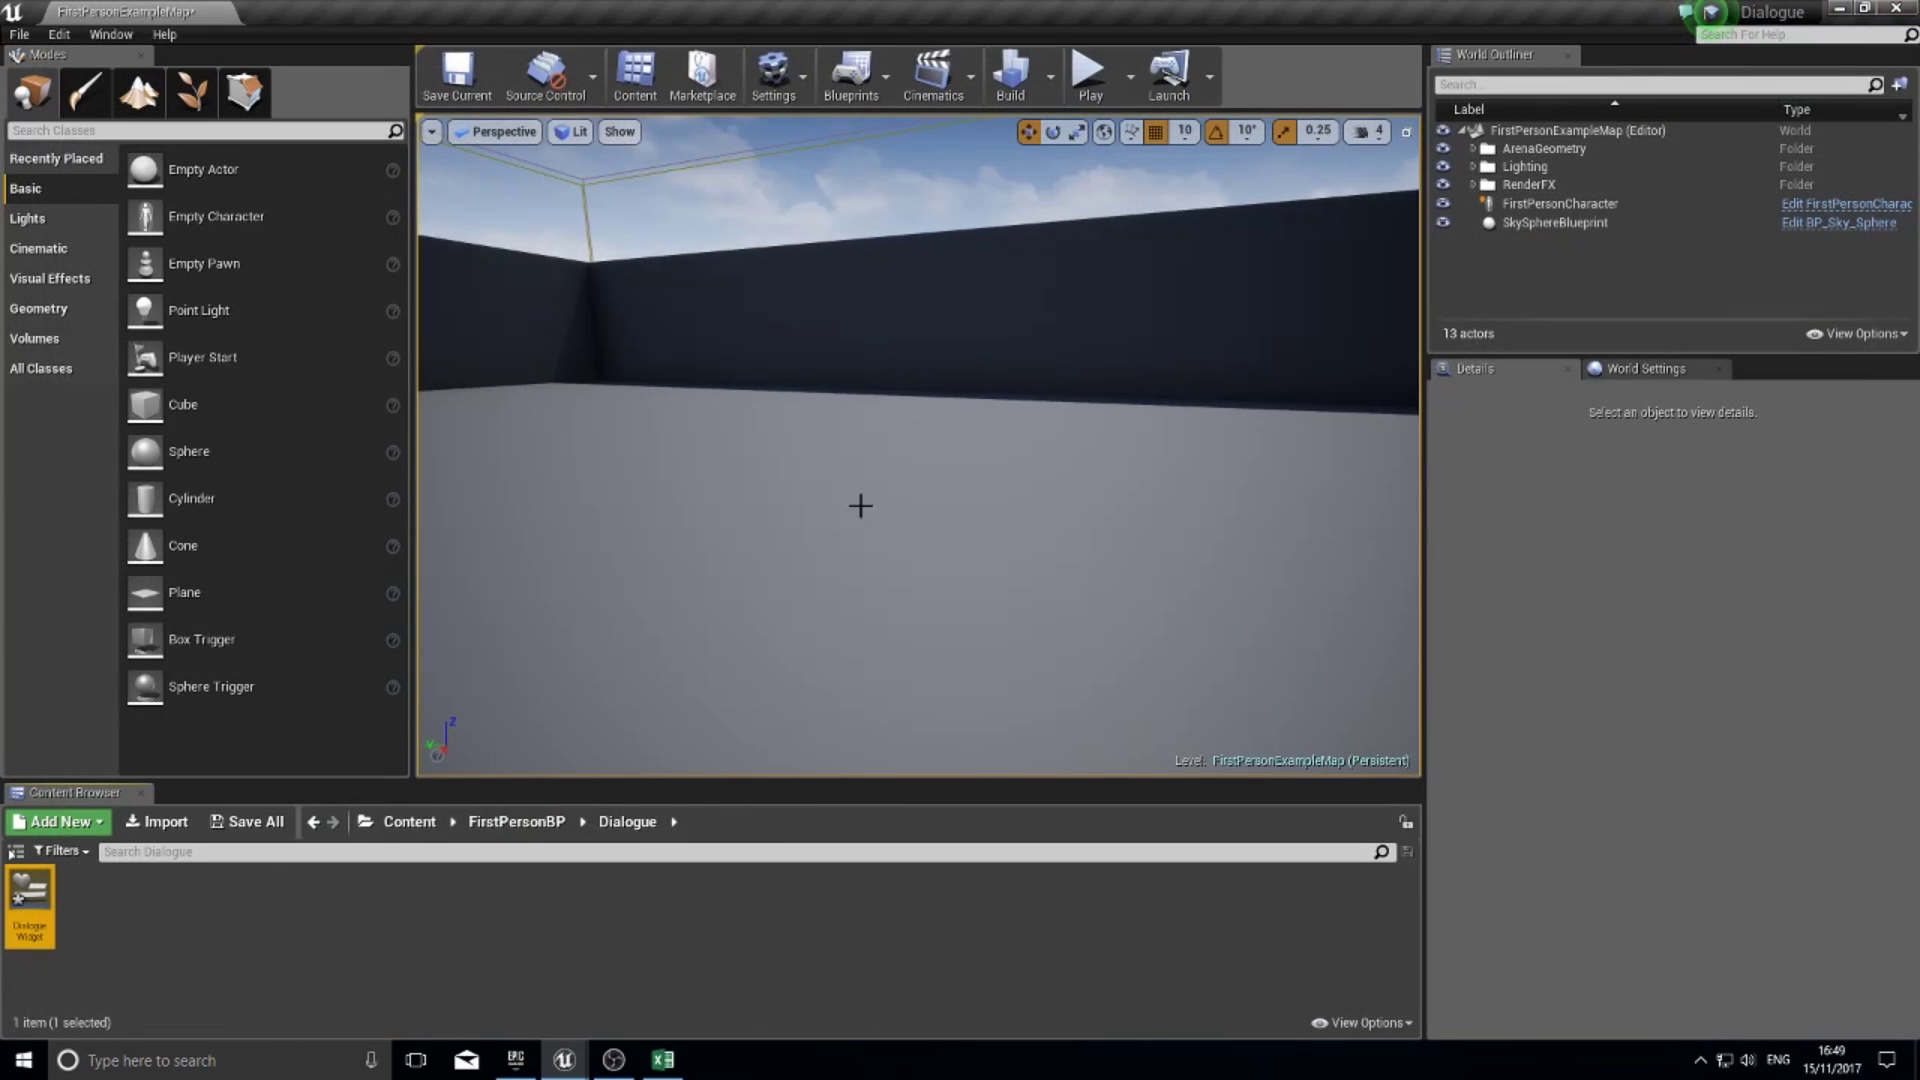
{"action": "left_click", "coordinate": [407, 828]}
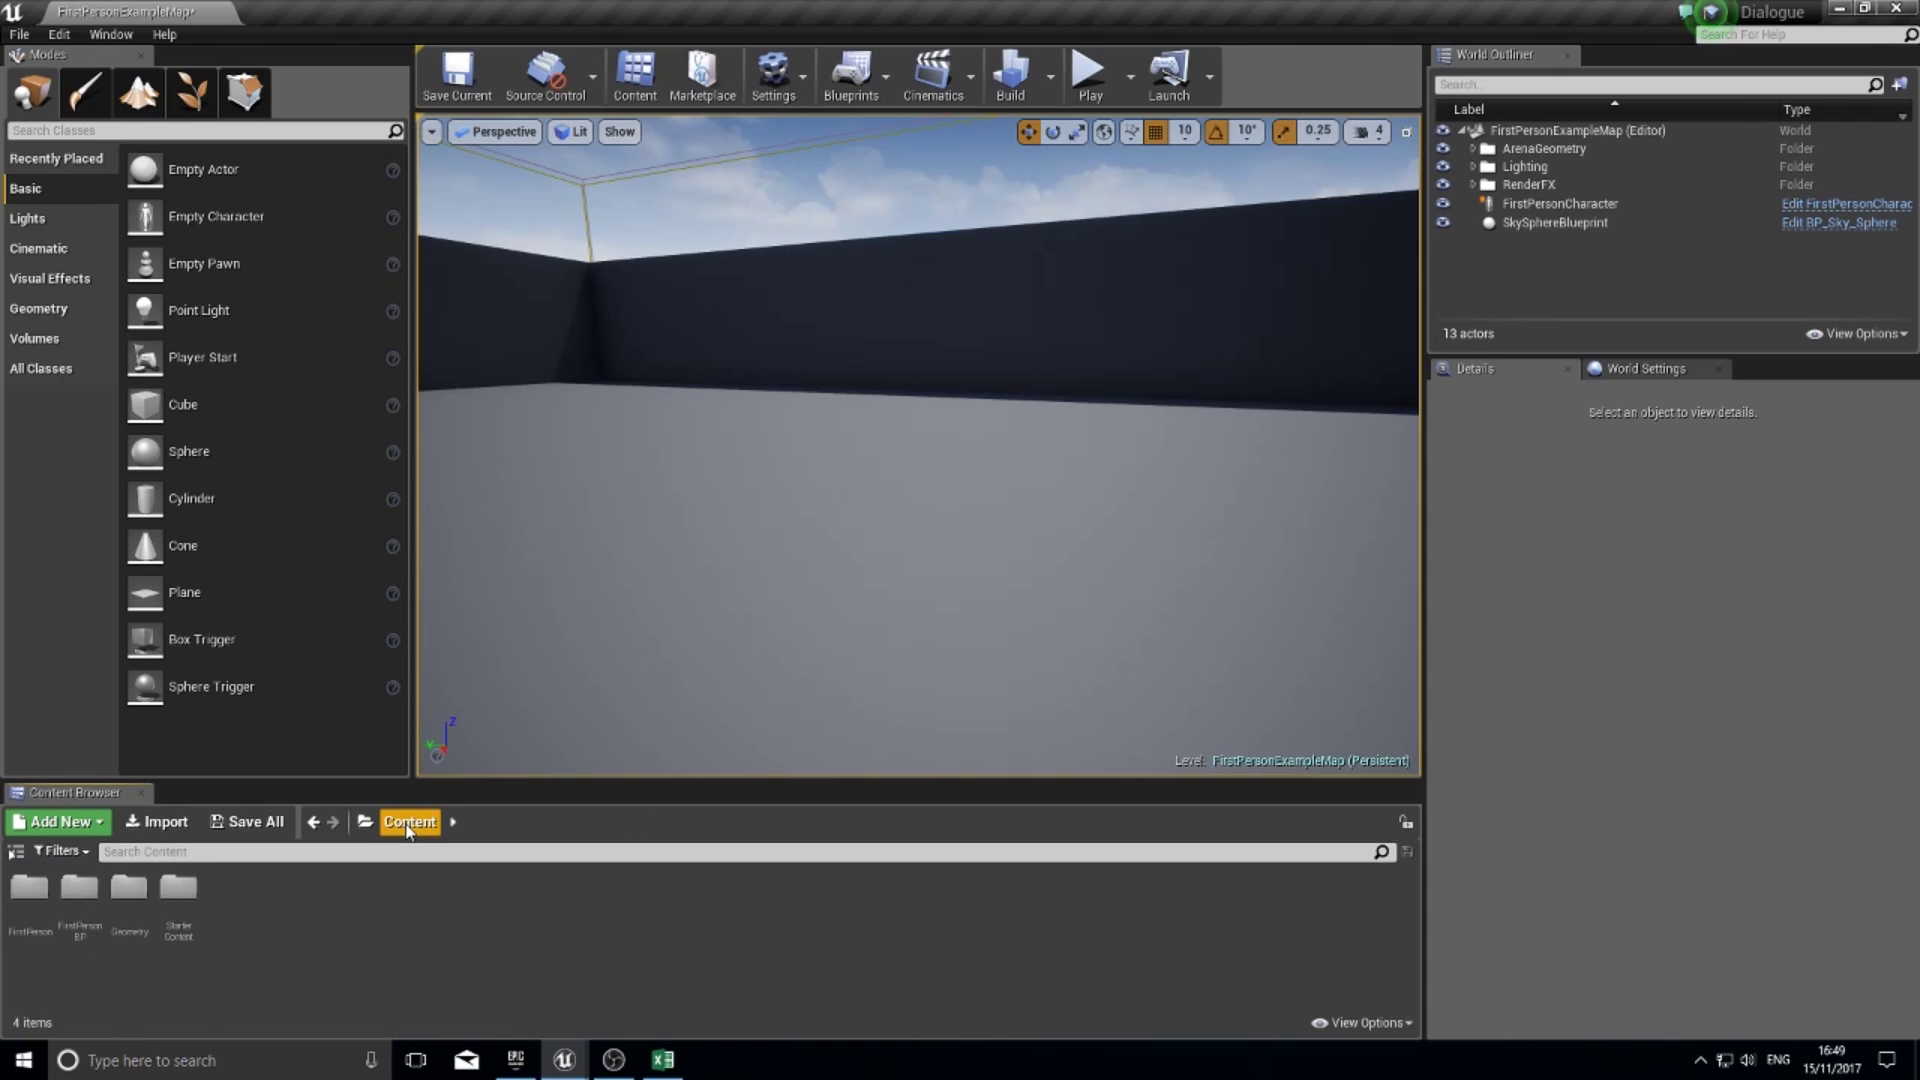
{"action": "double_click", "coordinate": [85, 897]}
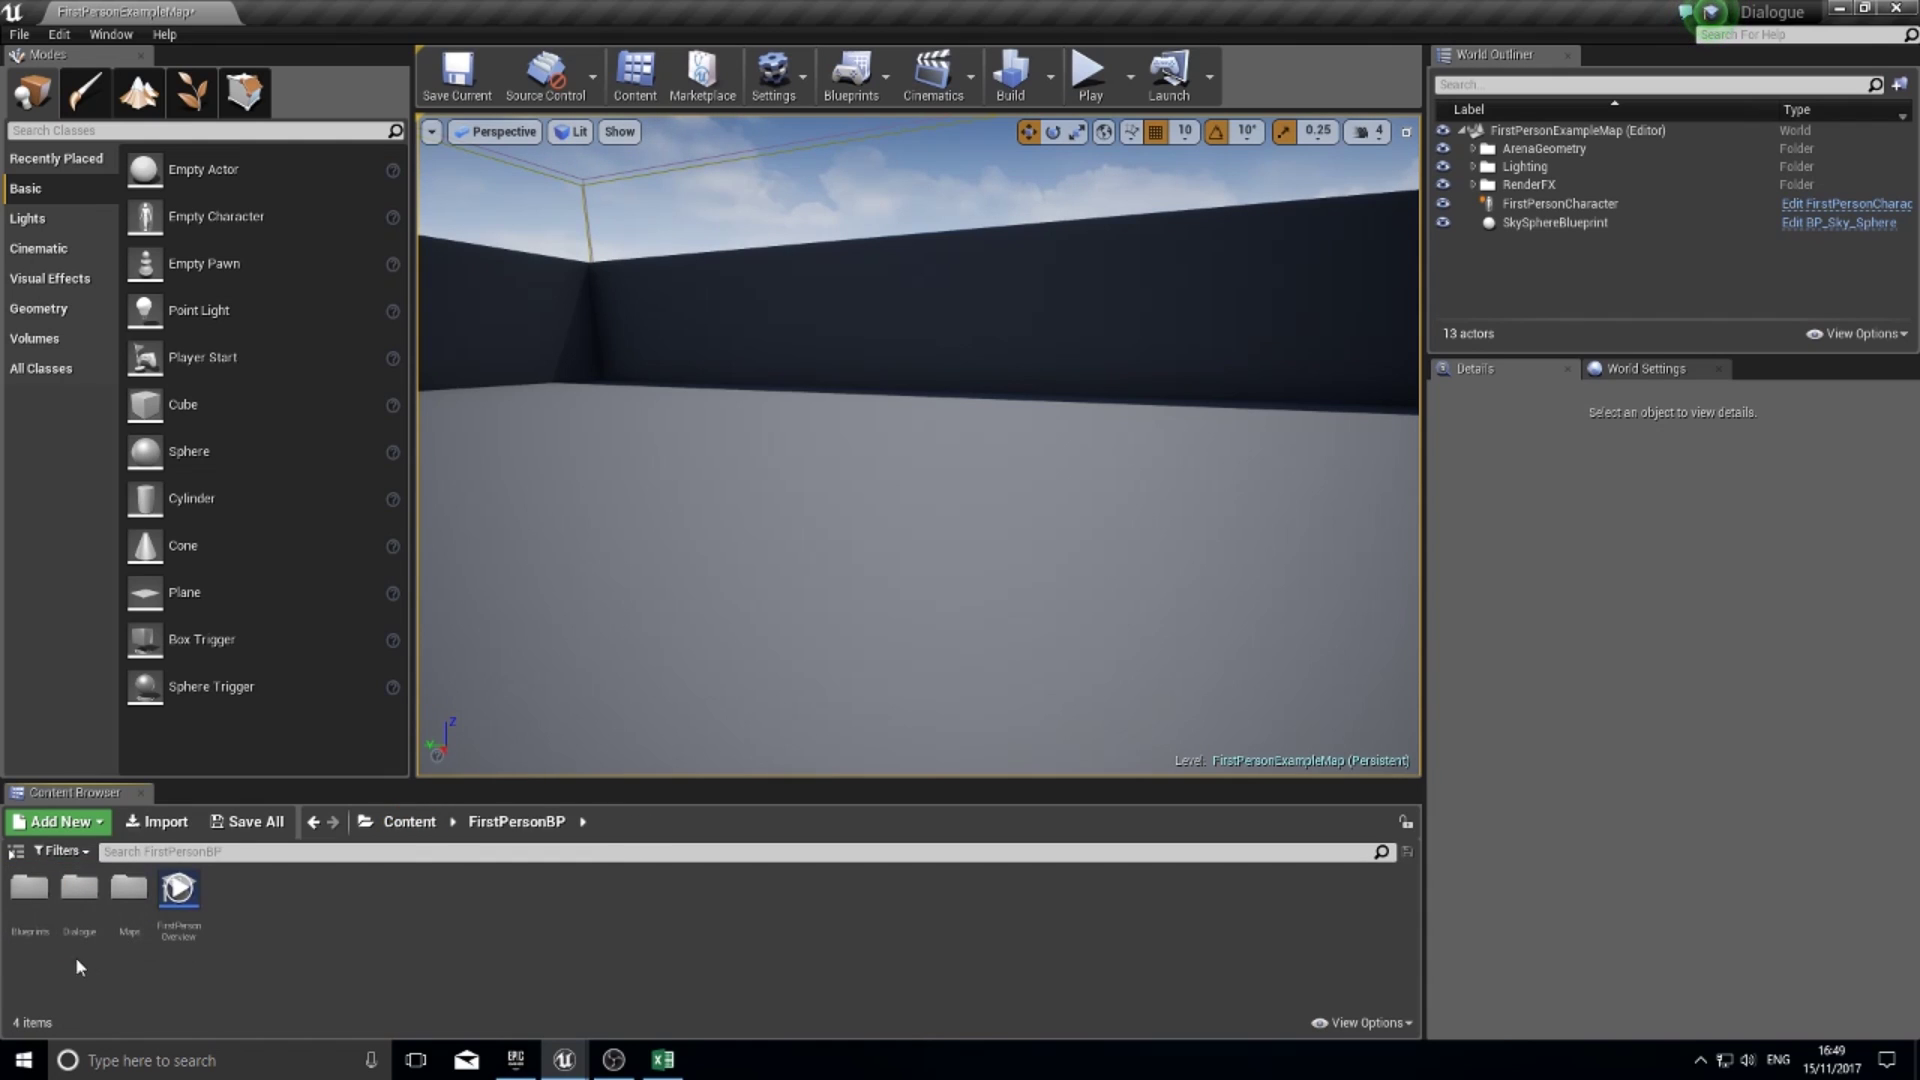
{"action": "double_click", "coordinate": [29, 888]}
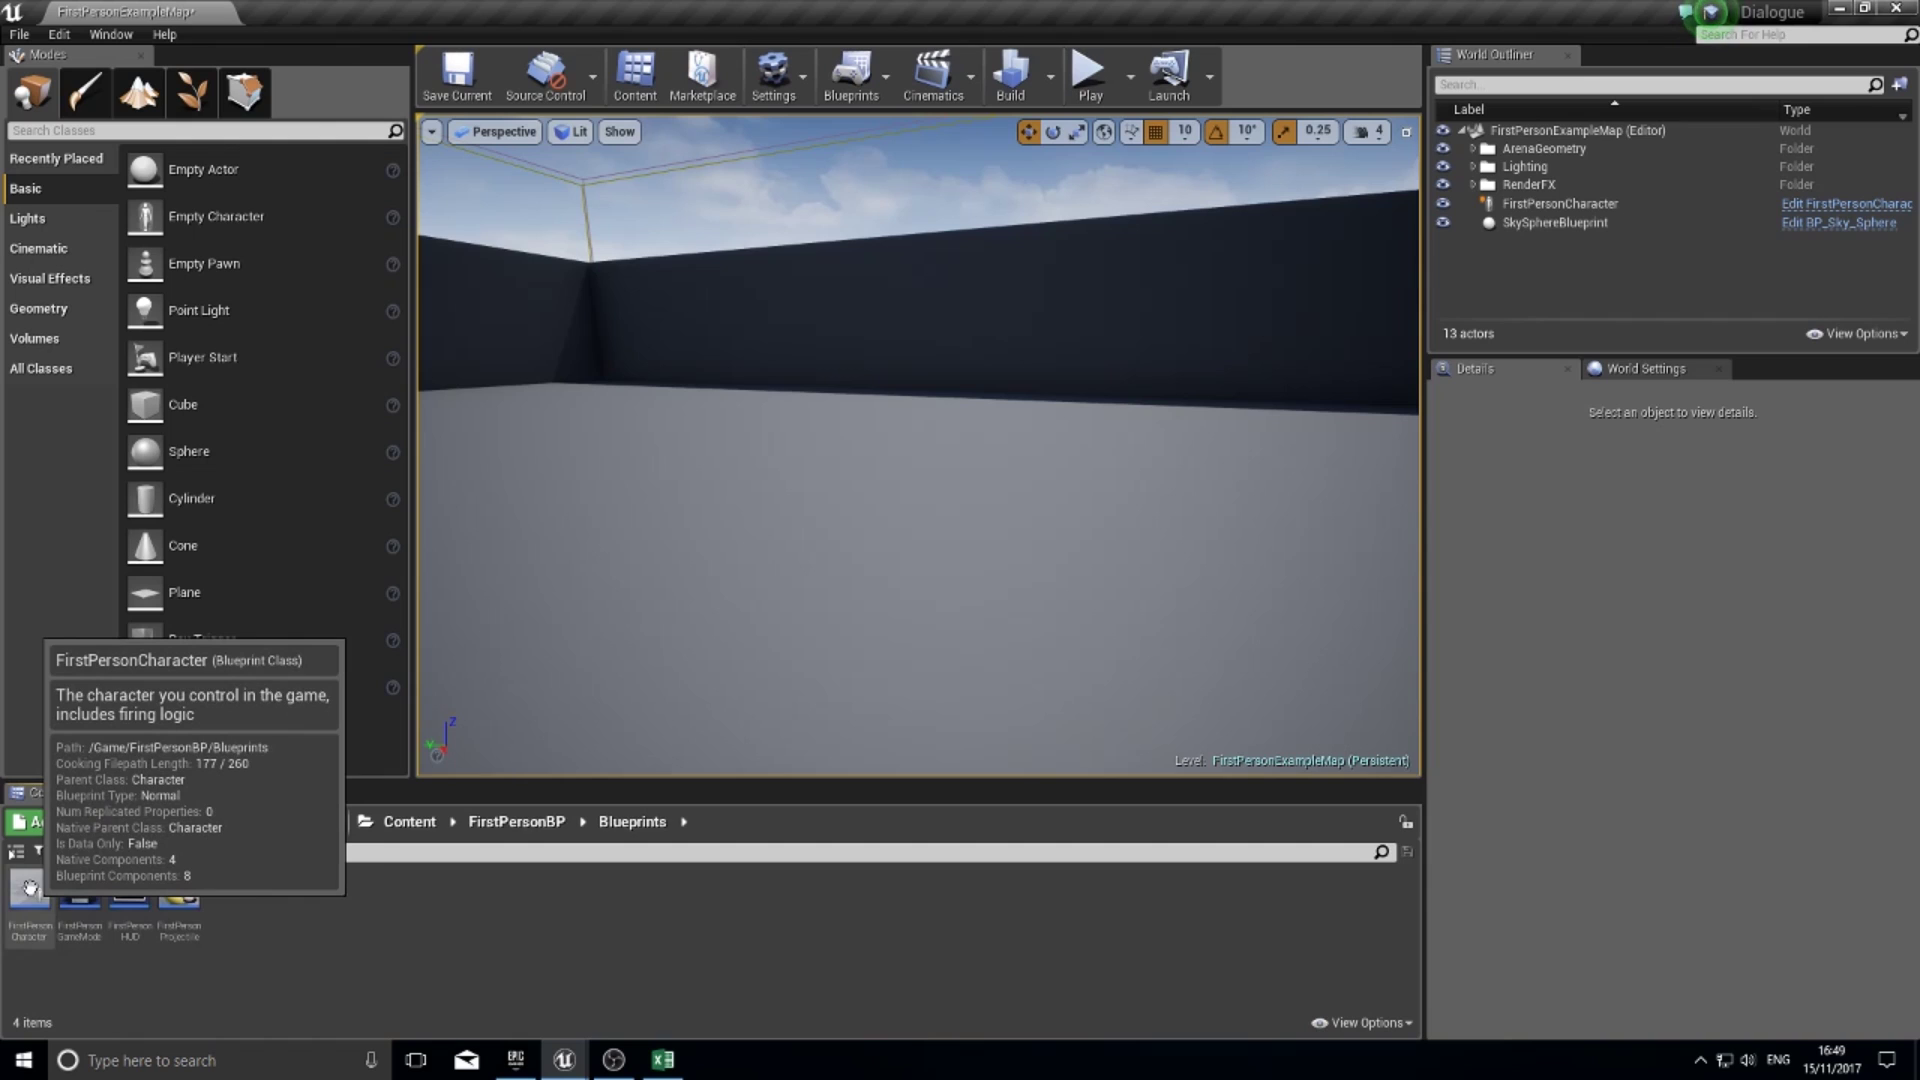
{"action": "double_click", "coordinate": [29, 888]}
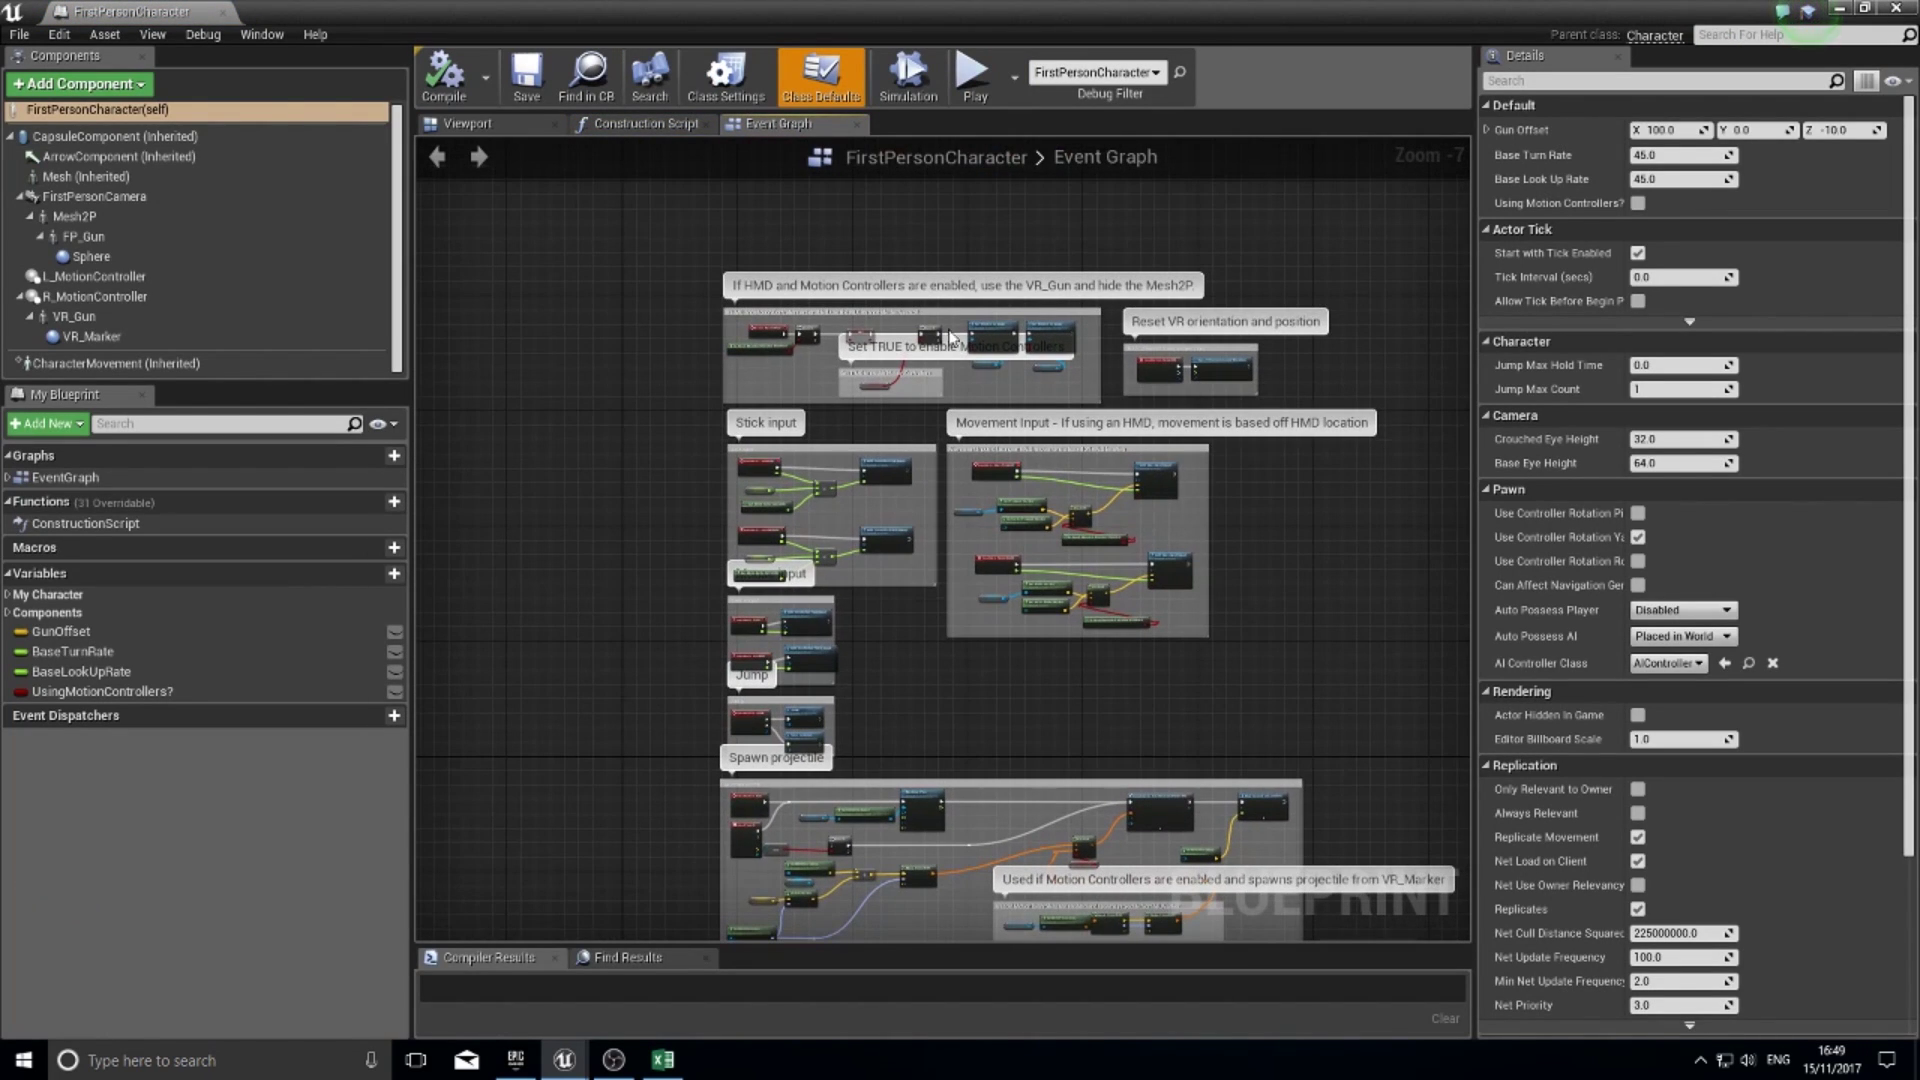
- Disconnect Event BeginPlay from the HMD Branch node and move it into the empty area above the comment box
{"action": "scroll", "coordinate": [709, 420], "scroll_direction": "up", "scroll_amount": 3}
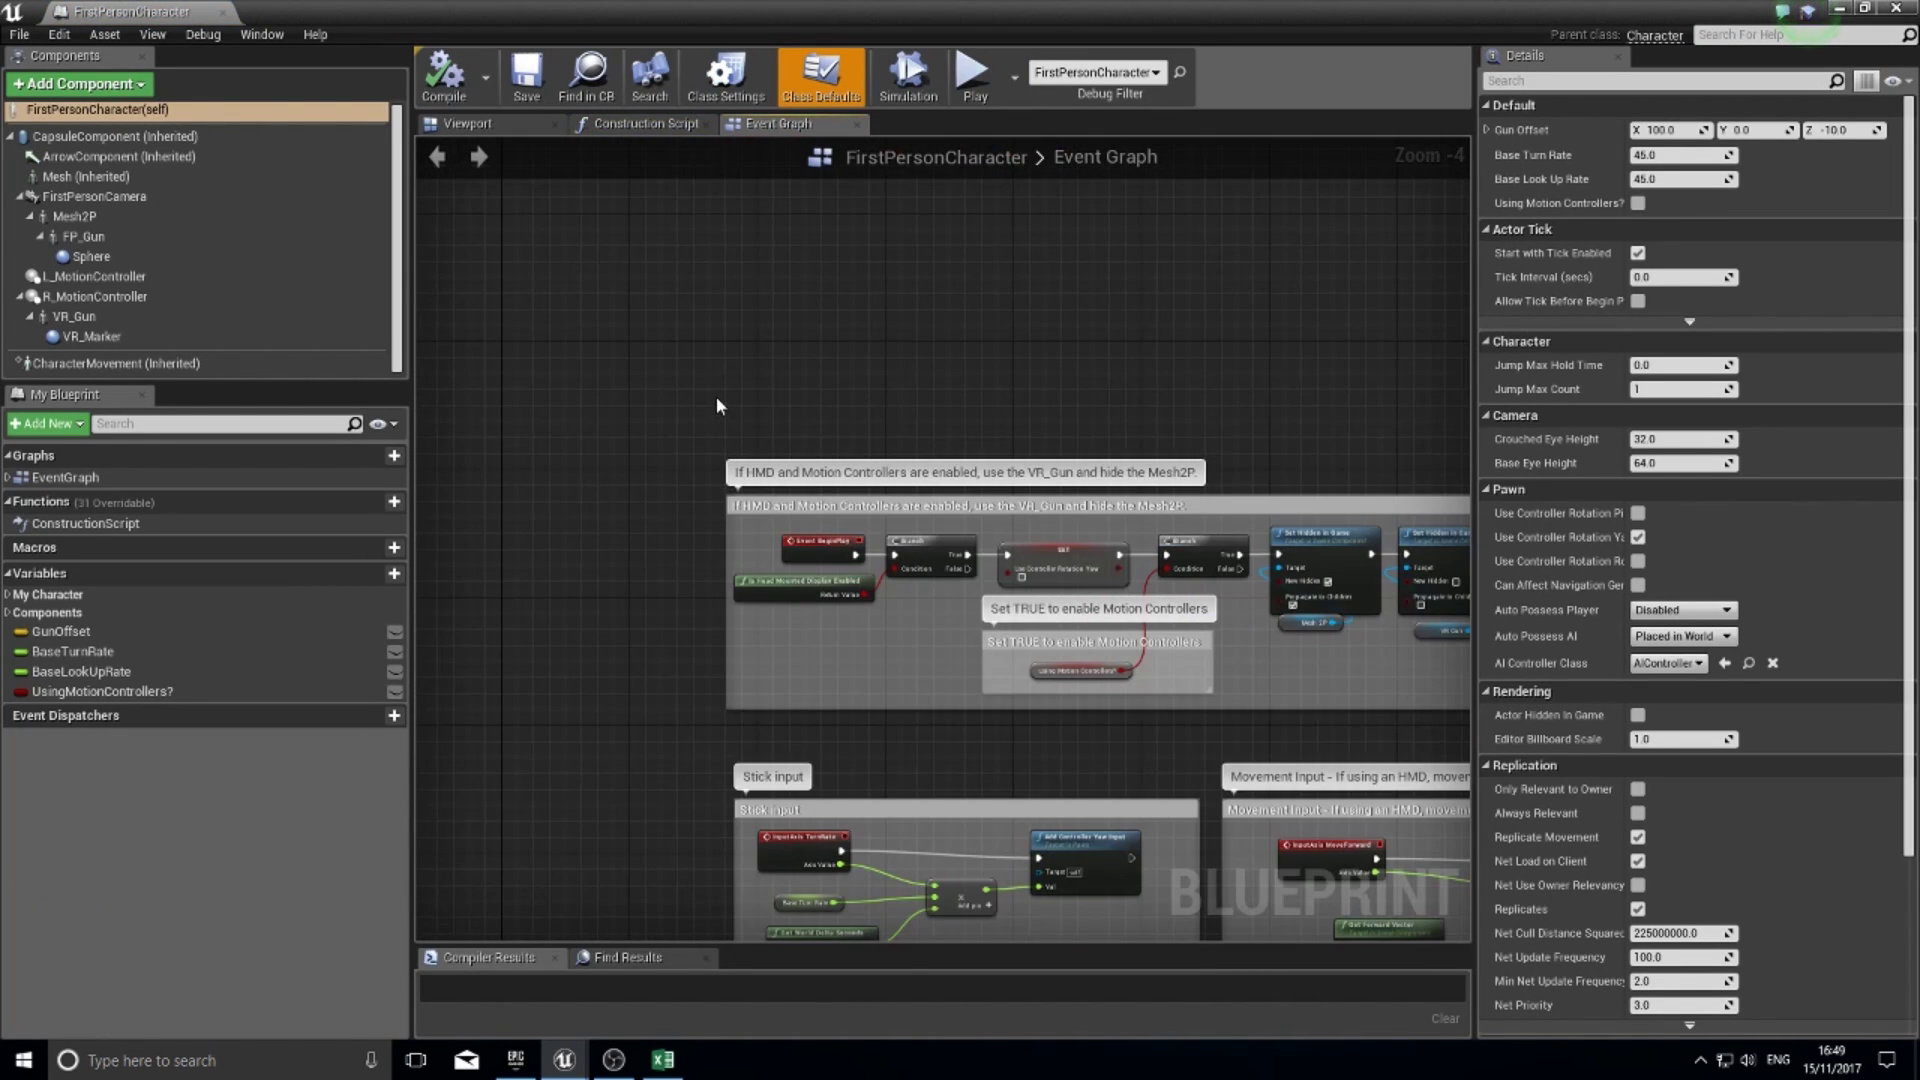
{"action": "scroll", "coordinate": [717, 405], "scroll_direction": "up", "scroll_amount": 4}
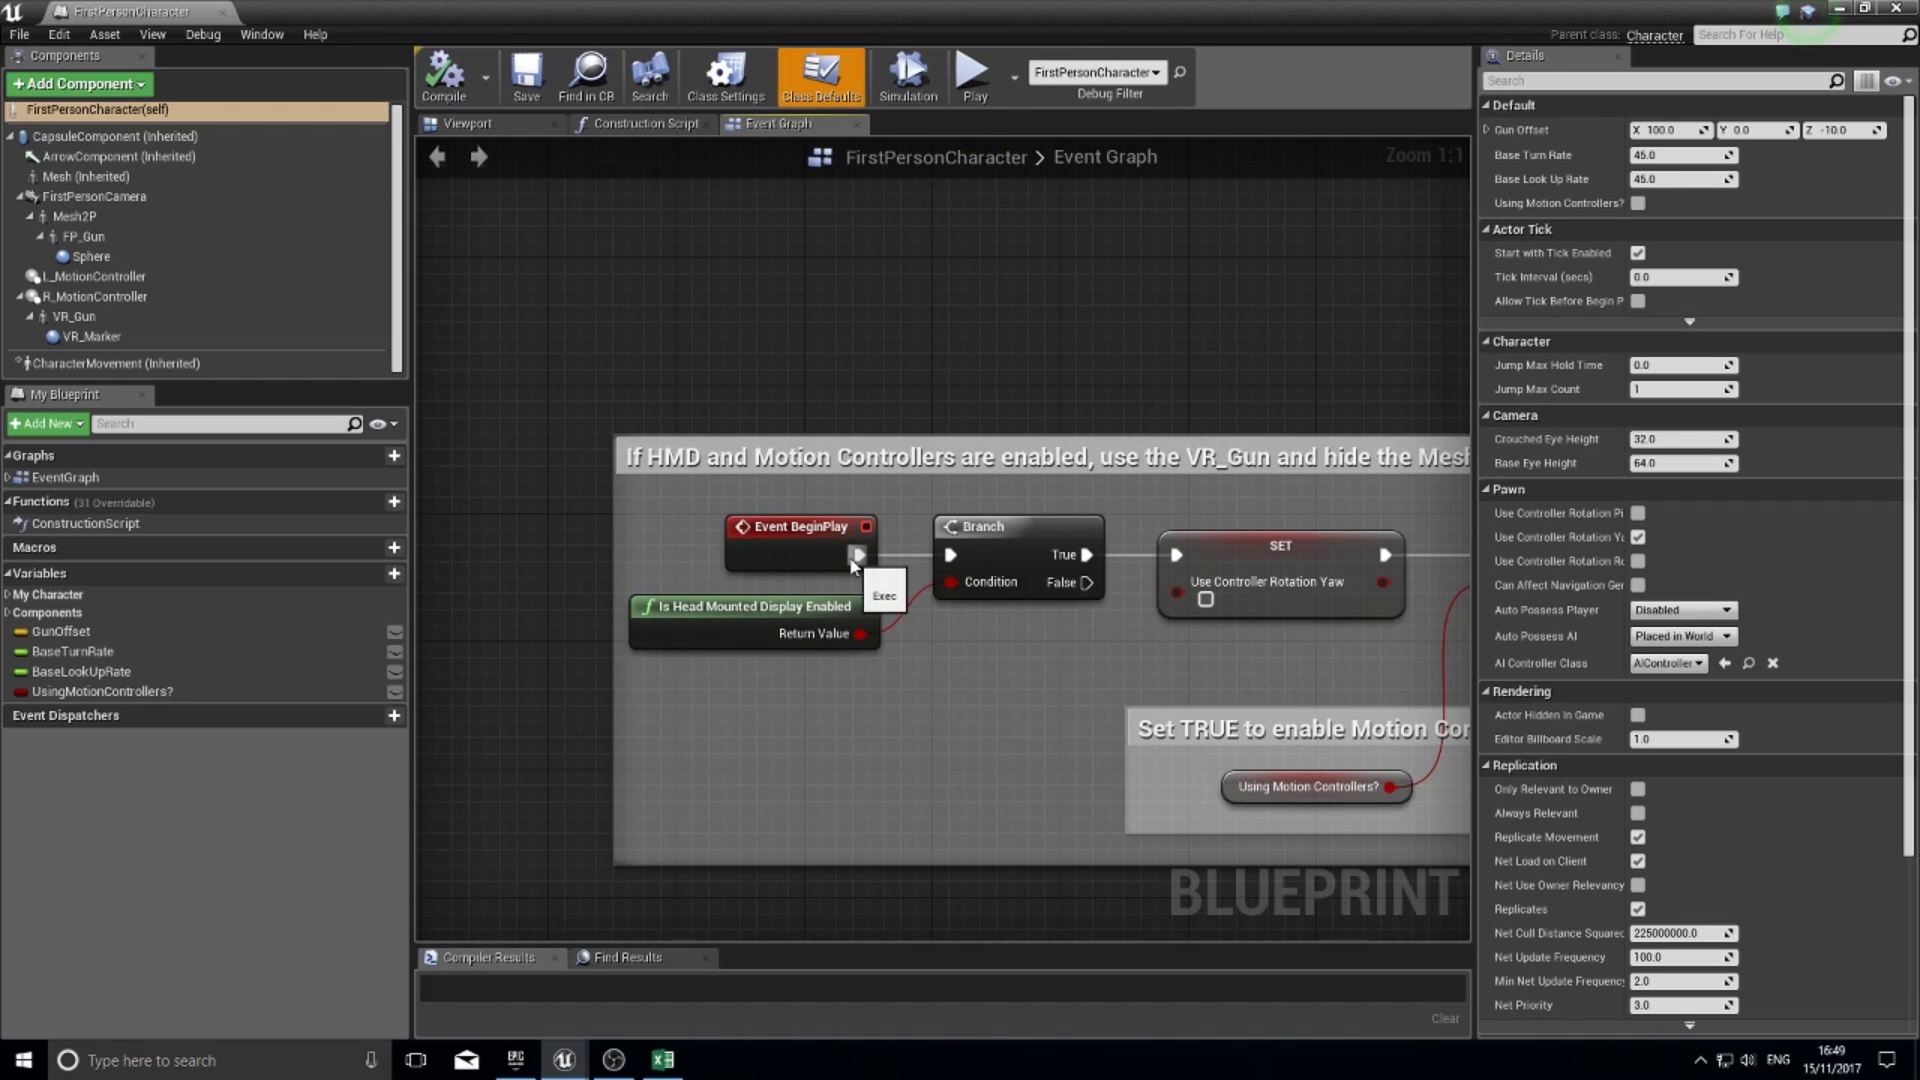
{"action": "left_click", "coordinate": [855, 555], "text": "alt"}
{"action": "left_click_drag", "start_coordinate": [800, 526], "coordinate": [720, 206]}
{"action": "scroll", "coordinate": [741, 449], "scroll_direction": "down", "scroll_amount": 3}
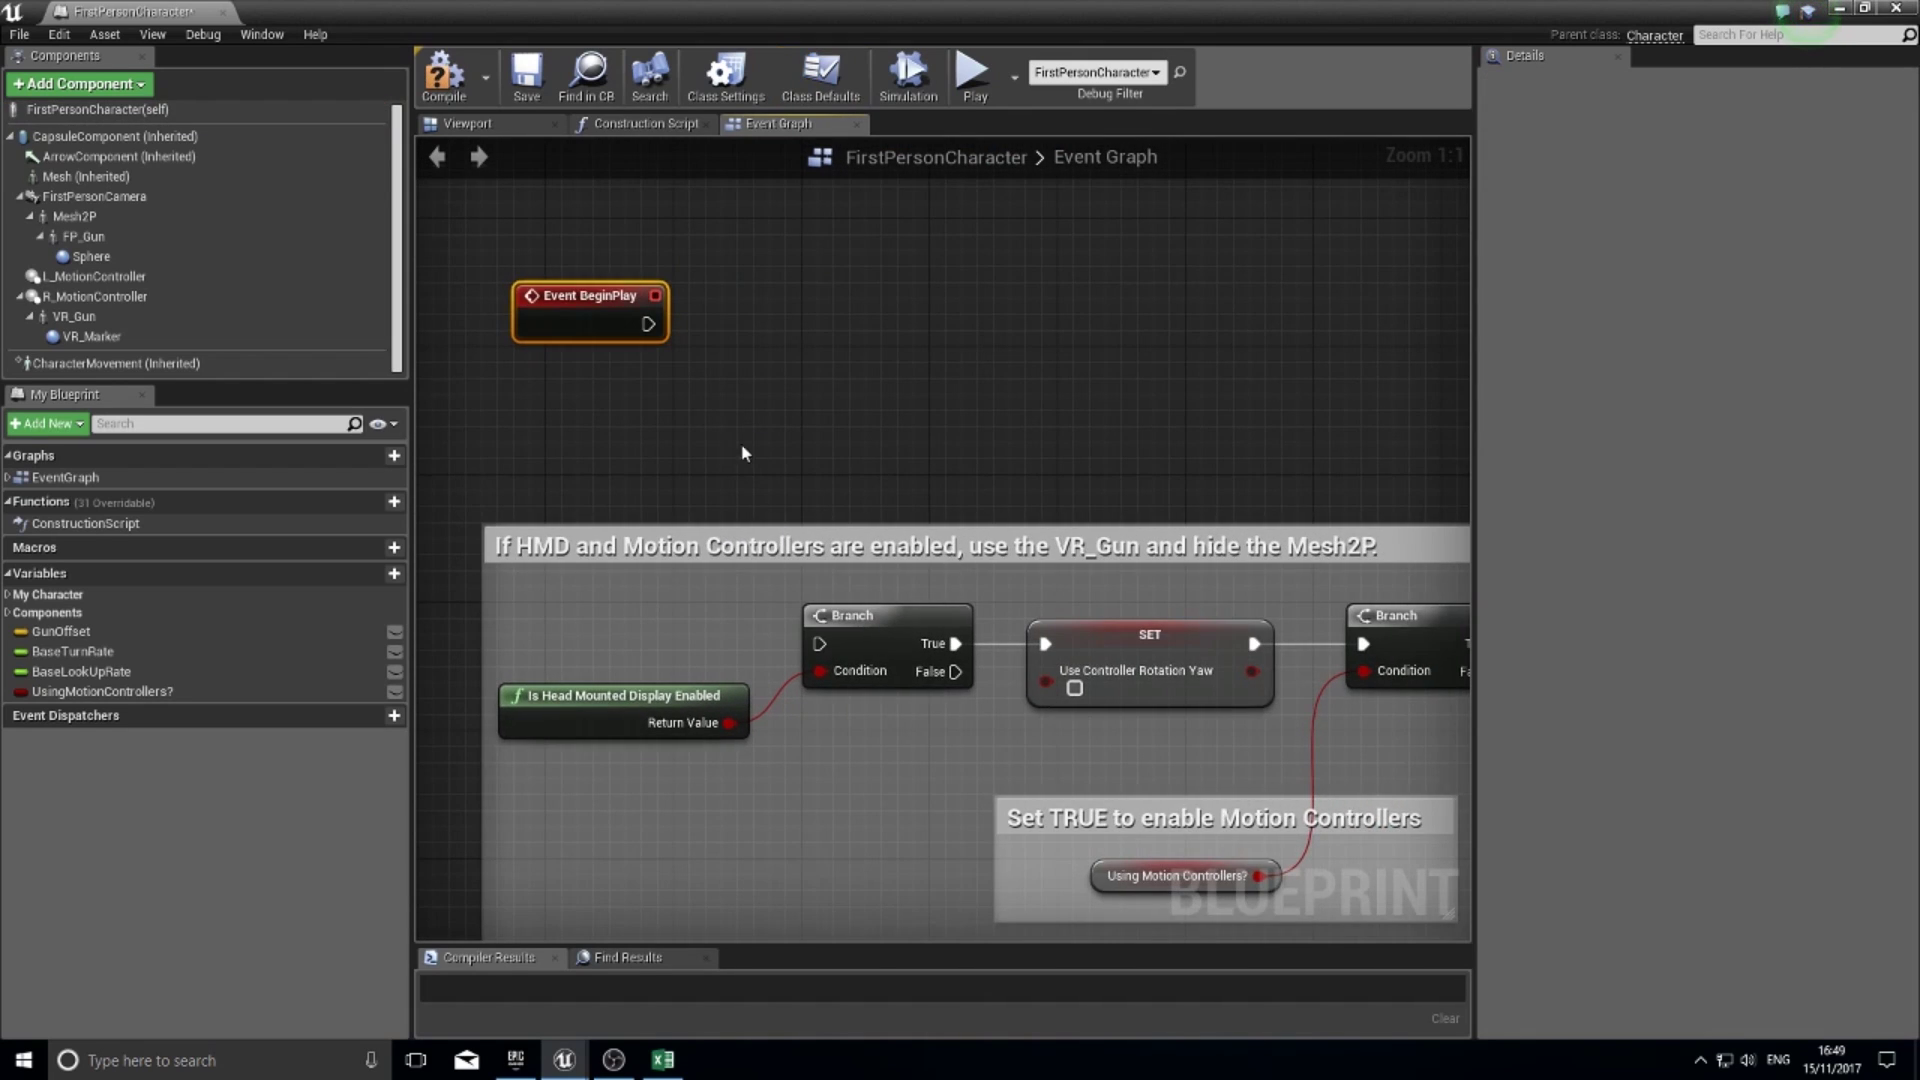
{"action": "left_click_drag", "start_coordinate": [660, 454], "coordinate": [634, 392]}
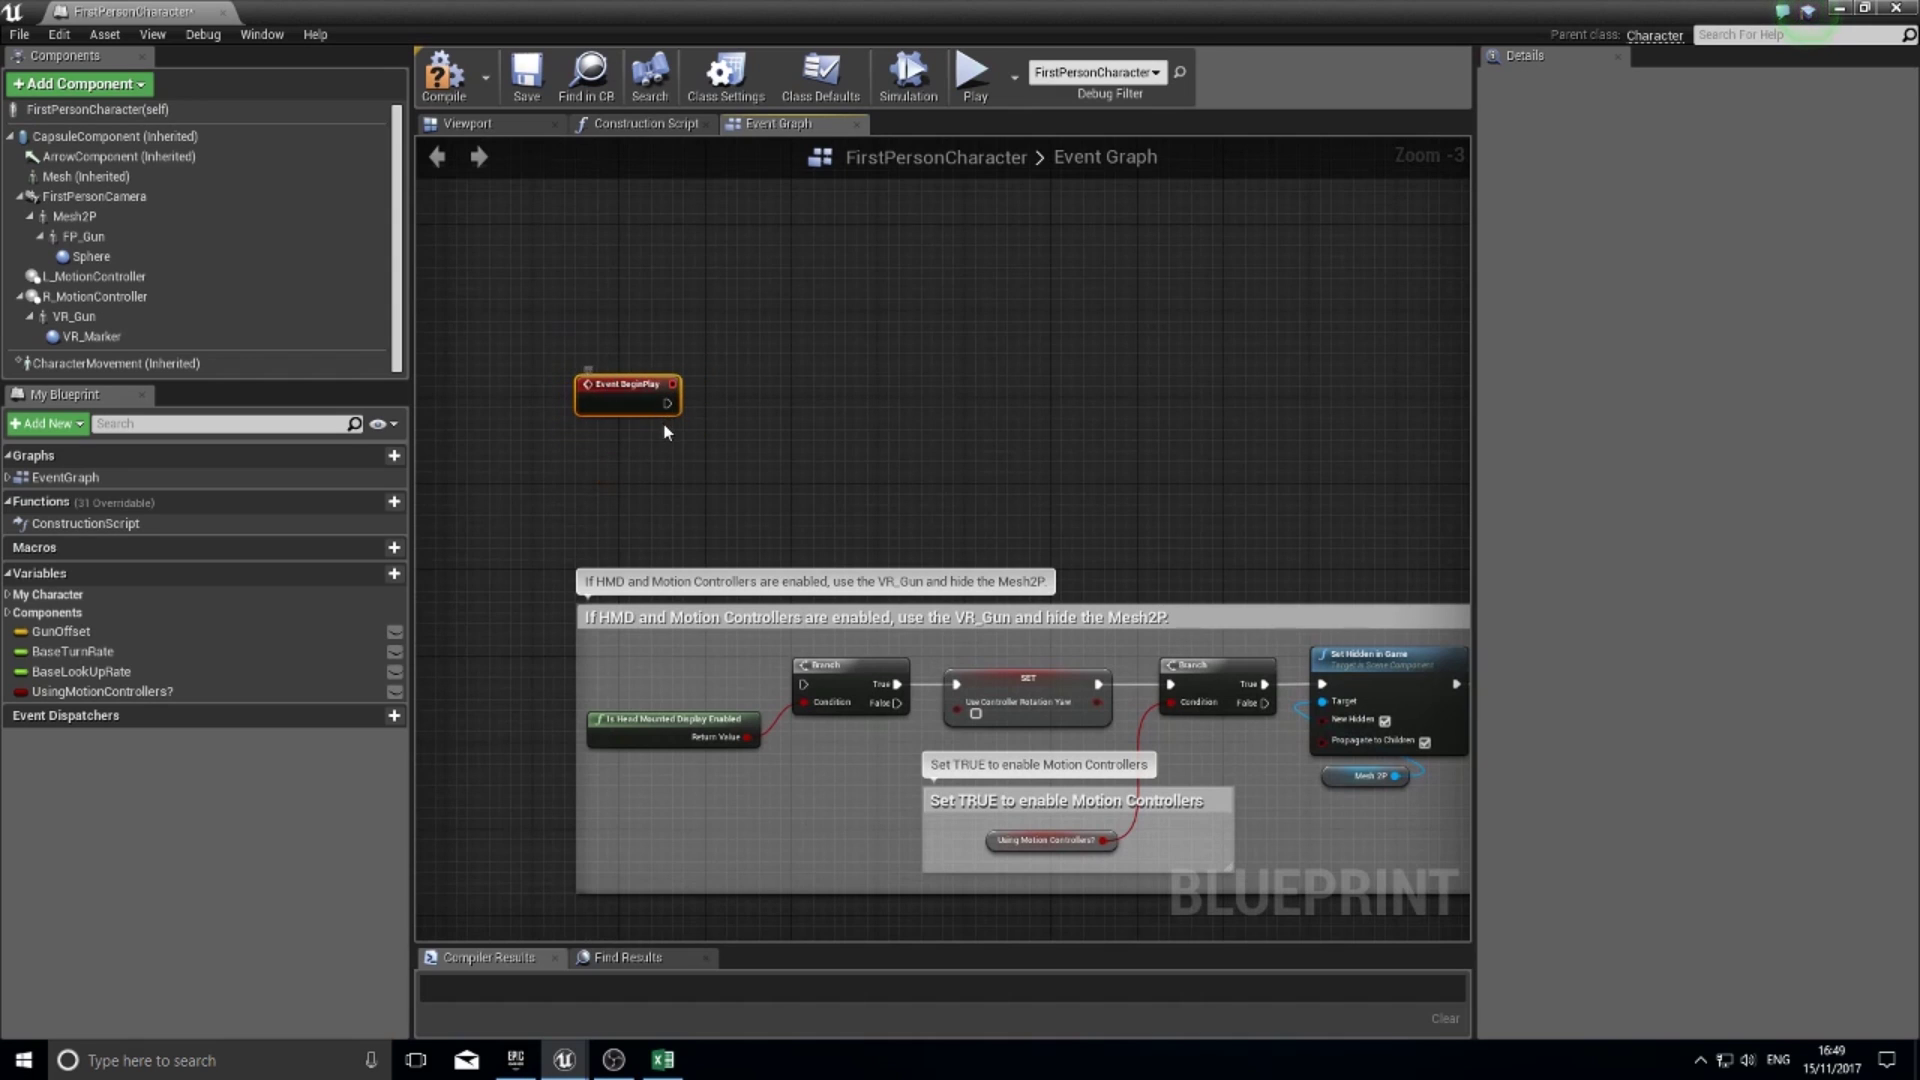
- Add a Create Widget node executed from Event BeginPlay, align it with the event, and set its class to DialogueWidget
{"action": "scroll", "coordinate": [667, 432], "scroll_direction": "up", "scroll_amount": 3}
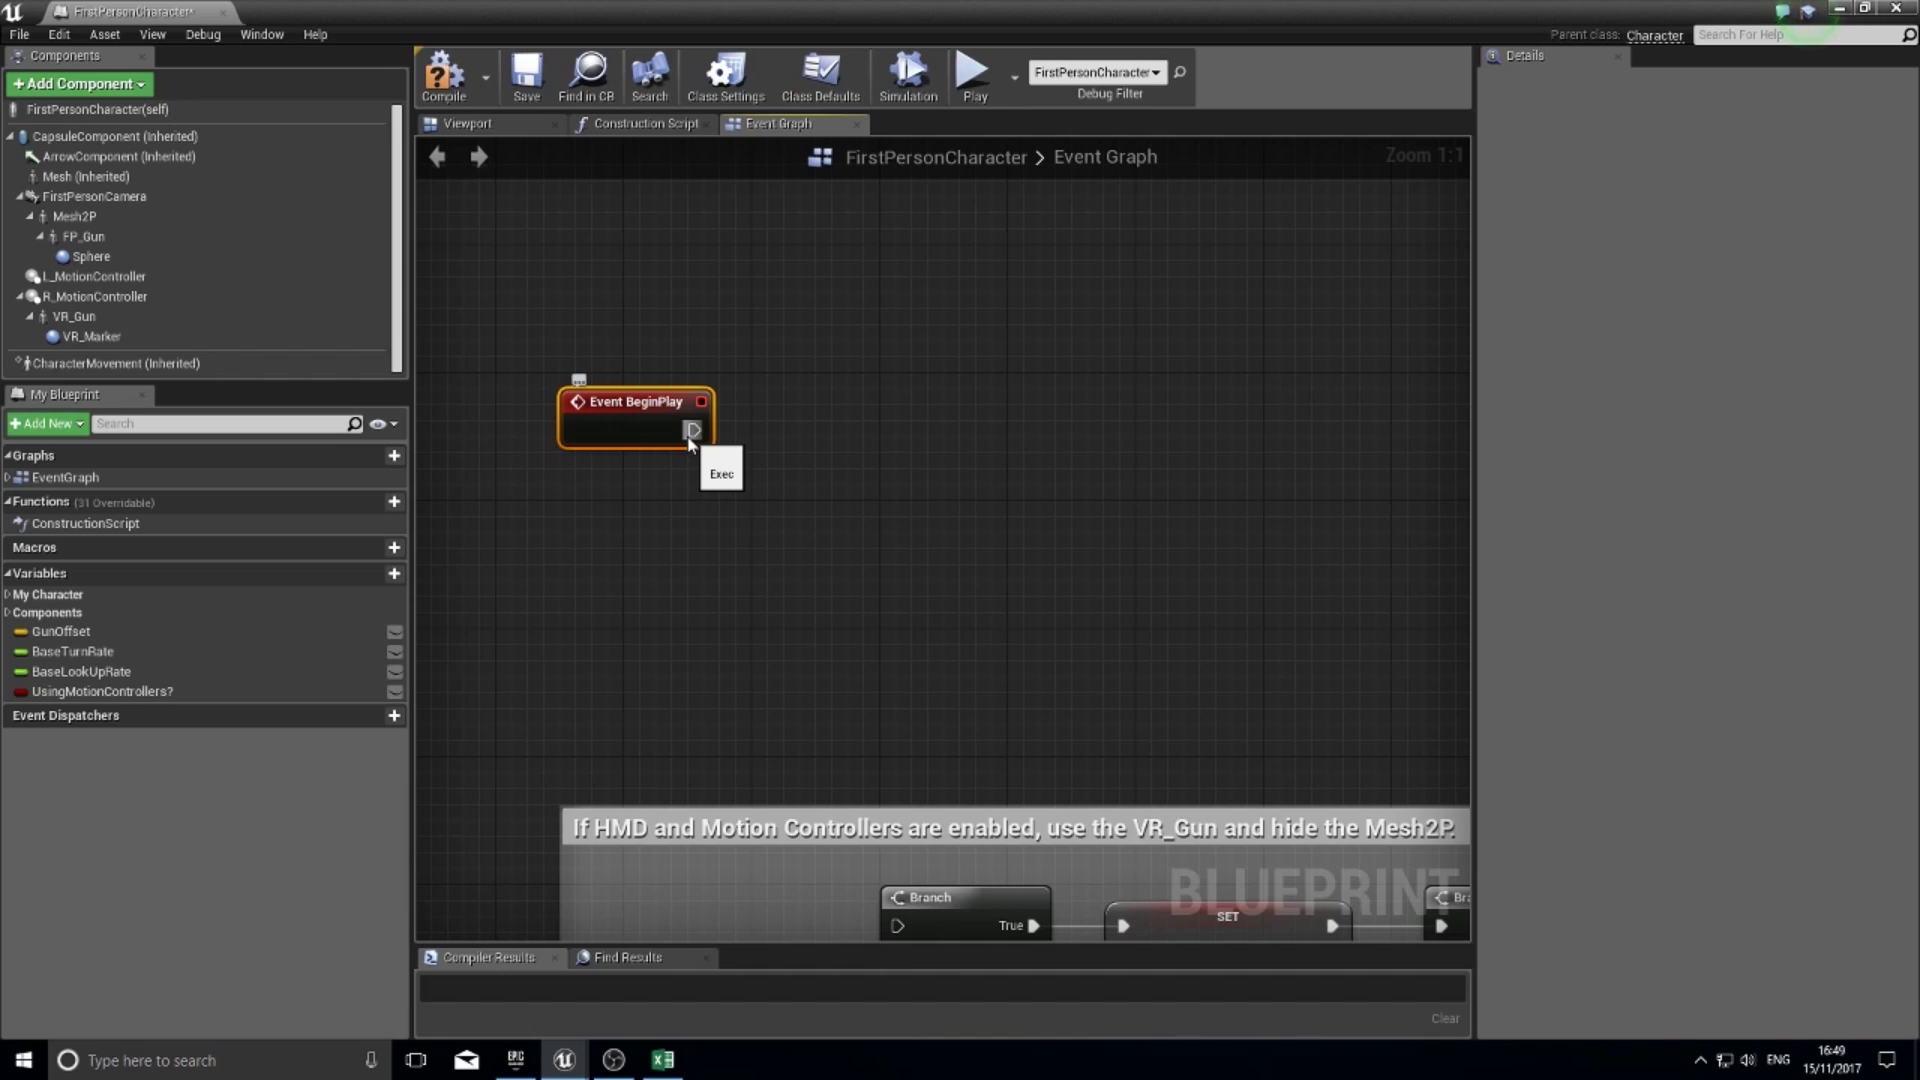
{"action": "left_click_drag", "start_coordinate": [688, 437], "coordinate": [878, 429]}
{"action": "type", "text": "crea"}
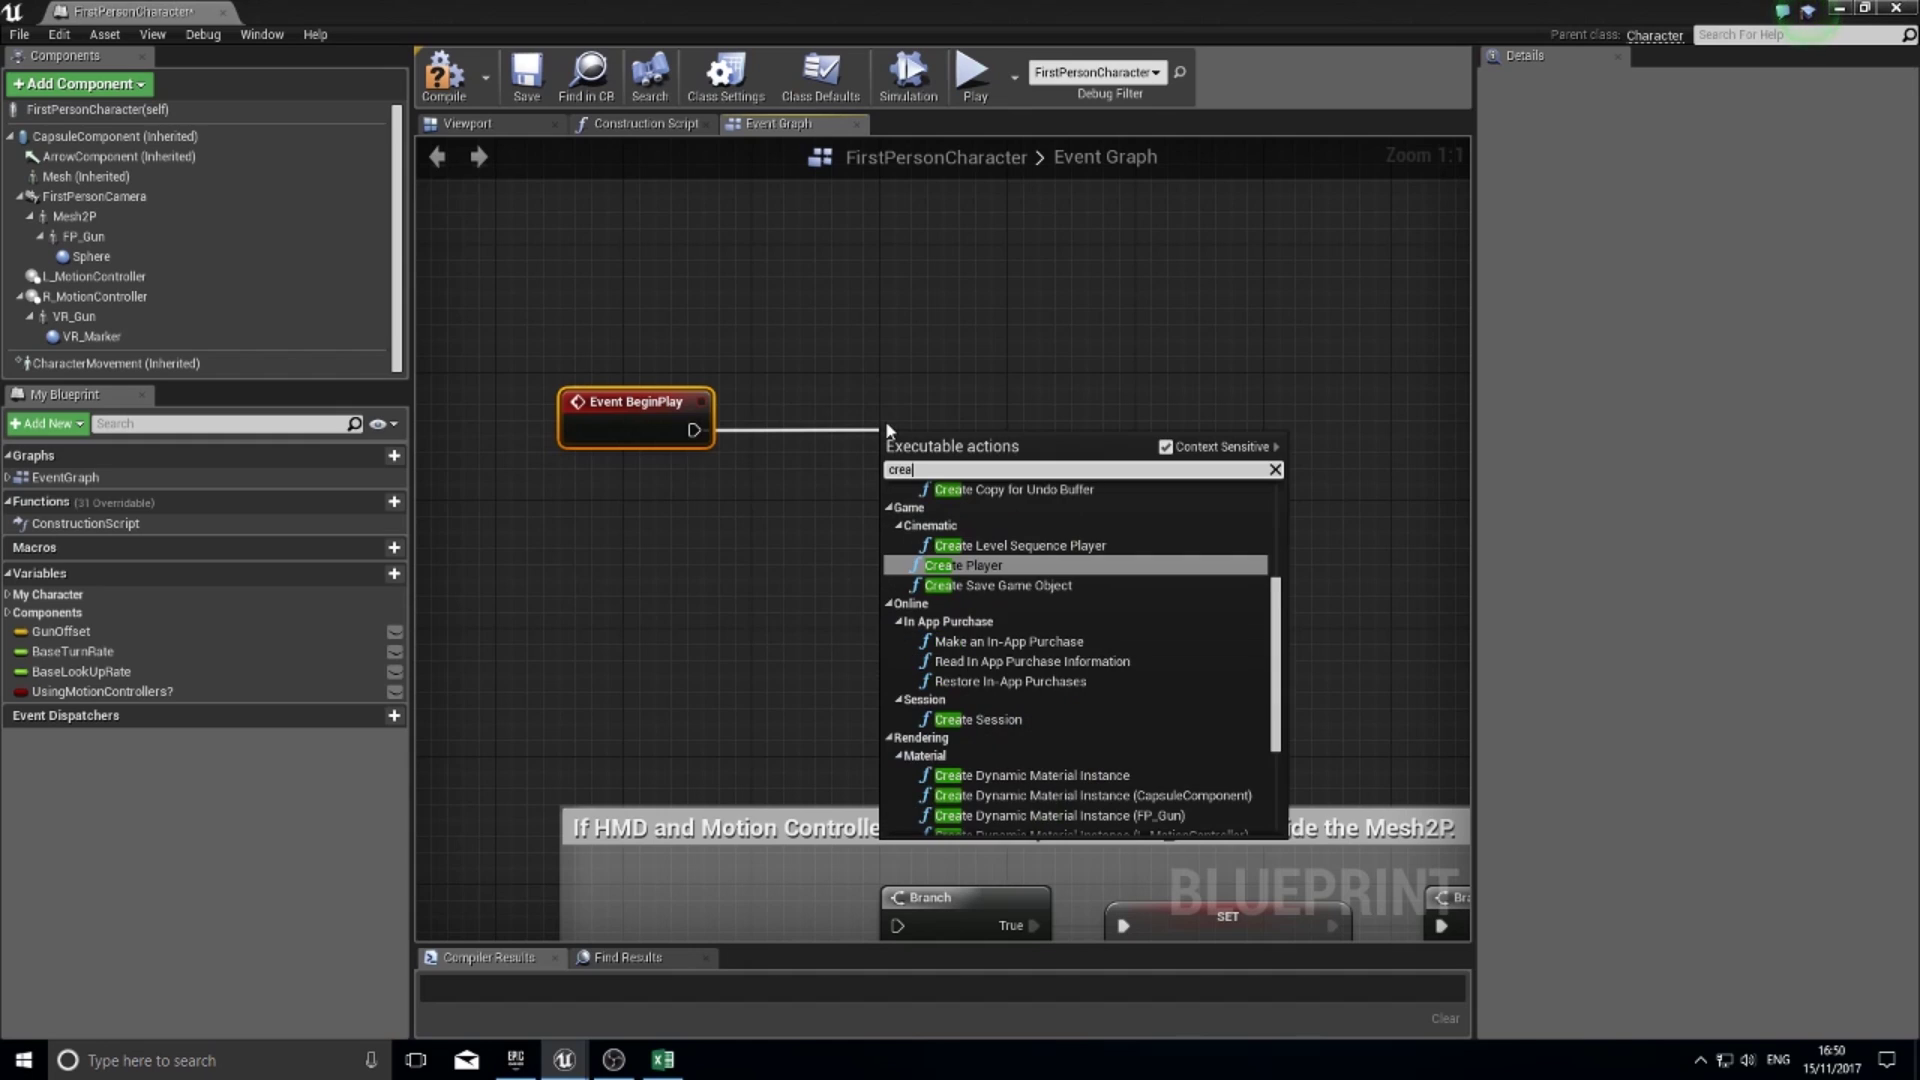
{"action": "type", "text": "te wi"}
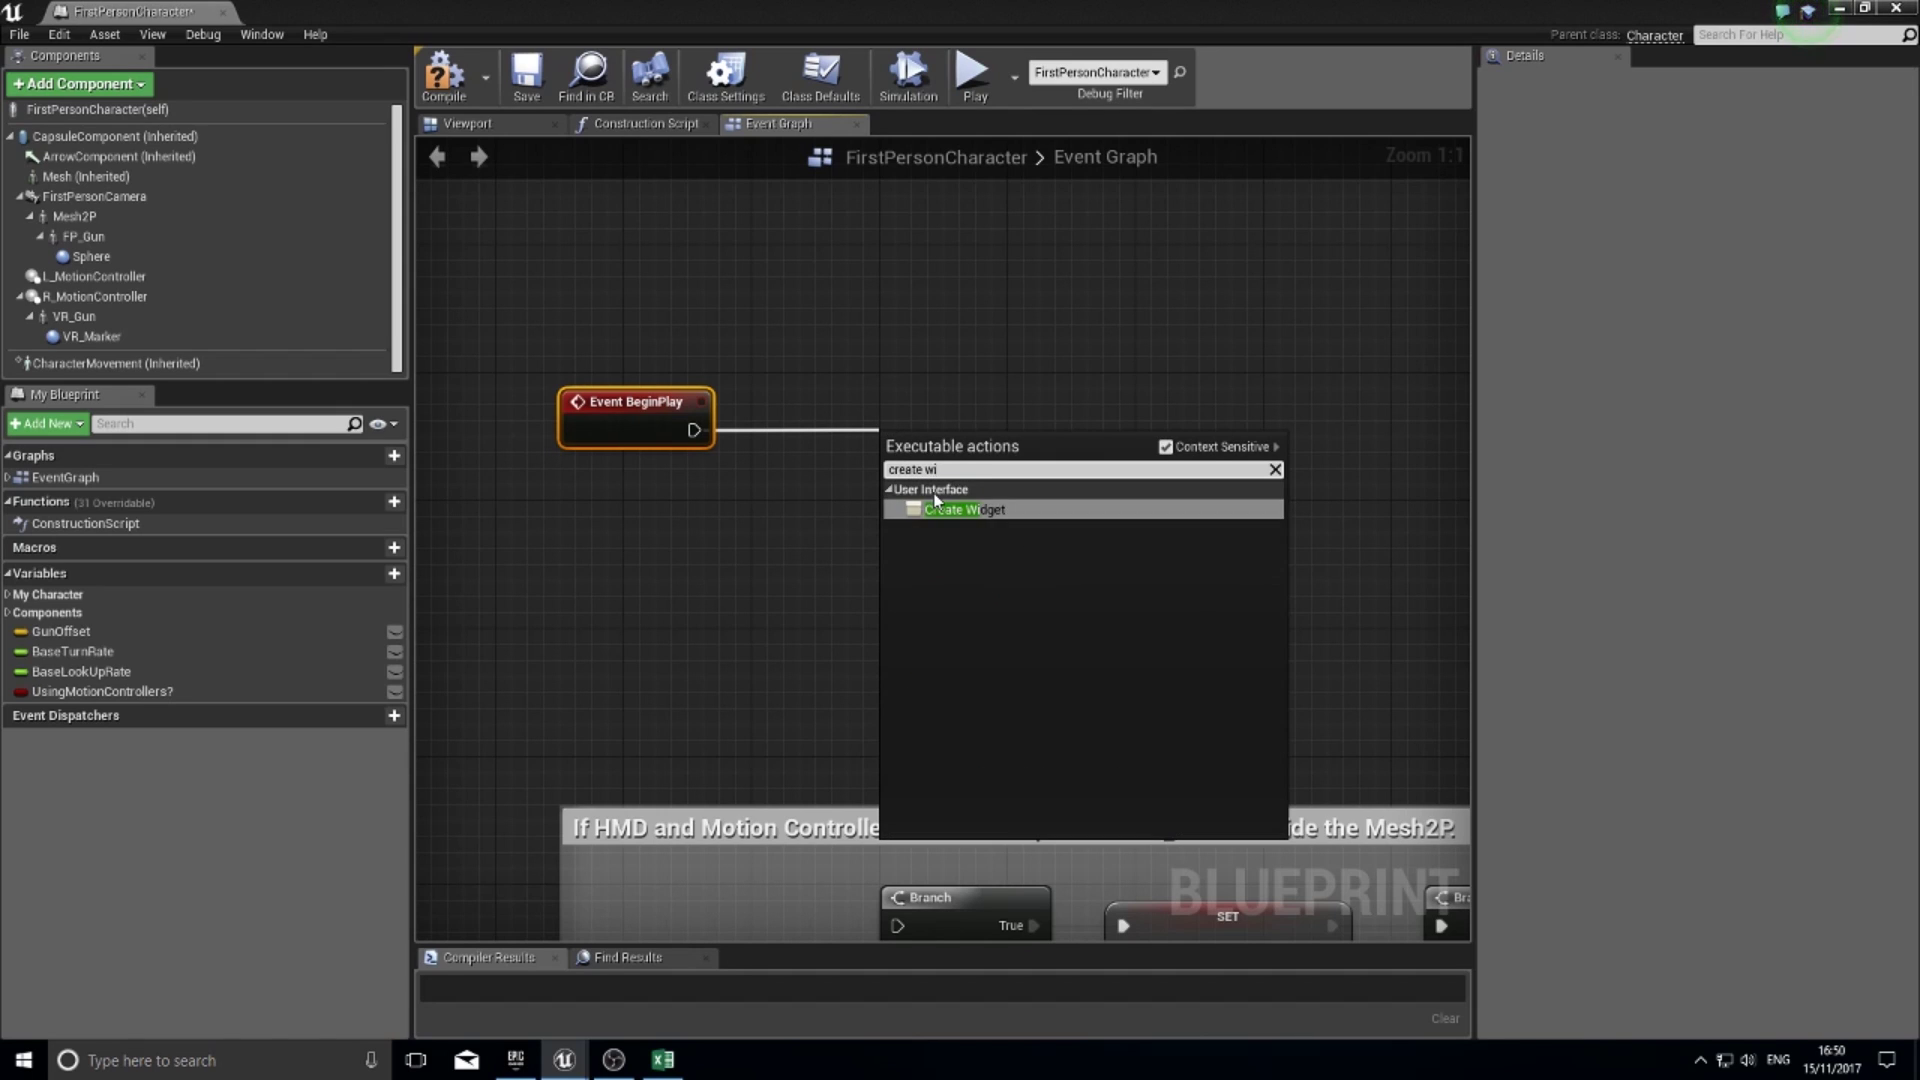
{"action": "type", "text": "dget"}
{"action": "left_click", "coordinate": [977, 513]}
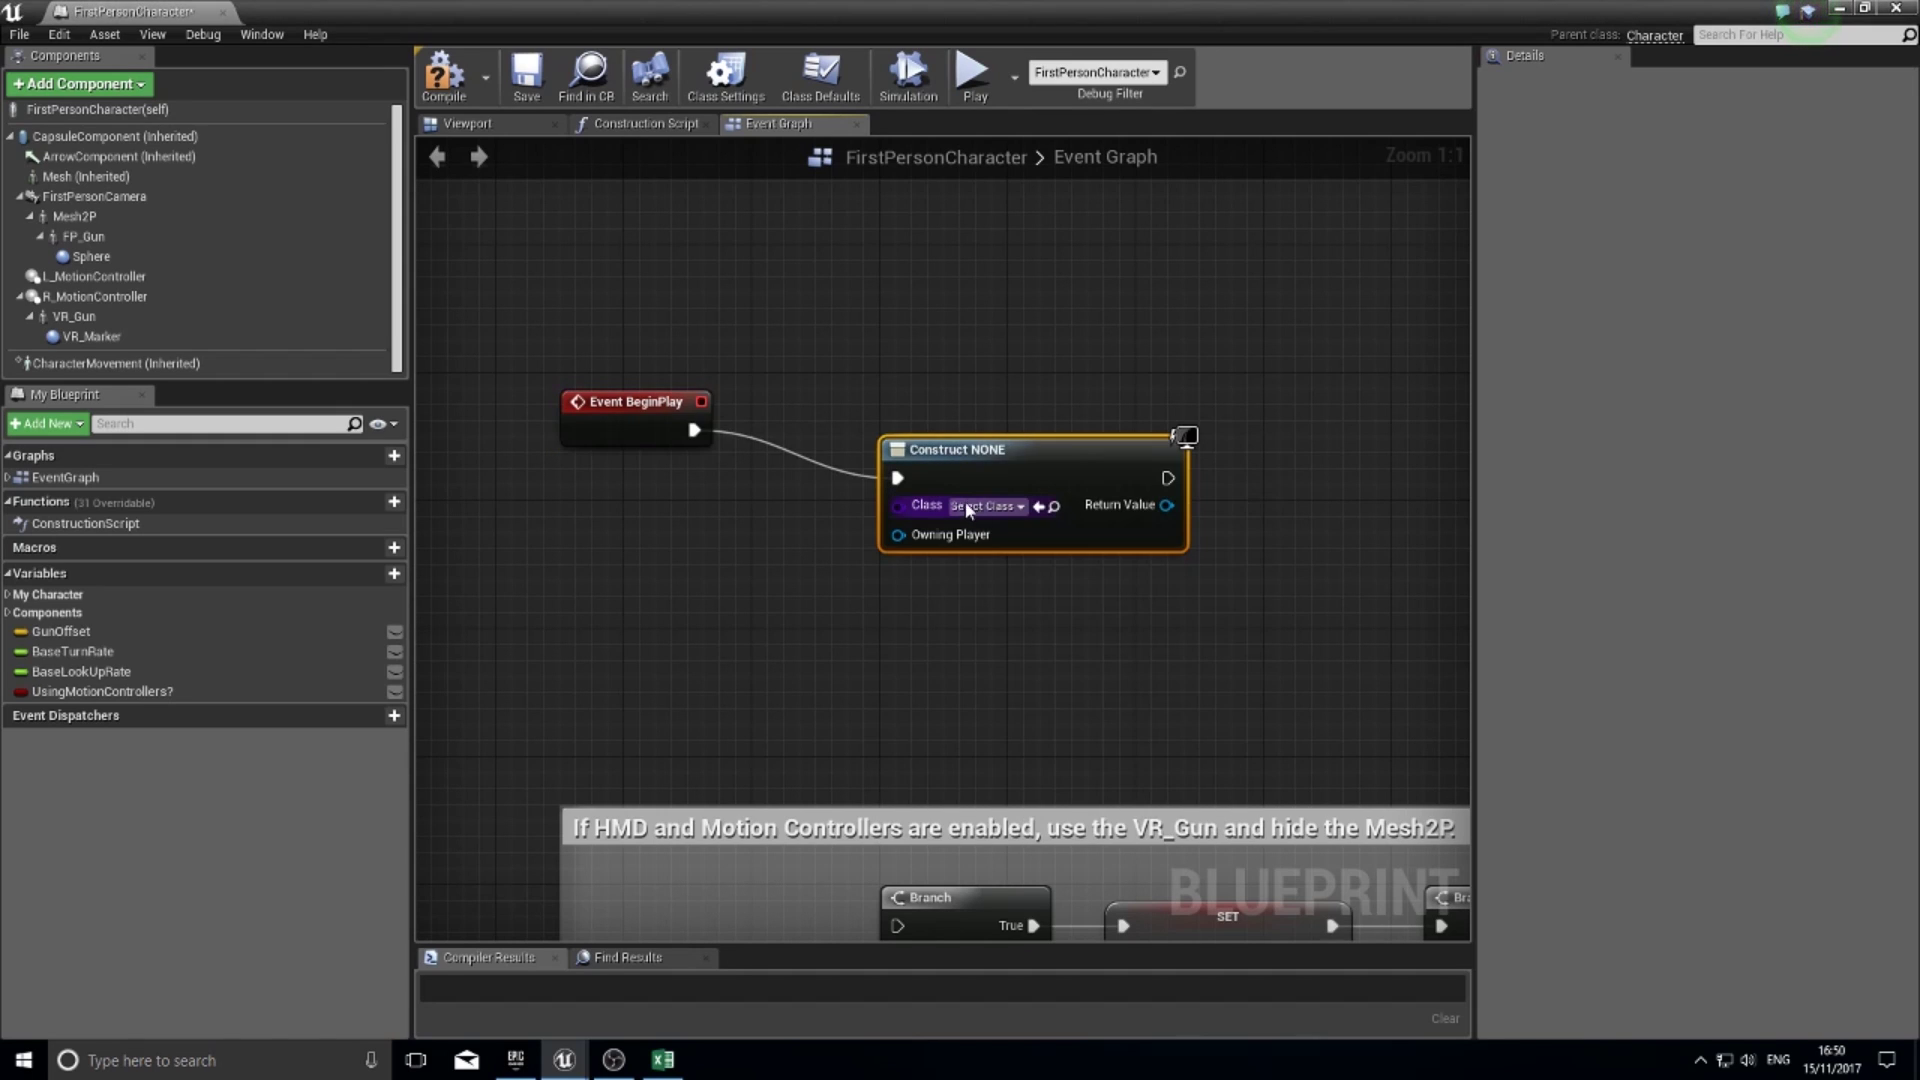
{"action": "left_click_drag", "start_coordinate": [1049, 433], "coordinate": [985, 388]}
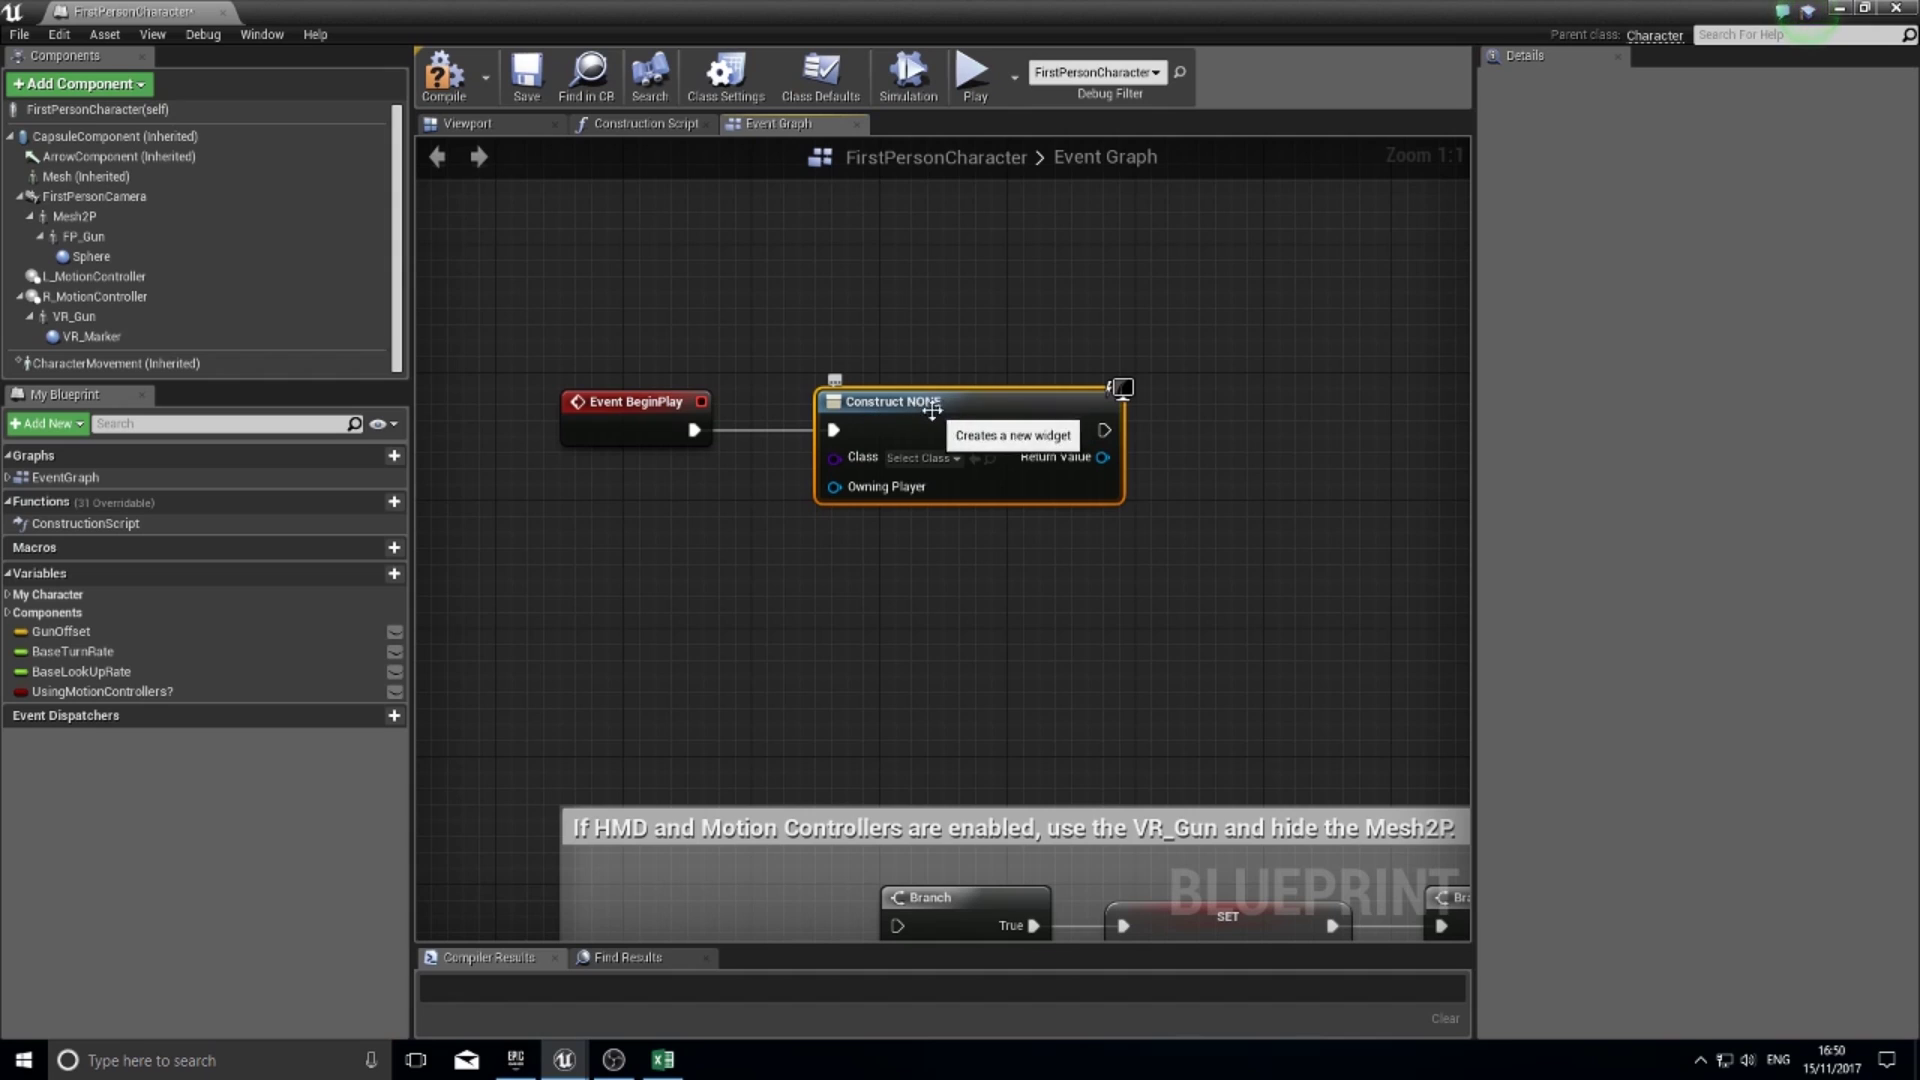
{"action": "left_click", "coordinate": [940, 460]}
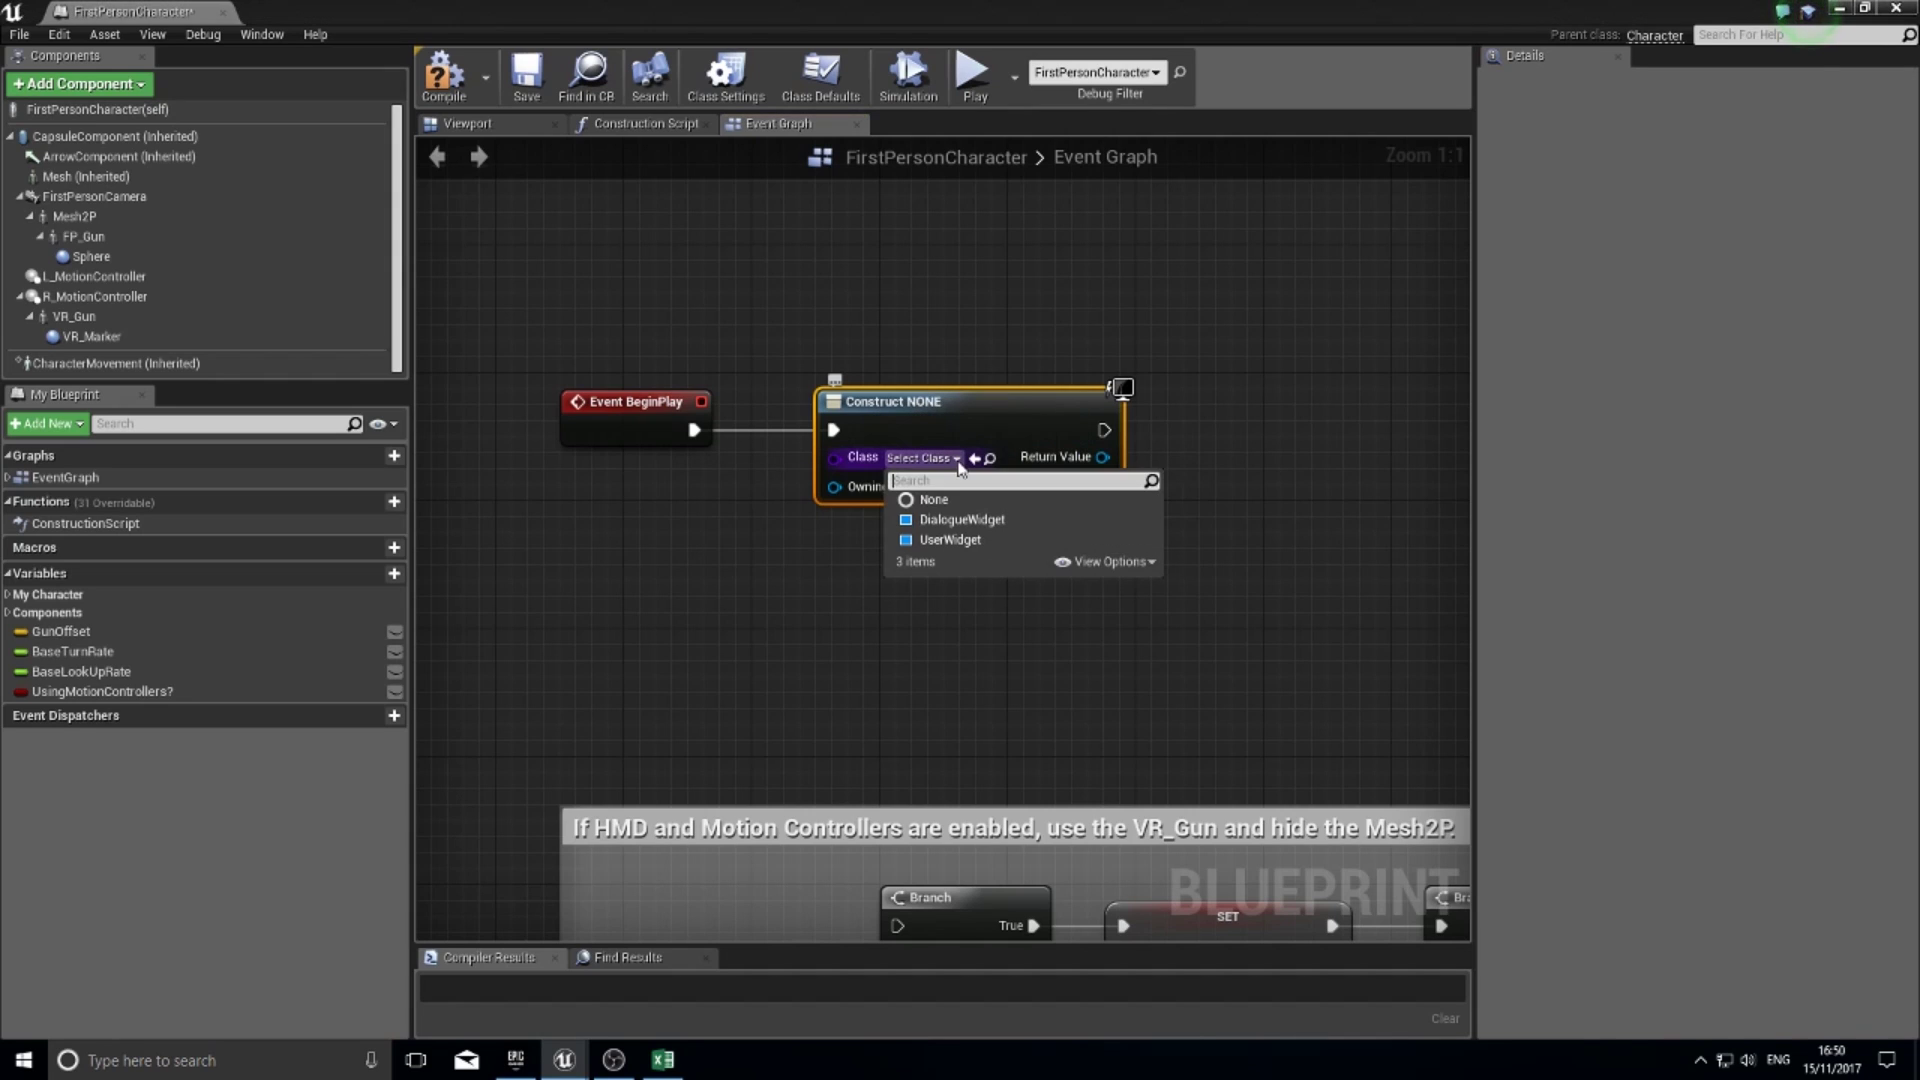
{"action": "left_click", "coordinate": [960, 521]}
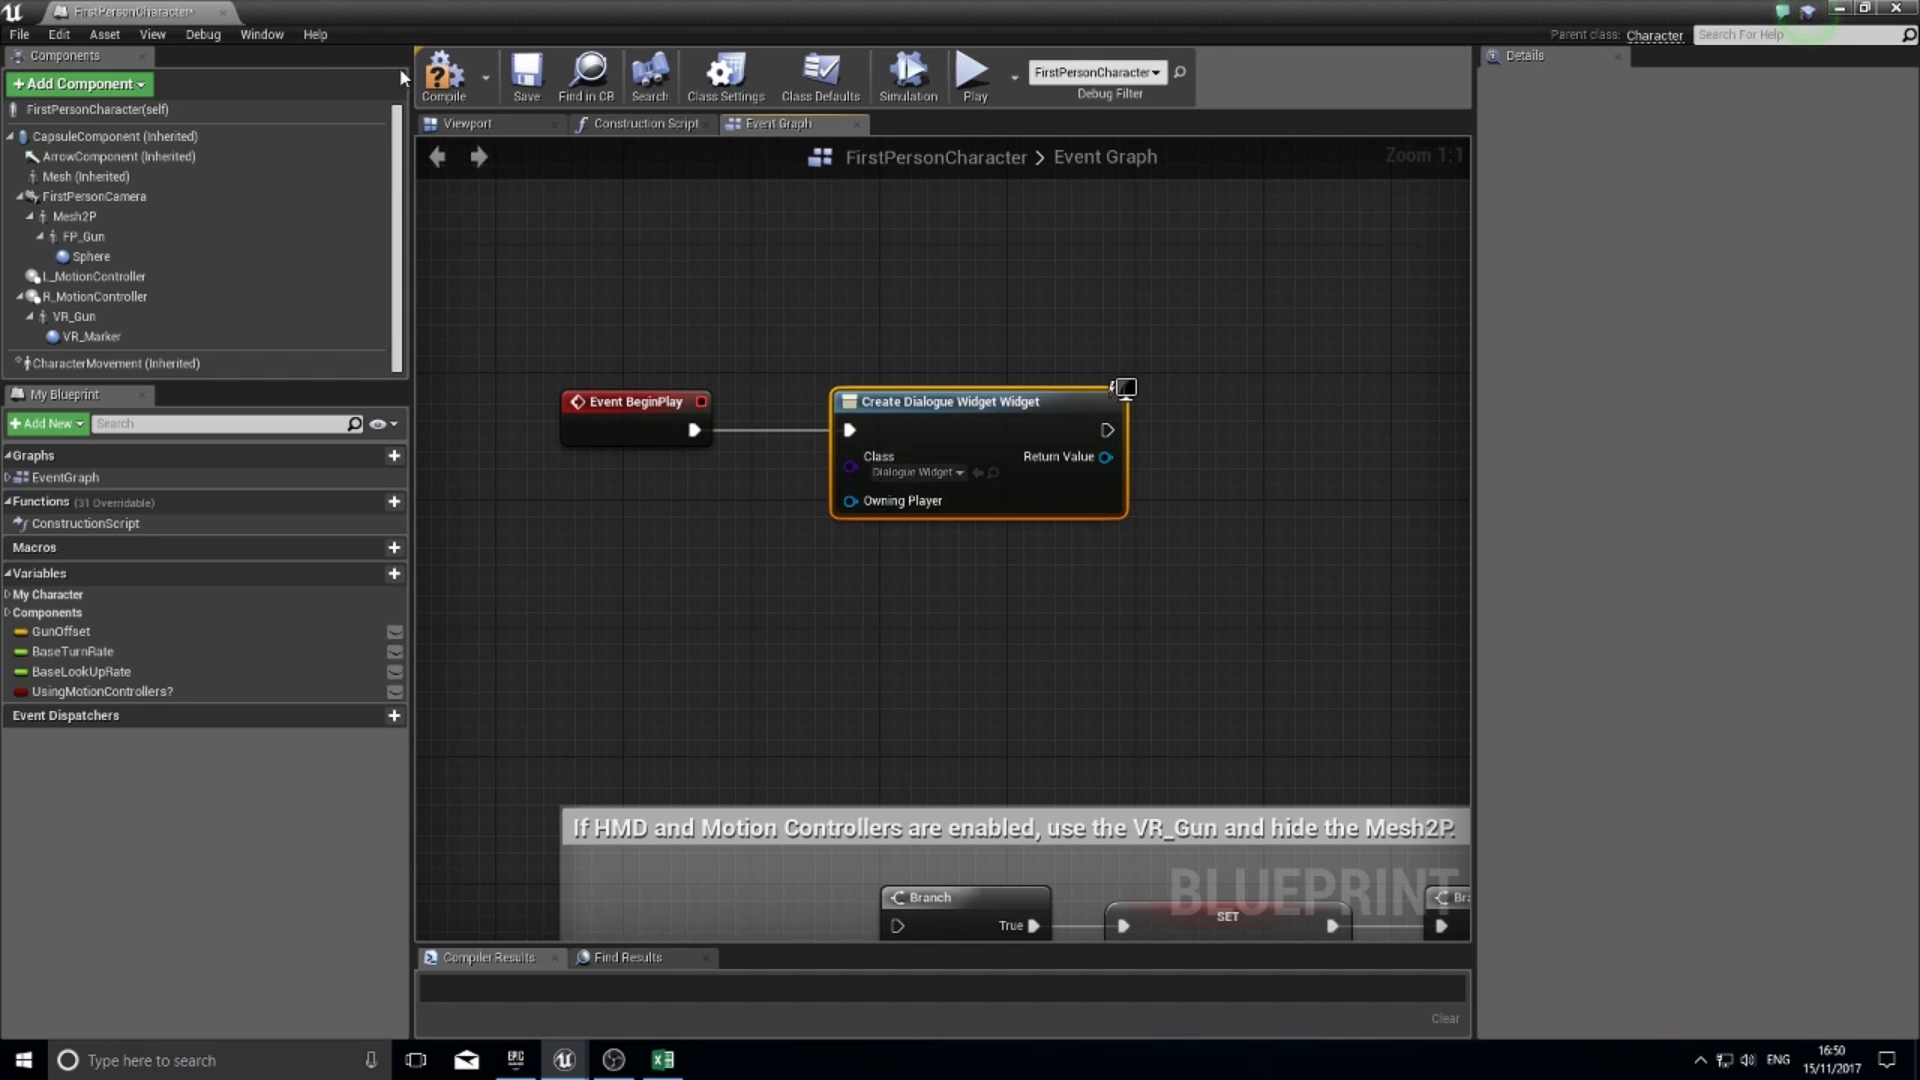
- Feed the widget node's Owning Player input from a Get Player Controller node placed below Event BeginPlay
{"action": "left_click_drag", "start_coordinate": [849, 501], "coordinate": [676, 553]}
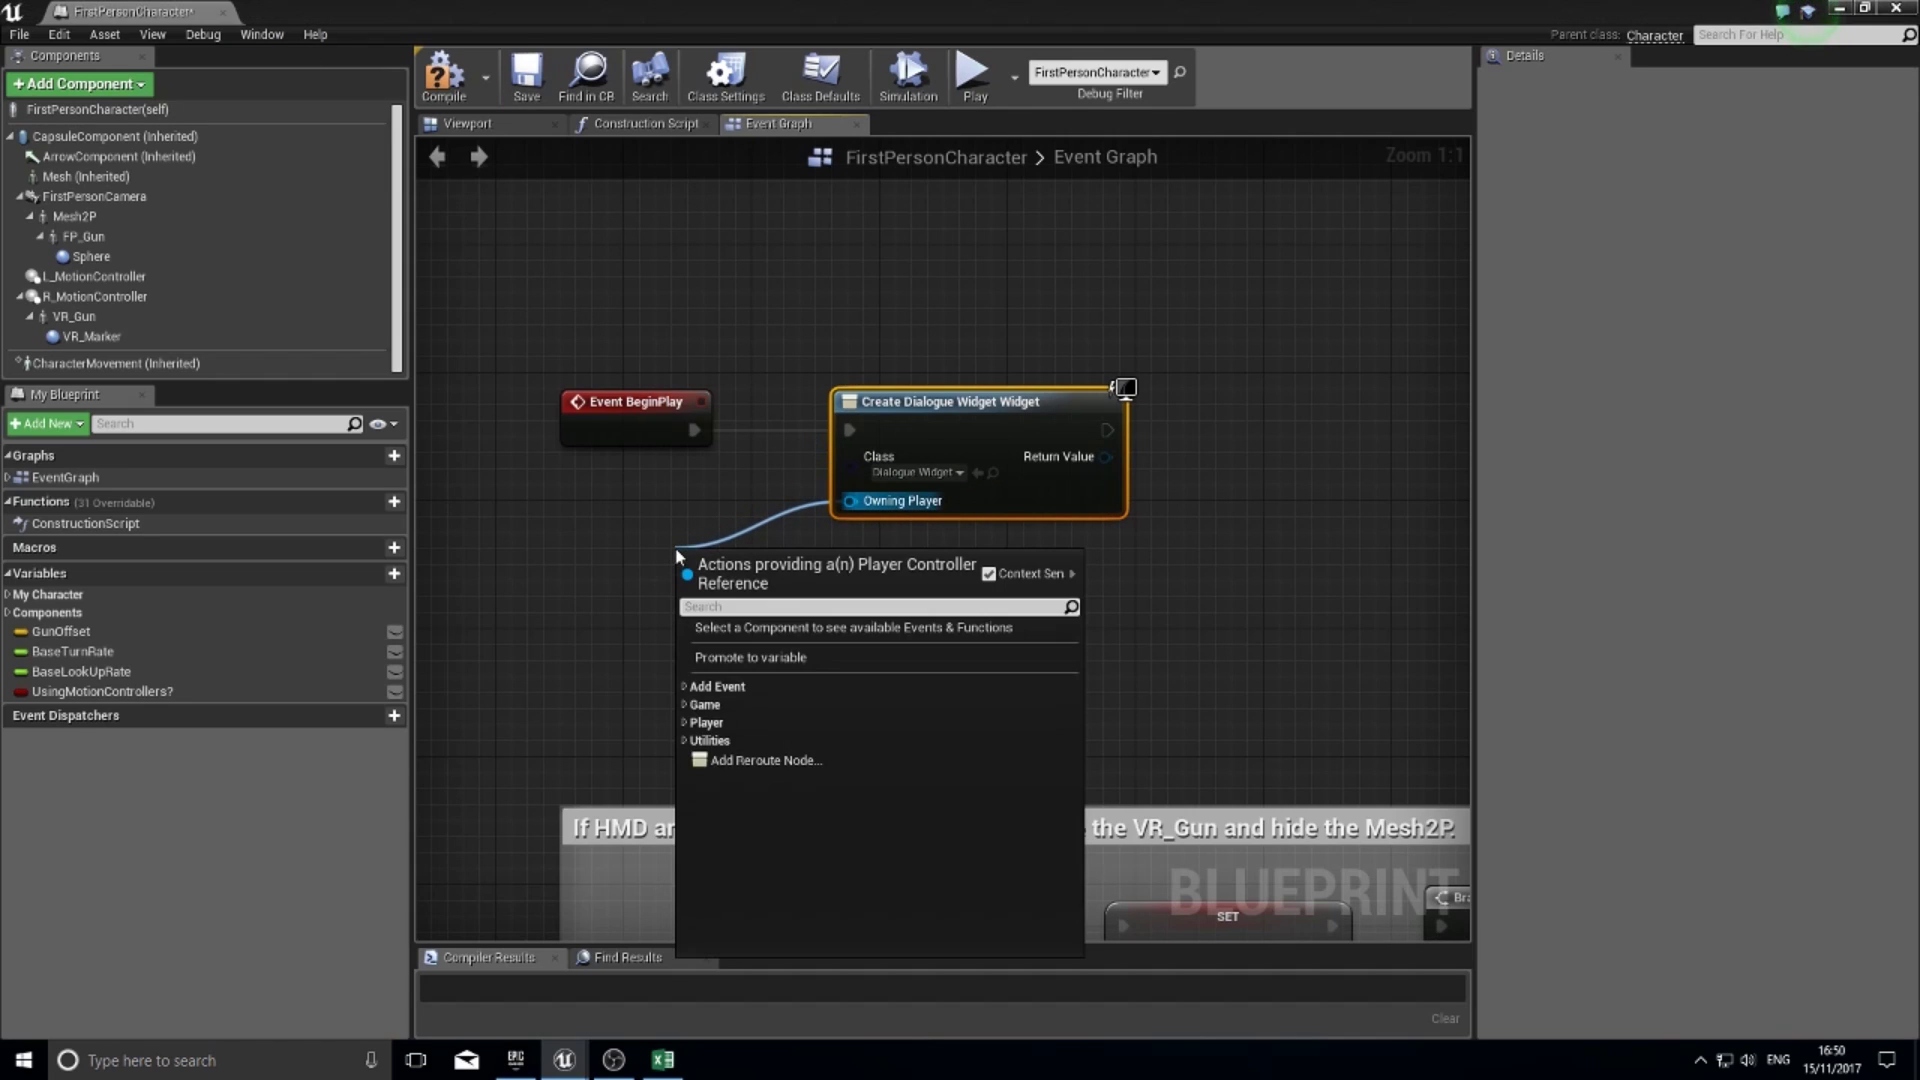
{"action": "type", "text": "get player"}
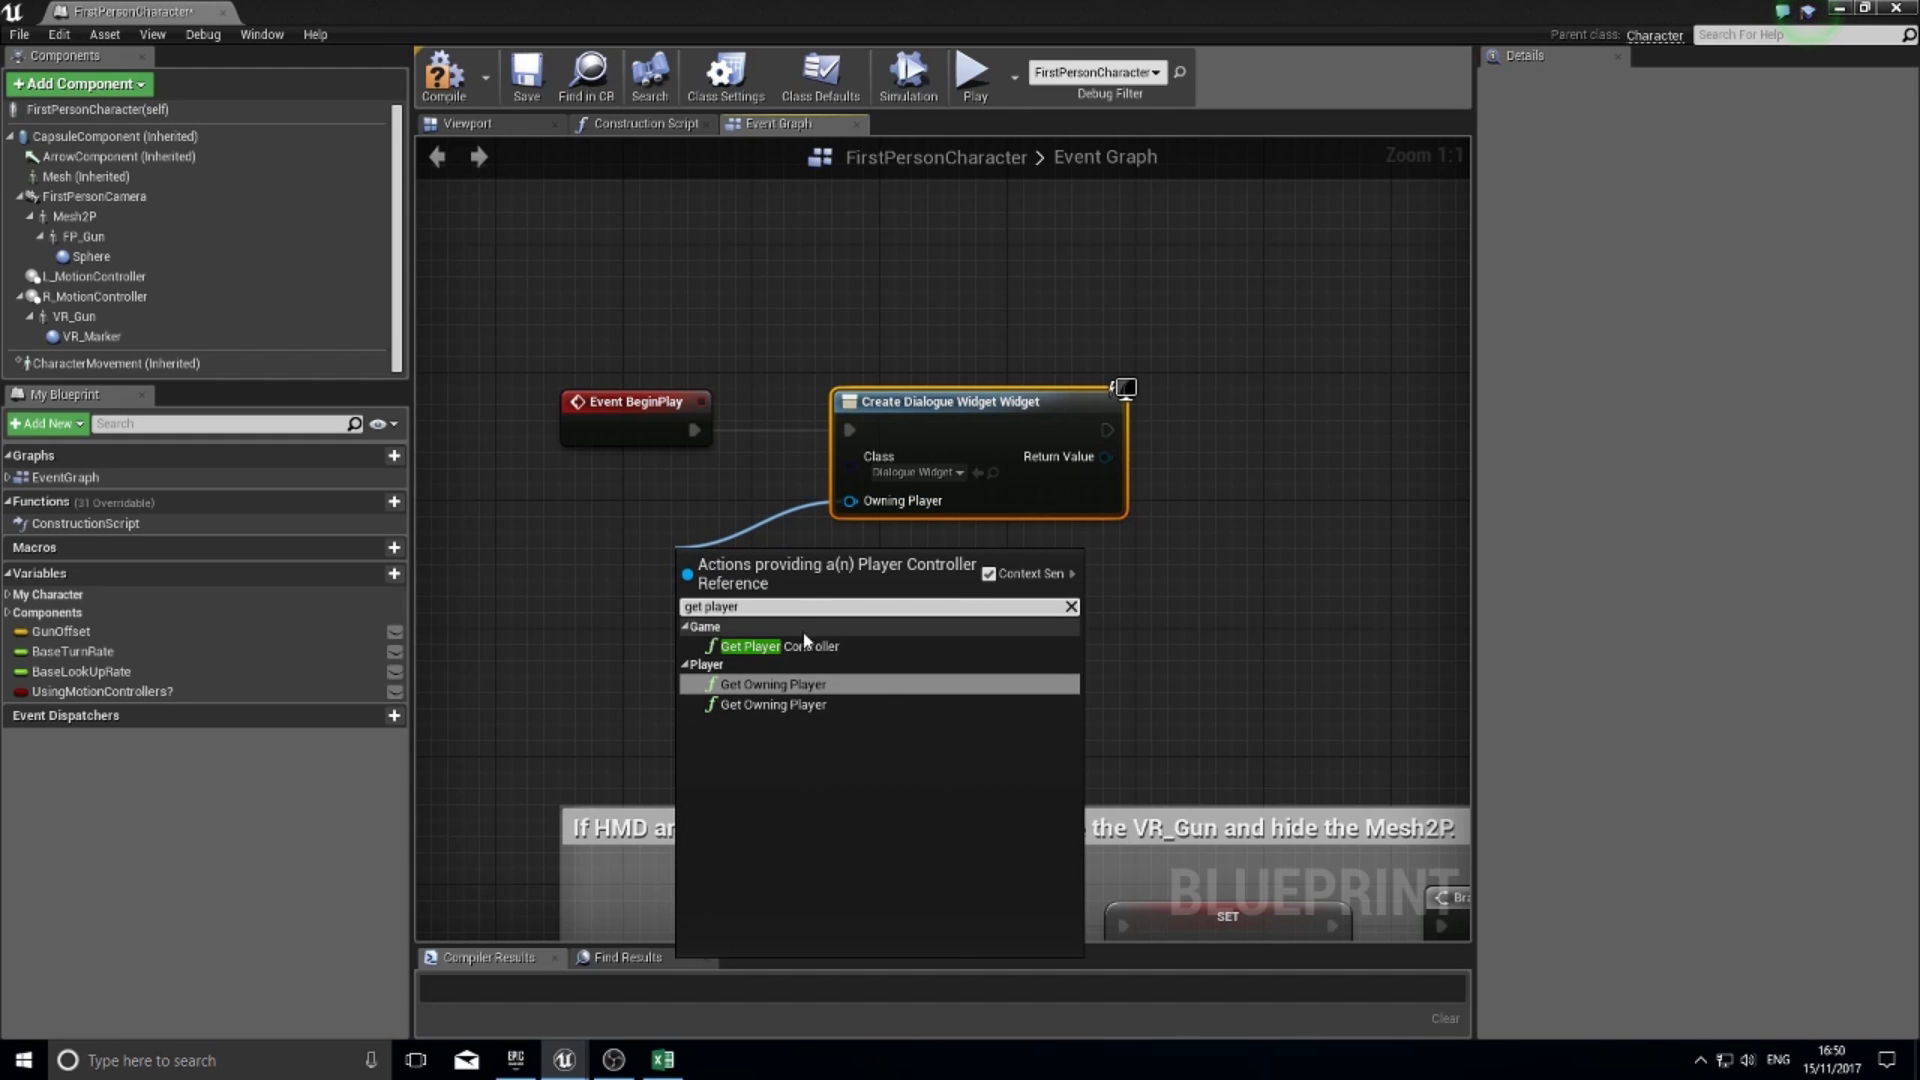
{"action": "left_click", "coordinate": [790, 646]}
{"action": "left_click_drag", "start_coordinate": [780, 585], "coordinate": [603, 521]}
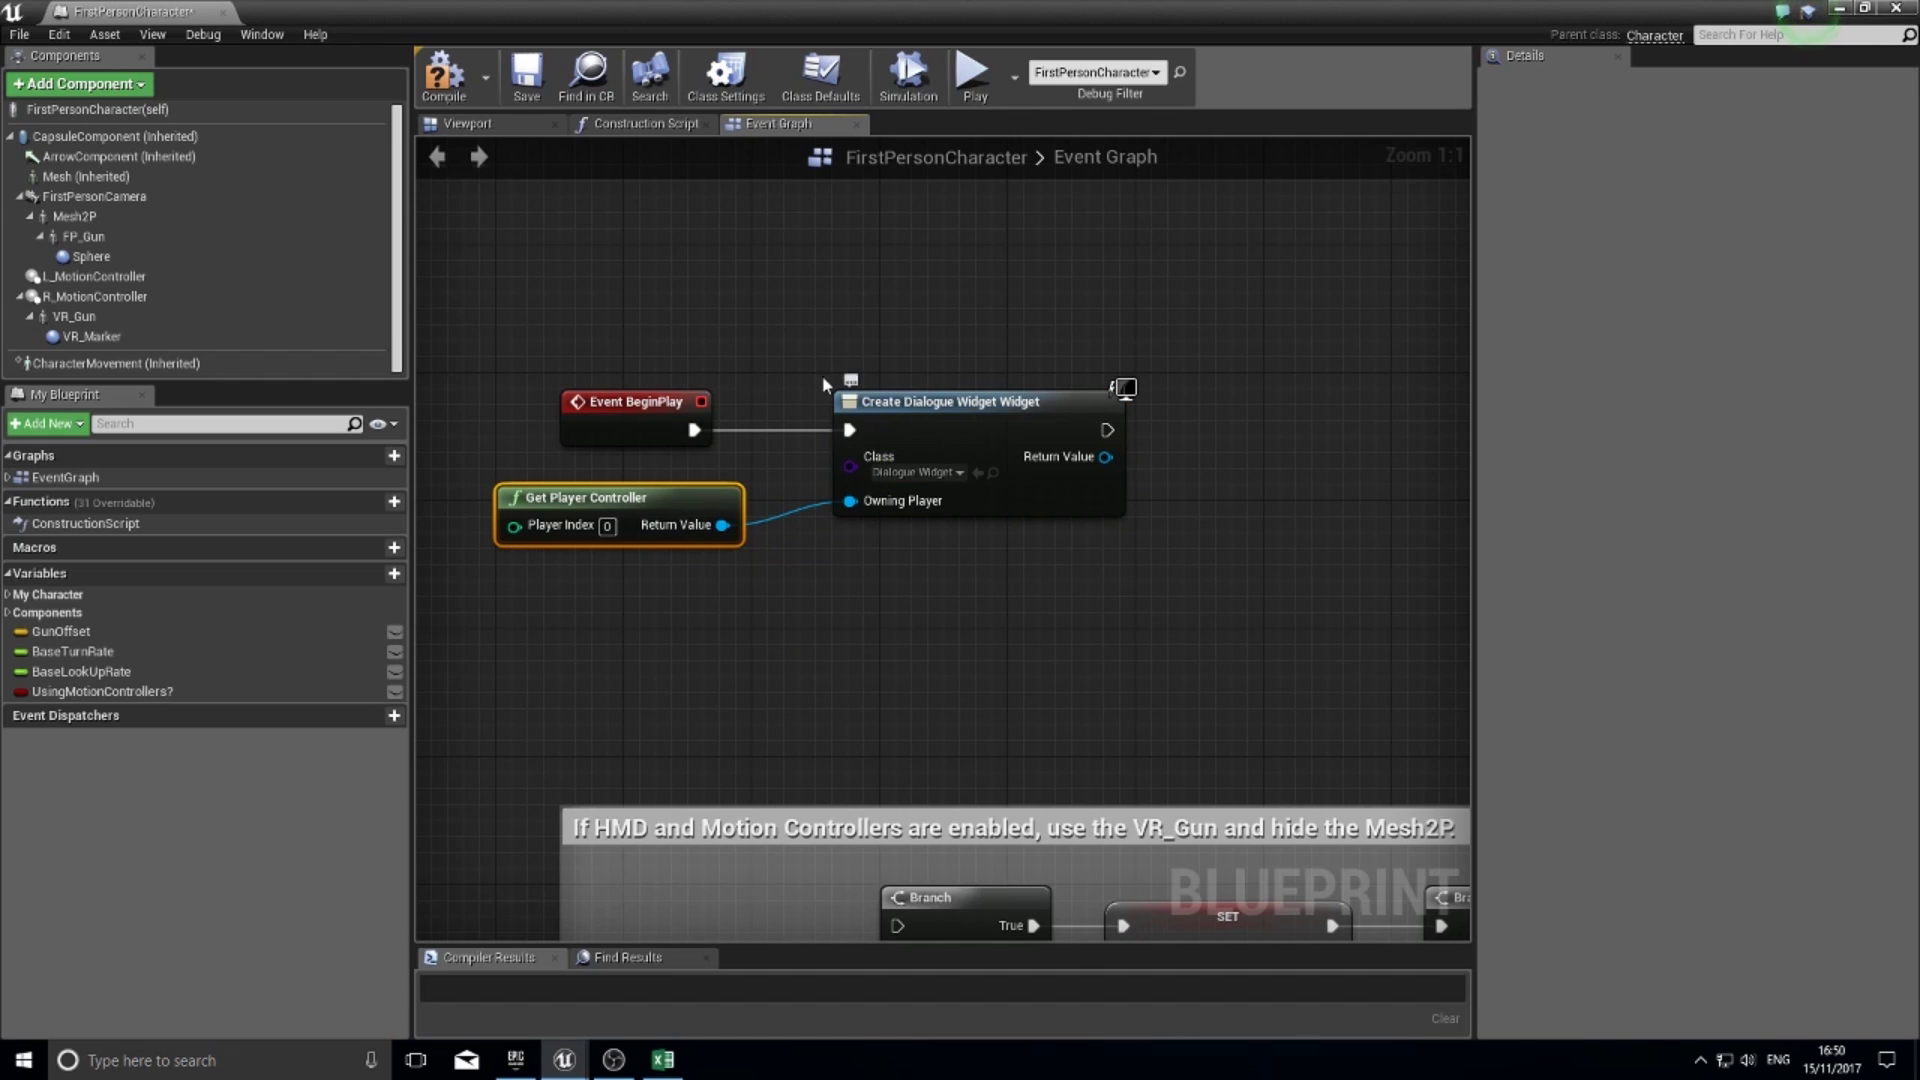
- Promote the Create Dialogue Widget node's return value to a variable named MyDialogueWindow and line up its SET node
{"action": "right_click_drag", "start_coordinate": [920, 534], "coordinate": [722, 560]}
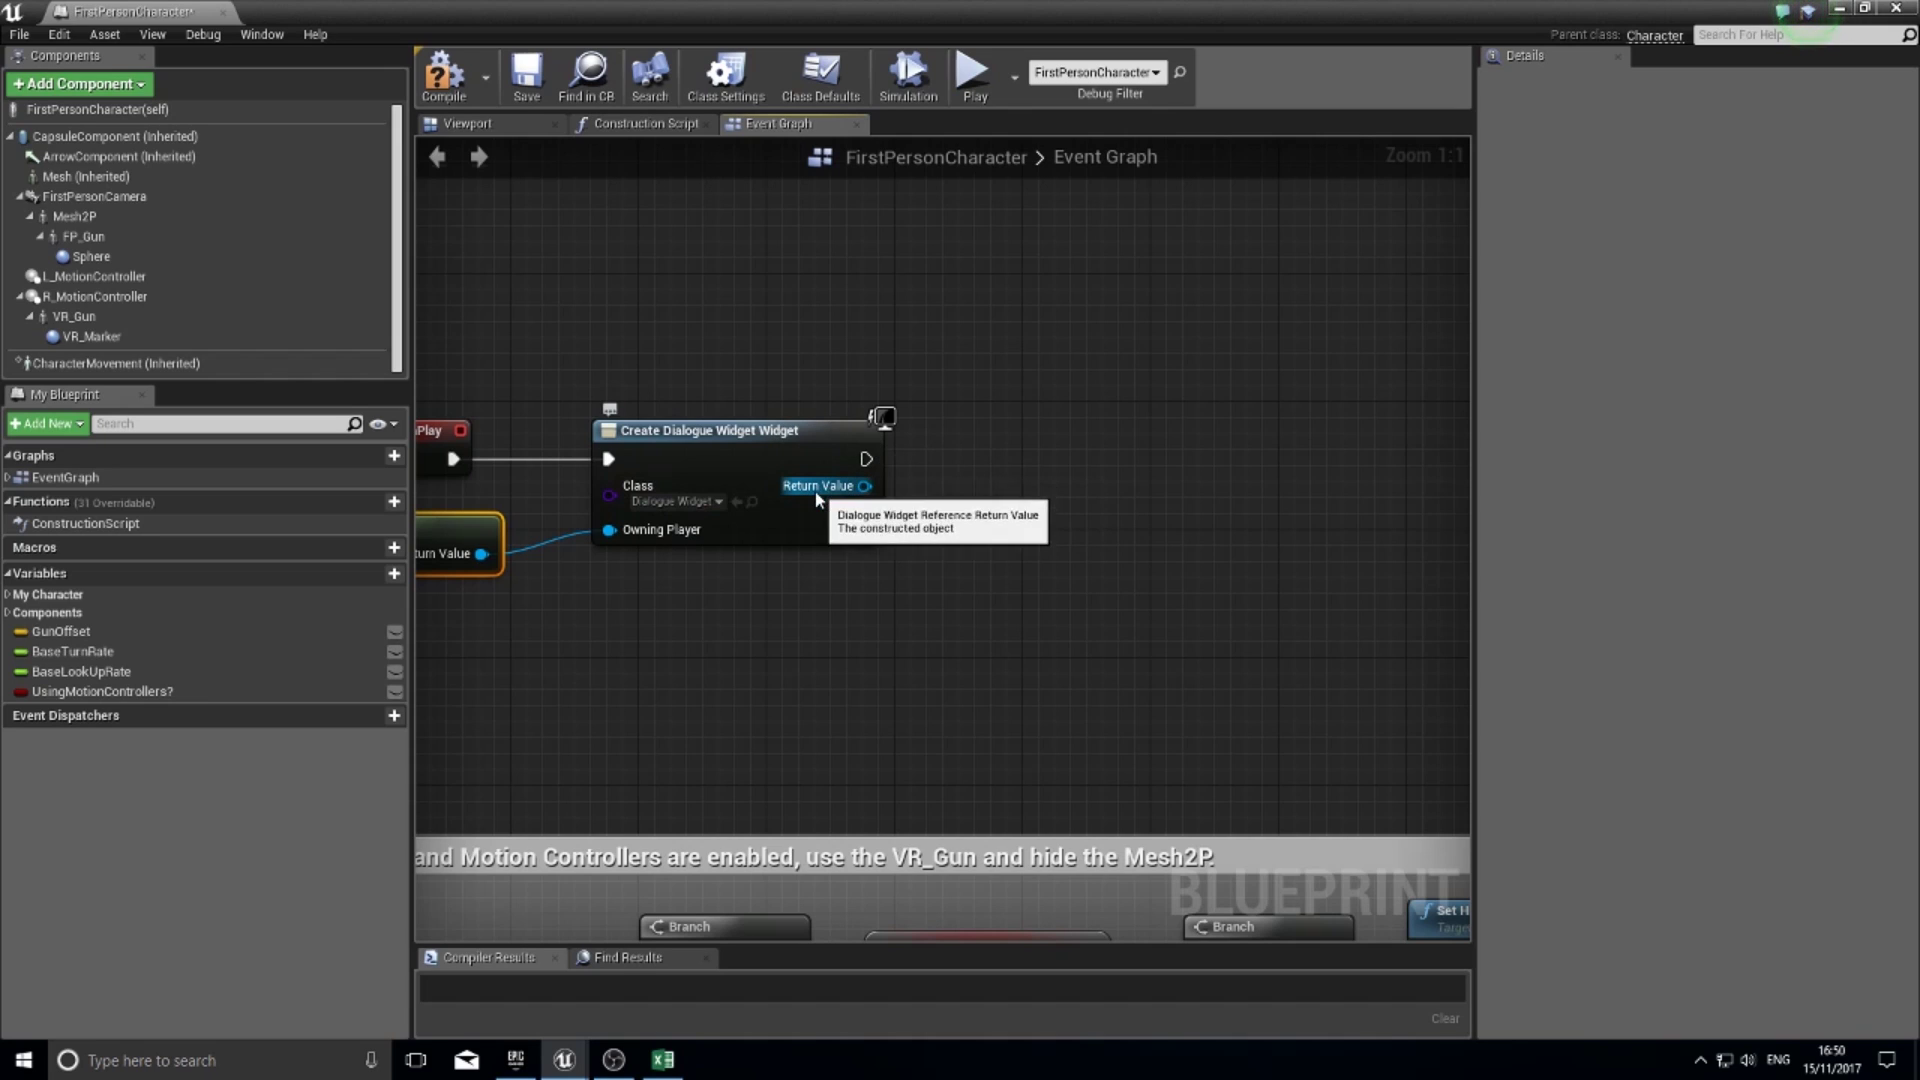
{"action": "left_click_drag", "start_coordinate": [852, 490], "coordinate": [948, 472]}
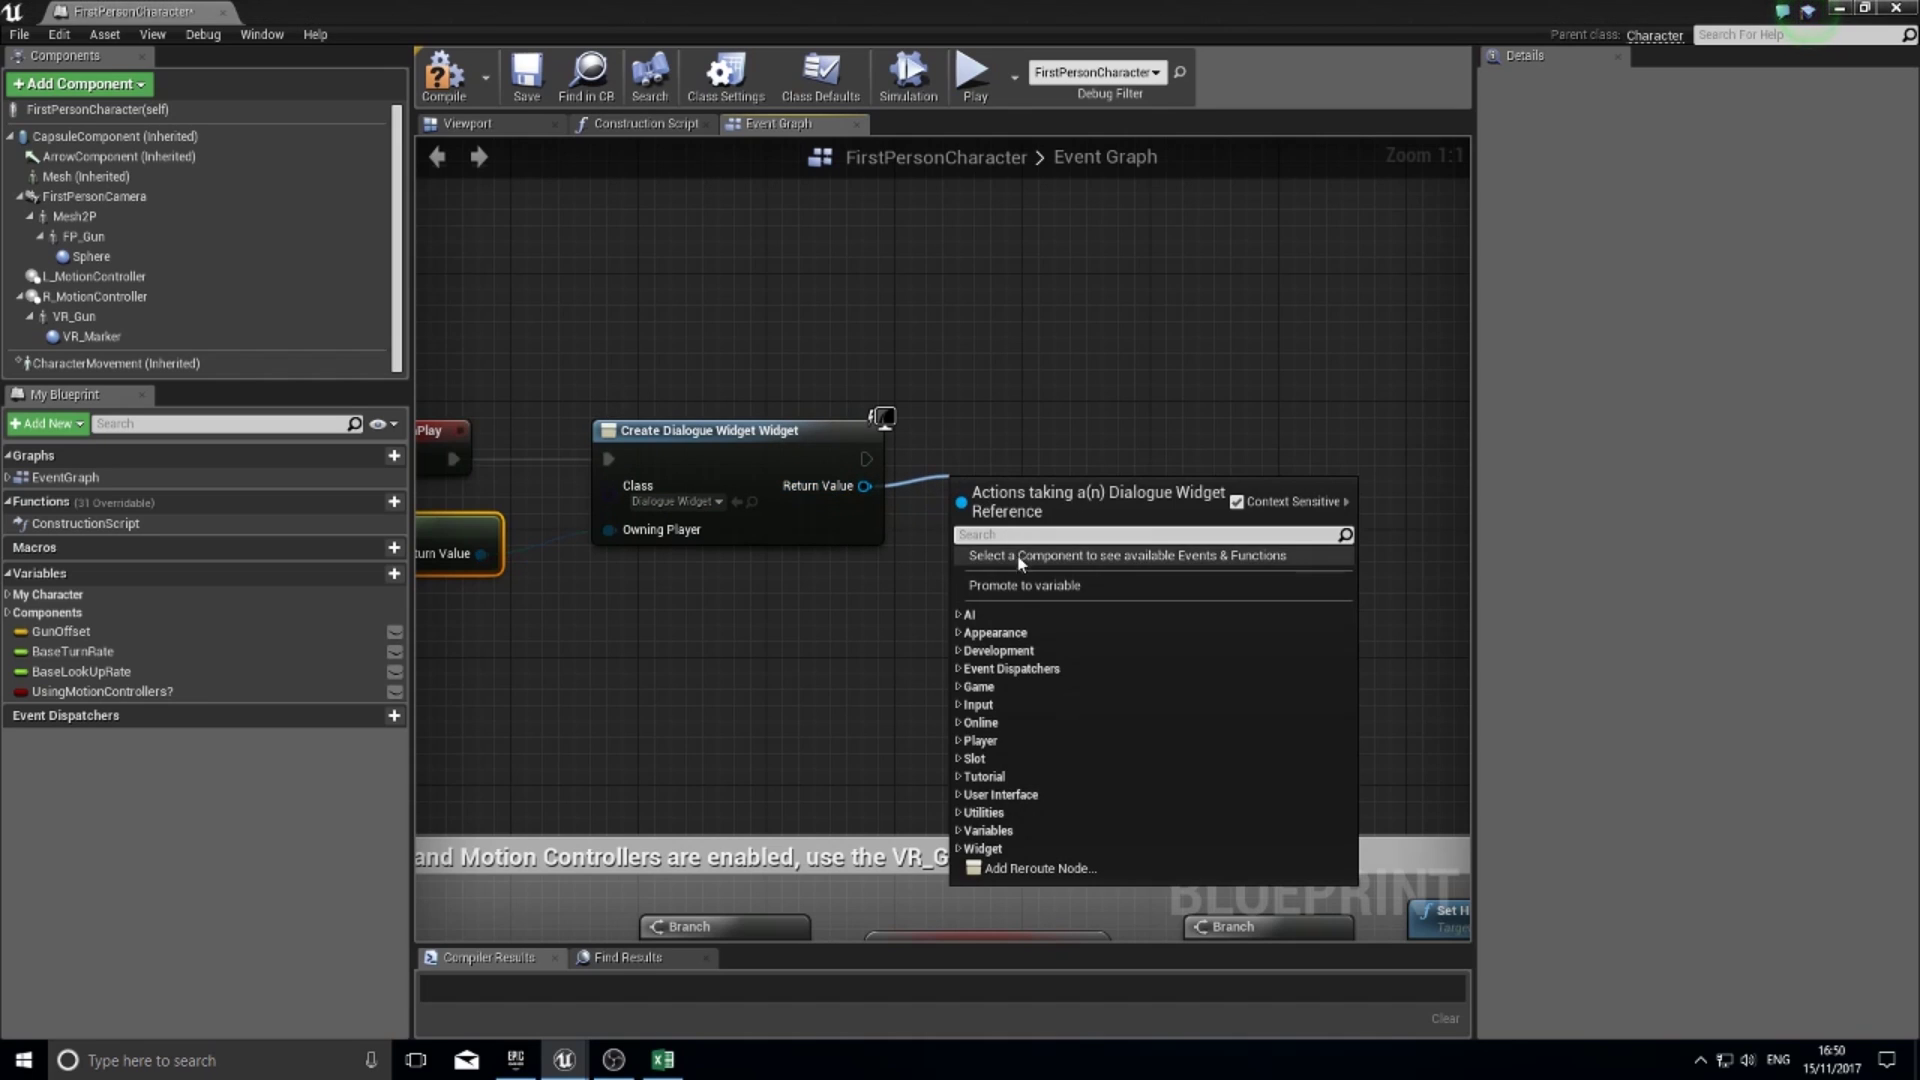
{"action": "left_click", "coordinate": [1012, 588]}
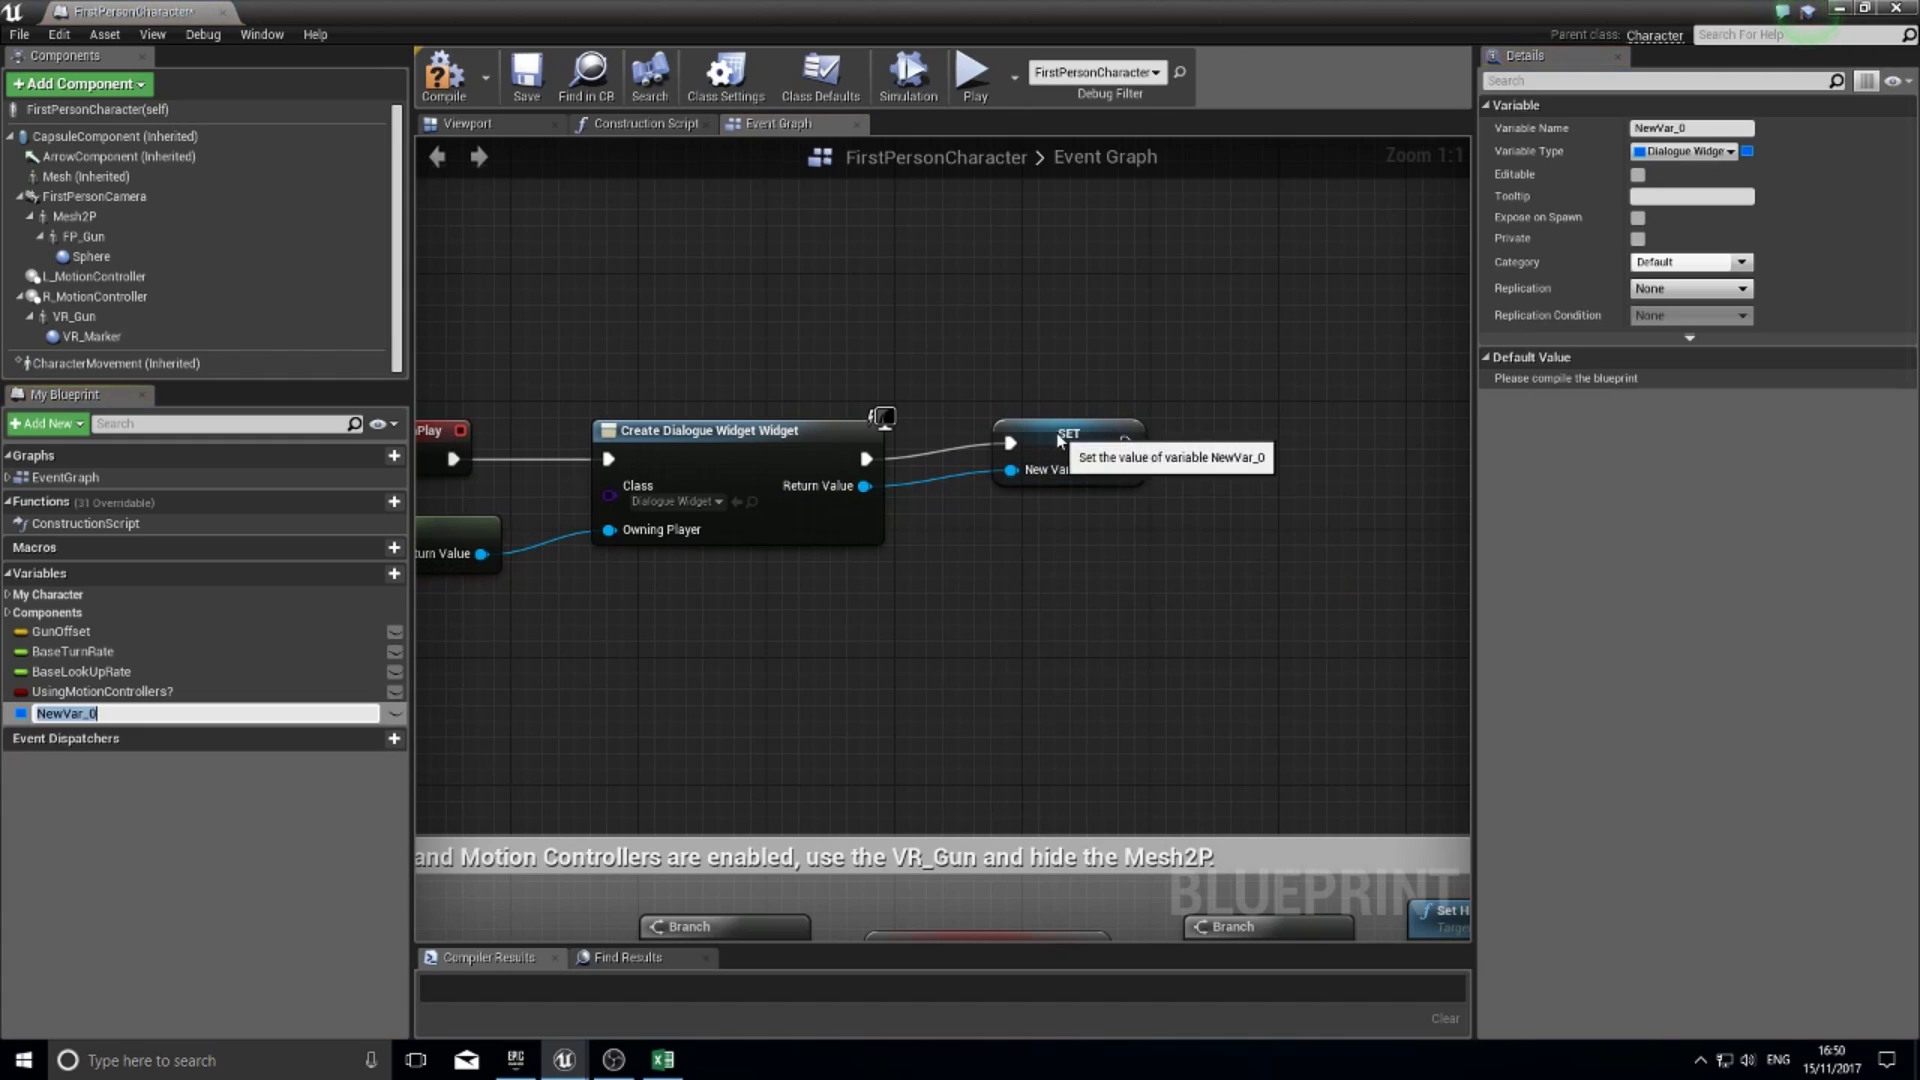
{"action": "left_click", "coordinate": [1690, 128]}
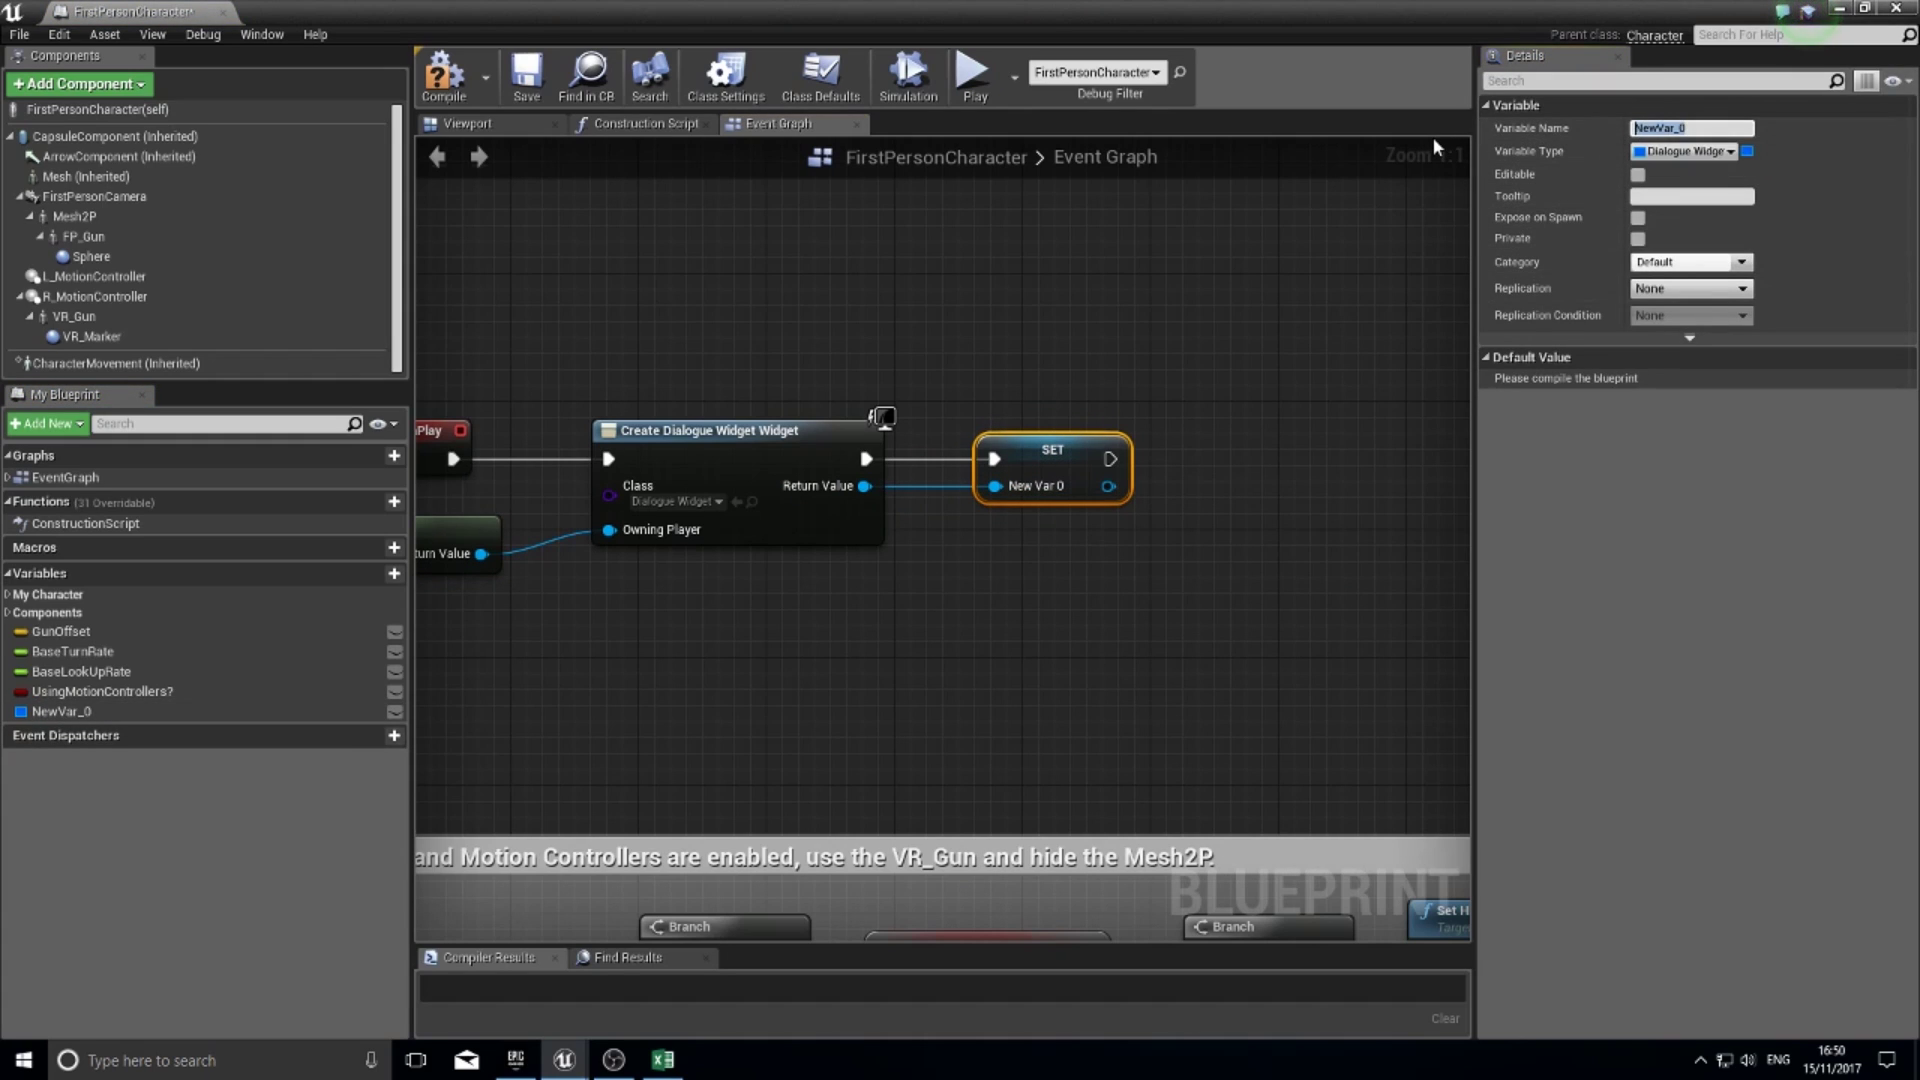
{"action": "type", "text": "MyDialogueWindow"}
{"action": "key", "text": "Return"}
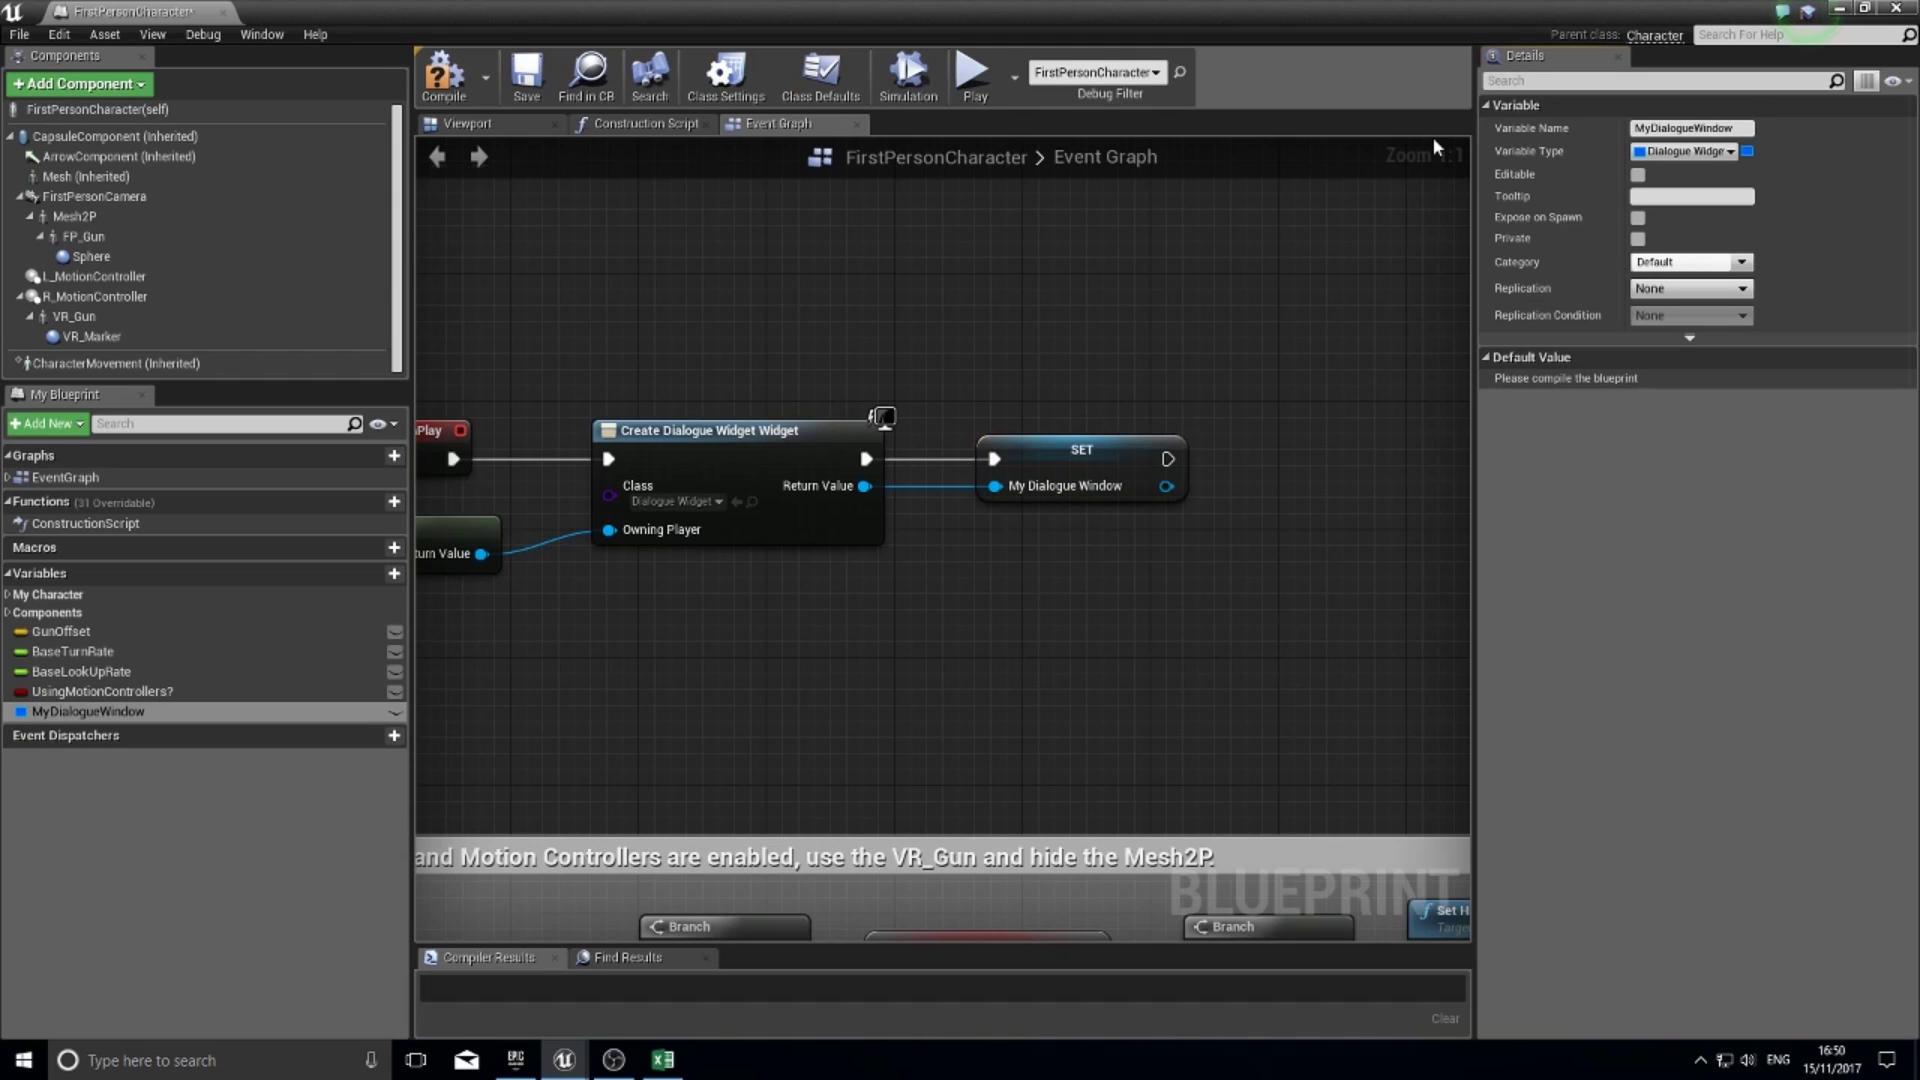
{"action": "left_click_drag", "start_coordinate": [1040, 466], "coordinate": [1024, 466]}
- Add an Add to Viewport node after the SET node, with MyDialogueWindow as its target, and align it in the row
{"action": "right_click_drag", "start_coordinate": [1152, 546], "coordinate": [1048, 550]}
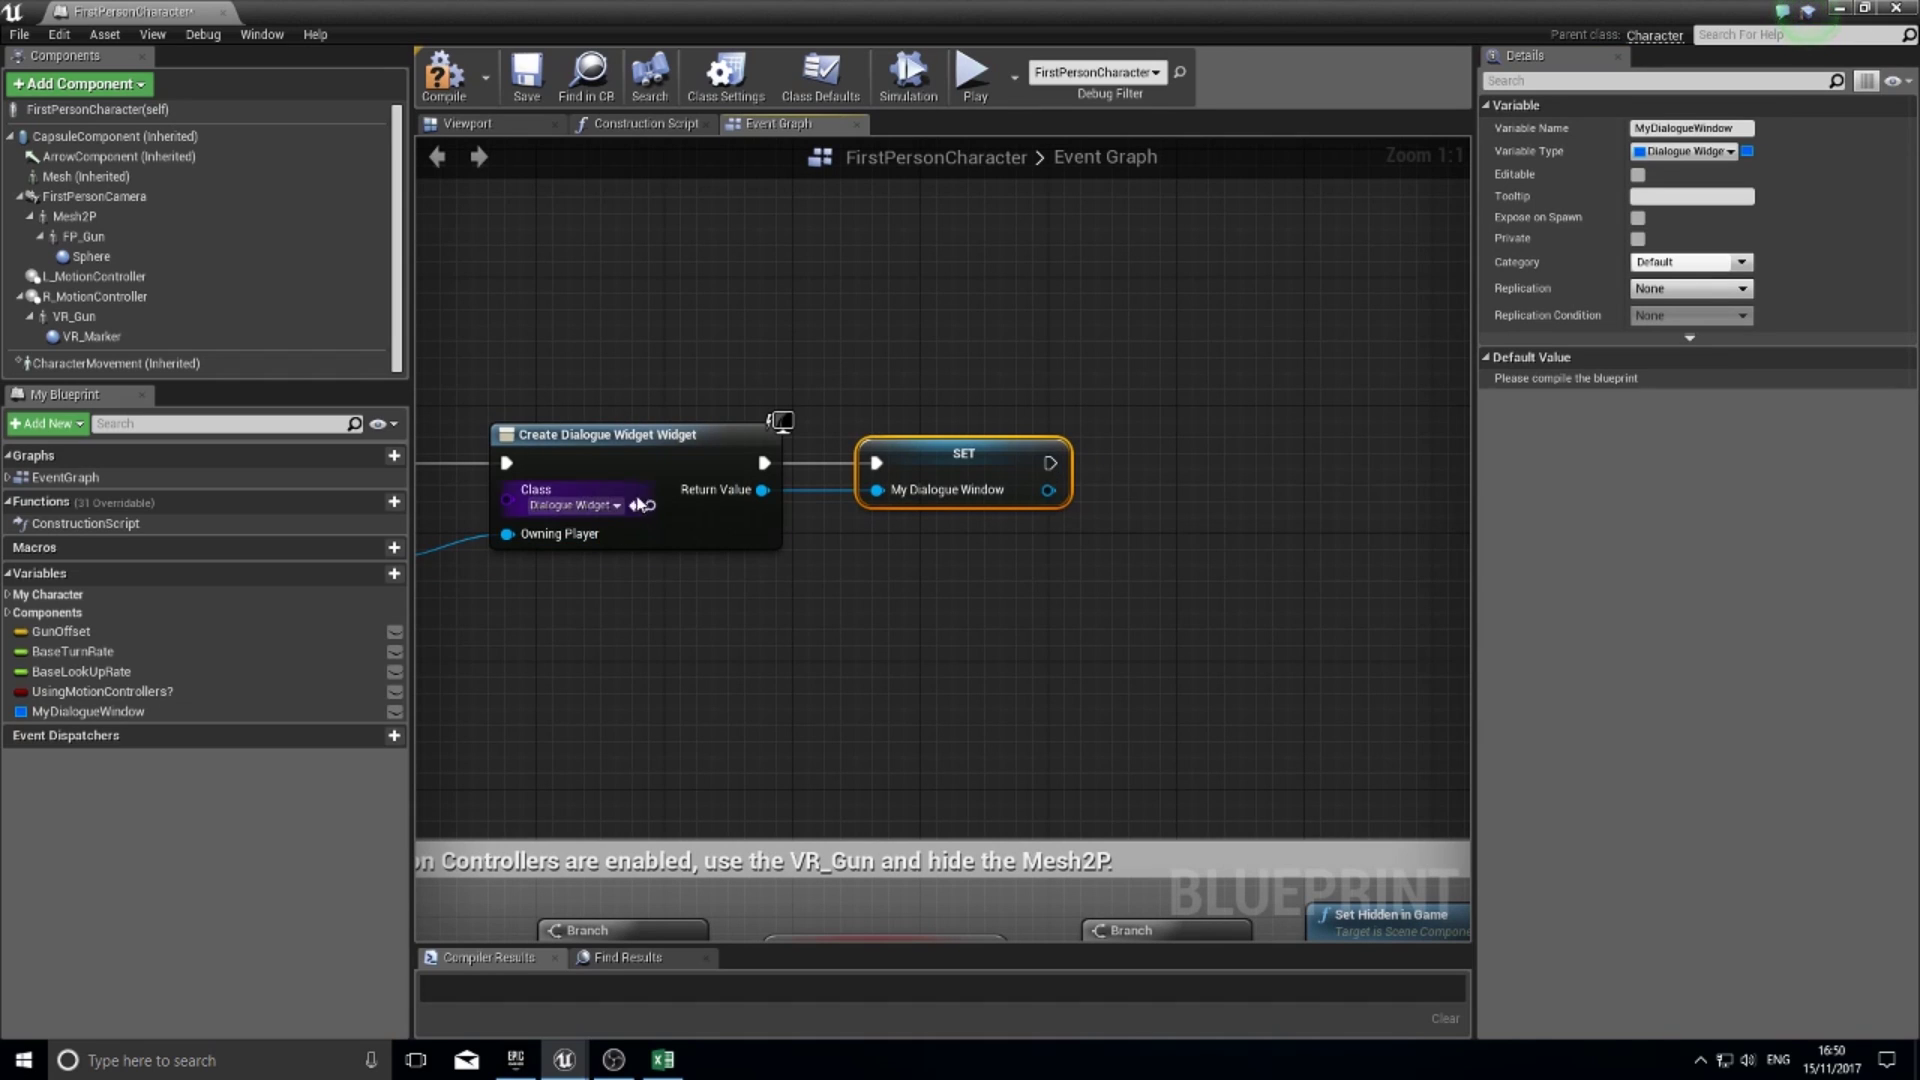
{"action": "left_click", "coordinate": [1048, 493]}
{"action": "left_click_drag", "start_coordinate": [1050, 465], "coordinate": [1163, 468]}
{"action": "type", "text": "as"}
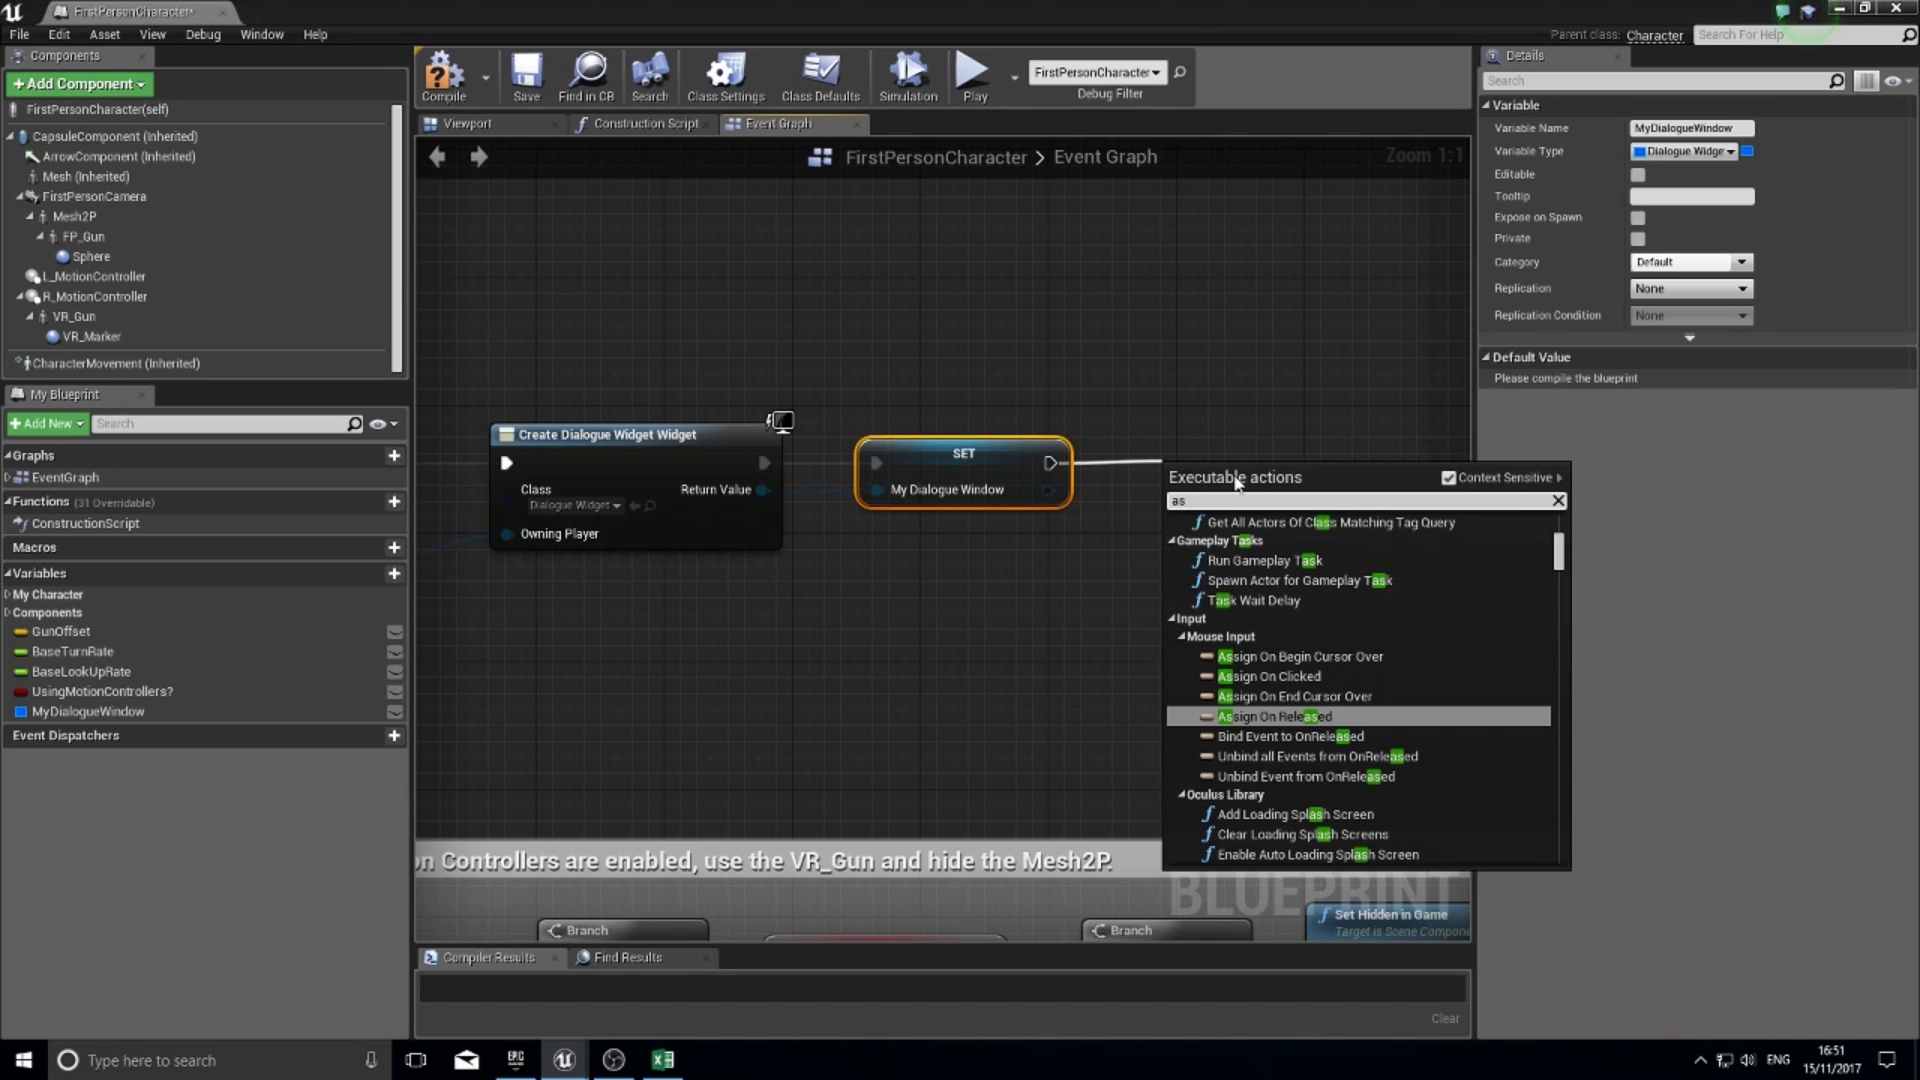
{"action": "key", "text": "BackSpace"}
{"action": "type", "text": "dd to viewp"}
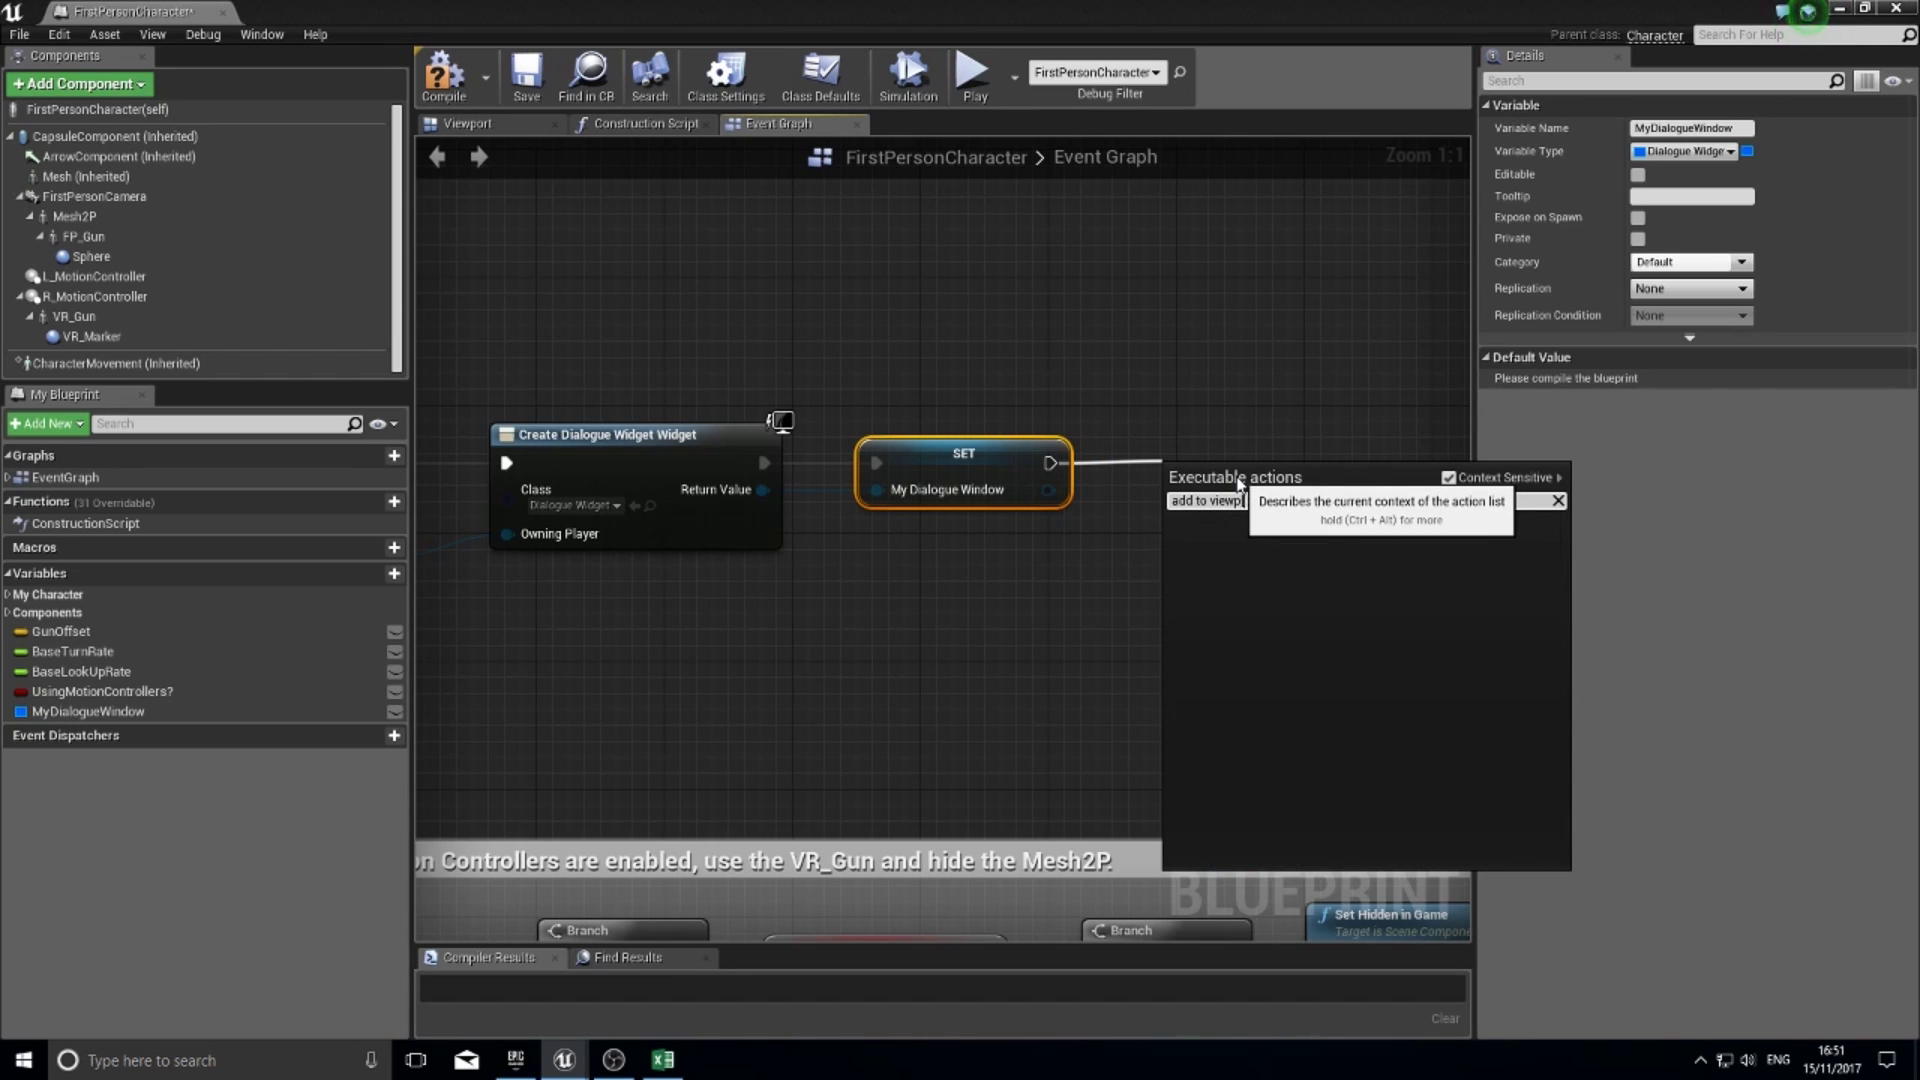
{"action": "key", "text": "BackSpace"}
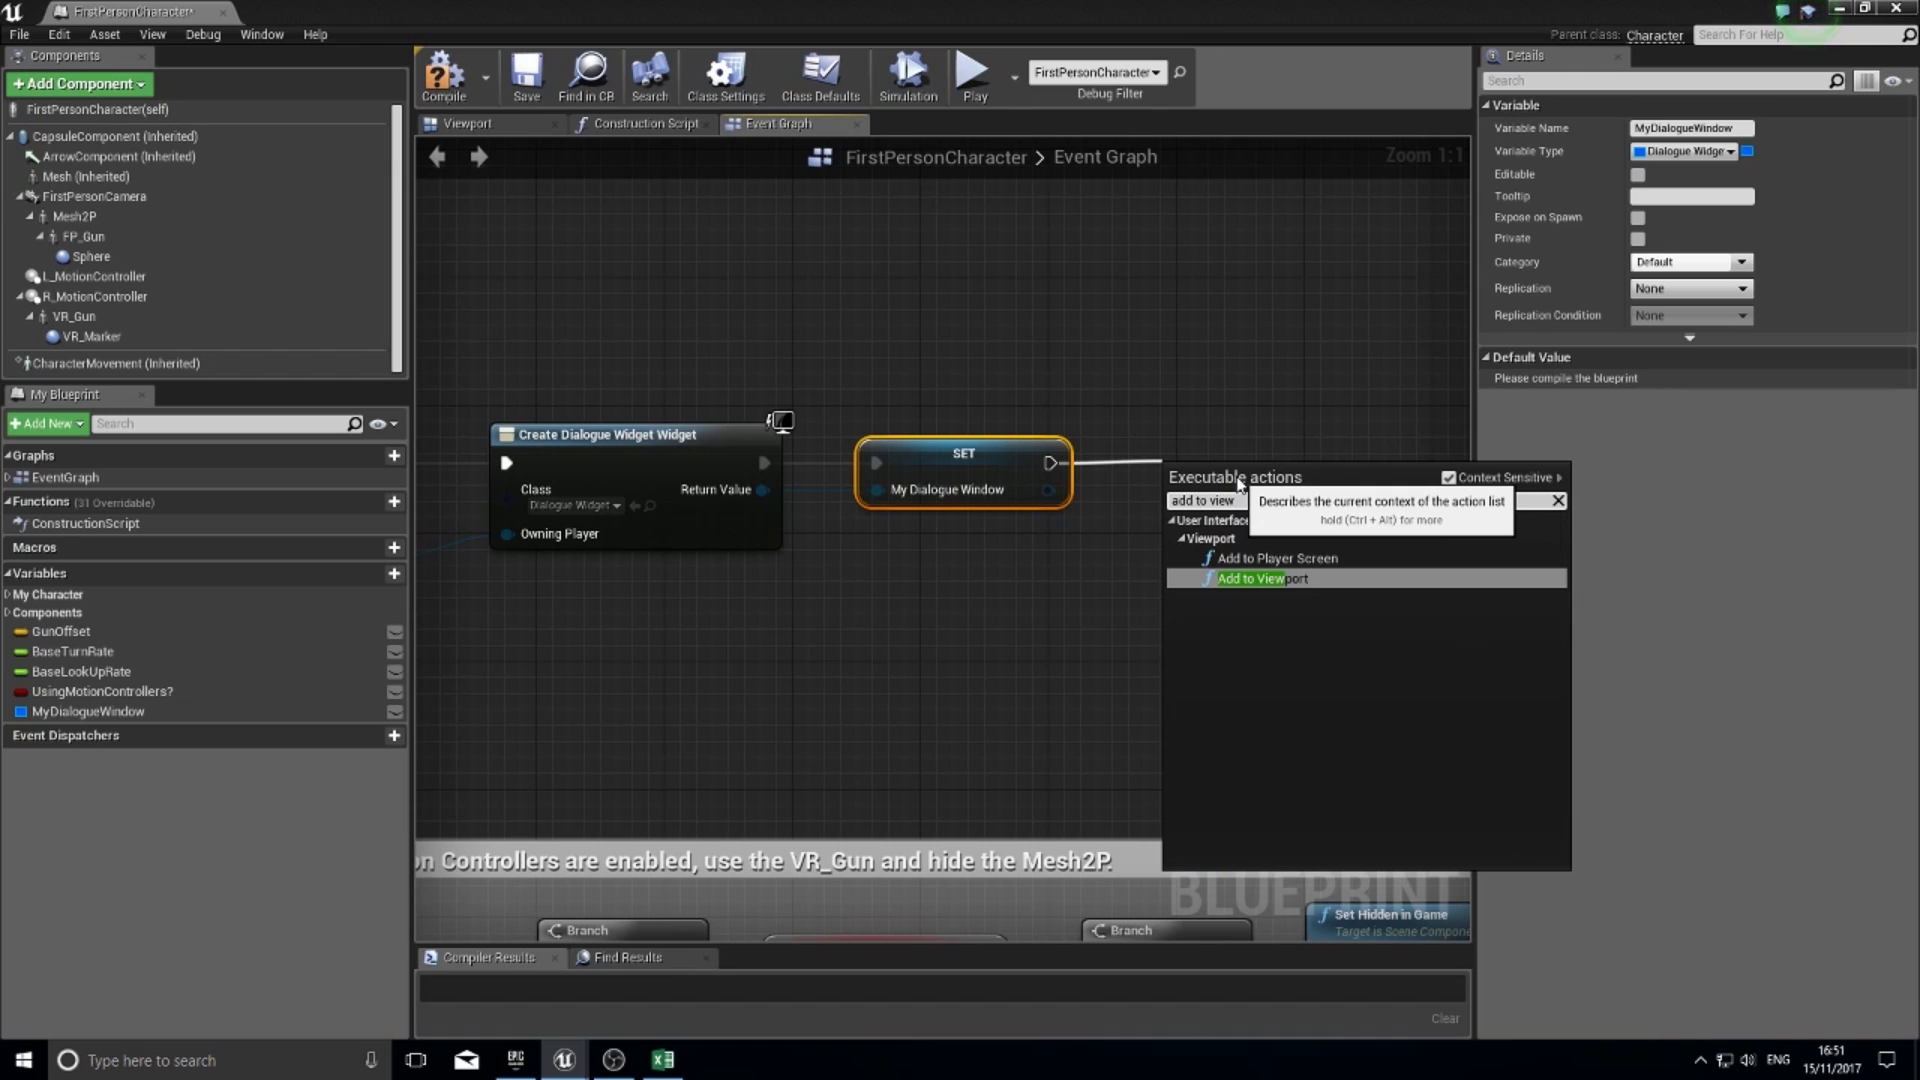
{"action": "left_click", "coordinate": [1261, 578]}
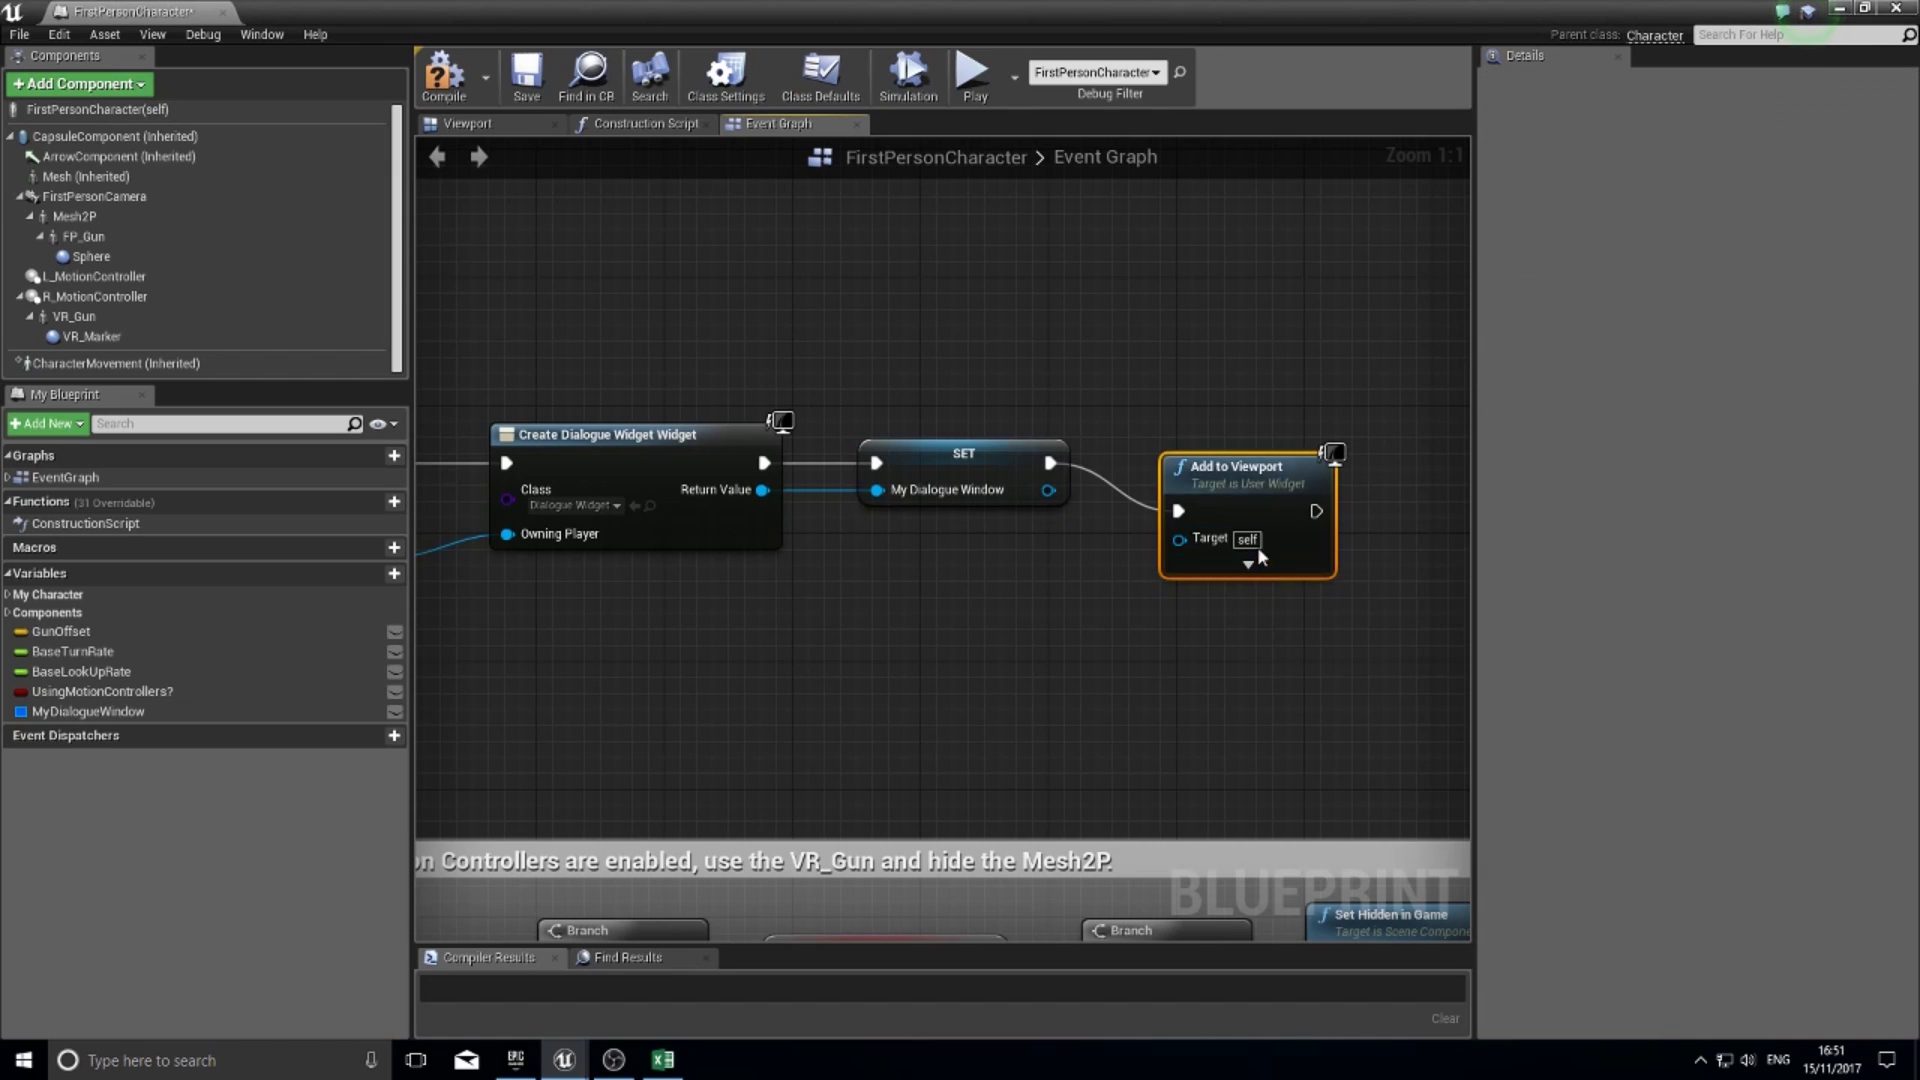
{"action": "left_click_drag", "start_coordinate": [1244, 452], "coordinate": [1244, 406]}
{"action": "left_click_drag", "start_coordinate": [1048, 489], "coordinate": [1207, 477]}
{"action": "left_click_drag", "start_coordinate": [1233, 406], "coordinate": [1233, 422]}
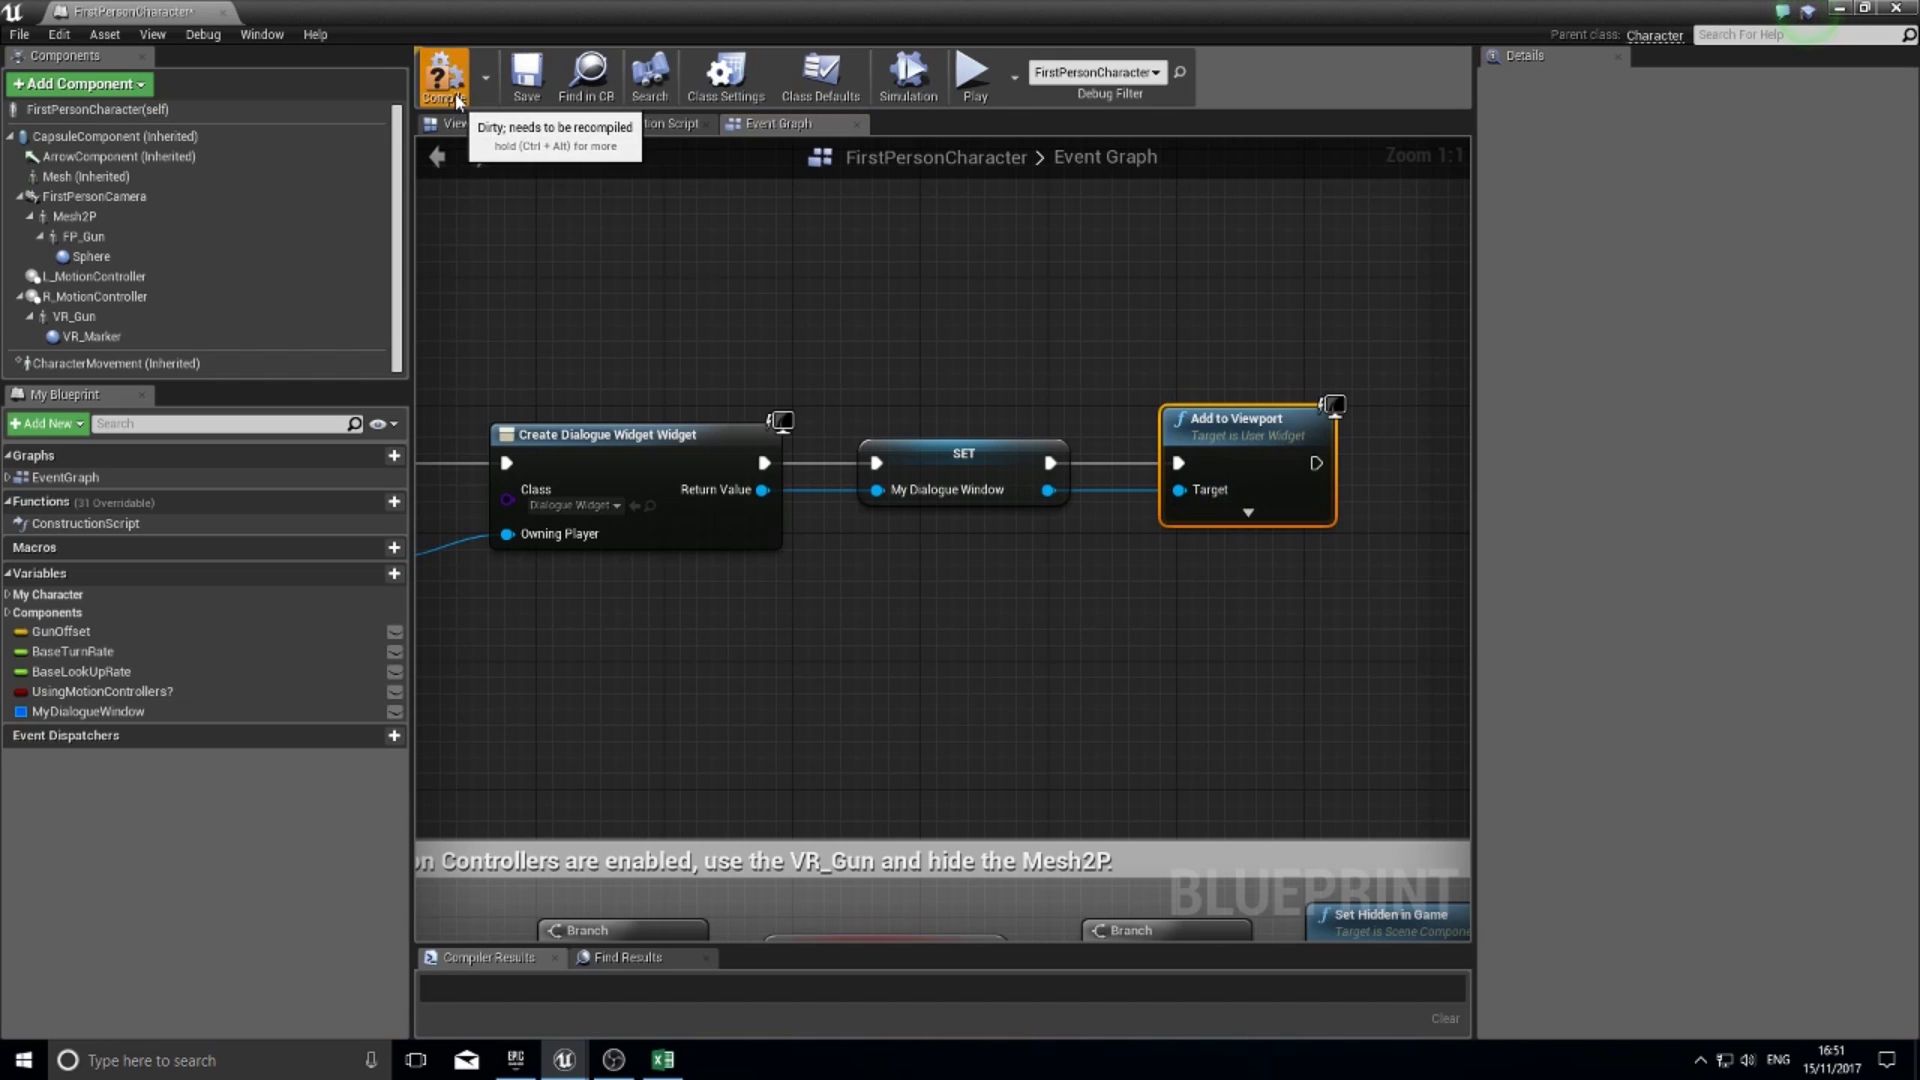
- Close the character blueprint and play-test the level, walking and shooting around to check the on-screen dialogue box, and stop playing
{"action": "left_click", "coordinate": [1898, 10]}
{"action": "left_click", "coordinate": [1088, 70]}
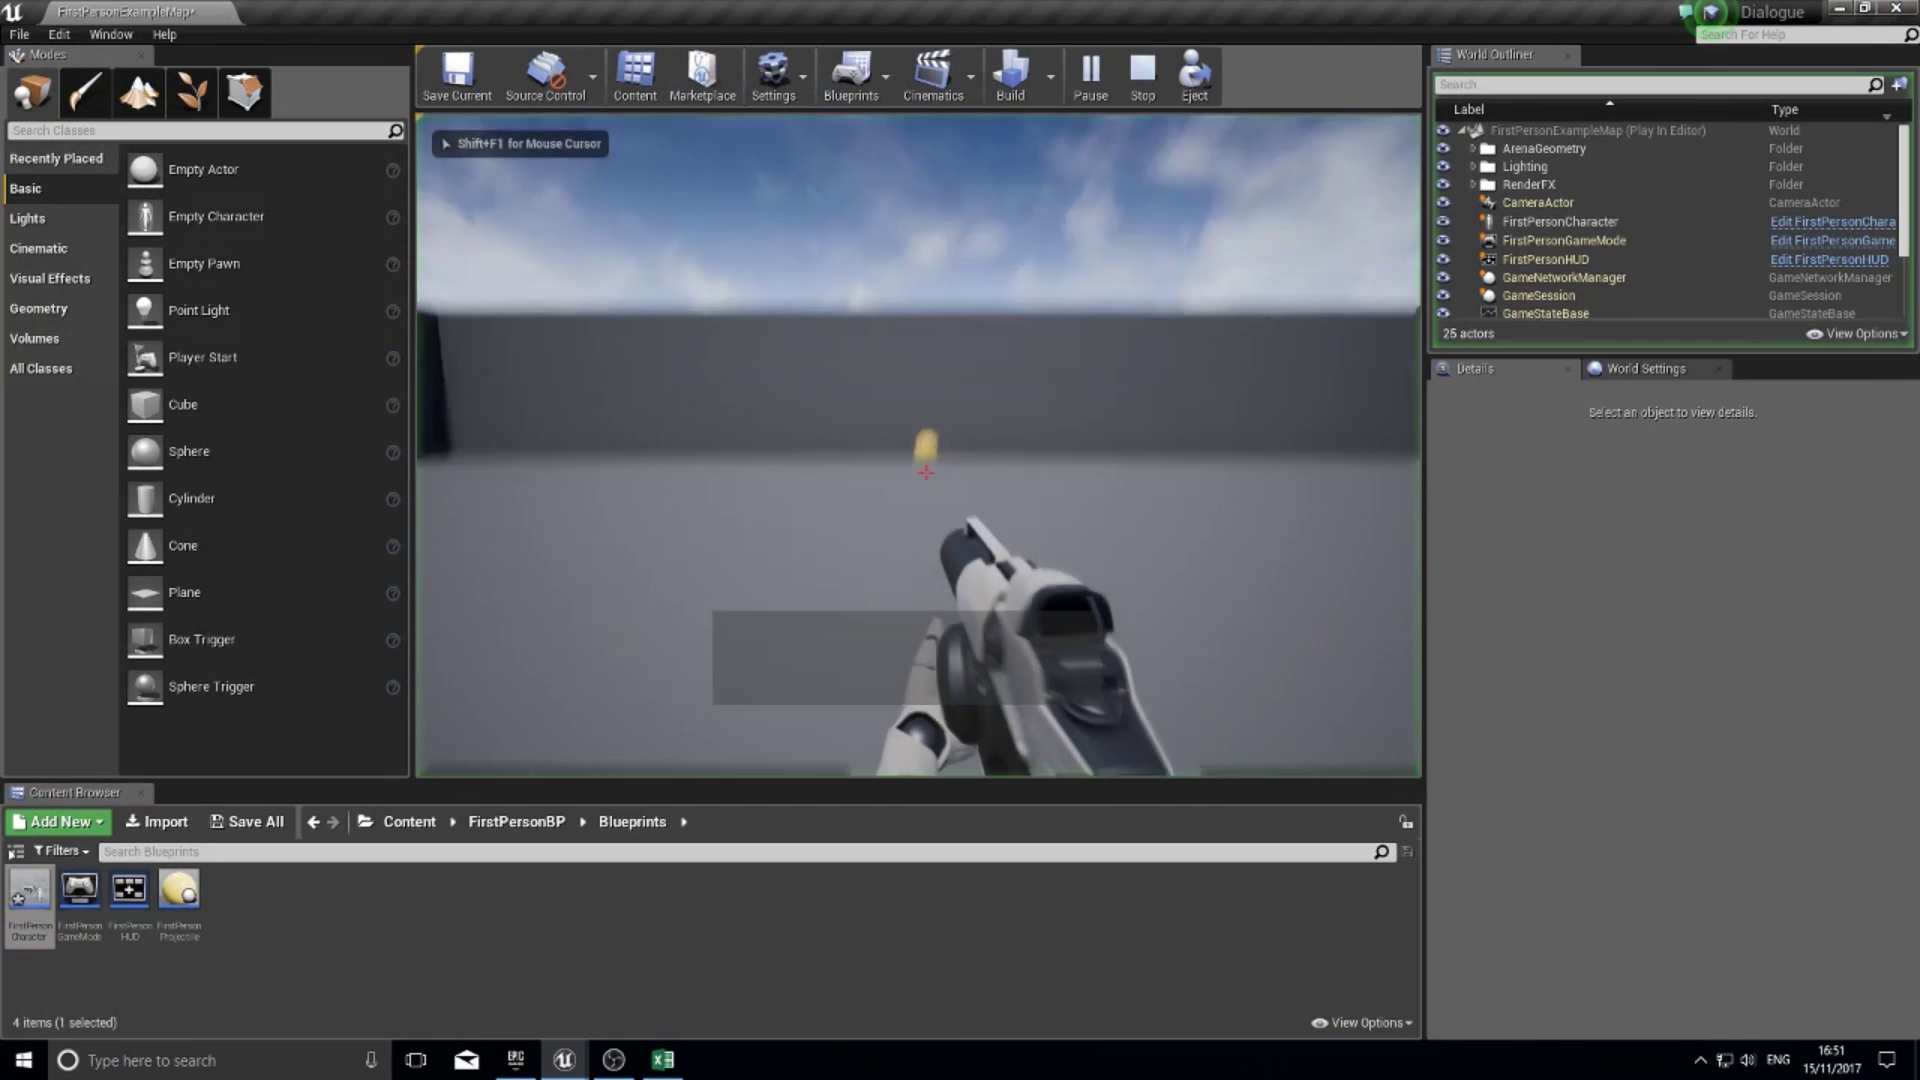
{"action": "key", "text": "w"}
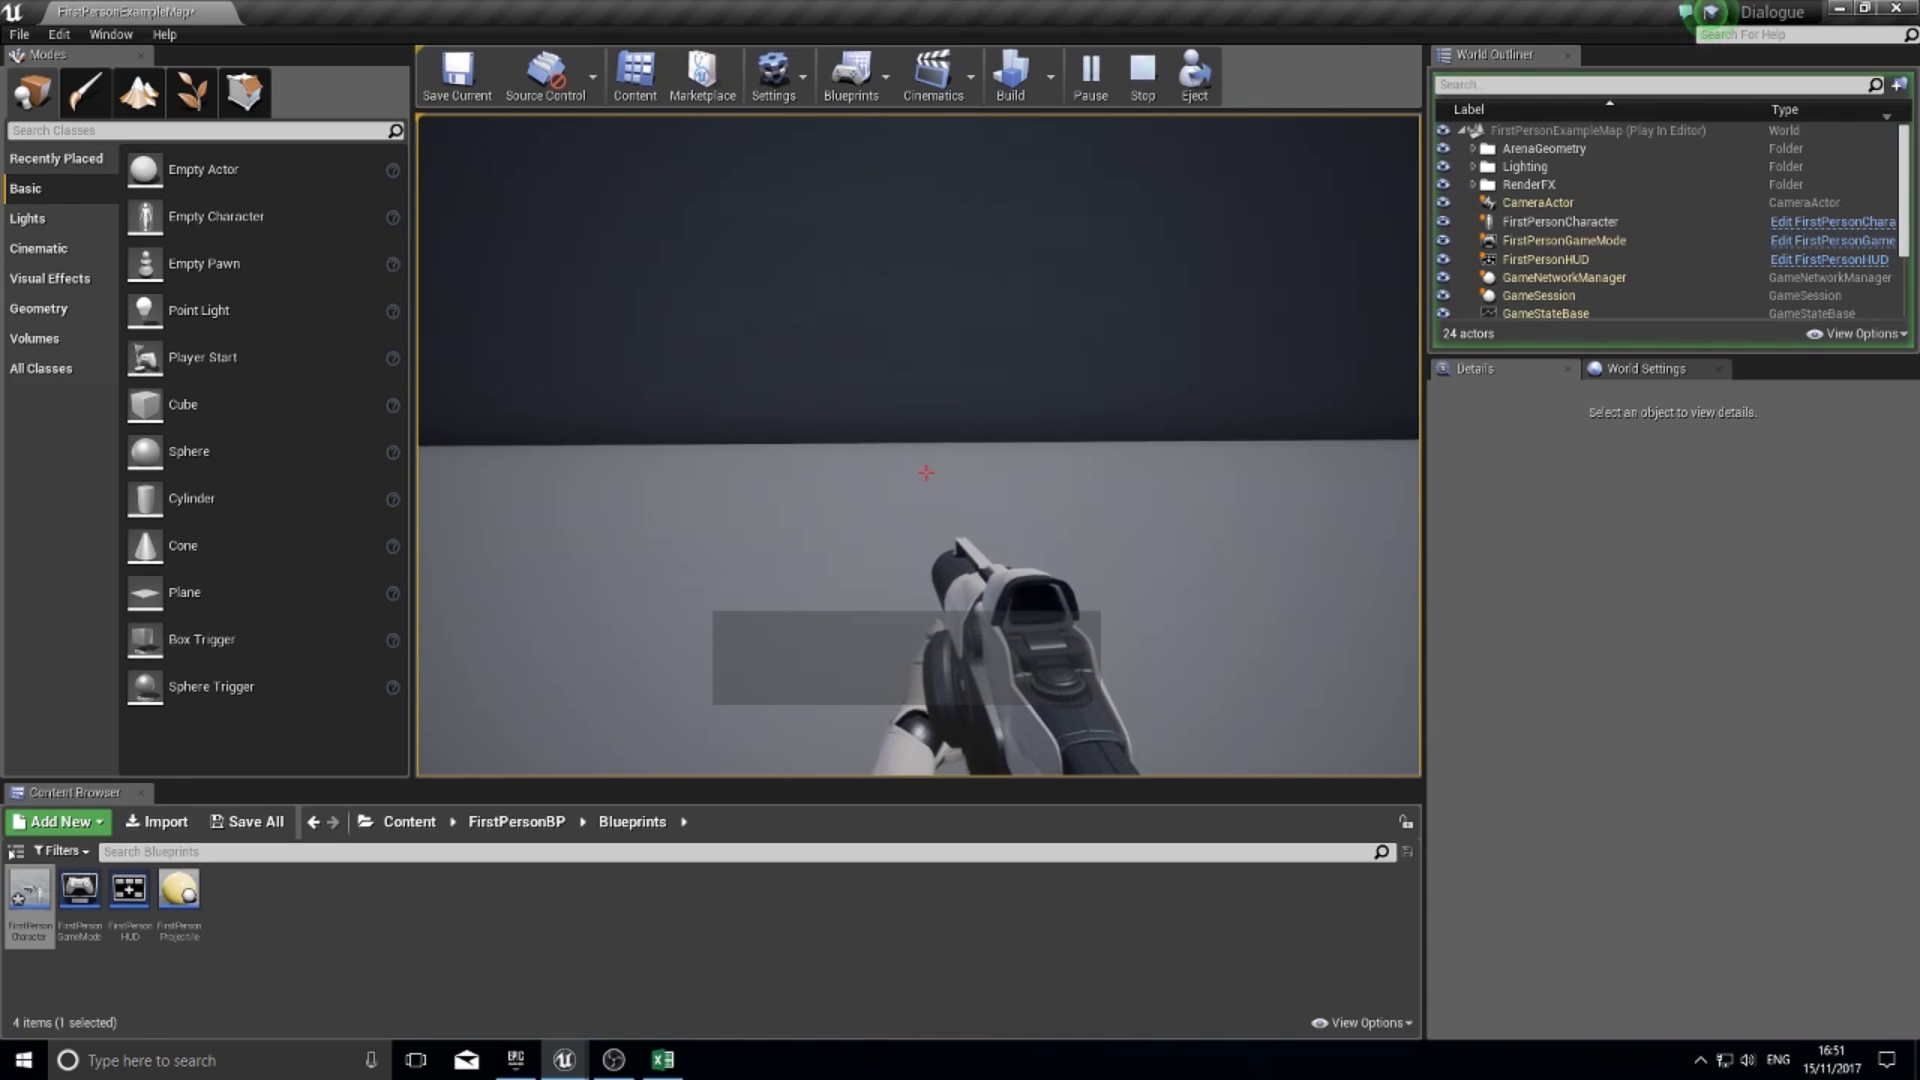
{"action": "key", "text": "w"}
{"action": "left_click", "coordinate": [925, 472]}
{"action": "left_click", "coordinate": [926, 472]}
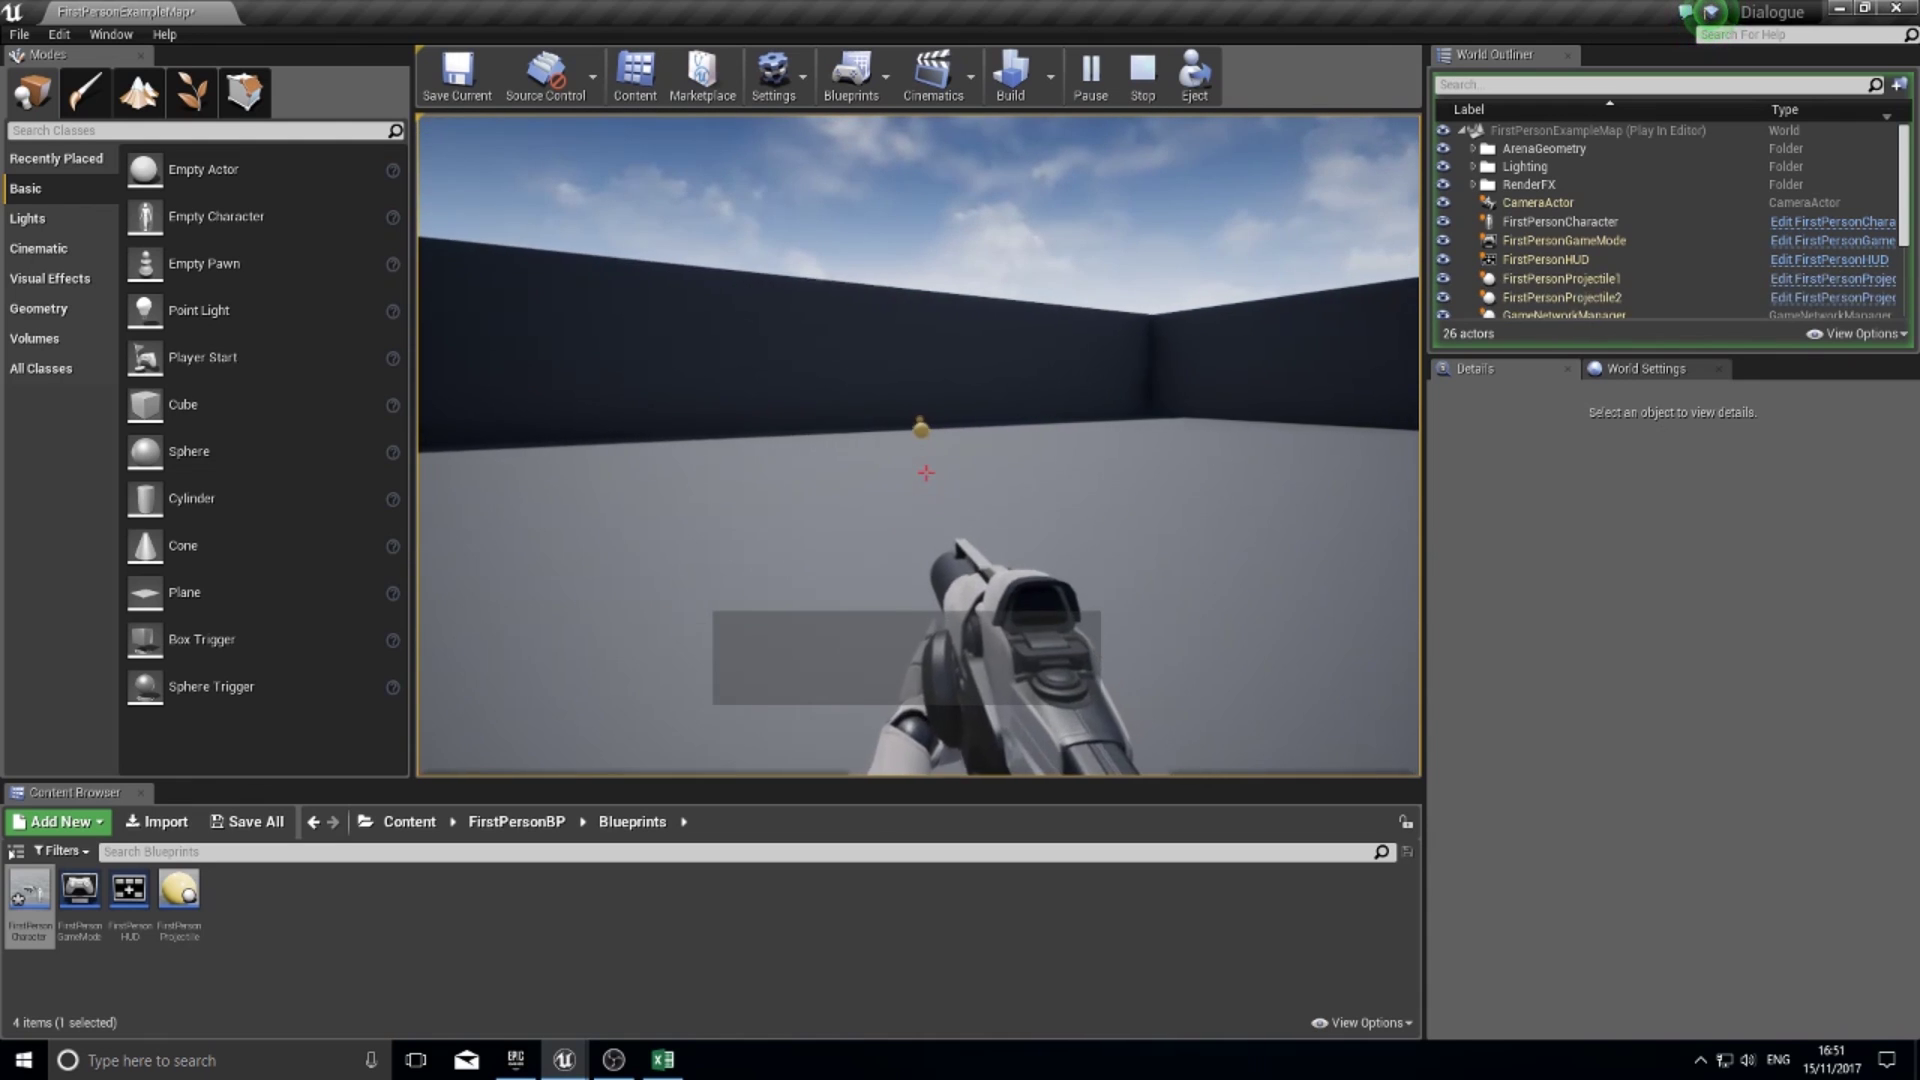
{"action": "left_click", "coordinate": [926, 472]}
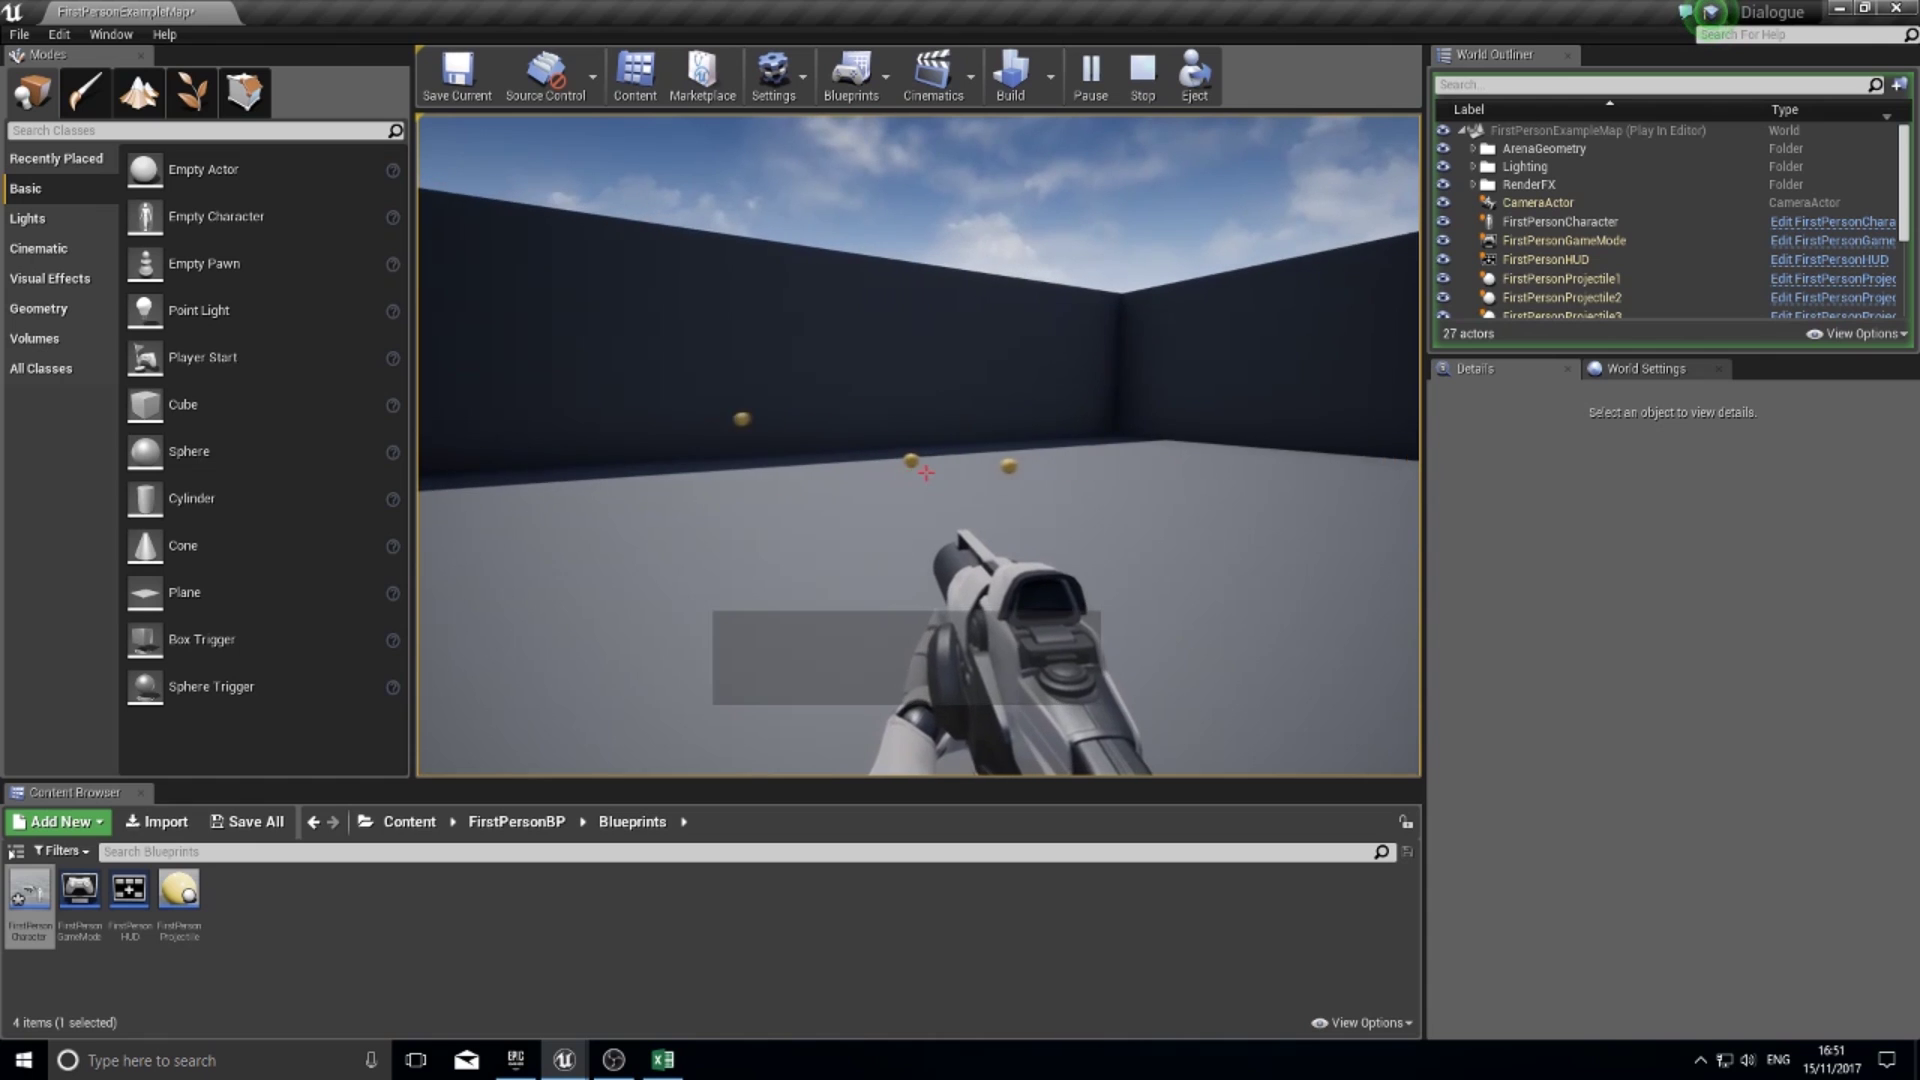
{"action": "key", "text": "w"}
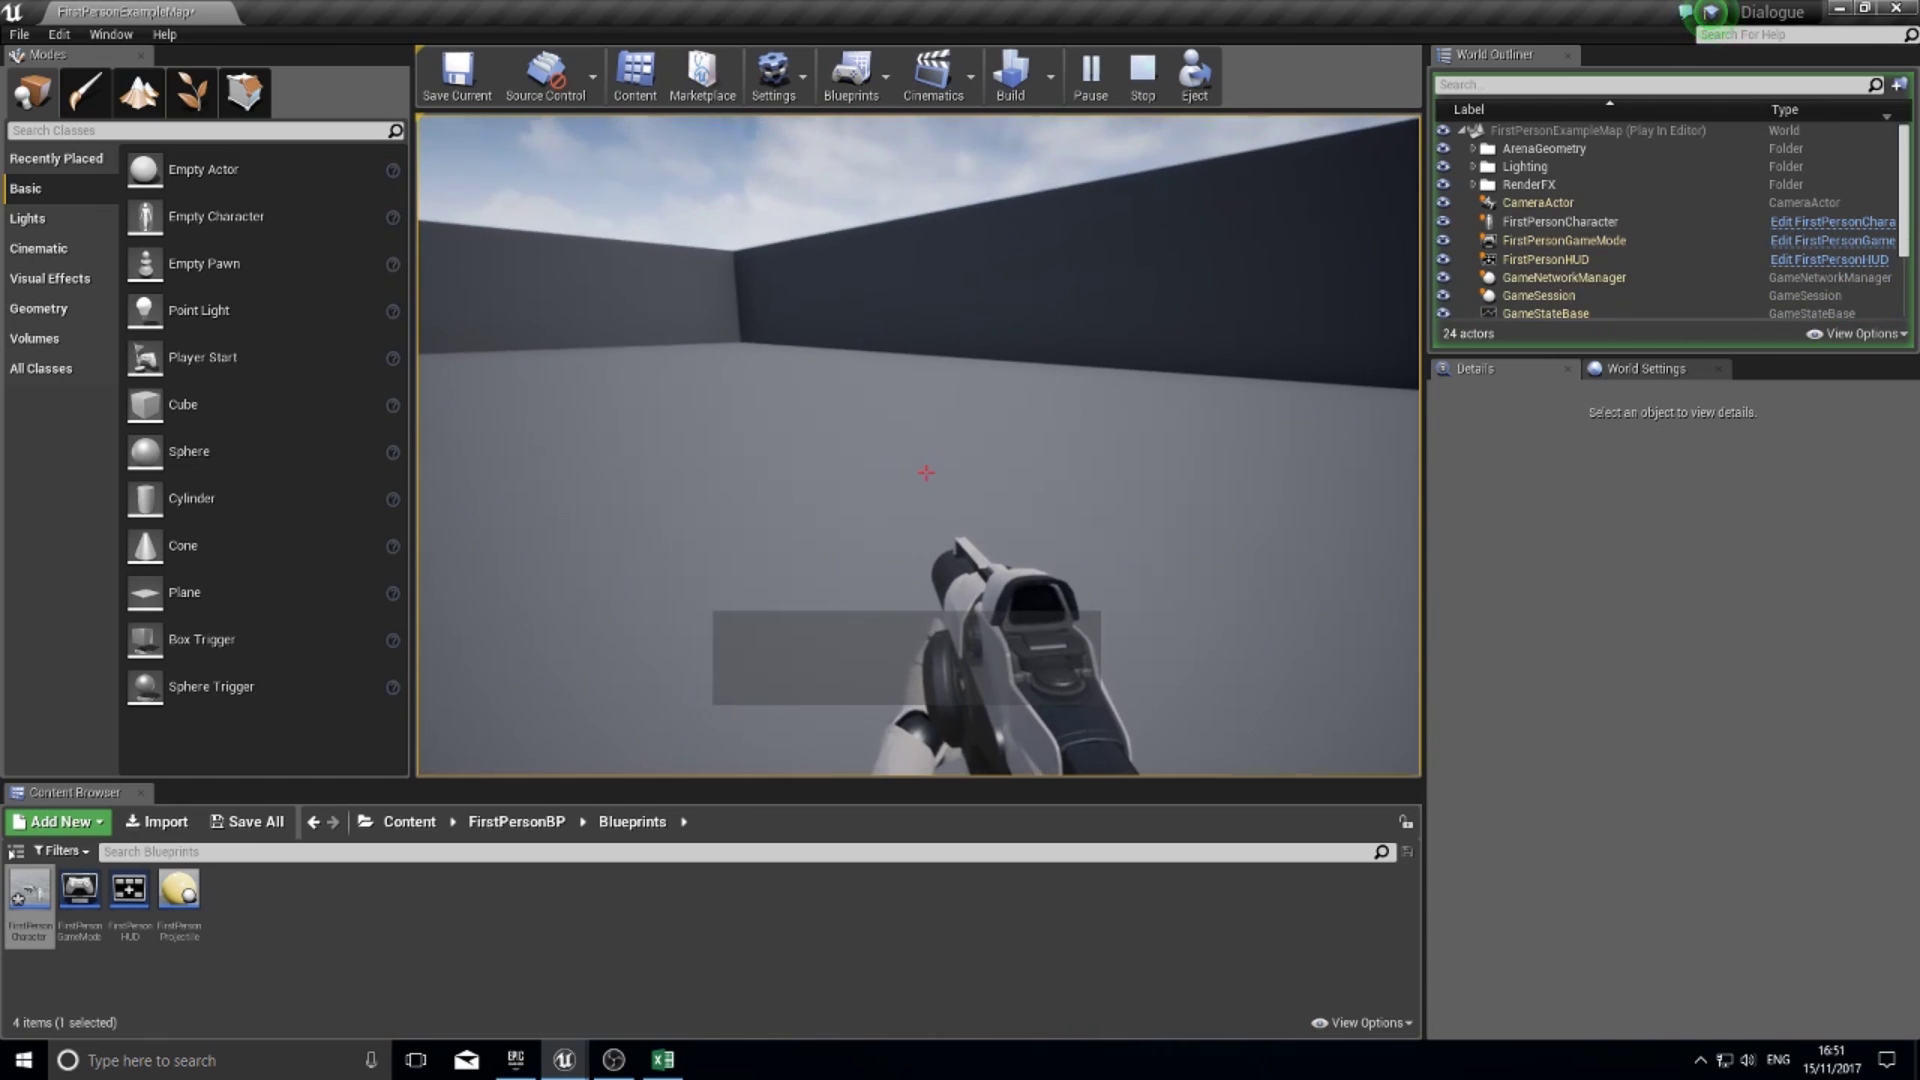
{"action": "key", "text": "Escape"}
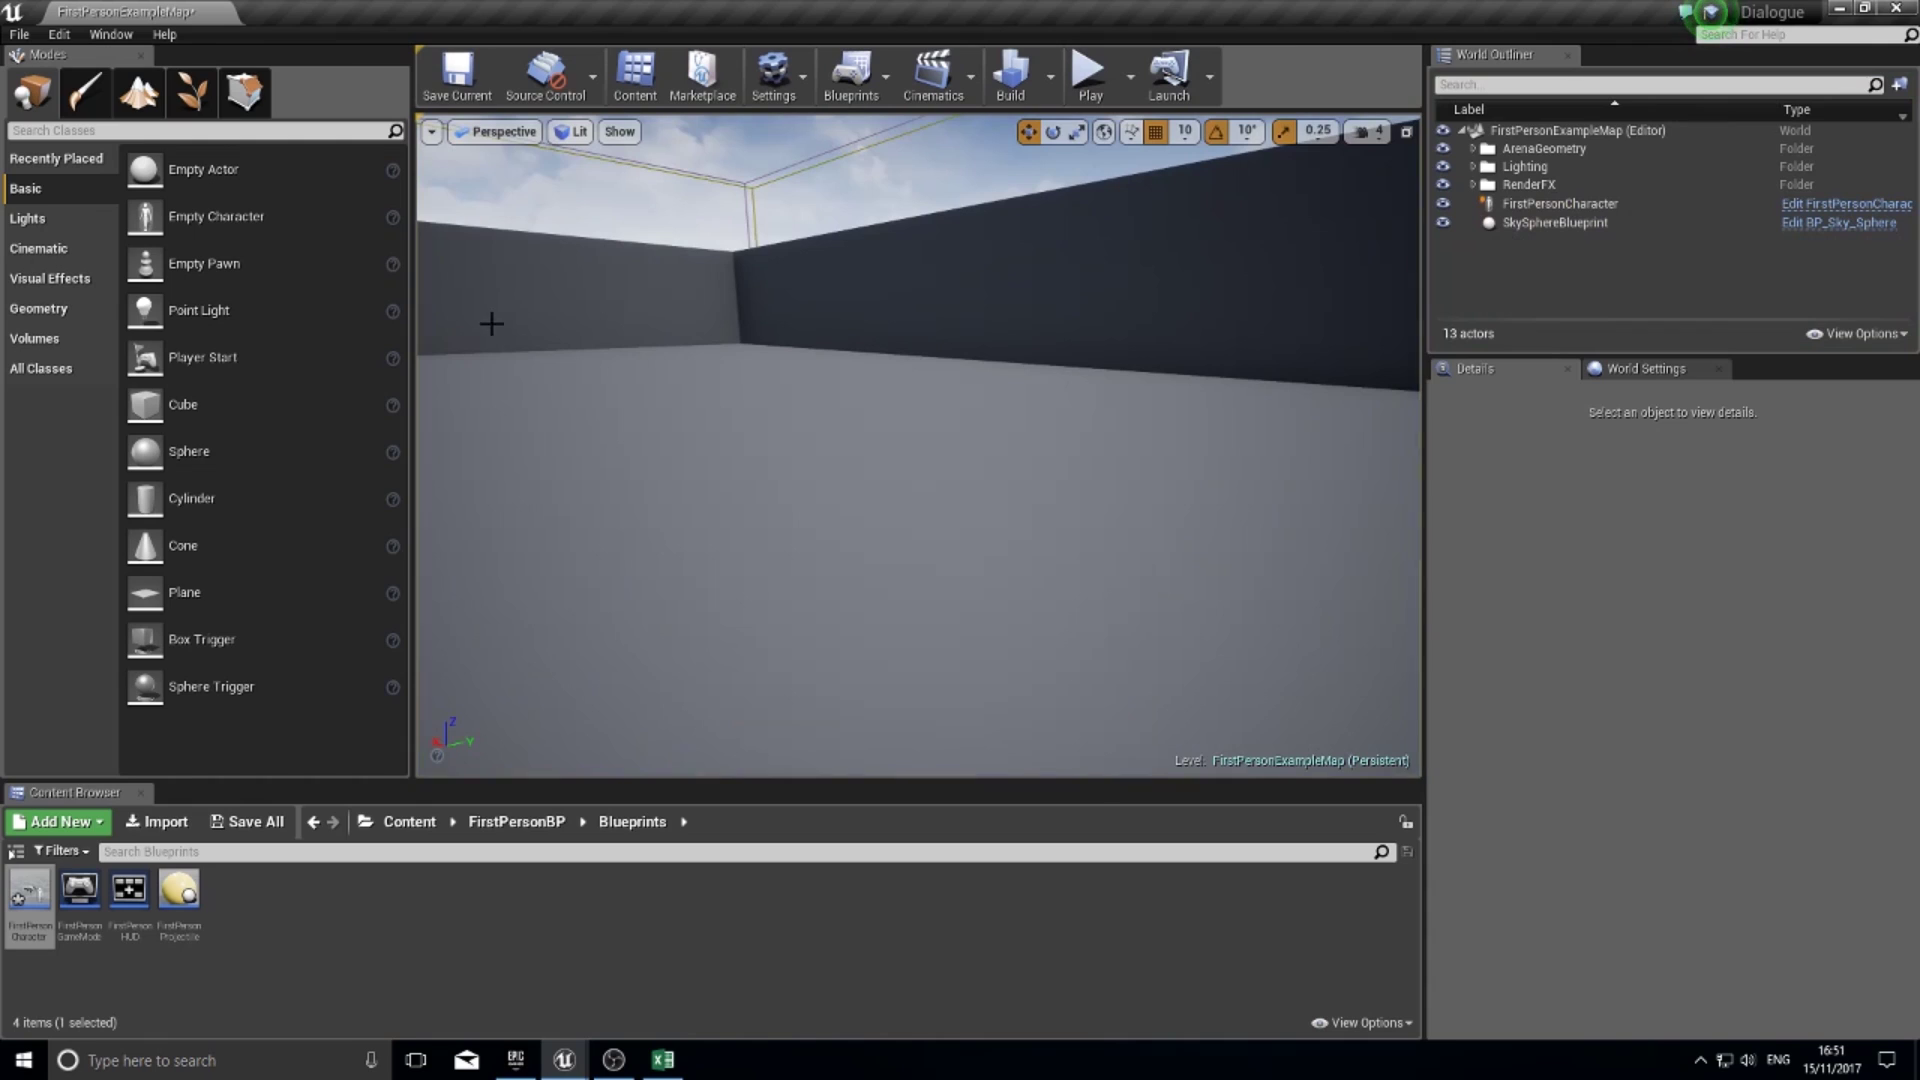
- Open the Dialogue folder inside FirstPersonBP in the project content
{"action": "left_click", "coordinate": [412, 830]}
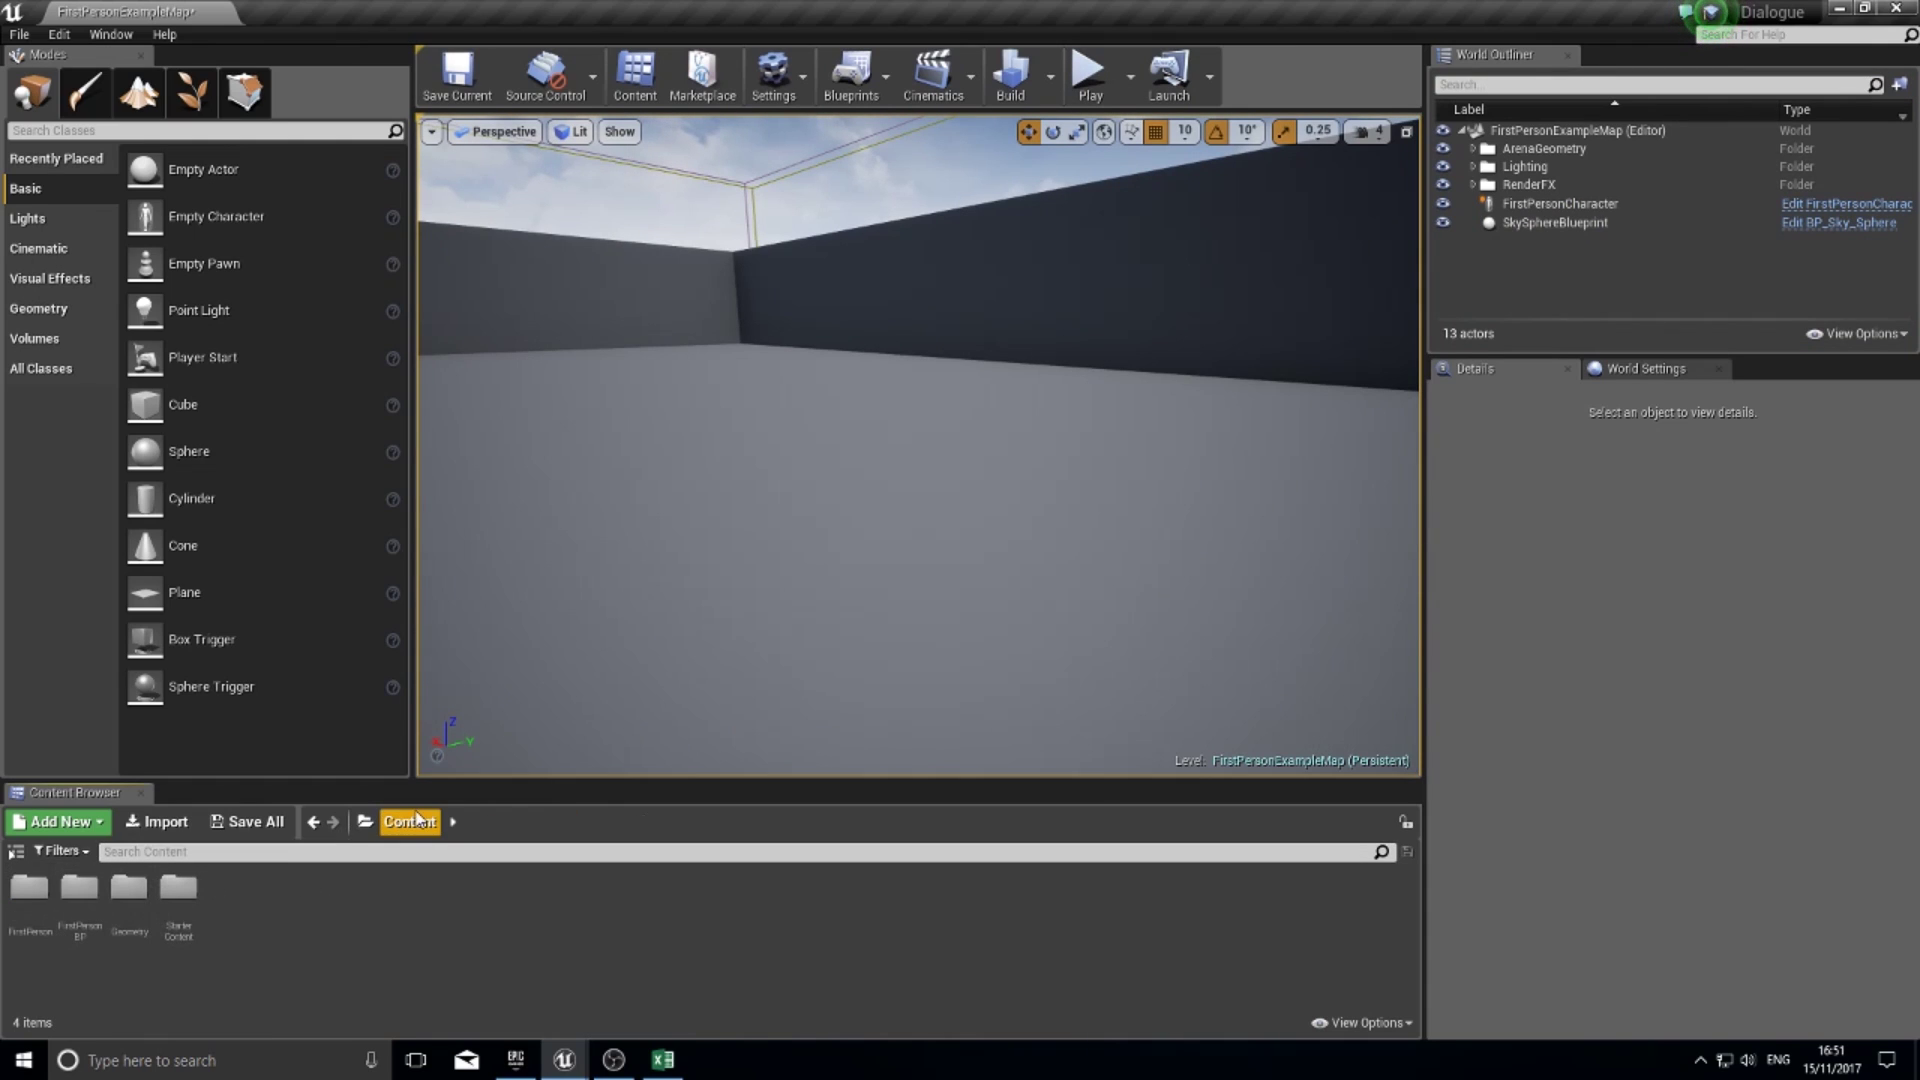
{"action": "double_click", "coordinate": [29, 887]}
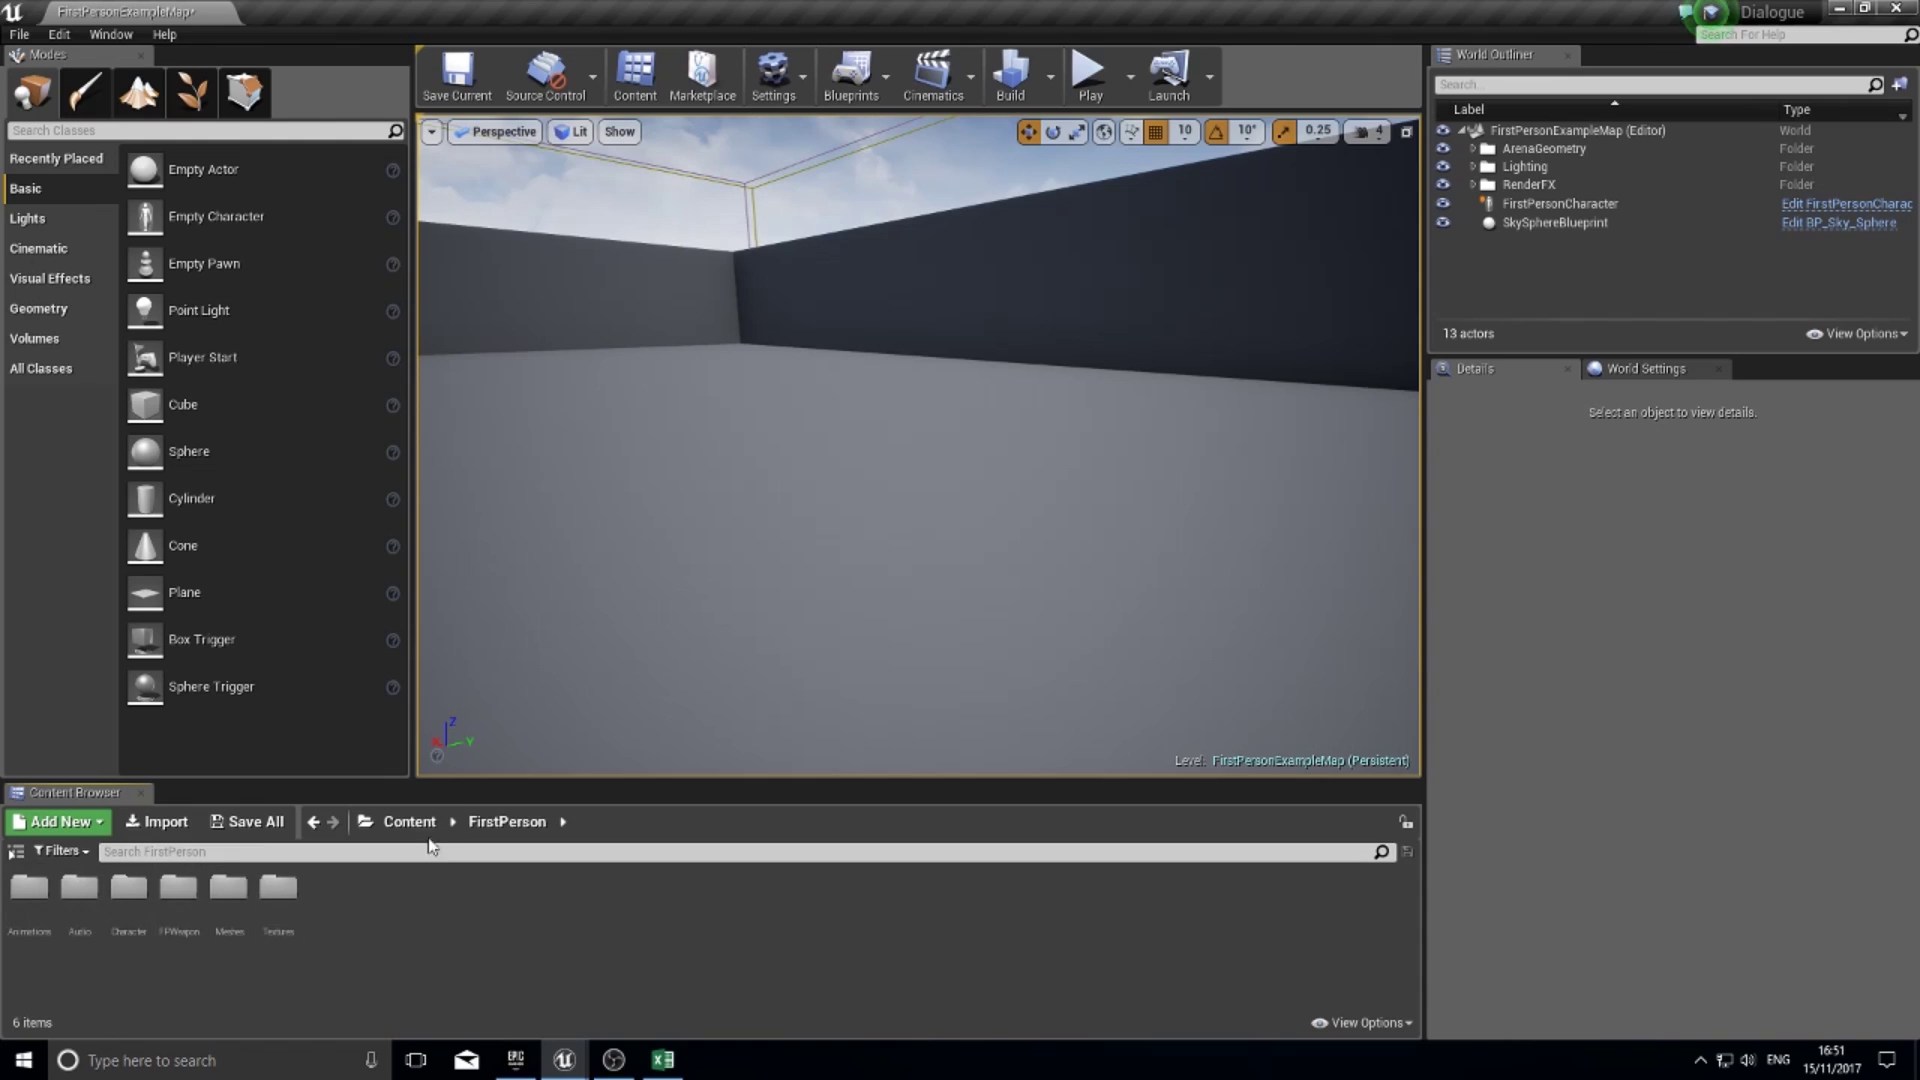
{"action": "left_click", "coordinate": [408, 822]}
{"action": "double_click", "coordinate": [79, 887]}
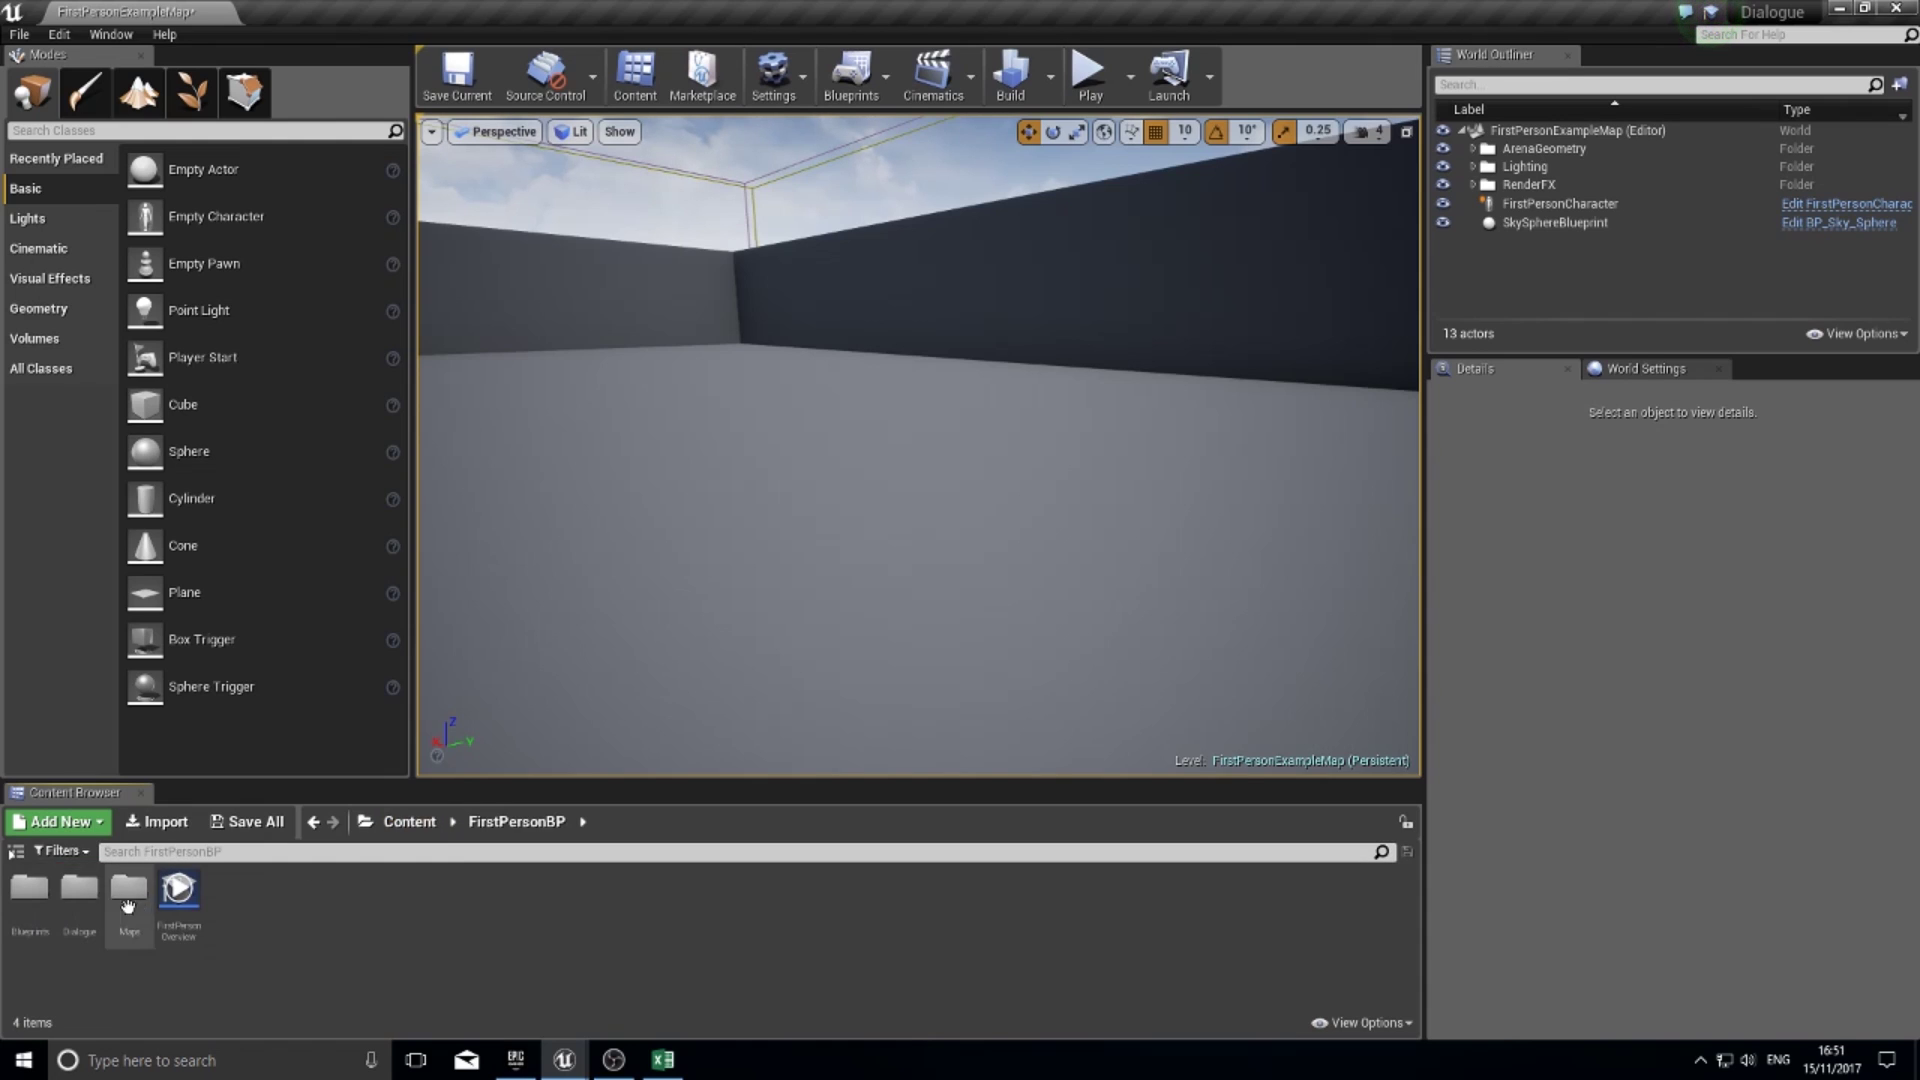
{"action": "double_click", "coordinate": [79, 887]}
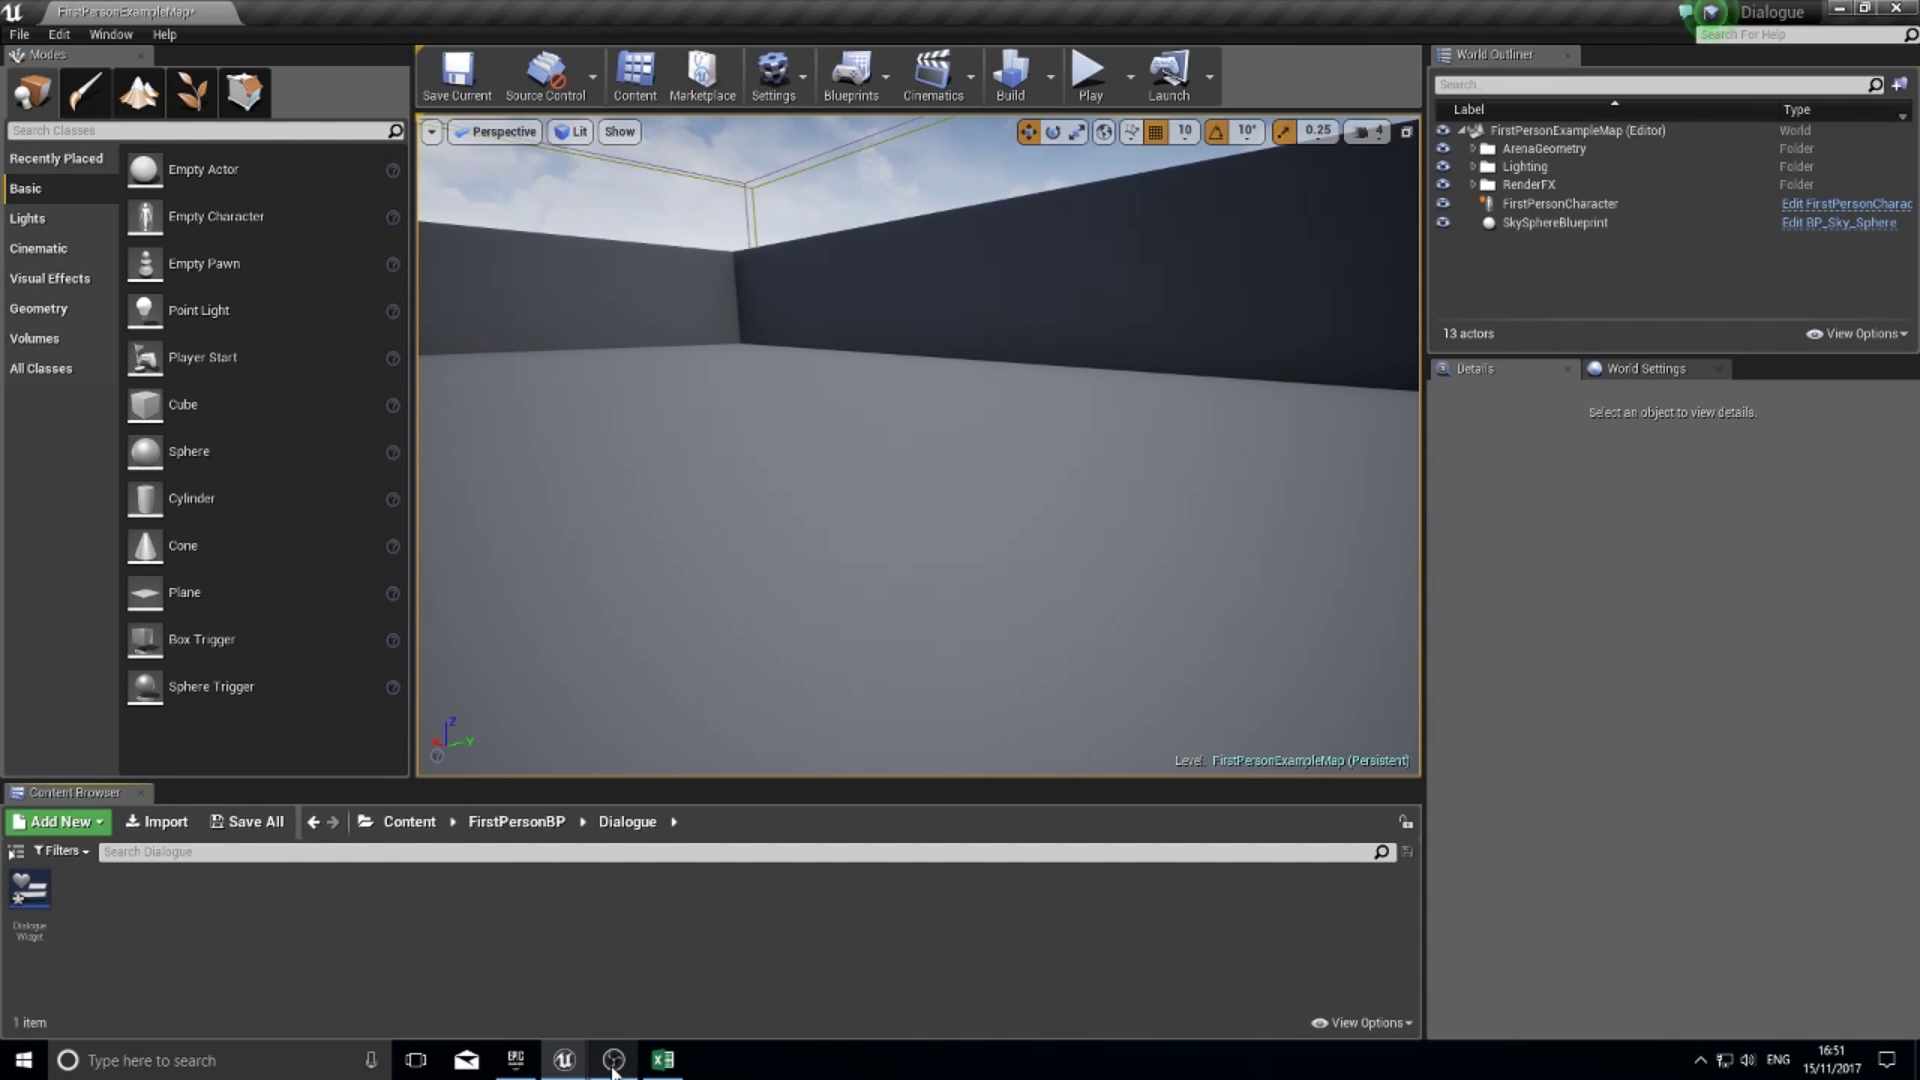
- Switch to the RPG project's Unreal Editor window and examine the InfoPoint signpost and its surrounding trigger box
{"action": "mouse_move", "coordinate": [612, 1058]}
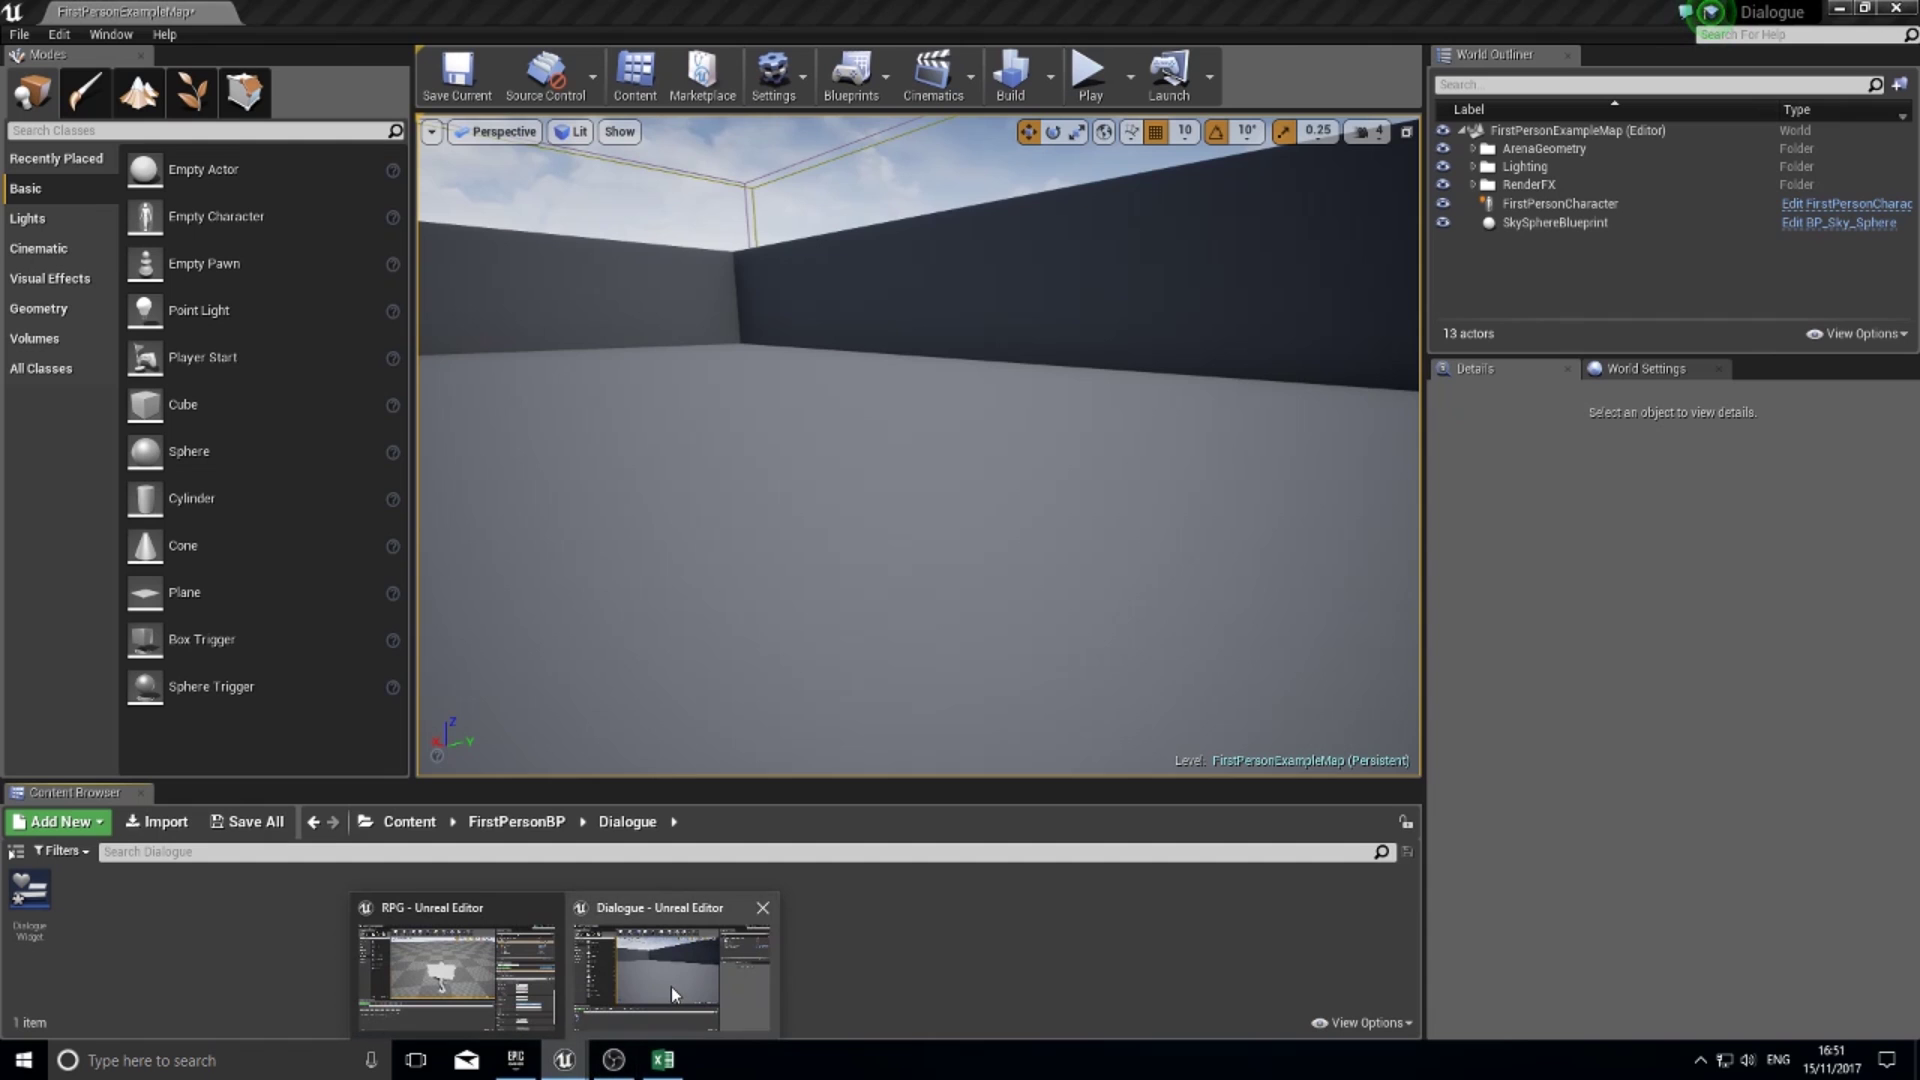
{"action": "left_click", "coordinate": [547, 987]}
{"action": "left_click", "coordinate": [869, 502]}
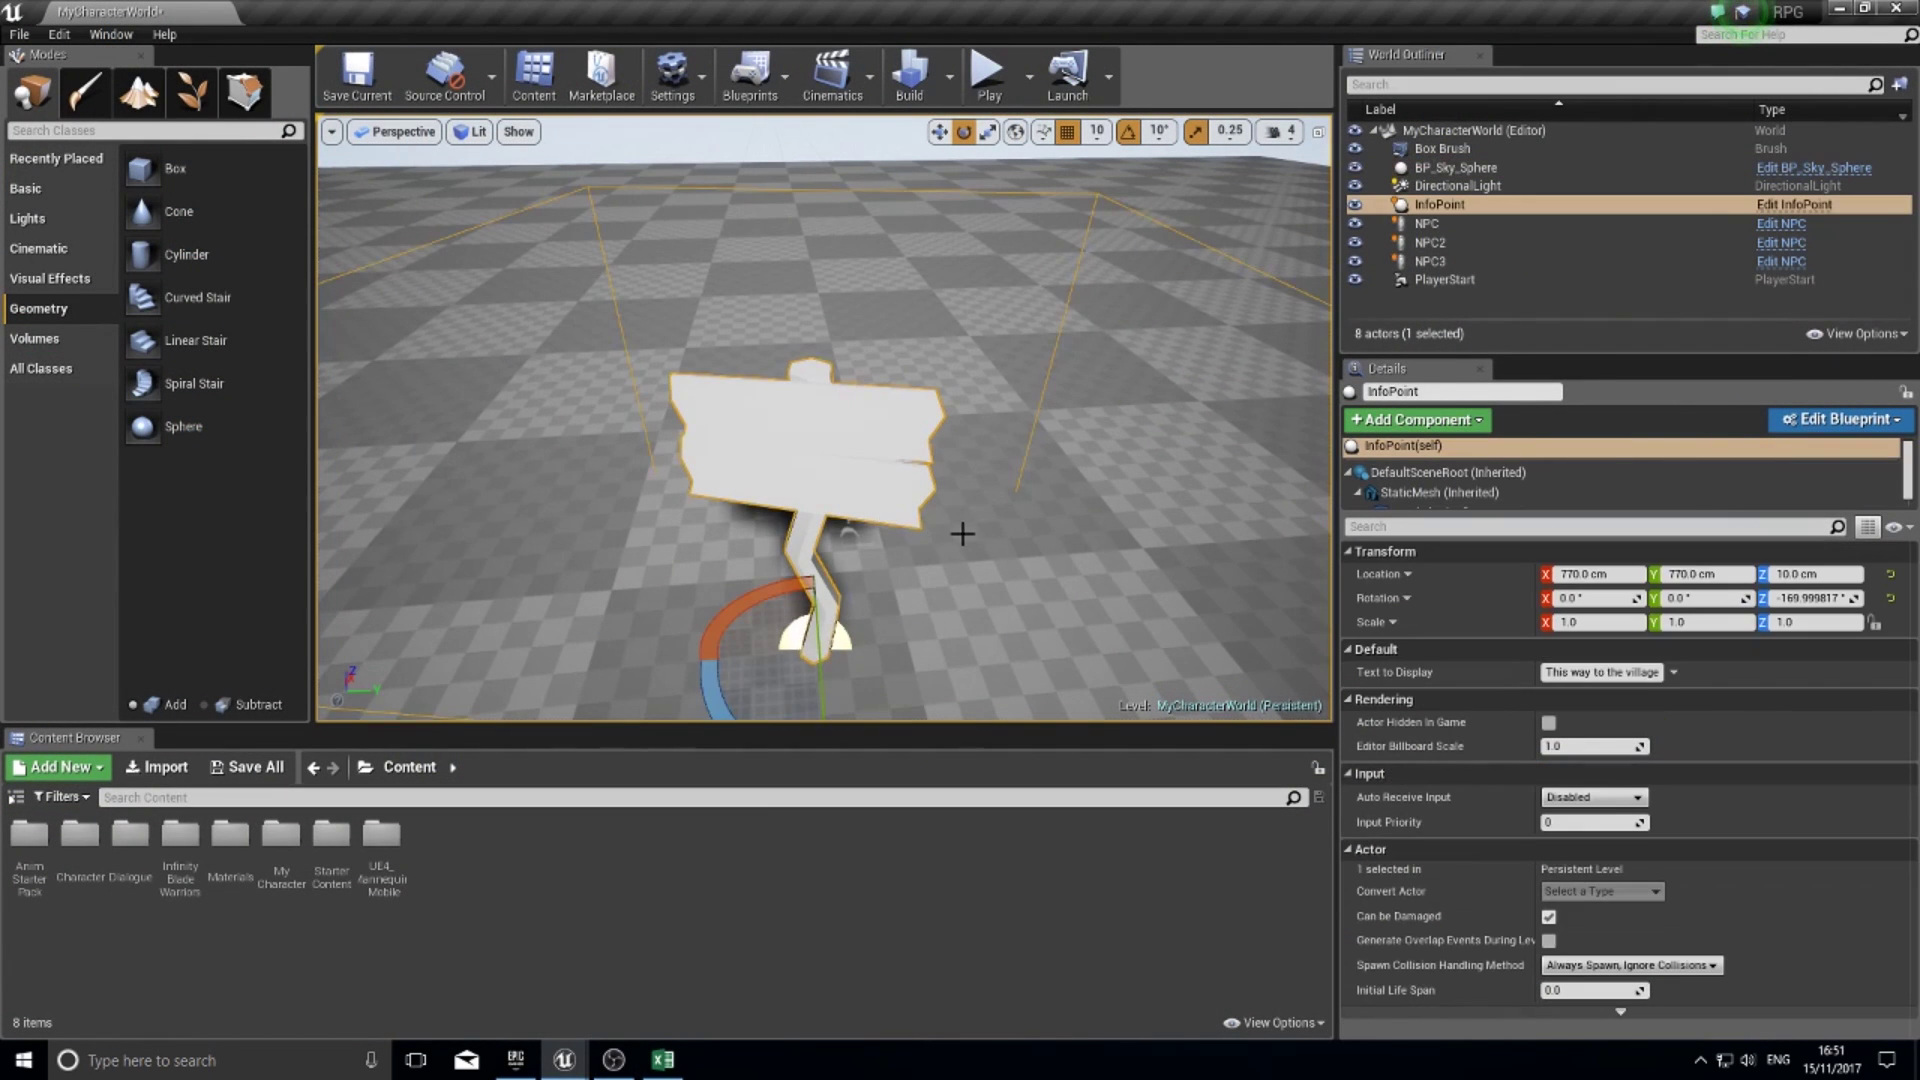
{"action": "right_click_drag", "start_coordinate": [963, 533], "coordinate": [968, 447]}
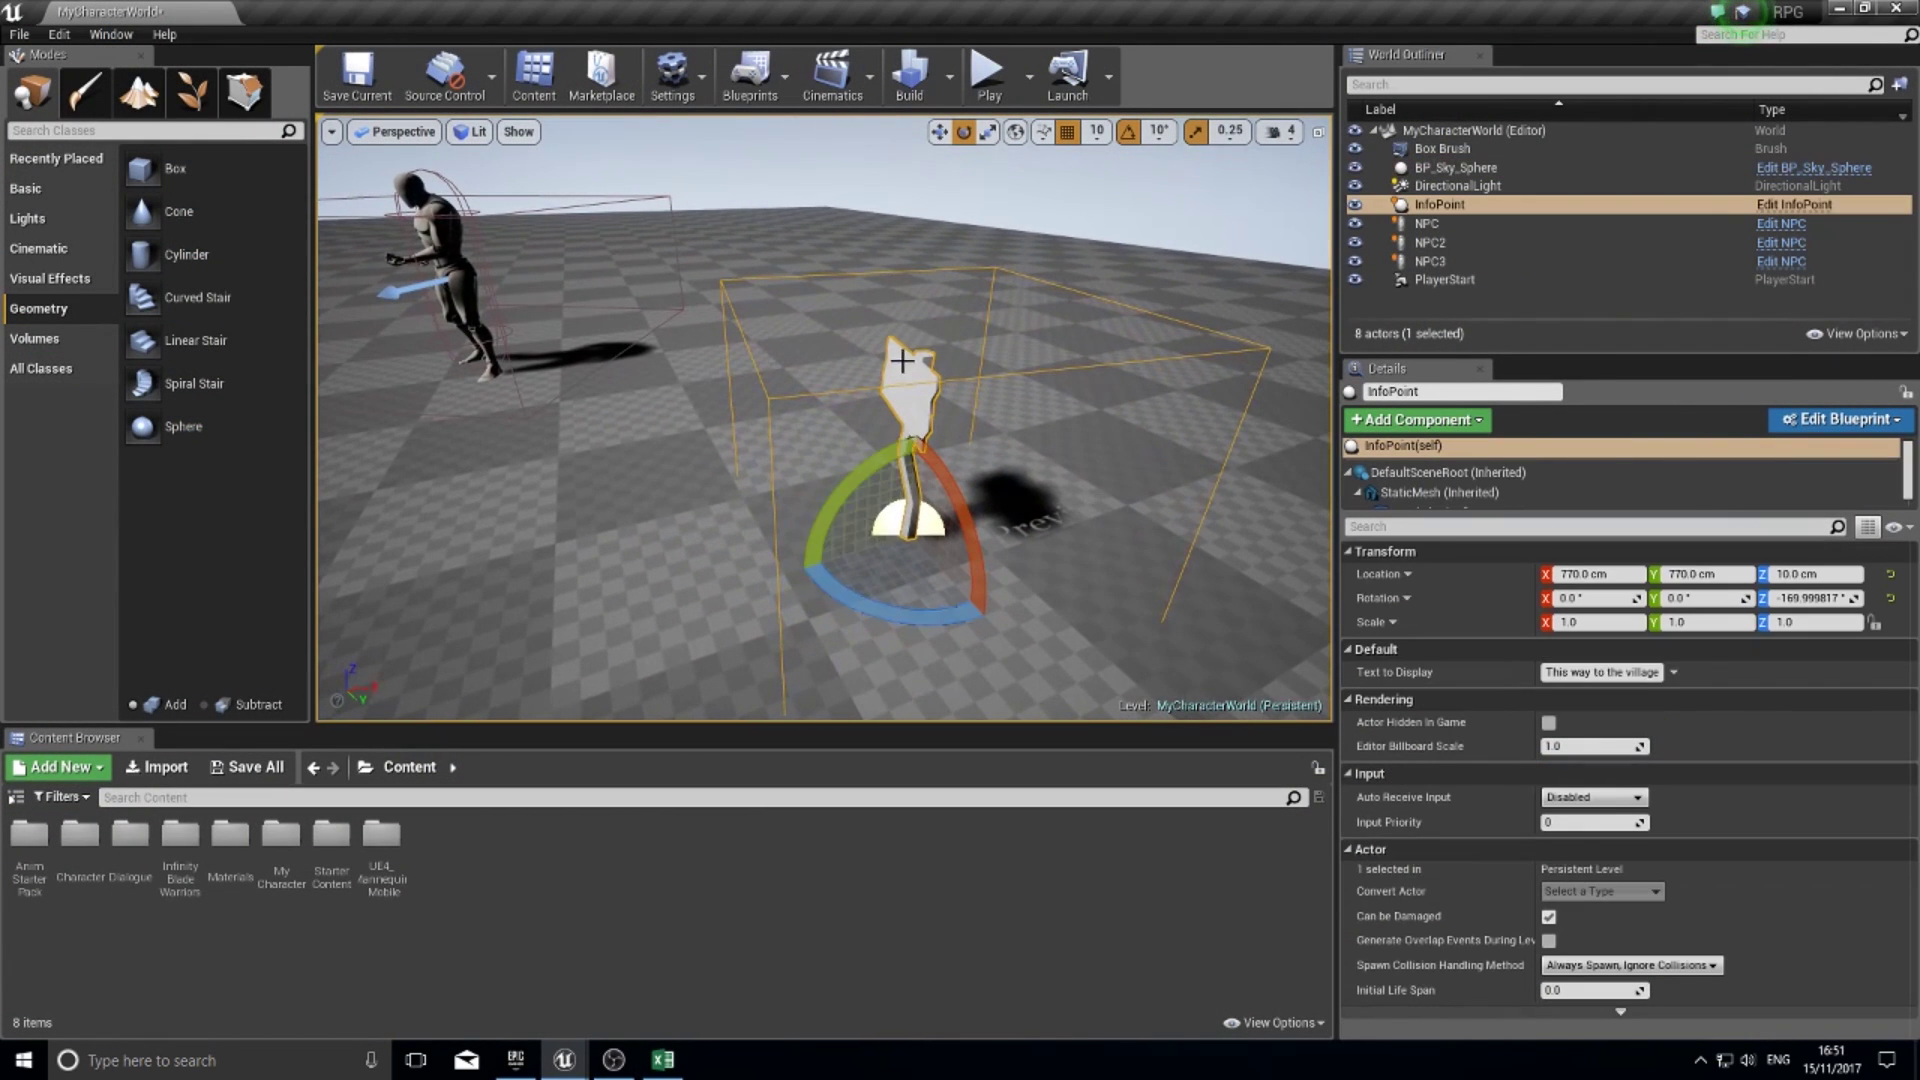
{"action": "right_click_drag", "start_coordinate": [839, 537], "coordinate": [757, 441]}
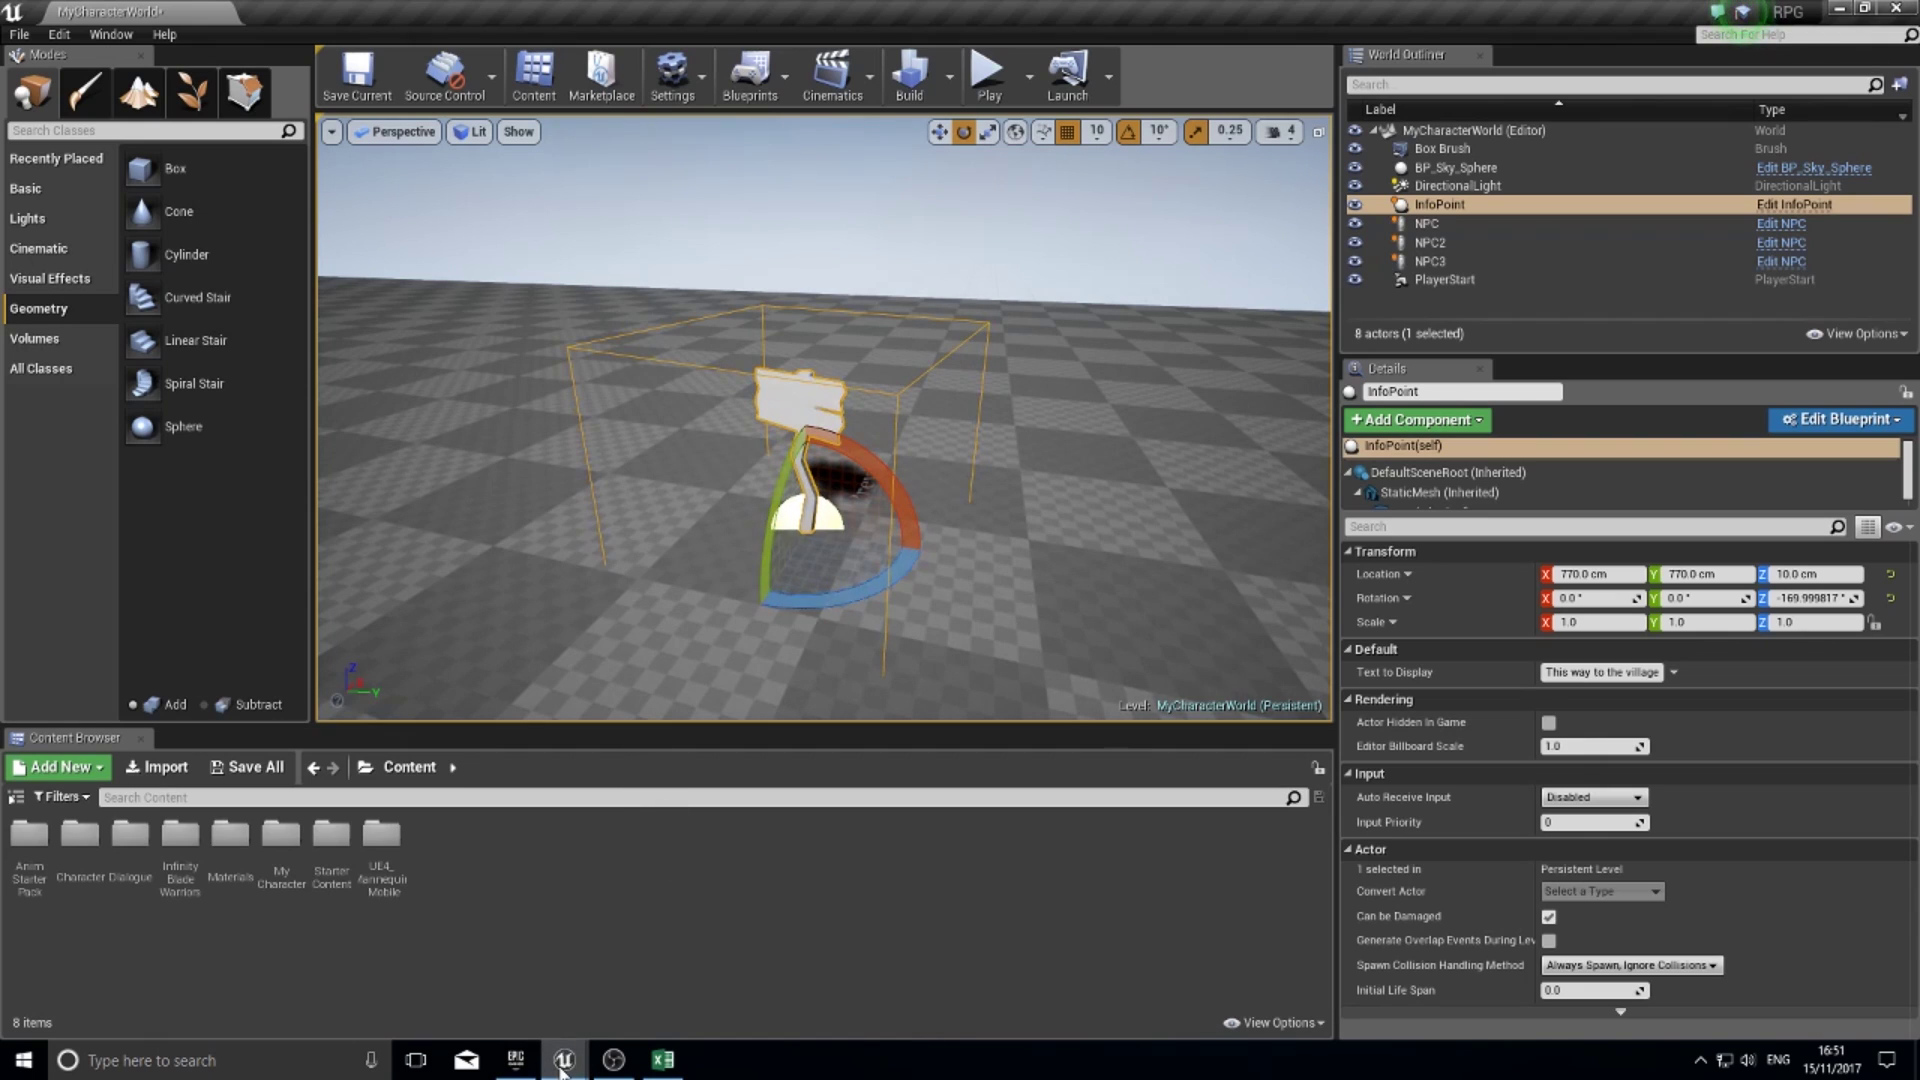
- Switch to the Dialogue project's editor window and import the signpost FBX from the scenes folder into the Dialogue folder with default import options
{"action": "mouse_move", "coordinate": [568, 1066]}
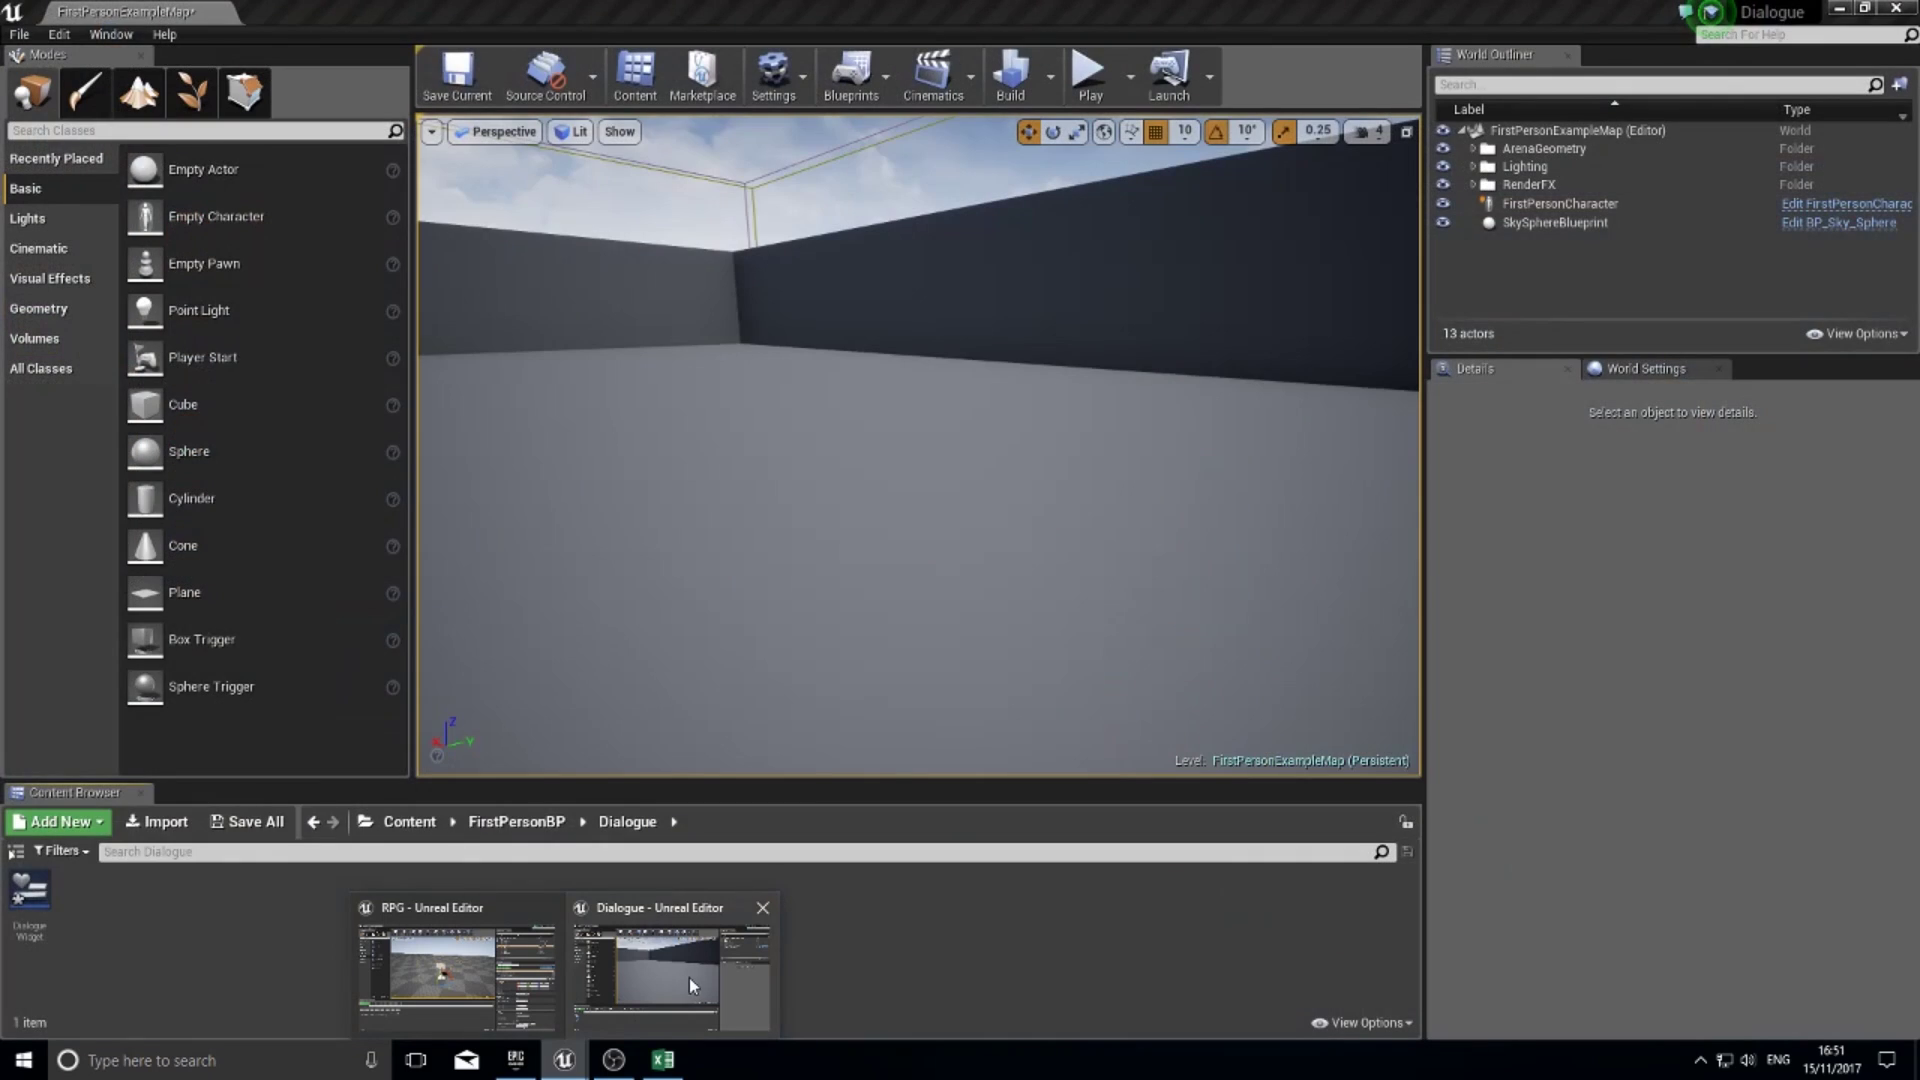
{"action": "left_click", "coordinate": [688, 976]}
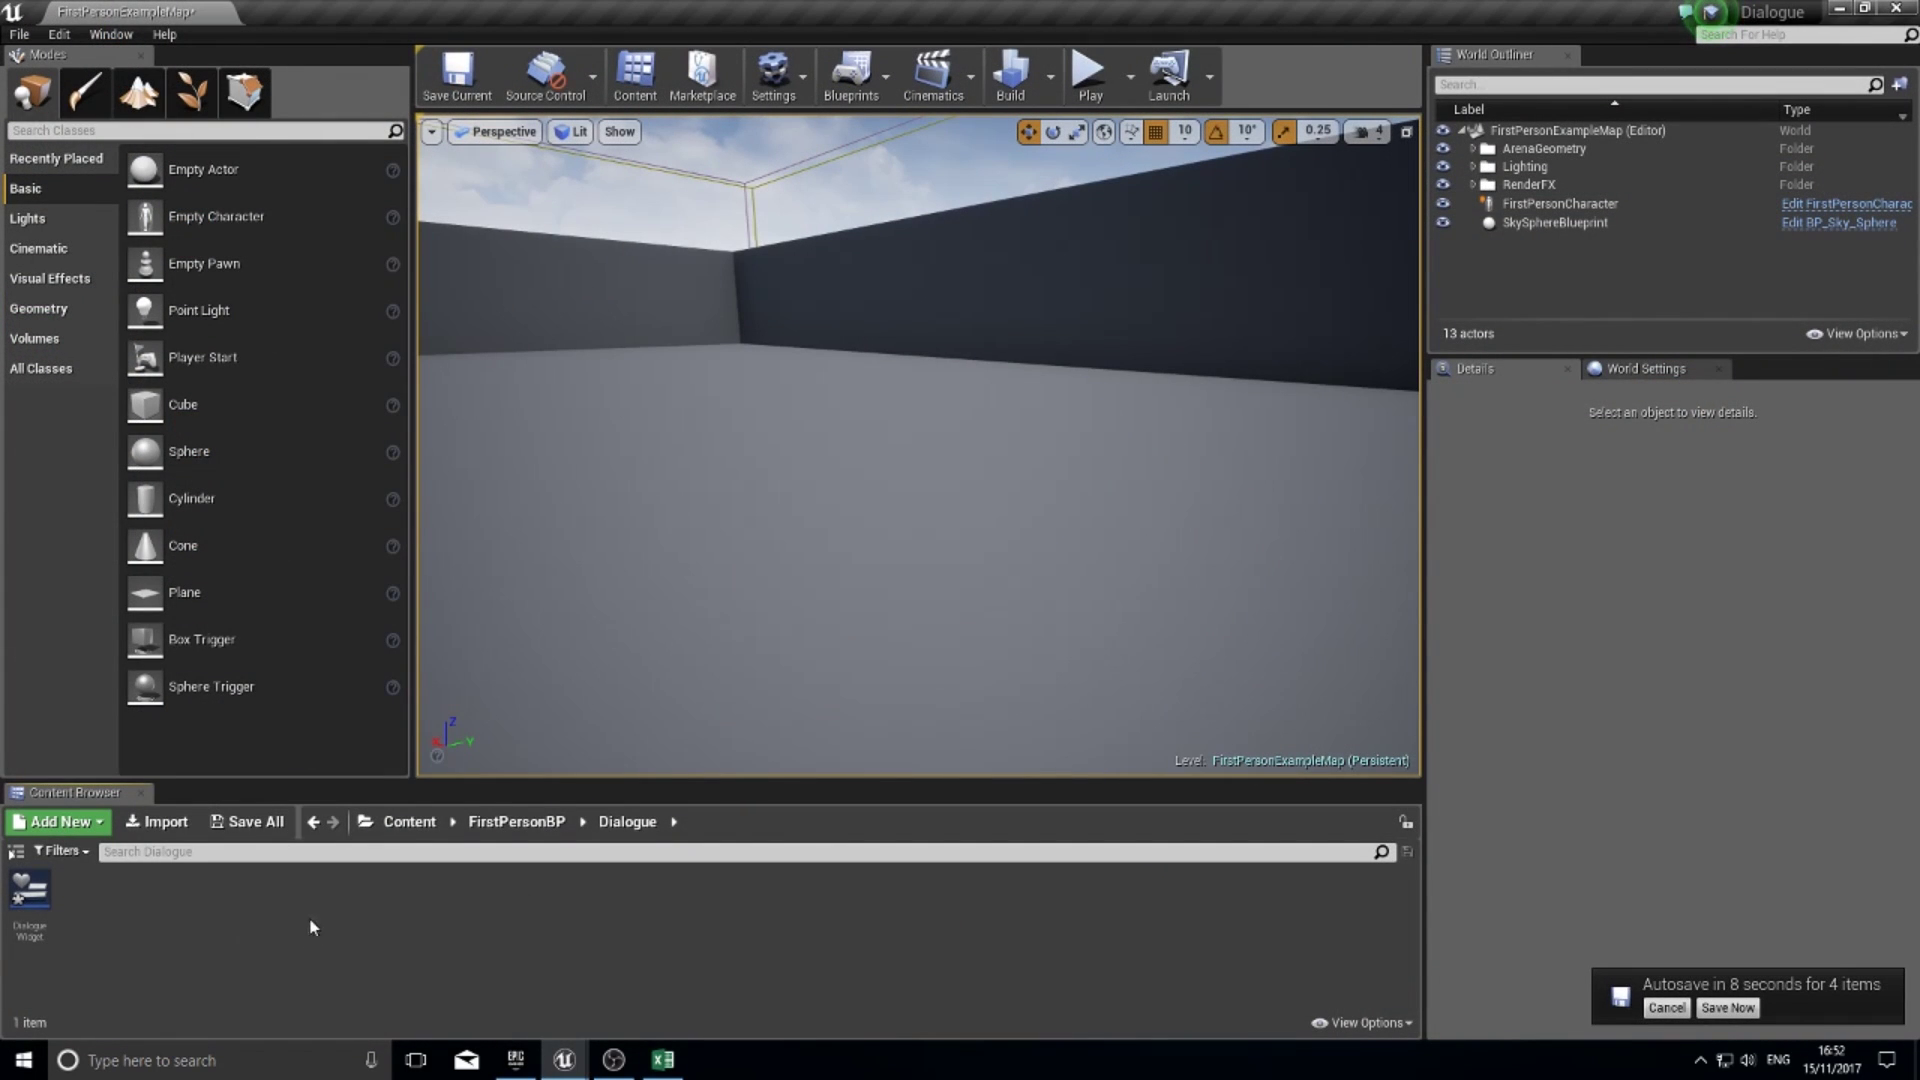
{"action": "left_click", "coordinate": [157, 821]}
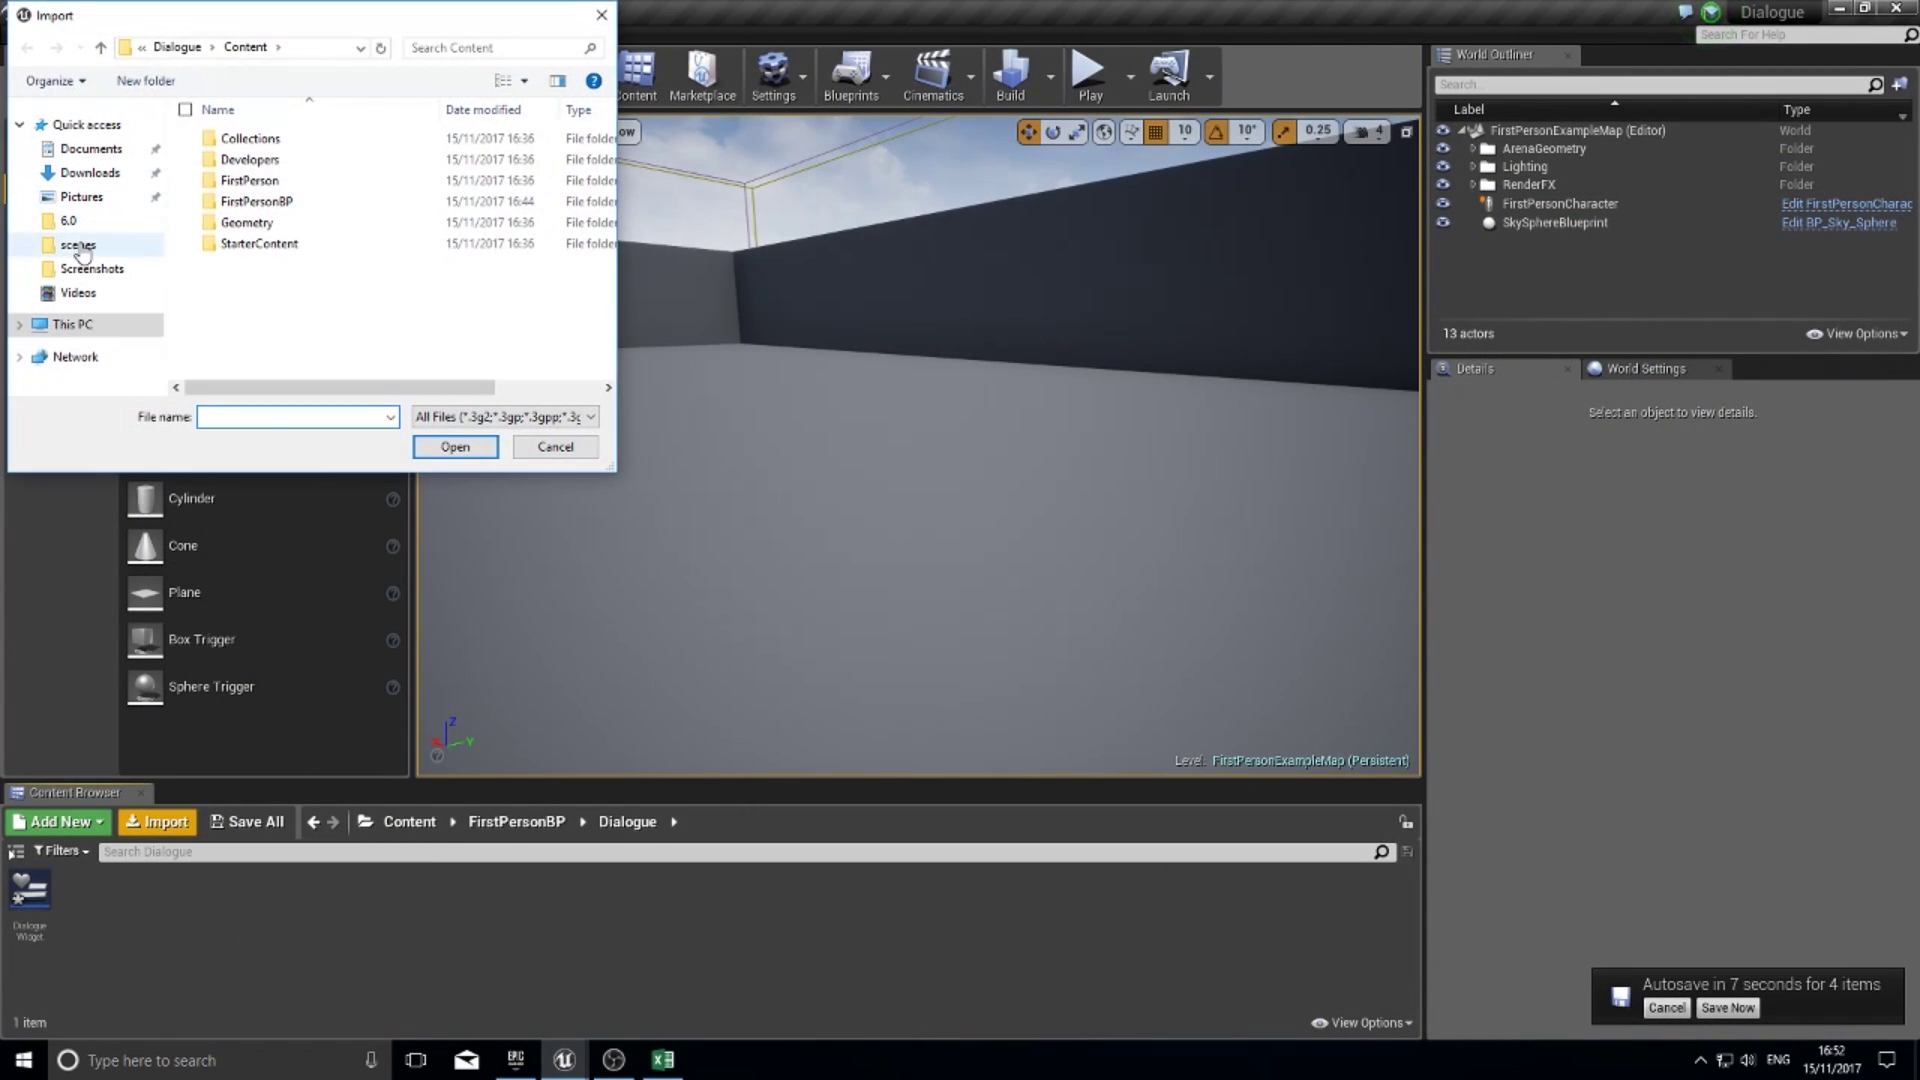
{"action": "left_click", "coordinate": [83, 245]}
{"action": "left_click", "coordinate": [300, 367]}
{"action": "left_click", "coordinate": [455, 446]}
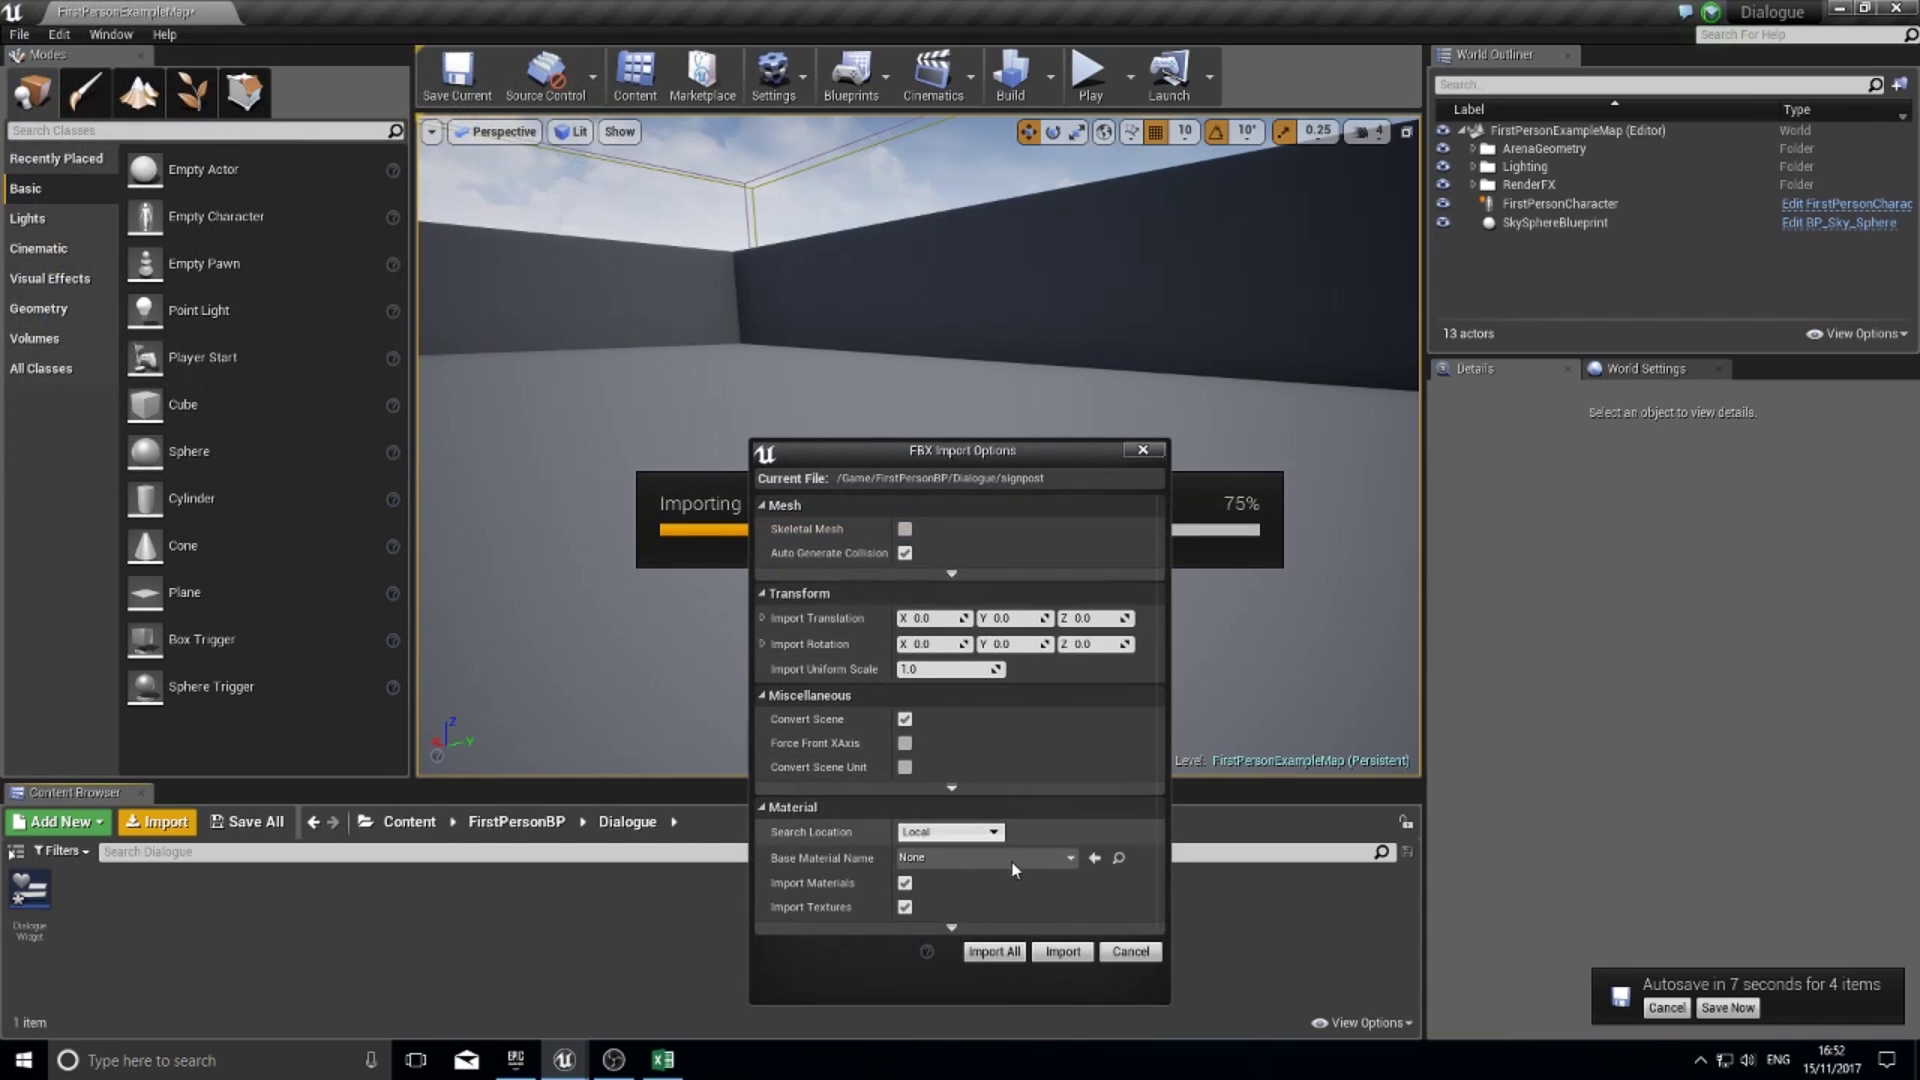
{"action": "left_click", "coordinate": [1066, 952]}
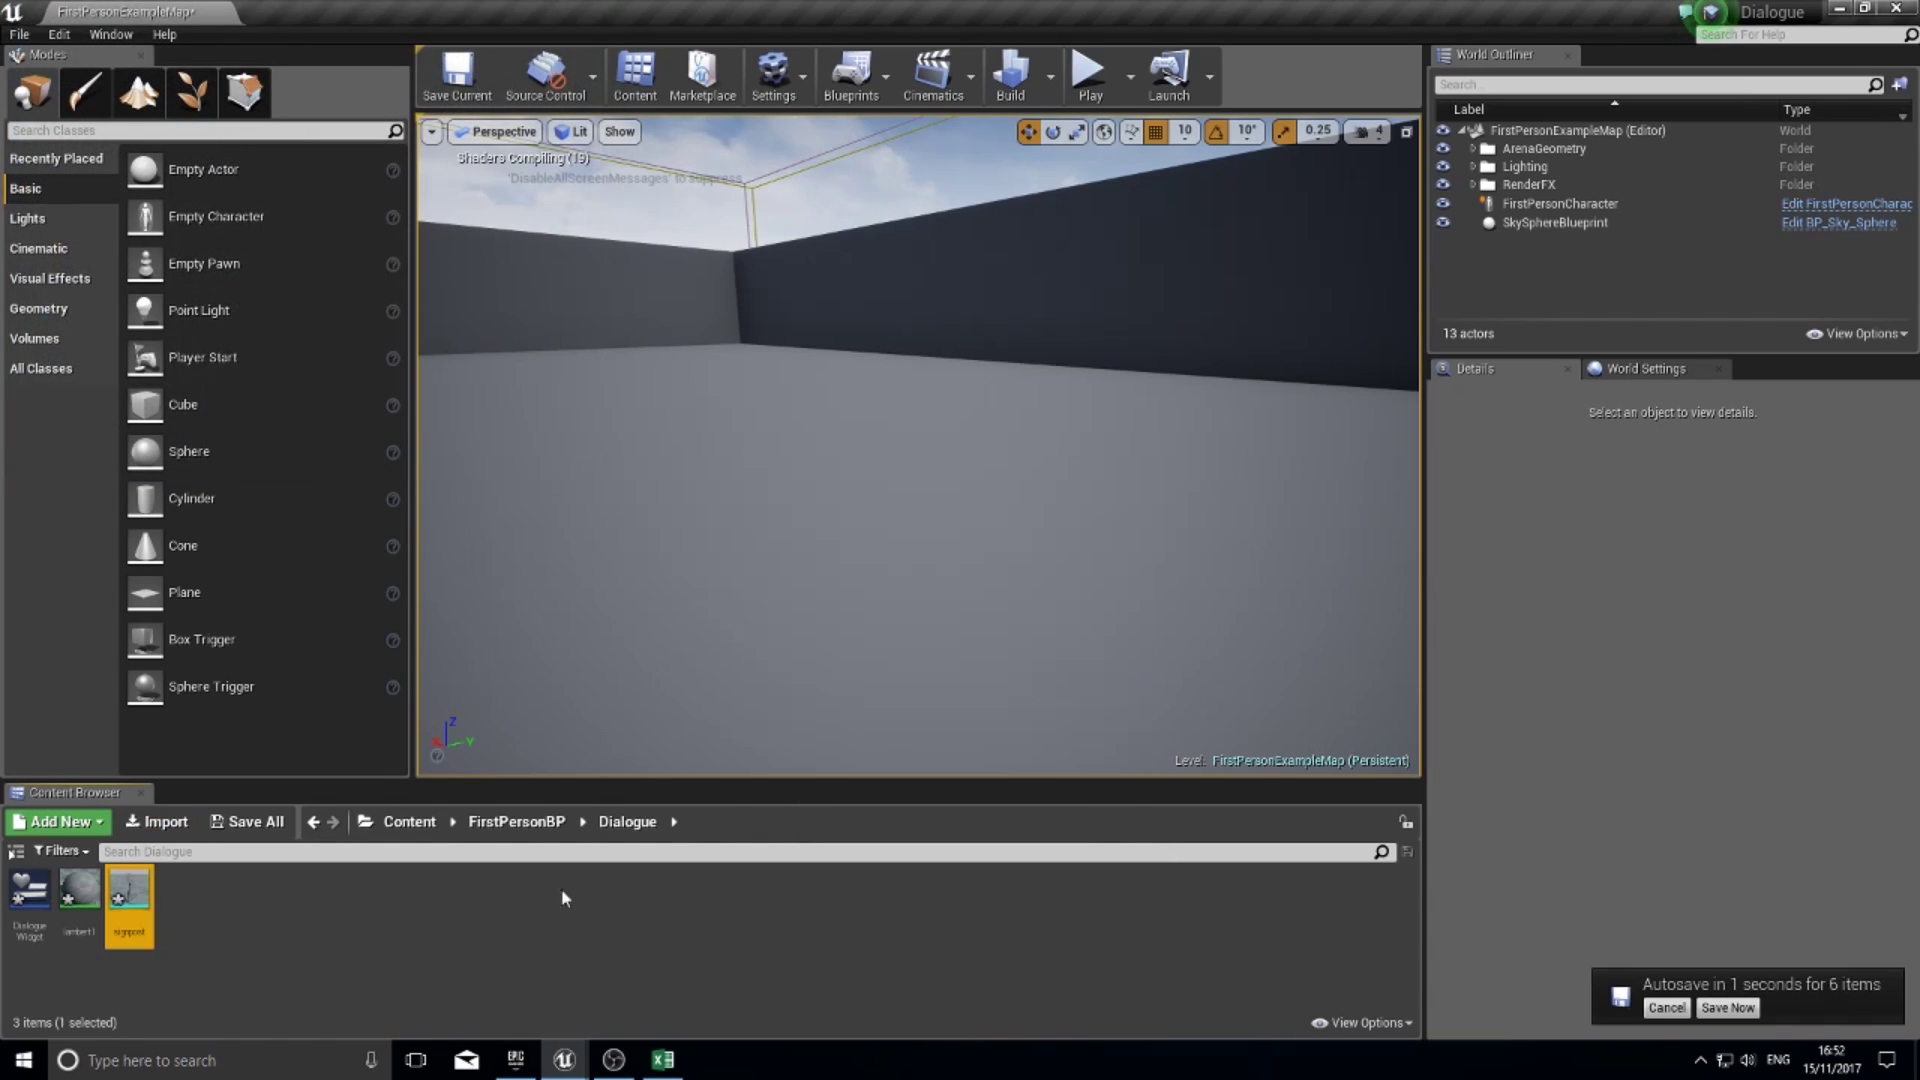
{"action": "left_click", "coordinate": [207, 891]}
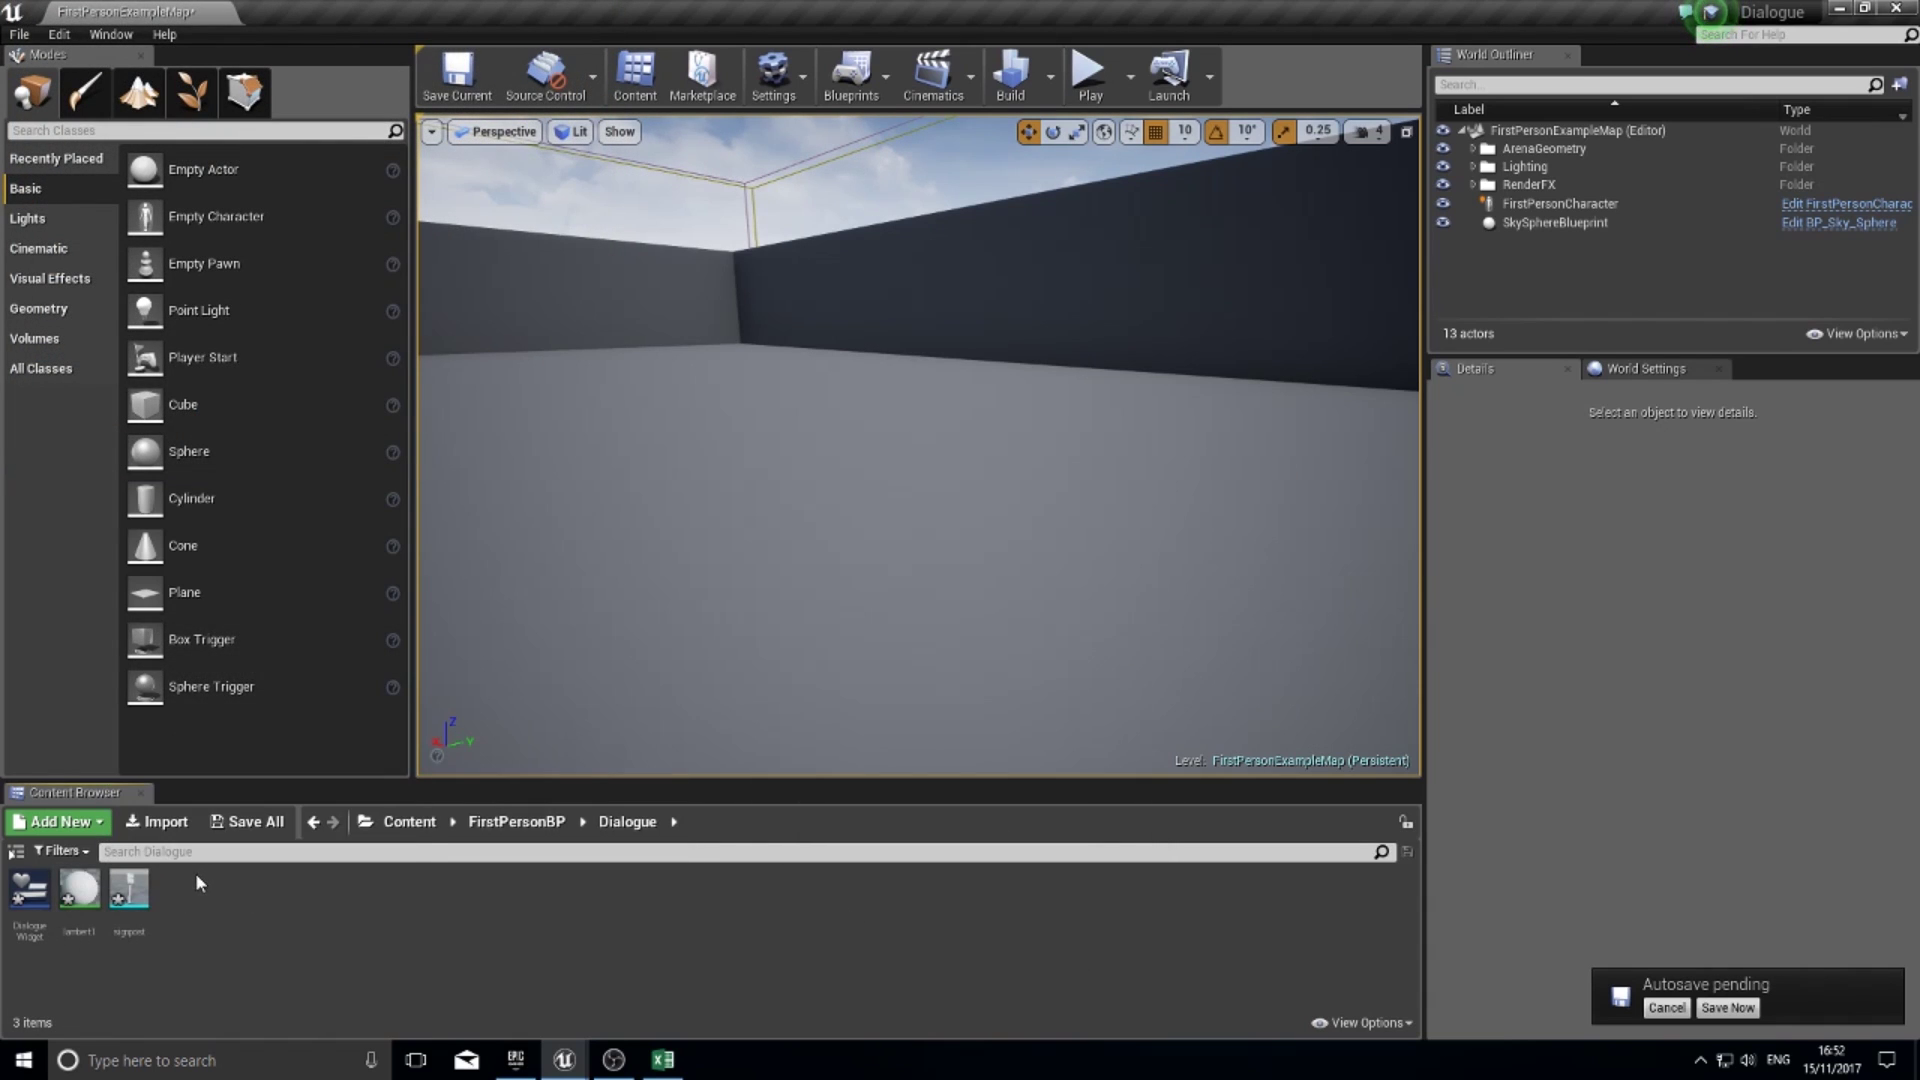
- Create a Blueprint Class with Actor as its parent in the Dialogue folder and name it Signpost_BP
{"action": "left_click", "coordinate": [120, 904]}
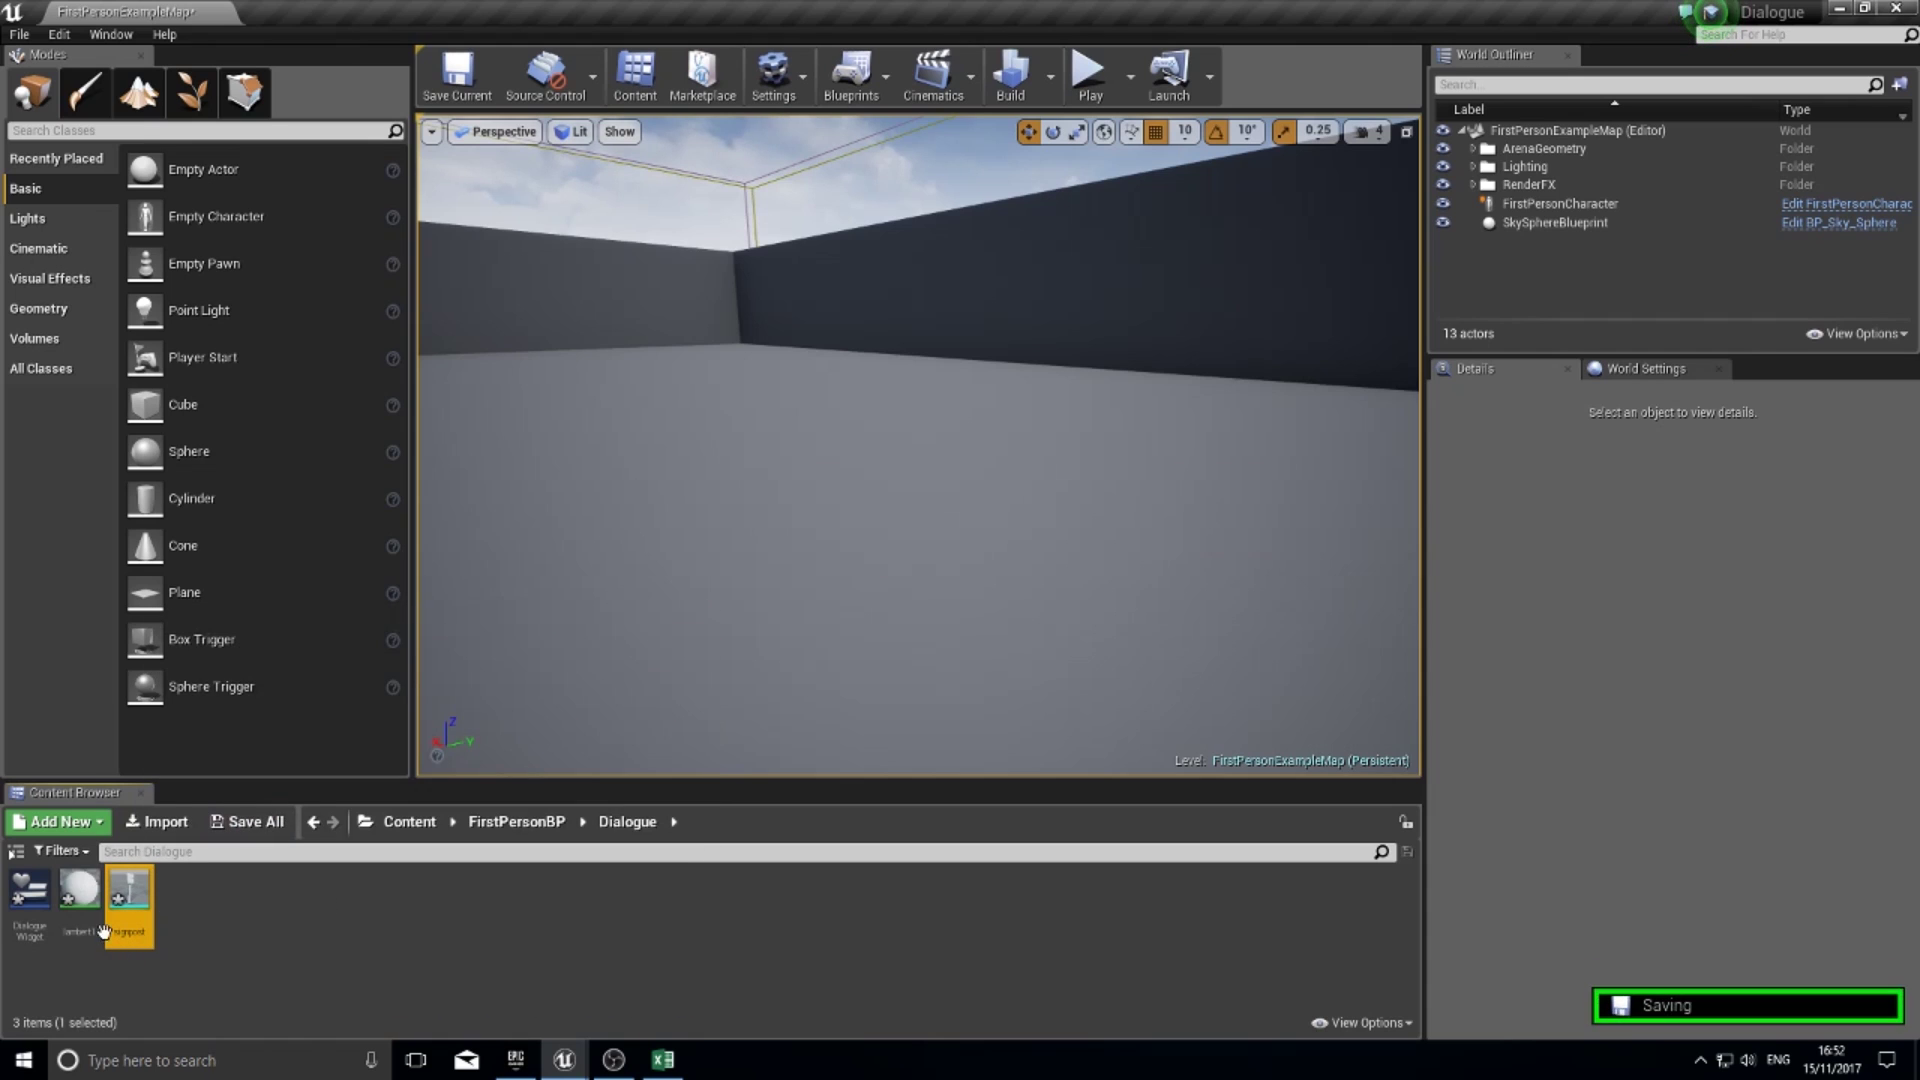
{"action": "right_click_drag", "start_coordinate": [861, 596], "coordinate": [738, 769]}
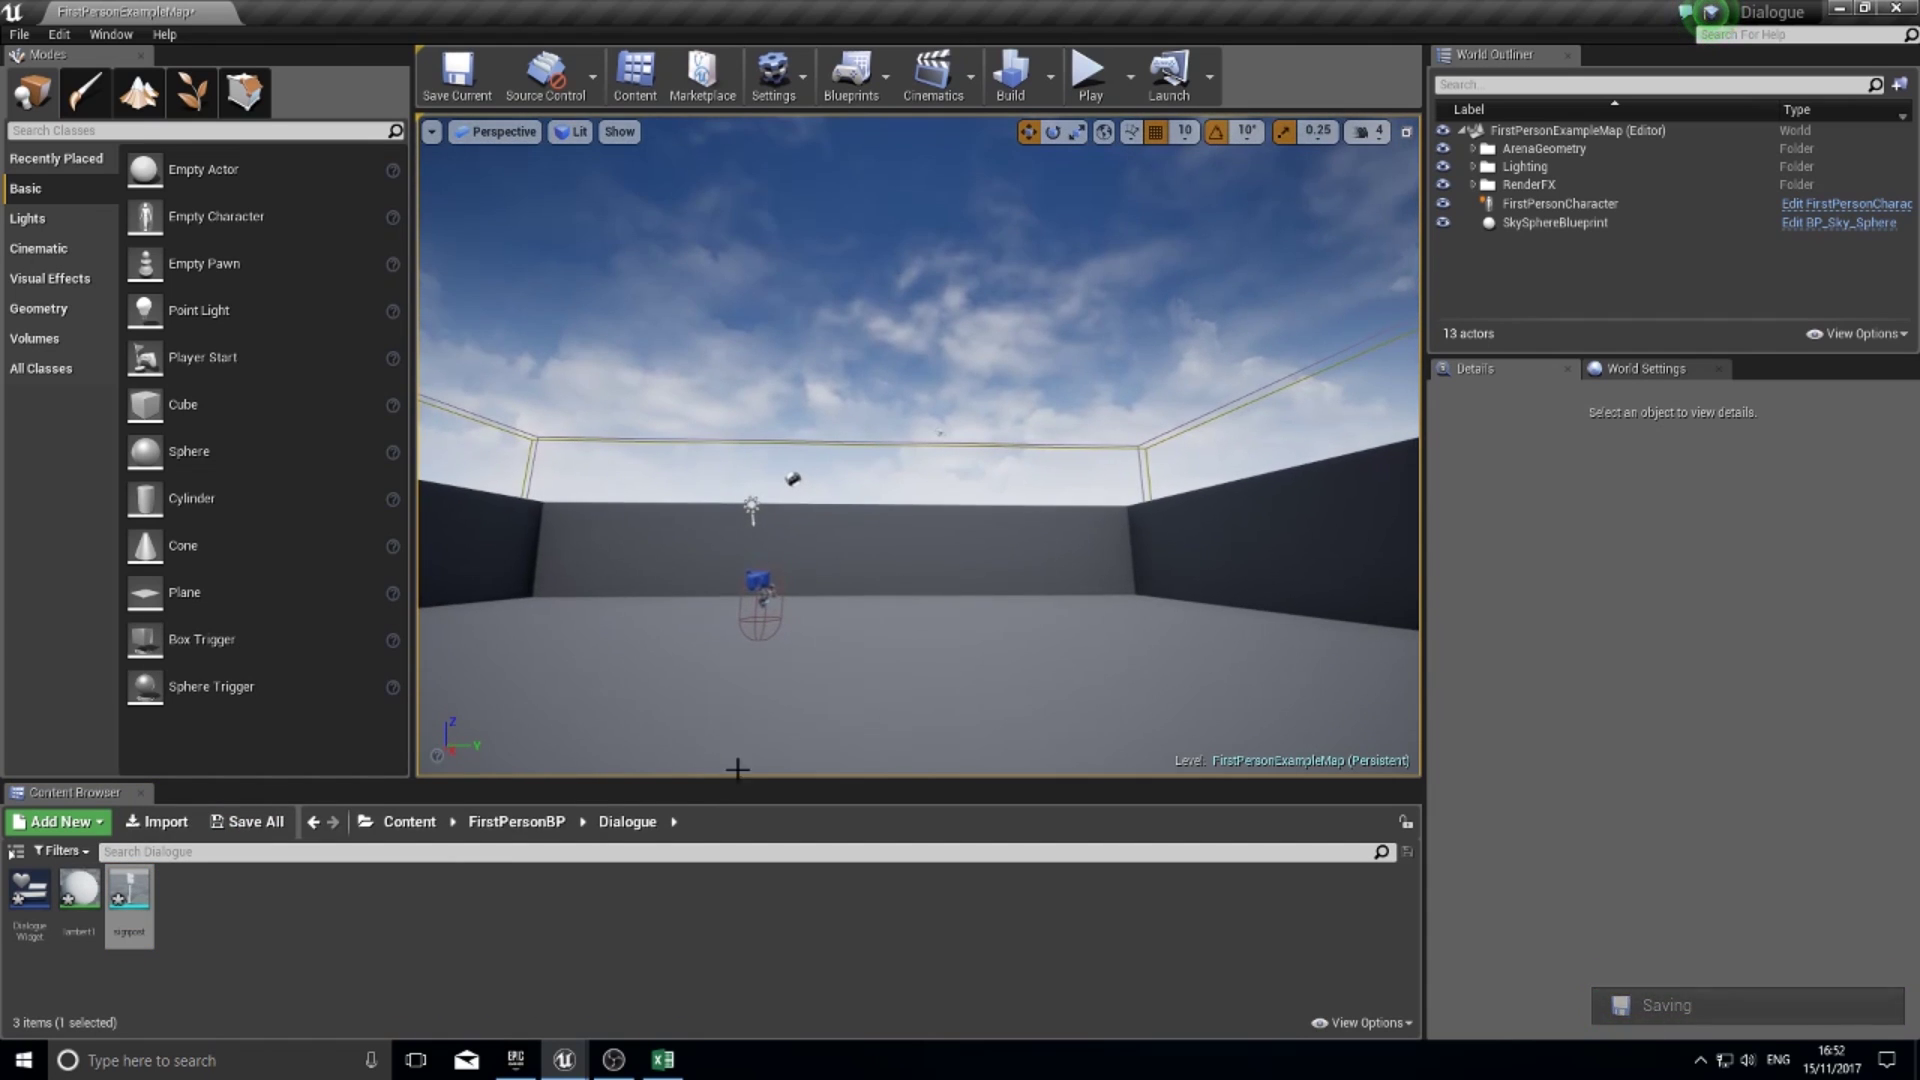
{"action": "left_click", "coordinate": [97, 828]}
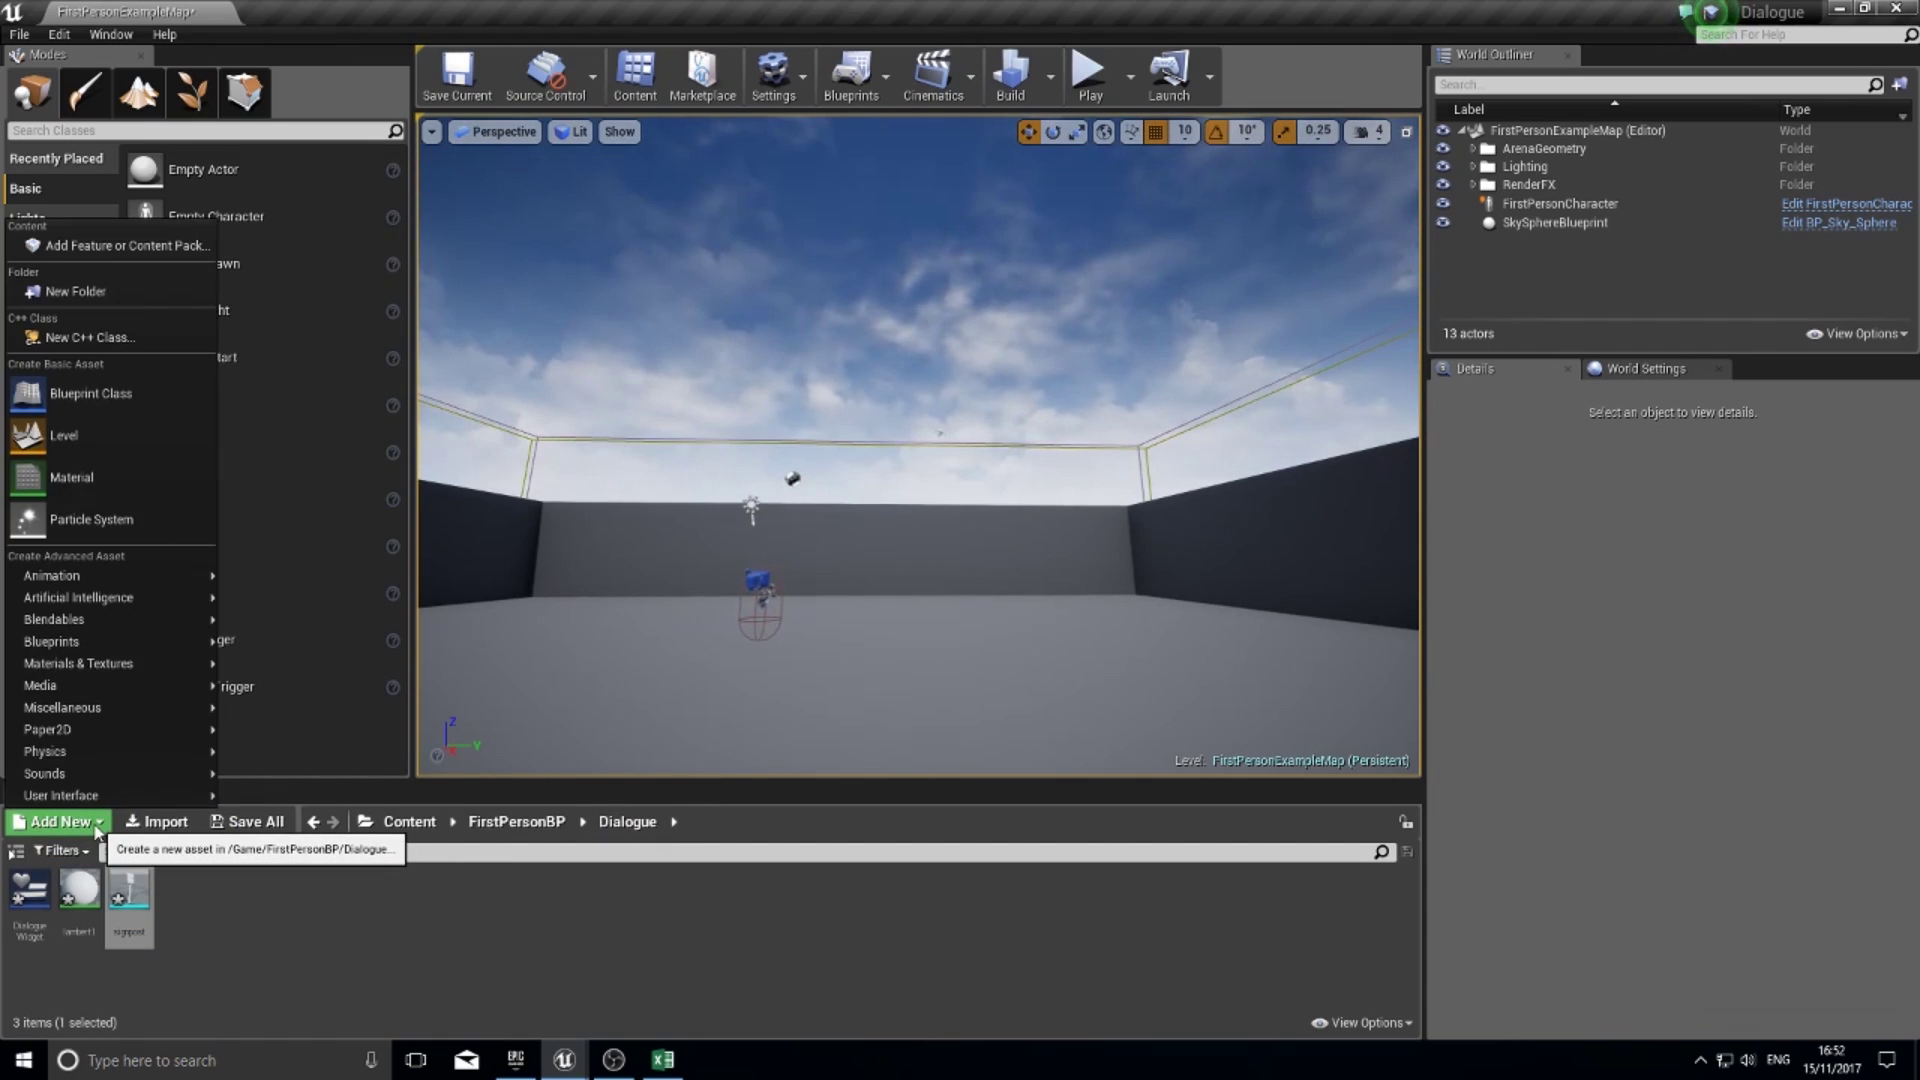
{"action": "left_click", "coordinate": [90, 393]}
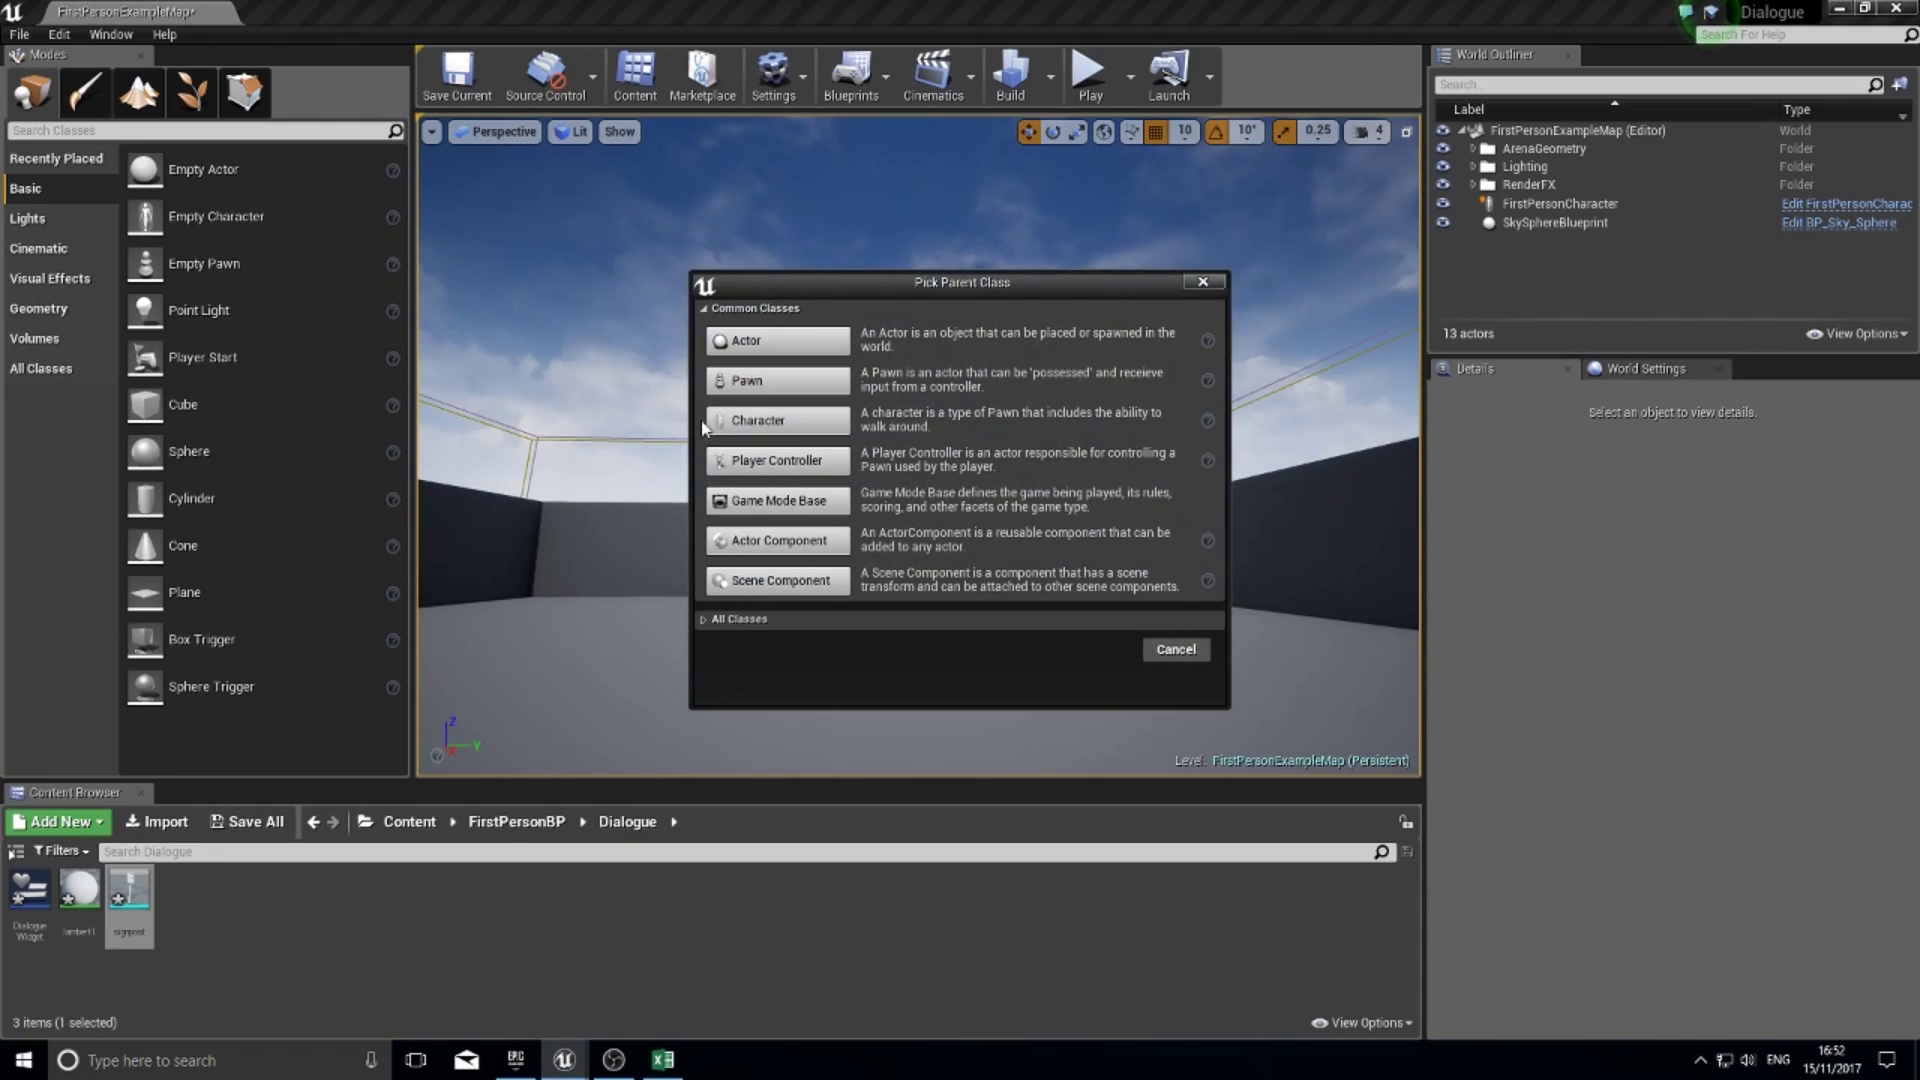
{"action": "left_click", "coordinate": [778, 341]}
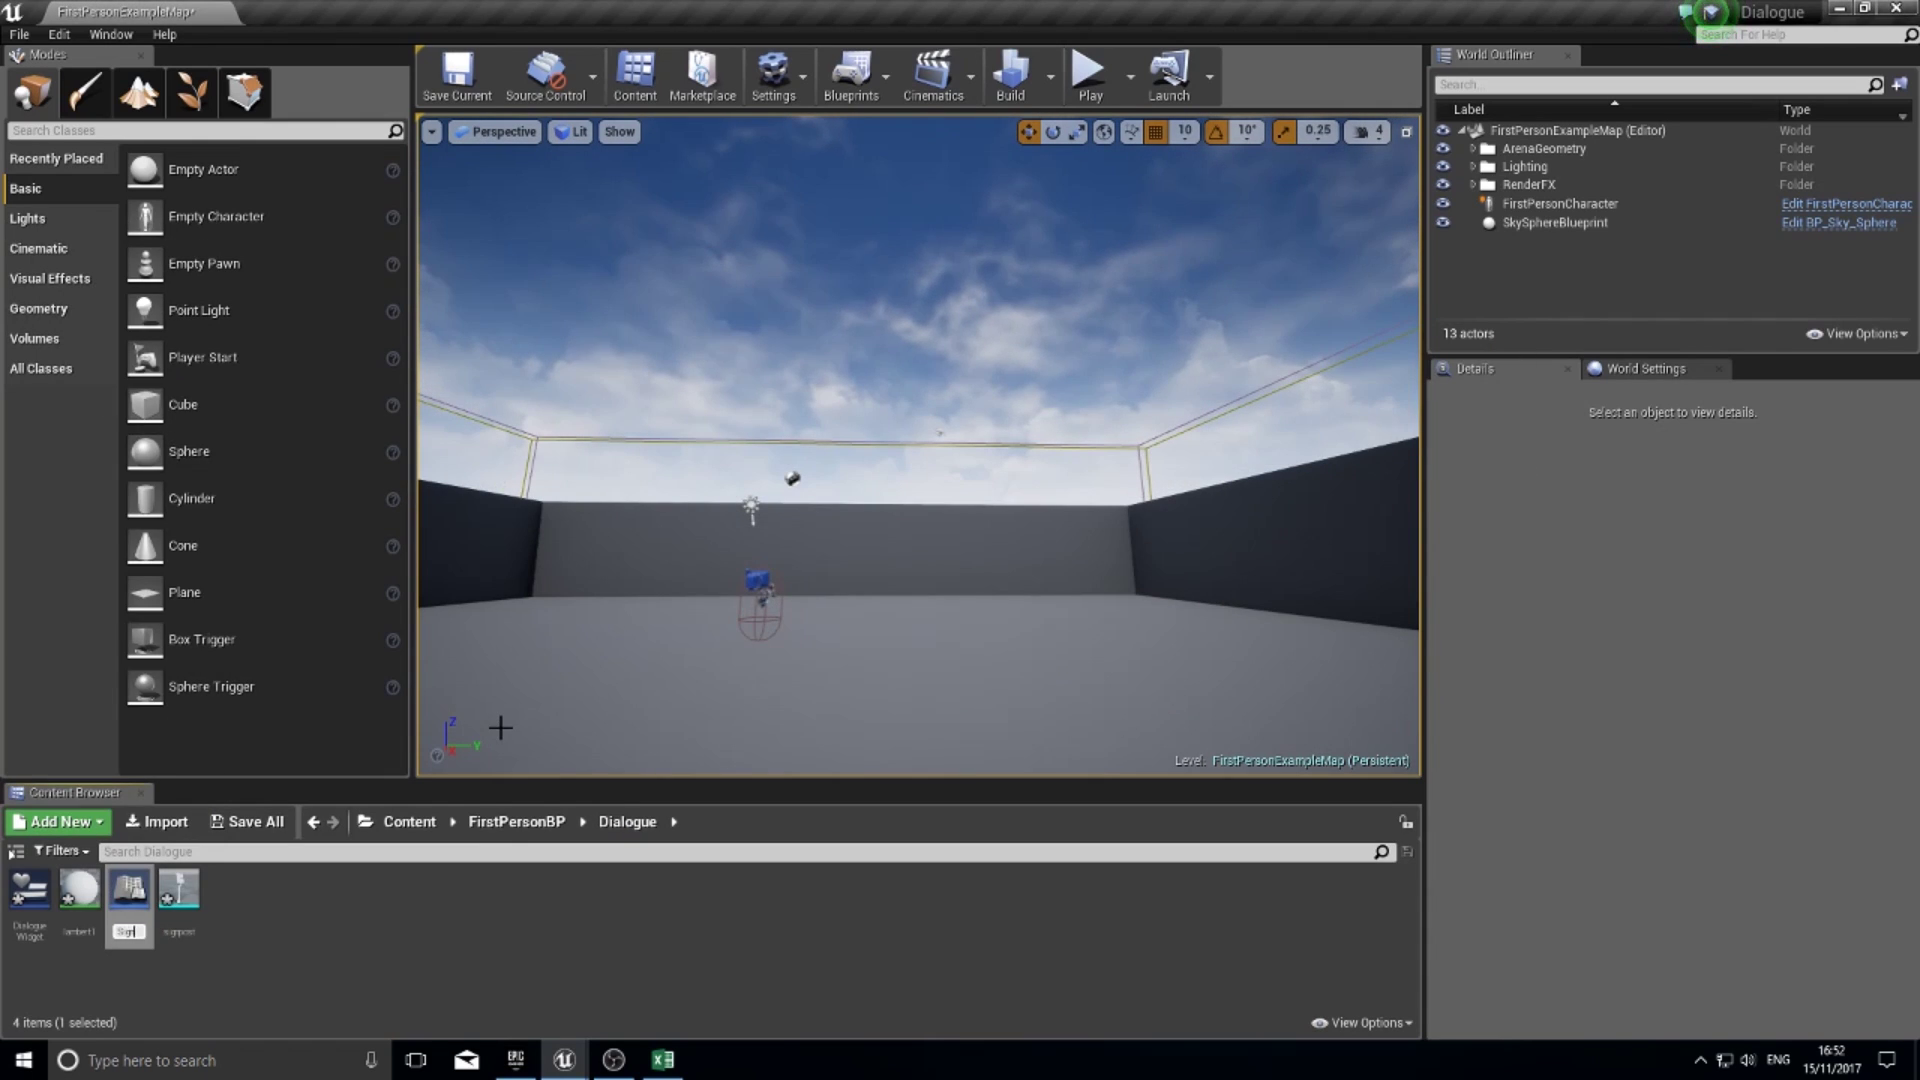
{"action": "type", "text": "Signpost"}
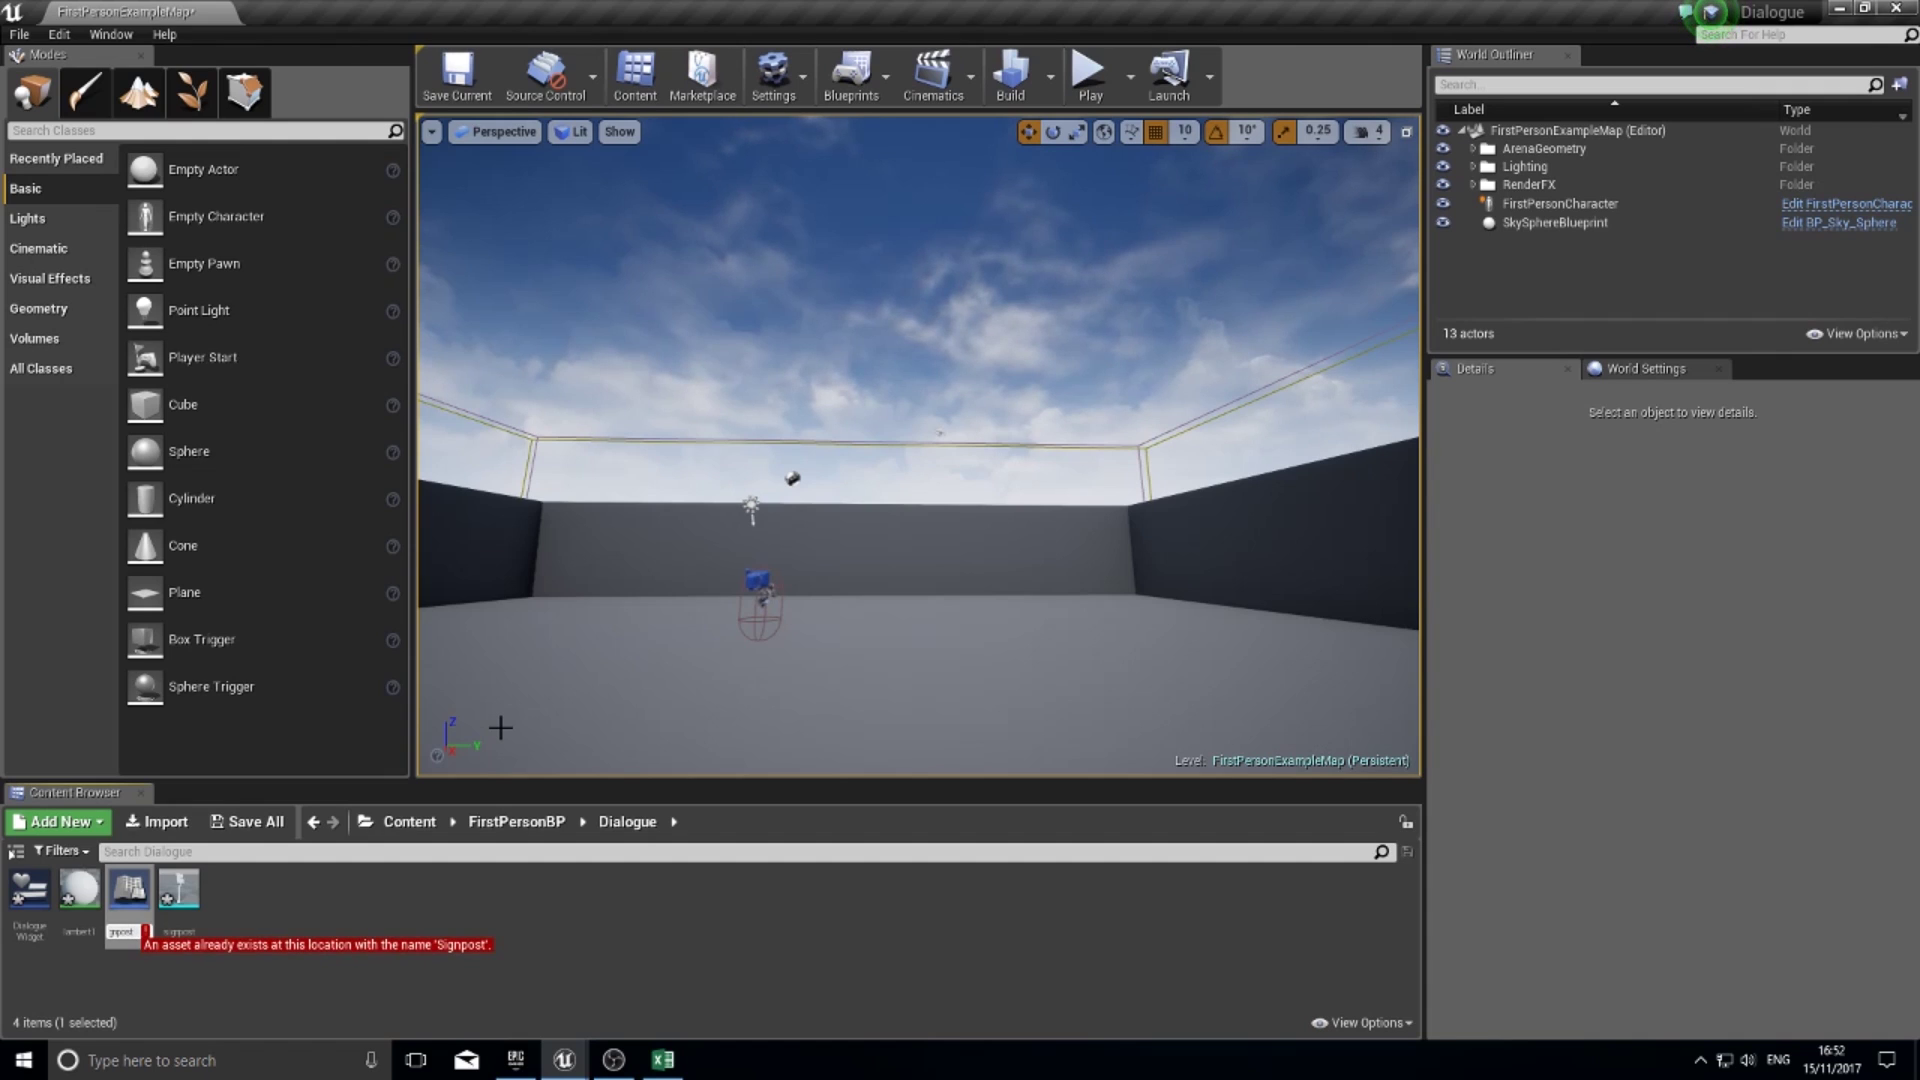
{"action": "type", "text": "_"}
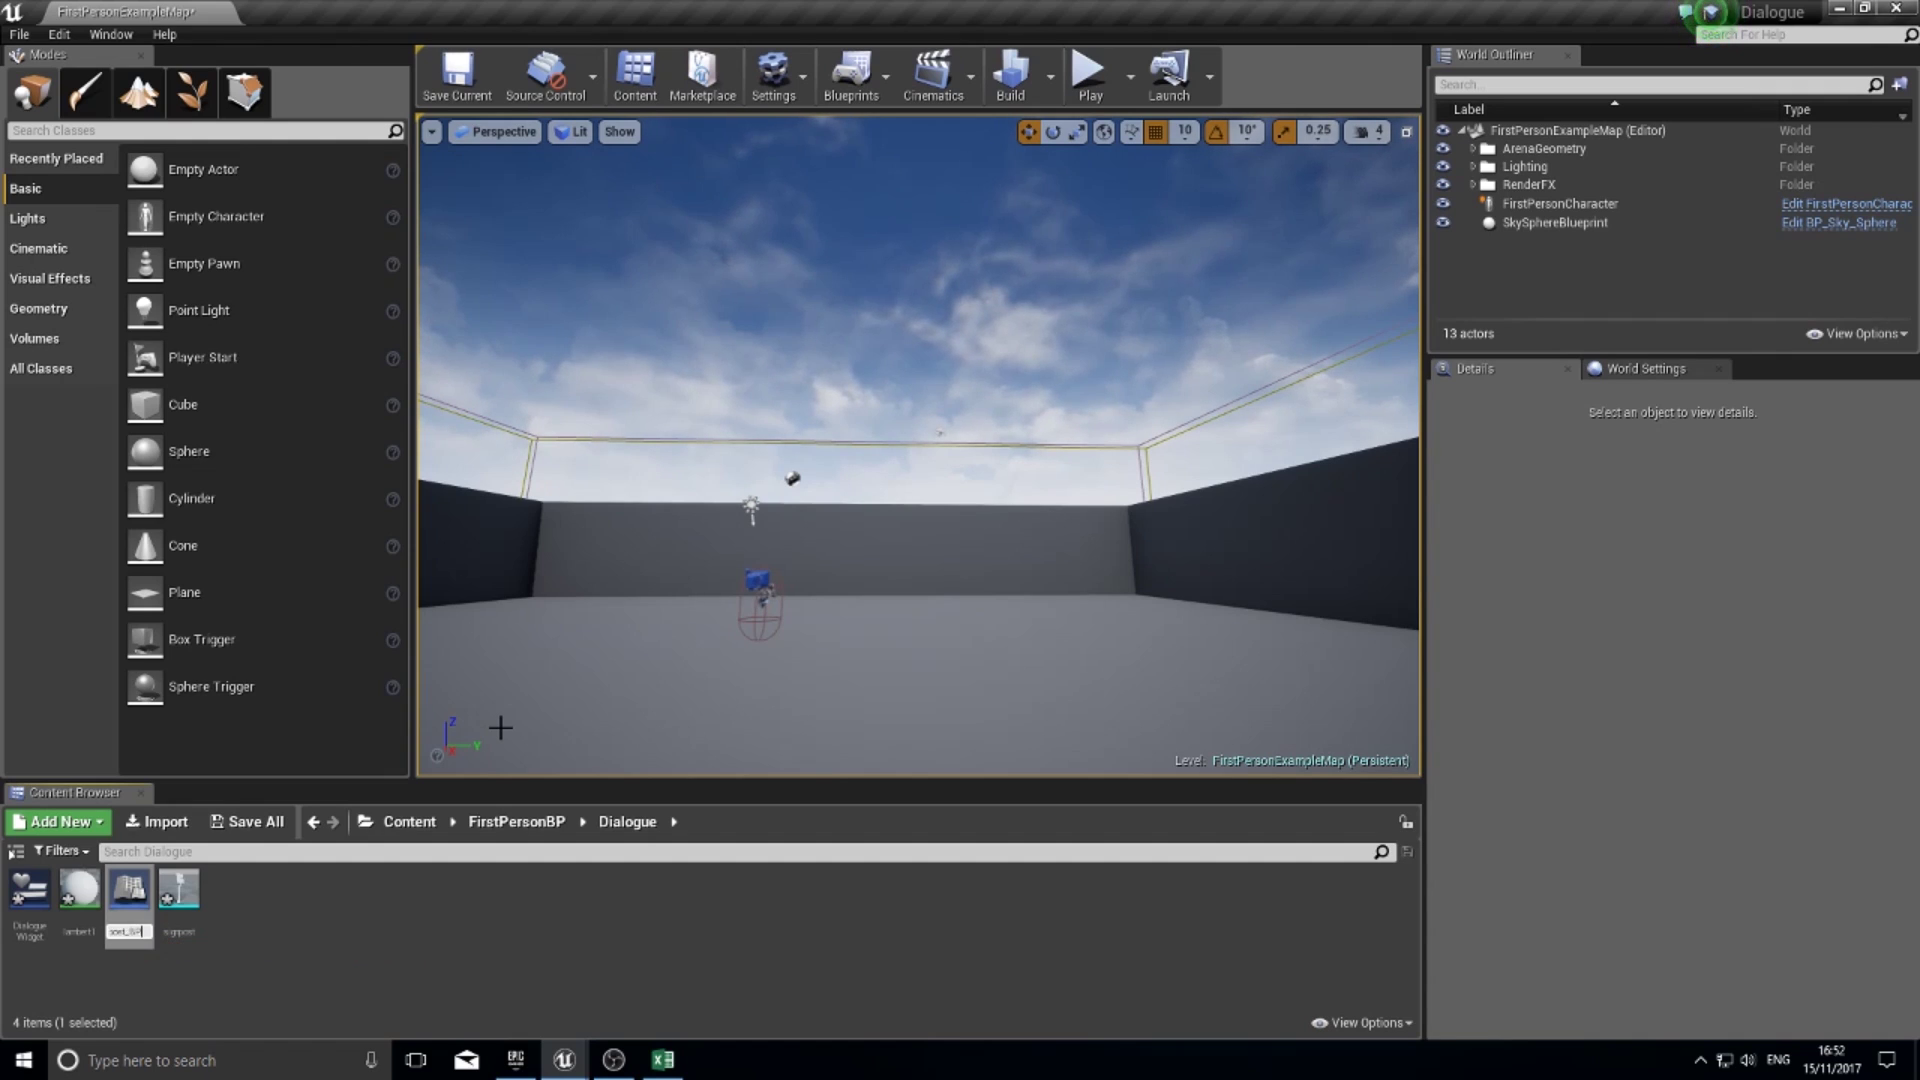
{"action": "type", "text": "BP"}
{"action": "key", "text": "Return"}
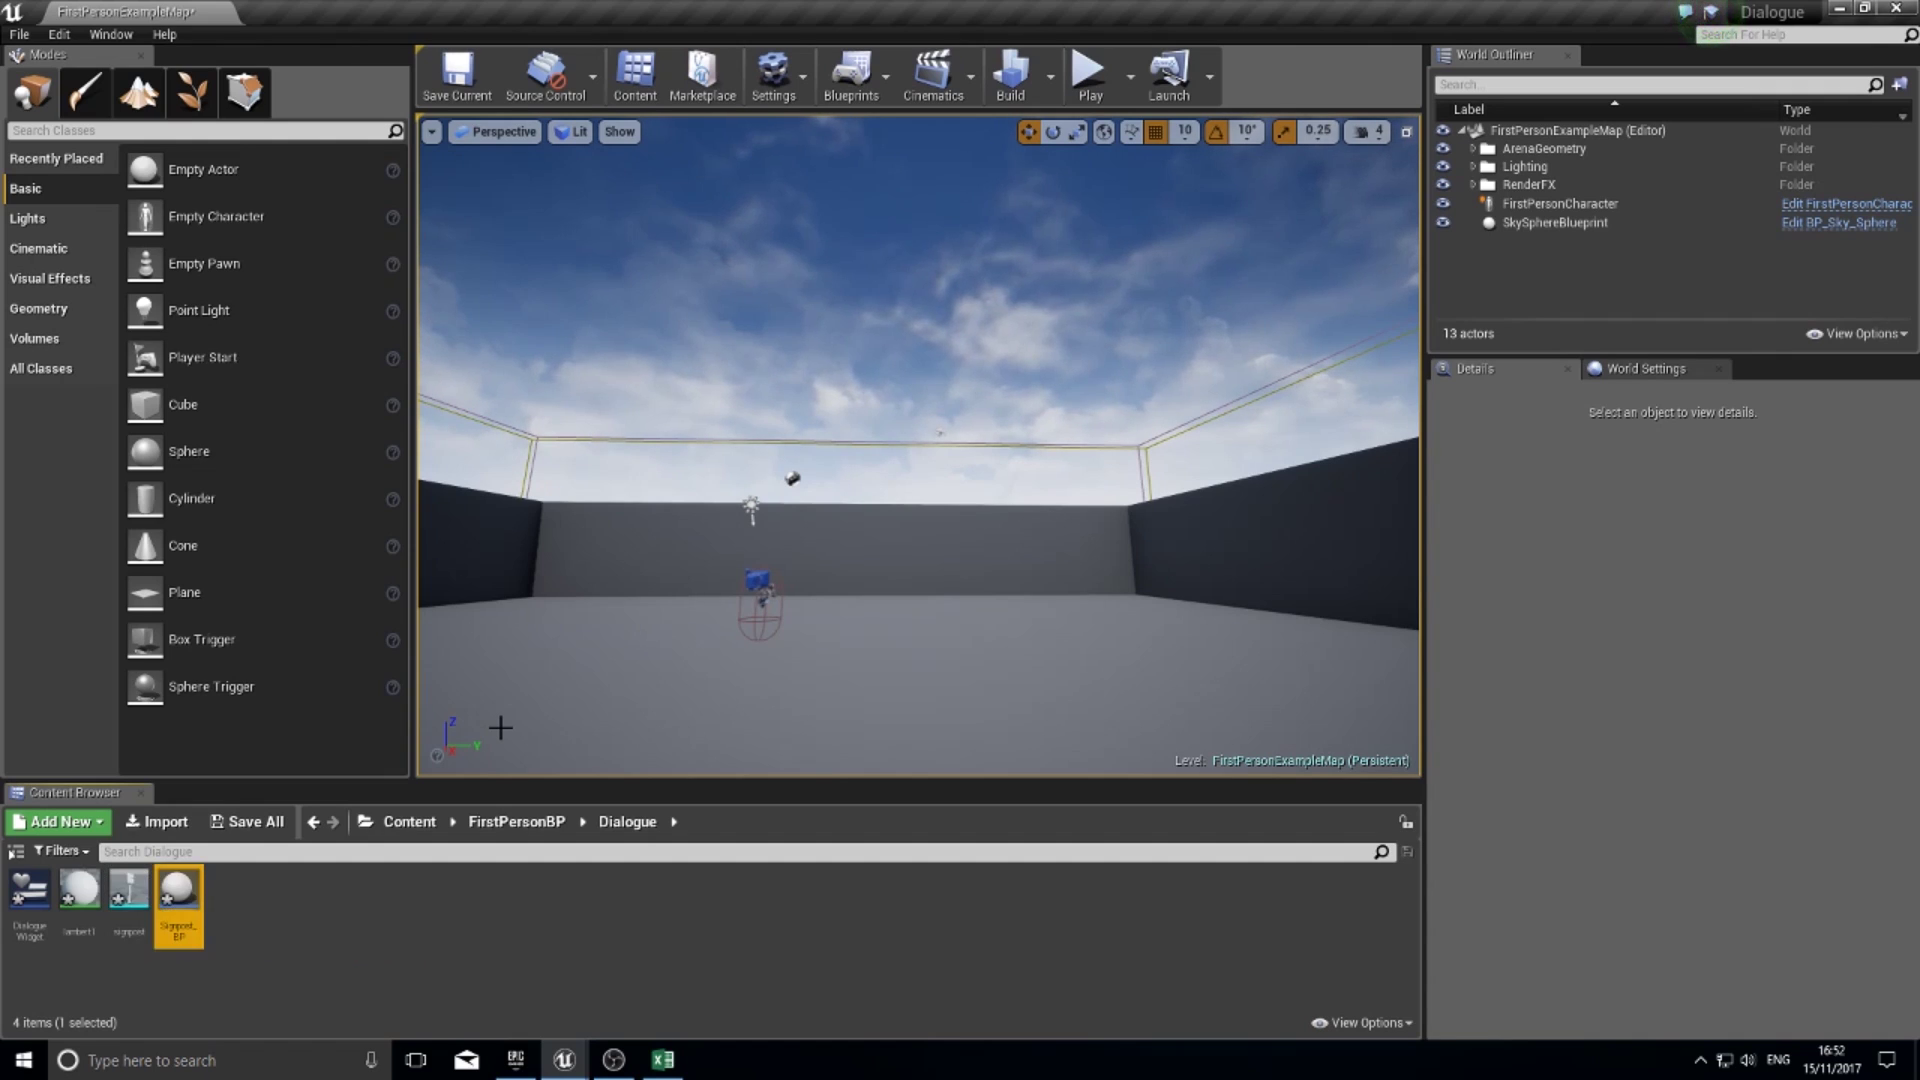
- Open the Signpost_BP blueprint and add a Static Mesh component under DefaultSceneRoot
{"action": "double_click", "coordinate": [180, 886]}
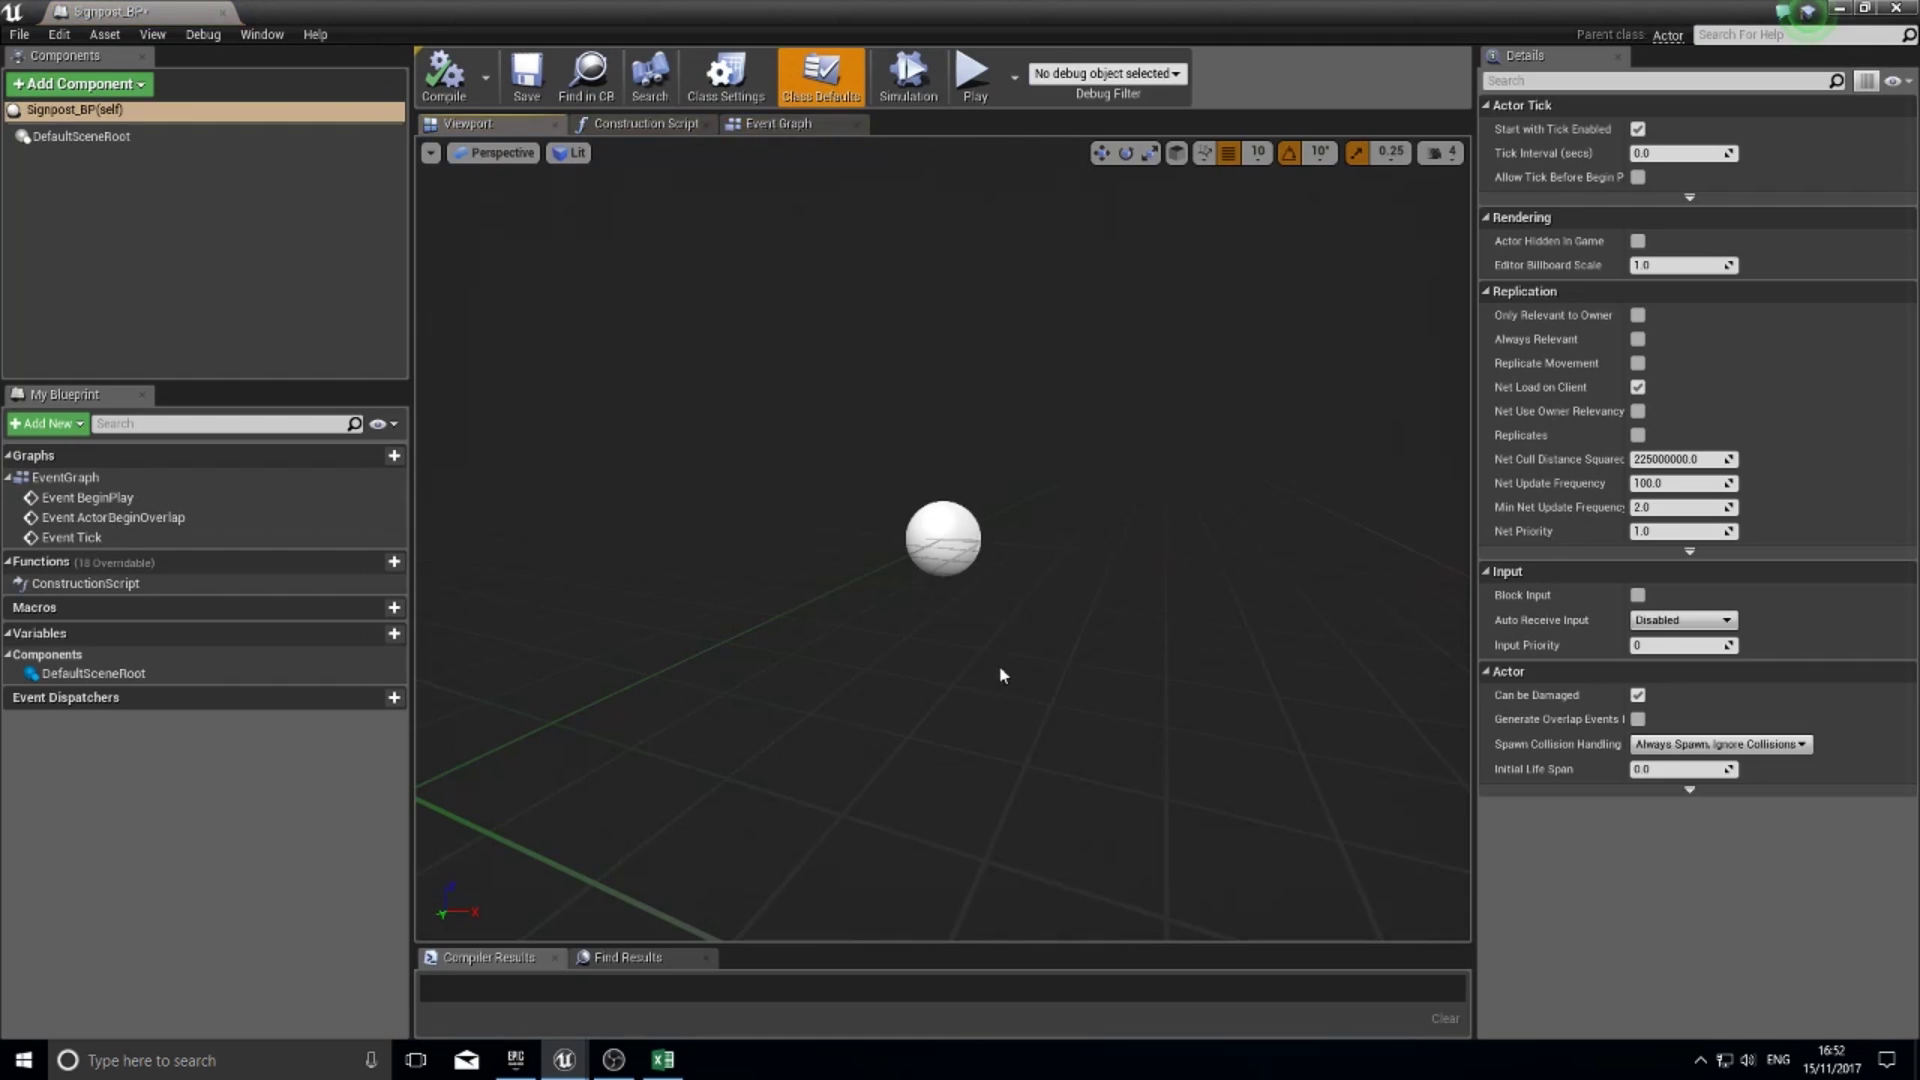
{"action": "mouse_move", "coordinate": [907, 507]}
{"action": "right_mouse_down"}
{"action": "mouse_move", "coordinate": [1008, 564]}
{"action": "mouse_move", "coordinate": [600, 349]}
{"action": "mouse_move", "coordinate": [907, 507]}
{"action": "right_mouse_up"}
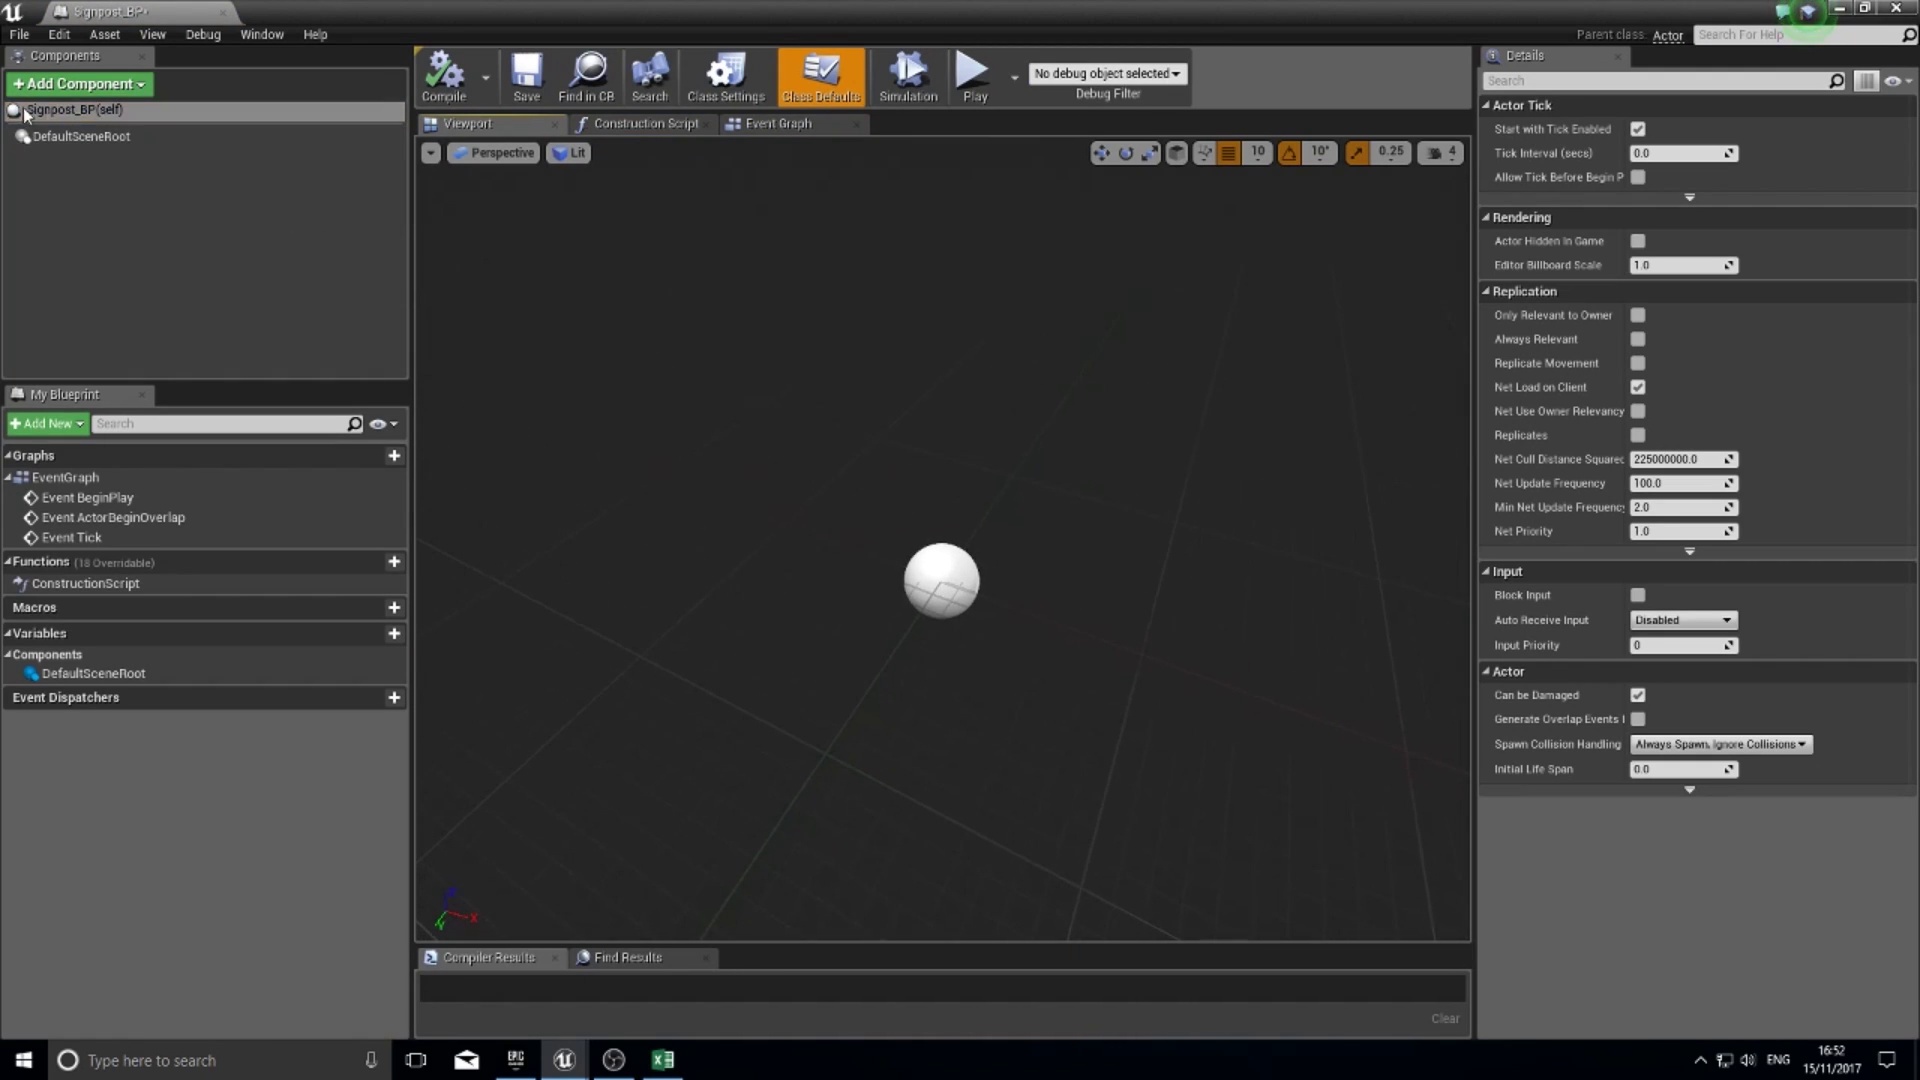
{"action": "left_click", "coordinate": [122, 88]}
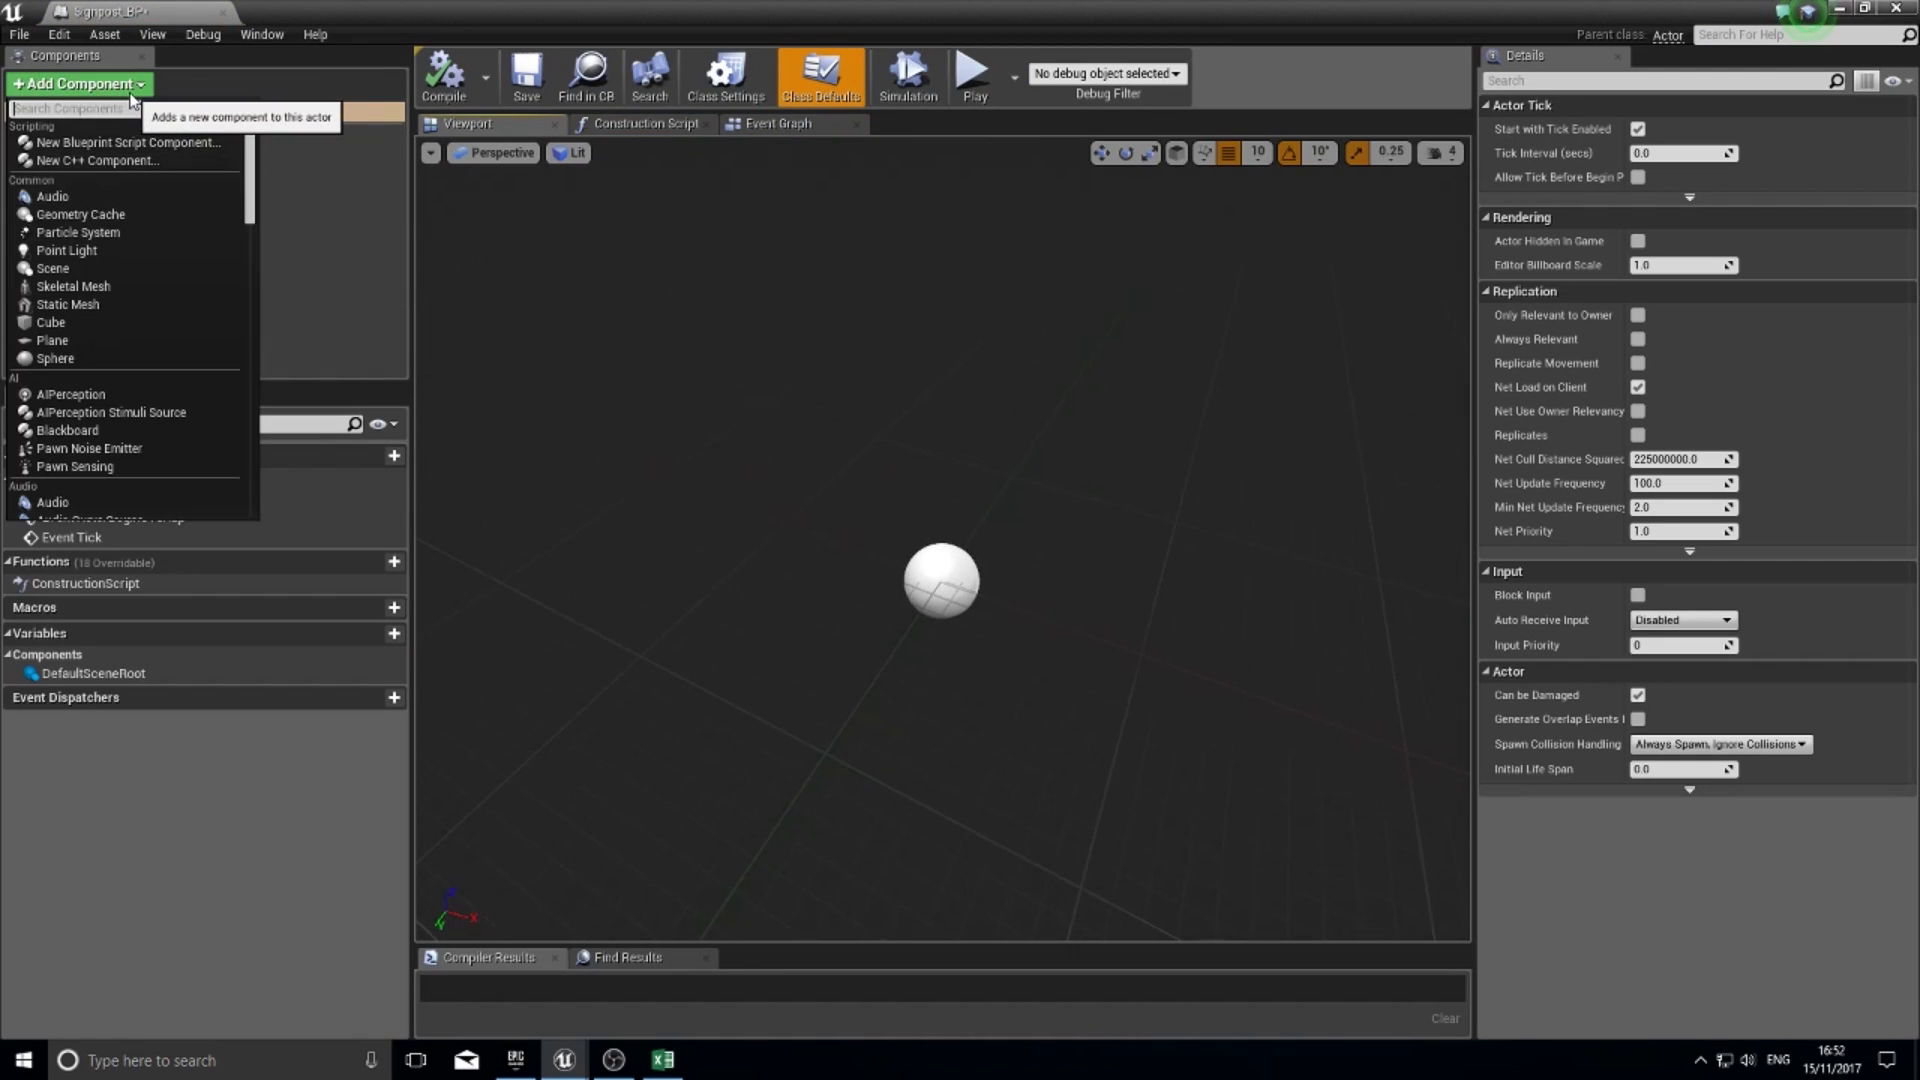
{"action": "type", "text": "stat"}
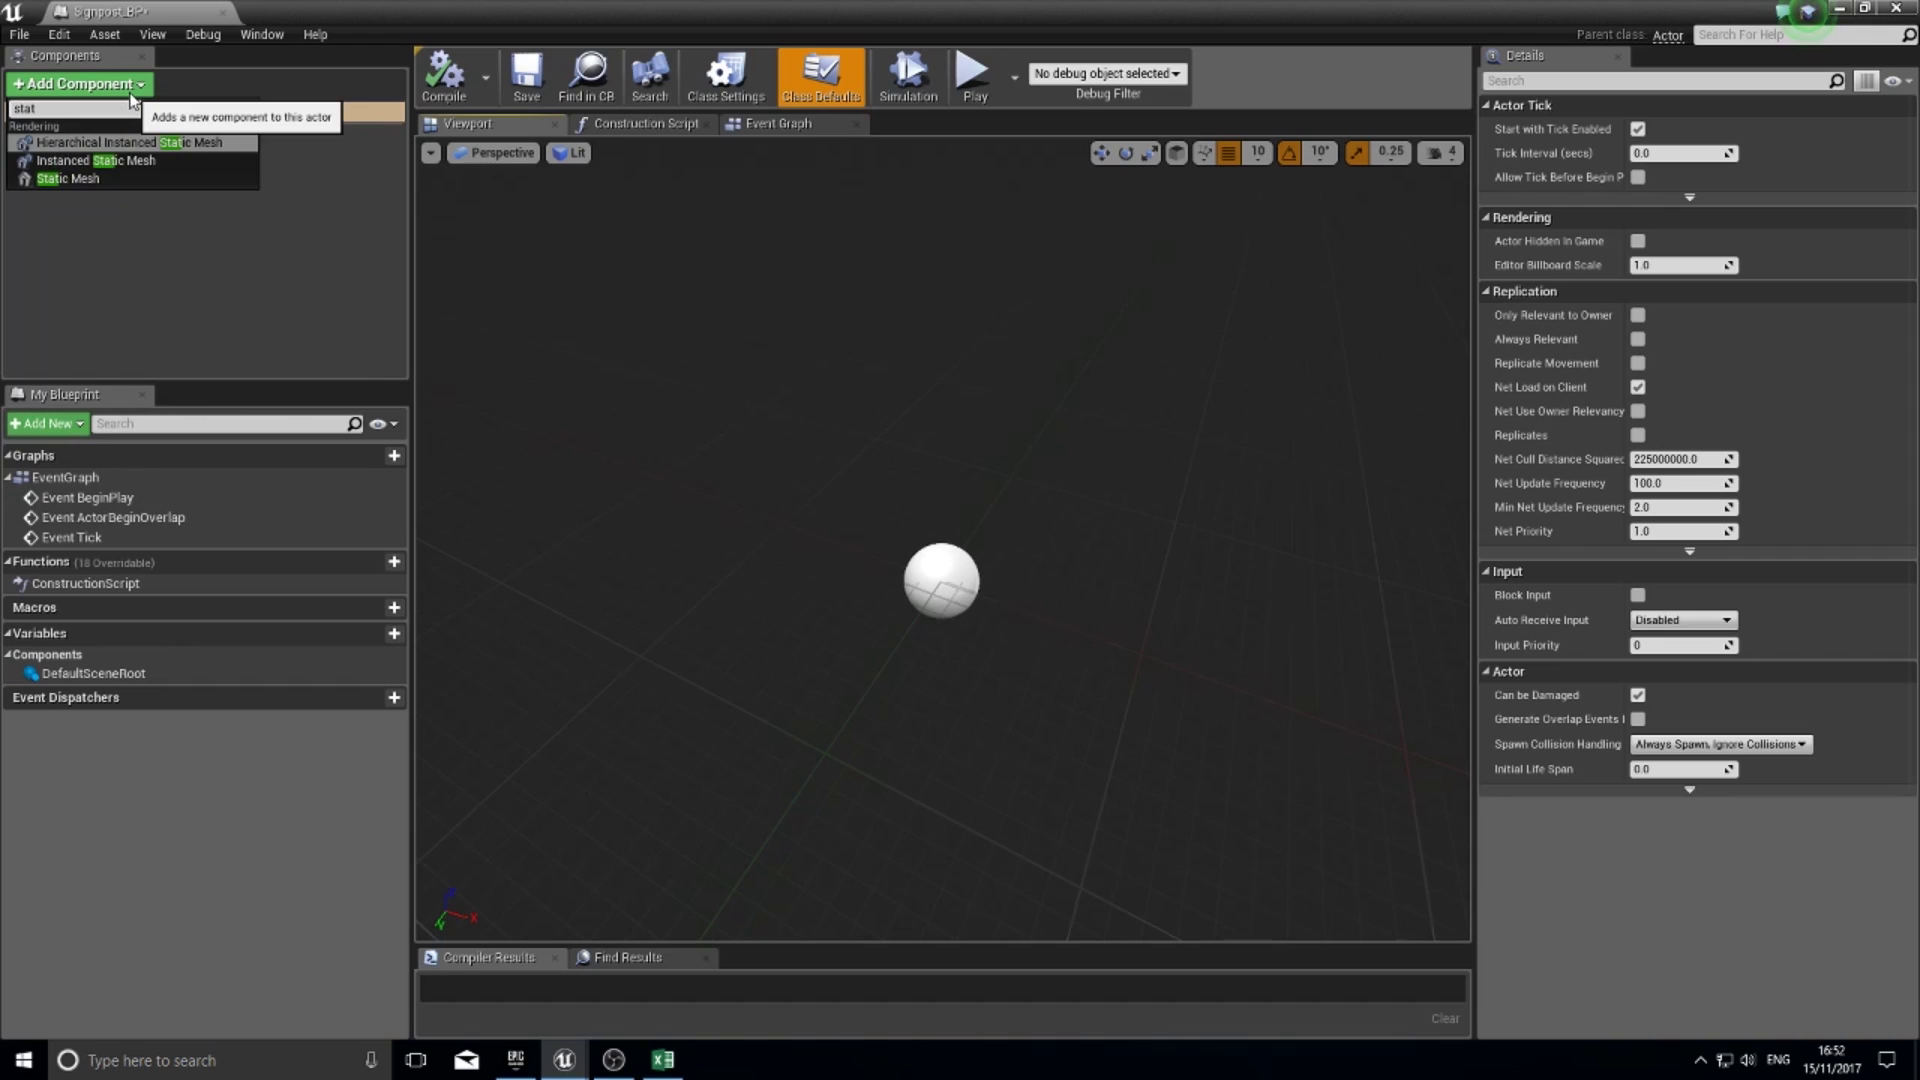
{"action": "left_click", "coordinate": [96, 176]}
{"action": "left_click", "coordinate": [193, 217]}
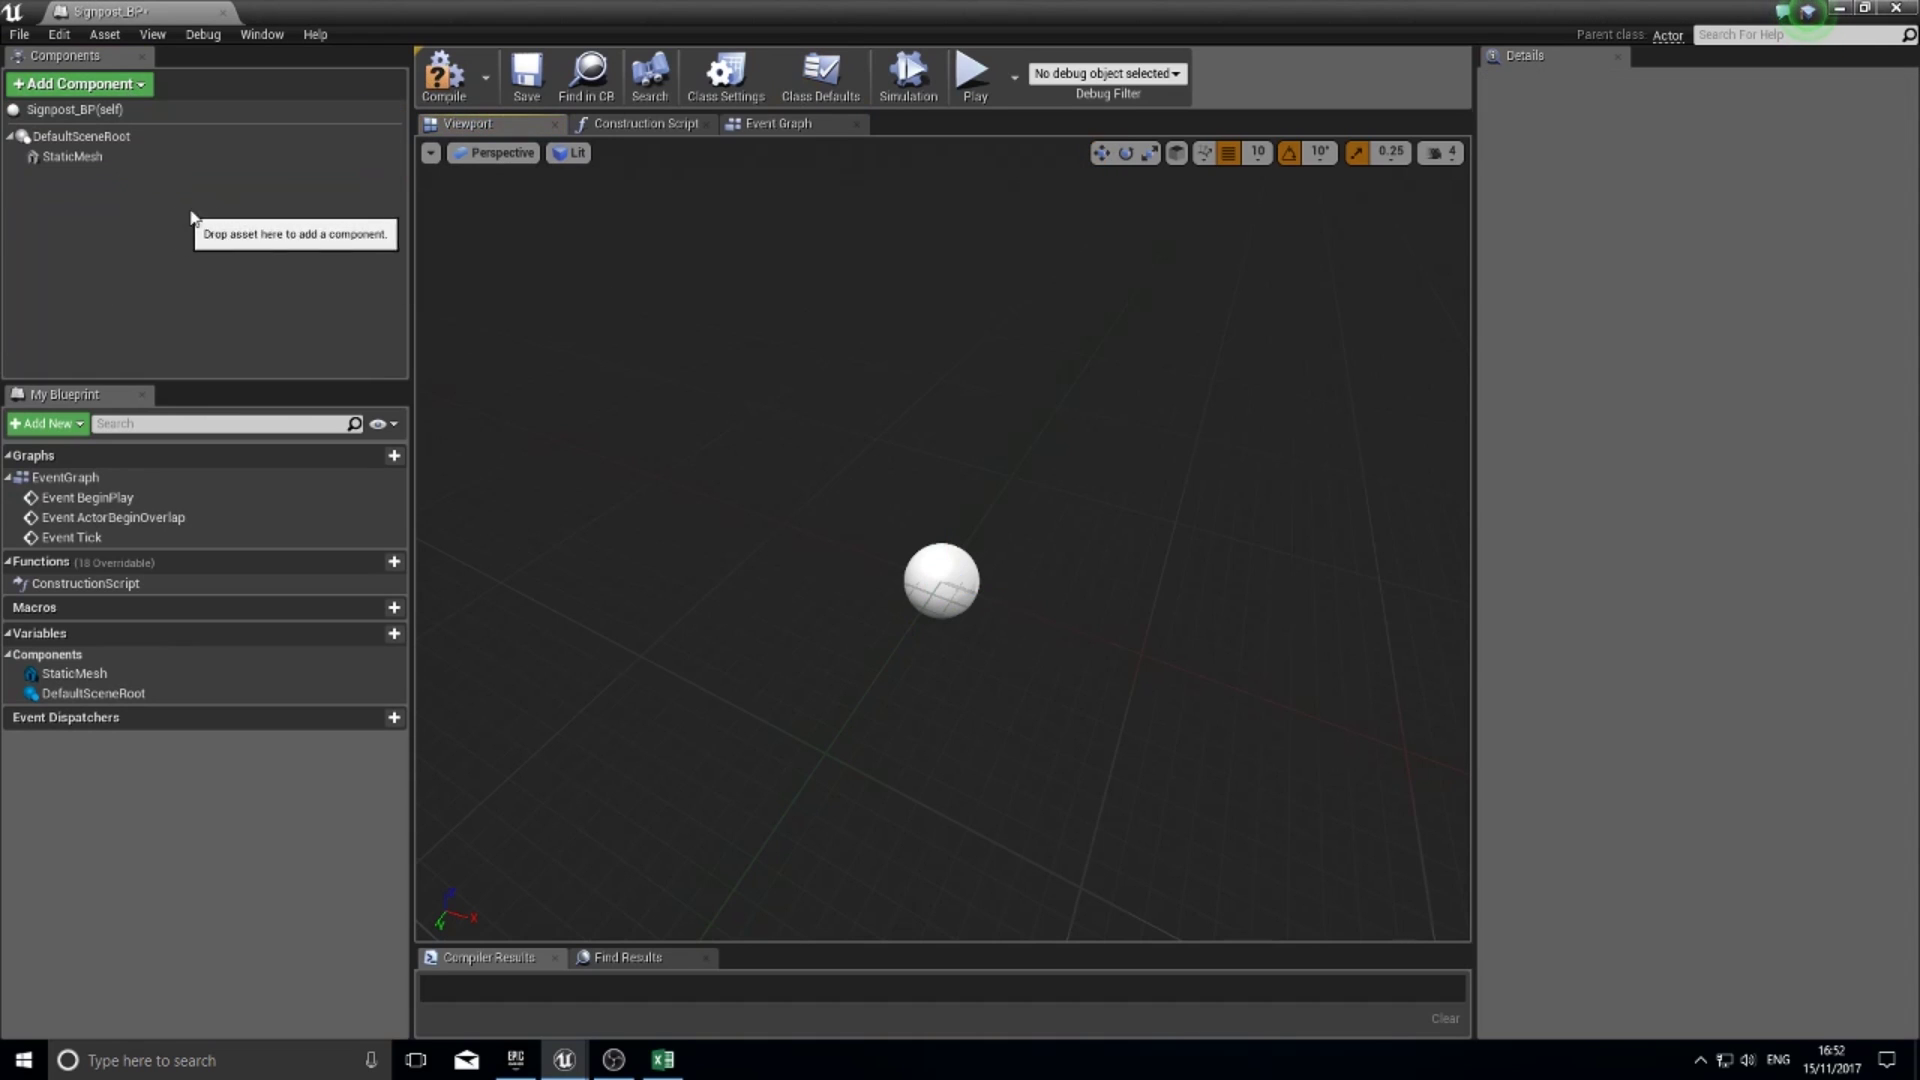
- Assign the signpost mesh to the StaticMesh component and inspect it from several angles
{"action": "left_click", "coordinate": [193, 157]}
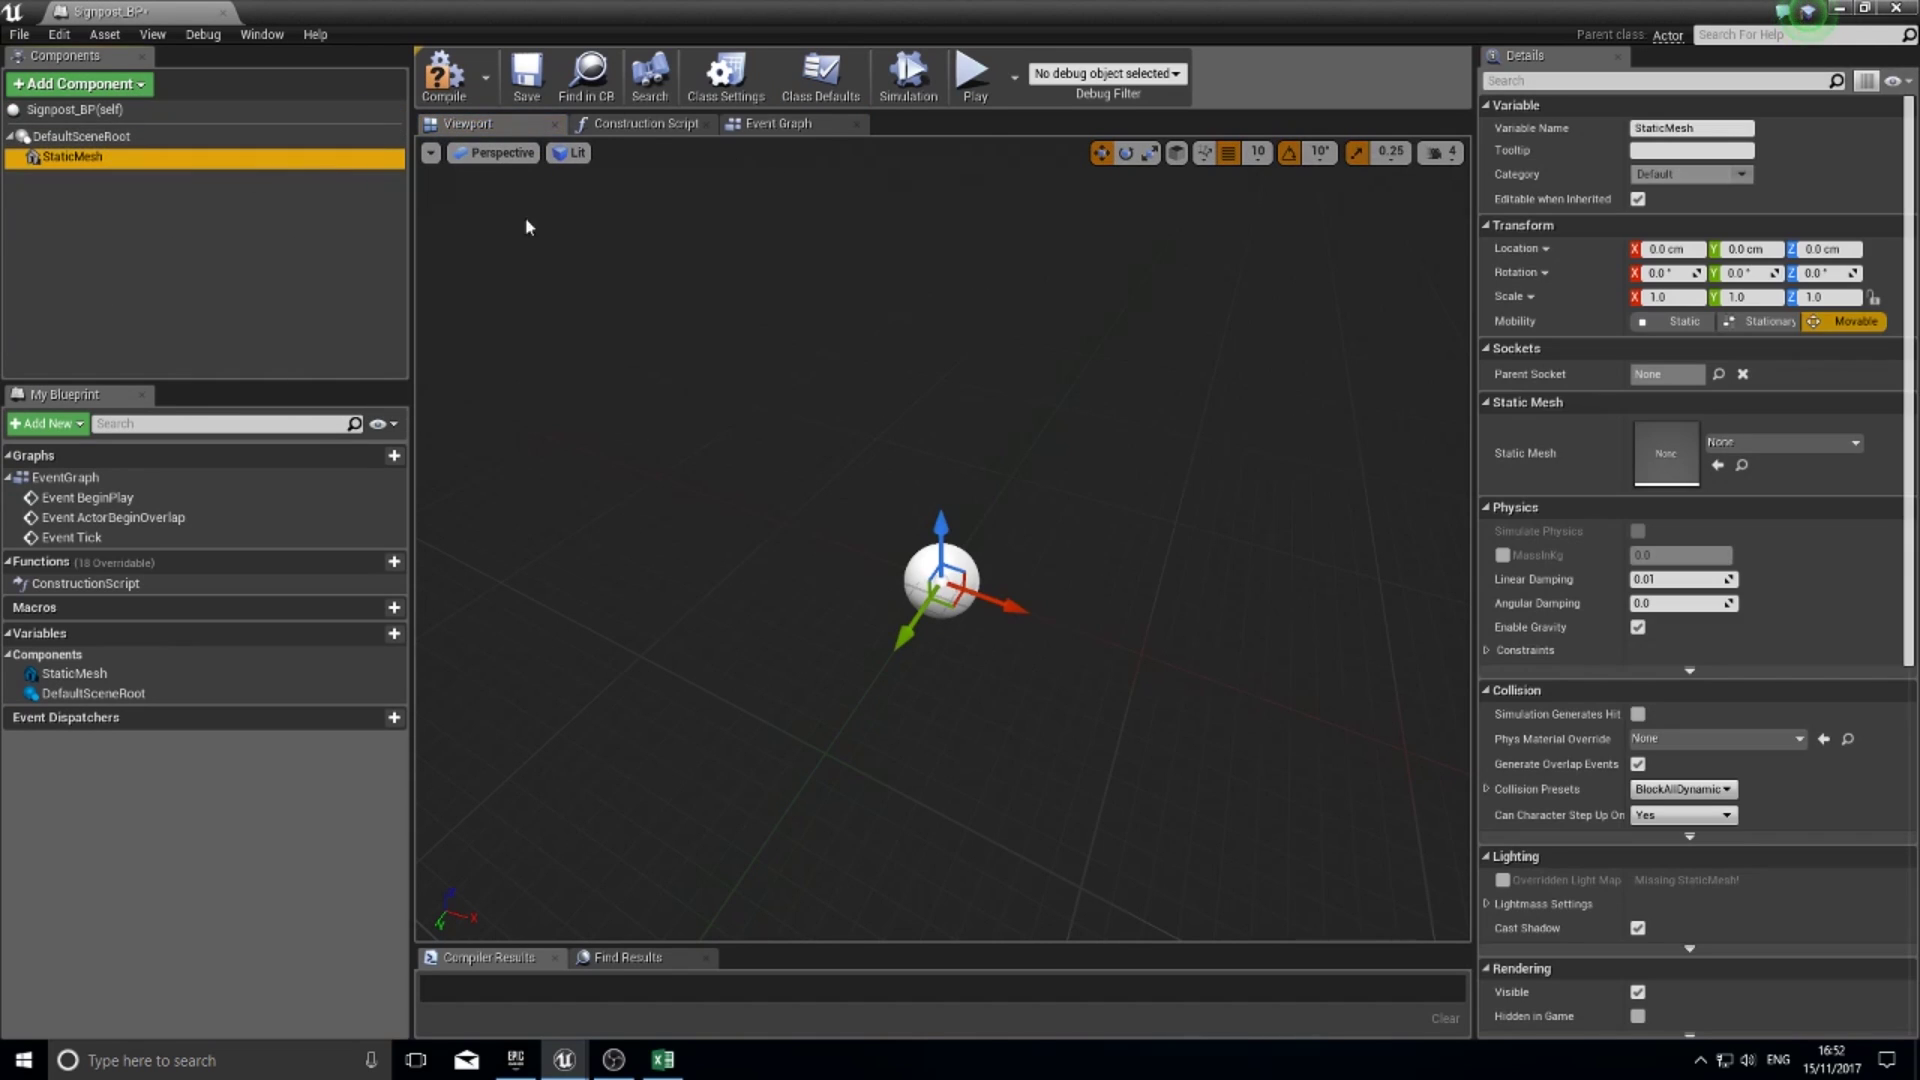
{"action": "left_click", "coordinate": [1742, 443]}
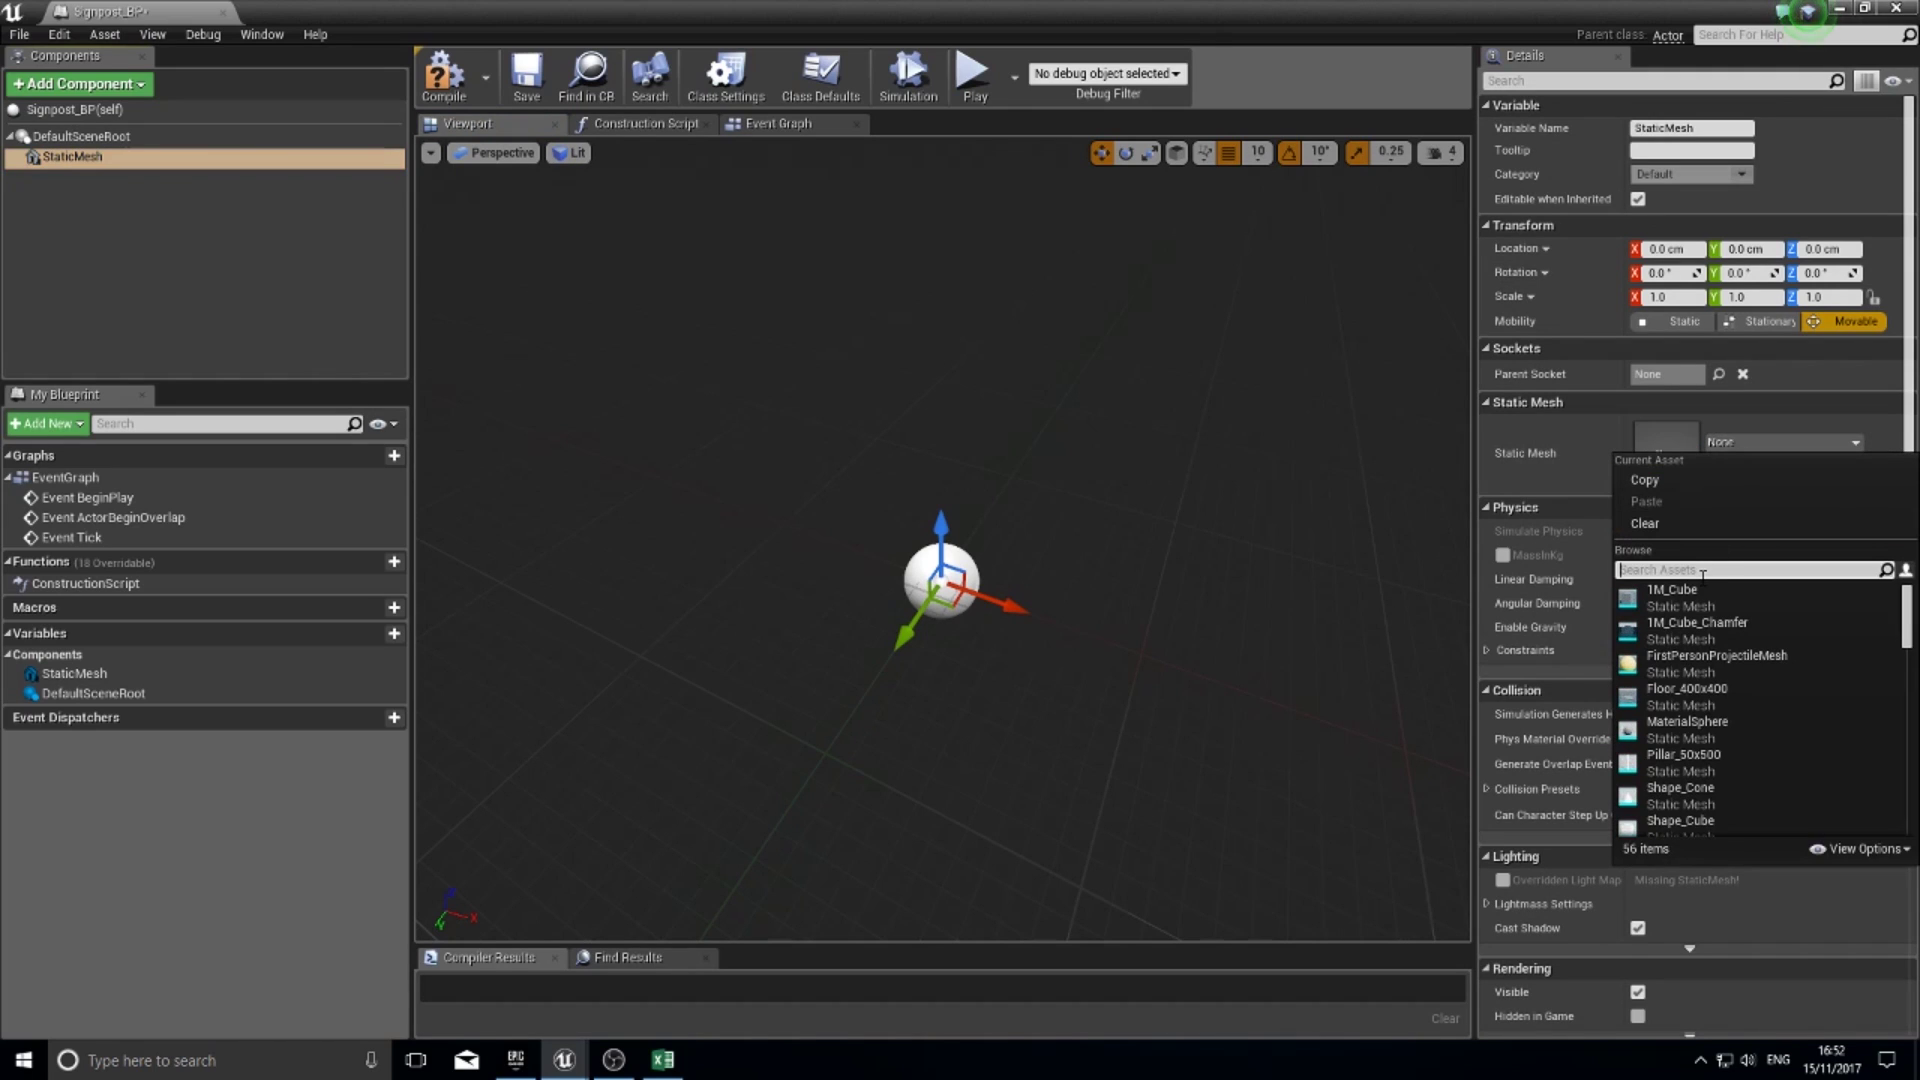
{"action": "type", "text": "sign"}
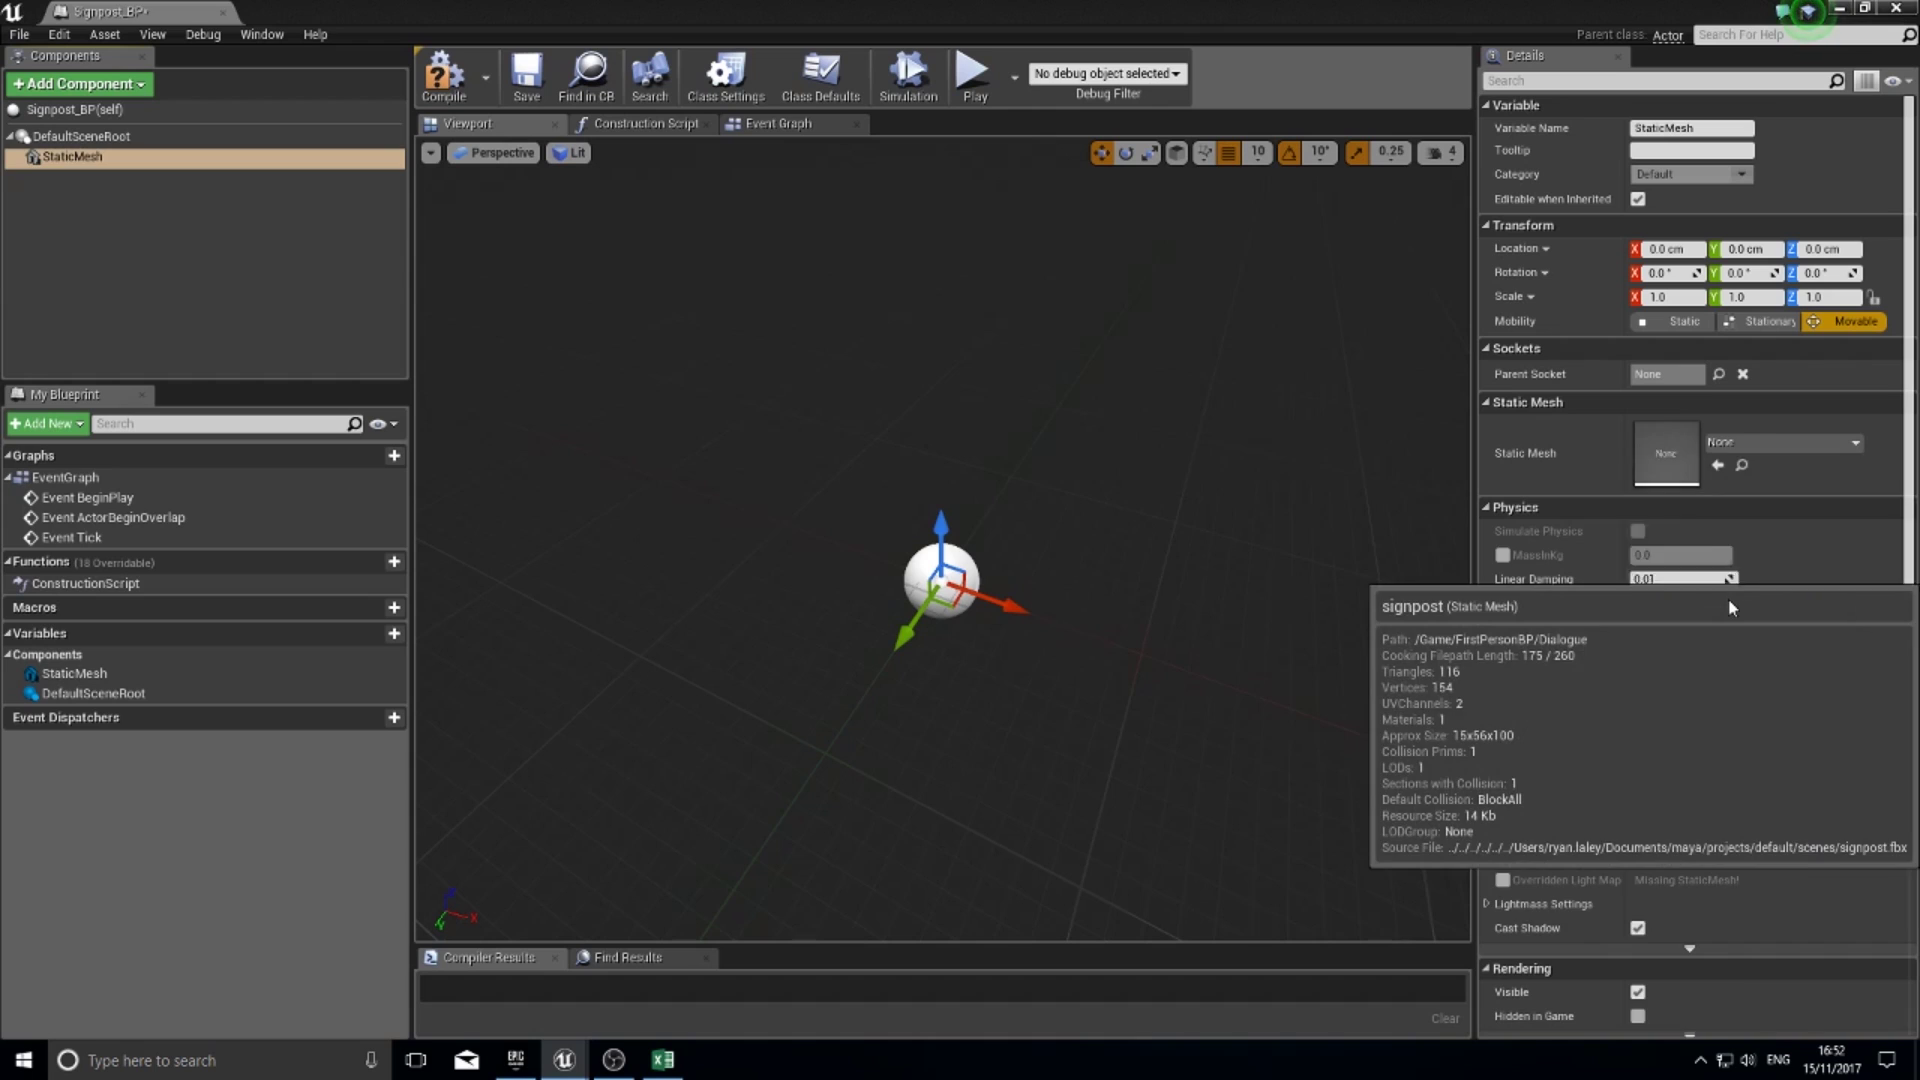
{"action": "left_click", "coordinate": [1724, 598]}
{"action": "right_click_drag", "start_coordinate": [1174, 553], "coordinate": [940, 500]}
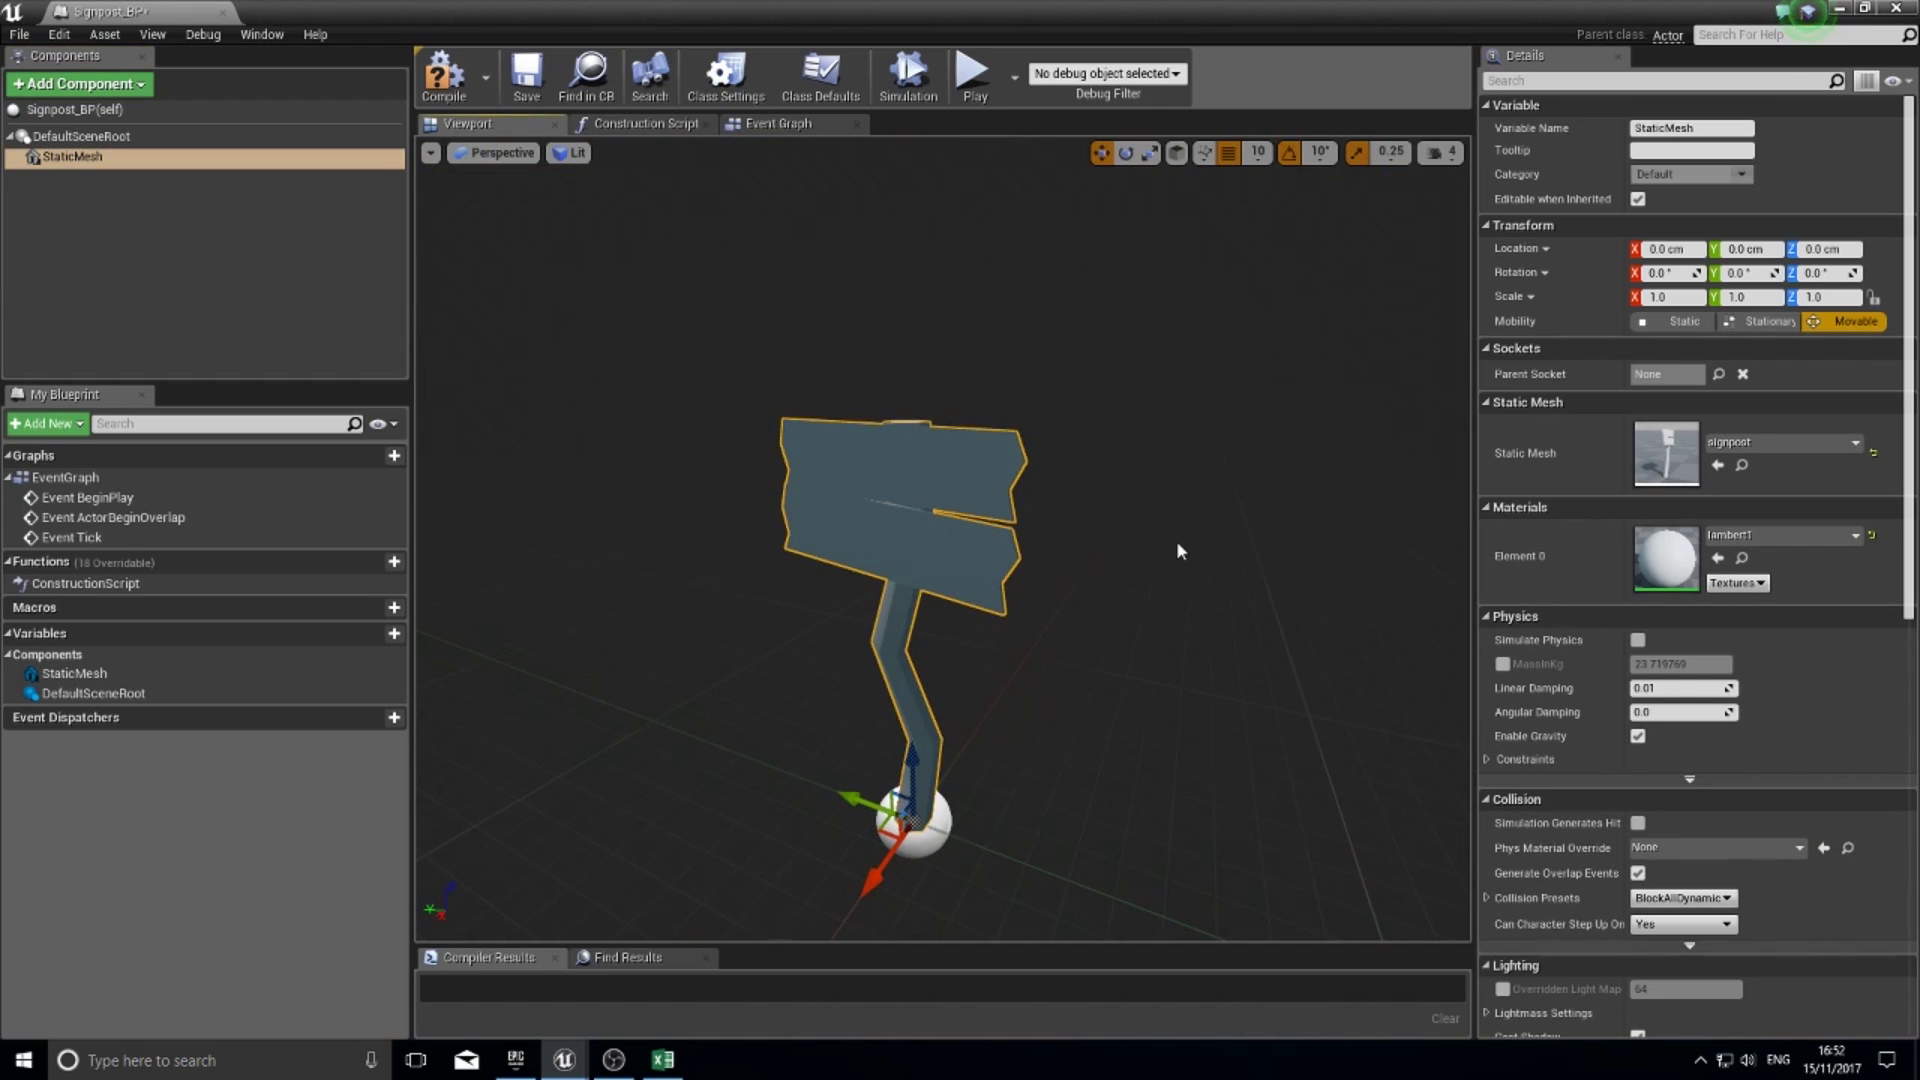
{"action": "left_click_drag", "start_coordinate": [944, 468], "coordinate": [945, 510]}
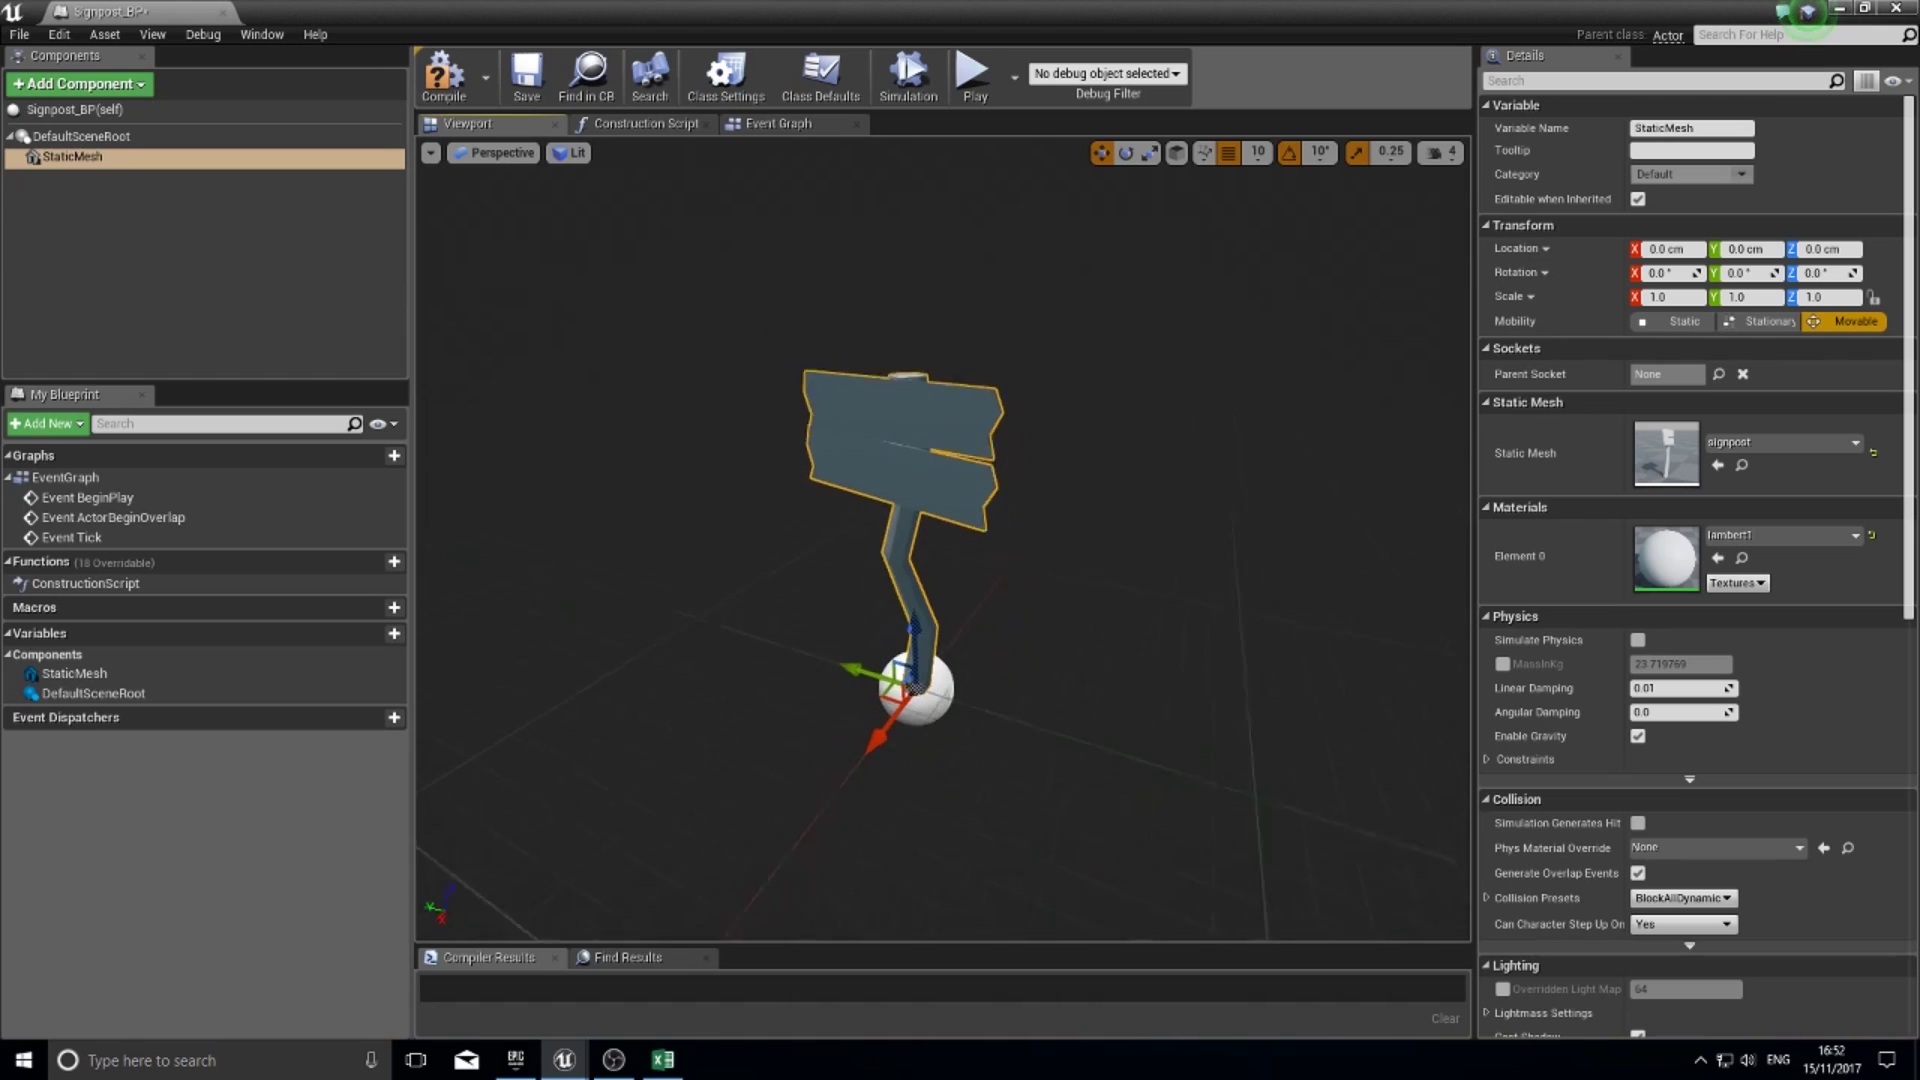
{"action": "right_click_drag", "start_coordinate": [853, 345], "coordinate": [880, 365]}
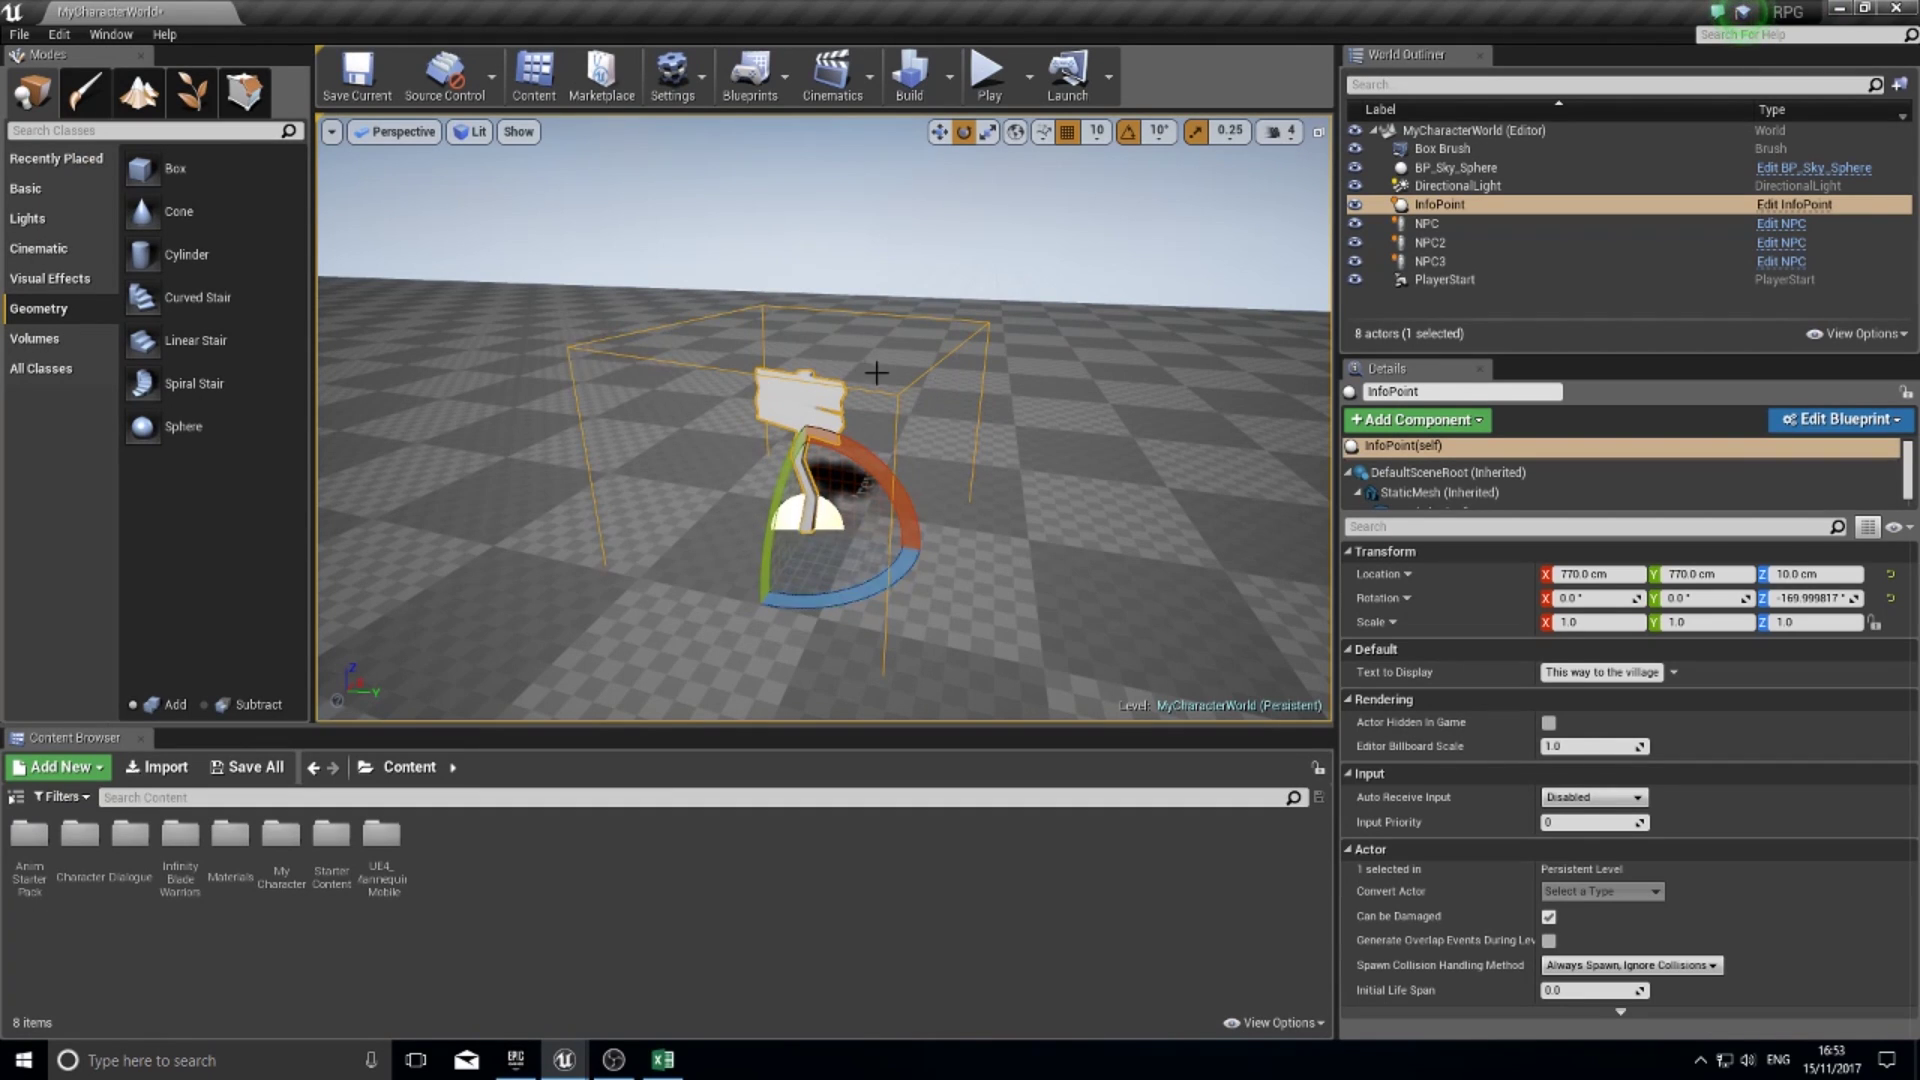
- Add a Box Collision component as a child of StaticMesh in Signpost_BP, keeping the name Box
{"action": "mouse_move", "coordinate": [560, 1069]}
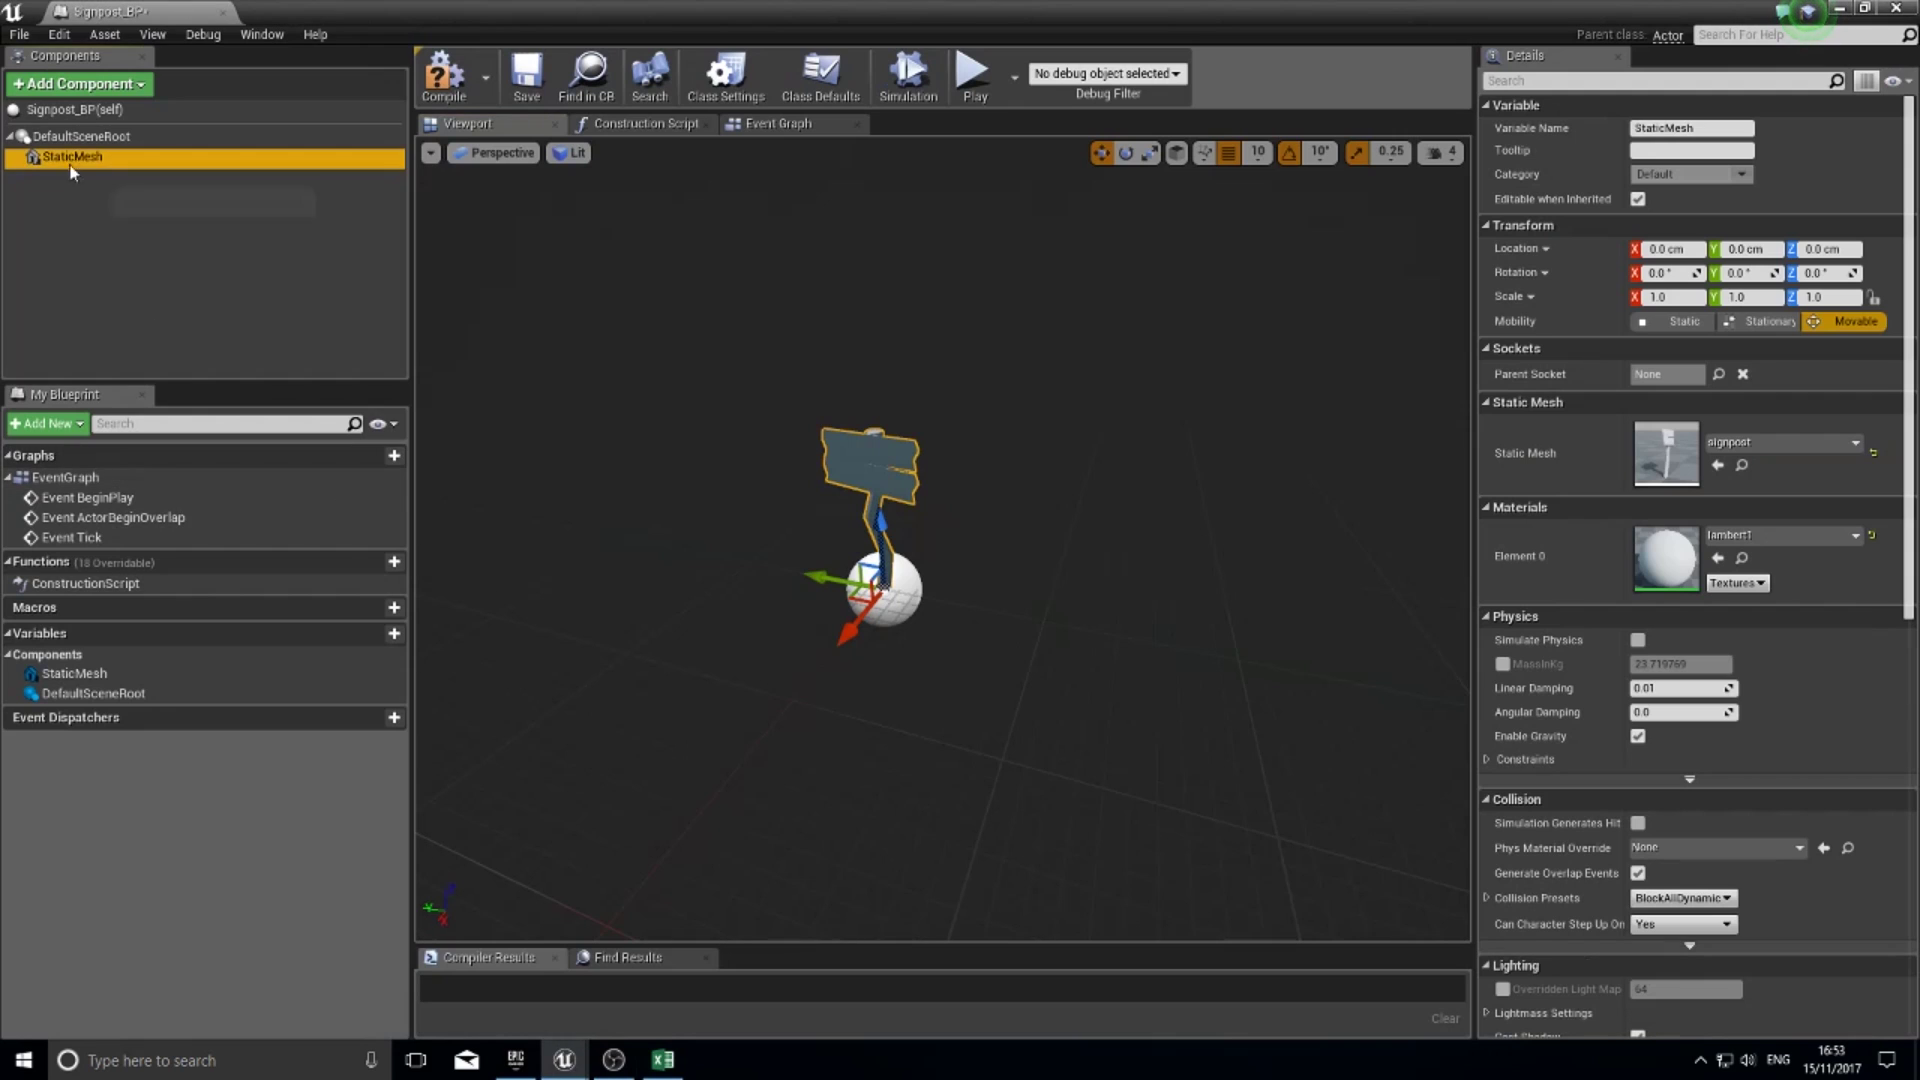
{"action": "left_click", "coordinate": [78, 83]}
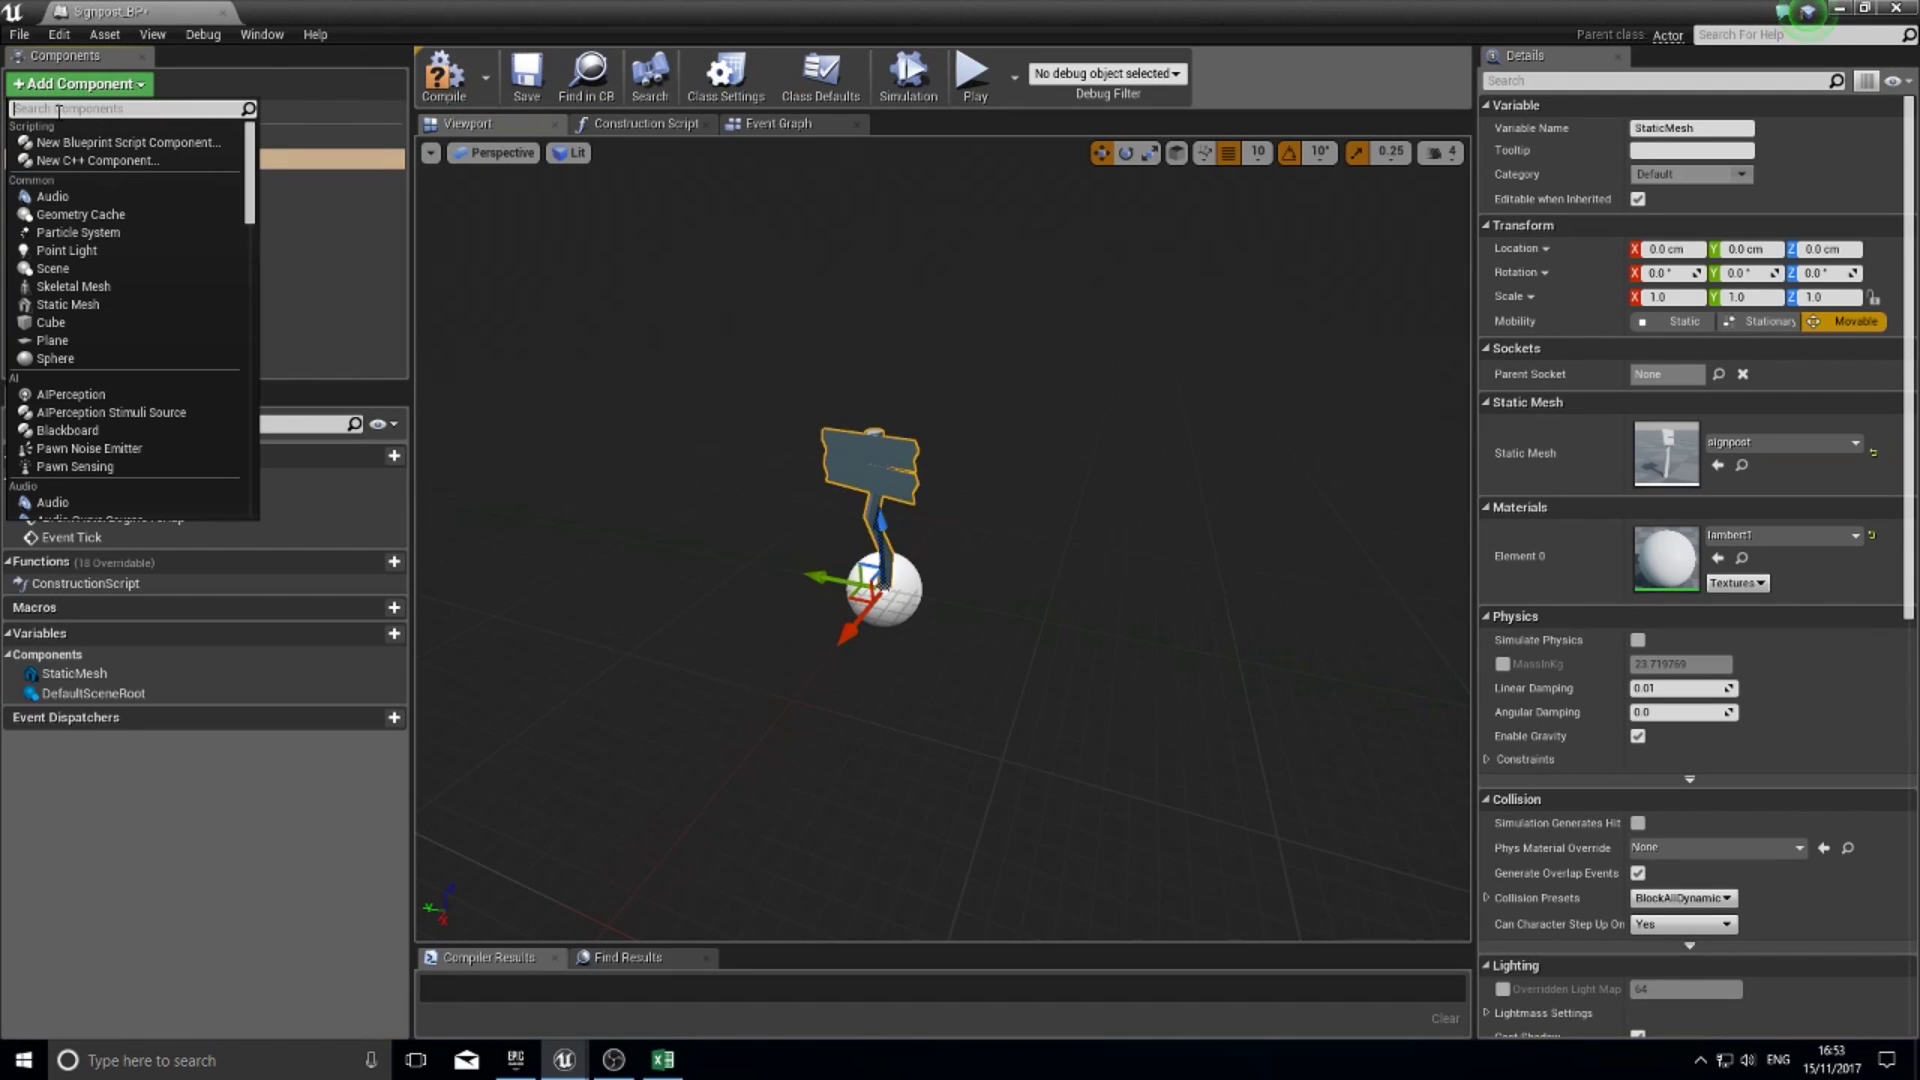
{"action": "type", "text": "box"}
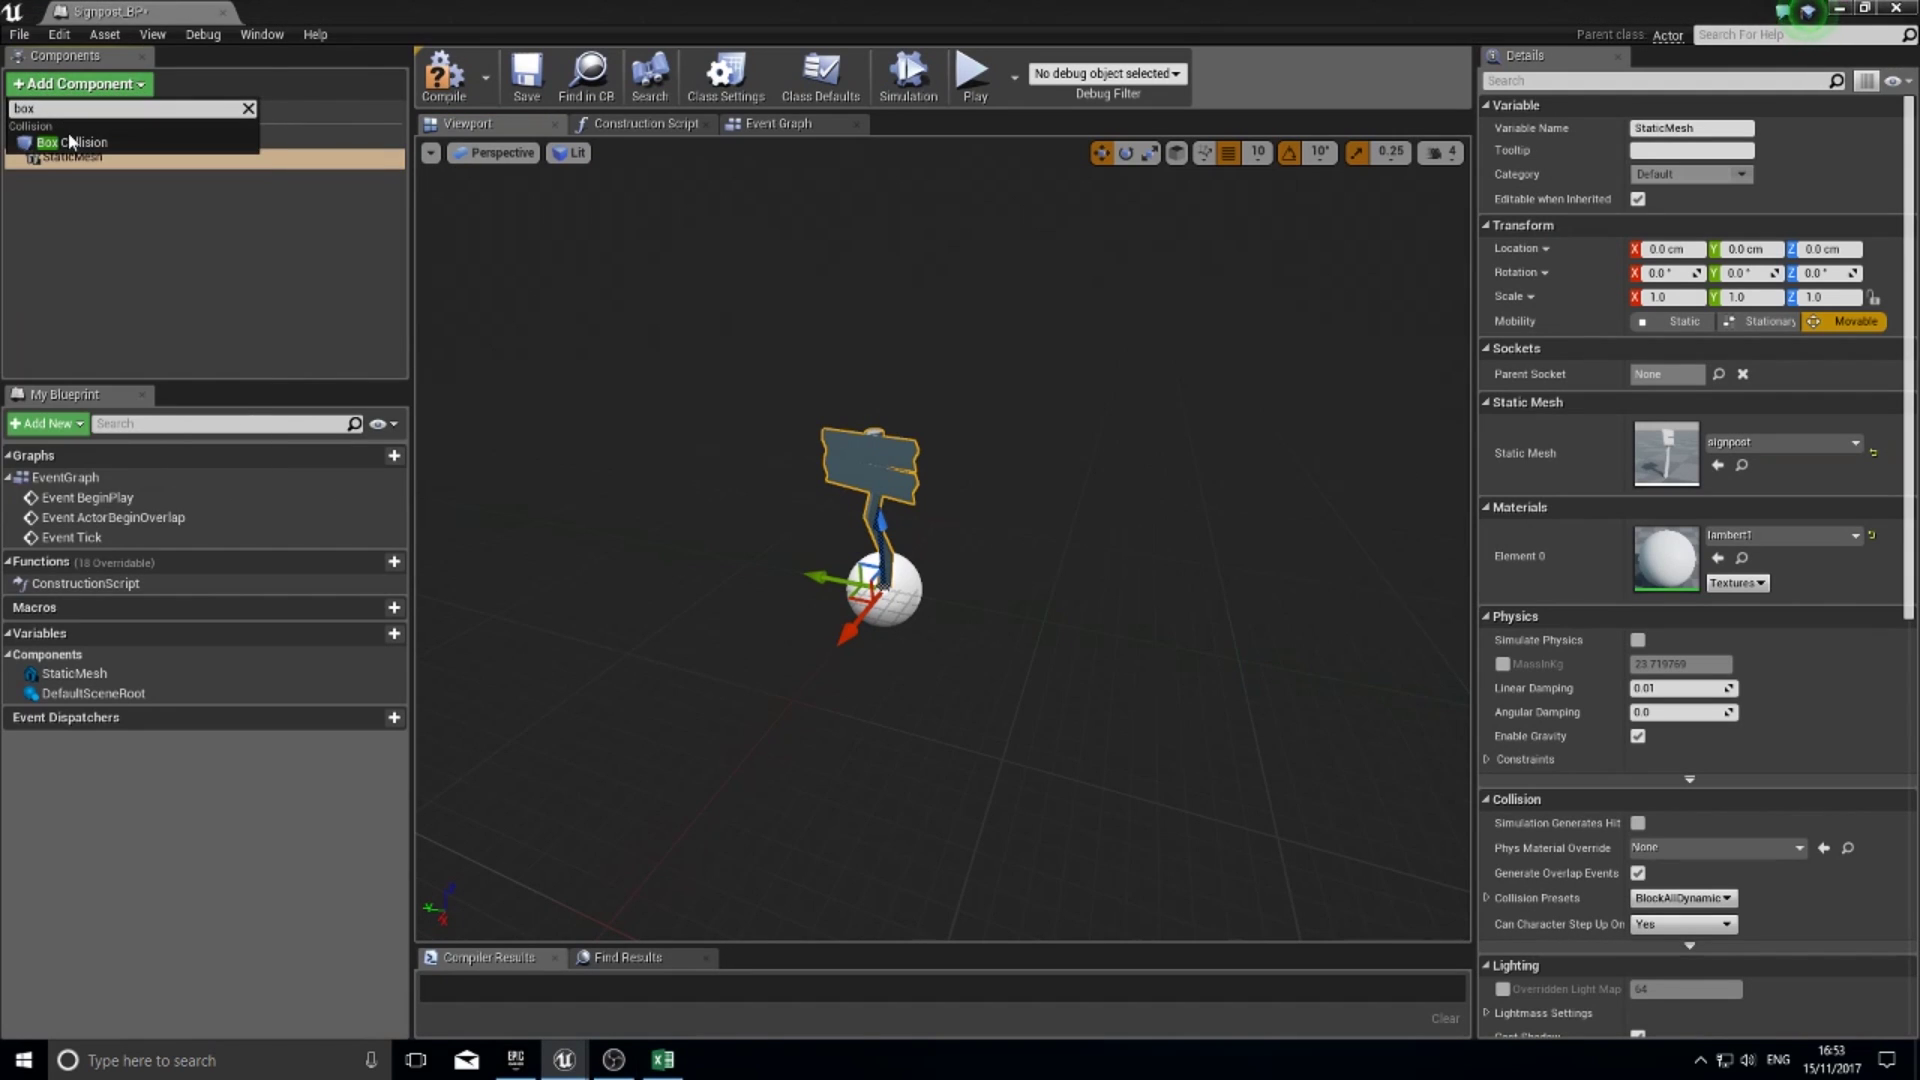
{"action": "left_click", "coordinate": [70, 142]}
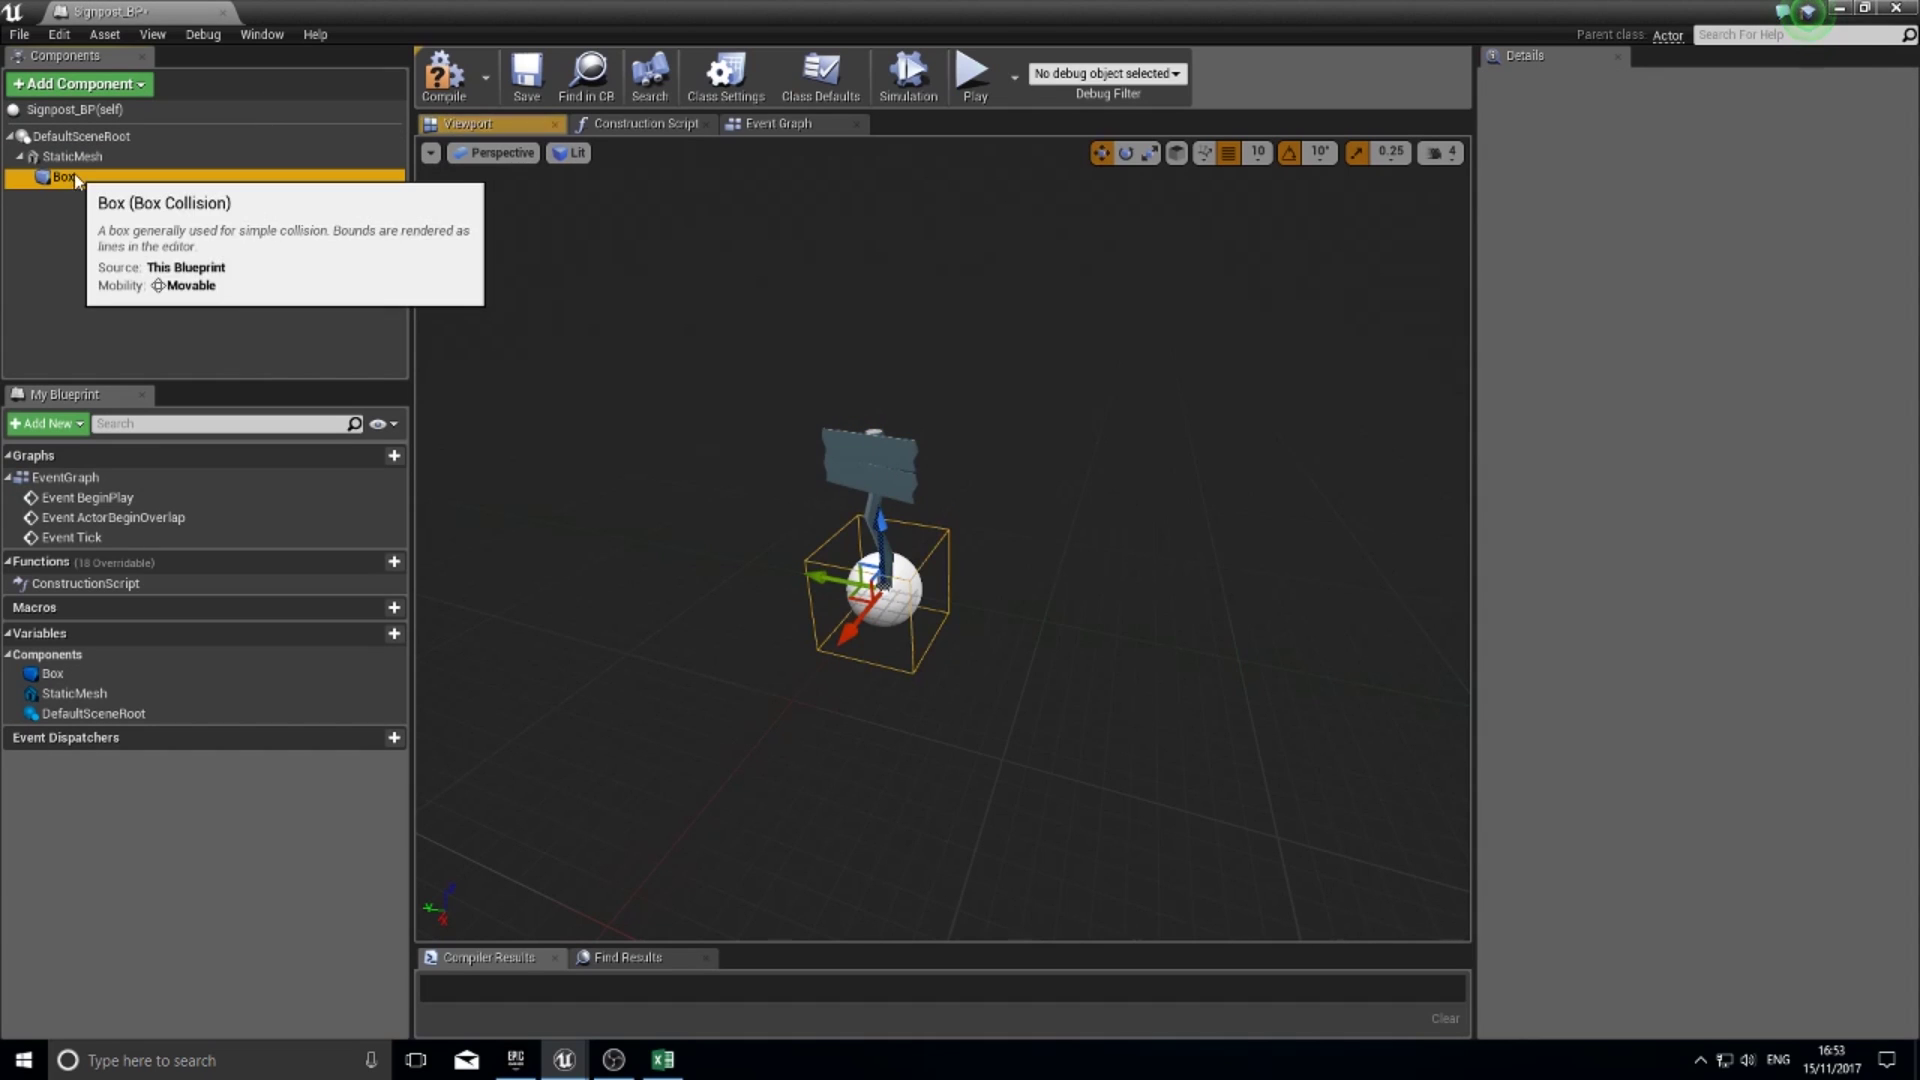
- Scale the Box collision uniformly to about 2.59 and raise it to 40 cm in Z around the signpost
{"action": "left_click", "coordinate": [893, 590]}
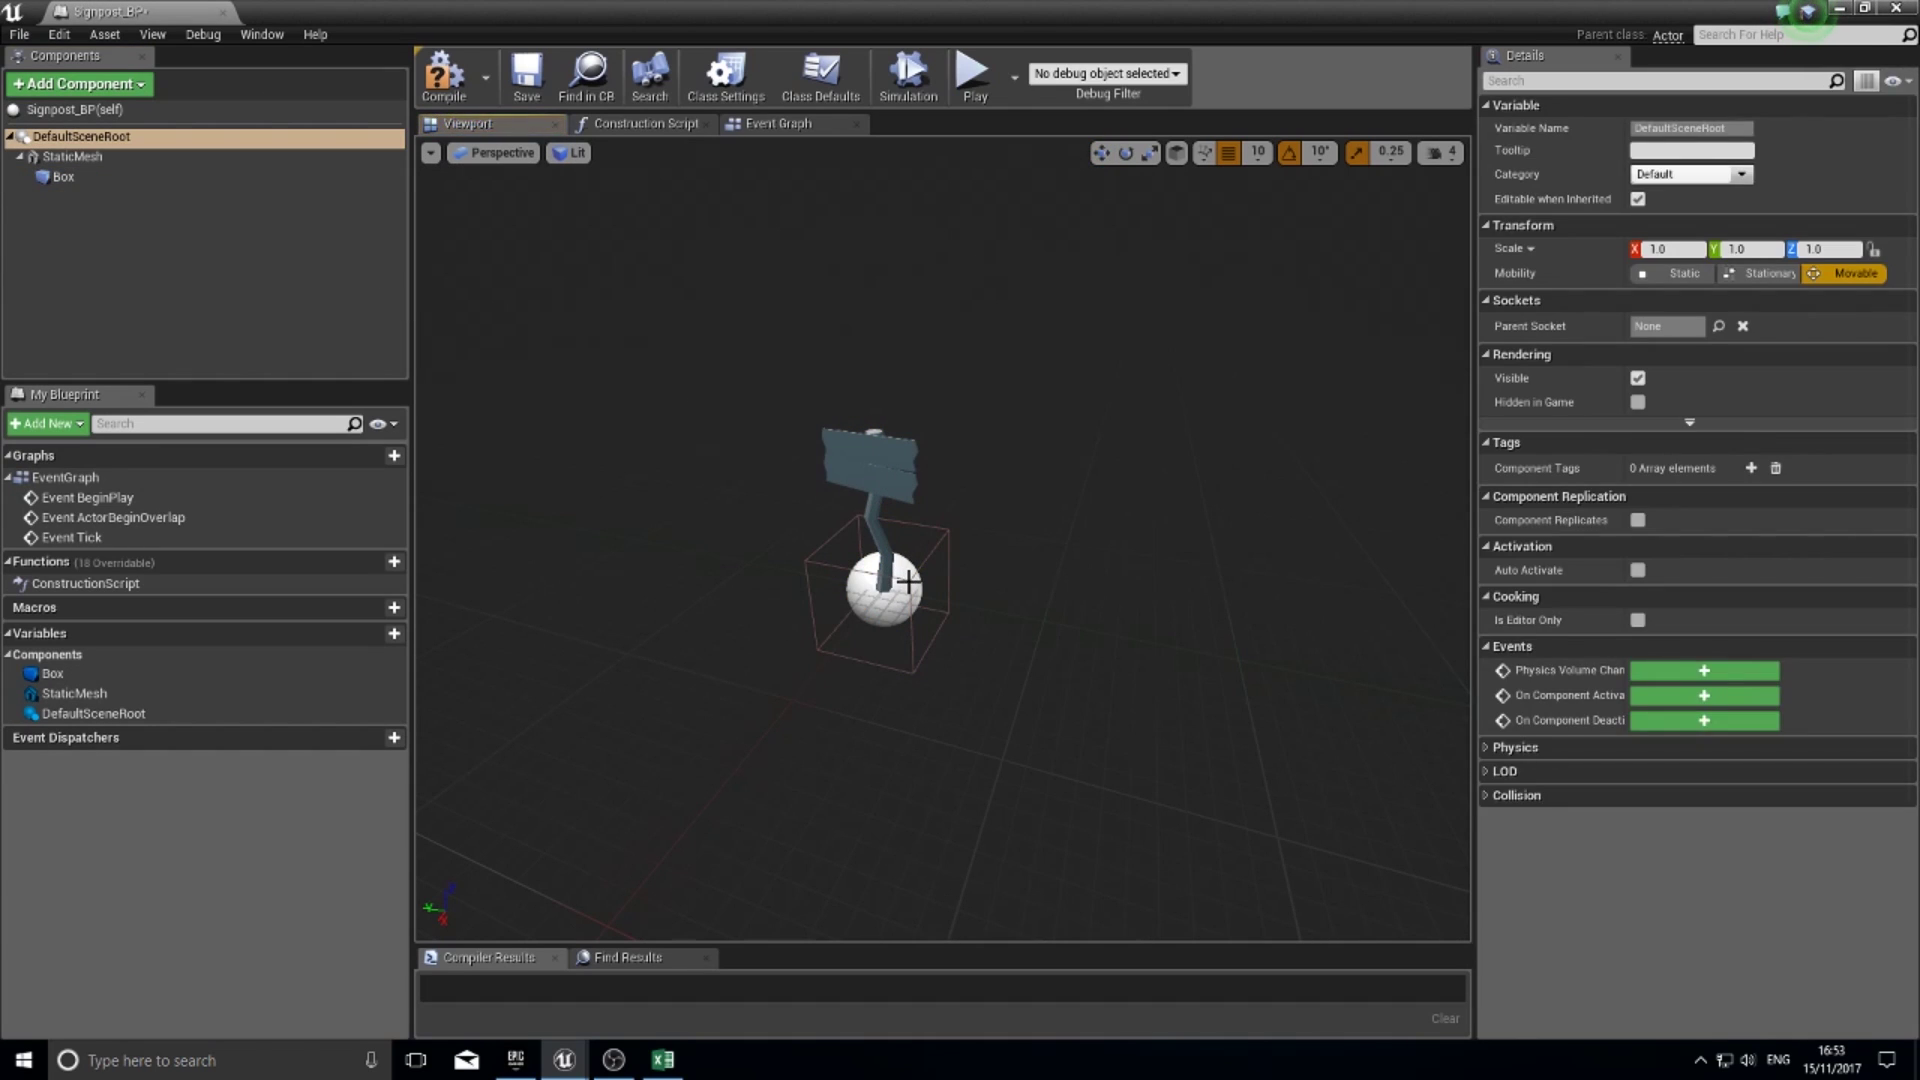
{"action": "left_click", "coordinate": [63, 177]}
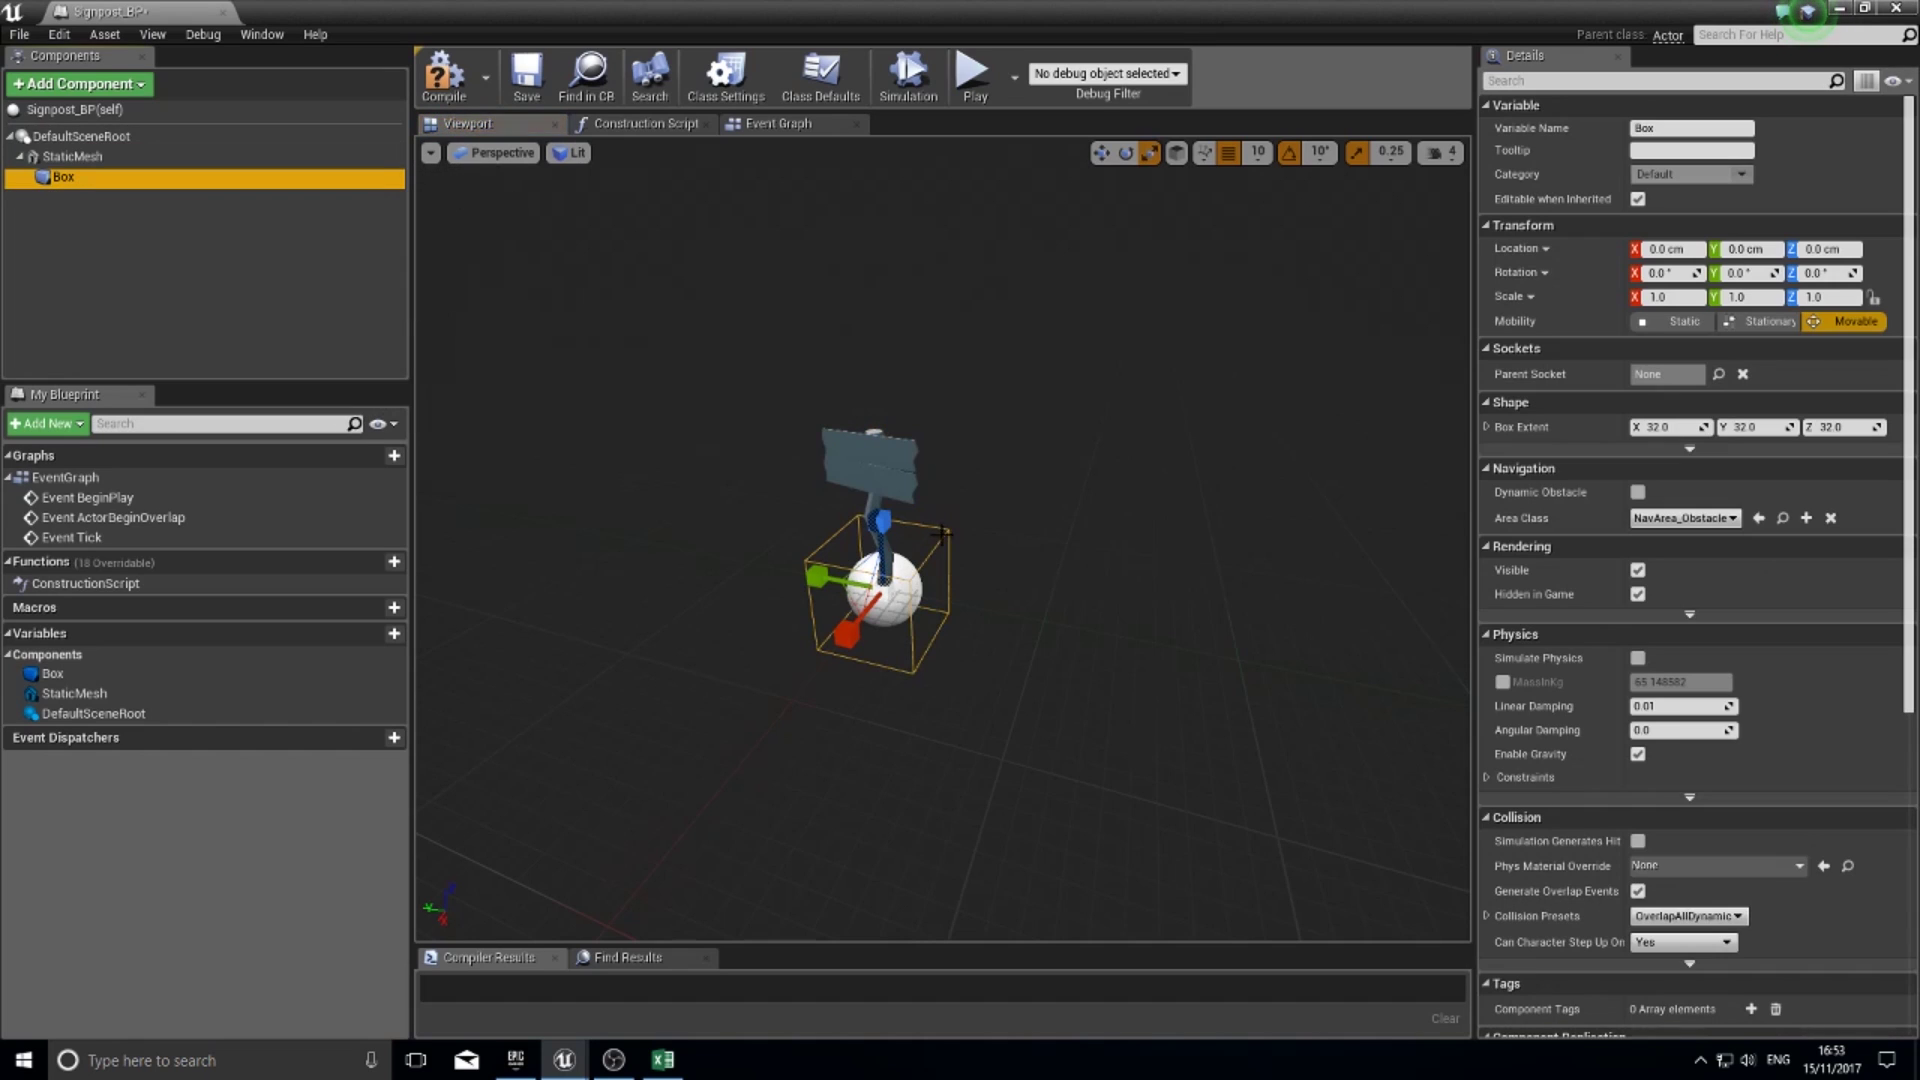
{"action": "left_click_drag", "start_coordinate": [878, 590], "coordinate": [880, 468]}
{"action": "key", "text": "w"}
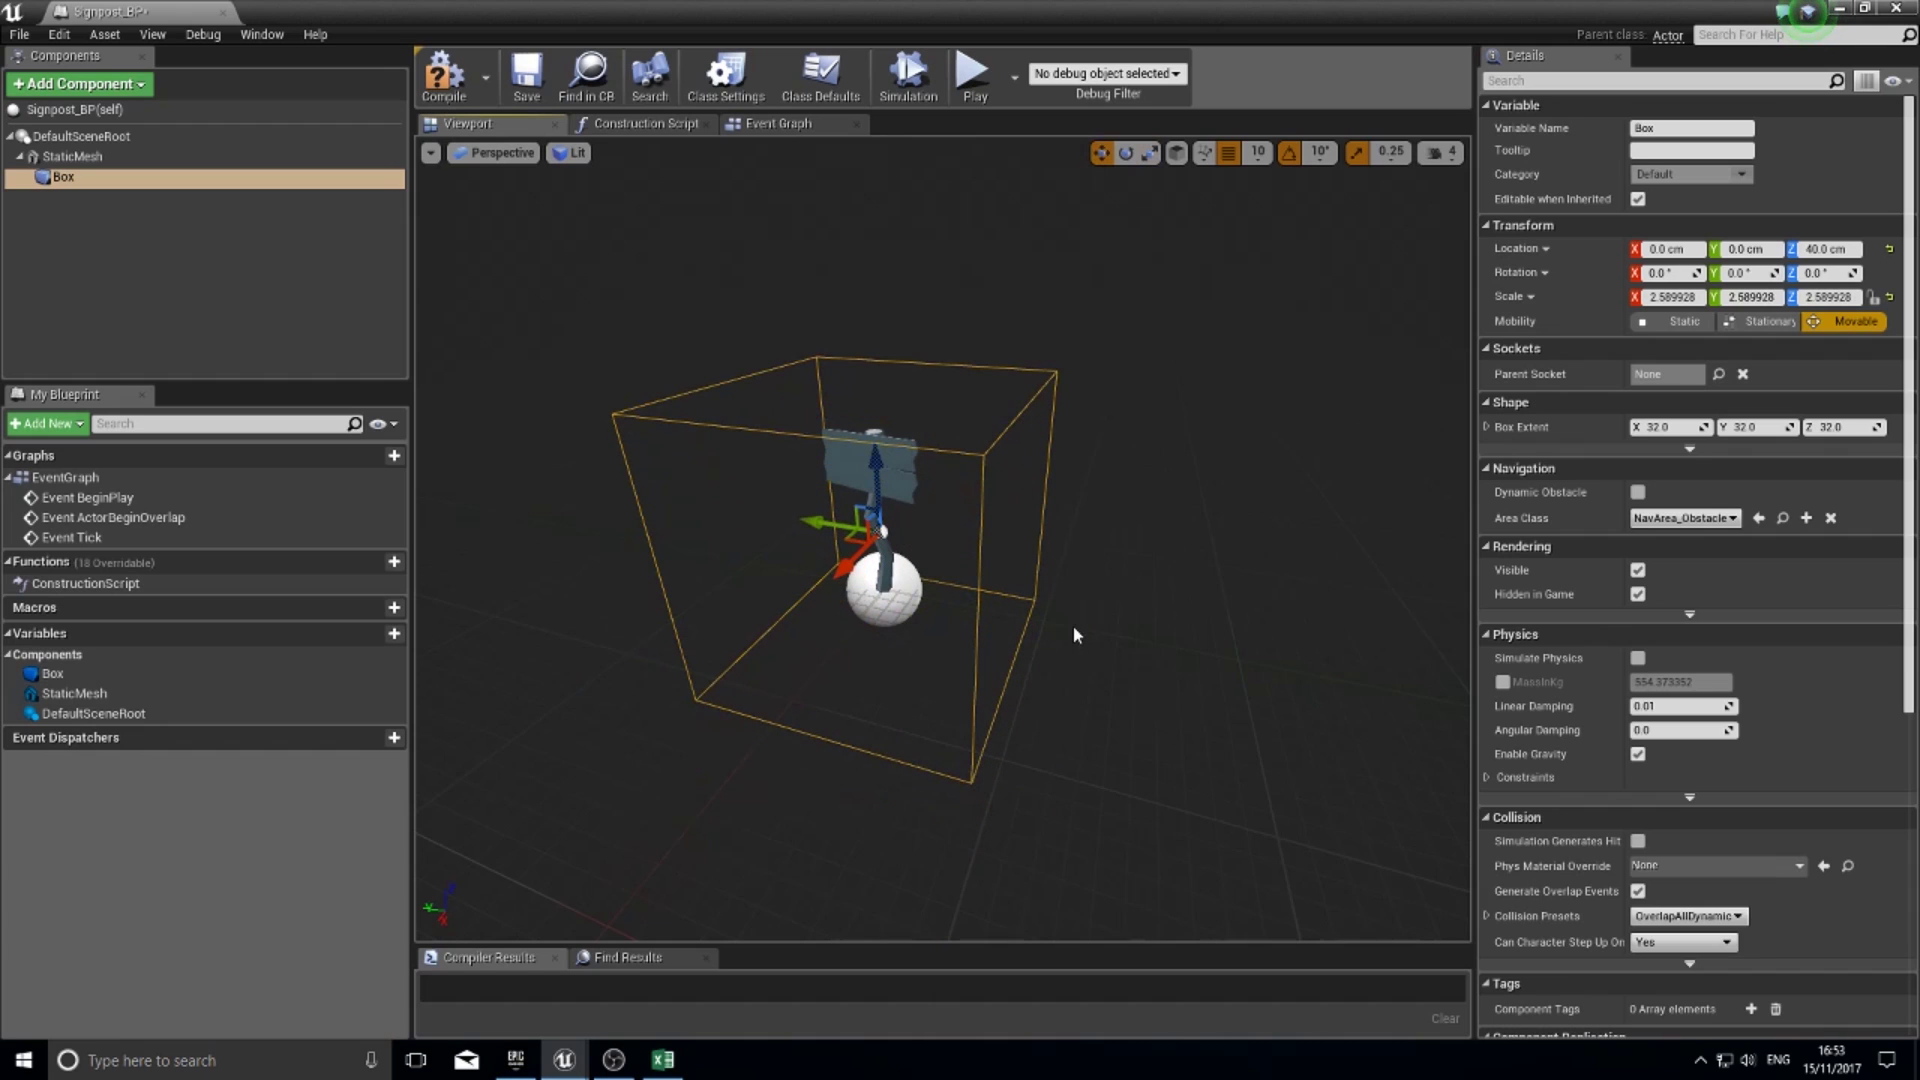
- Reshape the Box to a scale of about 3.33 × 4.74 × 1.46 and move it to 110 cm in X
{"action": "left_click_drag", "start_coordinate": [1133, 691], "coordinate": [1178, 767], "text": "alt"}
{"action": "scroll", "coordinate": [1177, 767], "scroll_direction": "down", "scroll_amount": 4}
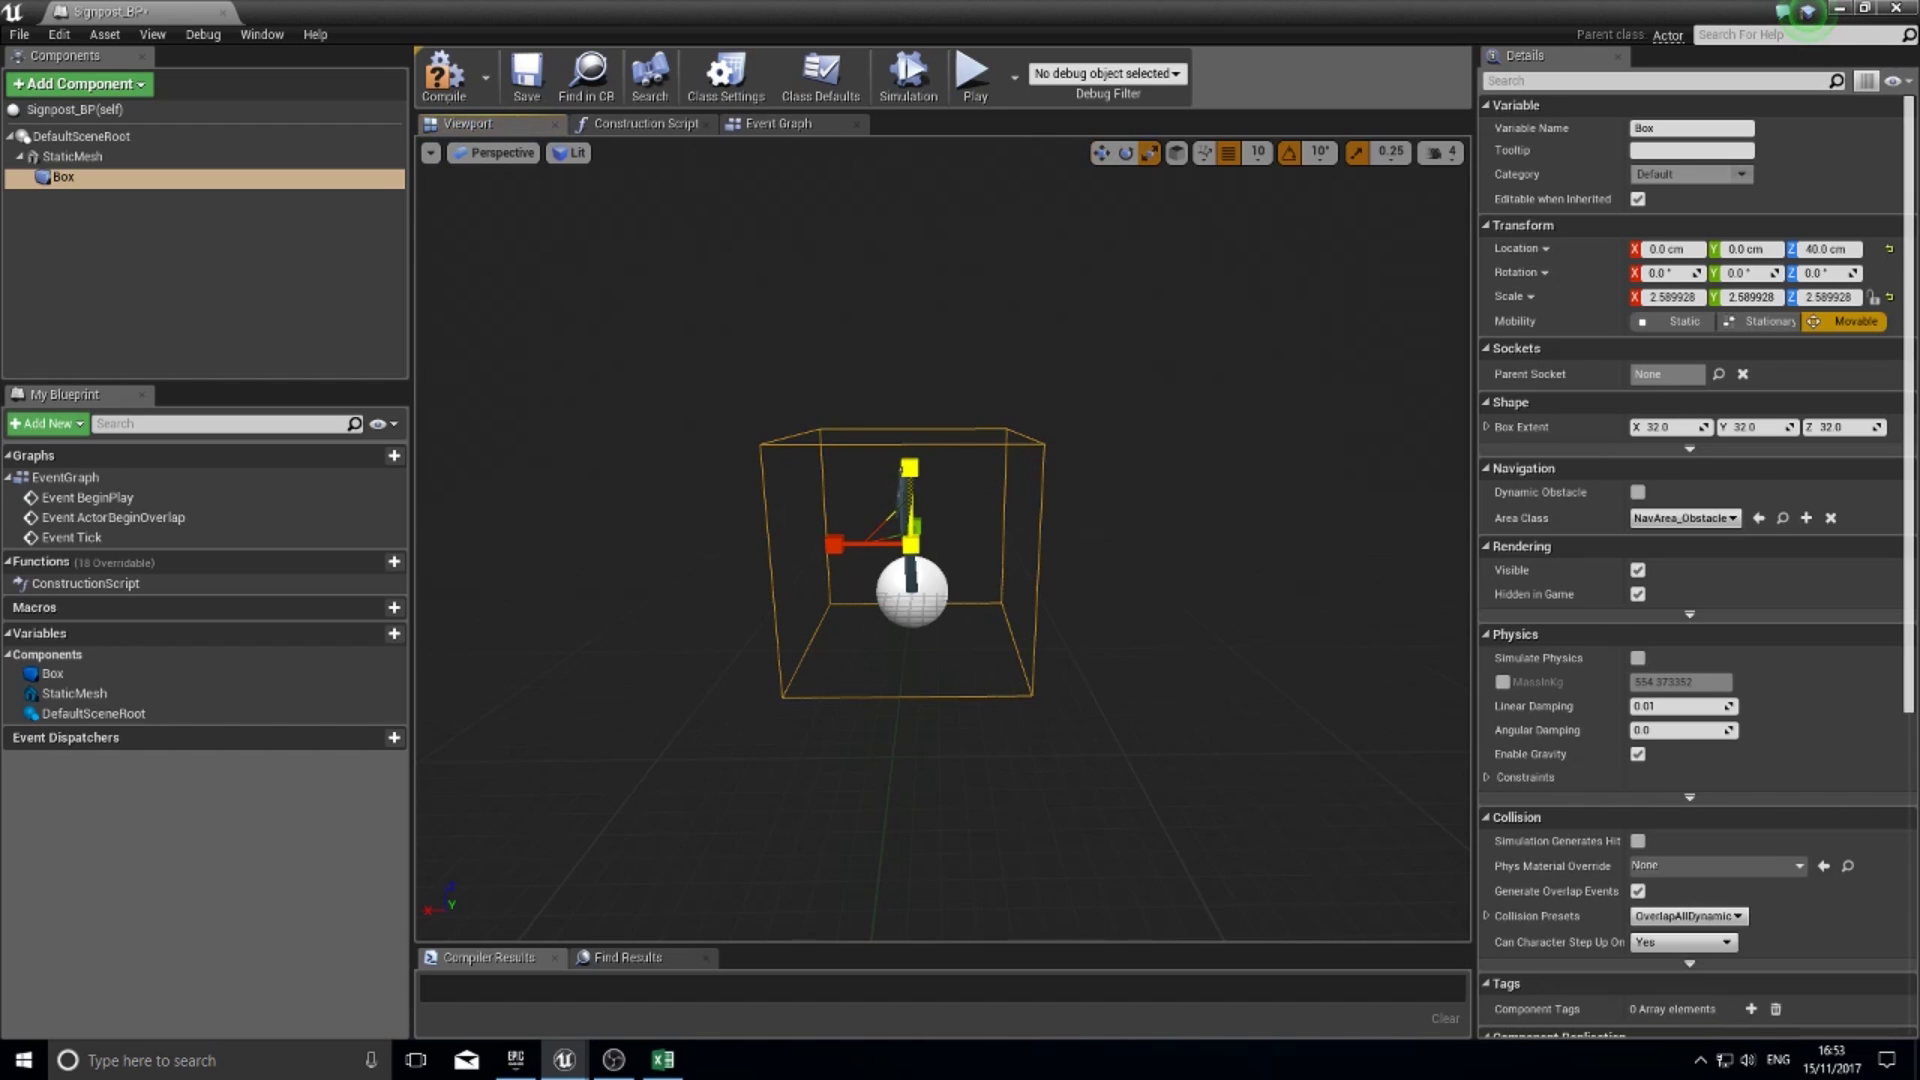
{"action": "left_click_drag", "start_coordinate": [908, 480], "coordinate": [840, 548]}
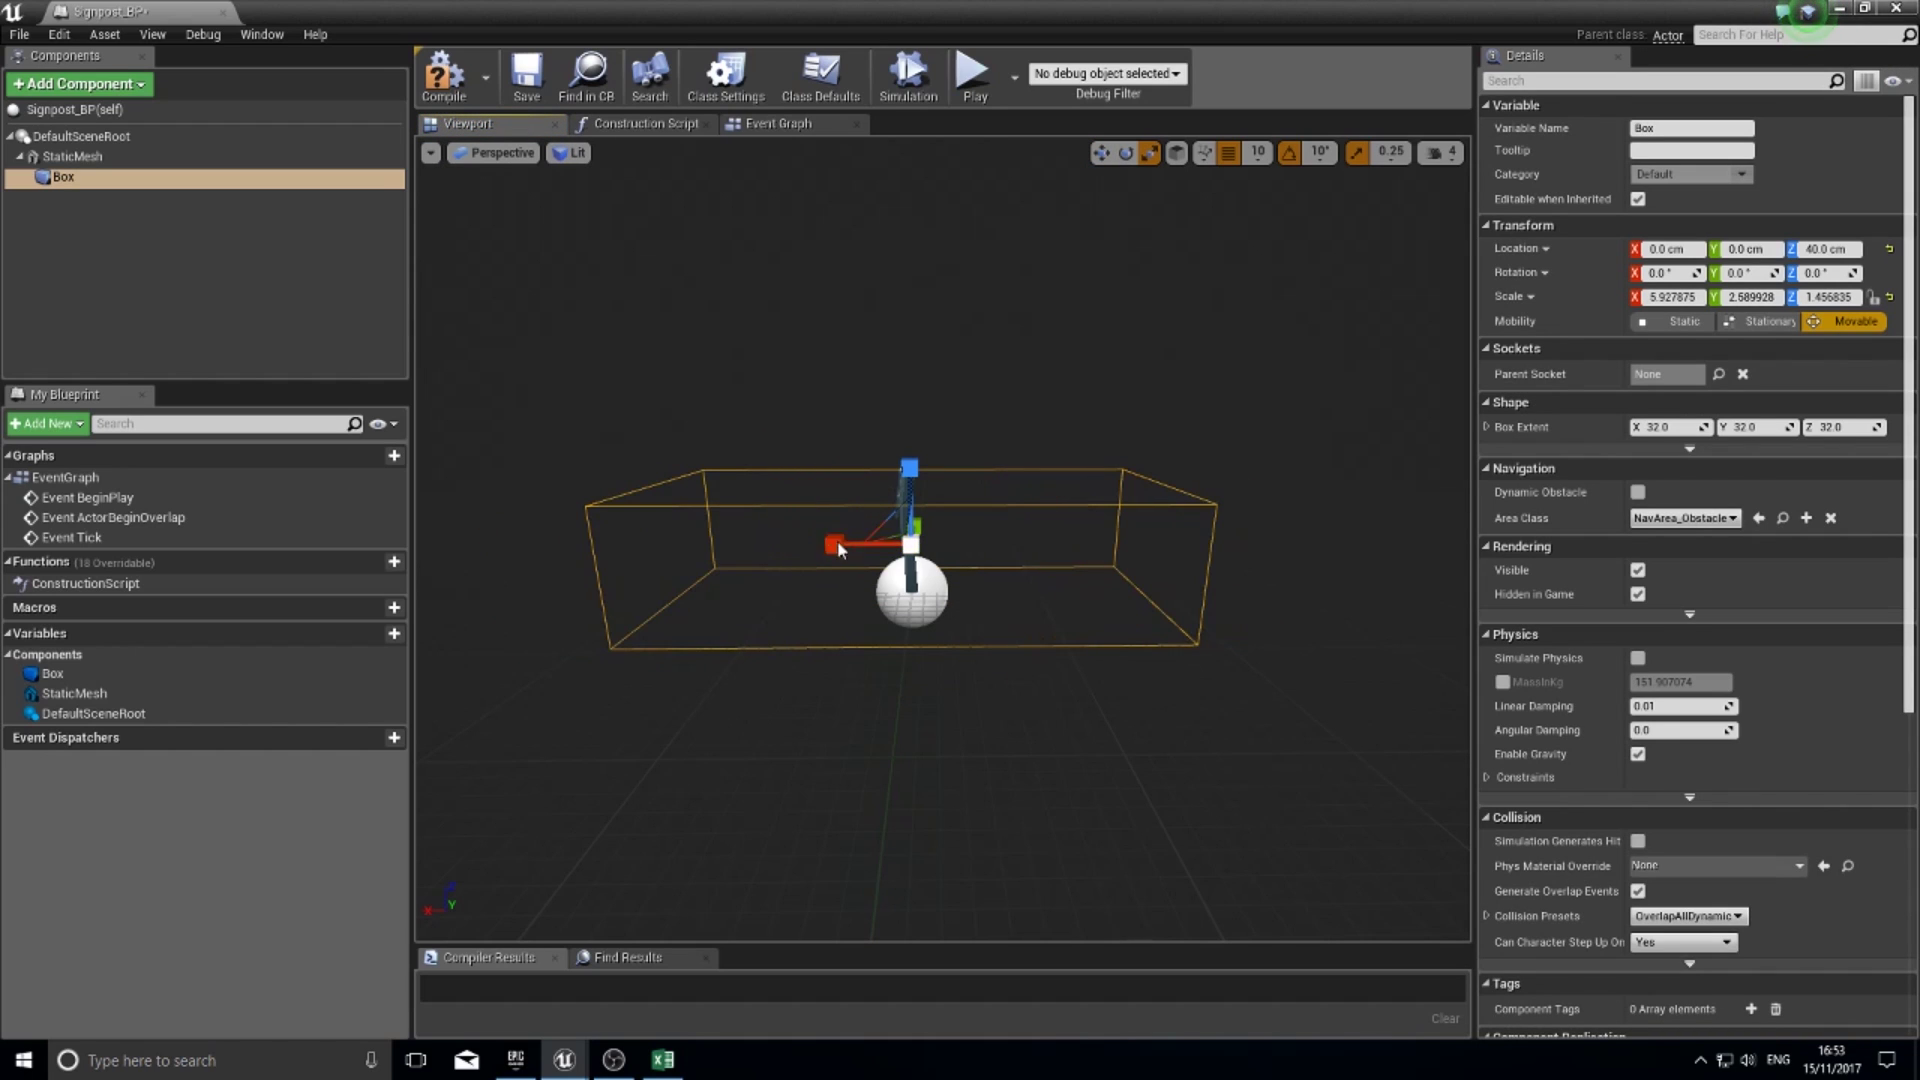
{"action": "right_click_drag", "start_coordinate": [1138, 586], "coordinate": [1280, 588]}
{"action": "left_click_drag", "start_coordinate": [1179, 549], "coordinate": [1176, 598]}
{"action": "key", "text": "w"}
{"action": "left_click_drag", "start_coordinate": [1195, 677], "coordinate": [874, 616], "text": "alt"}
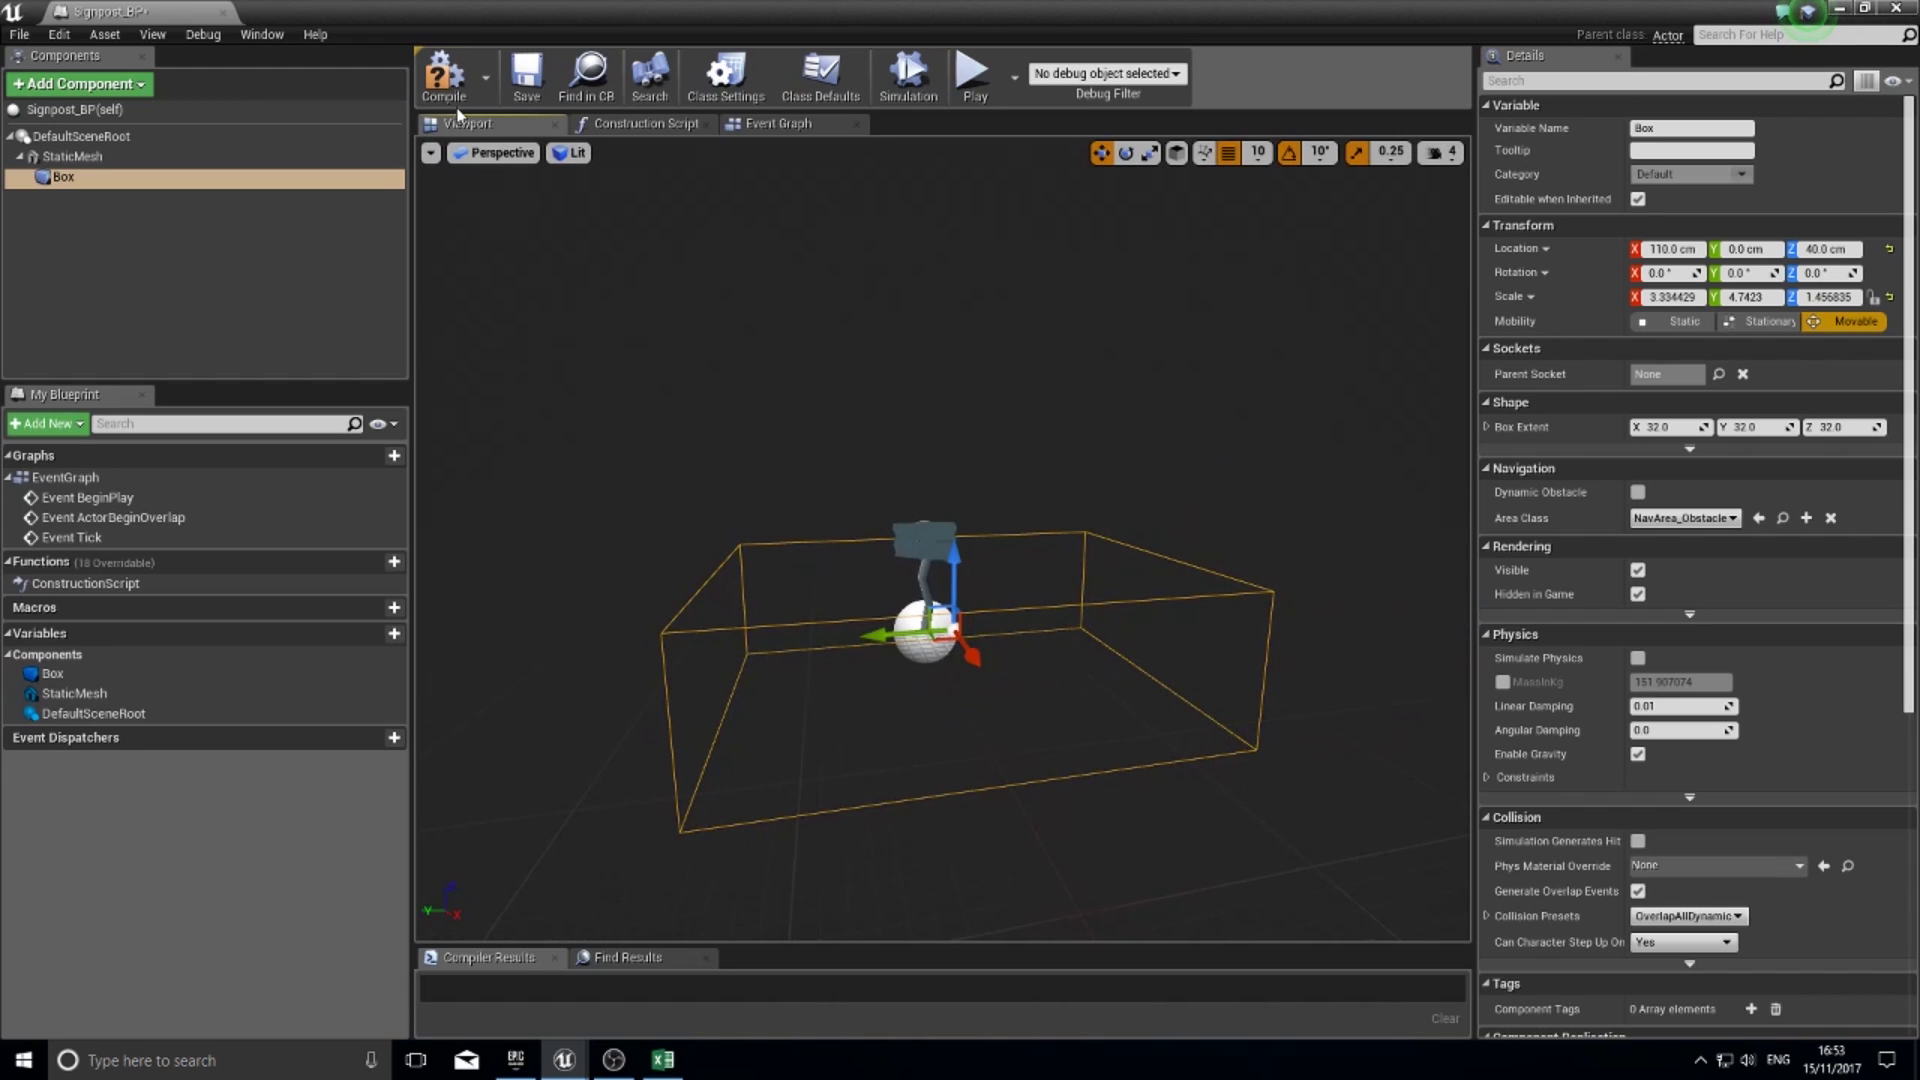
- Compile Signpost_BP and return to the level editor
{"action": "left_click", "coordinate": [444, 75]}
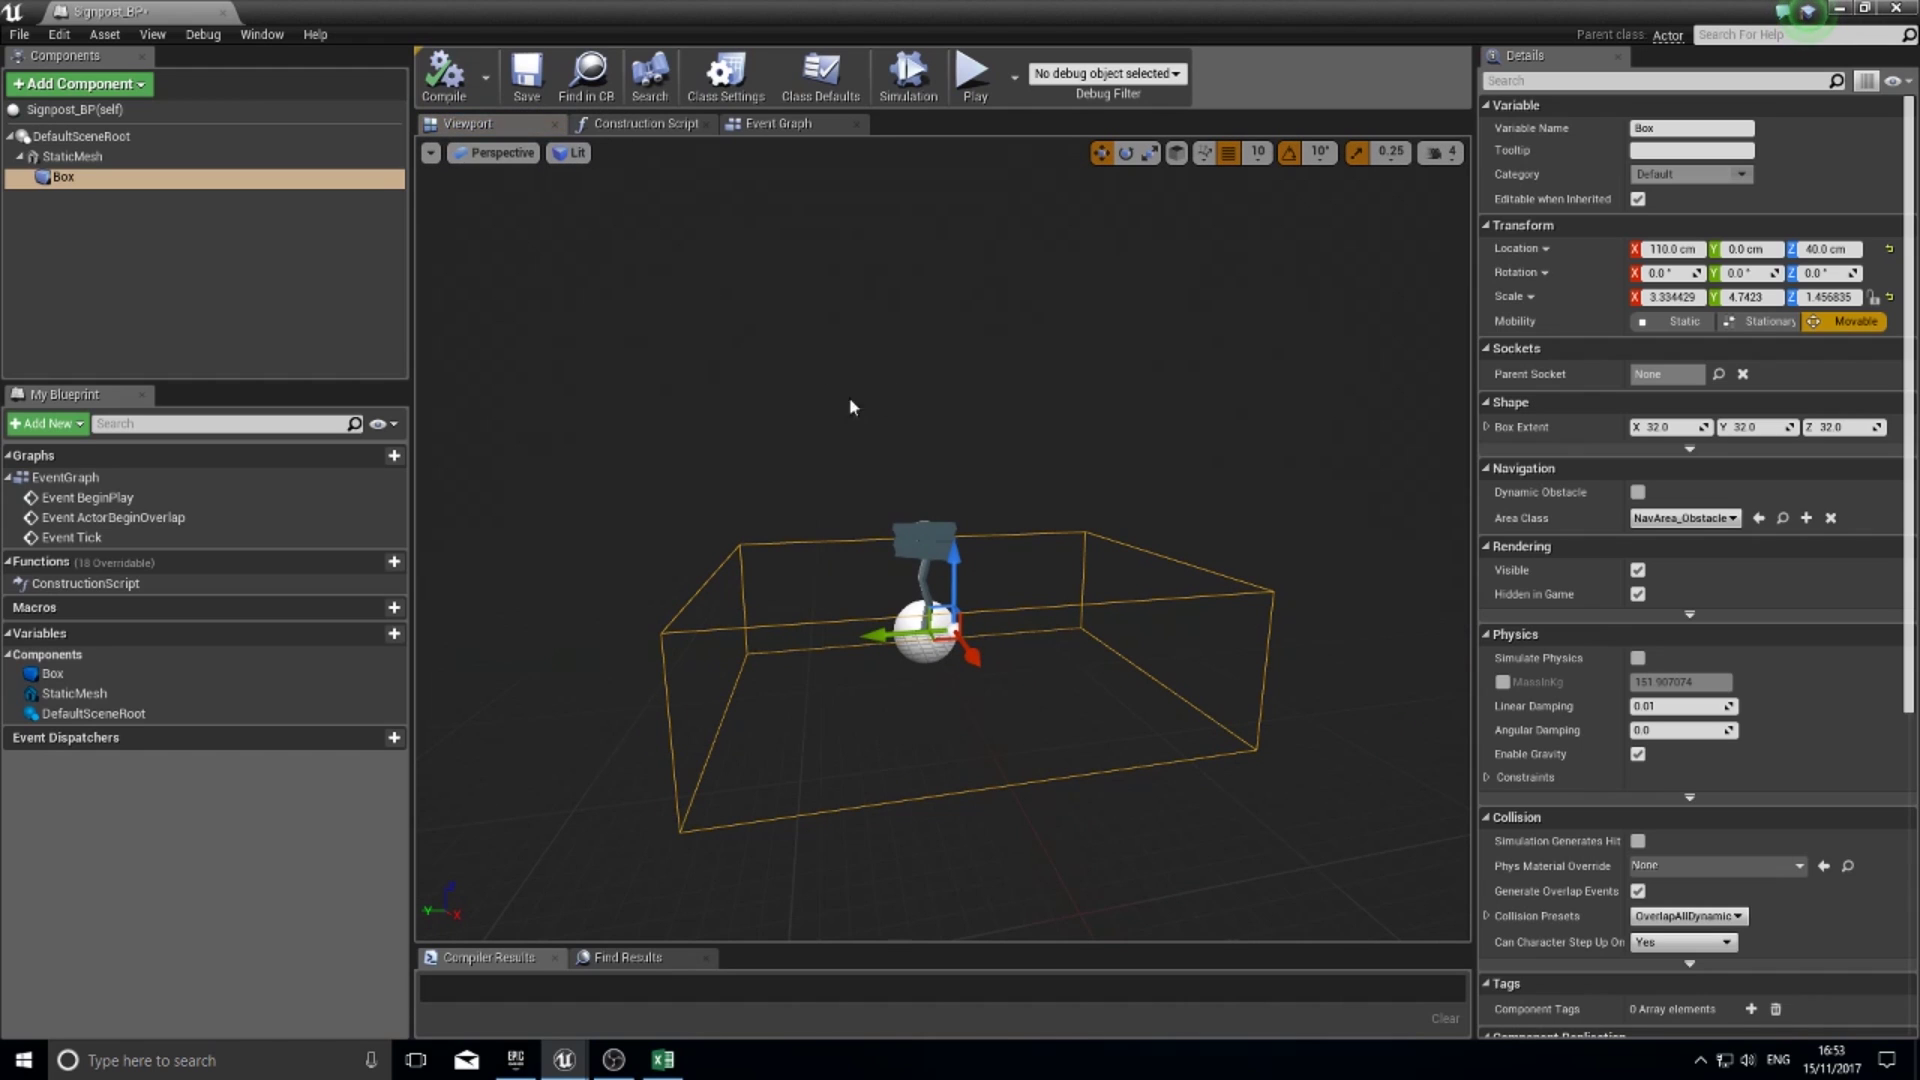
{"action": "right_click_drag", "start_coordinate": [1070, 749], "coordinate": [980, 740]}
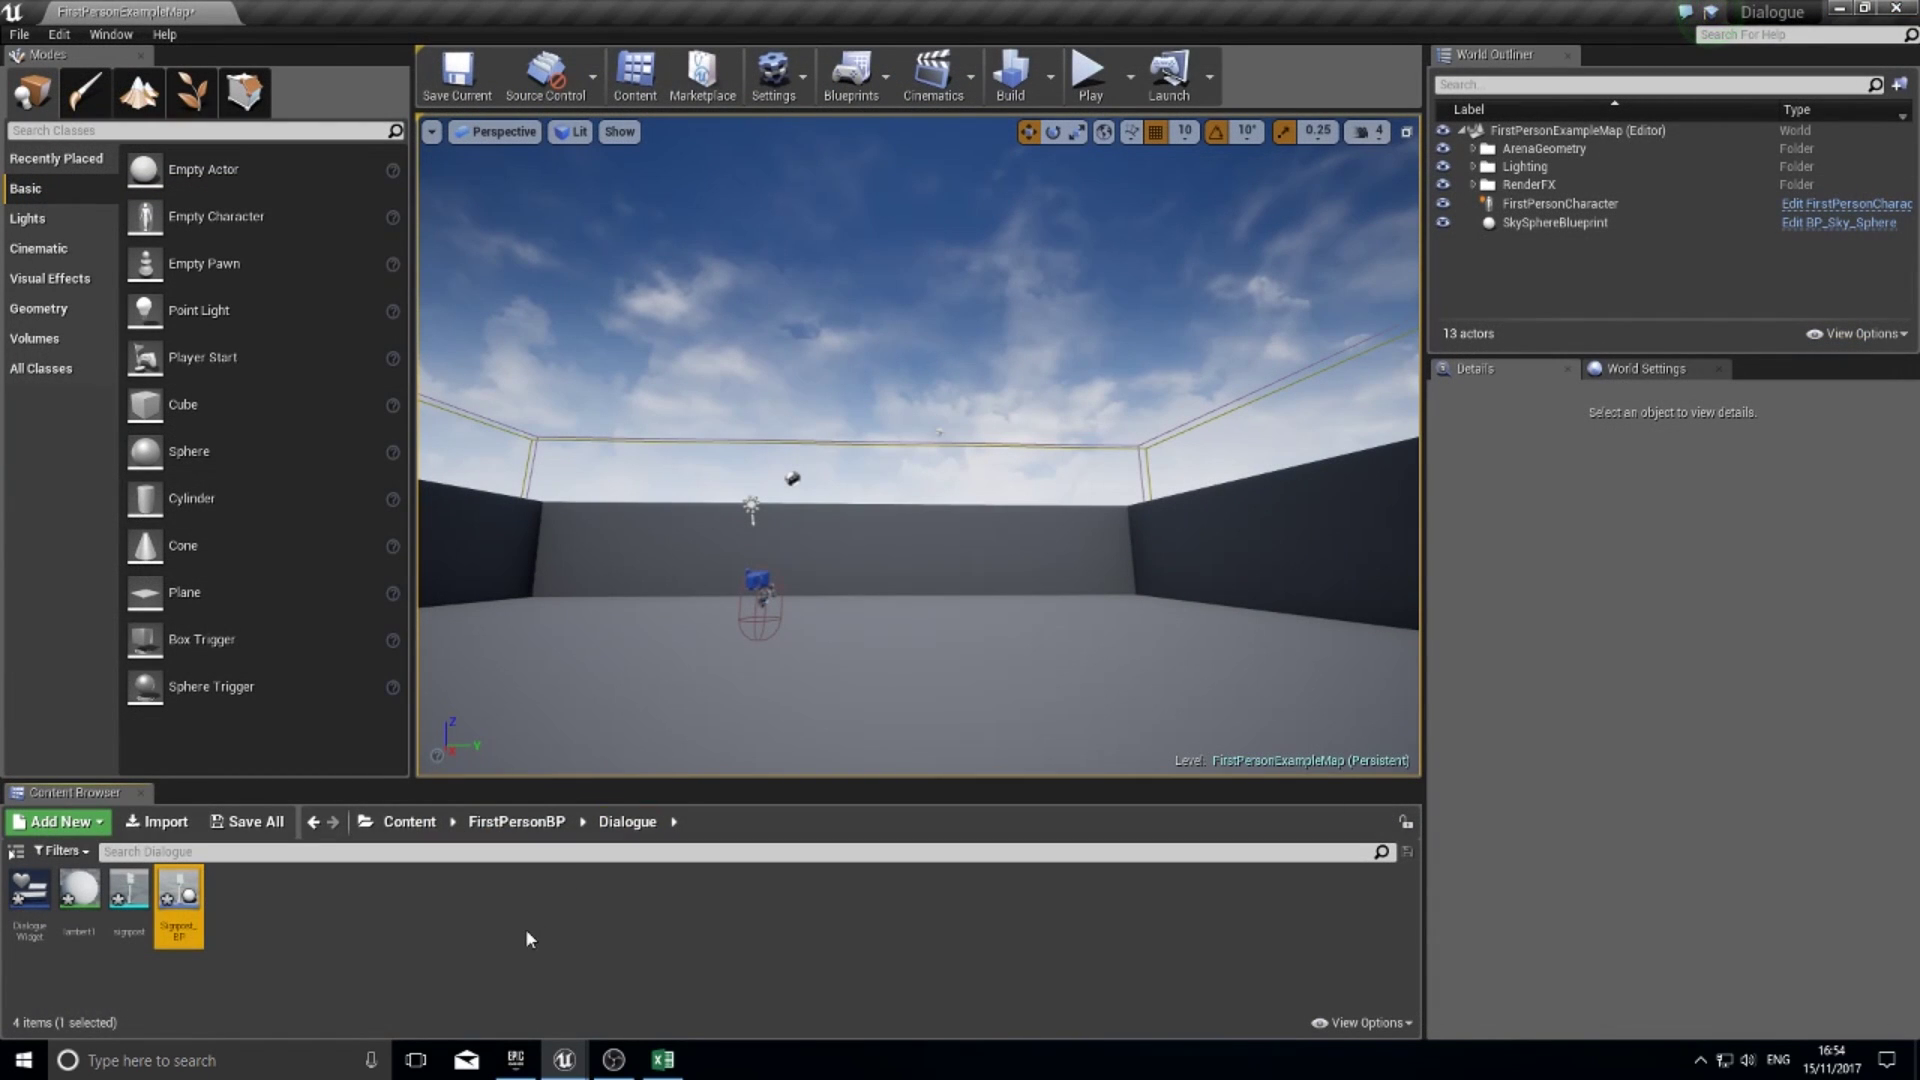
{"action": "left_click", "coordinate": [528, 938]}
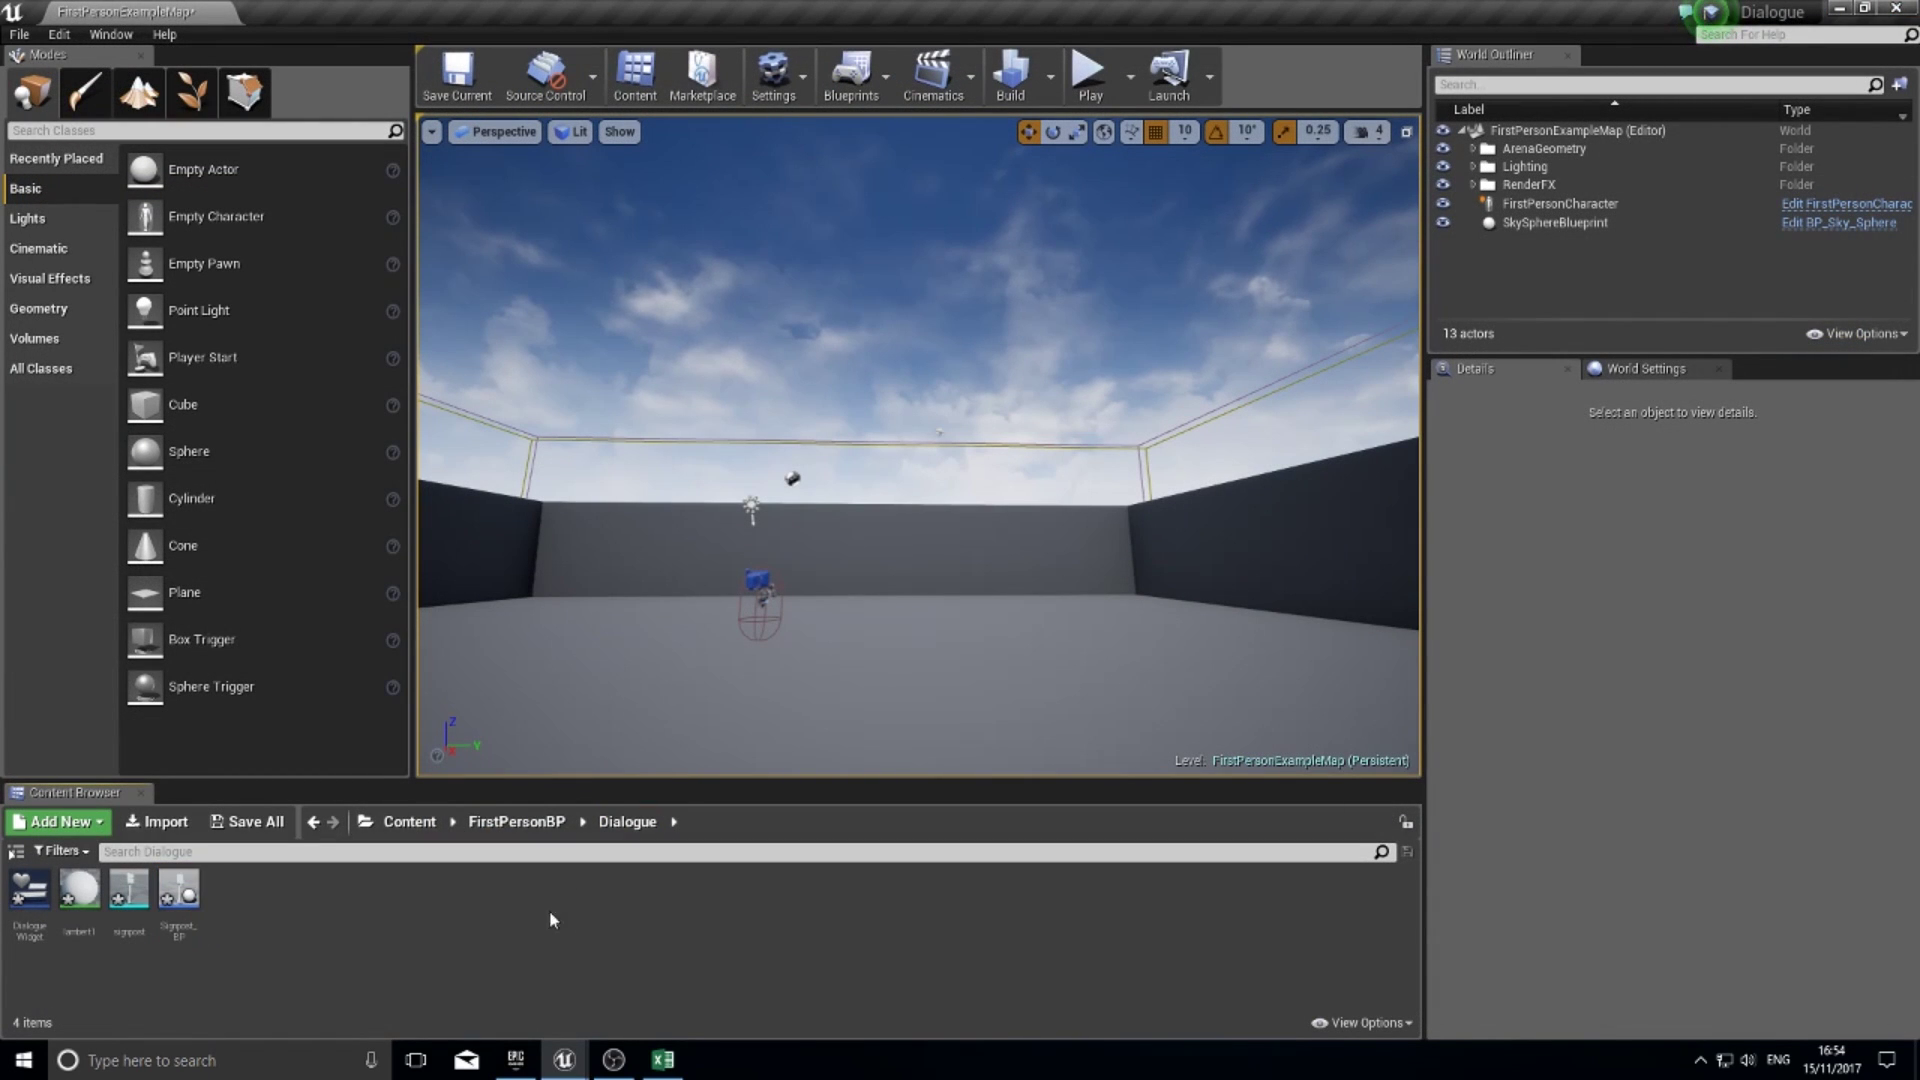
- Place Signpost_BP in the level near the character and move it to X 270, Y 190, Z 170 cm
{"action": "right_click_drag", "start_coordinate": [760, 560], "coordinate": [620, 680]}
{"action": "key", "text": "w"}
{"action": "key", "text": "s"}
{"action": "left_click_drag", "start_coordinate": [180, 894], "coordinate": [860, 475]}
{"action": "key", "text": "e"}
{"action": "key", "text": "w"}
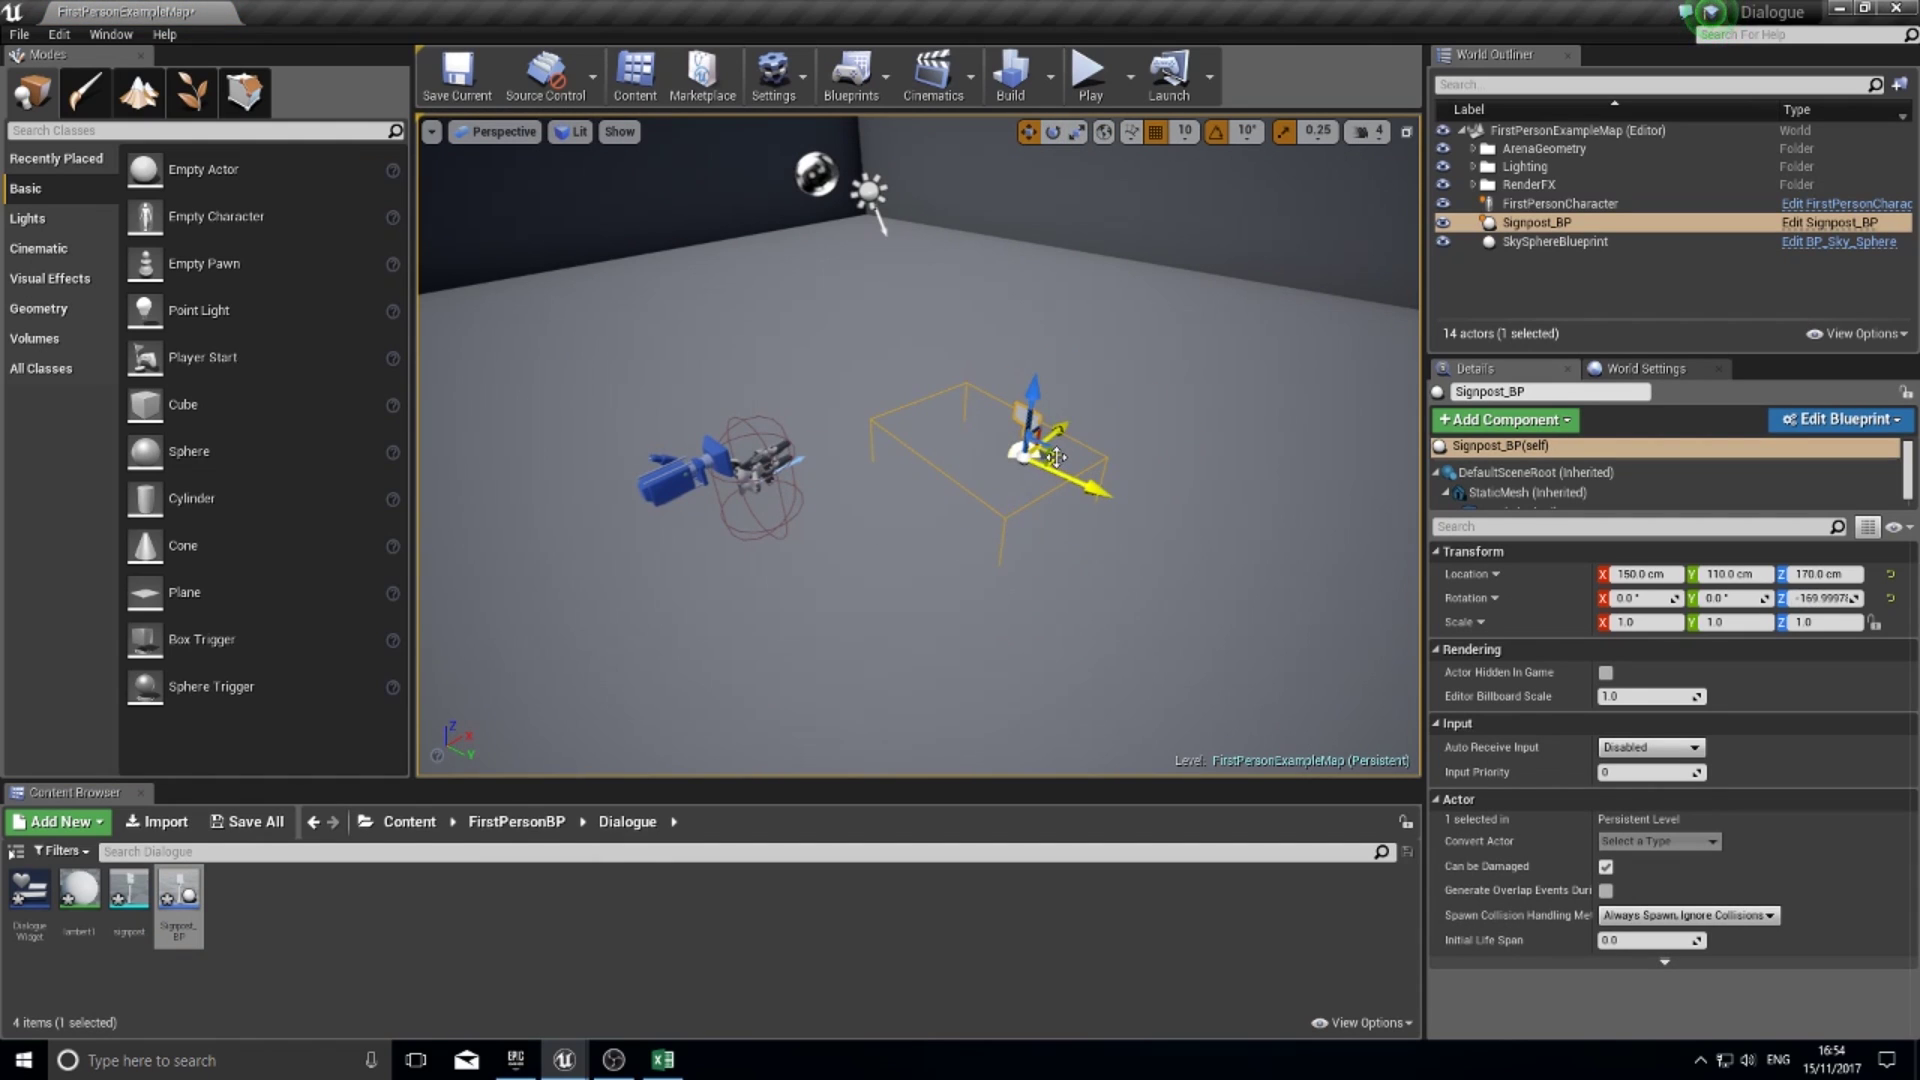
{"action": "left_click_drag", "start_coordinate": [1055, 458], "coordinate": [1133, 442]}
{"action": "left_click", "coordinate": [362, 952]}
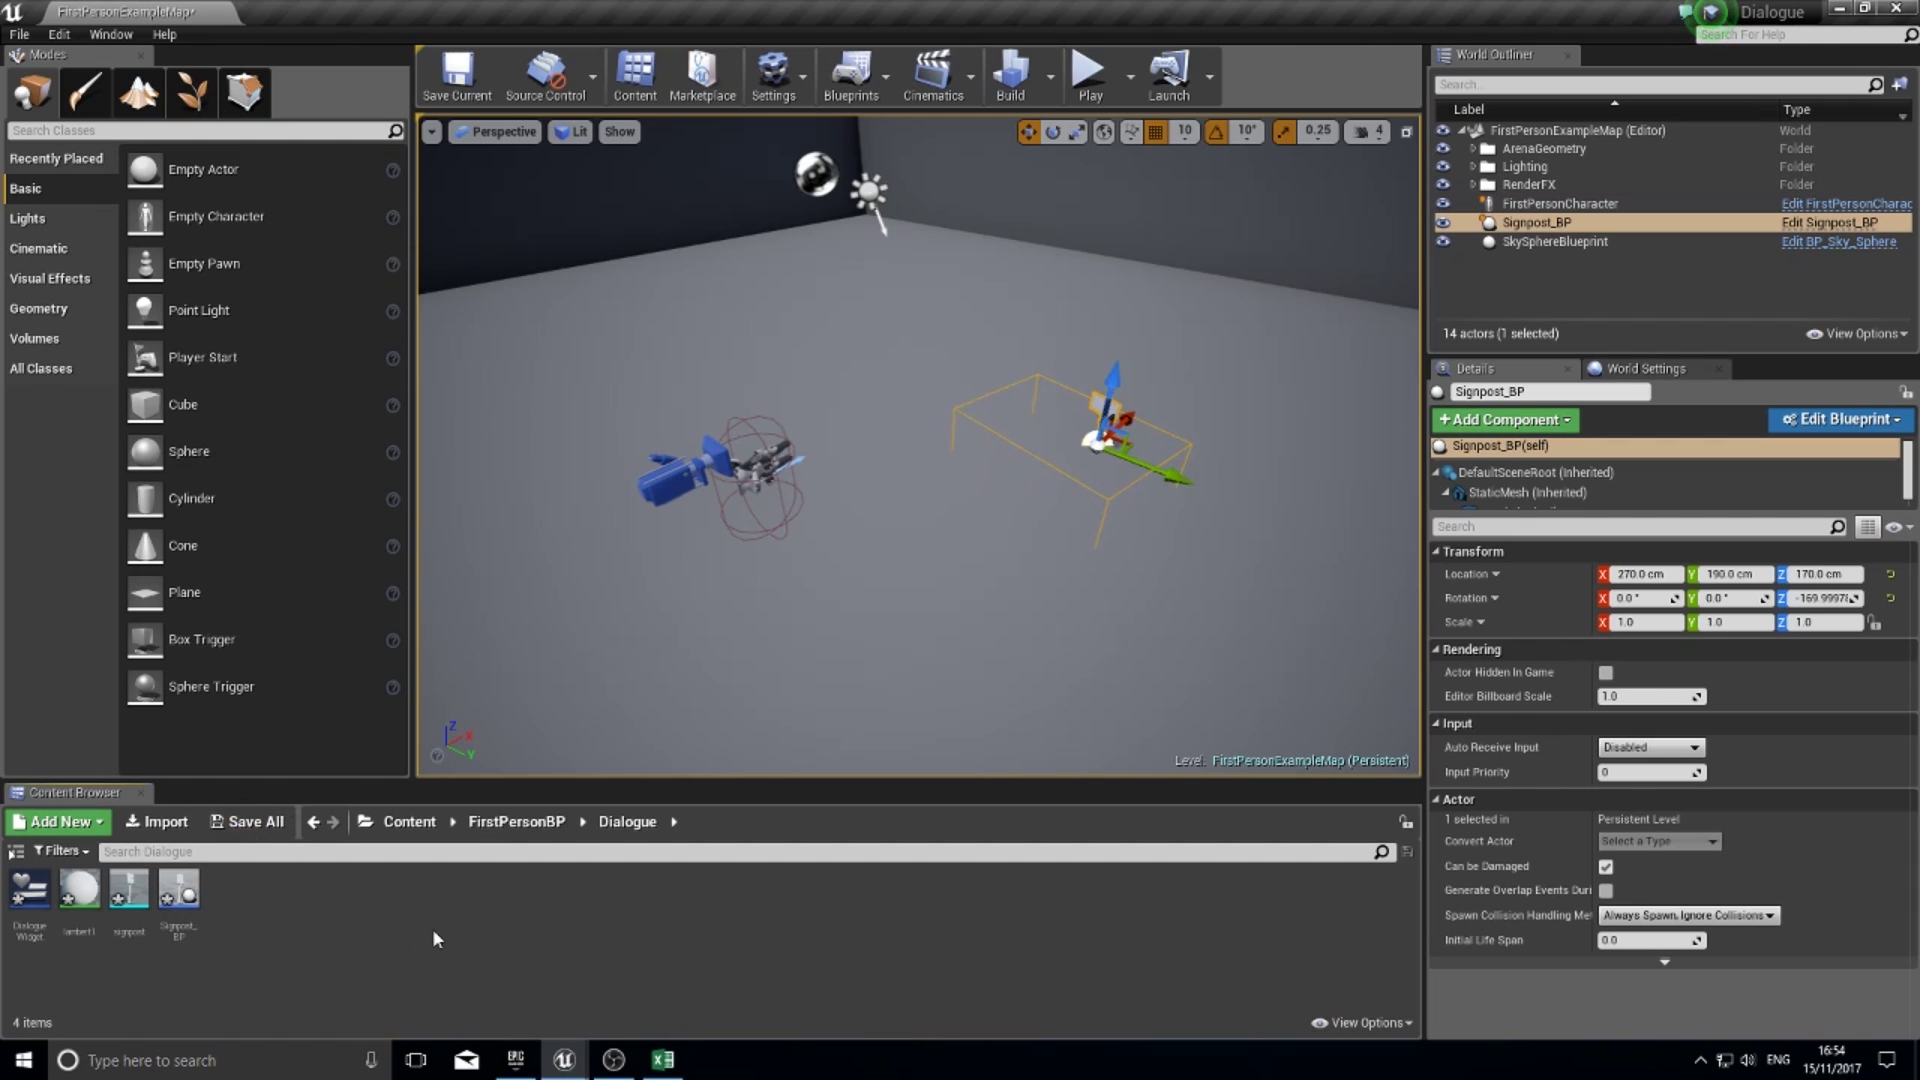
- Inspect the placed signpost and its trigger box beside the character, both close up and from a distance
{"action": "right_click_drag", "start_coordinate": [940, 629], "coordinate": [1070, 660]}
{"action": "right_click_drag", "start_coordinate": [679, 630], "coordinate": [960, 638]}
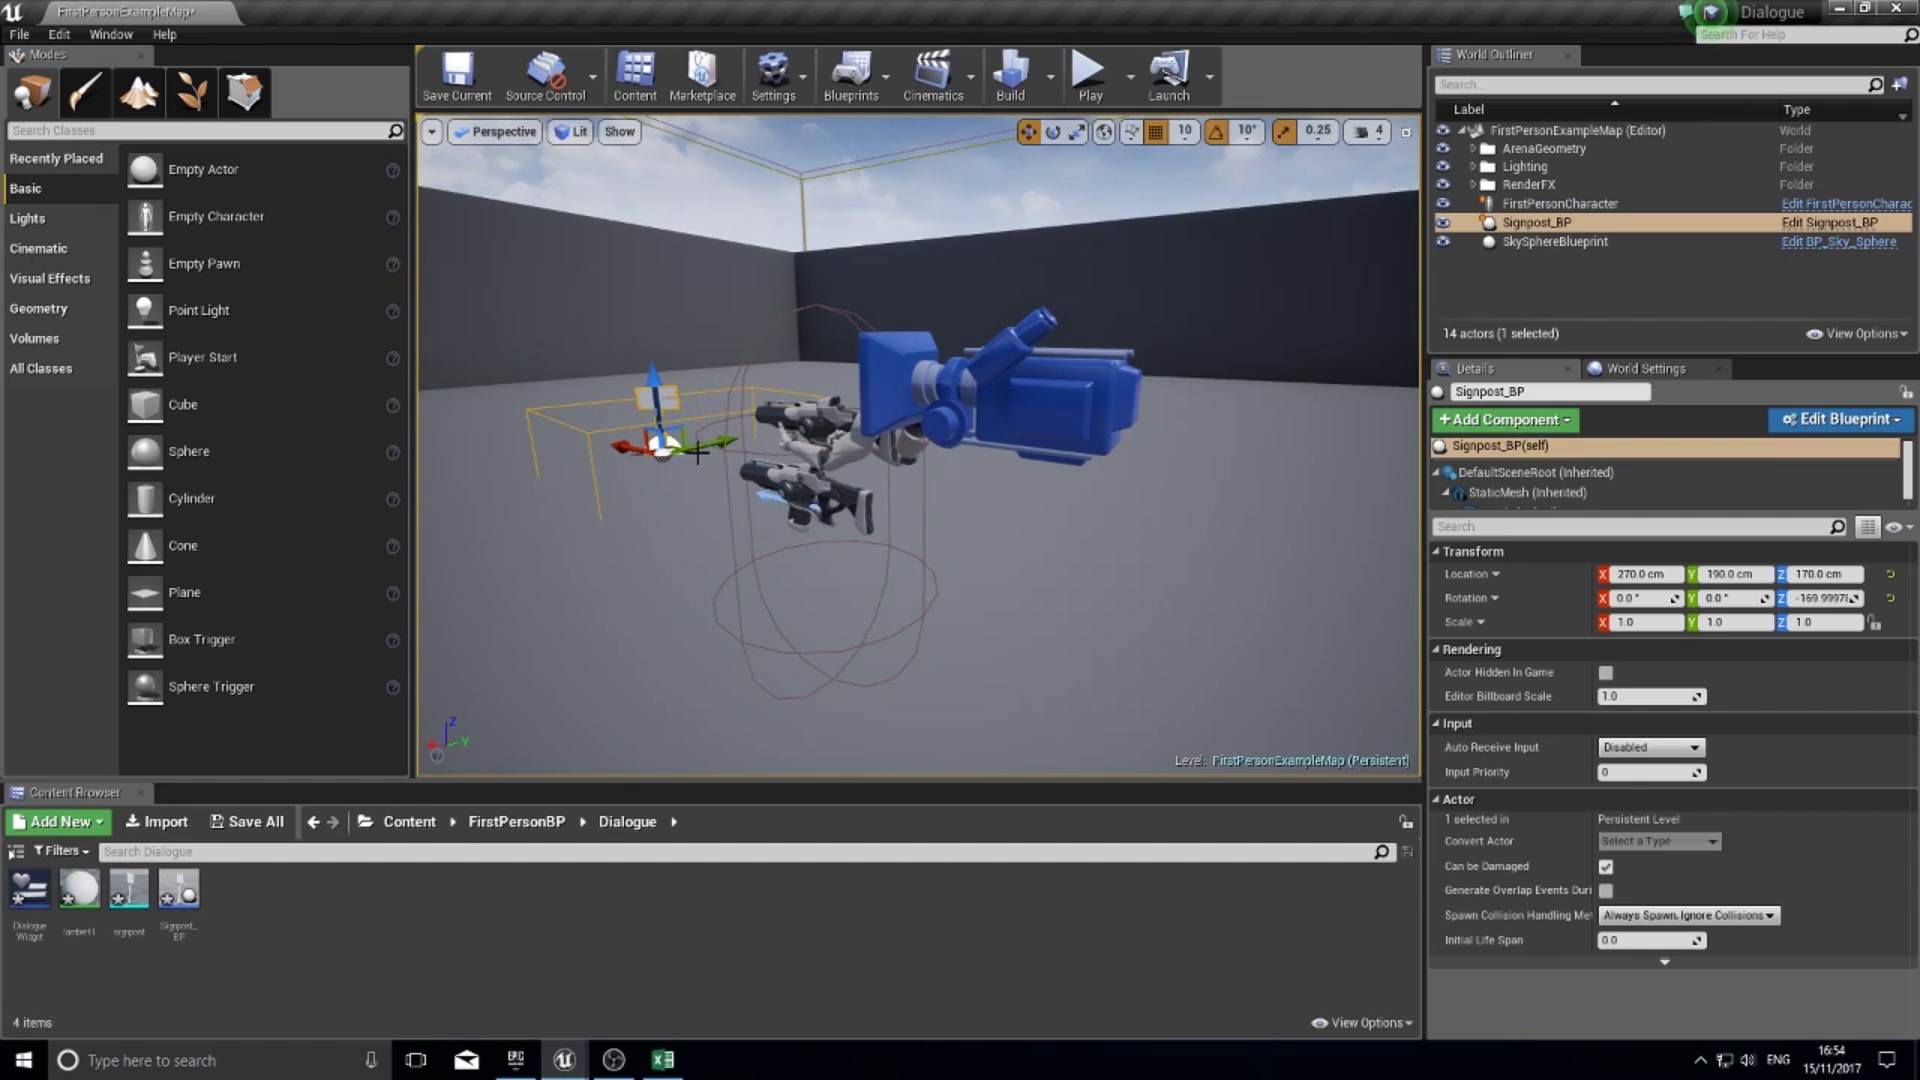
{"action": "right_click_drag", "start_coordinate": [976, 478], "coordinate": [931, 399]}
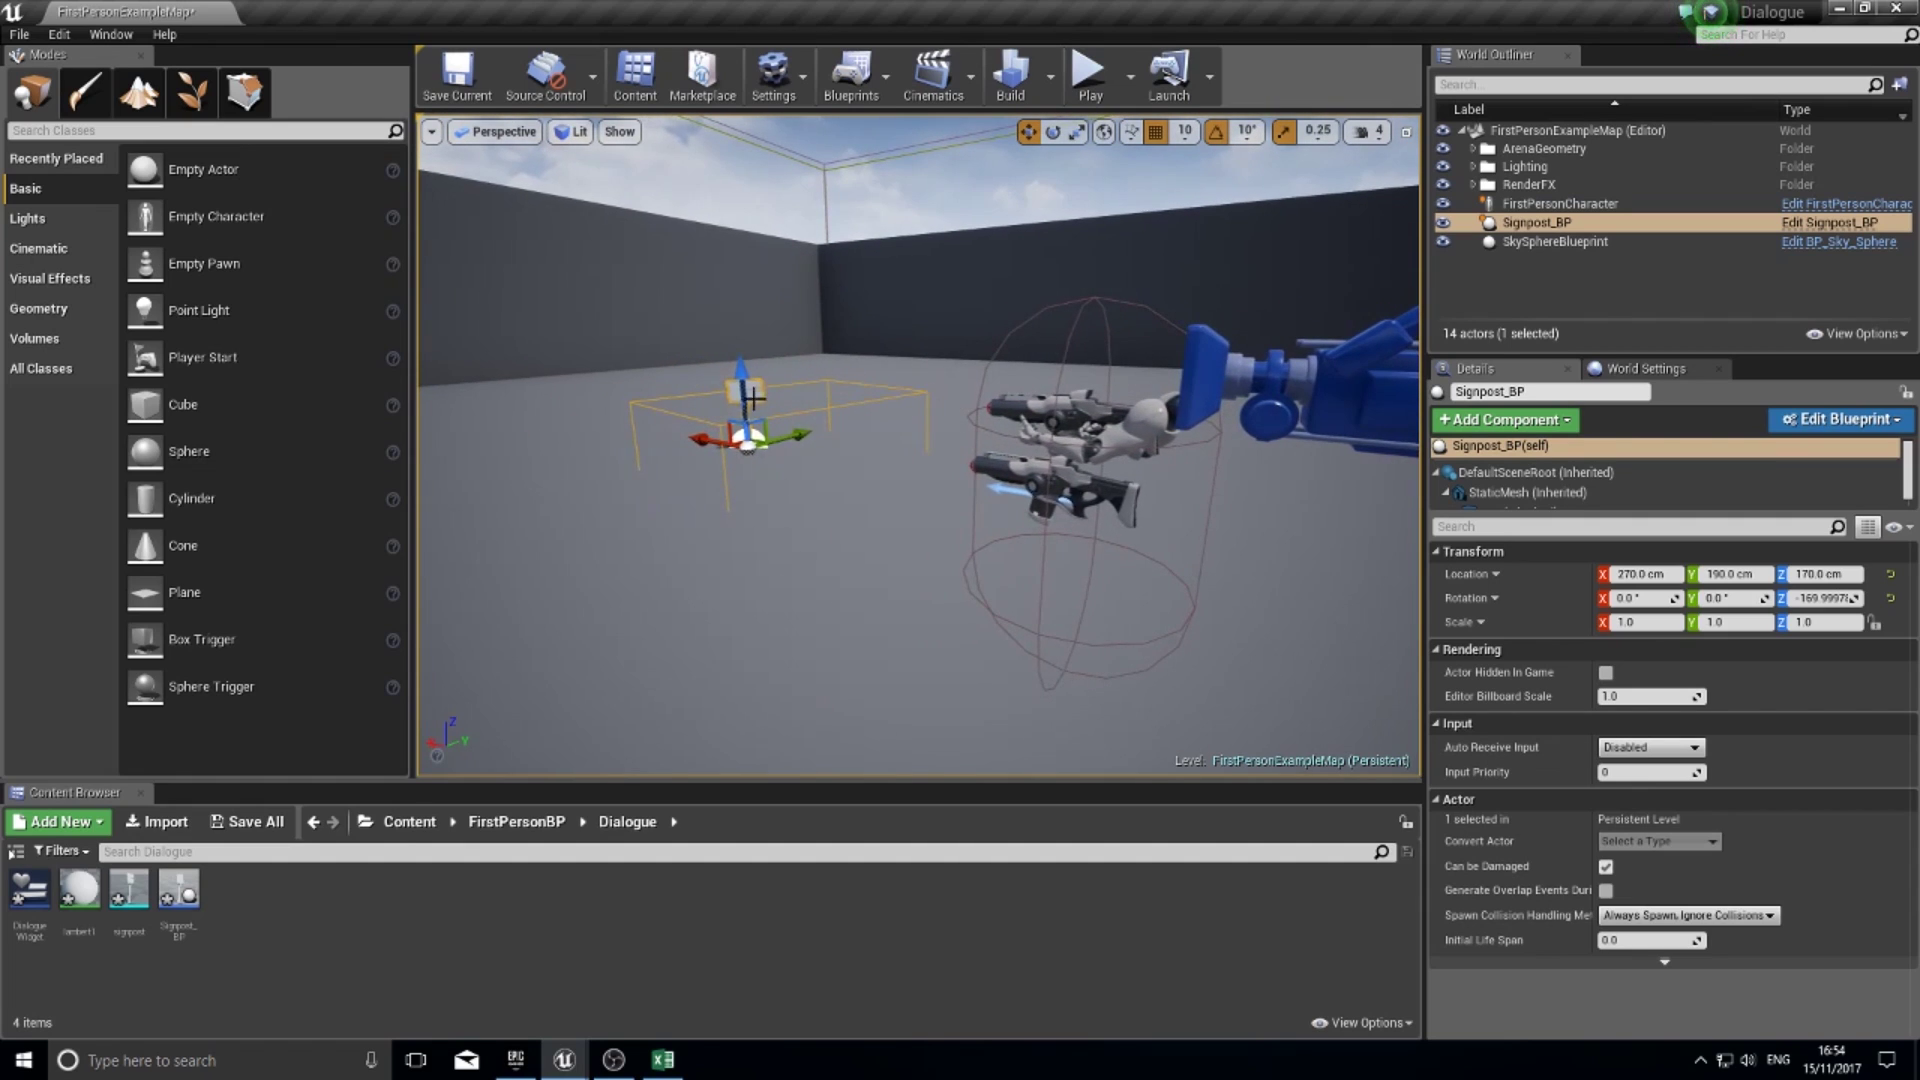
{"action": "key", "text": "f"}
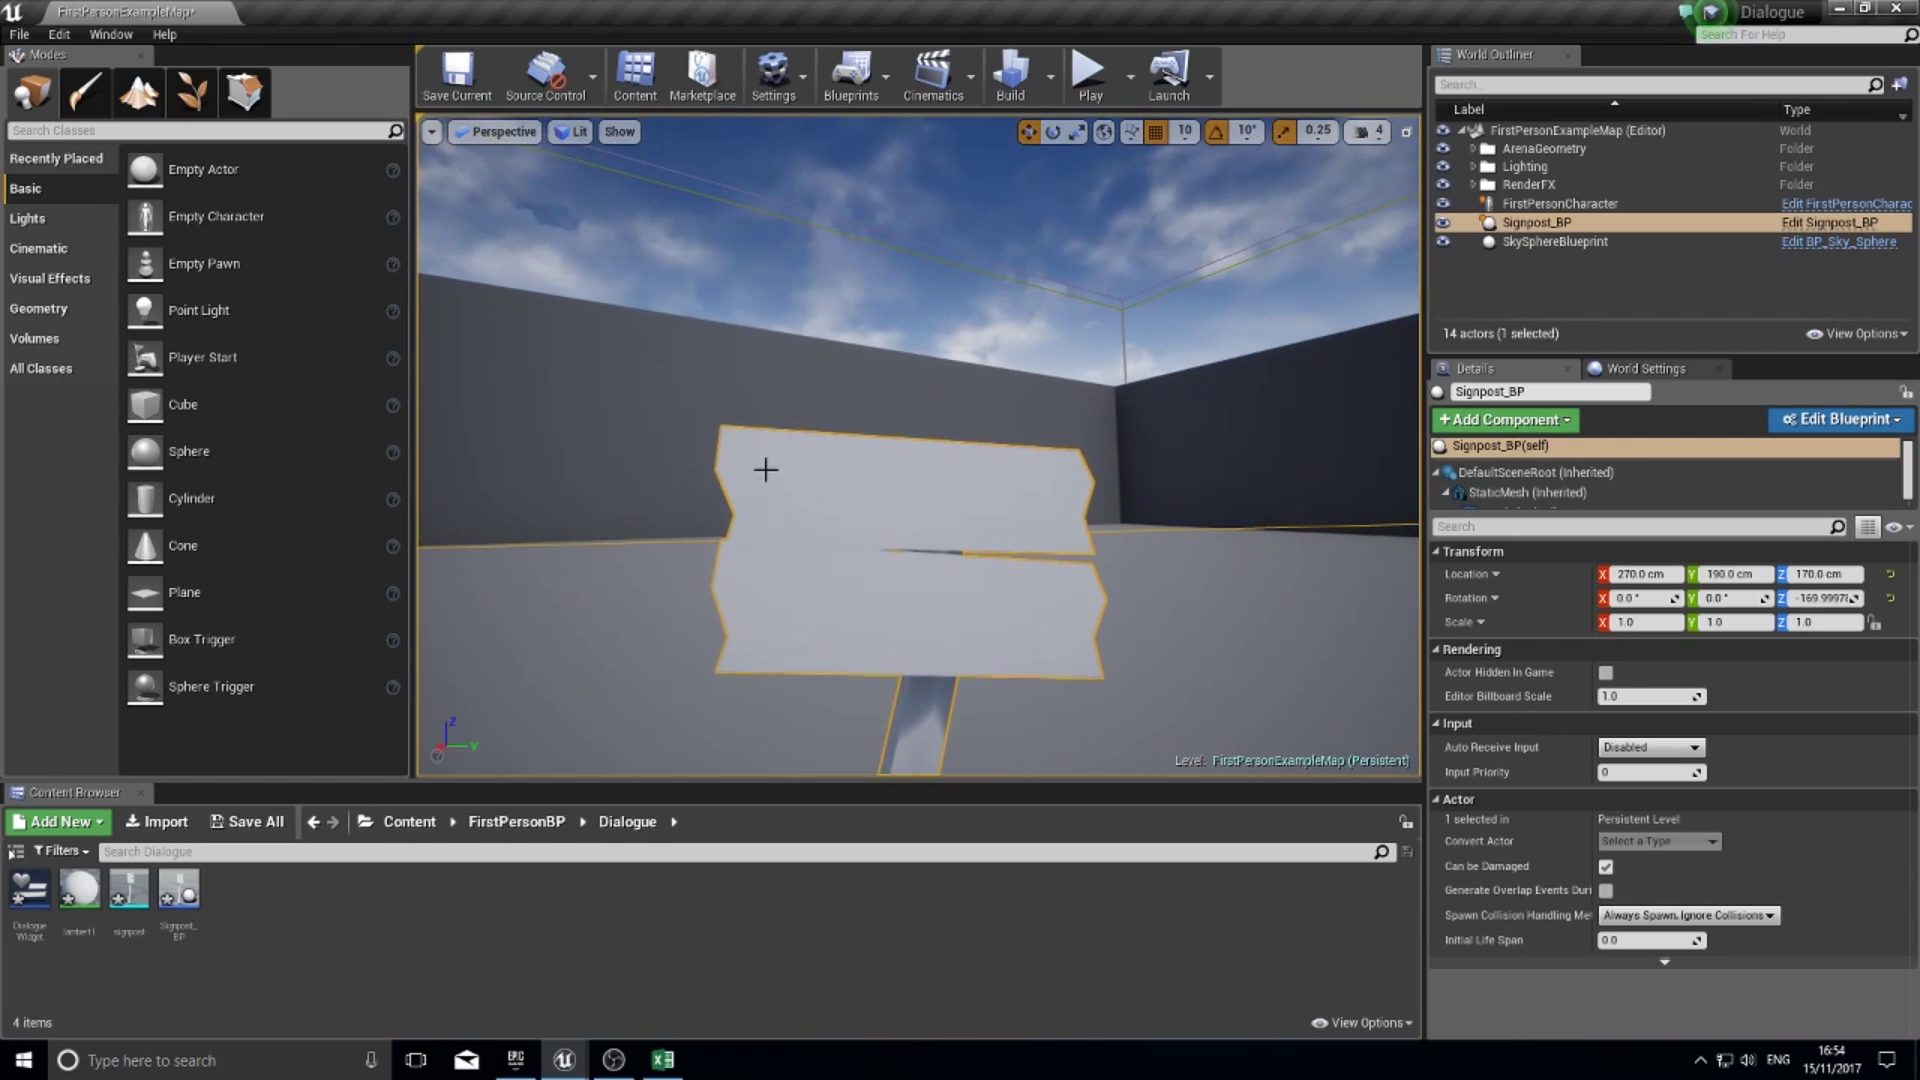
{"action": "key", "text": "s"}
{"action": "mouse_move", "coordinate": [868, 525]}
{"action": "right_mouse_down"}
{"action": "mouse_move", "coordinate": [868, 555]}
{"action": "mouse_move", "coordinate": [870, 490]}
{"action": "mouse_move", "coordinate": [900, 550]}
{"action": "mouse_move", "coordinate": [866, 536]}
{"action": "right_mouse_up"}
{"action": "key", "text": "w"}
{"action": "key", "text": "s"}
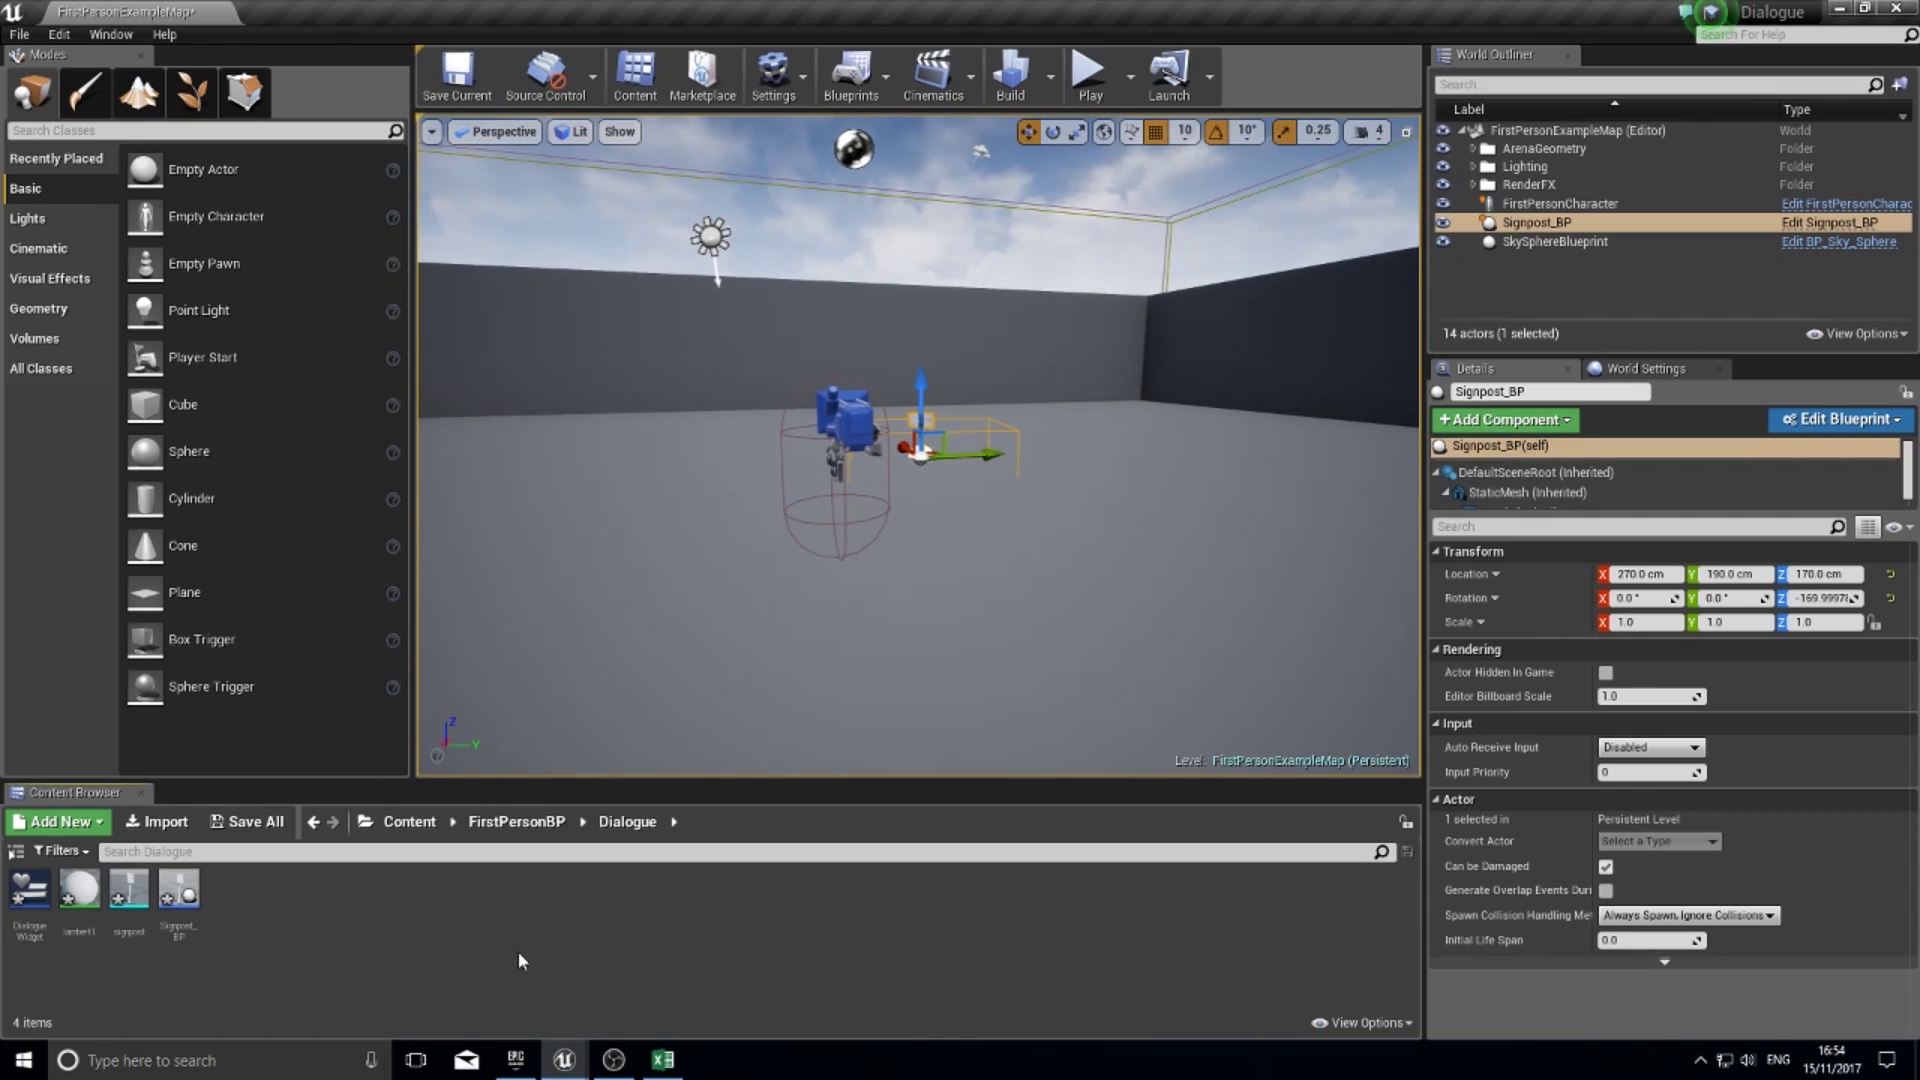
- Create a Blueprint Interface named Interact_I in the Dialogue folder
{"action": "left_click", "coordinate": [88, 826]}
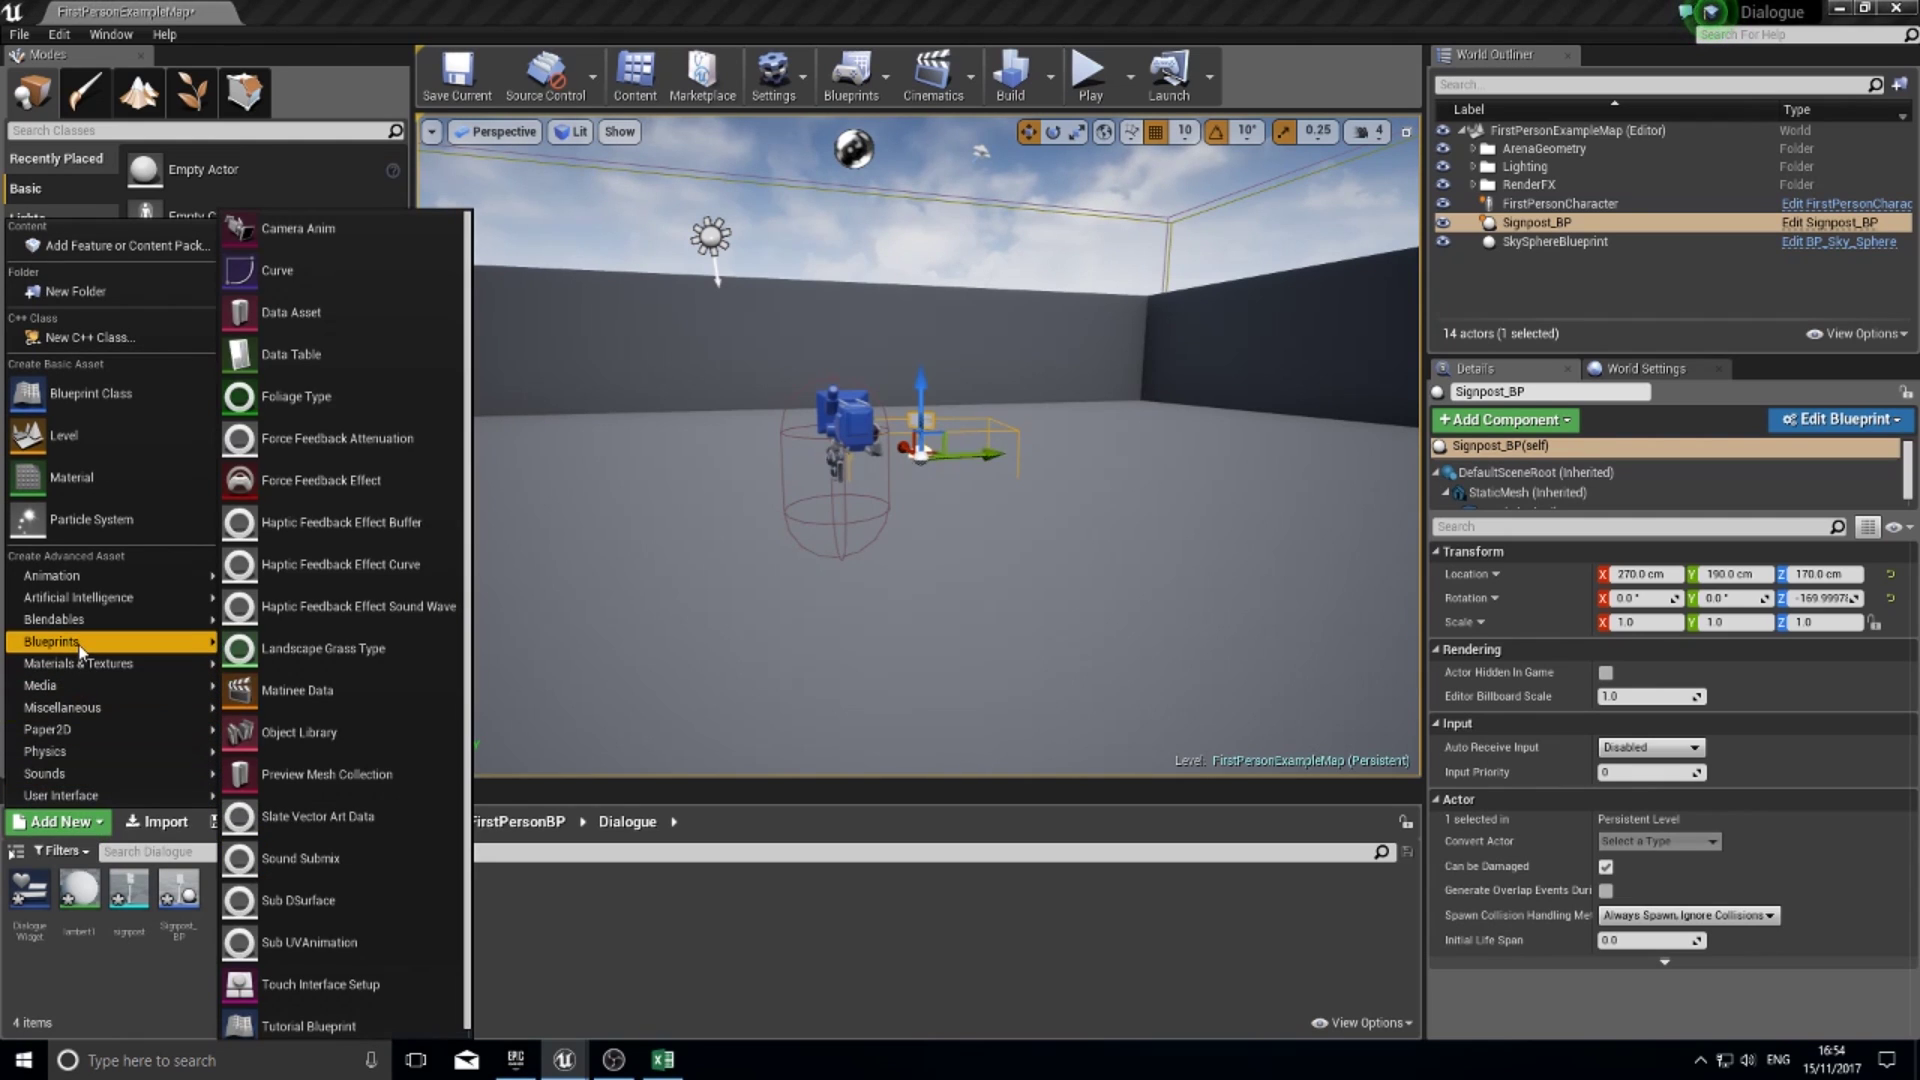
{"action": "mouse_move", "coordinate": [80, 647]}
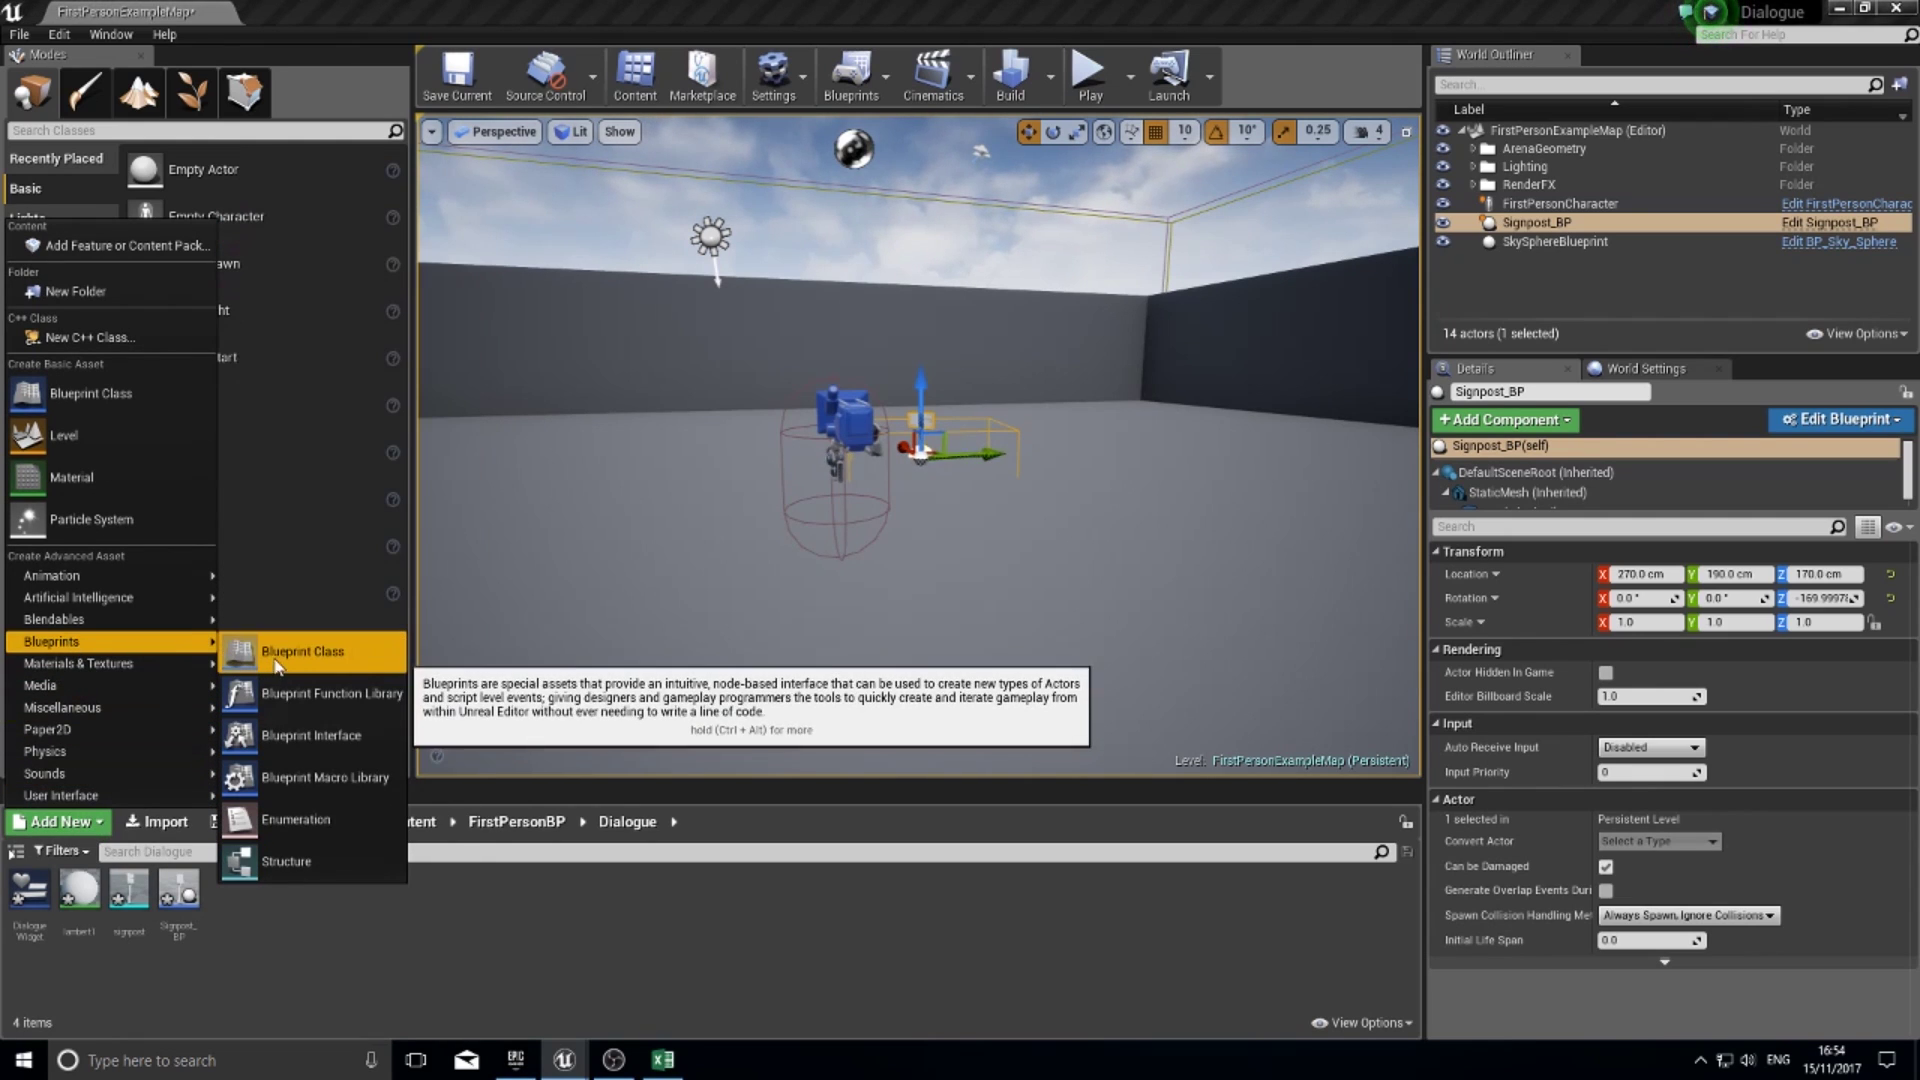
{"action": "left_click", "coordinate": [314, 742]}
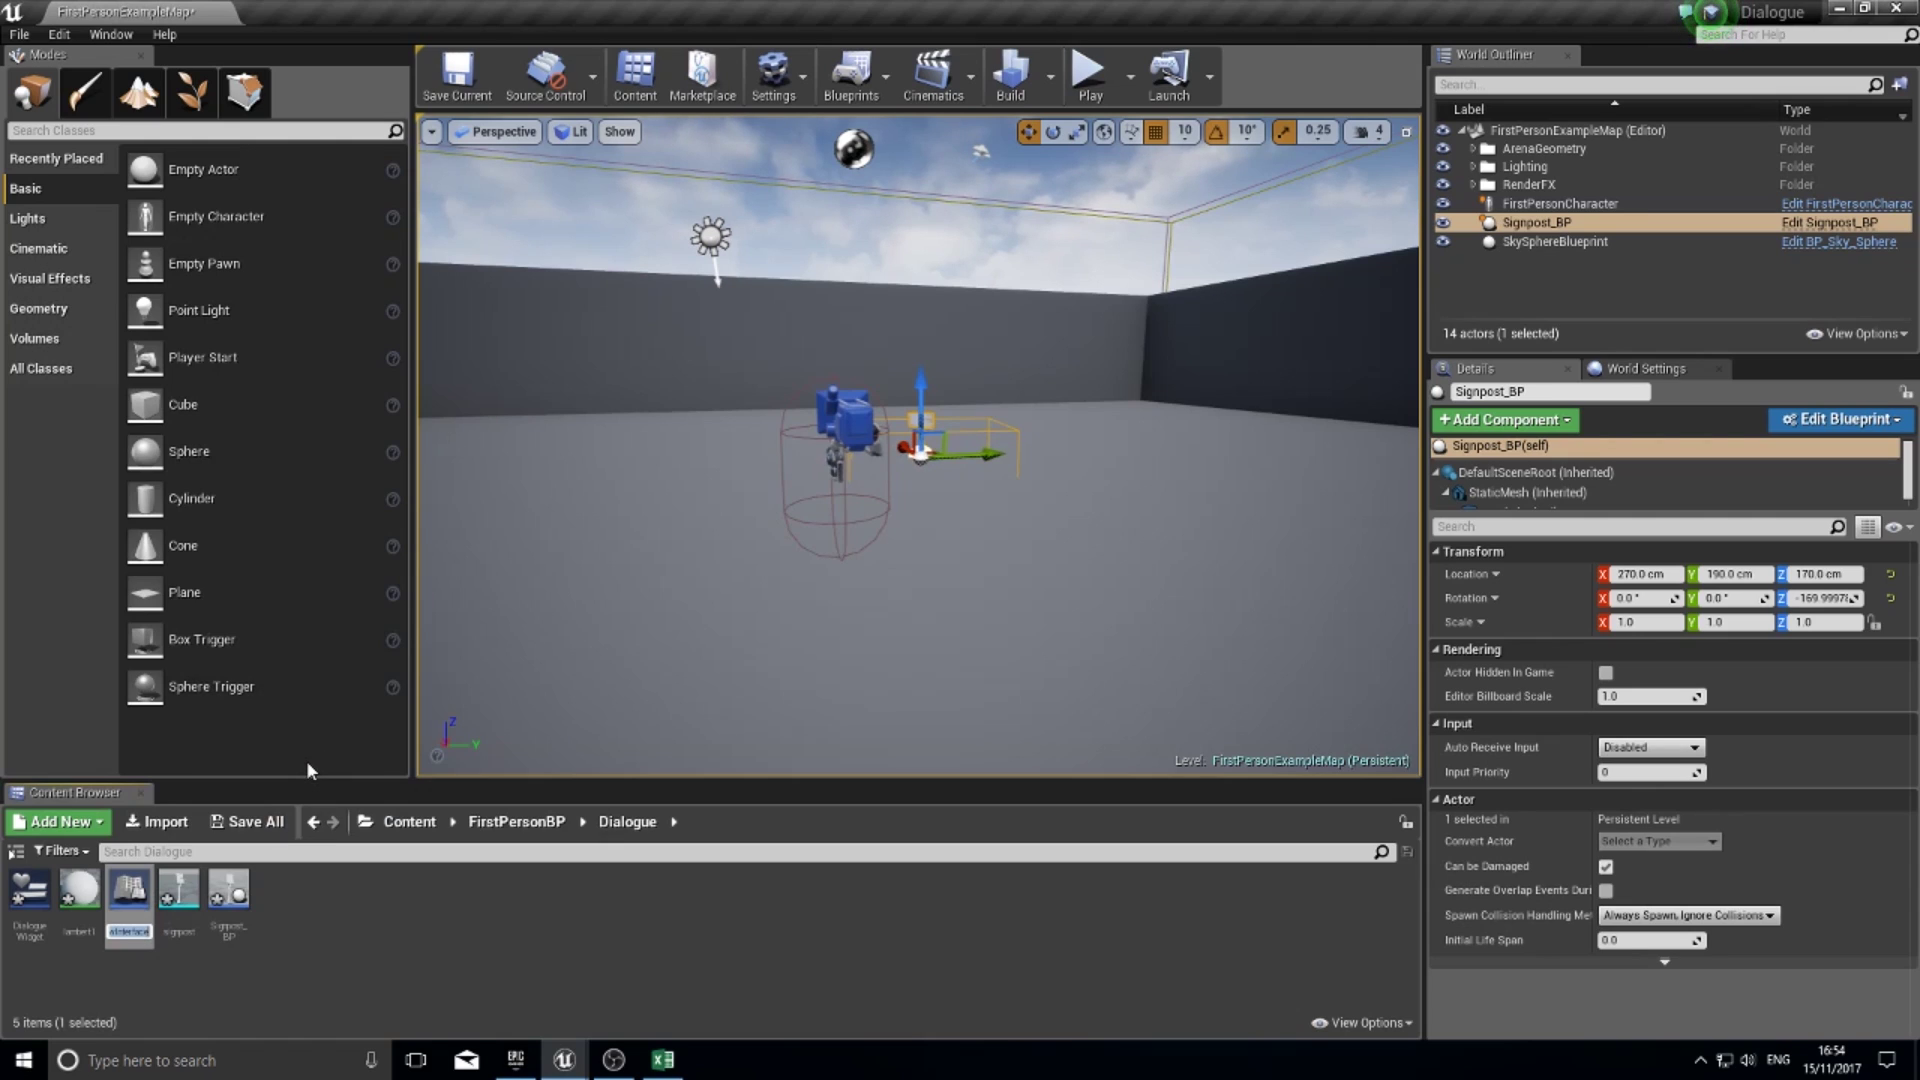
{"action": "type", "text": "Interact_I"}
{"action": "key", "text": "Return"}
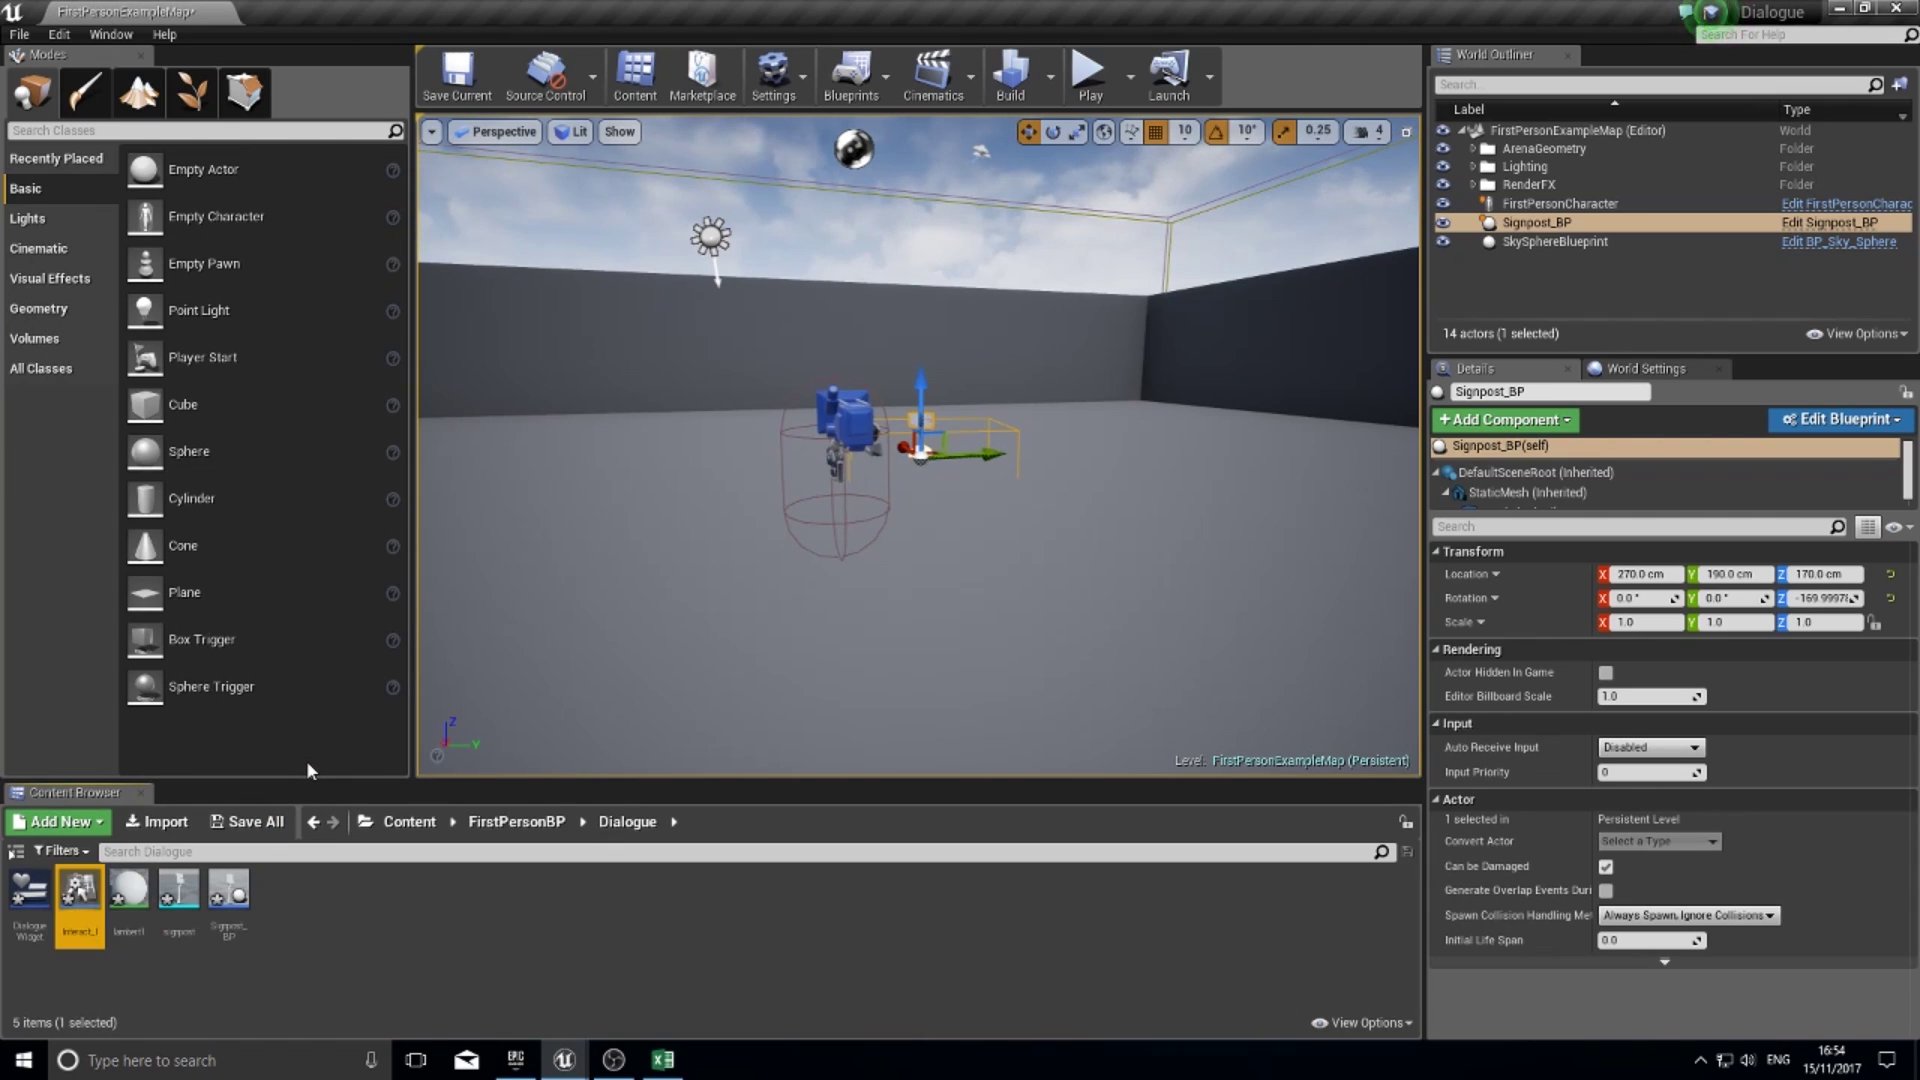
- Name the new function in the Interact_I interface Interact, and compile the interface
{"action": "double_click", "coordinate": [85, 886]}
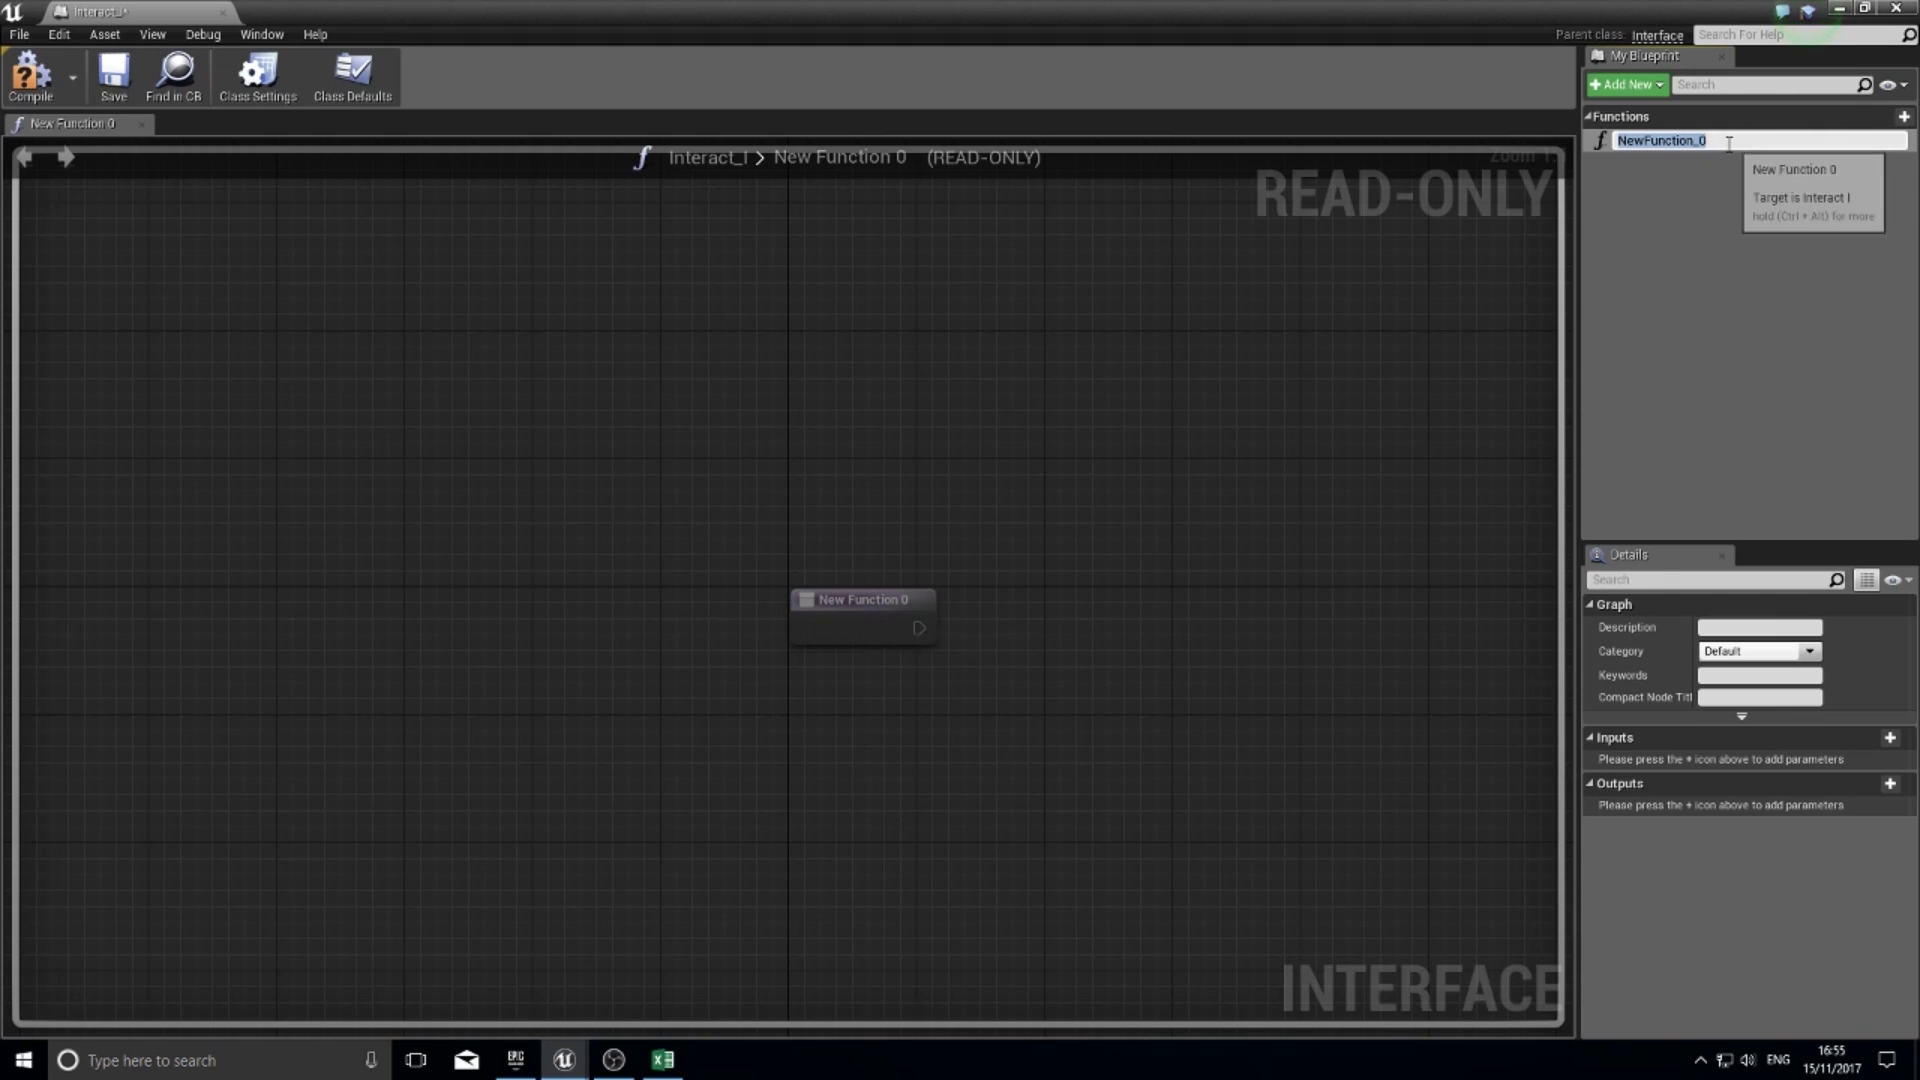
{"action": "type", "text": "Int"}
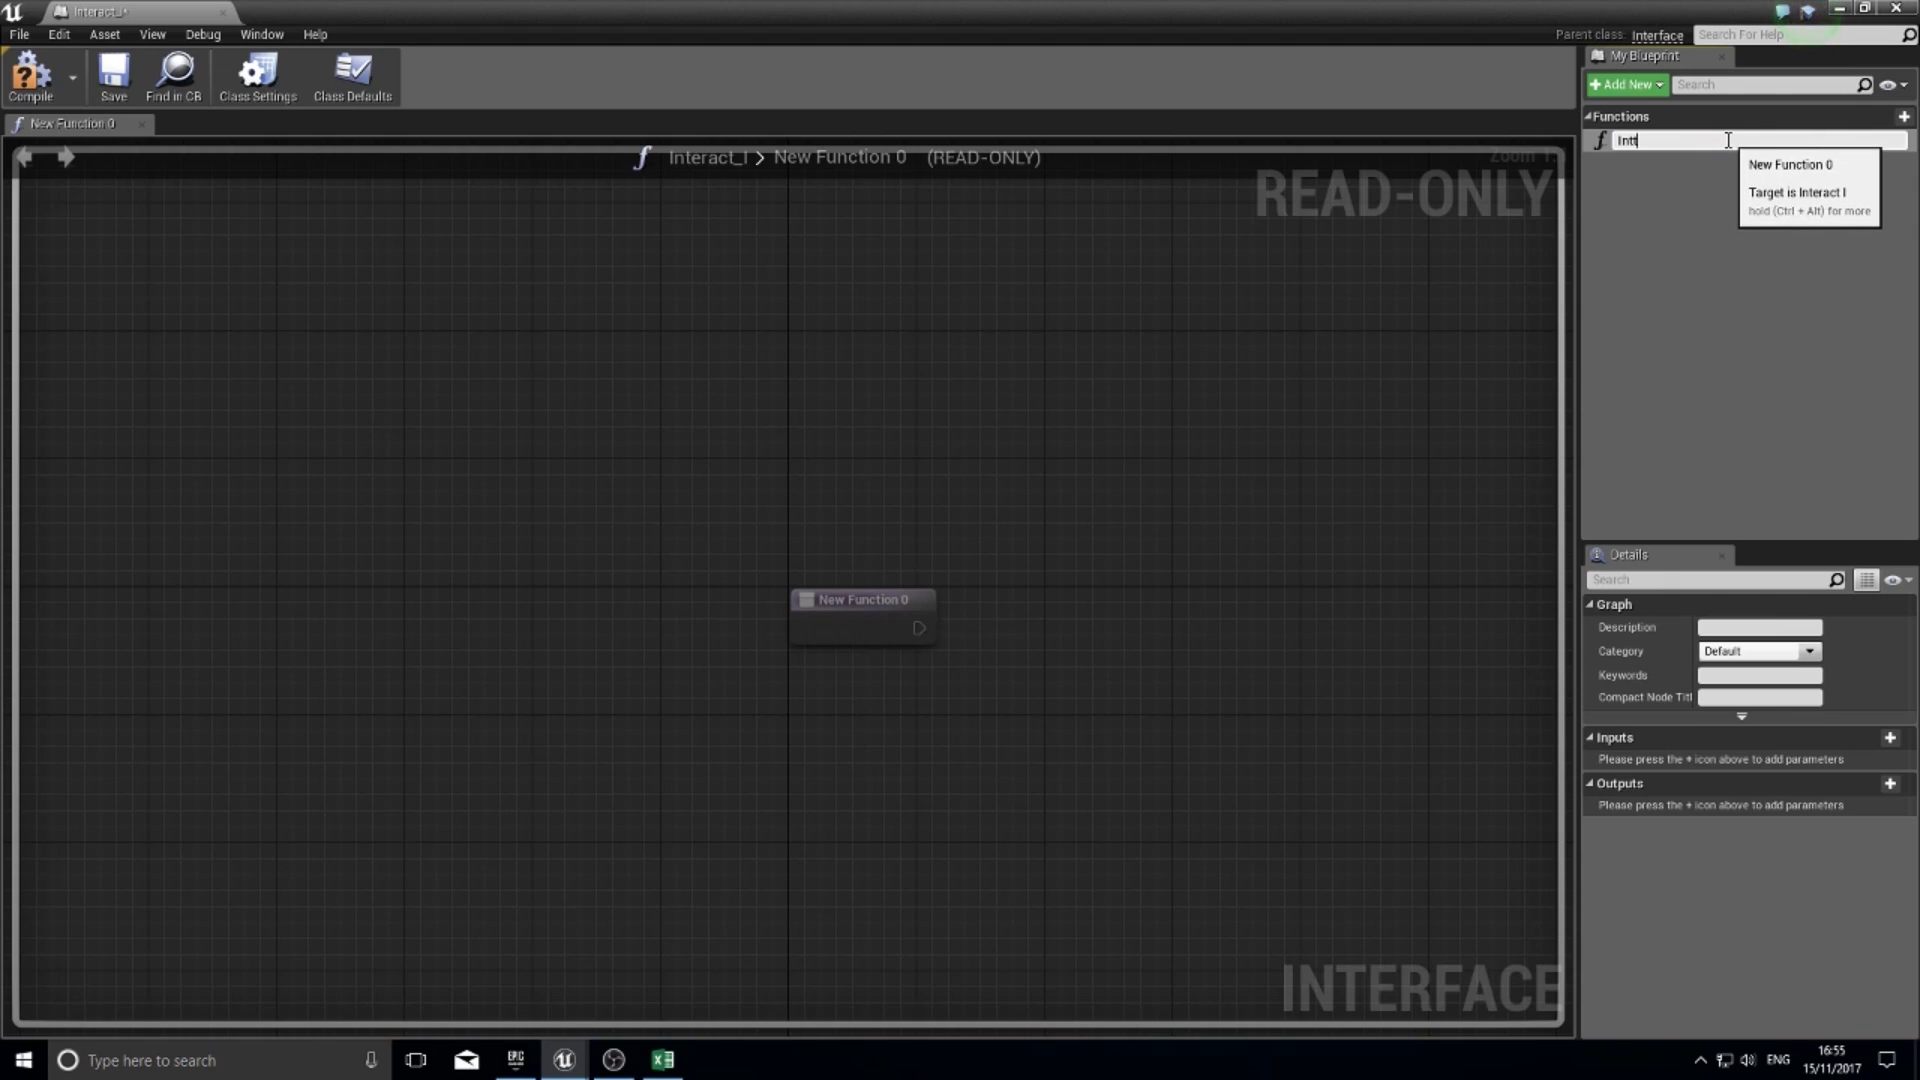
{"action": "type", "text": "eract"}
{"action": "key", "text": "Return"}
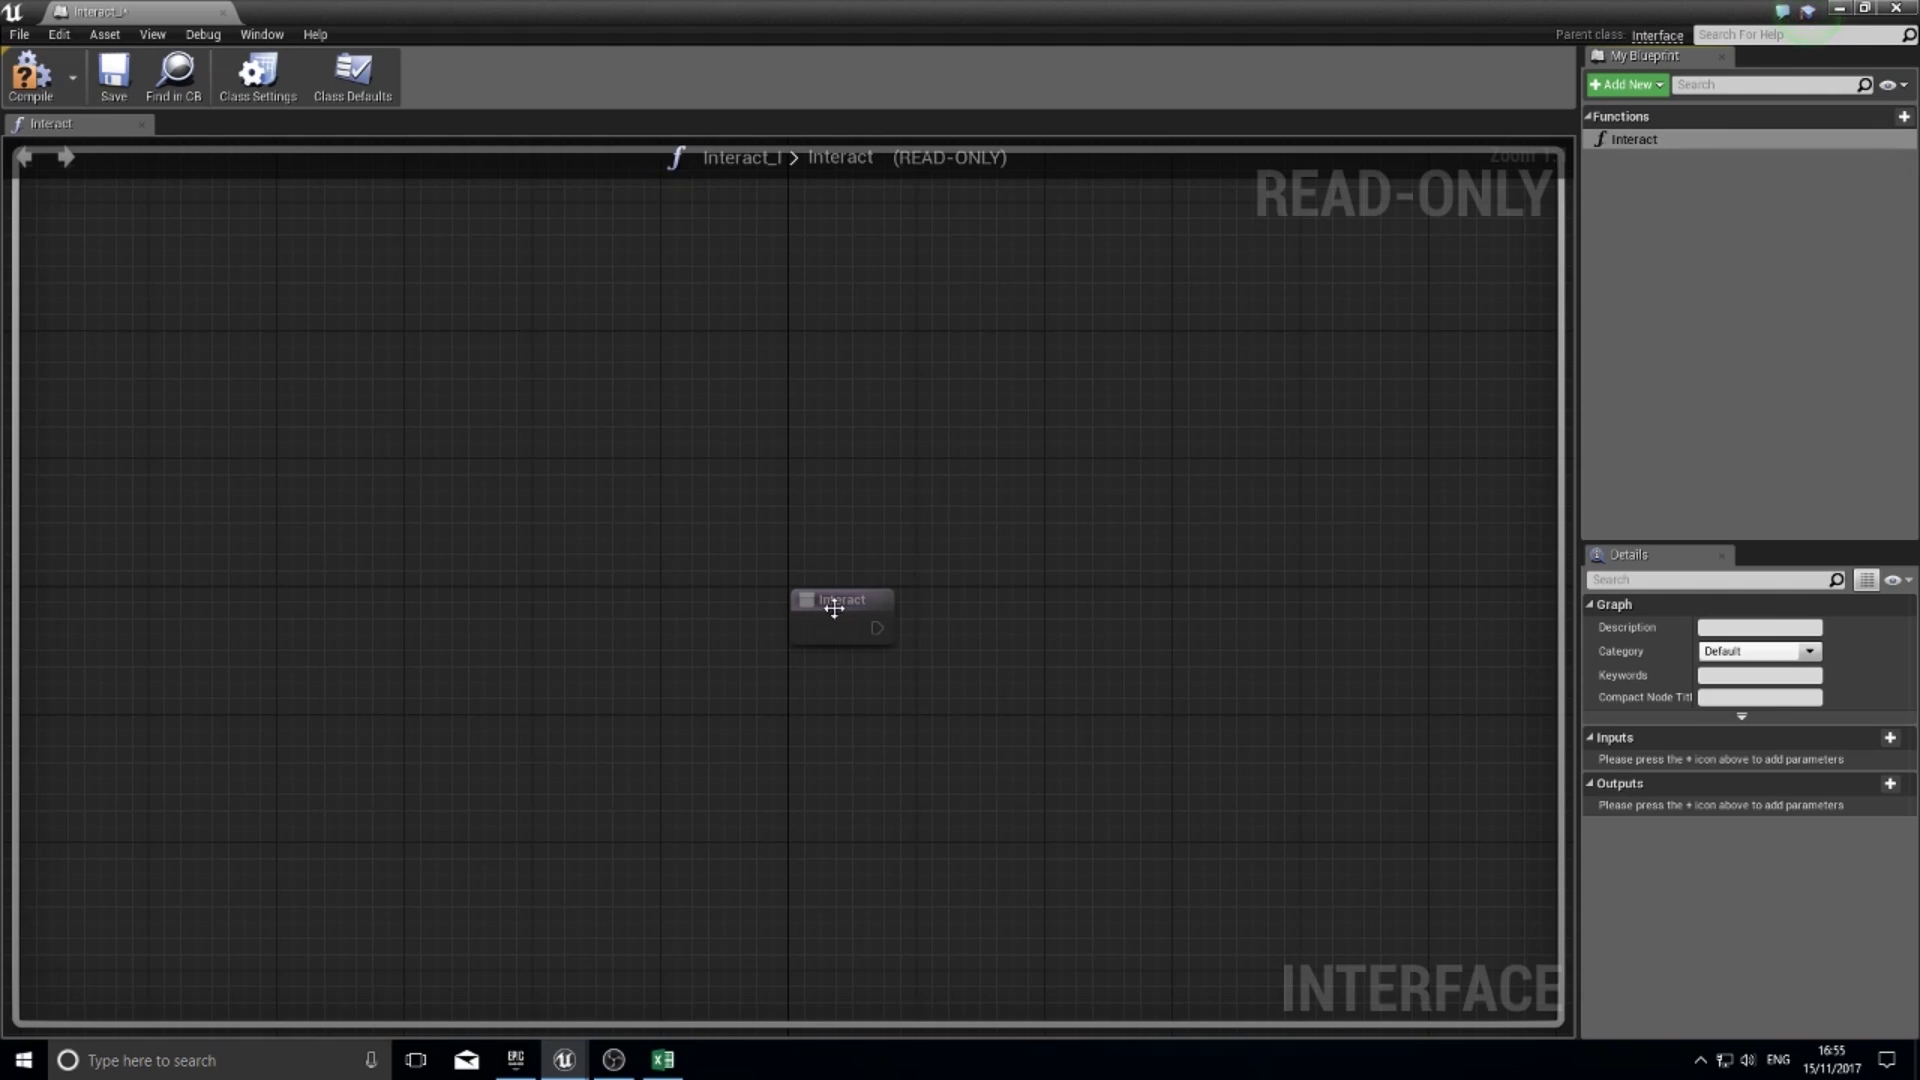
{"action": "right_click", "coordinate": [951, 524]}
{"action": "right_click", "coordinate": [1134, 558]}
{"action": "left_click", "coordinate": [30, 75]}
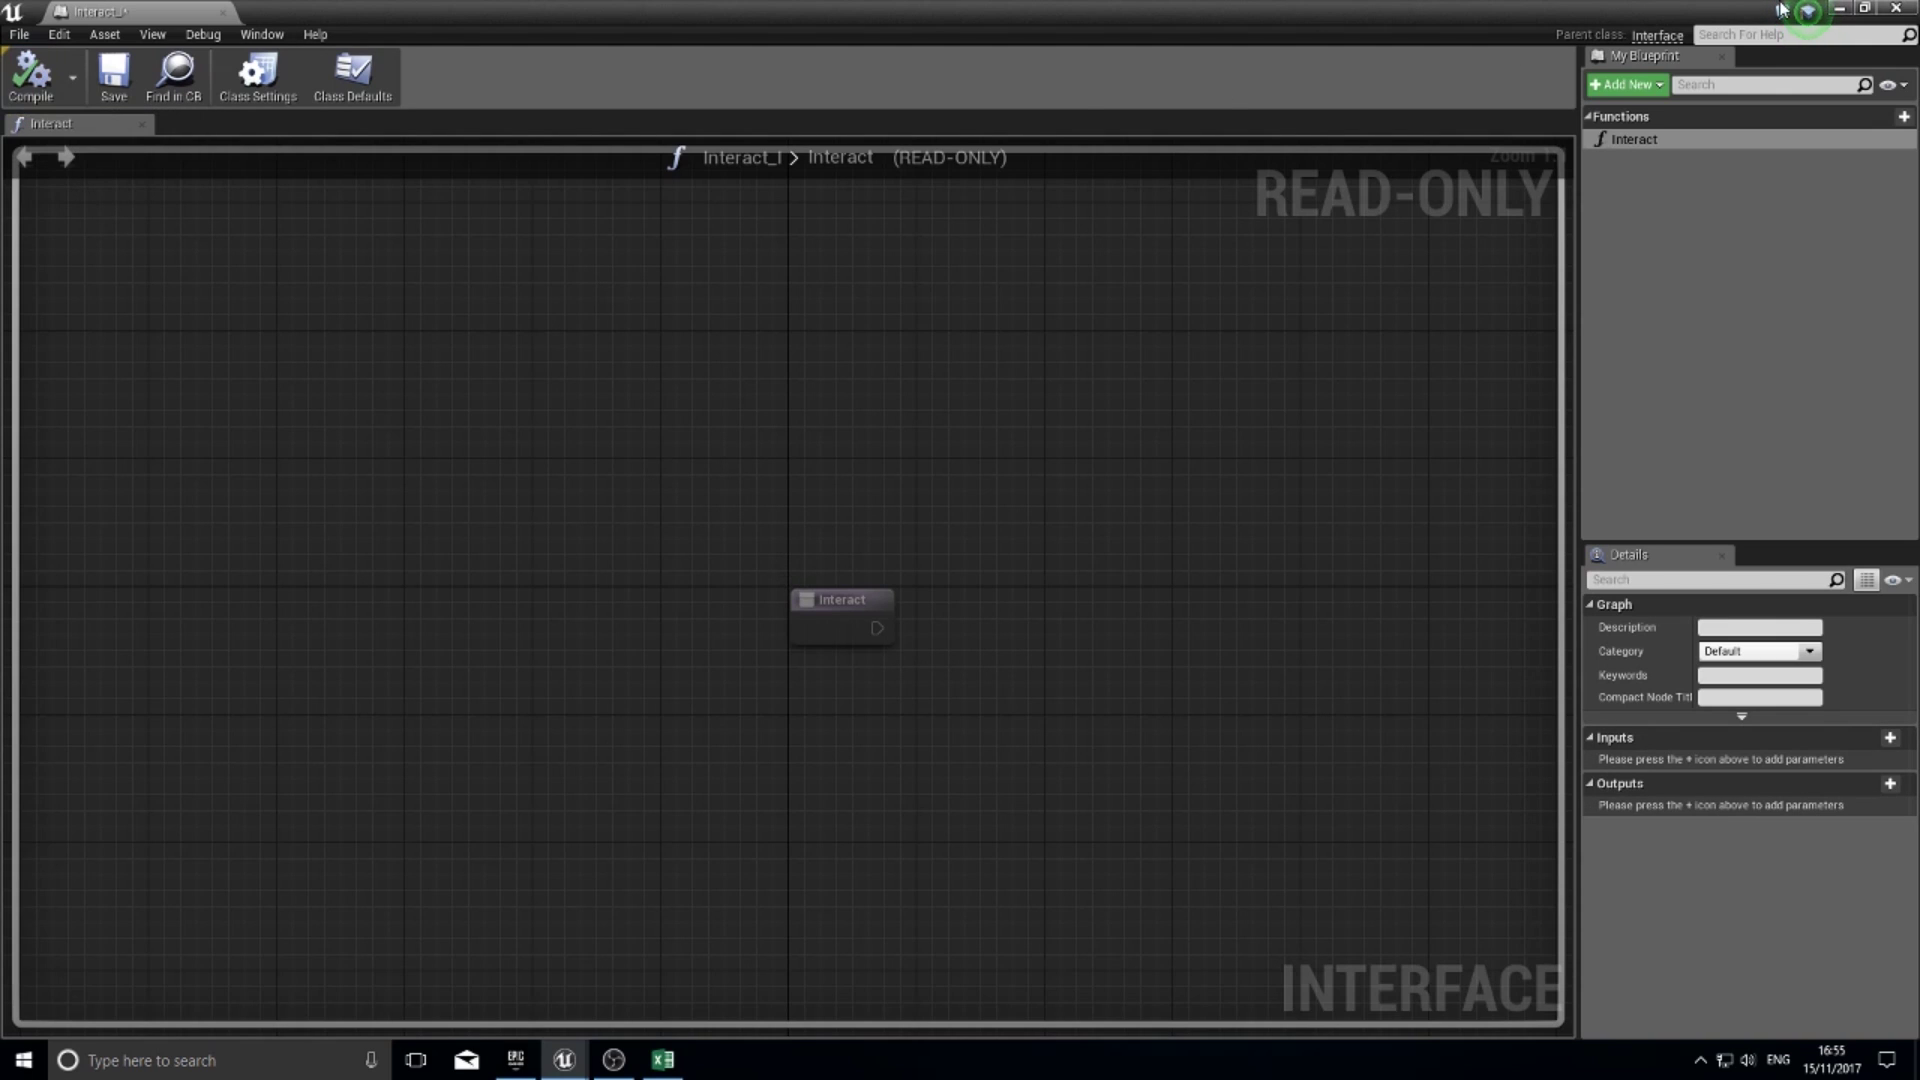
{"action": "left_click", "coordinate": [1894, 9]}
- Switch to the RPG project and compare the NPC and InfoPoint actors with their trigger boxes and properties
{"action": "mouse_move", "coordinate": [564, 1059]}
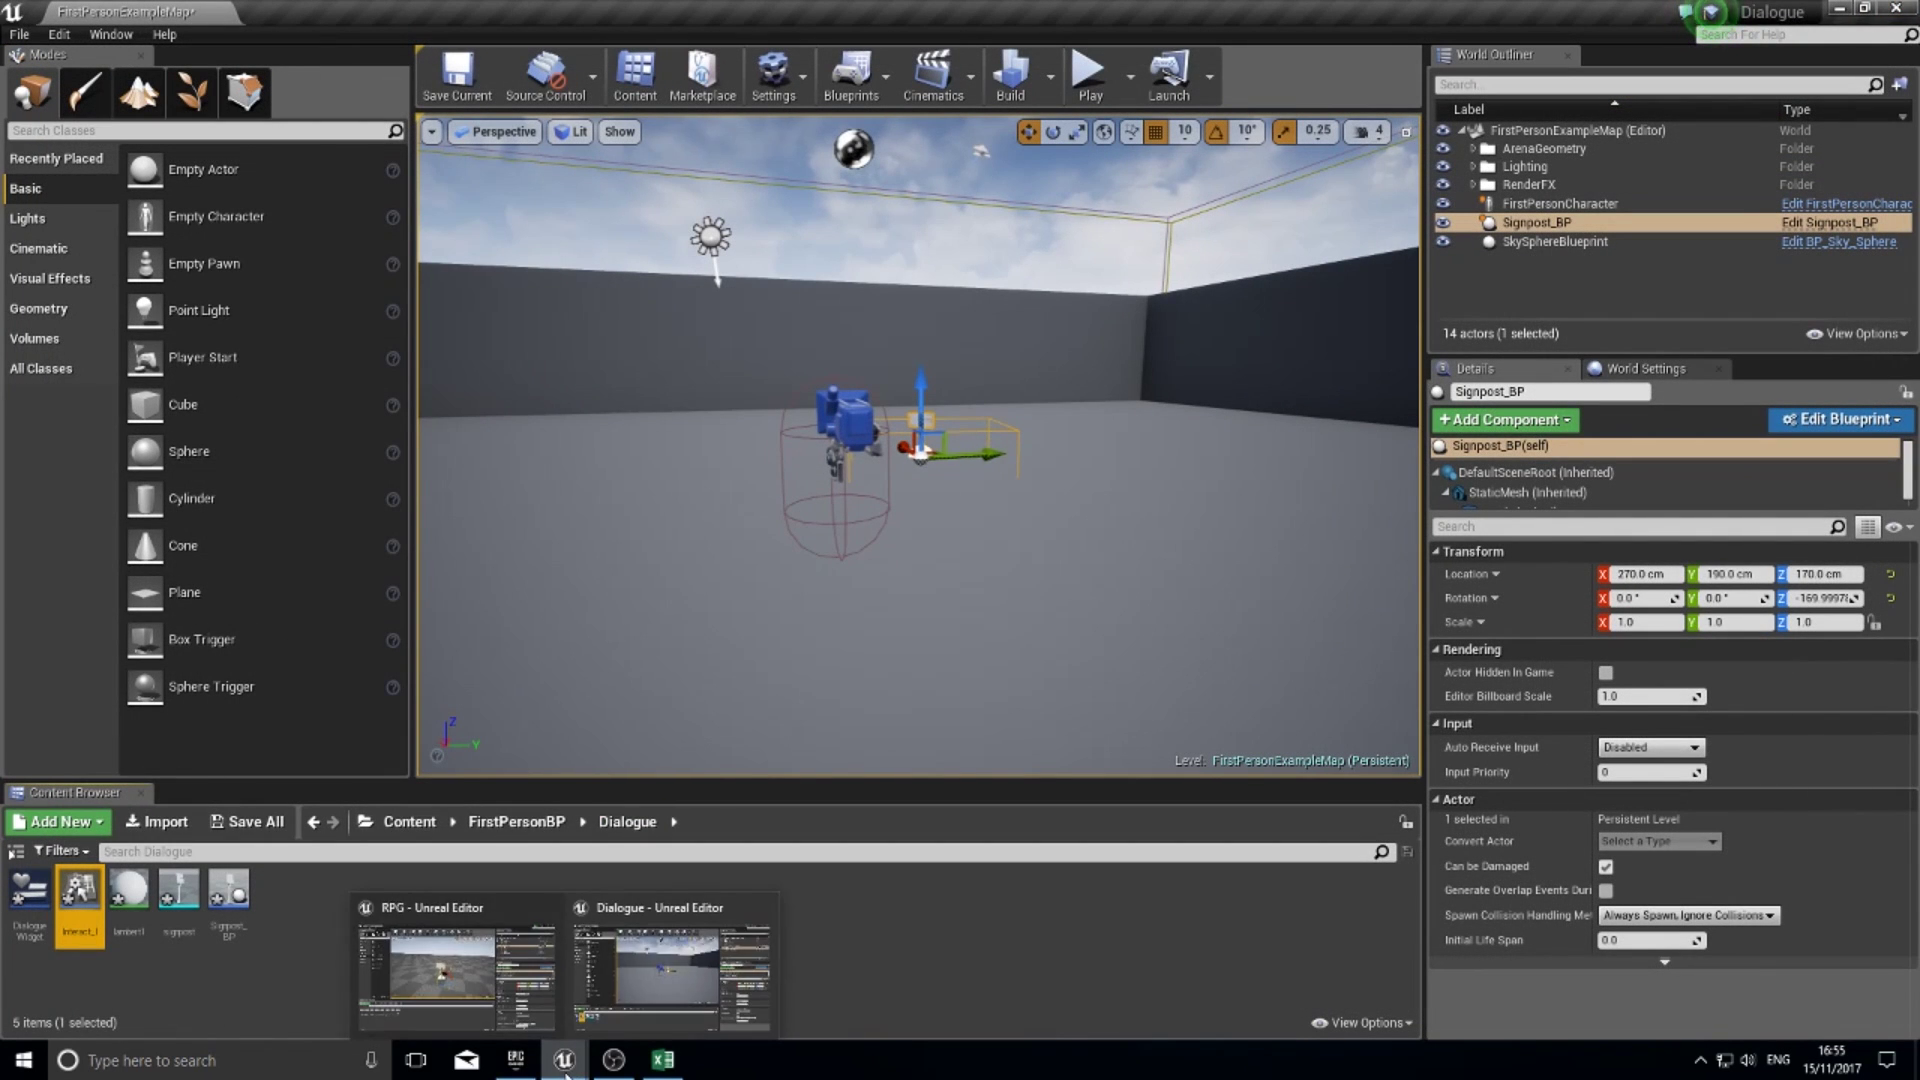
{"action": "left_click", "coordinate": [499, 963]}
{"action": "mouse_move", "coordinate": [866, 610]}
{"action": "right_mouse_down"}
{"action": "mouse_move", "coordinate": [720, 609]}
{"action": "mouse_move", "coordinate": [870, 599]}
{"action": "right_mouse_up"}
{"action": "left_click", "coordinate": [773, 383]}
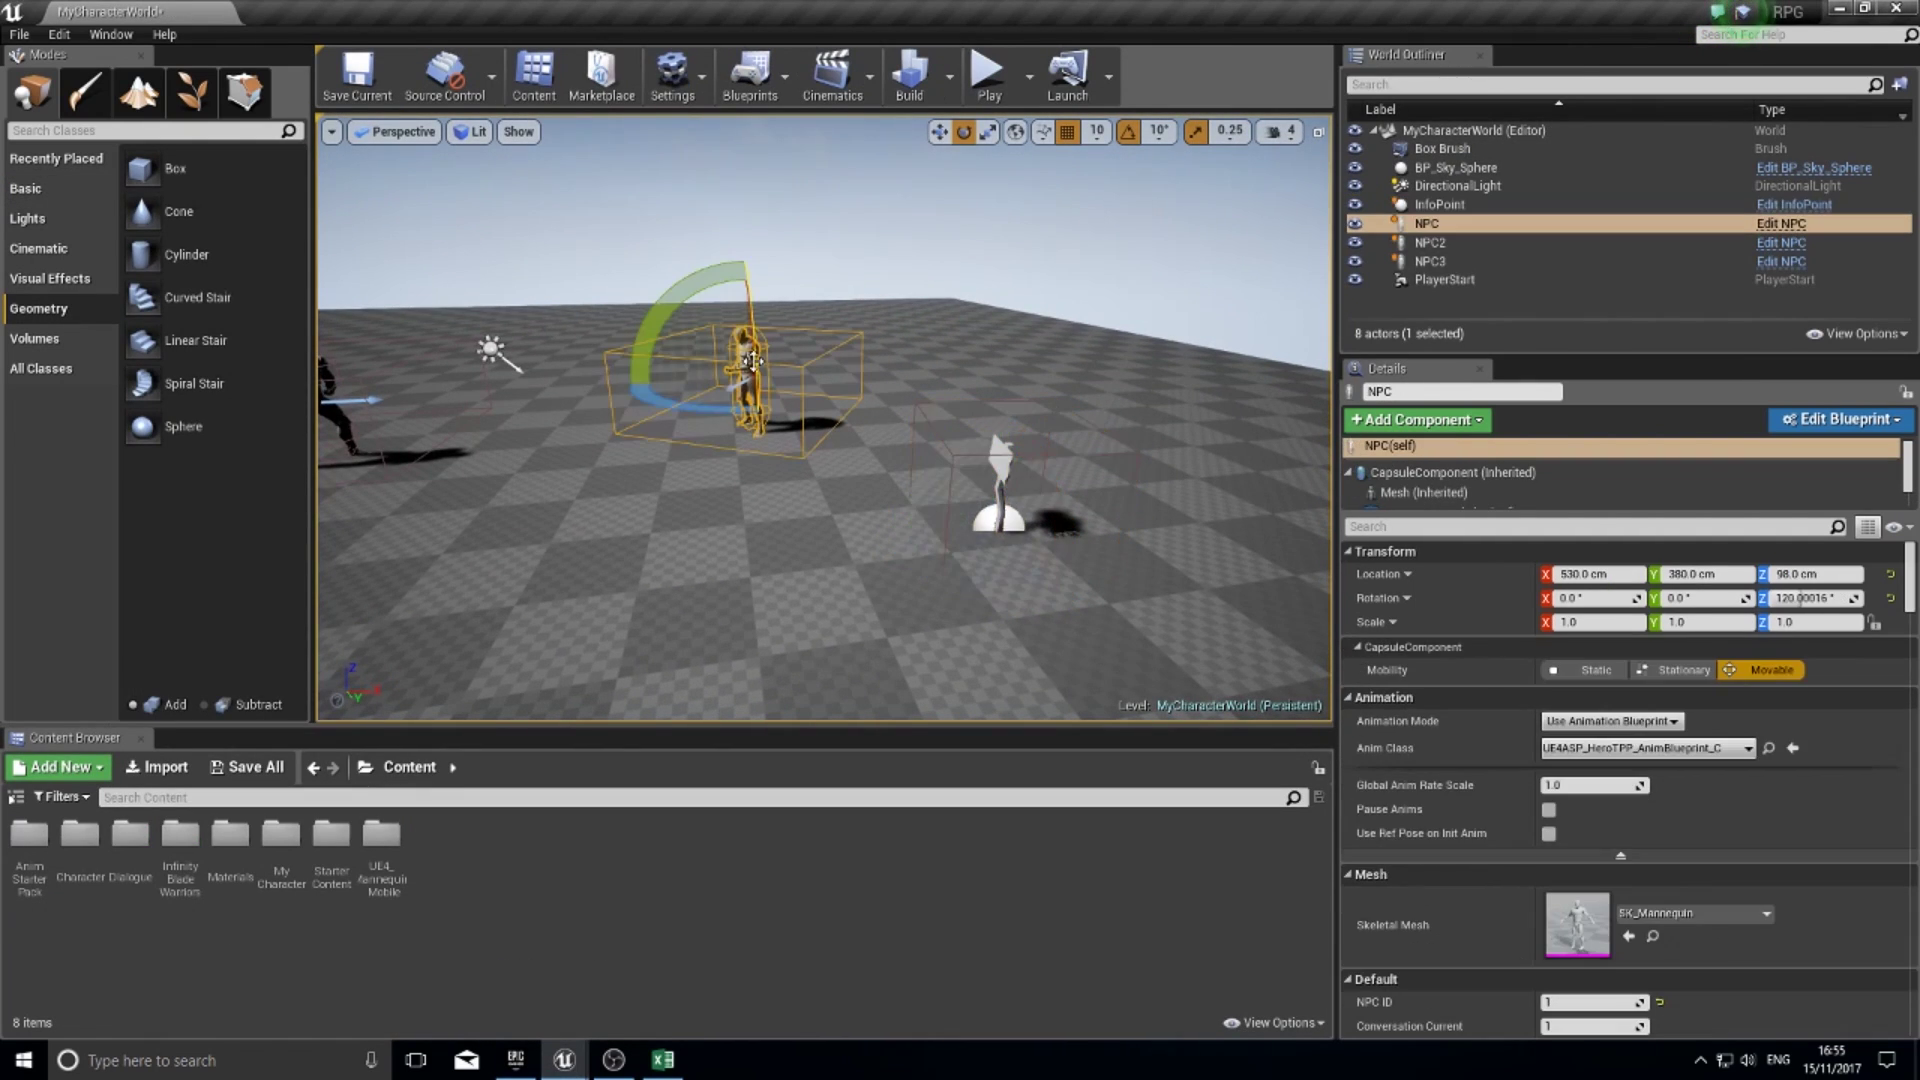
{"action": "left_click", "coordinate": [1001, 458]}
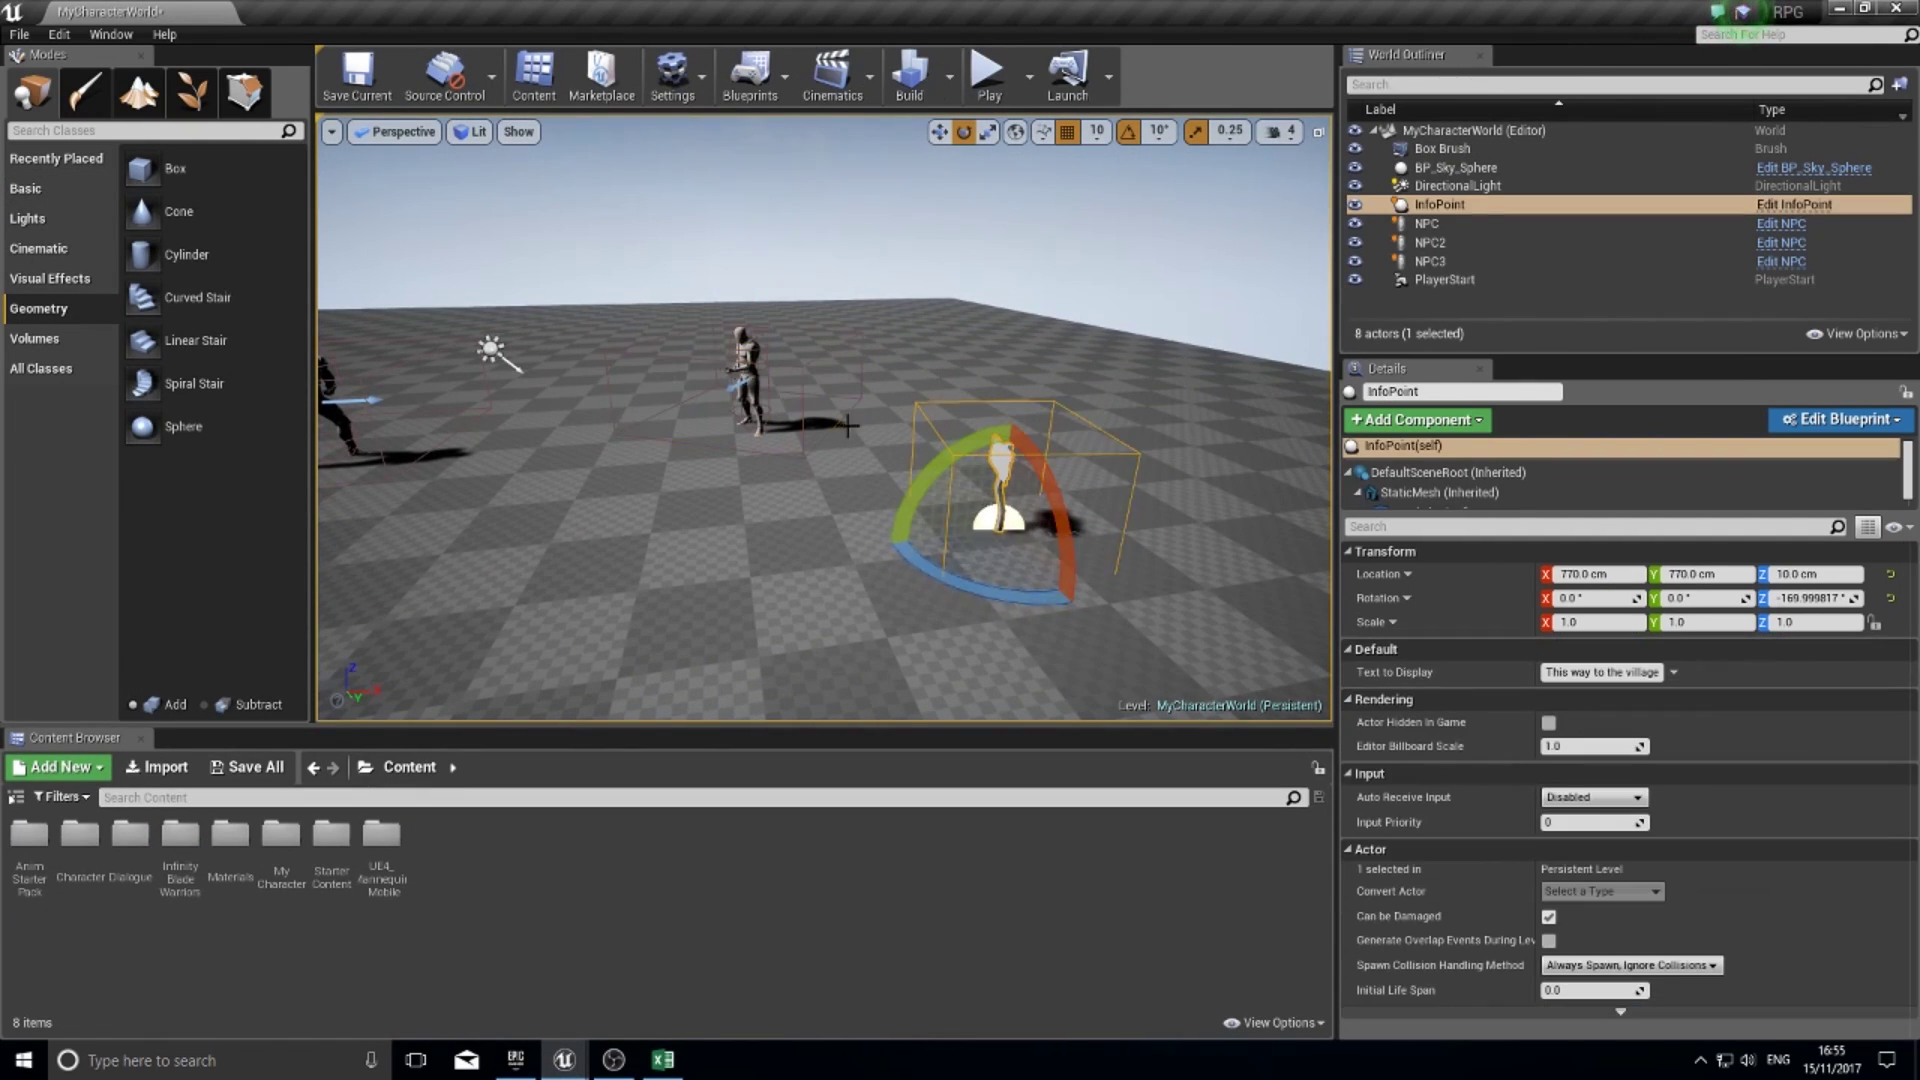
{"action": "scroll", "coordinate": [781, 403], "scroll_direction": "up", "scroll_amount": 3}
{"action": "left_click", "coordinate": [781, 403]}
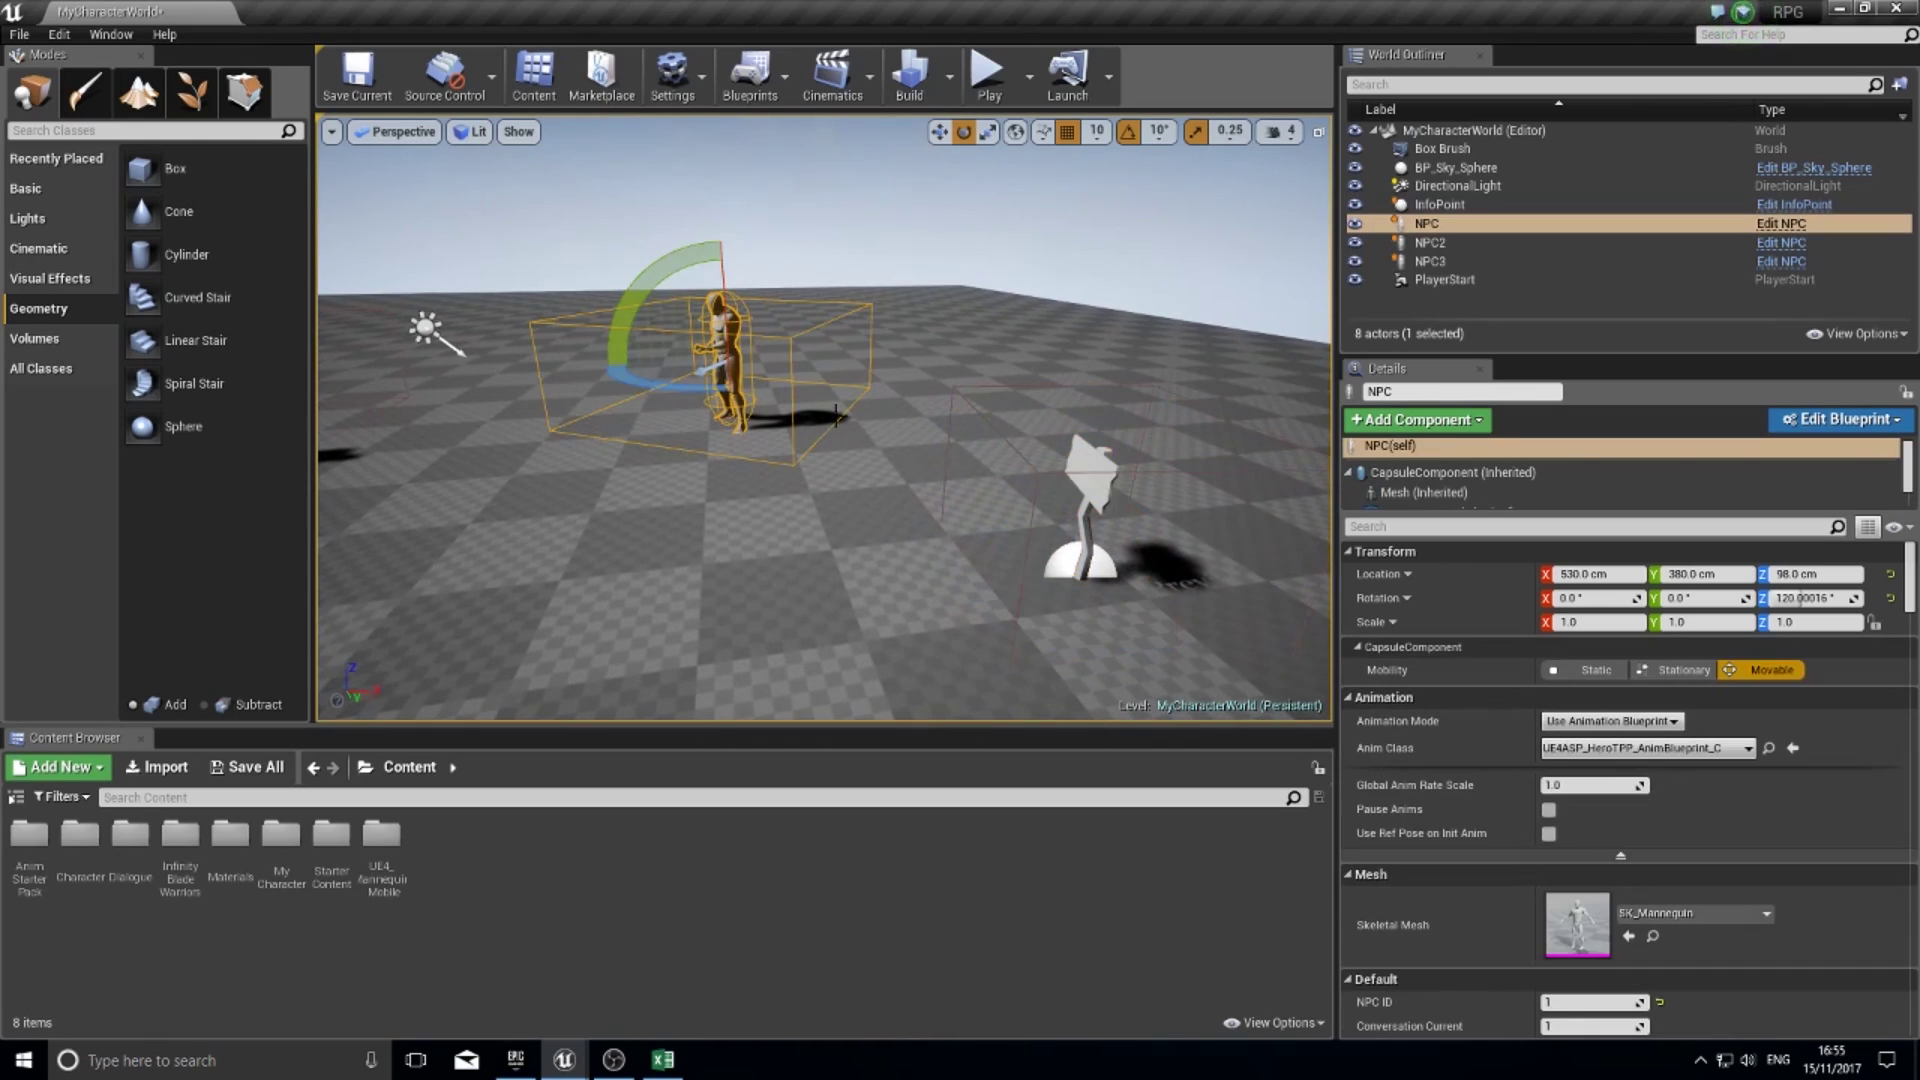
{"action": "left_click", "coordinate": [1095, 478]}
{"action": "right_click_drag", "start_coordinate": [941, 496], "coordinate": [1019, 496]}
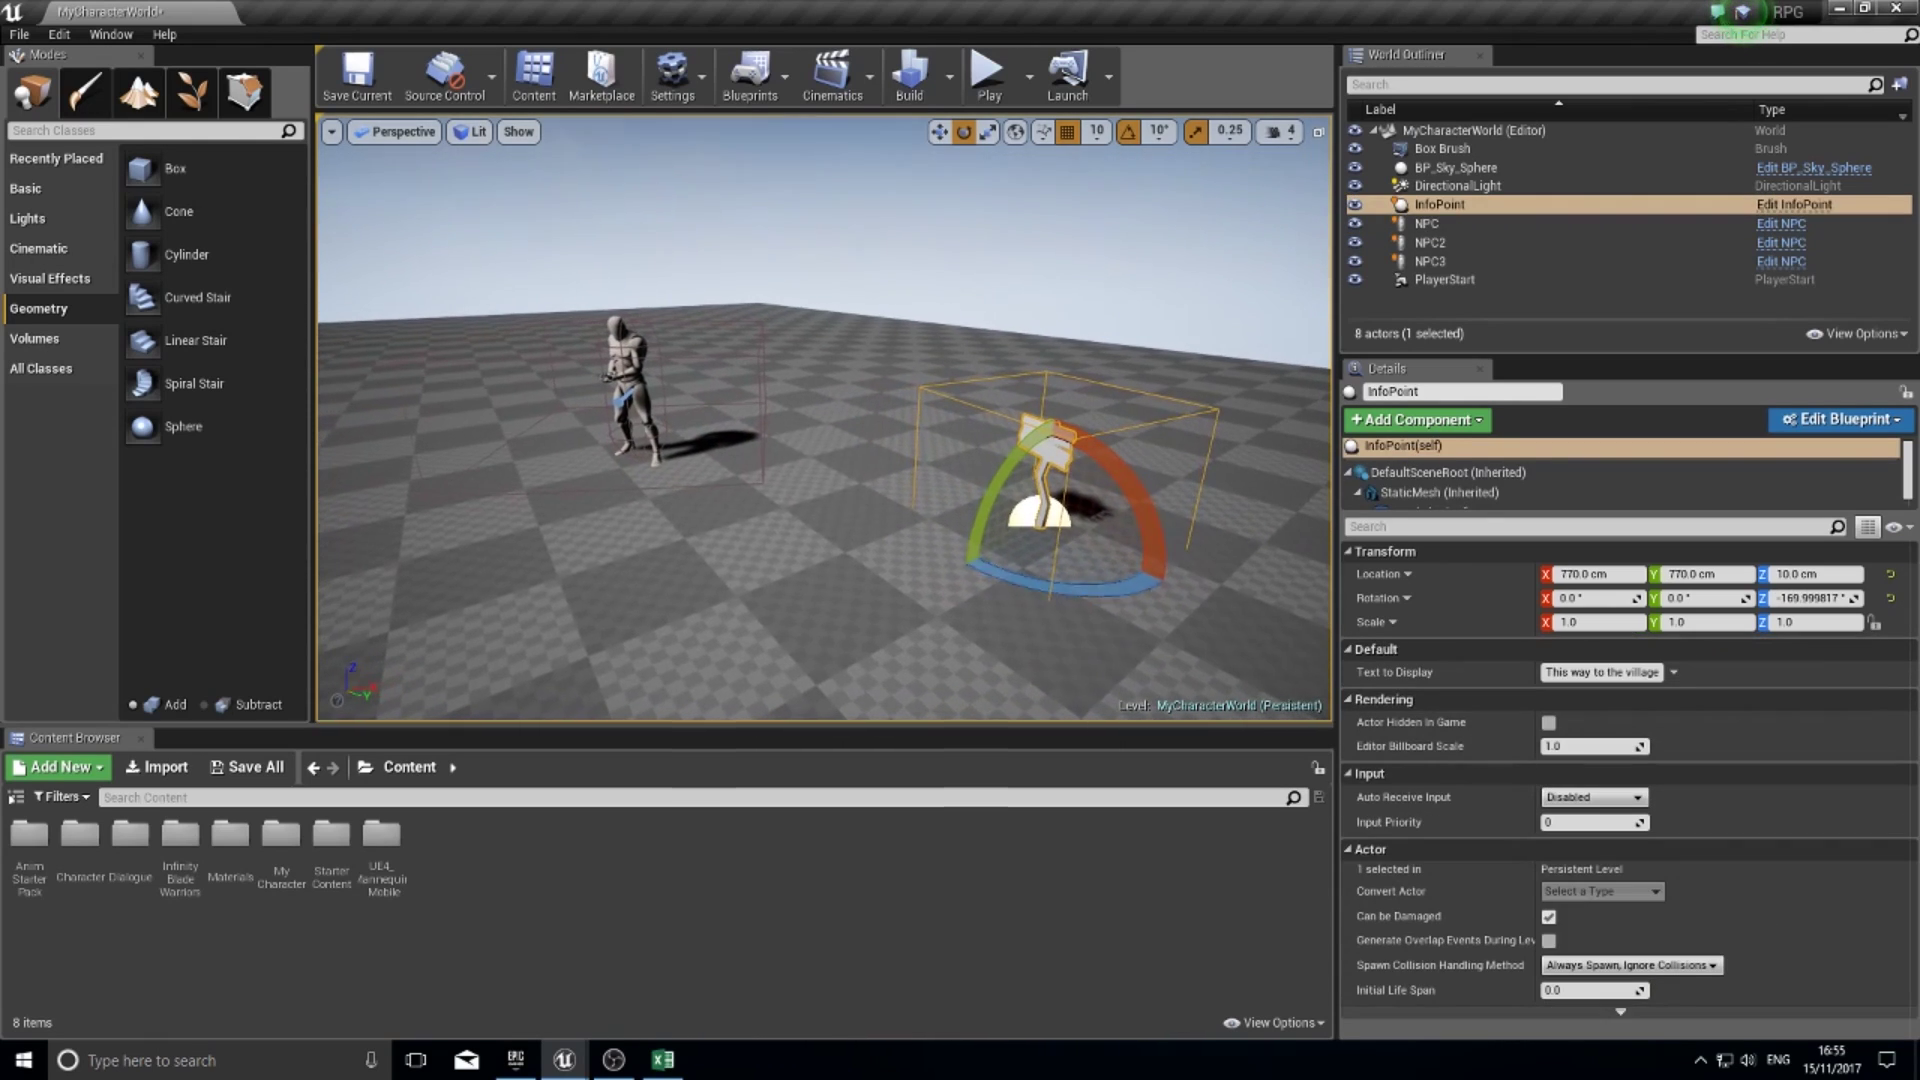
{"action": "left_click", "coordinate": [607, 362]}
{"action": "left_click", "coordinate": [1036, 440]}
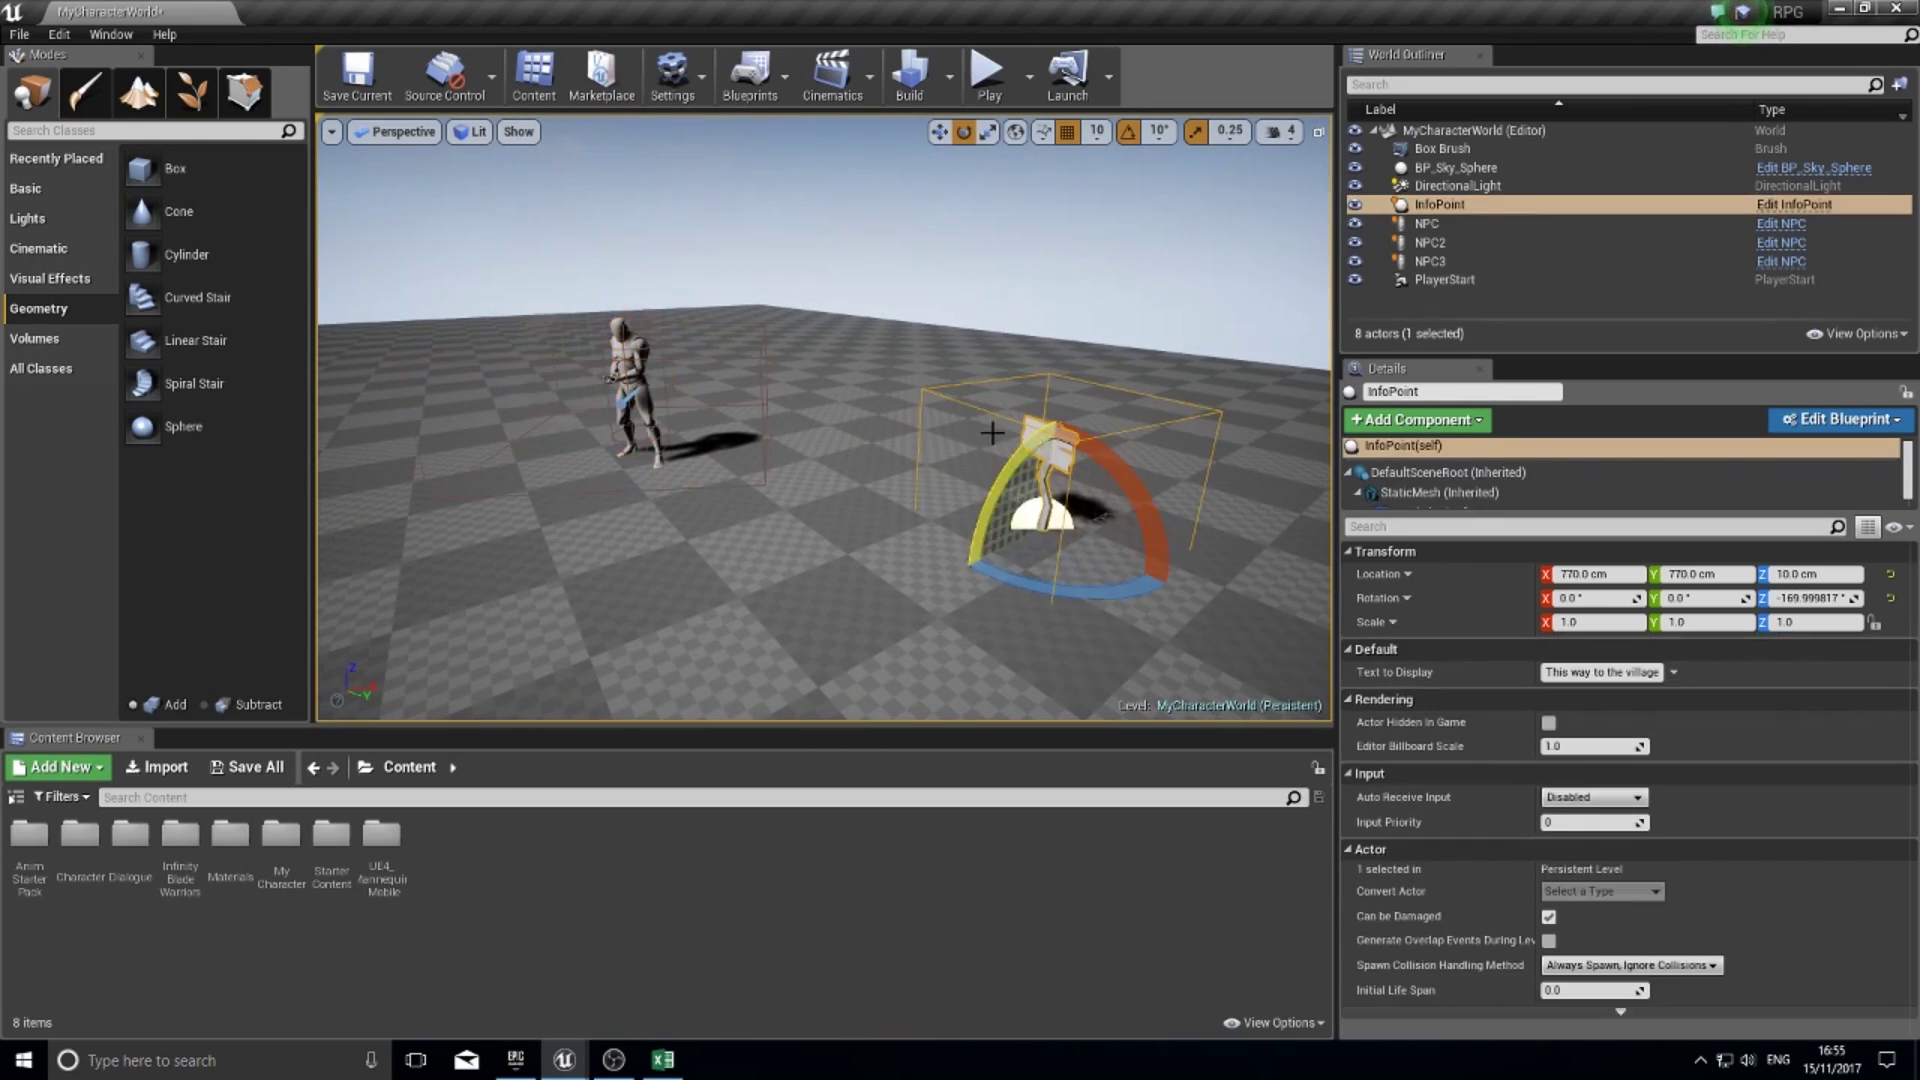
{"action": "left_click", "coordinate": [688, 368]}
{"action": "left_click", "coordinate": [1029, 455]}
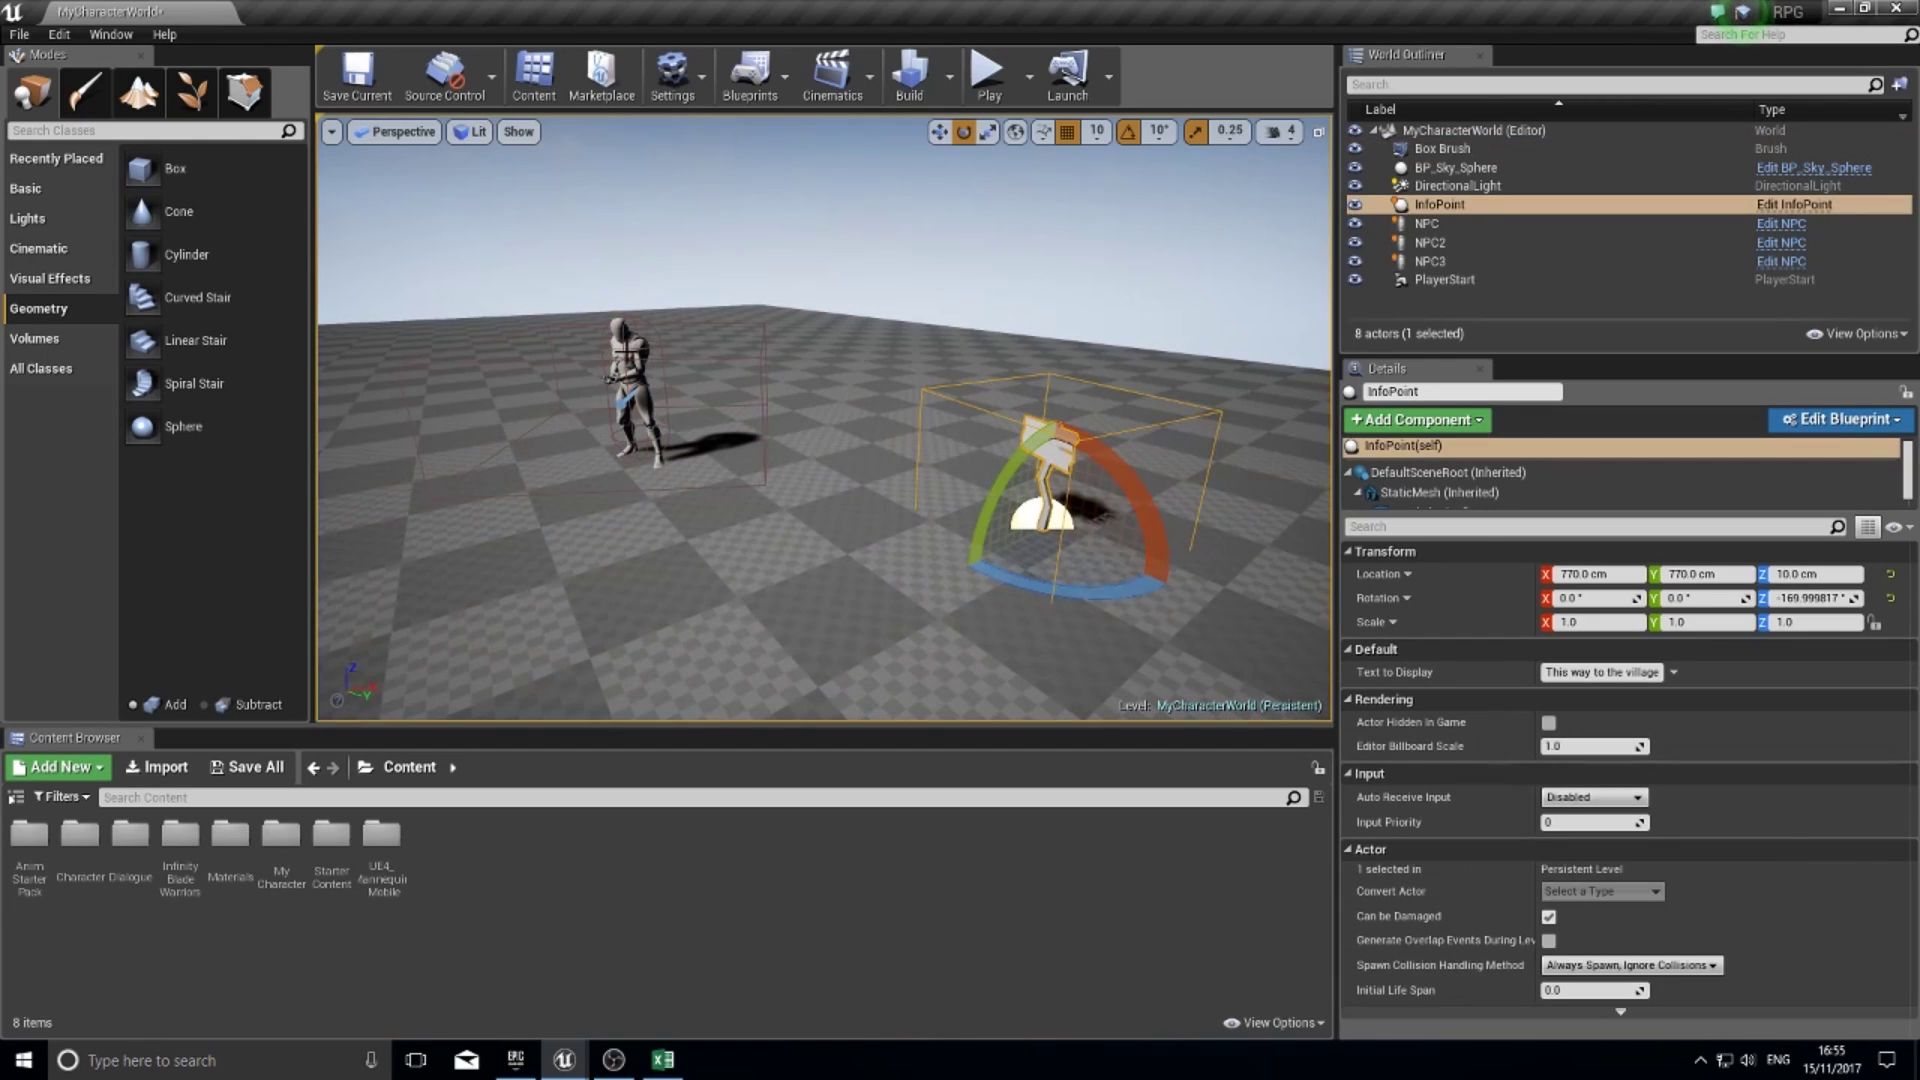
{"action": "left_click", "coordinate": [617, 384]}
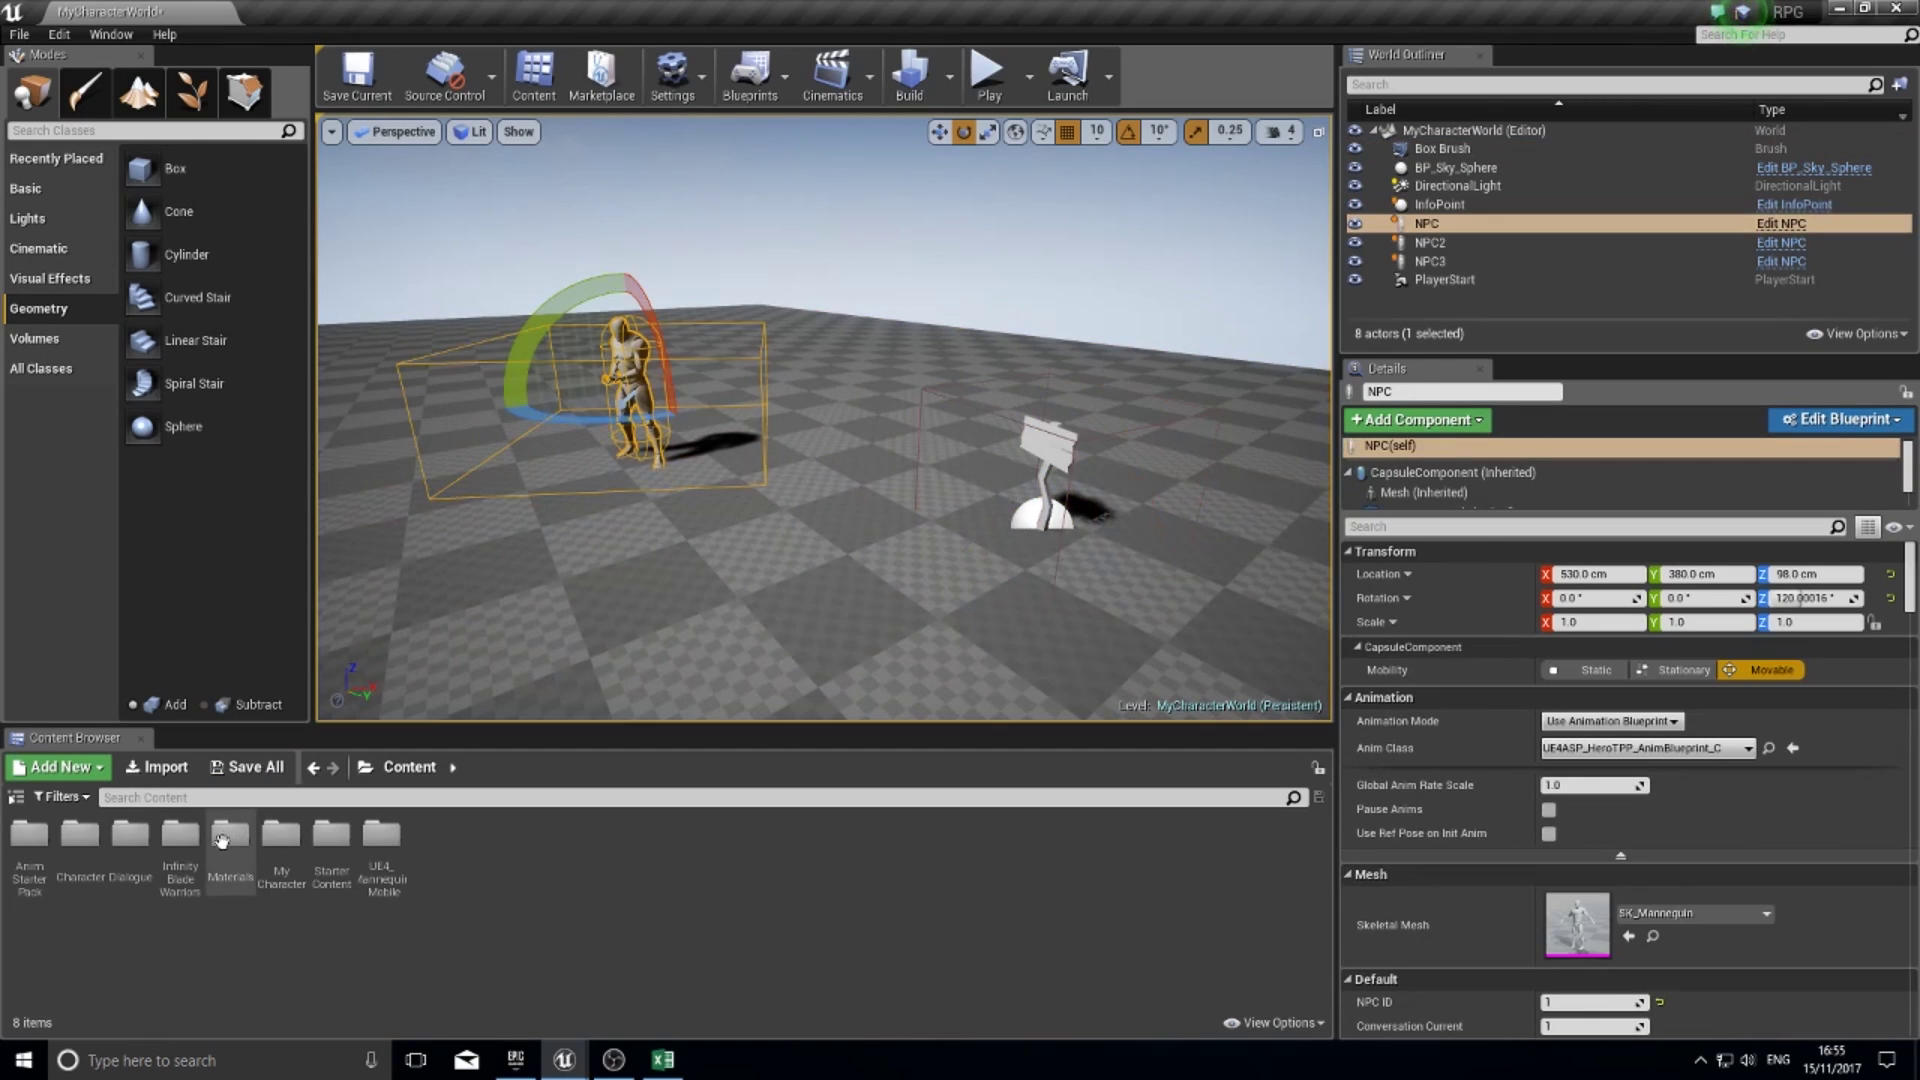
- Open the RPG project's PlayerCharacter blueprint and align the Interact I node with the Branch node in the event graph
{"action": "double_click", "coordinate": [80, 834]}
{"action": "double_click", "coordinate": [331, 845]}
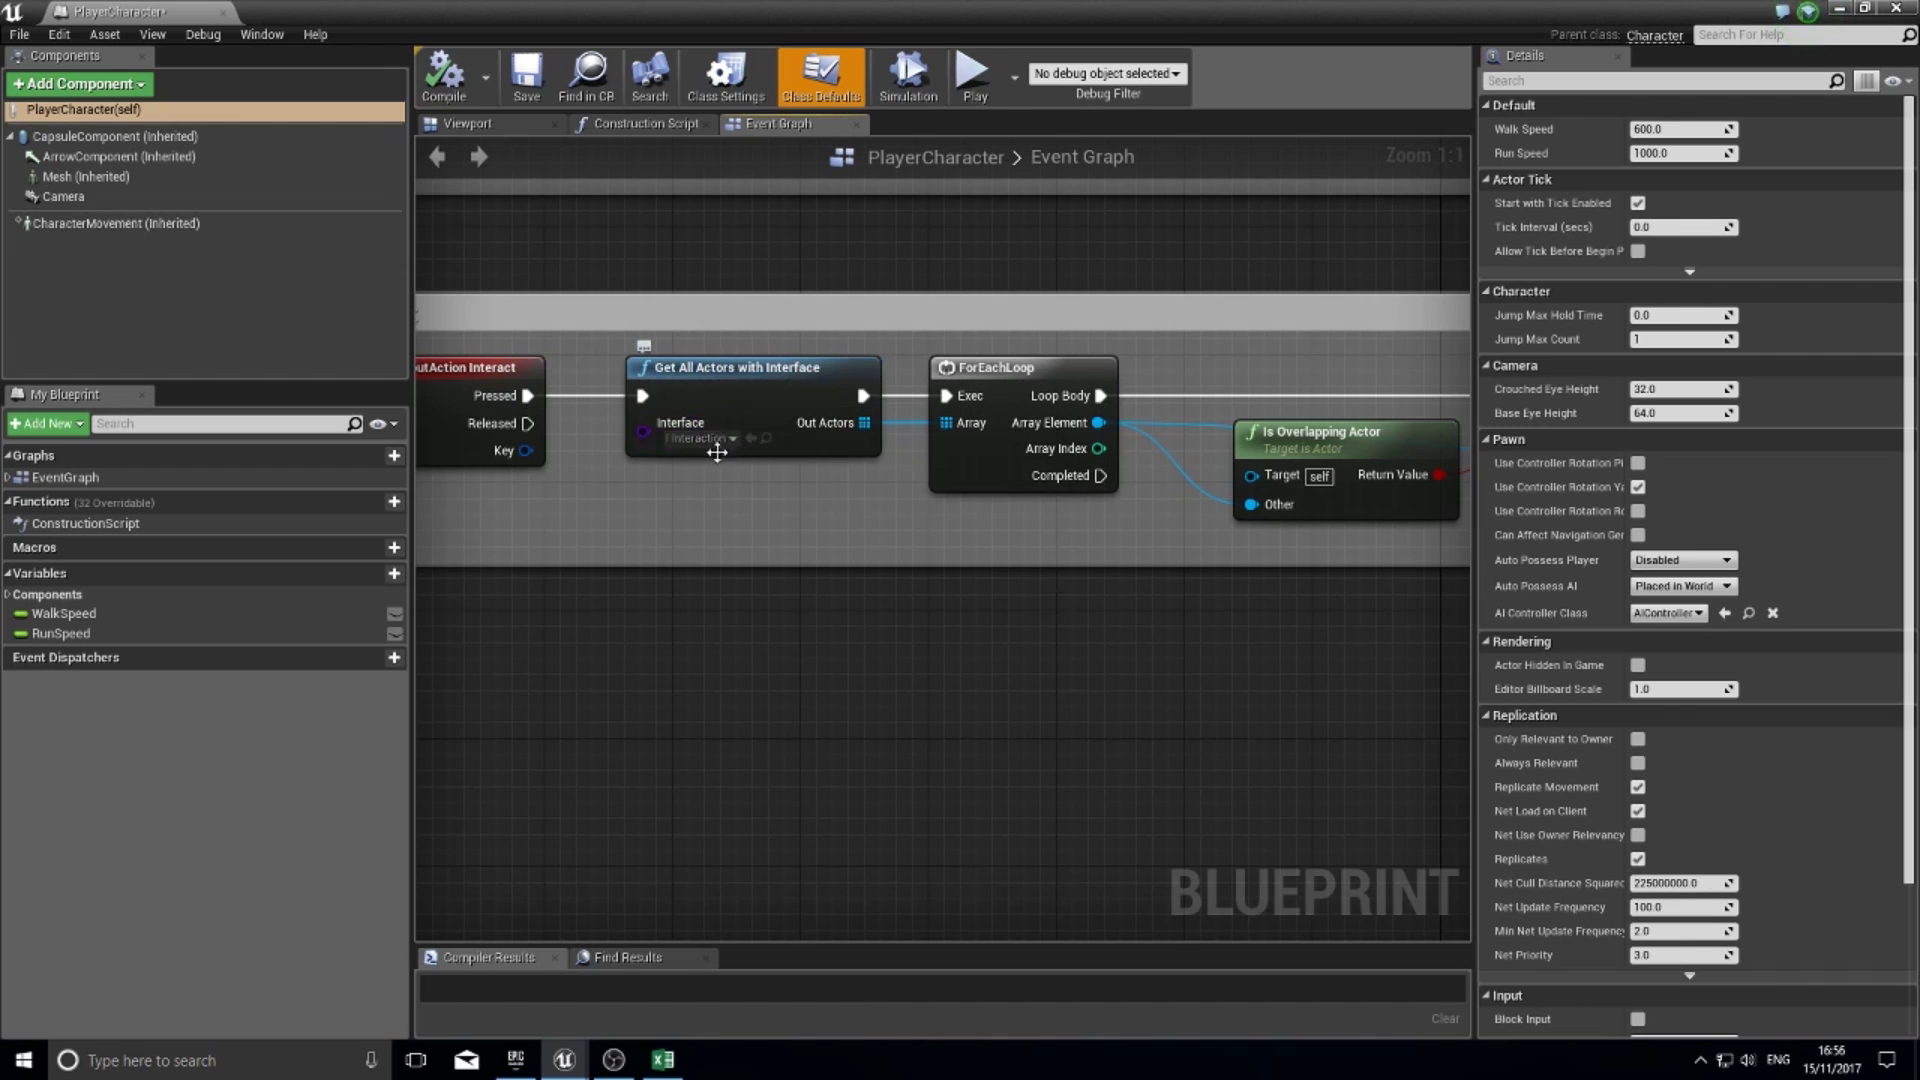
{"action": "right_click_drag", "start_coordinate": [857, 508], "coordinate": [620, 508]}
{"action": "right_click_drag", "start_coordinate": [1234, 508], "coordinate": [878, 506]}
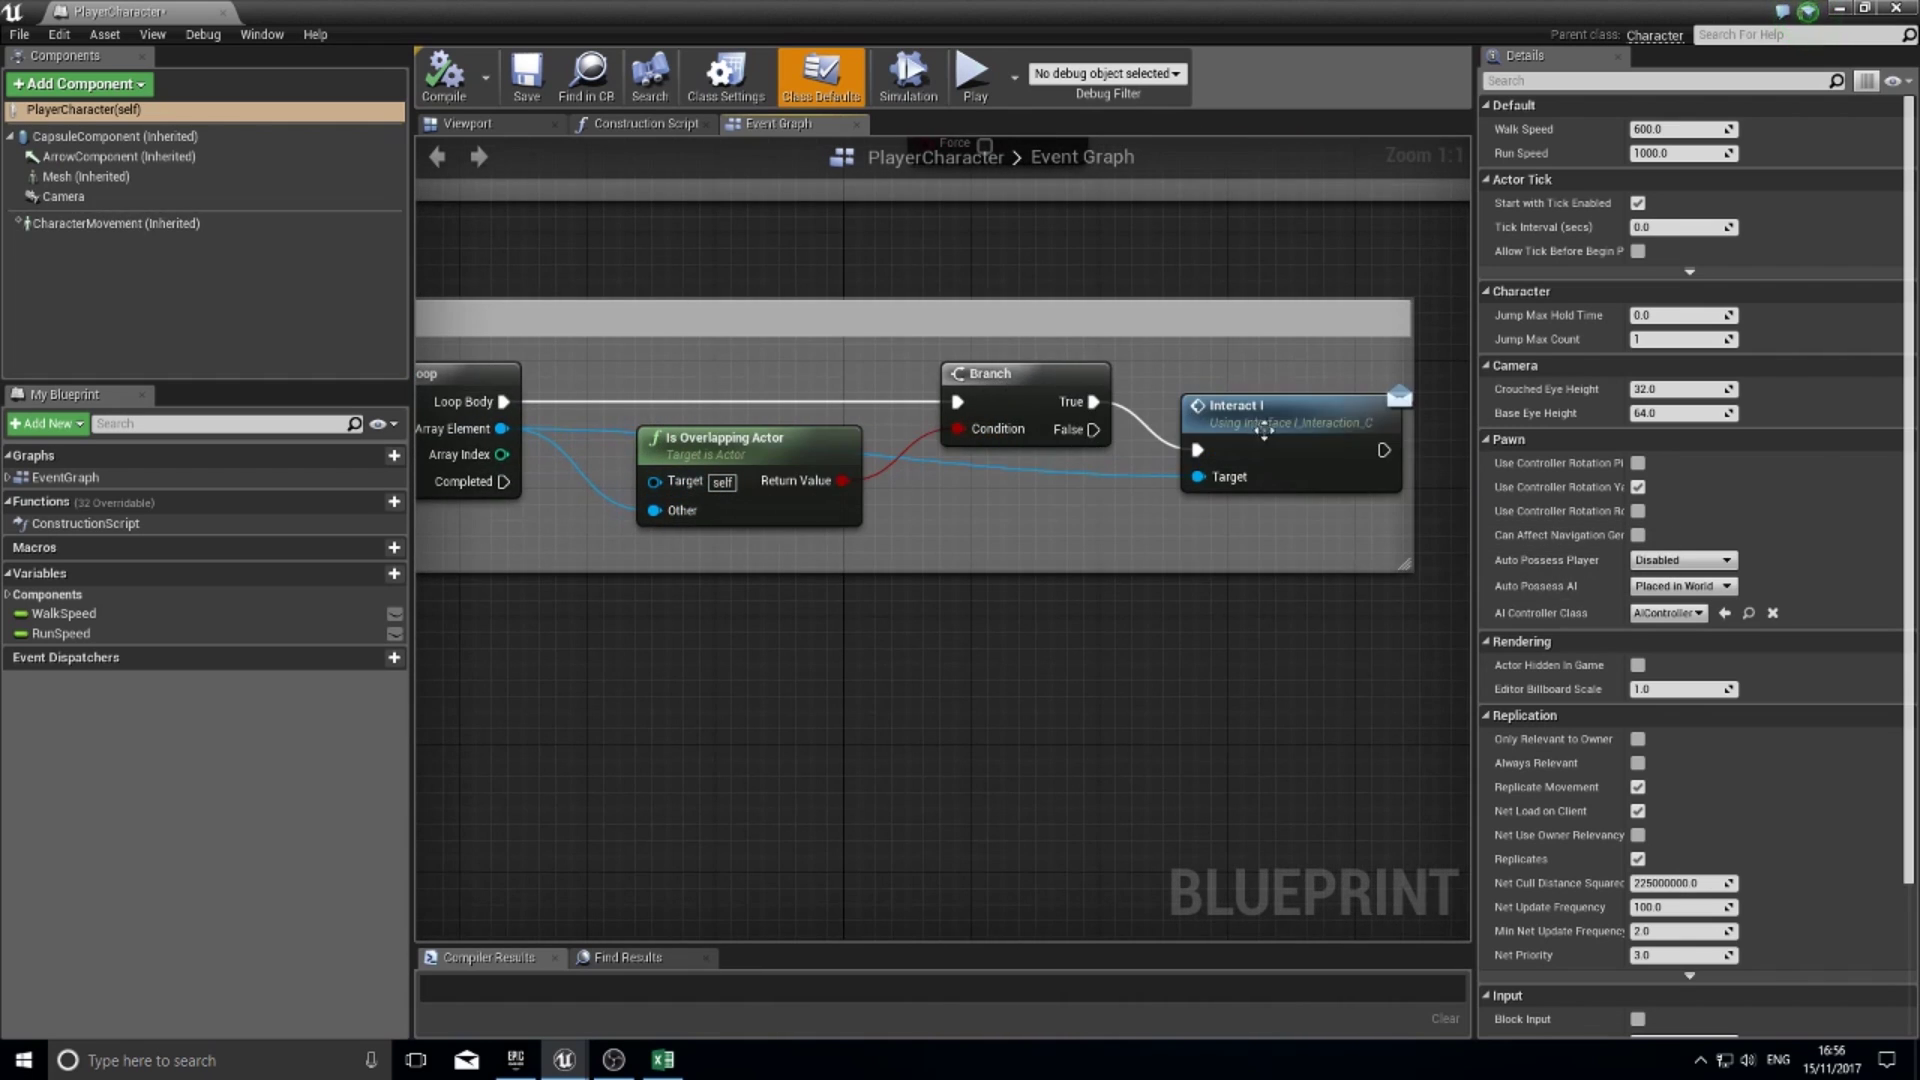
{"action": "left_click_drag", "start_coordinate": [1282, 408], "coordinate": [1281, 359]}
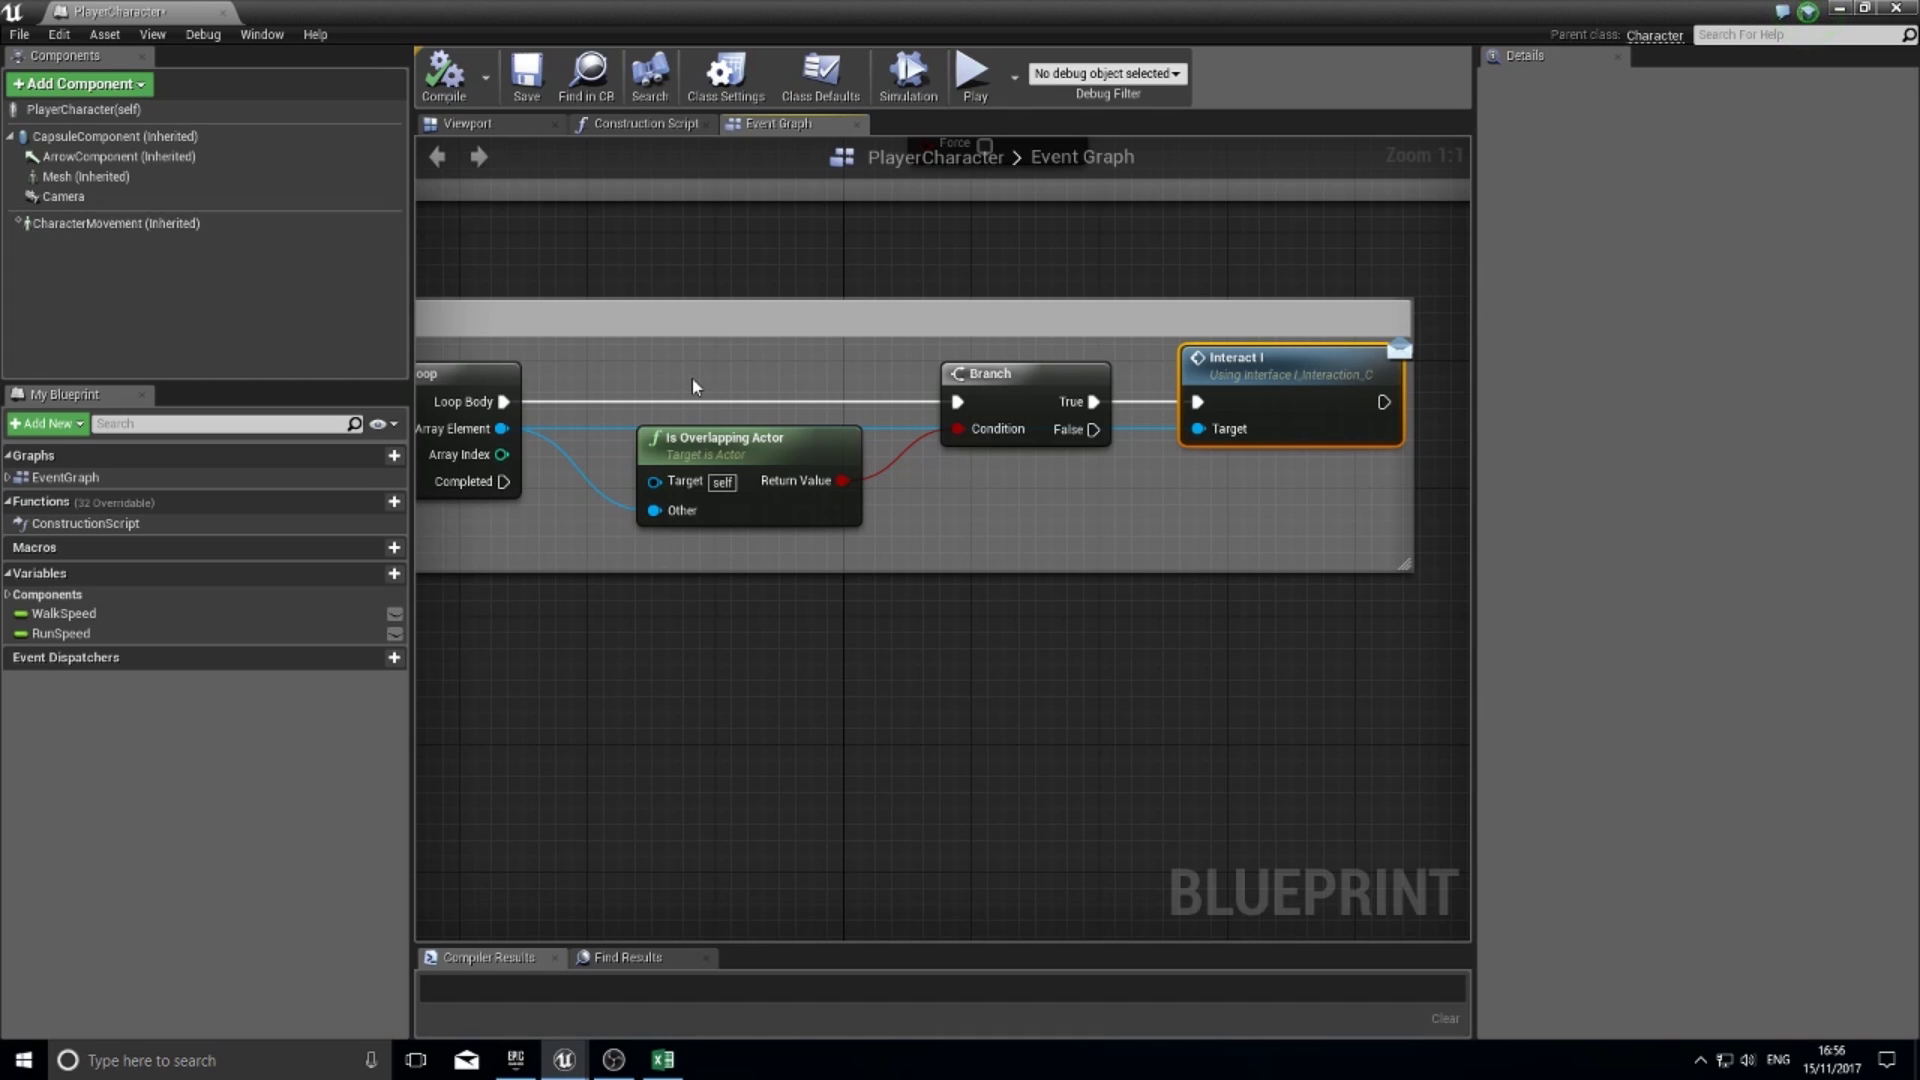
- Review the interaction chain from Get All Actors with Interface through ForEachLoop and Is Overlapping Actor to Branch, and close the blueprint
{"action": "right_click_drag", "start_coordinate": [787, 602], "coordinate": [1116, 595]}
{"action": "scroll", "coordinate": [931, 547], "scroll_direction": "down", "scroll_amount": 2}
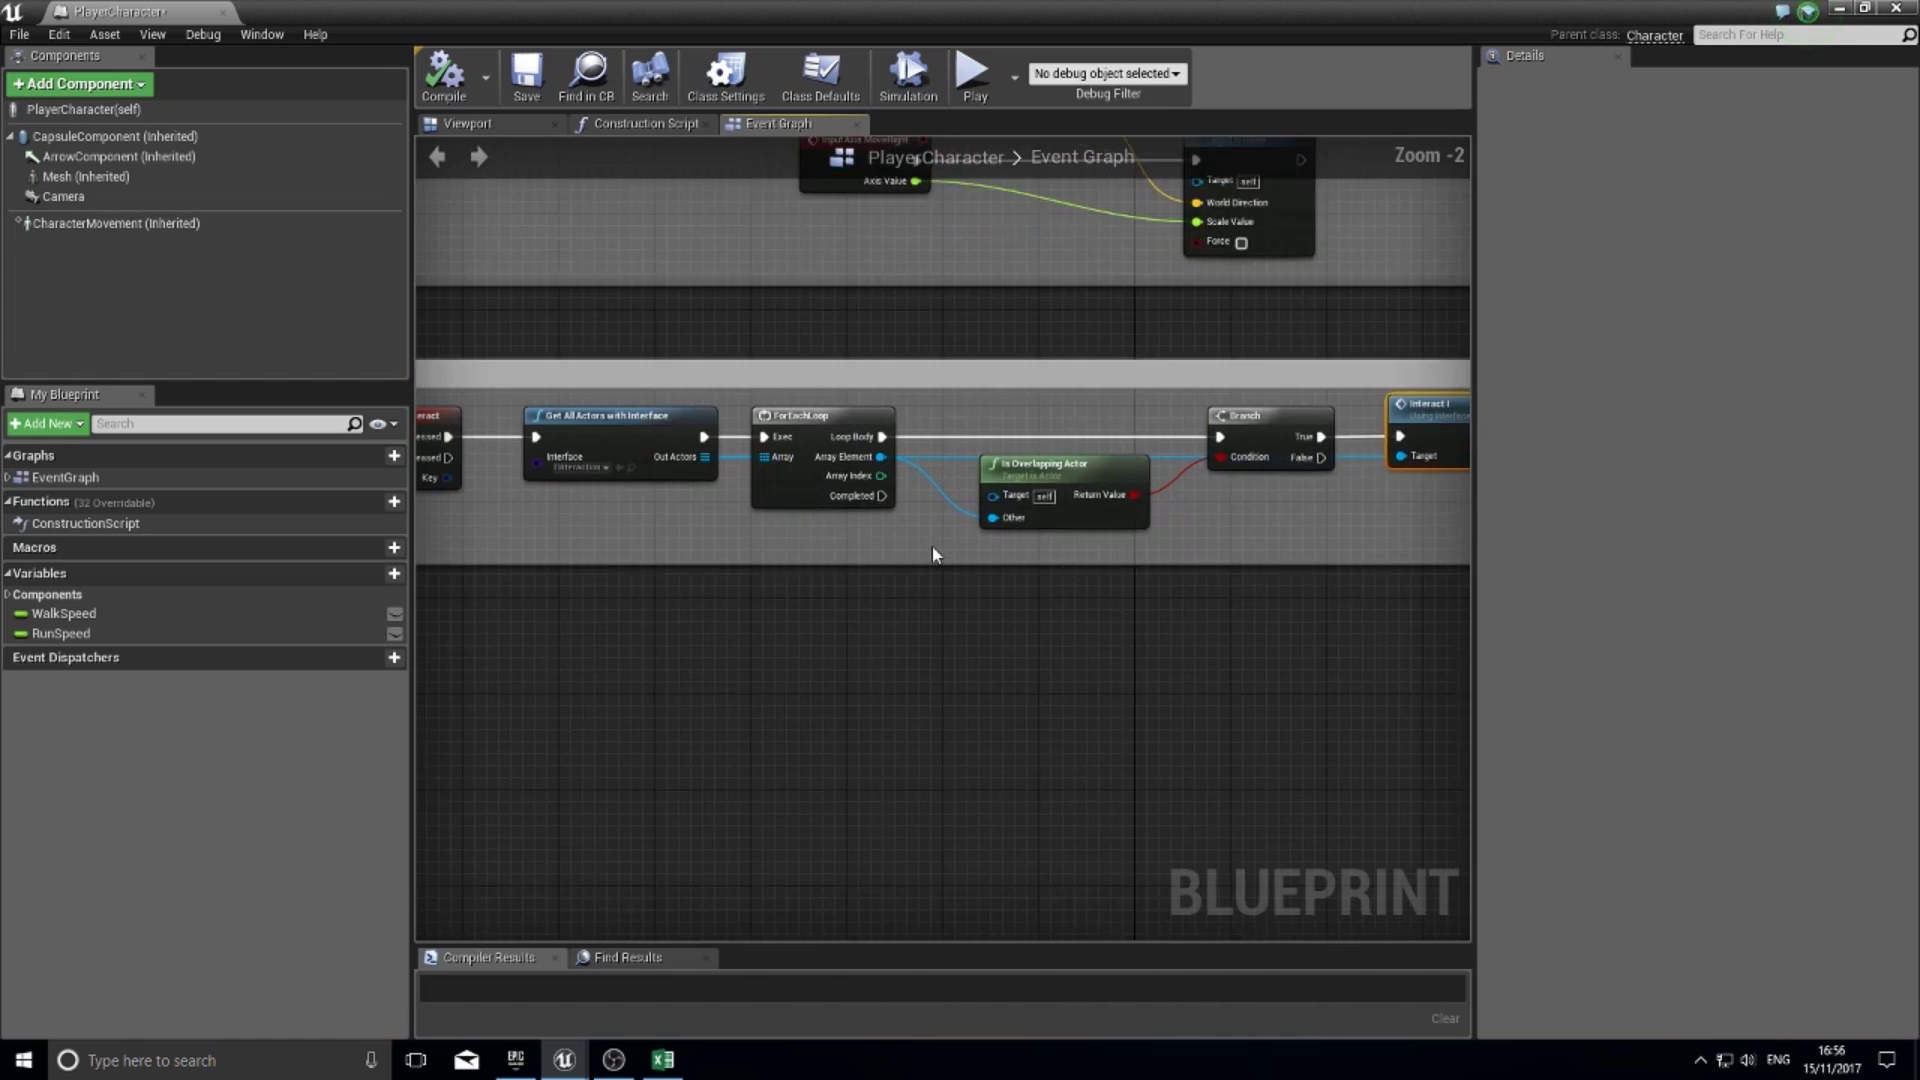
{"action": "scroll", "coordinate": [932, 550], "scroll_direction": "up", "scroll_amount": 1}
{"action": "right_click_drag", "start_coordinate": [760, 543], "coordinate": [864, 622]}
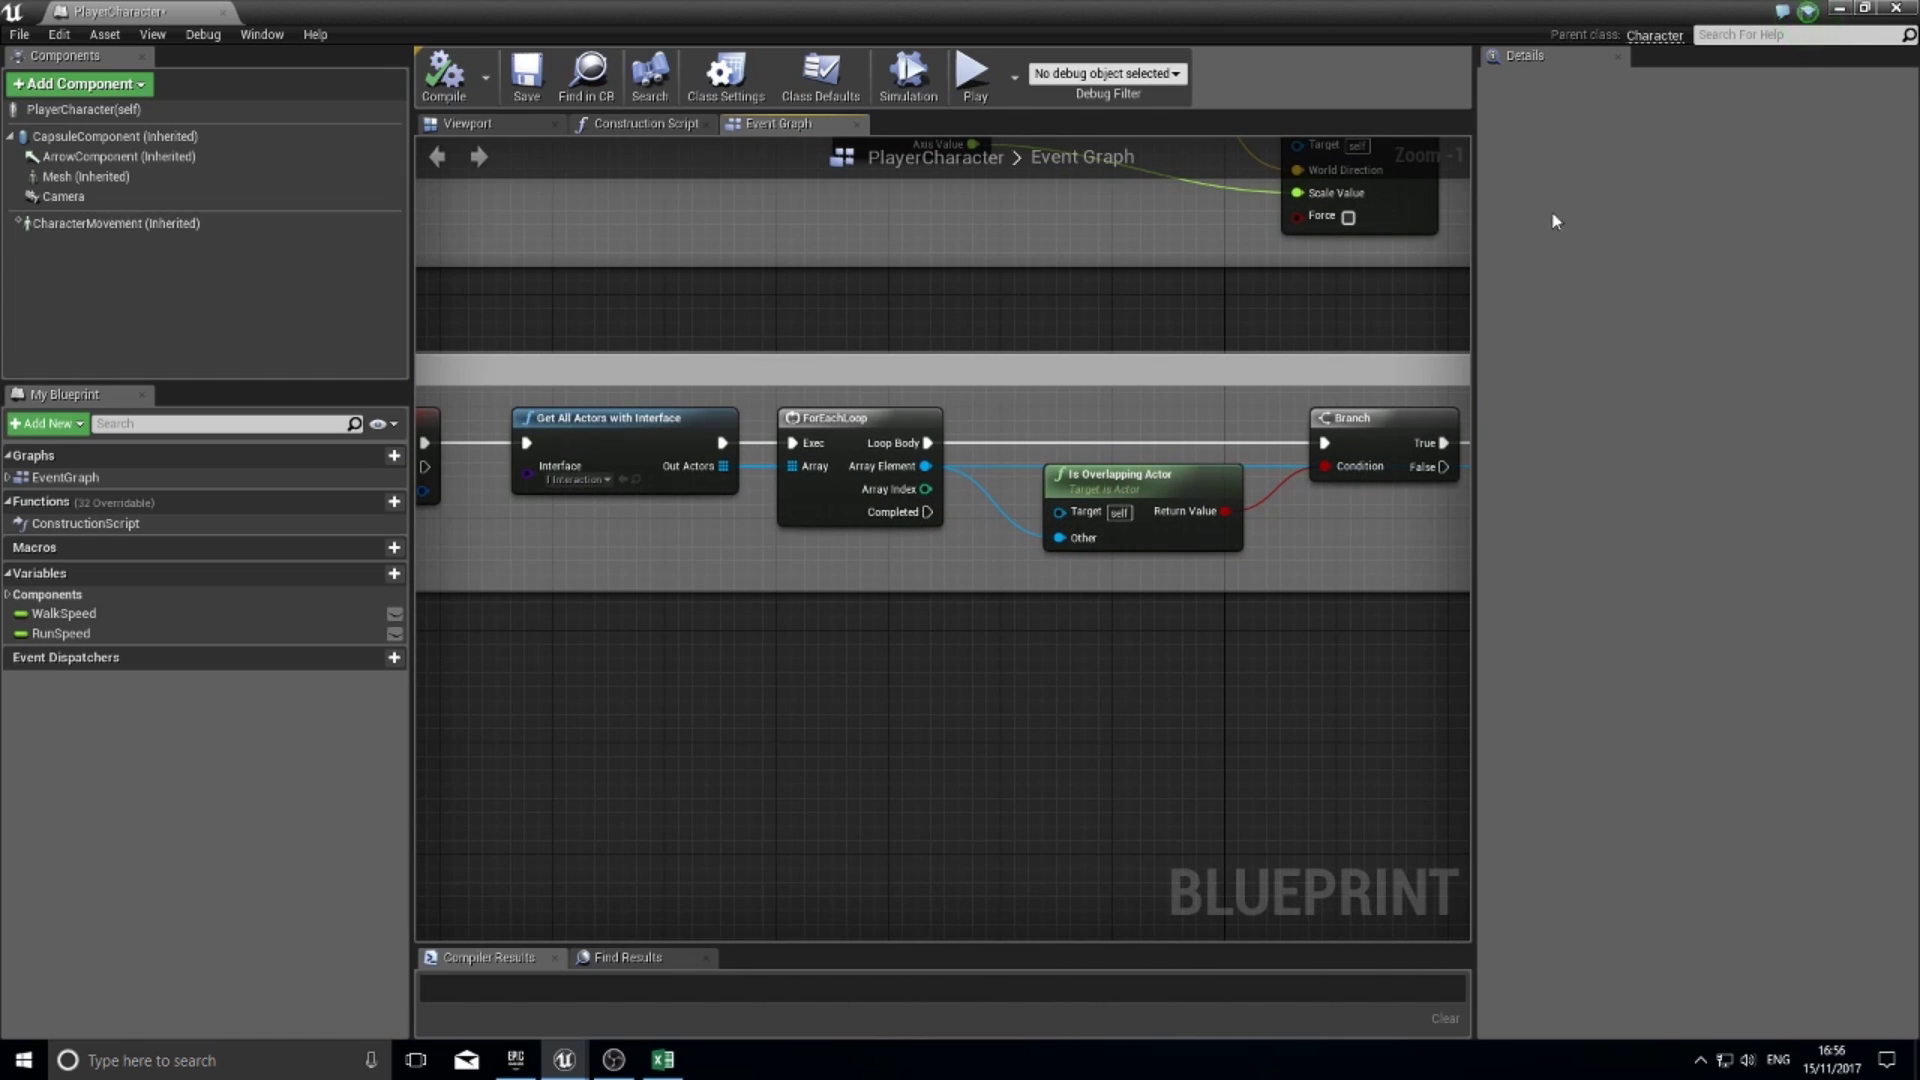
{"action": "left_click", "coordinate": [1894, 8]}
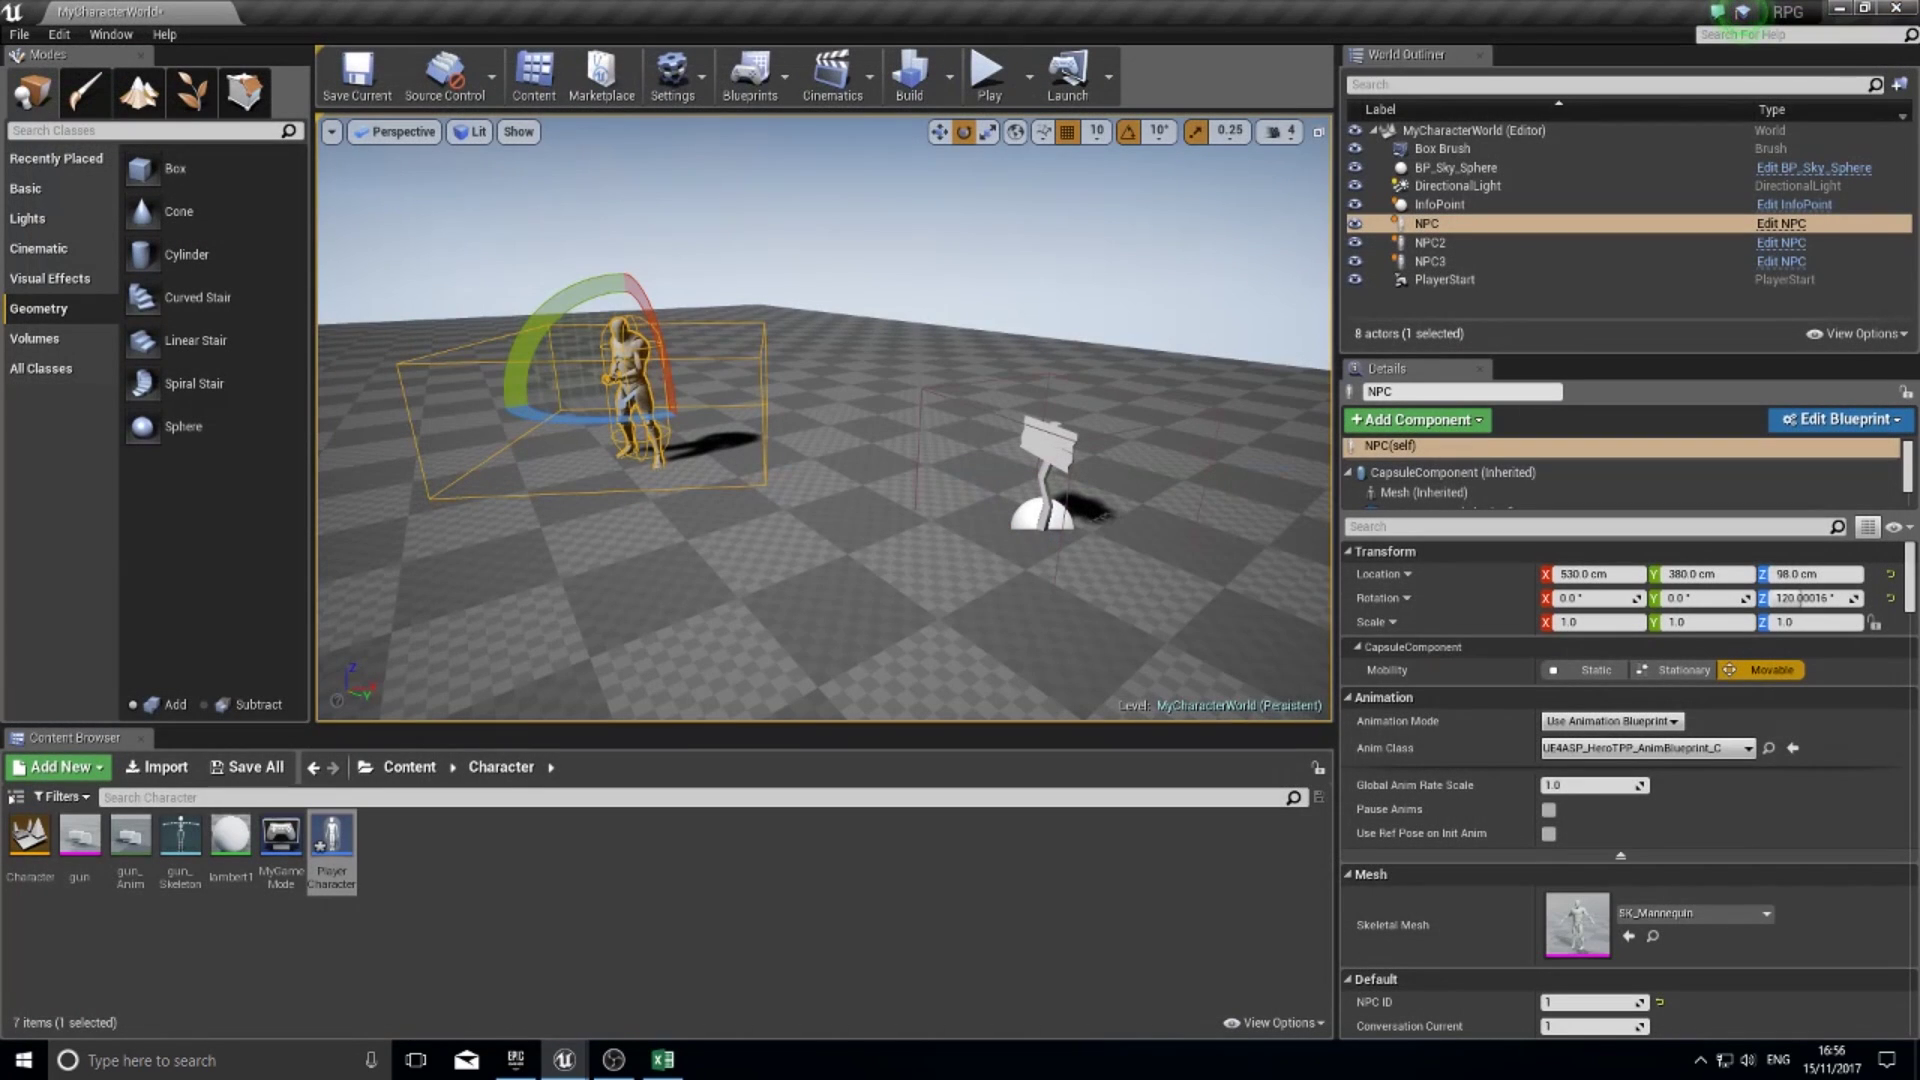
{"action": "right_click_drag", "start_coordinate": [899, 574], "coordinate": [869, 617]}
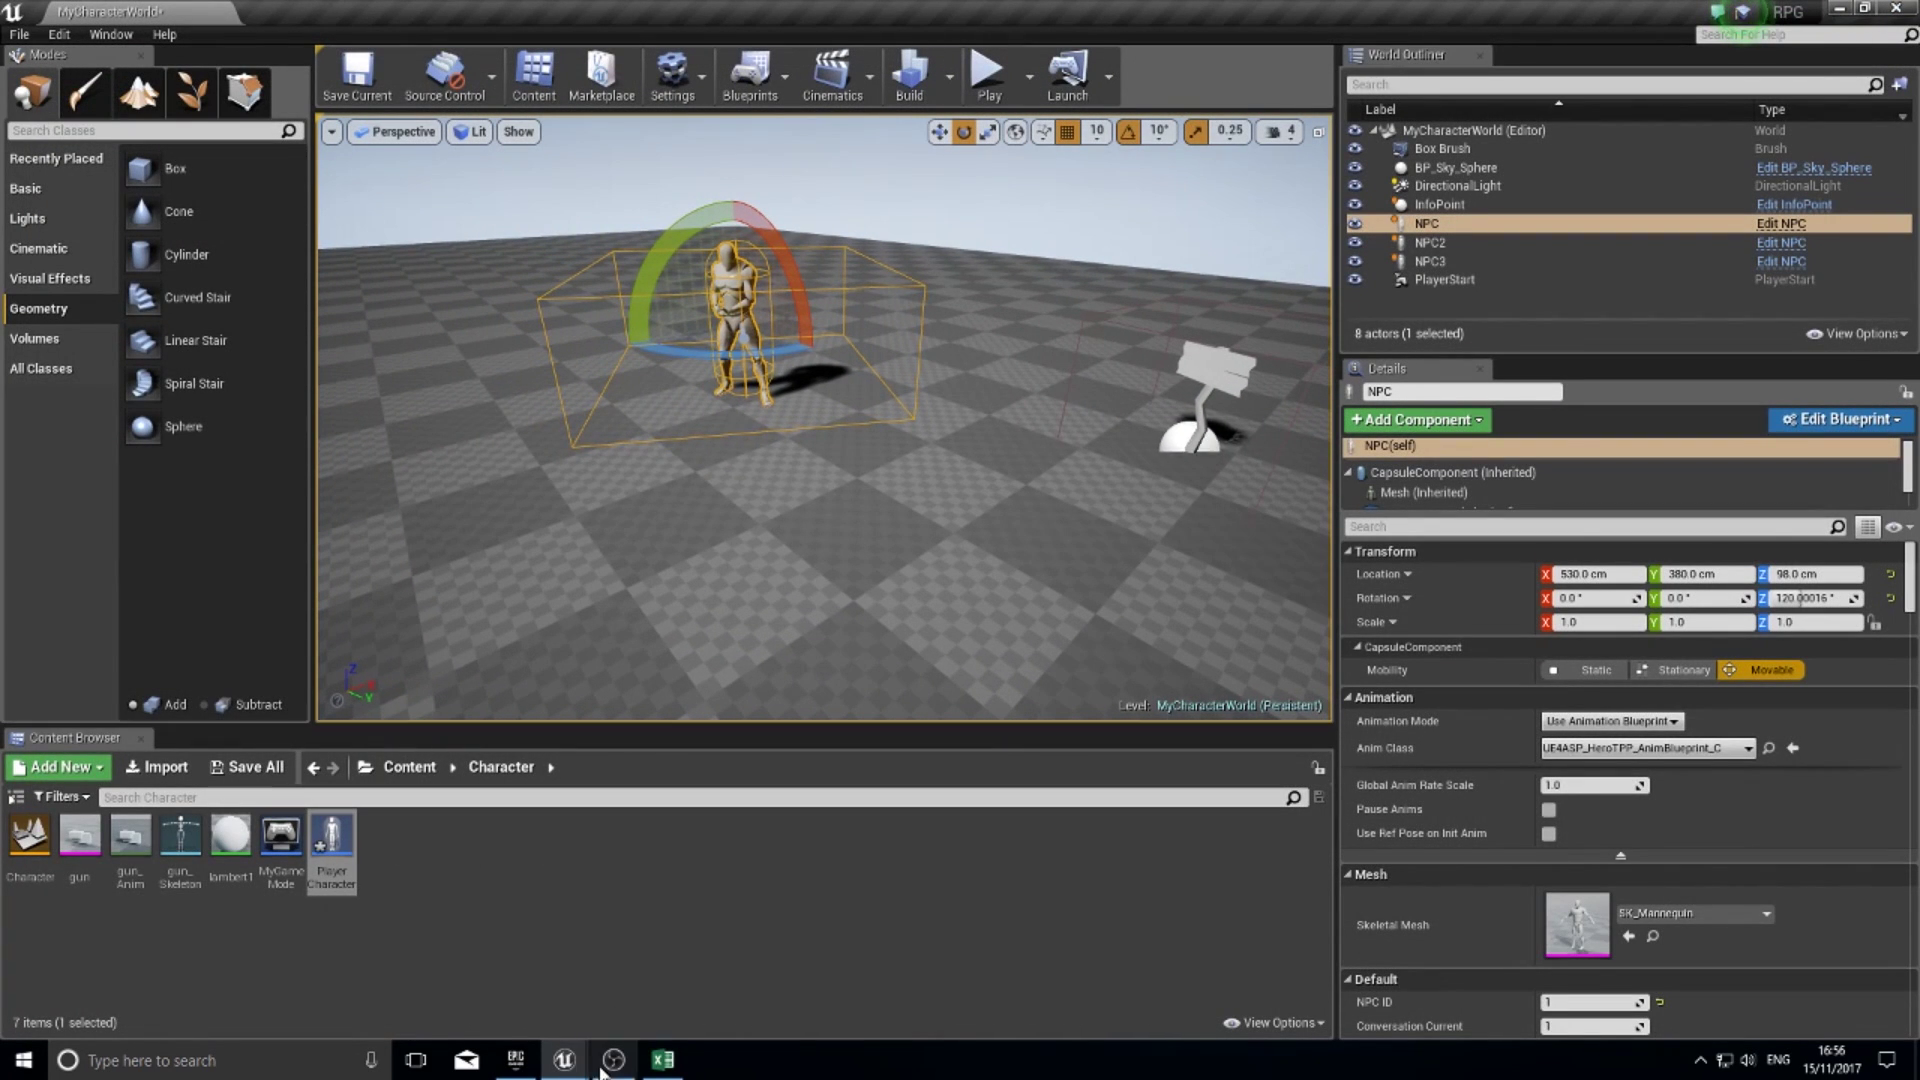
- Switch back to the Dialogue project and view the placed signpost's trigger box from several angles
{"action": "mouse_move", "coordinate": [564, 1060]}
{"action": "left_click", "coordinate": [704, 979]}
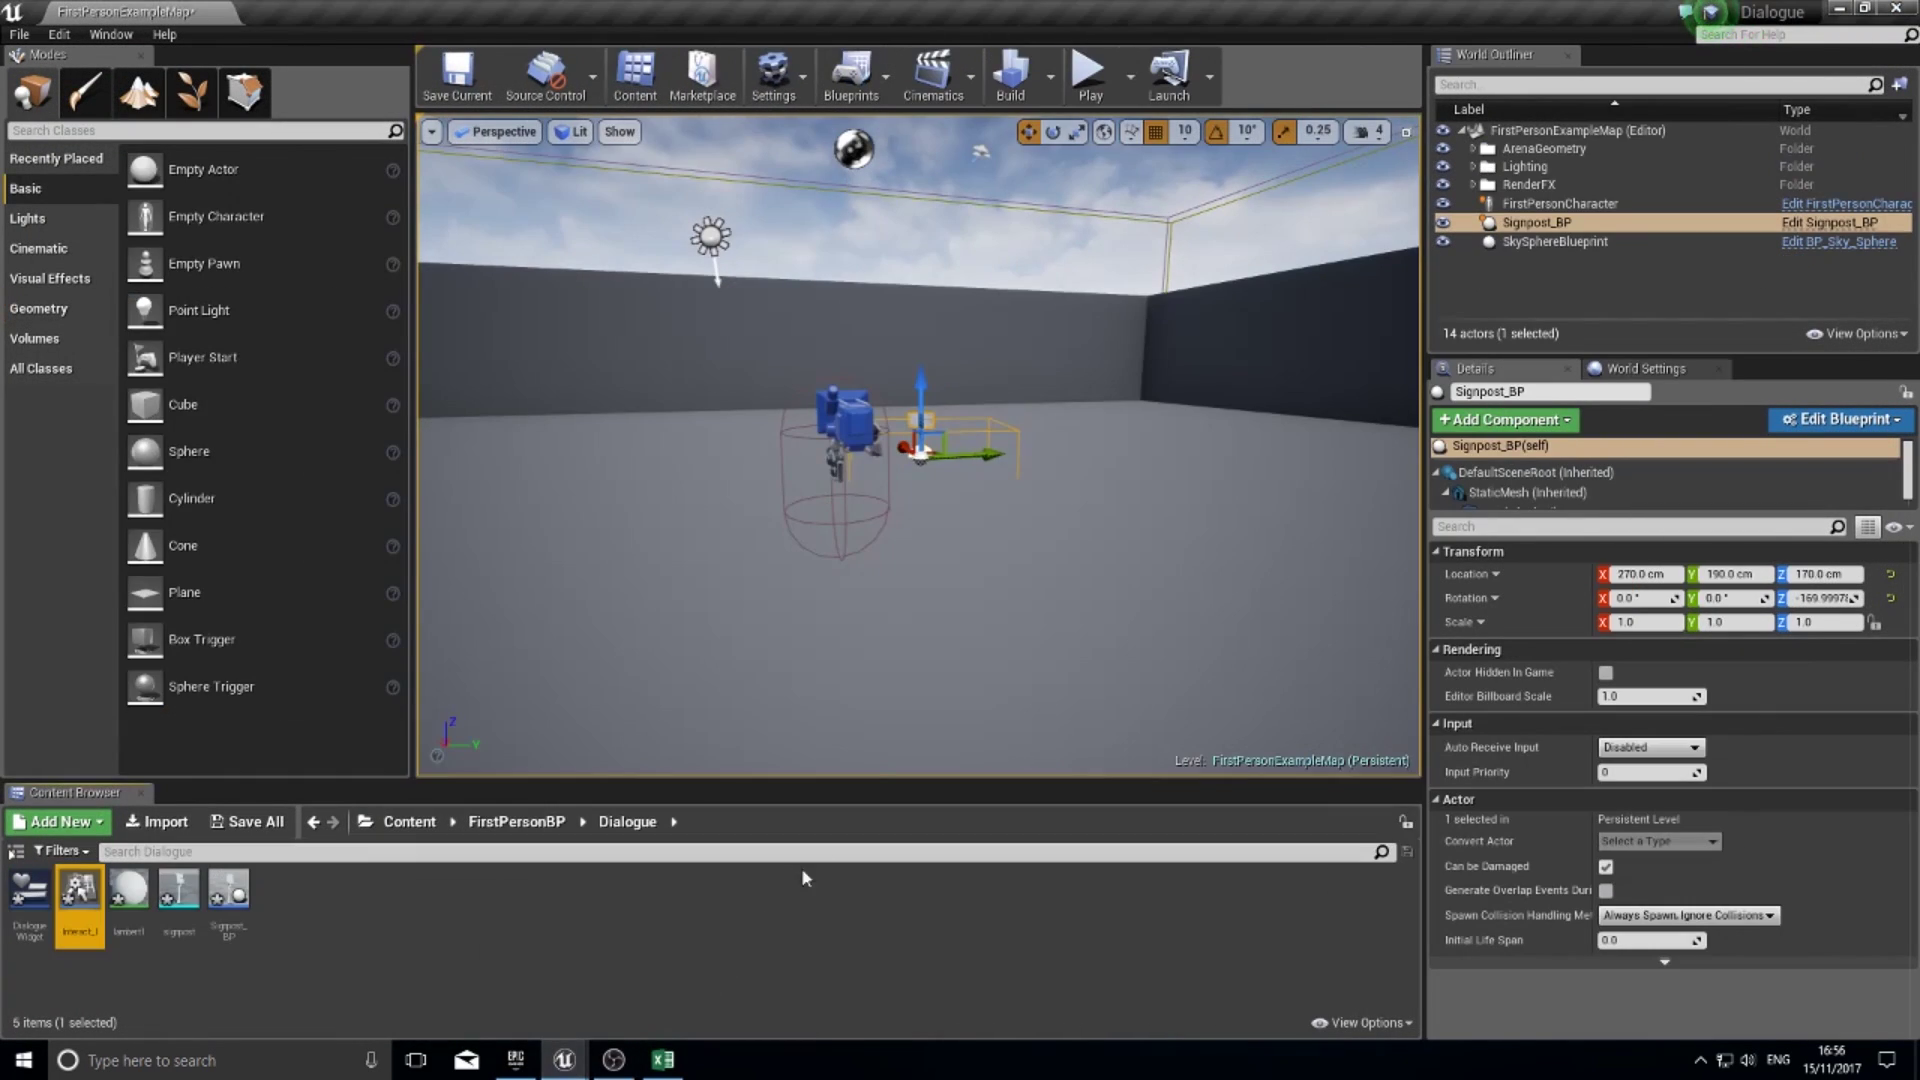
{"action": "mouse_move", "coordinate": [879, 640]}
{"action": "right_mouse_down"}
{"action": "mouse_move", "coordinate": [850, 610]}
{"action": "mouse_move", "coordinate": [886, 635]}
{"action": "right_mouse_up"}
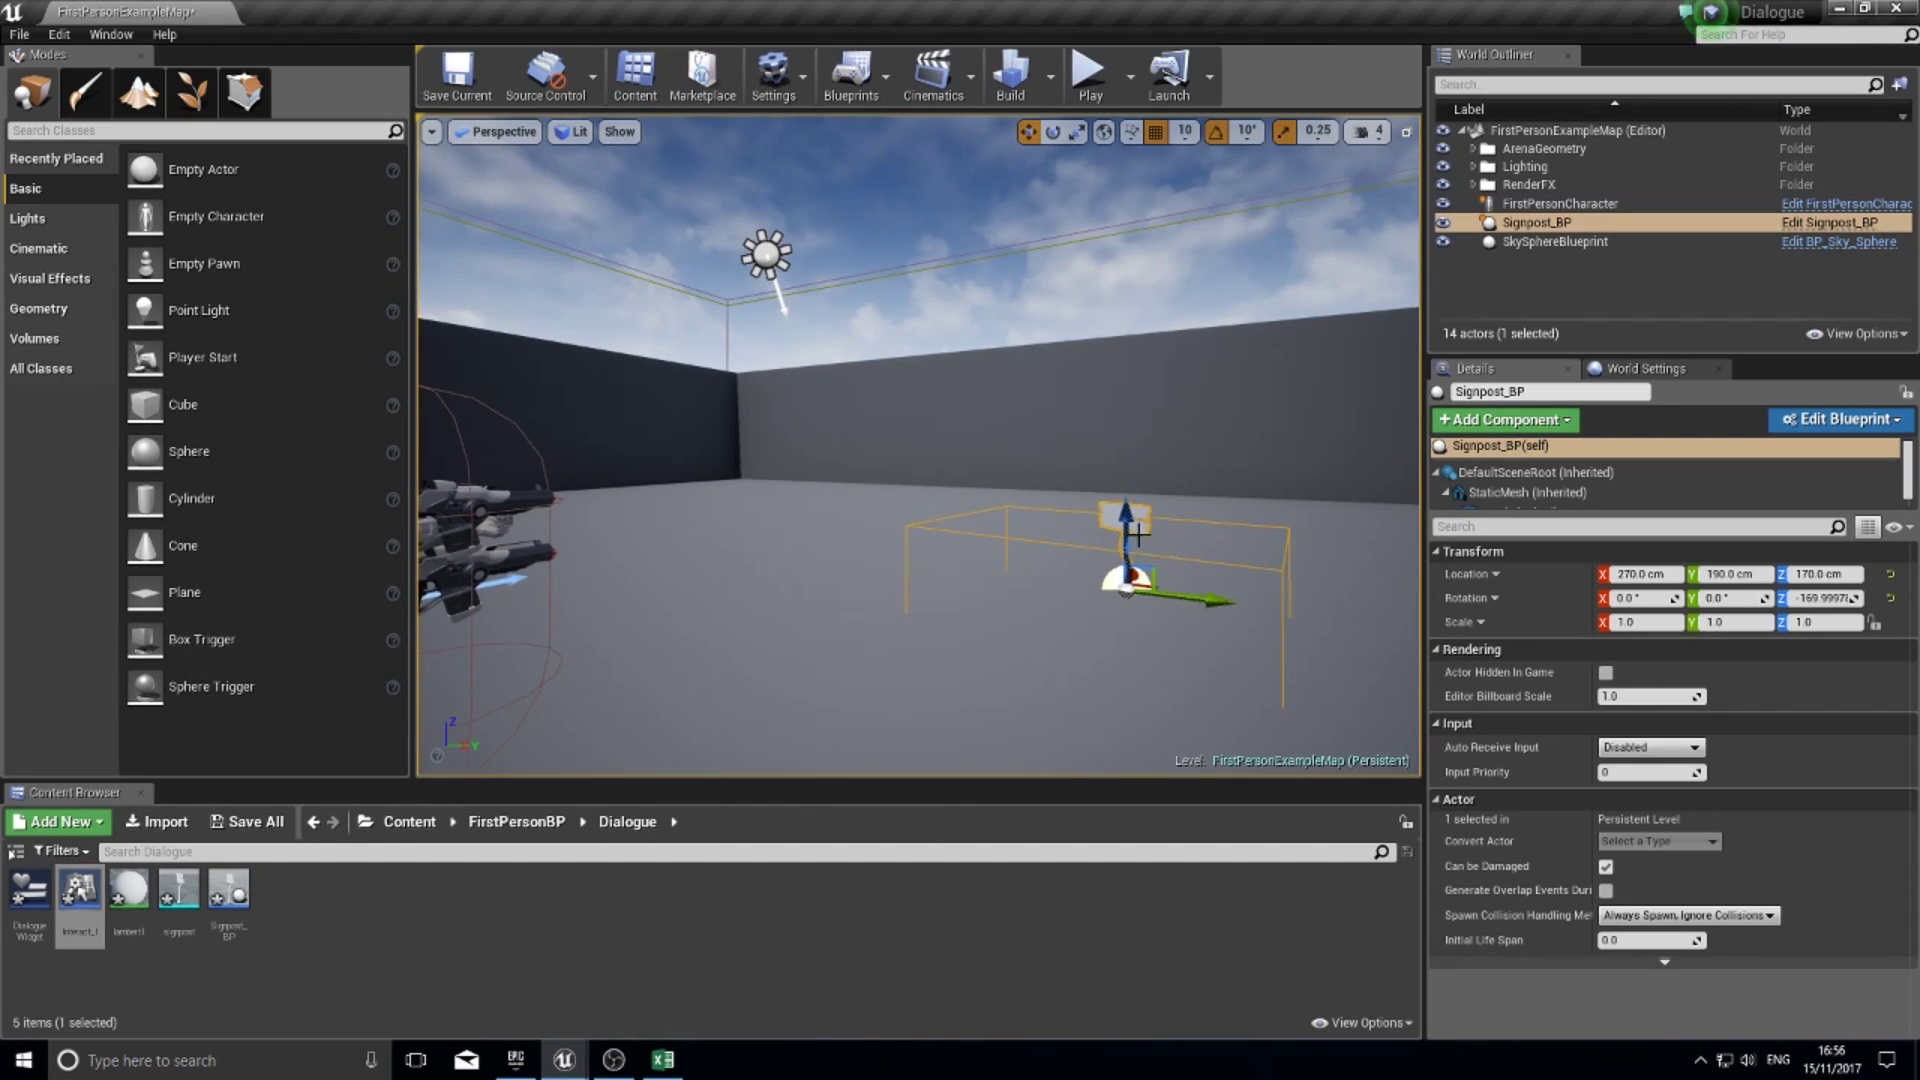
{"action": "right_click_drag", "start_coordinate": [1138, 535], "coordinate": [1080, 590]}
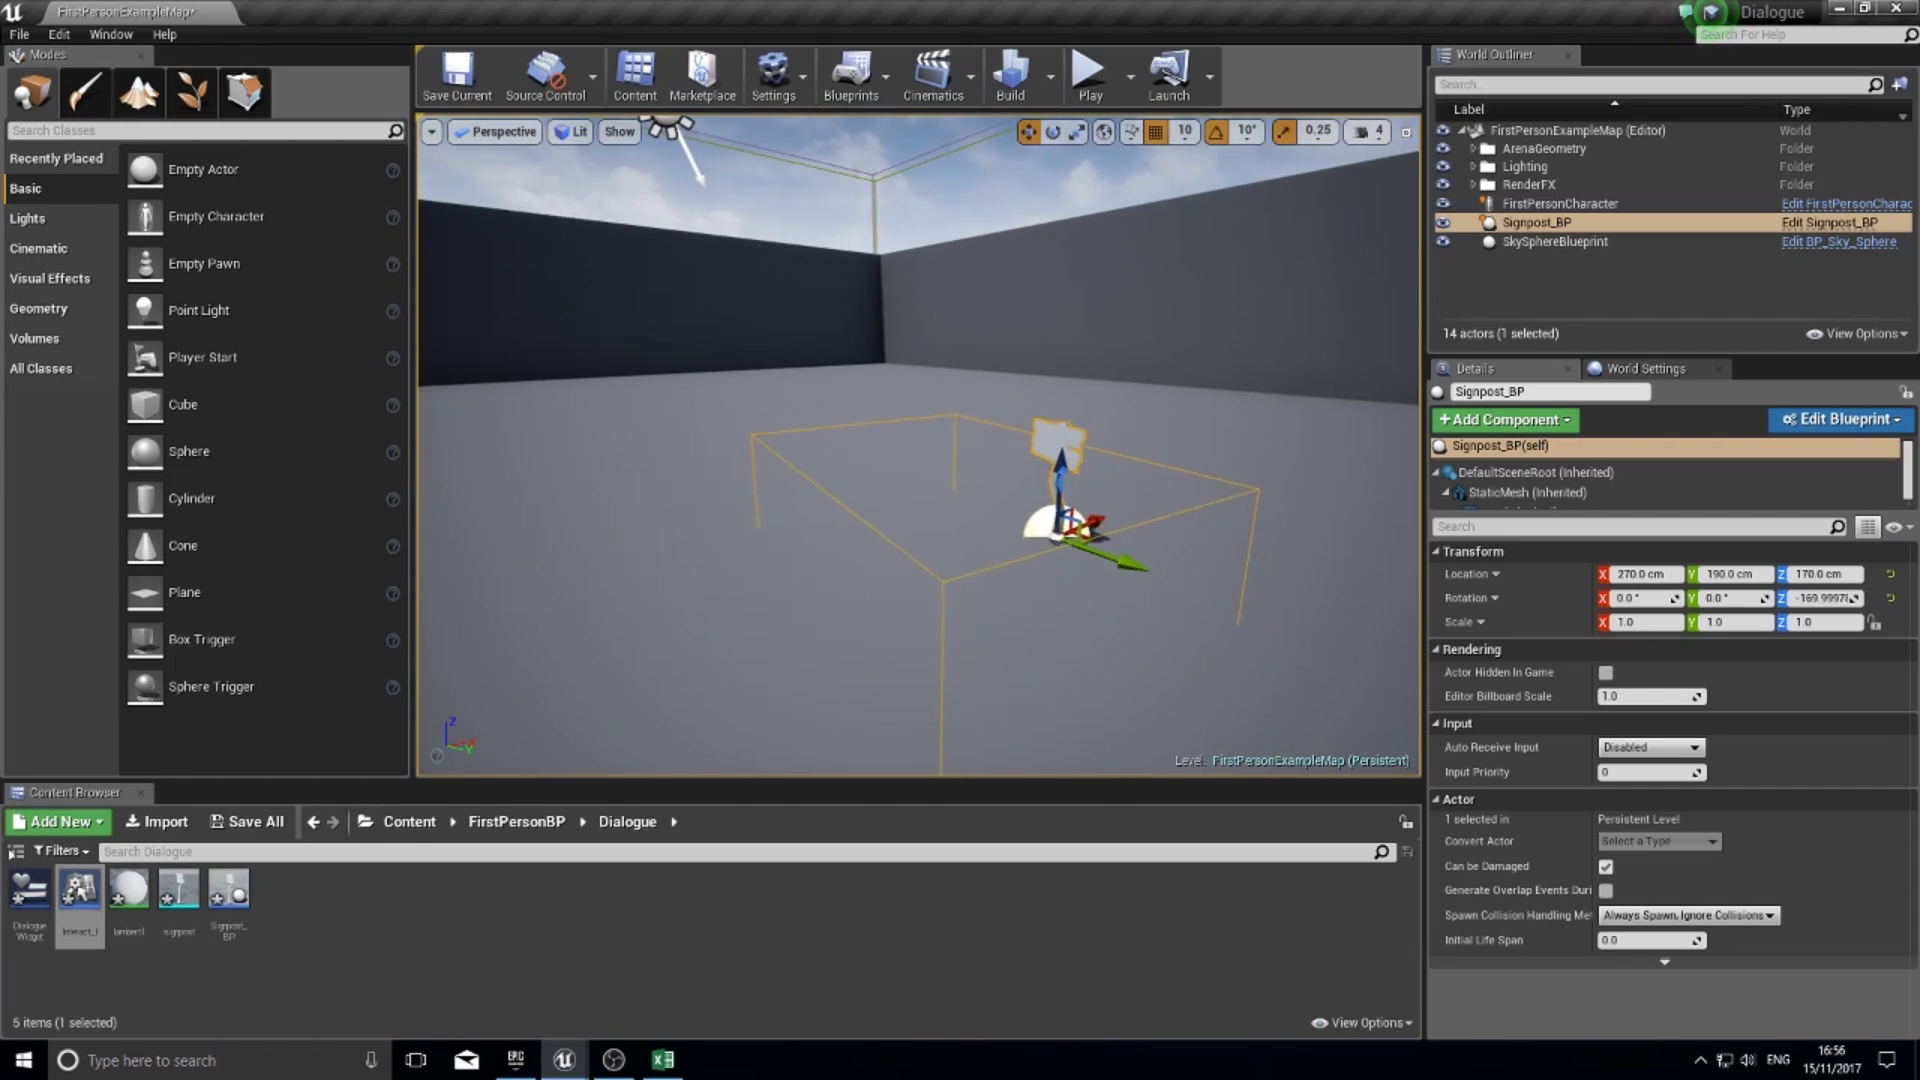
{"action": "left_click_drag", "start_coordinate": [1070, 490], "coordinate": [866, 441]}
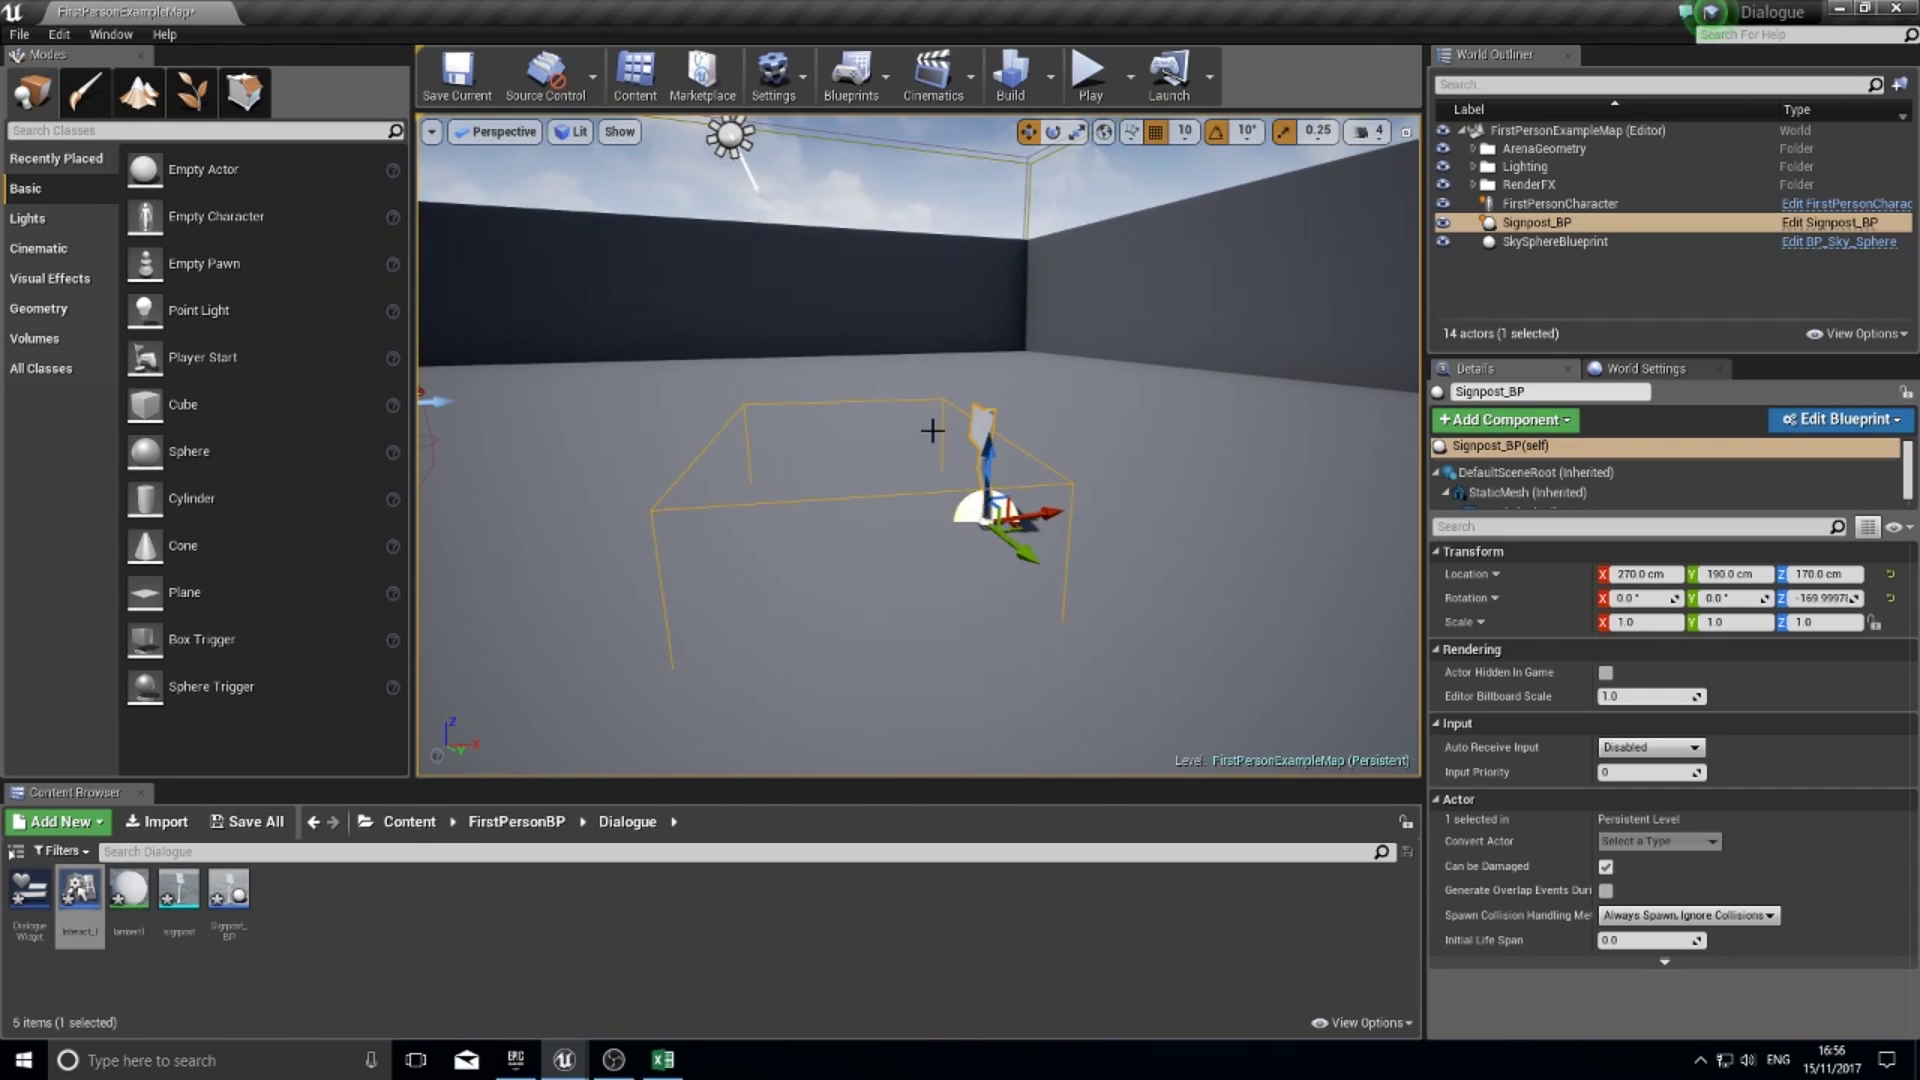